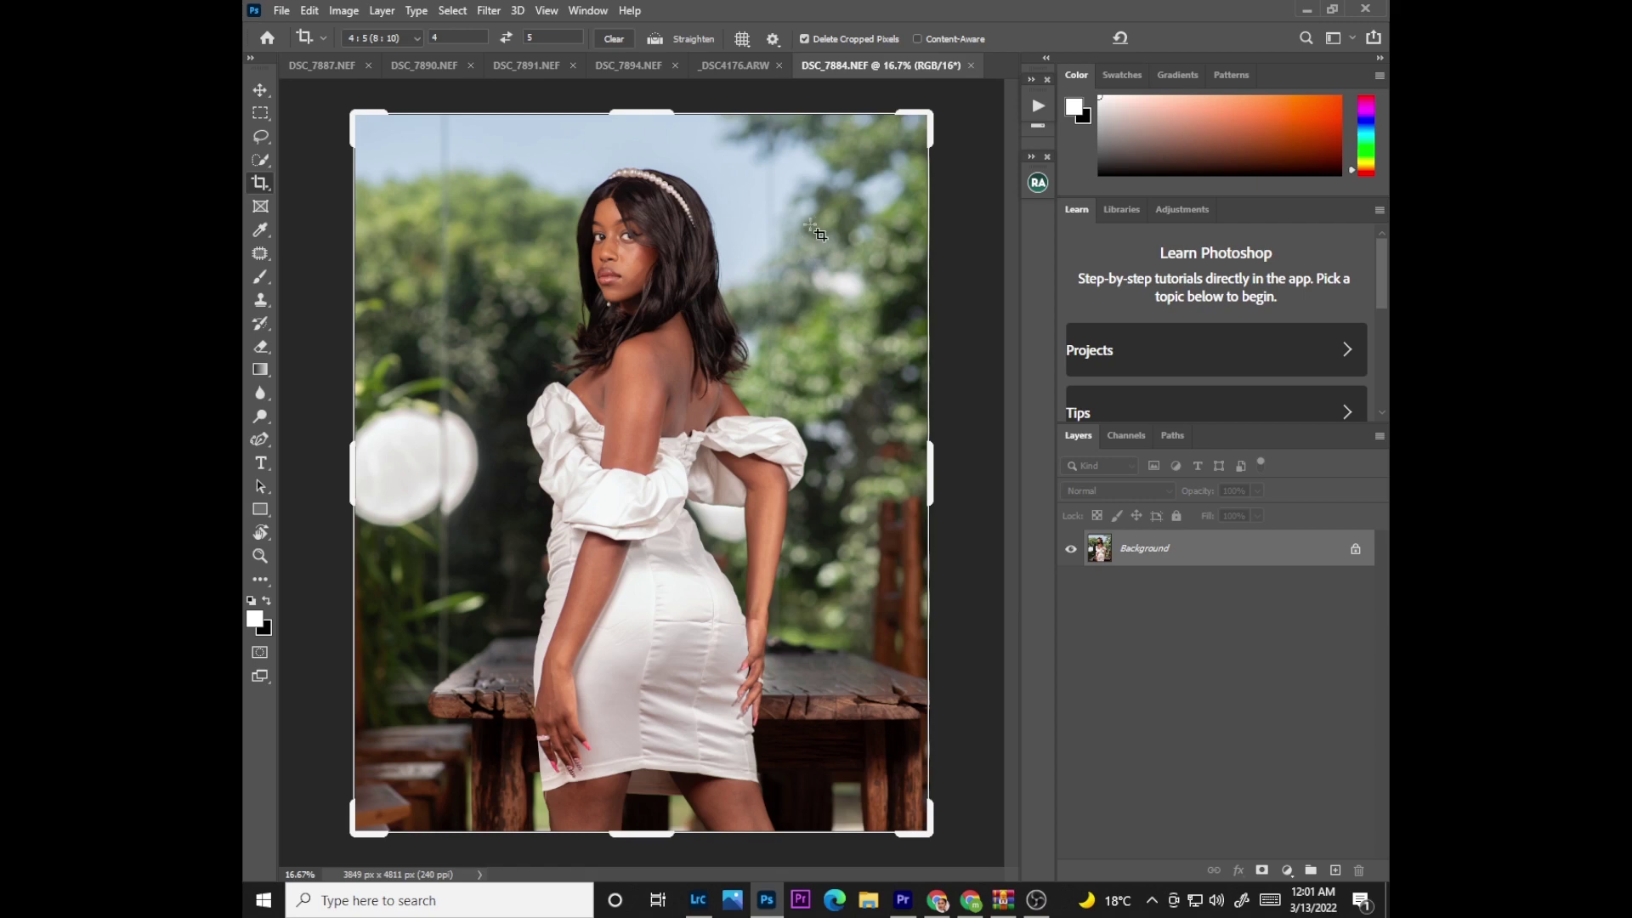
key("alt+Tab")
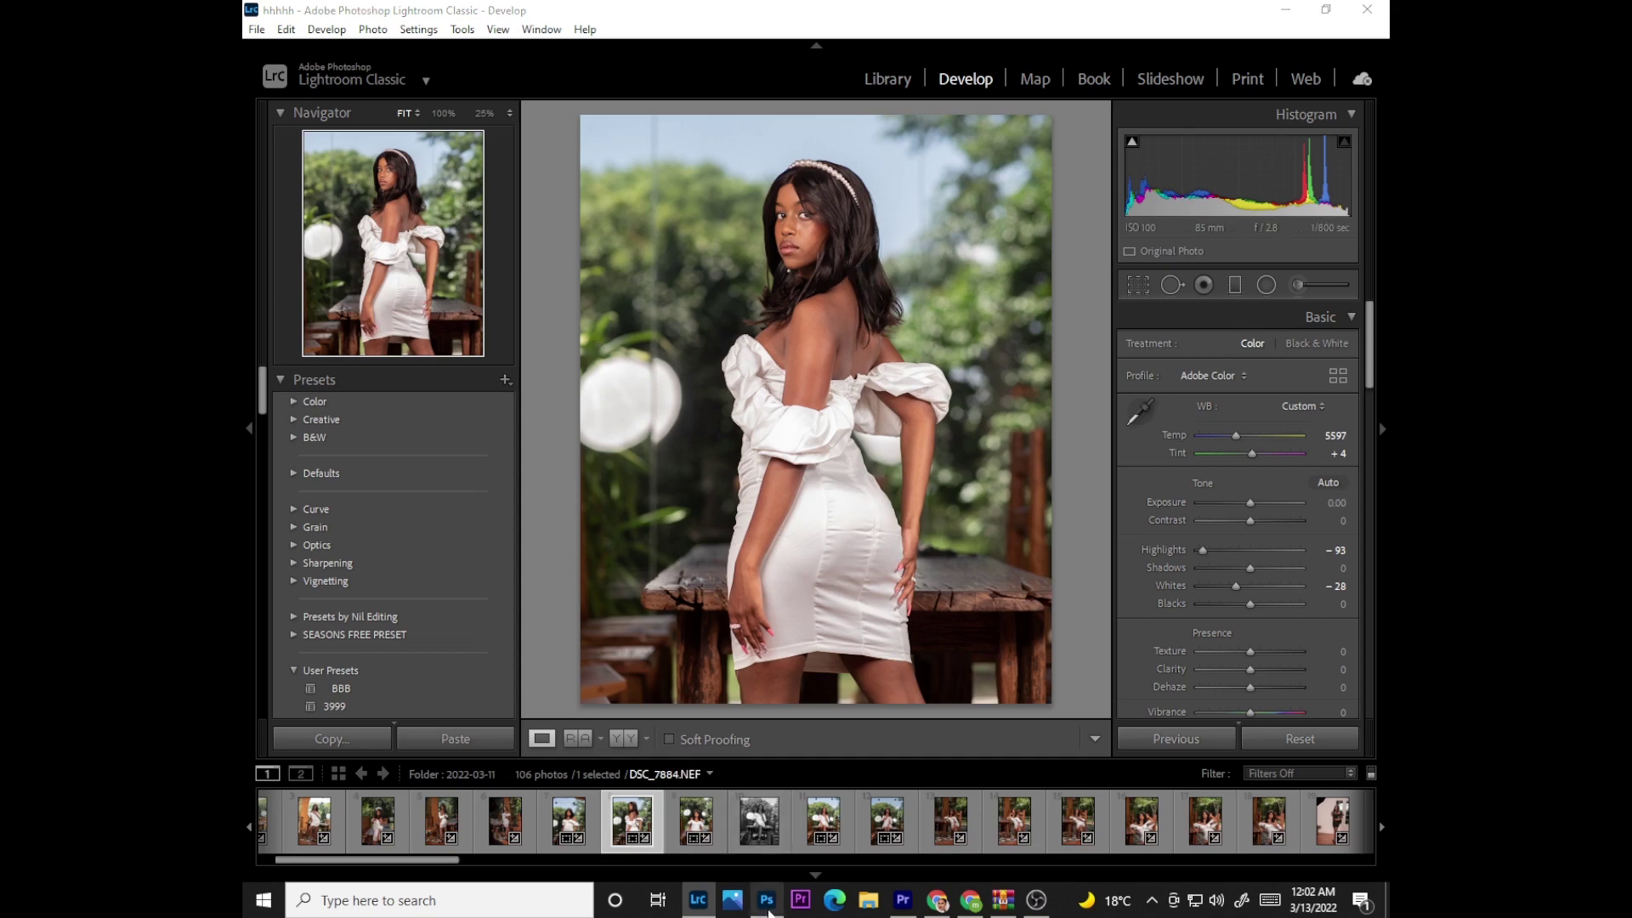
left_click(767, 910)
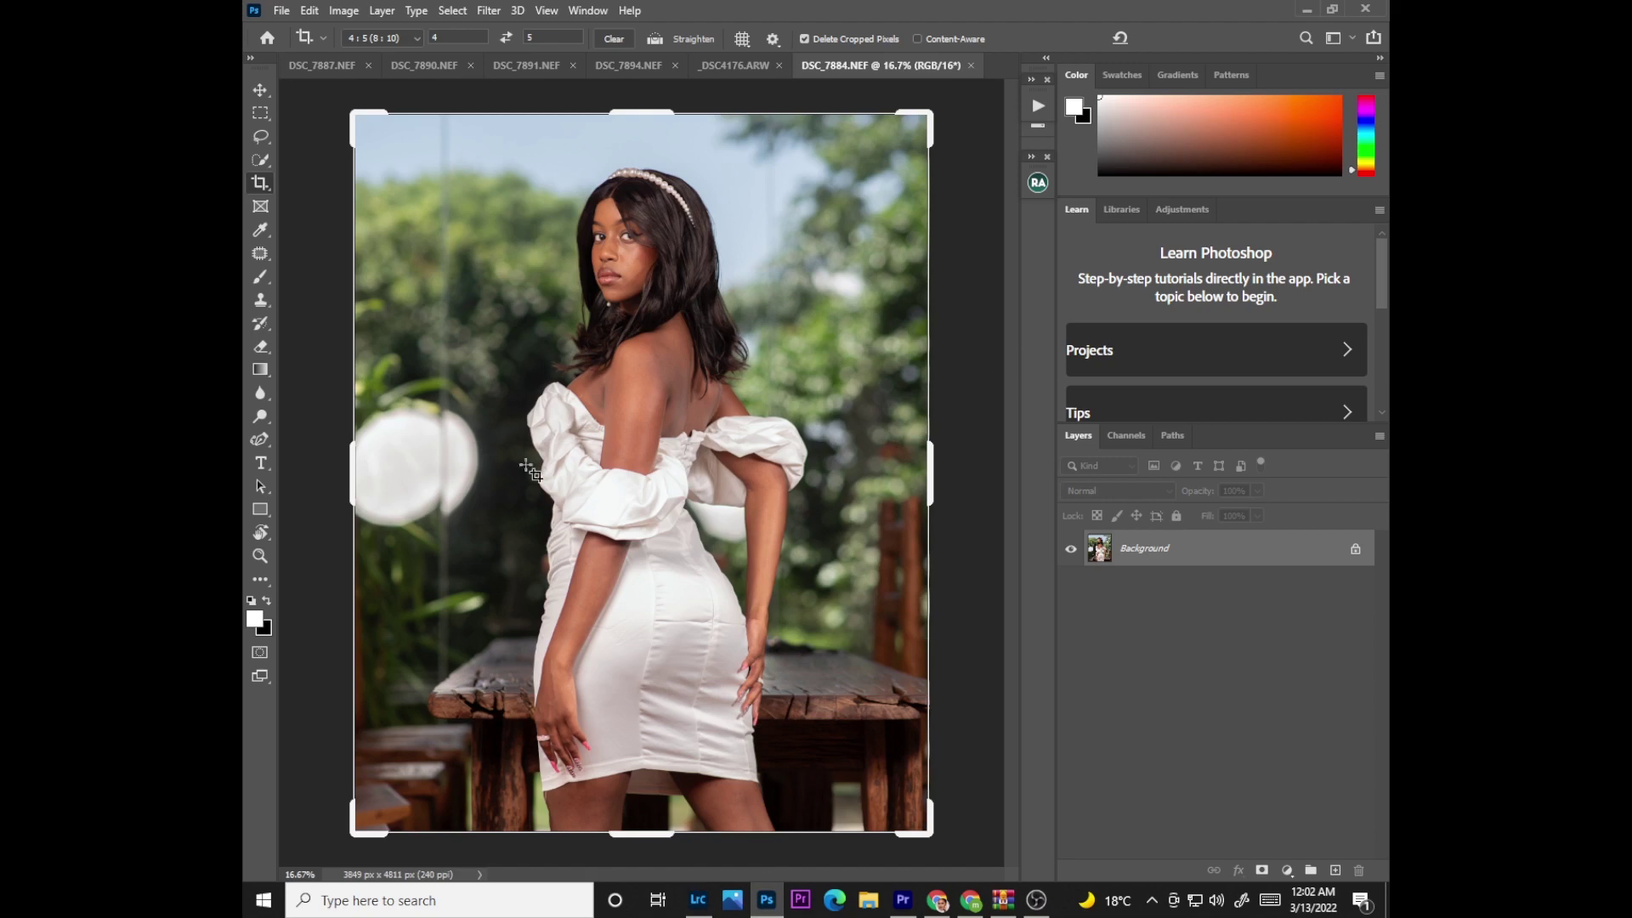
Step: Duplicate the Background layer twice
key("b")
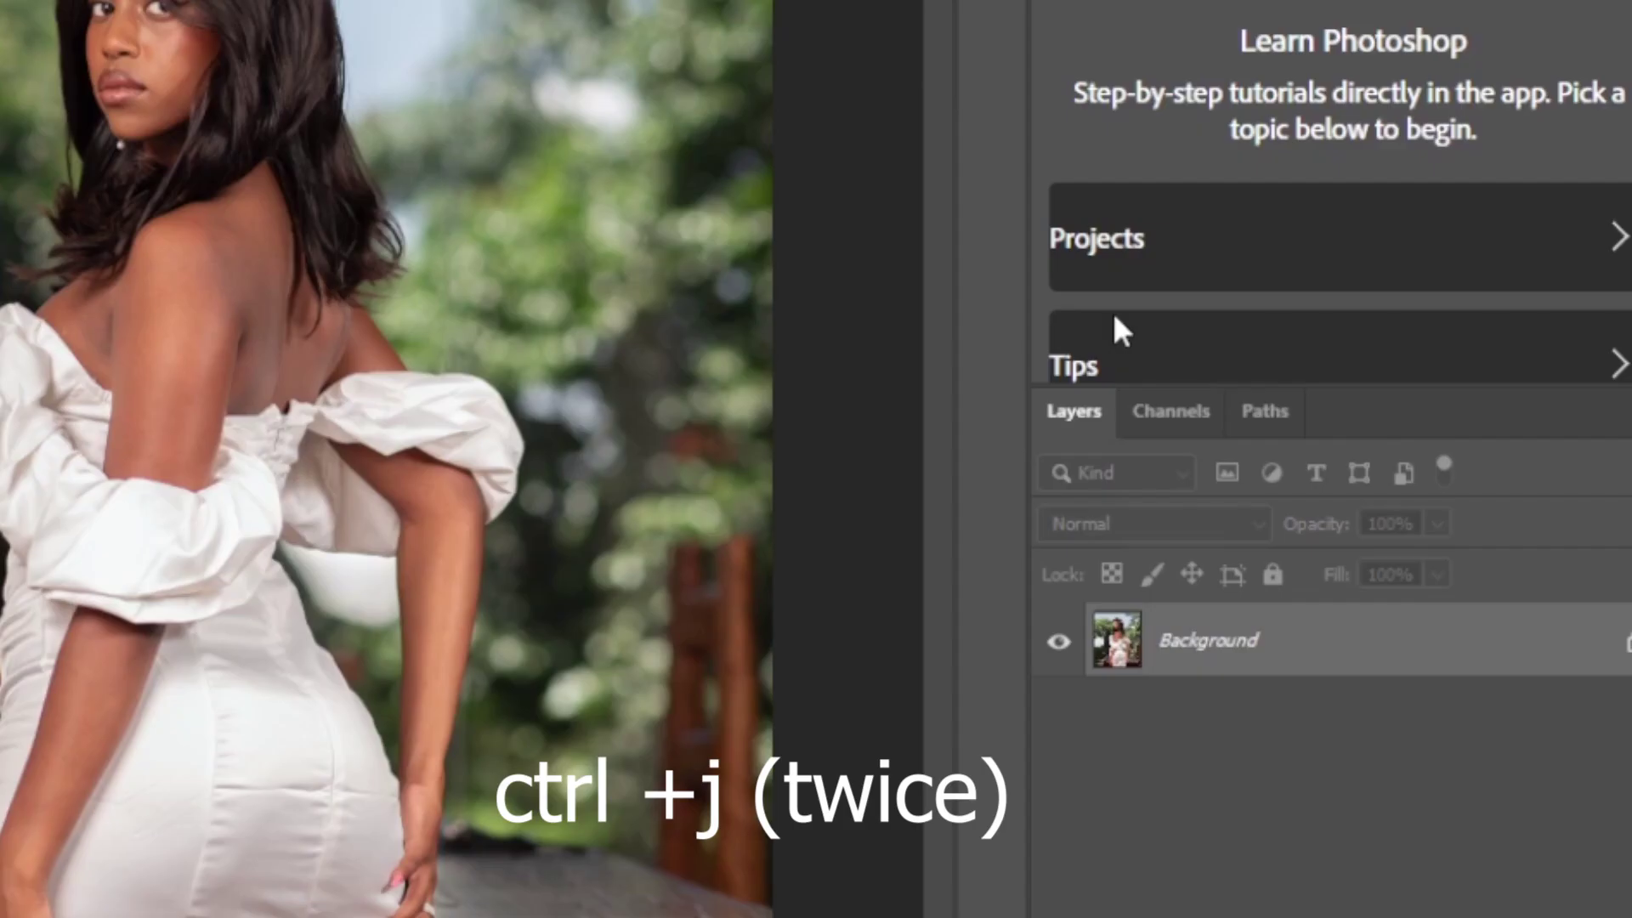
key("ctrl+j")
key("ctrl+j")
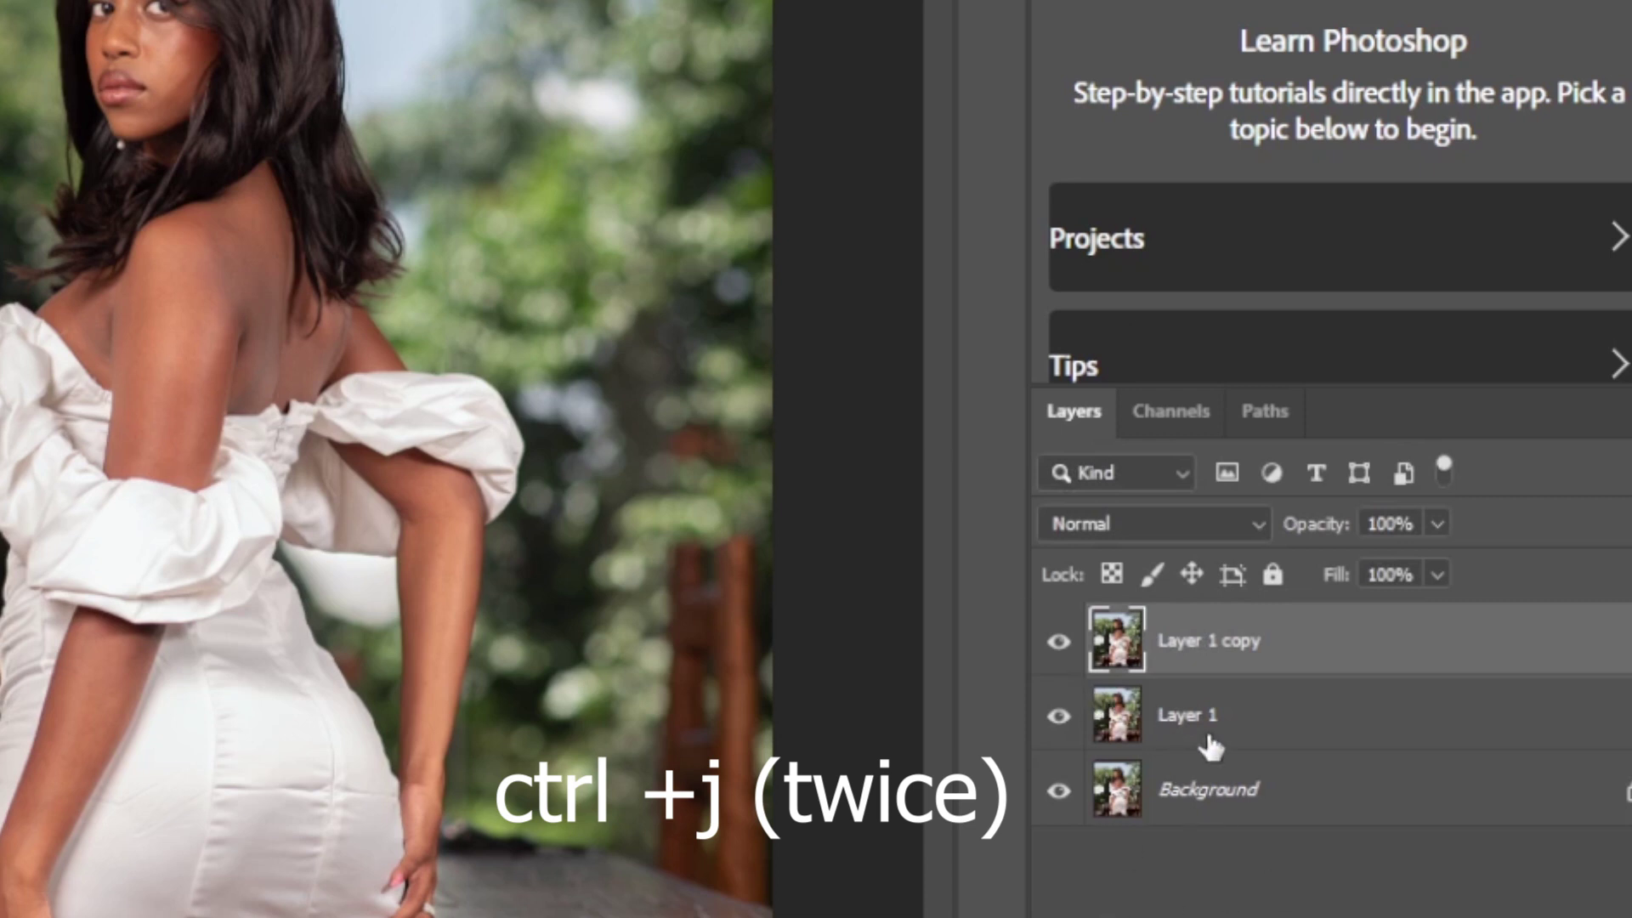
Step: Rename the upper duplicate layer "teture" and the lower duplicate "colors"
double_click(1192, 644)
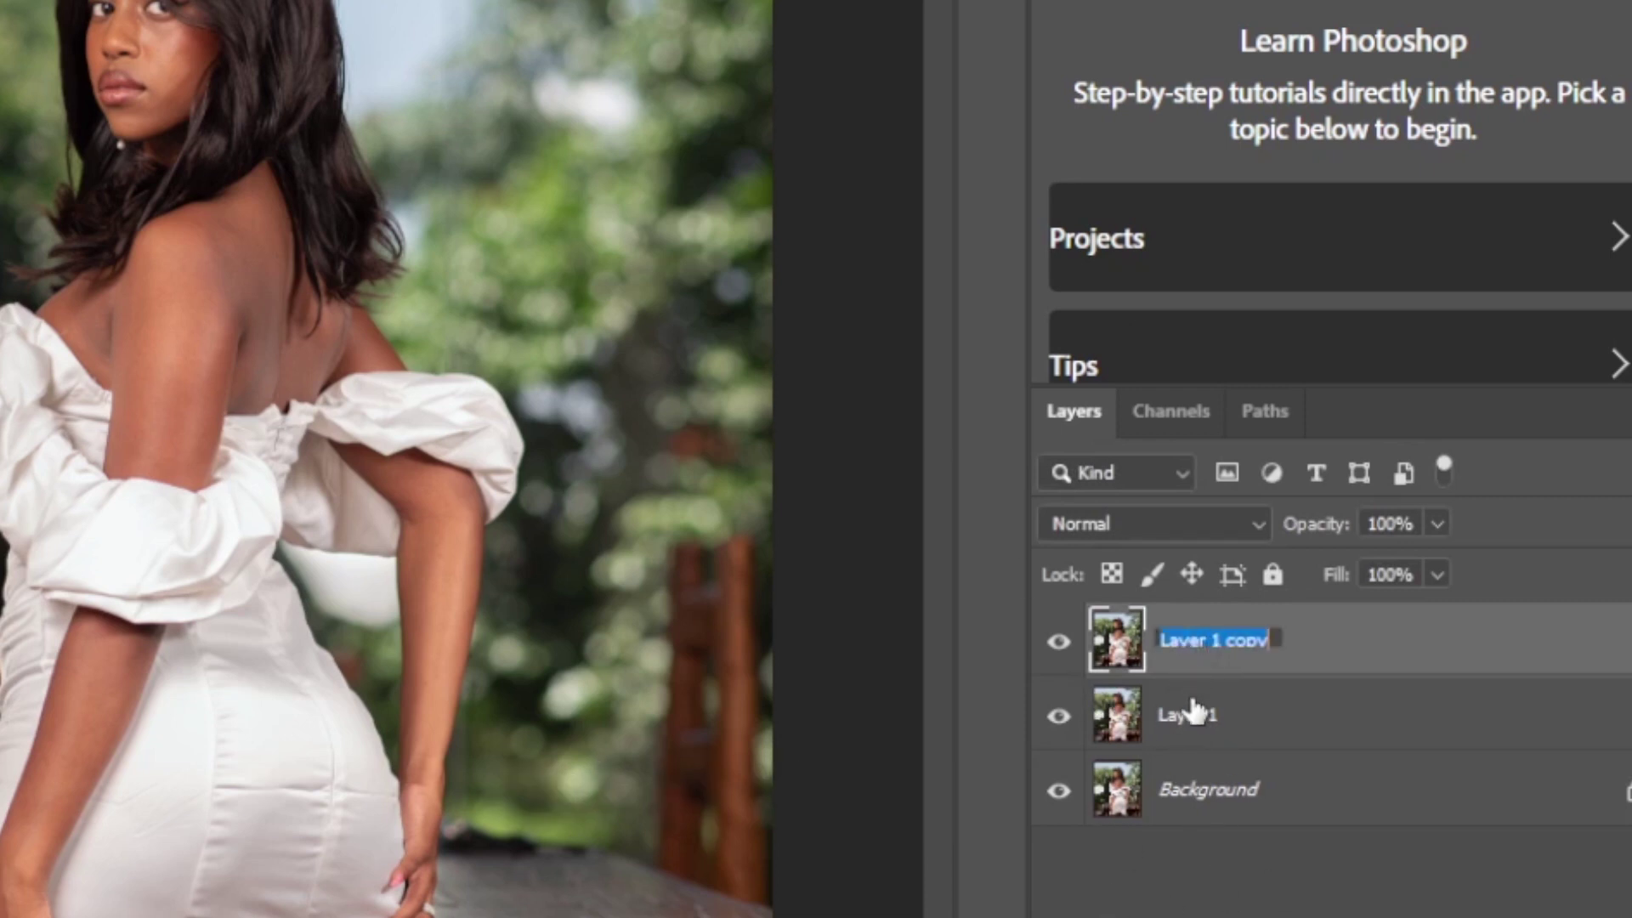
type("teture")
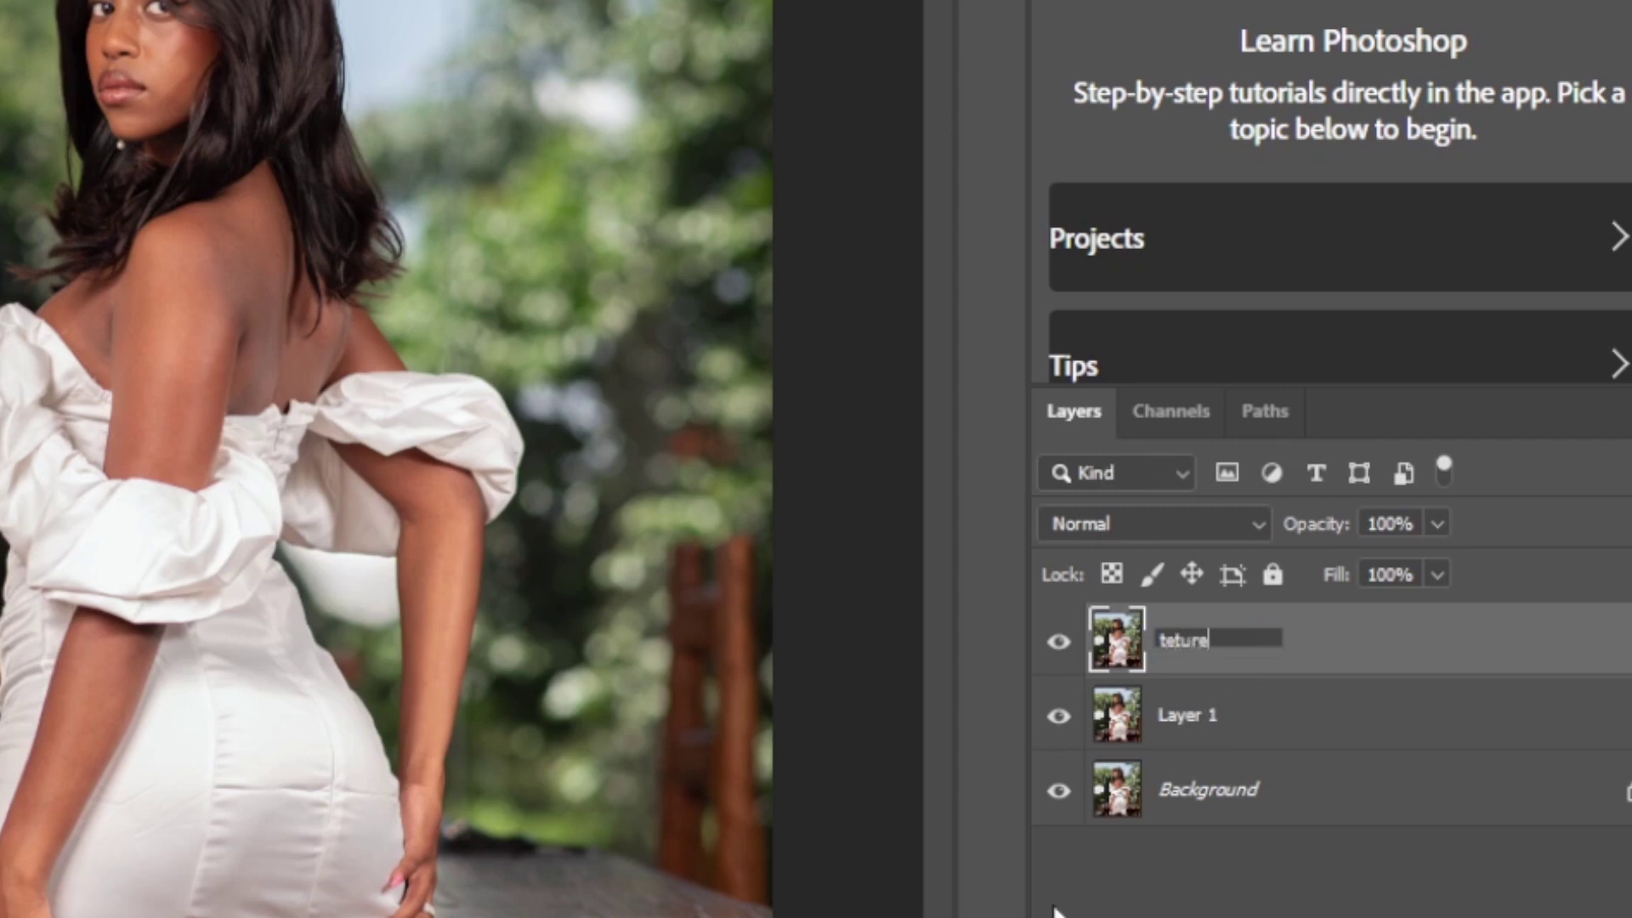
left_click(1195, 728)
double_click(1201, 729)
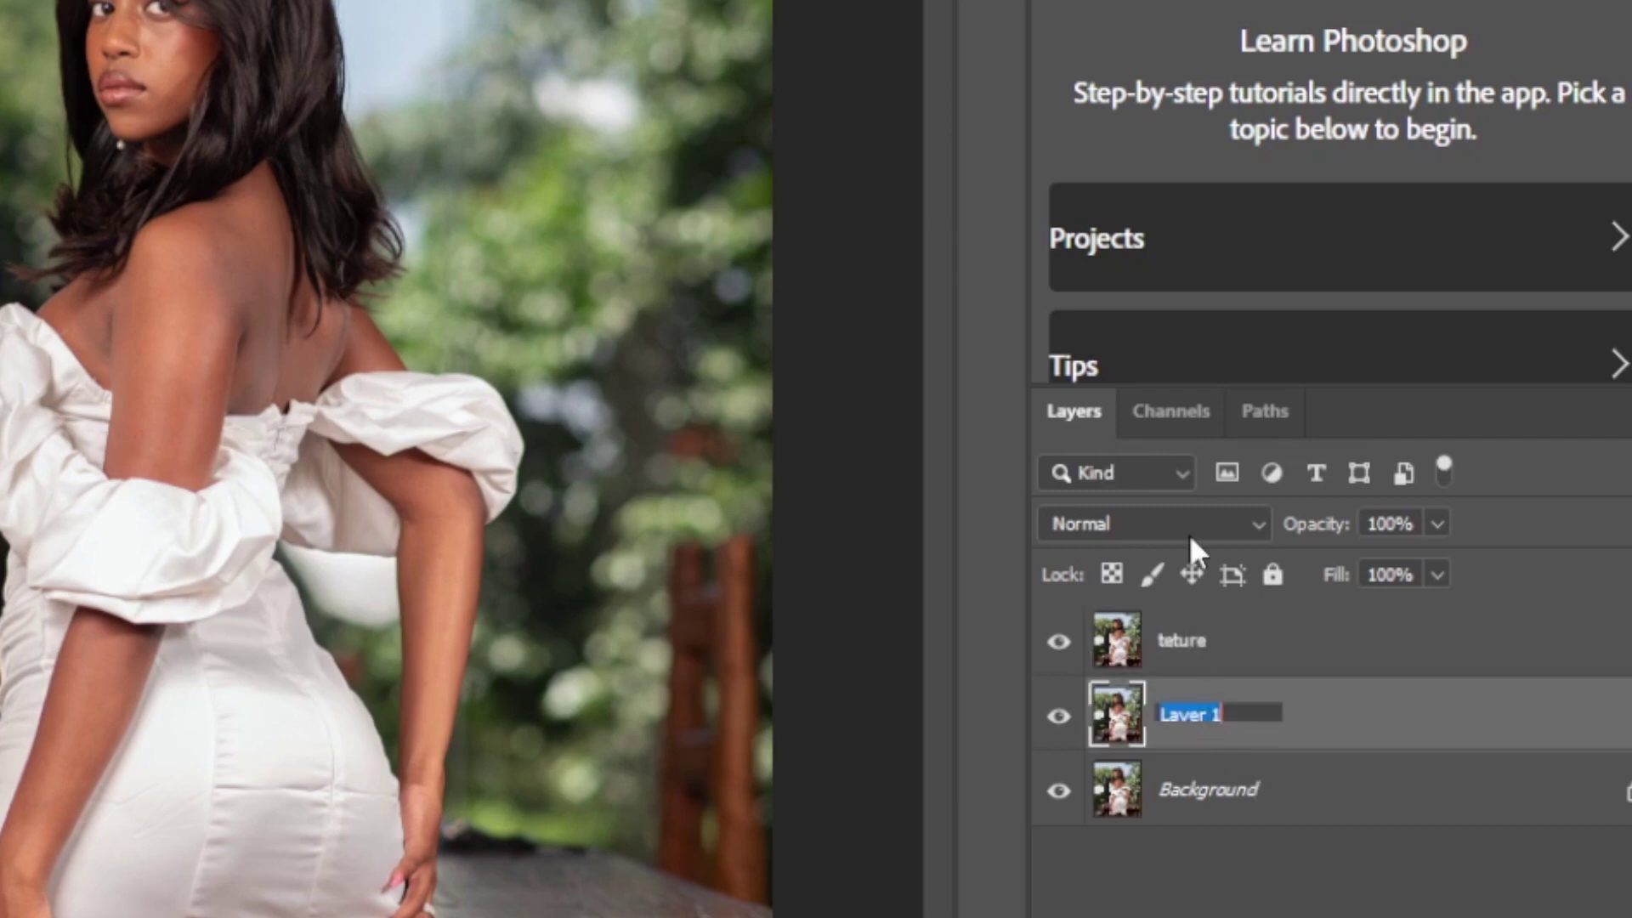
type("colors")
left_click(1217, 665)
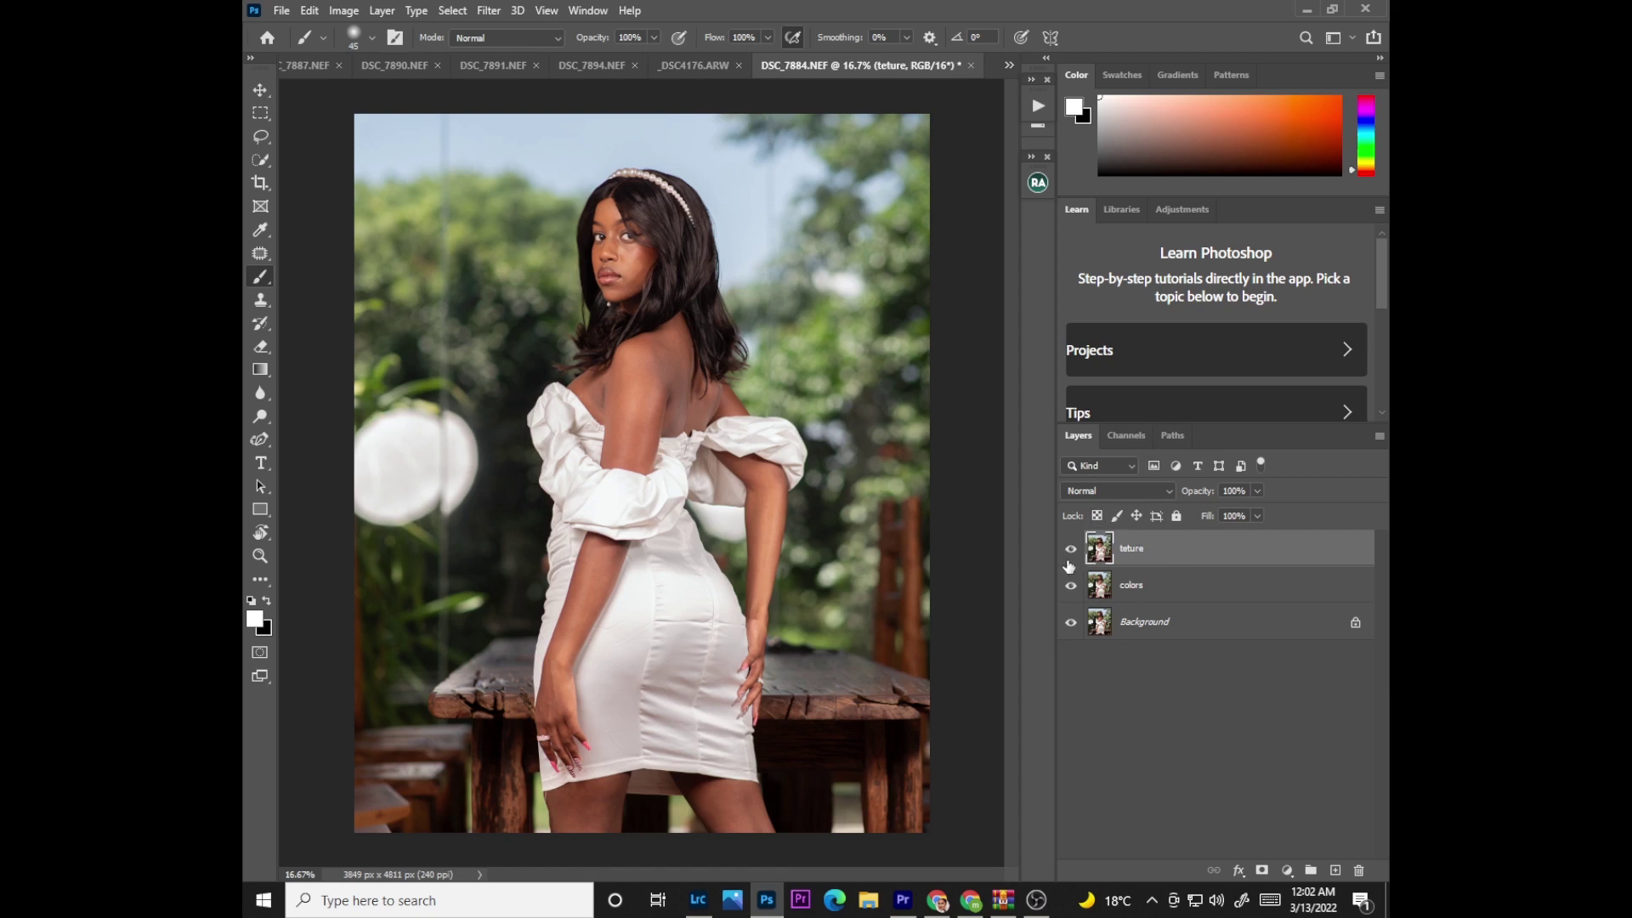
Step: Hide the teture layer and make the colors layer active
left_click(1071, 551)
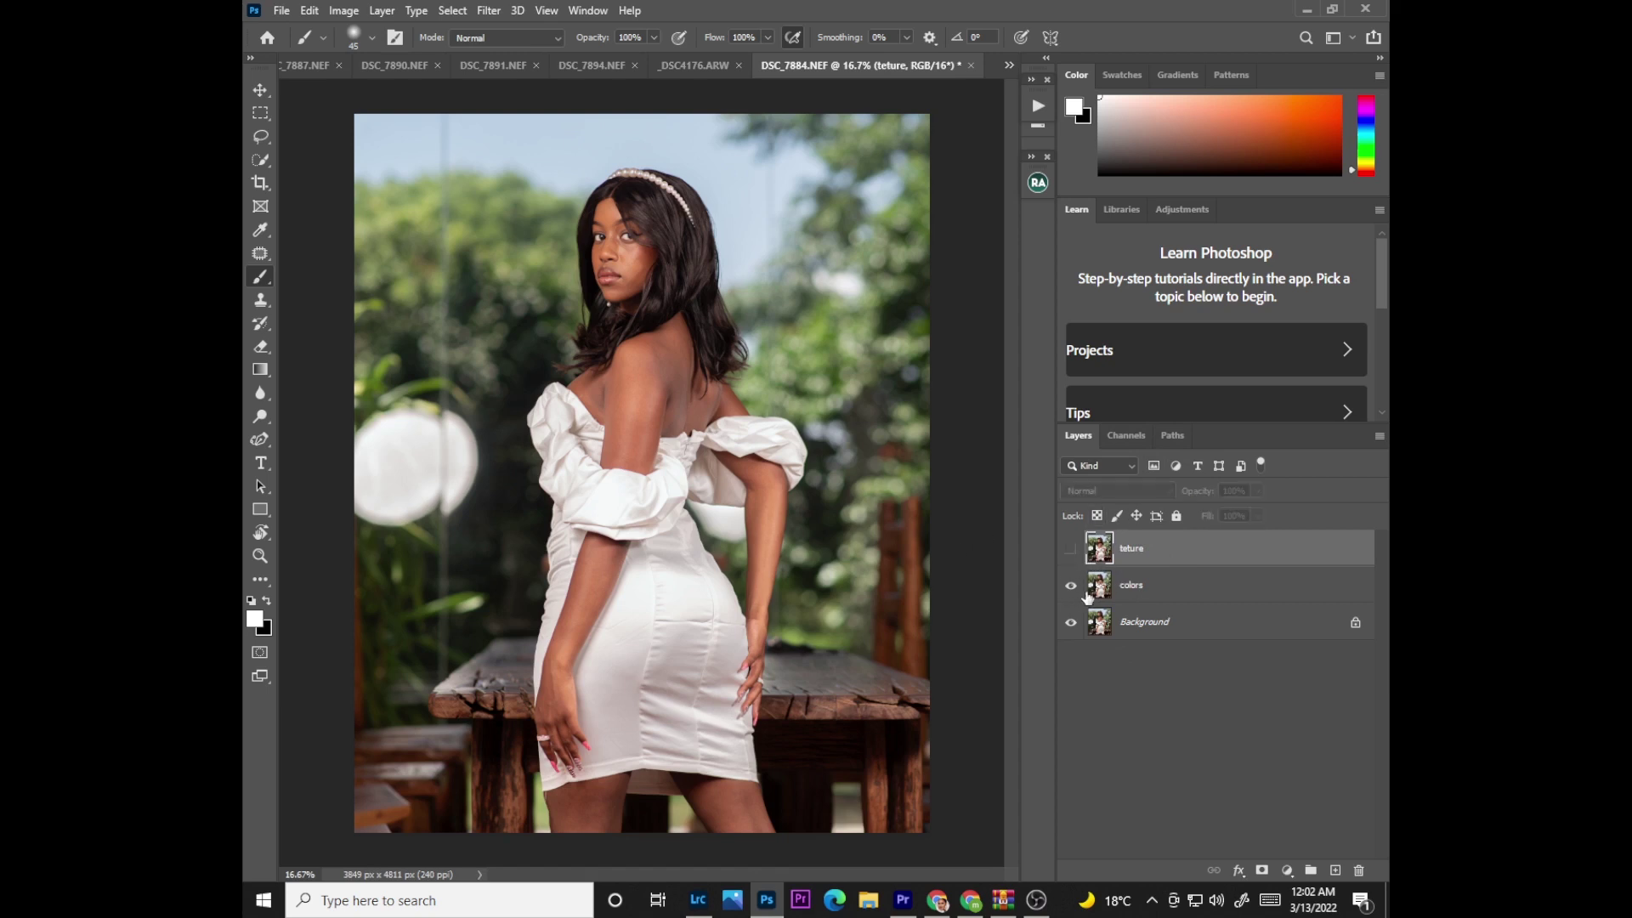
left_click(1139, 595)
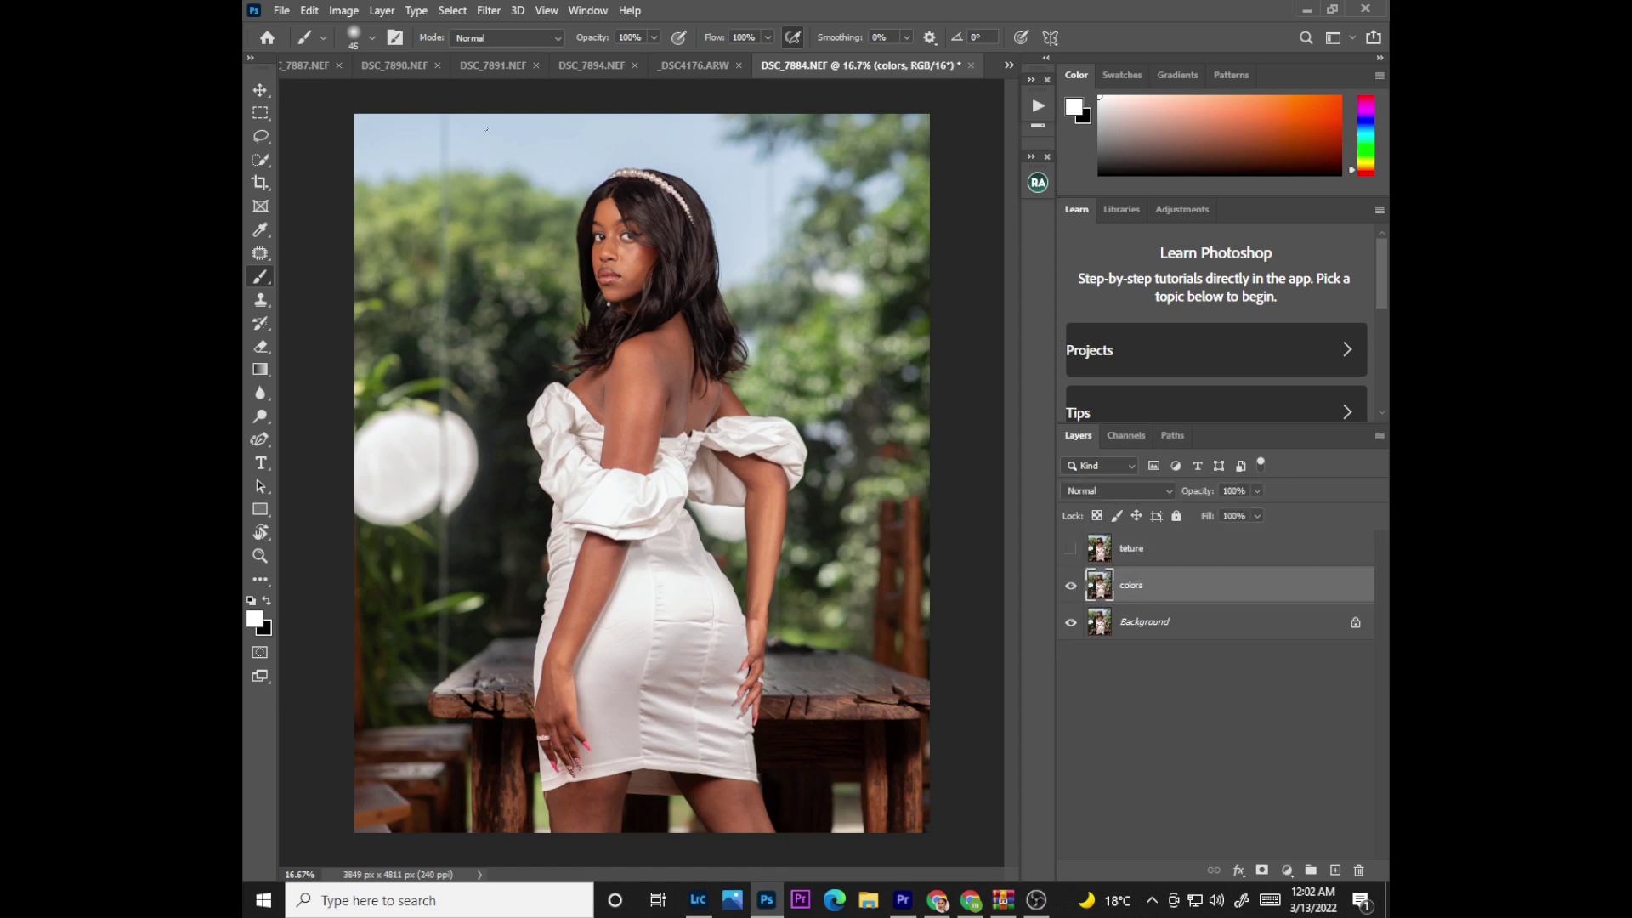
left_click(489, 10)
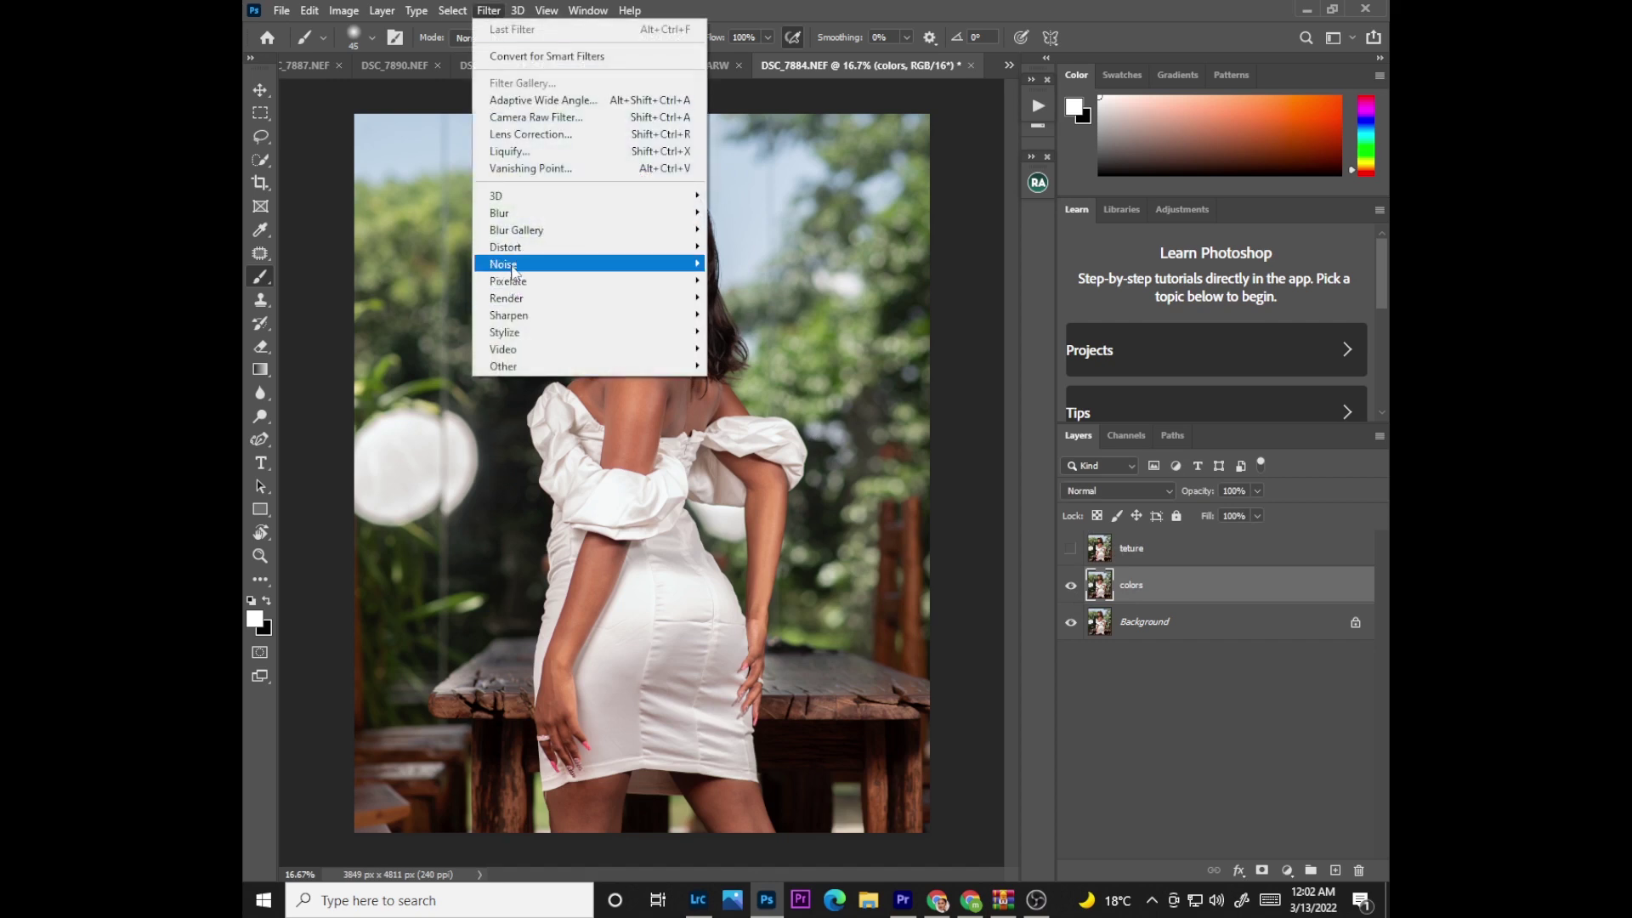
mouse_move(510, 268)
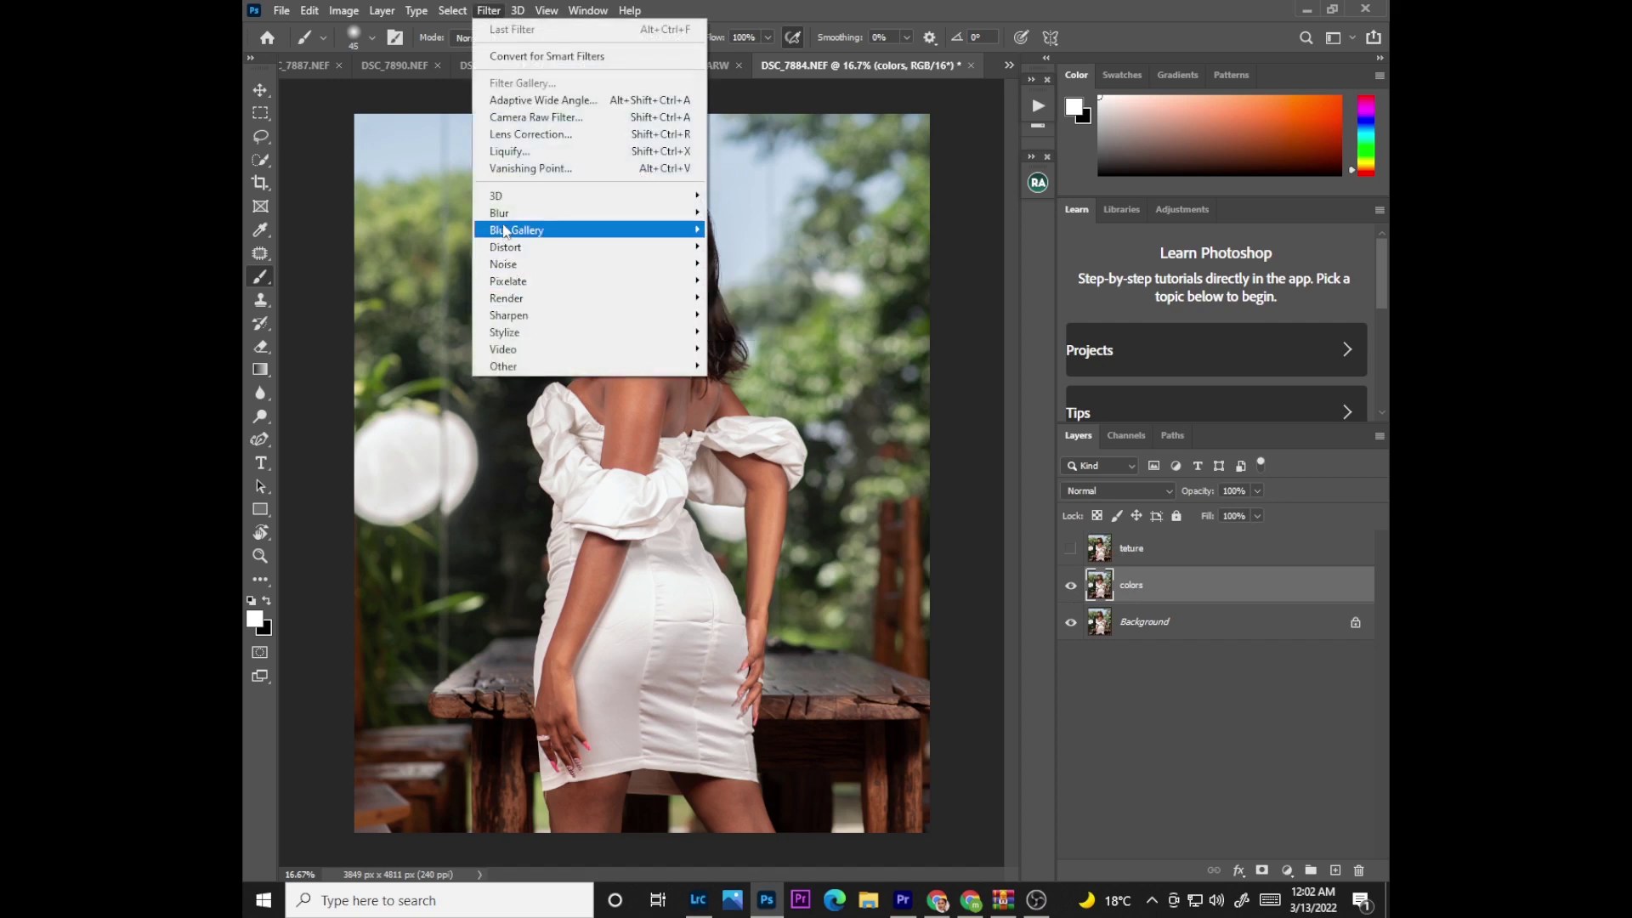
left_click(748, 298)
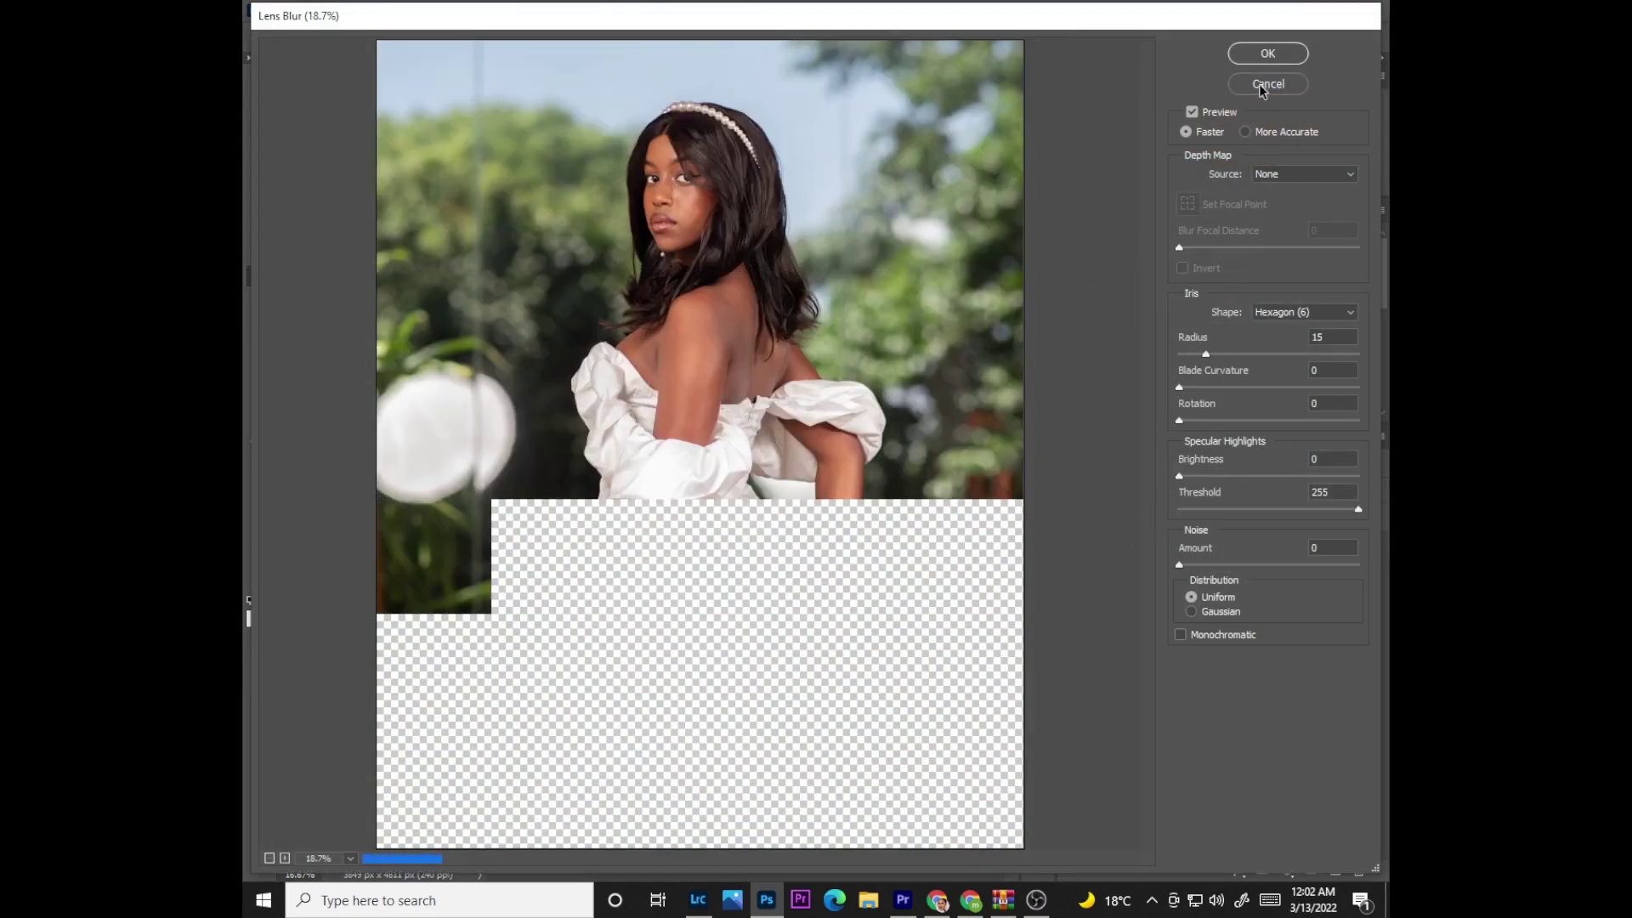
left_click(1261, 86)
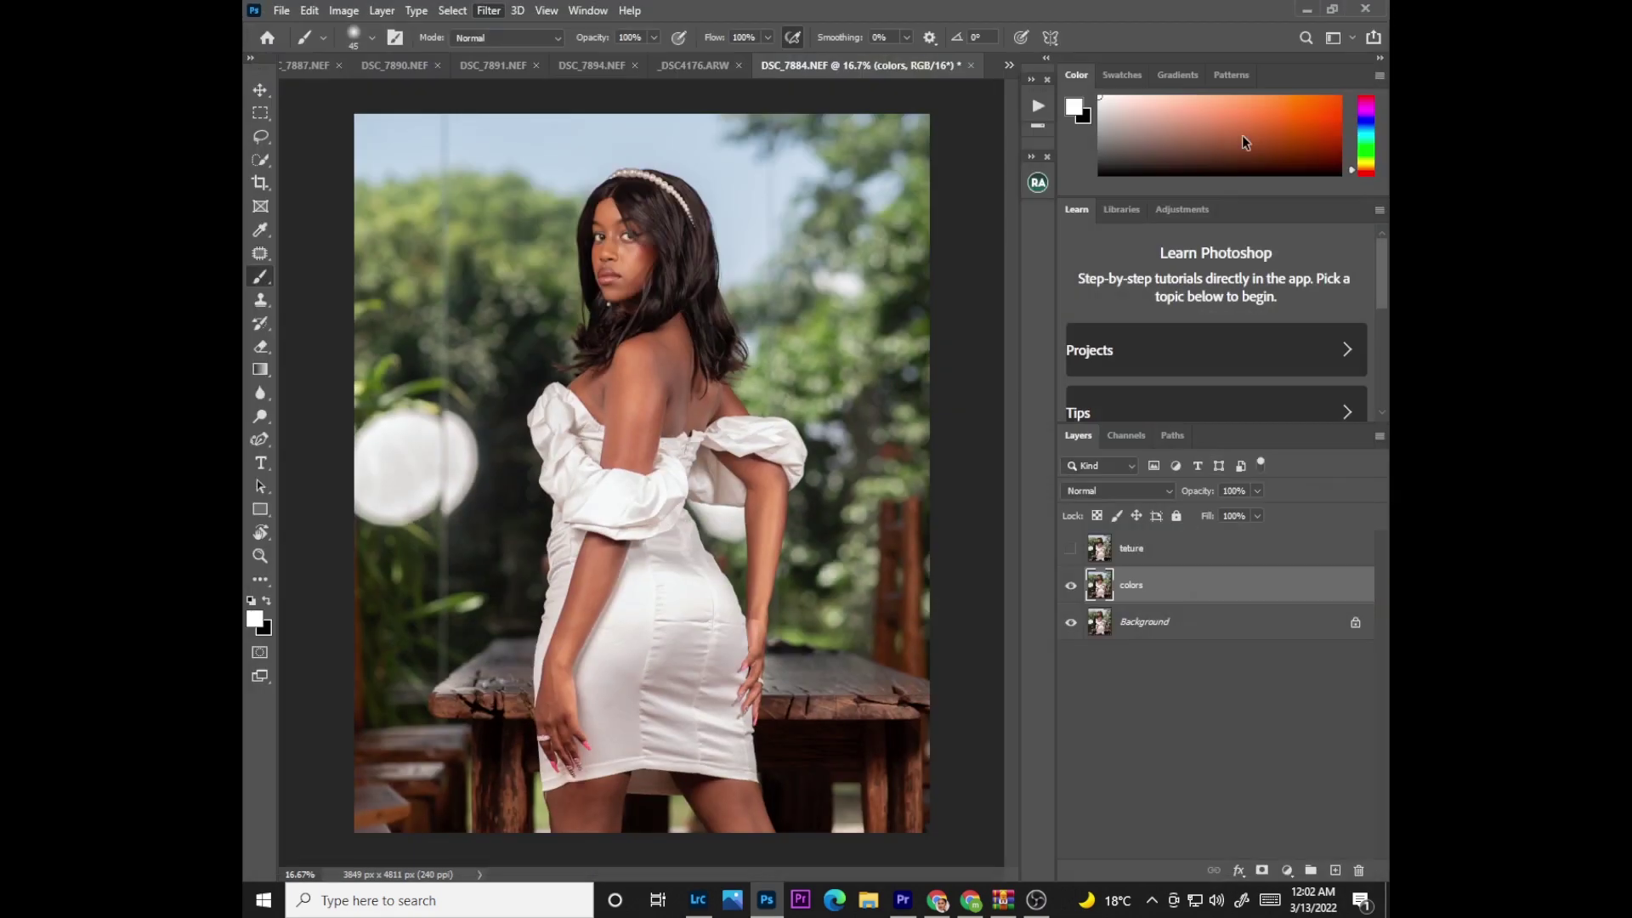
Step: Start a Gaussian Blur on the colors layer and frame the woman's face in the filter preview at 67%
left_click(1072, 550)
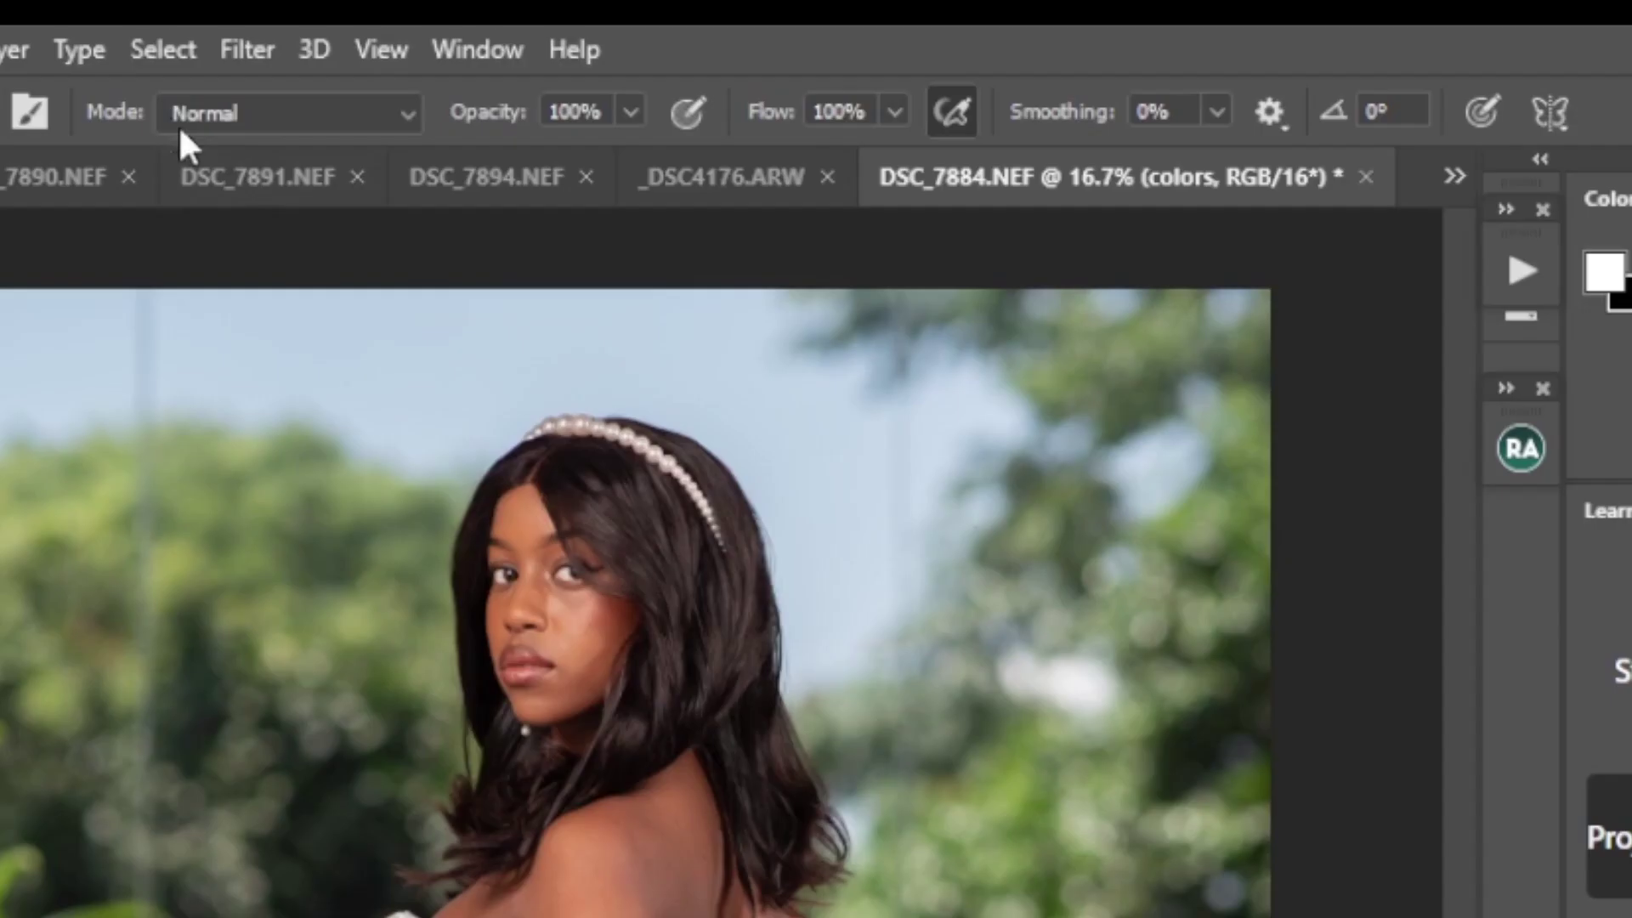
left_click(489, 10)
mouse_move(321, 523)
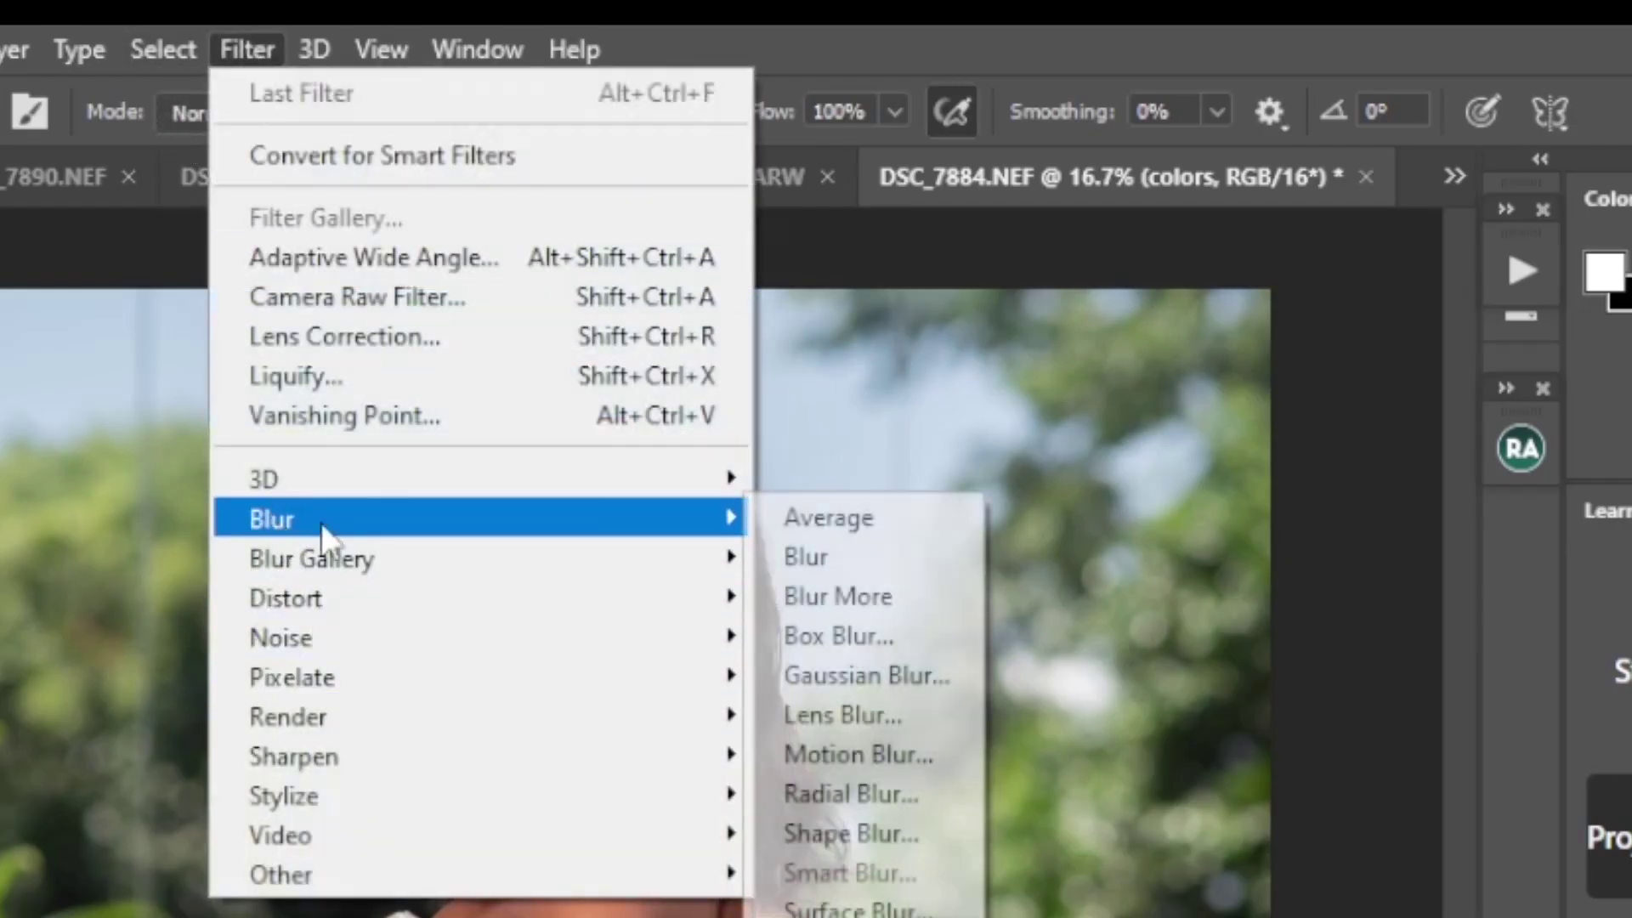
left_click(812, 674)
left_click_drag(723, 618, 777, 618)
left_click_drag(1123, 826, 1119, 705)
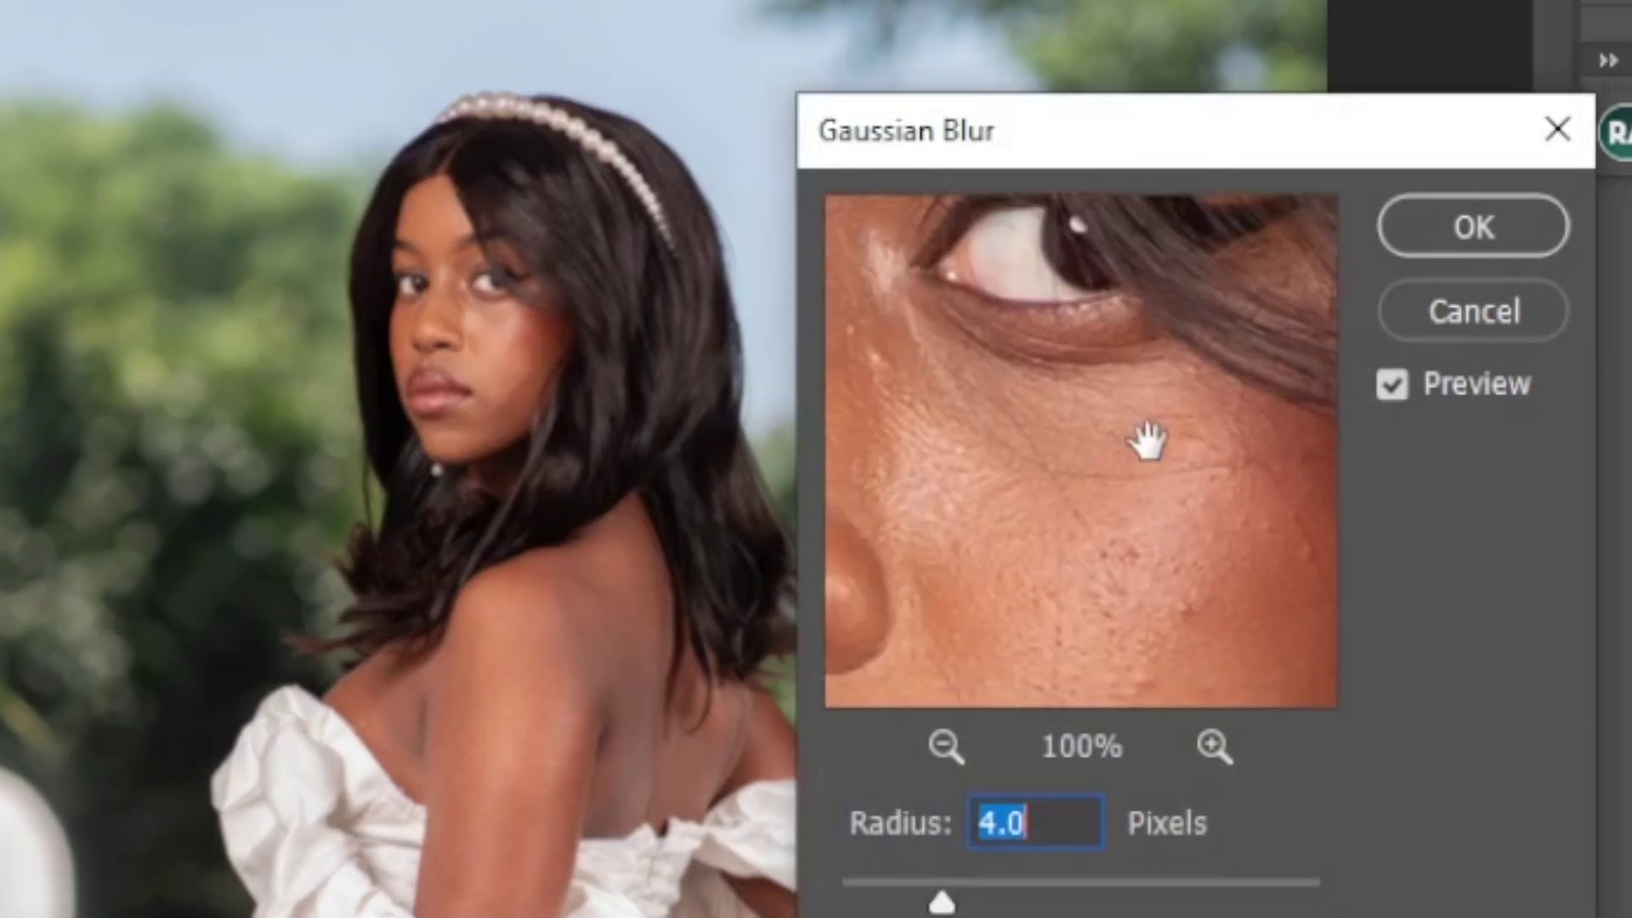
left_click_drag(1147, 439, 1164, 210)
left_click(944, 746)
left_click(943, 747)
left_click(943, 746)
left_click(943, 746)
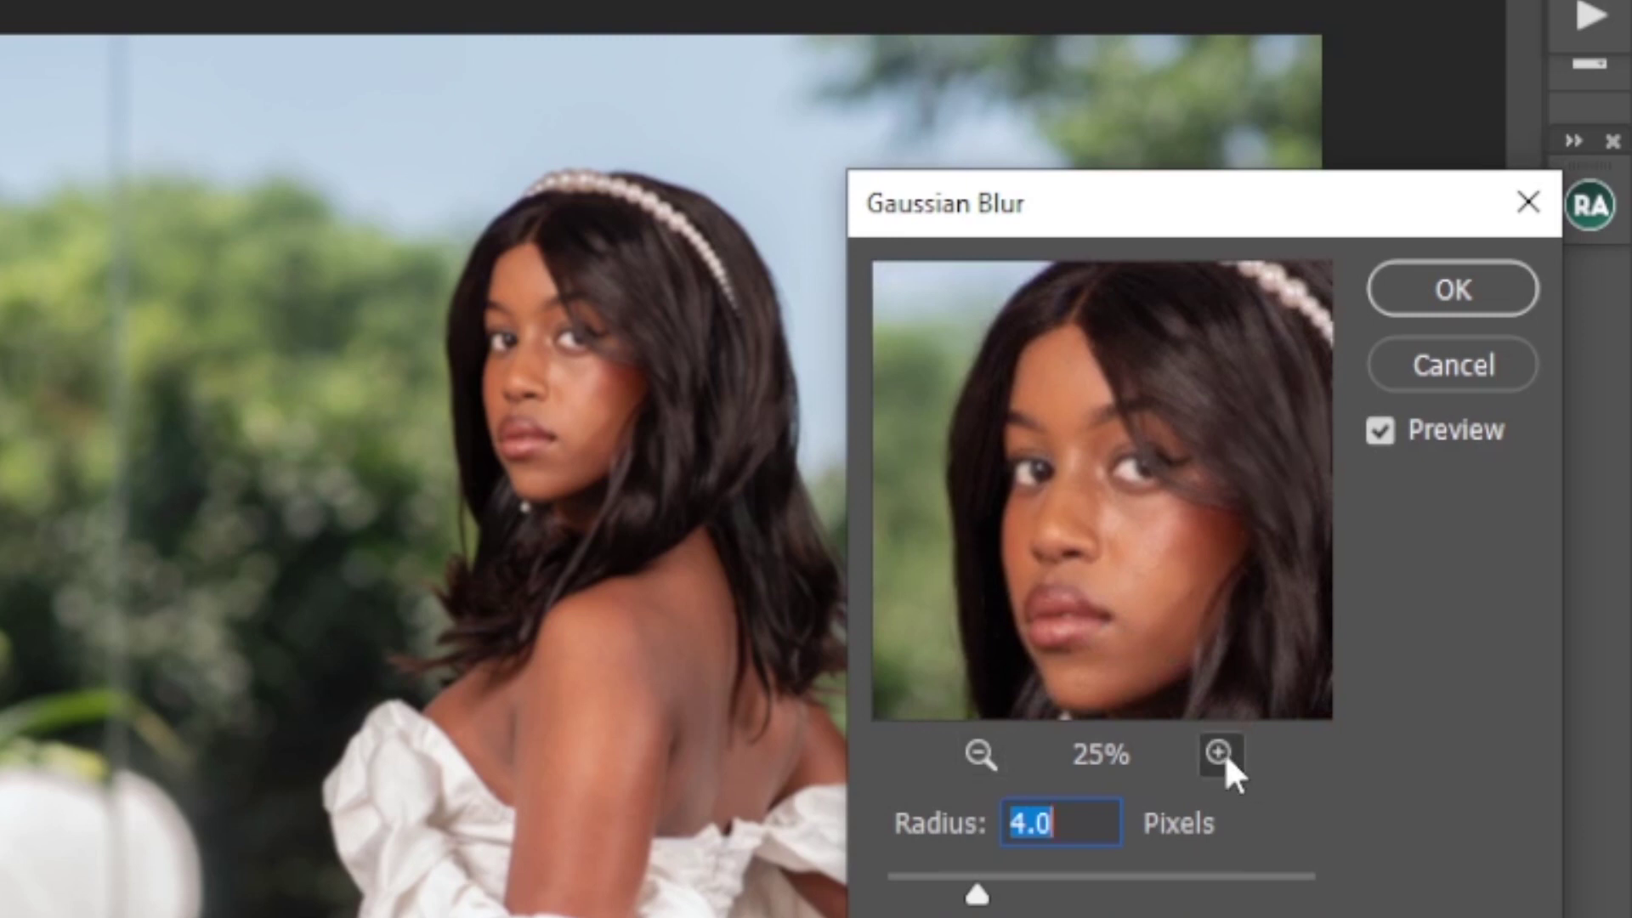
left_click(1221, 753)
left_click(1221, 753)
left_click(1221, 753)
Step: Reduce the blur radius to 0.1 pixels and examine the skin texture on the cheek in the preview
left_click_drag(976, 899, 794, 905)
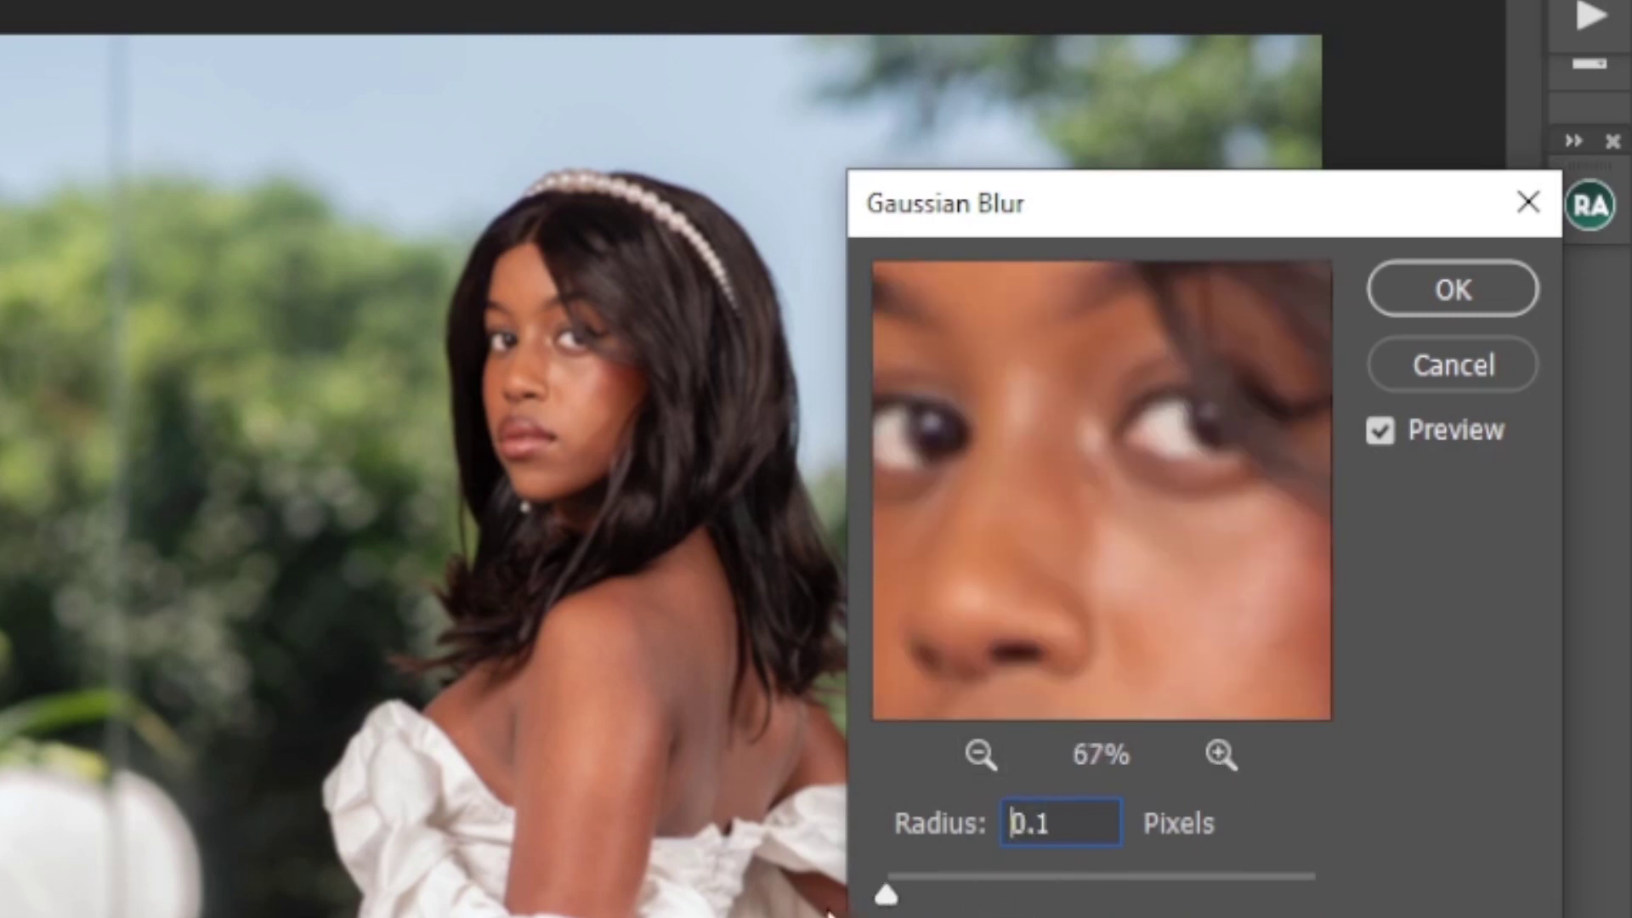
left_click_drag(1118, 612, 1159, 550)
mouse_move(1103, 492)
left_mouse_down()
mouse_move(1112, 568)
mouse_move(1060, 510)
left_mouse_up()
mouse_move(1191, 602)
left_mouse_down()
mouse_move(1159, 568)
mouse_move(1178, 548)
left_mouse_up()
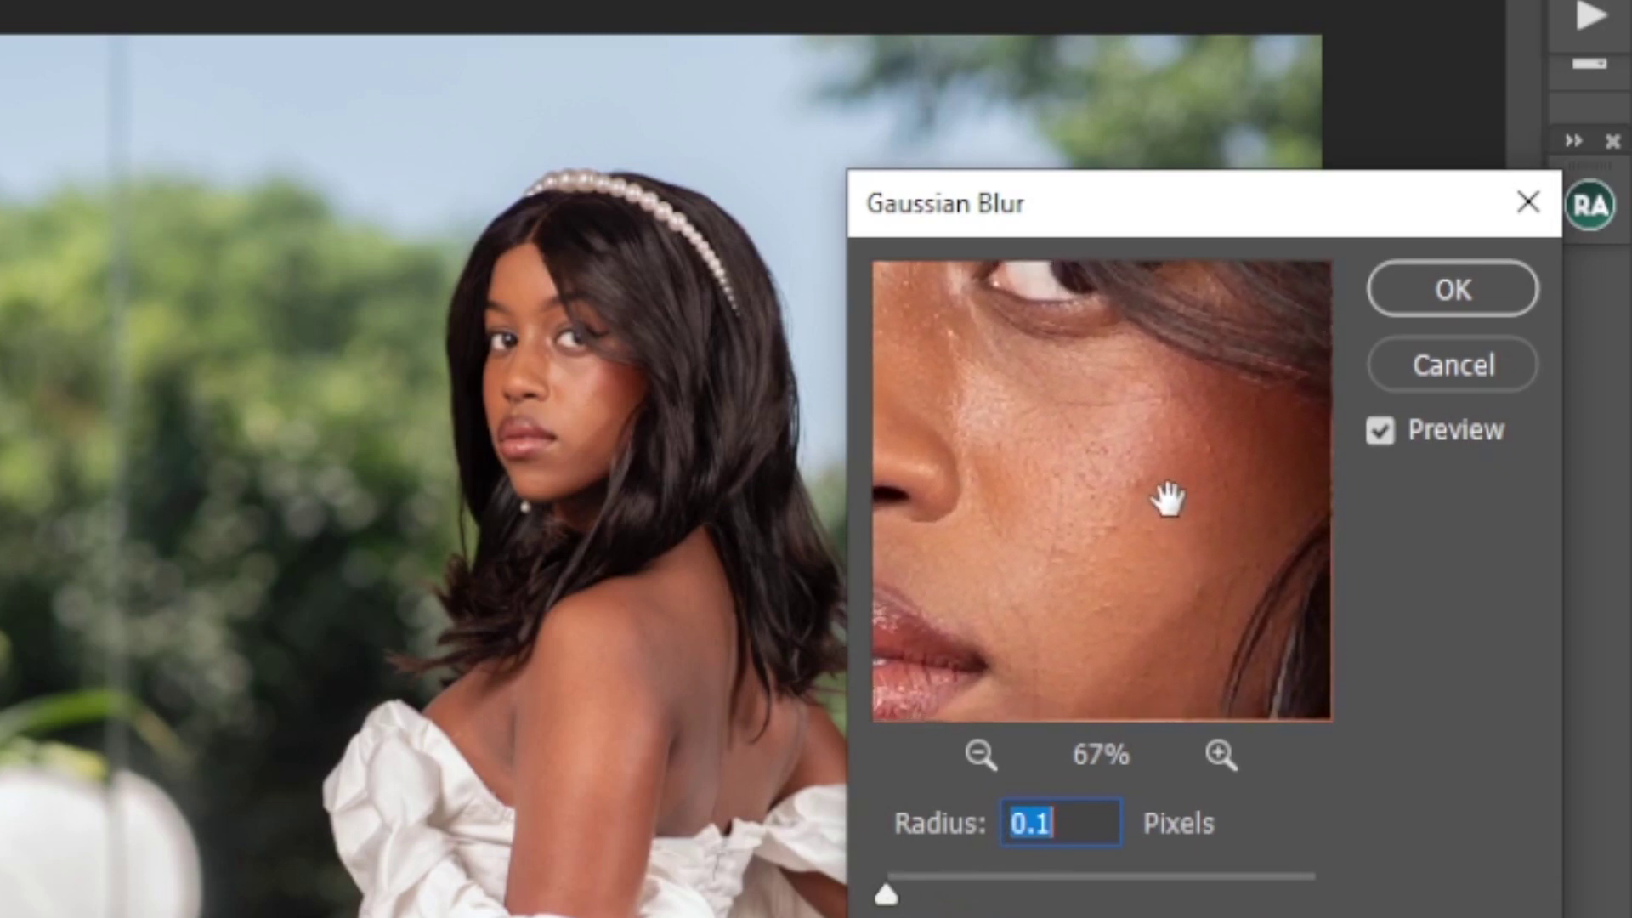
Step: Set the Gaussian Blur radius to 6.4 pixels, check the whole face in the preview and apply the blur
left_click_drag(886, 894, 1021, 892)
left_click_drag(1091, 607, 1056, 659)
left_click(979, 764)
left_click(977, 764)
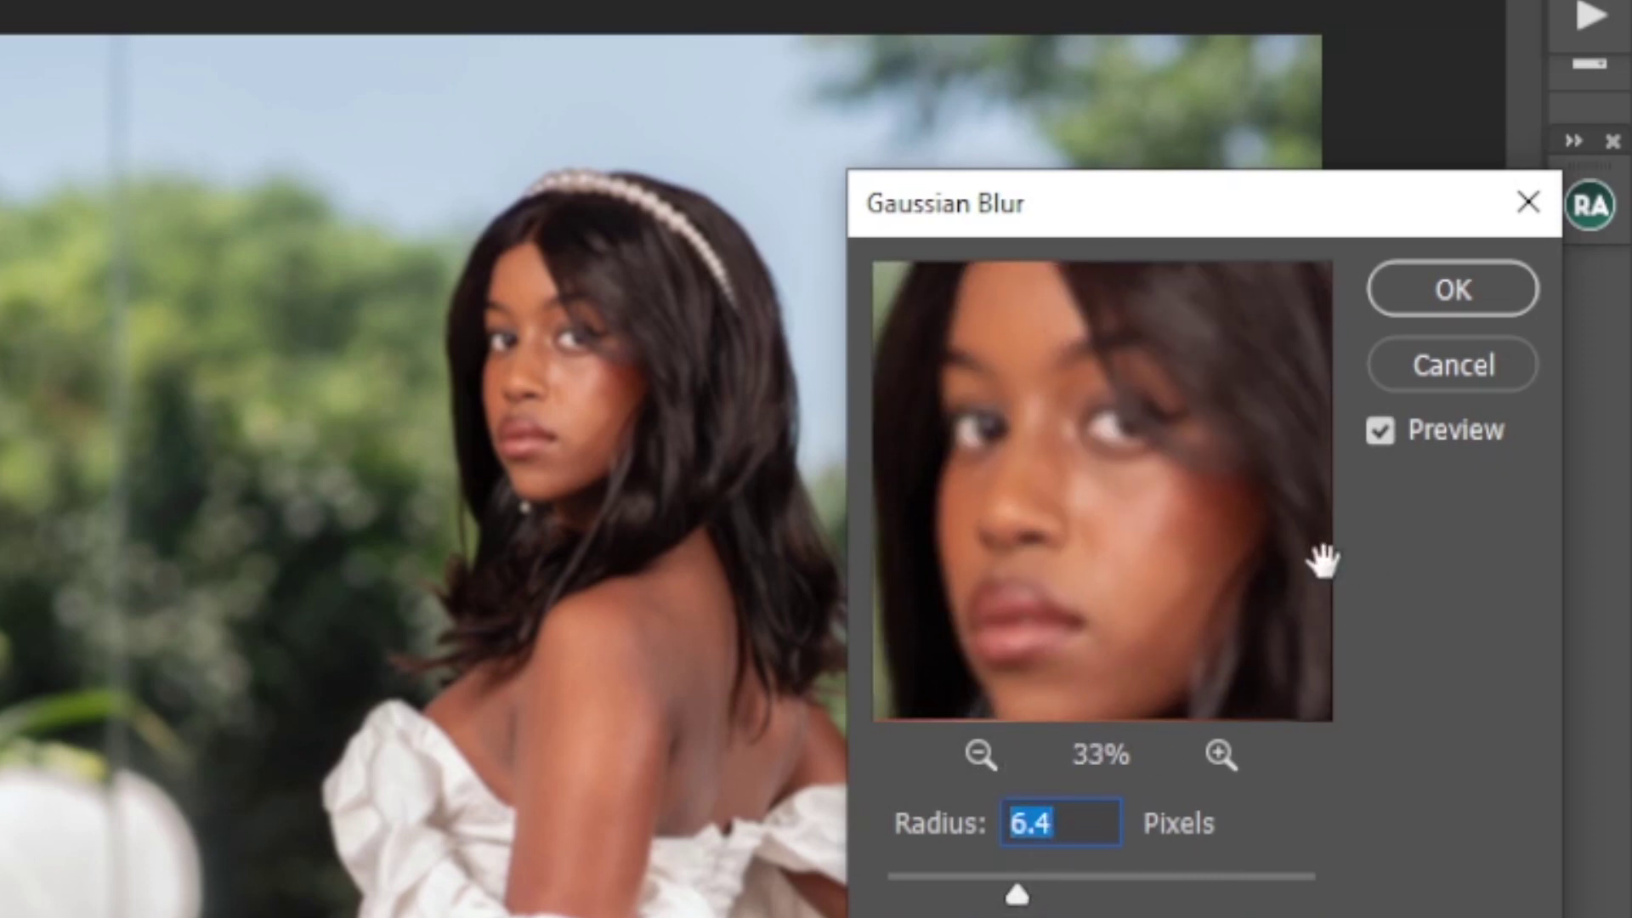
left_click(1429, 292)
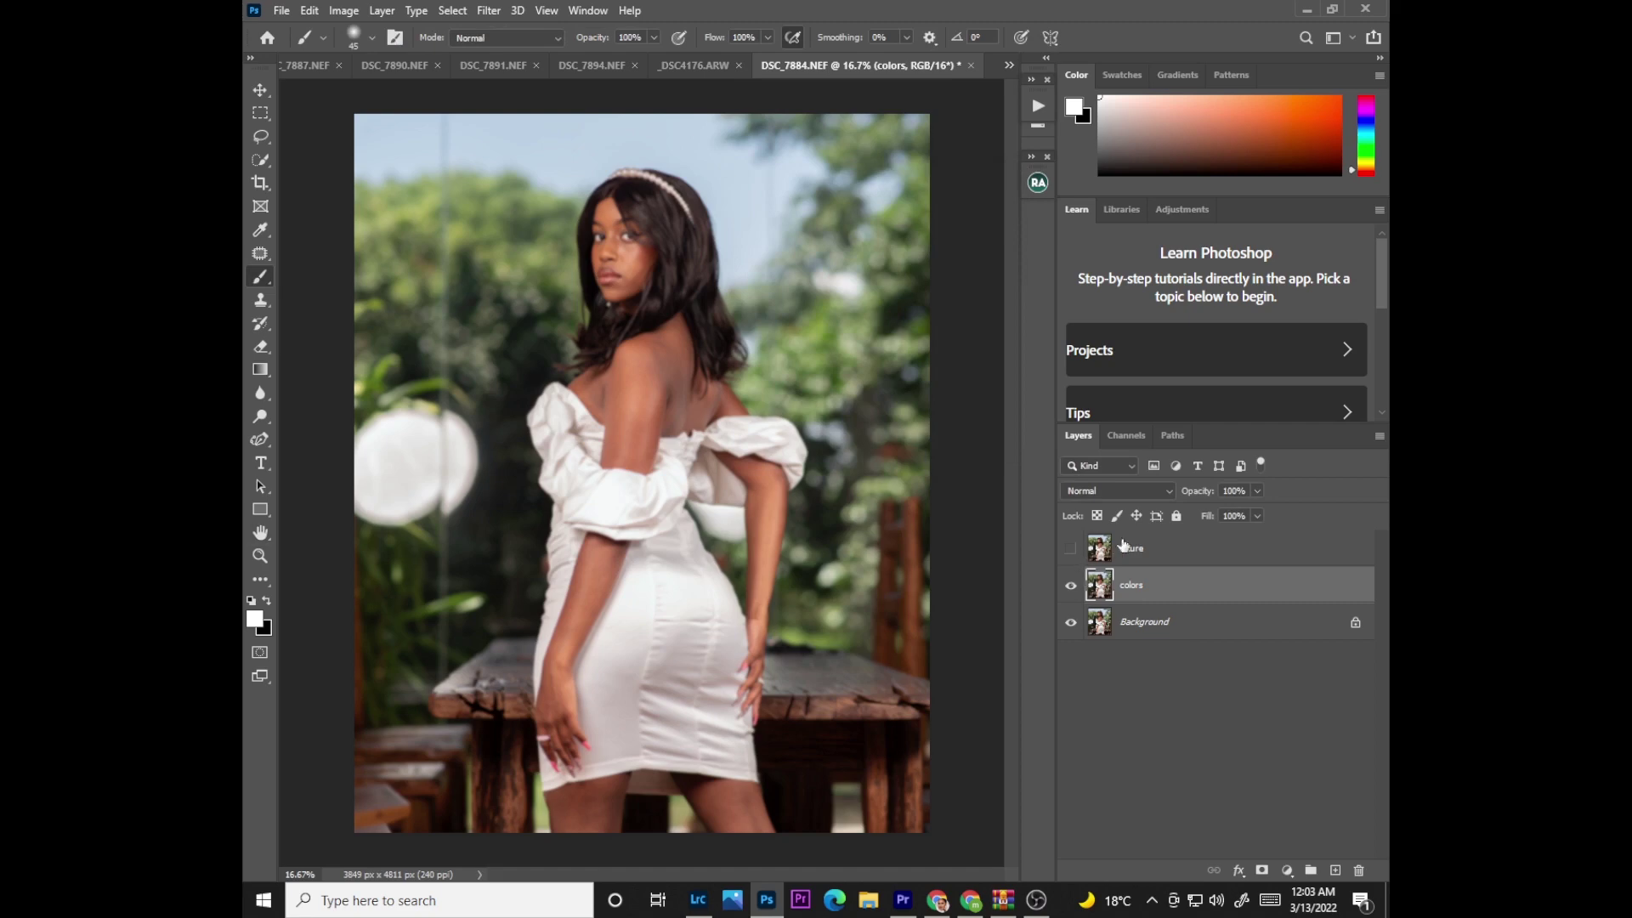
Step: Show and select the teture layer, and start Apply Image on it with Add blending
left_click(1132, 554)
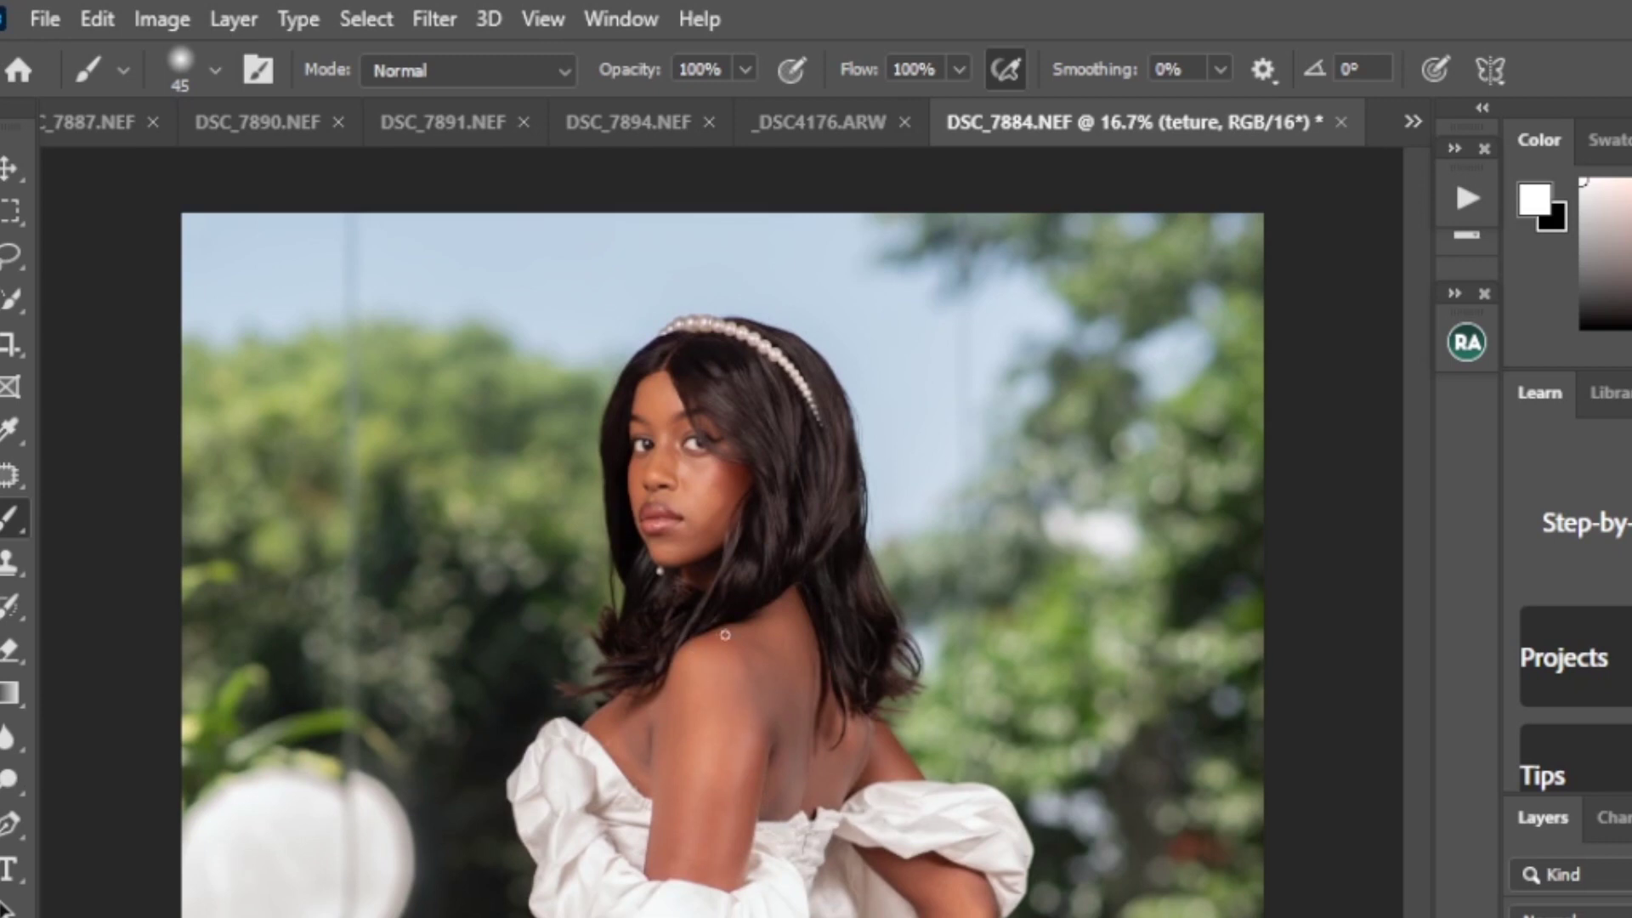
left_click(162, 21)
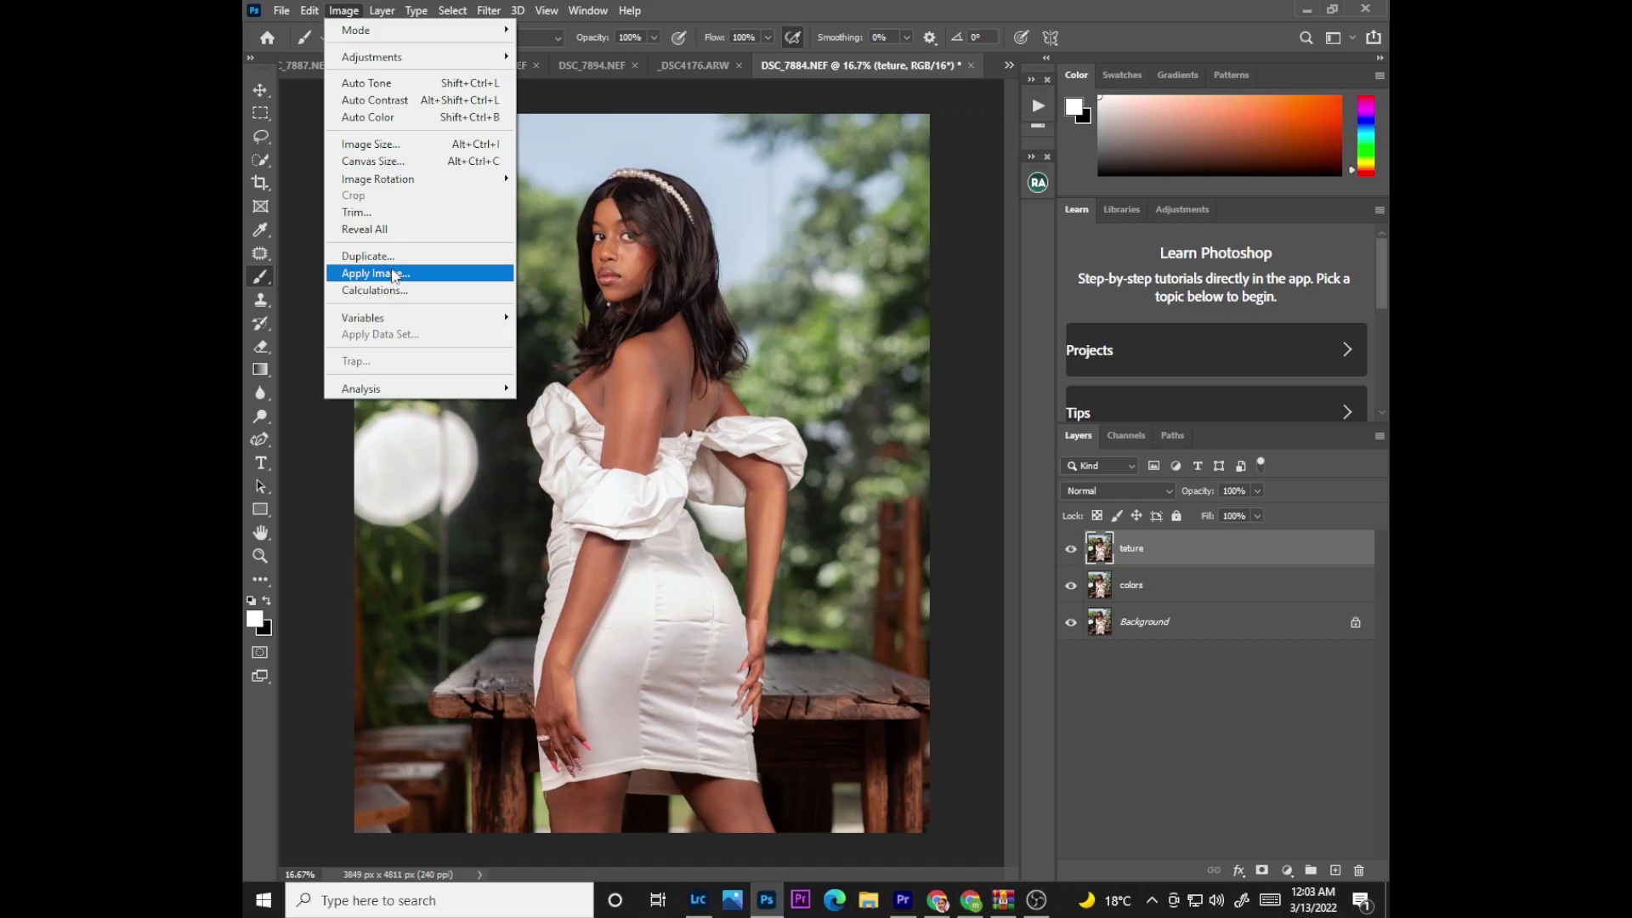
left_click(220, 512)
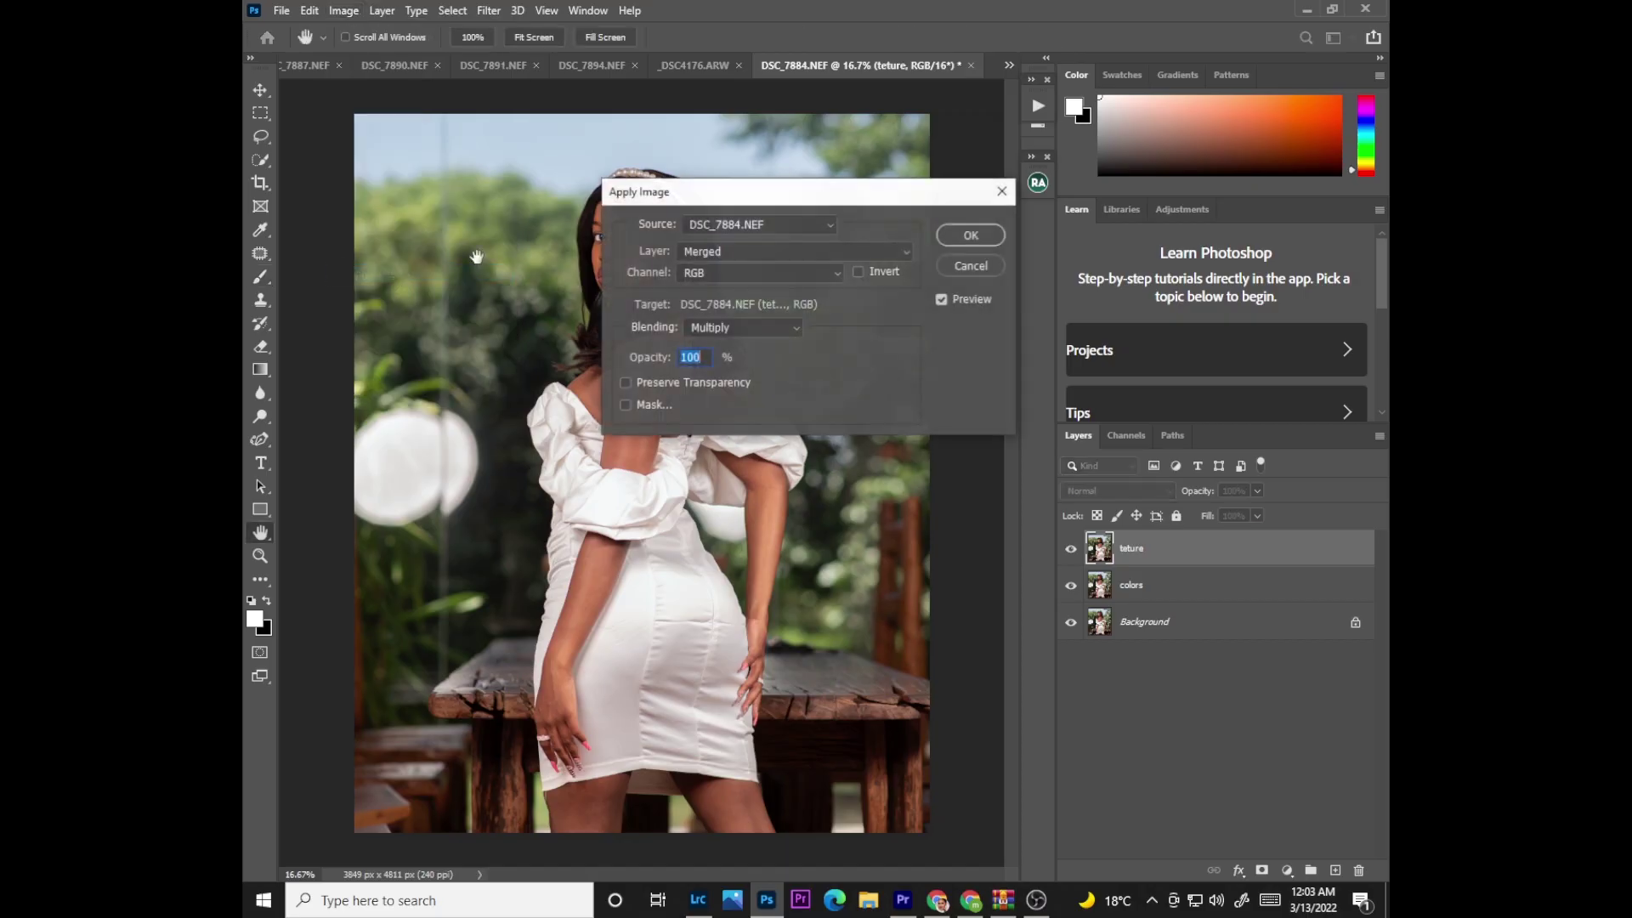
left_click(731, 331)
key("Up")
key("Up")
key("Down")
key("Down")
key("Down")
key("Down")
key("Down")
key("Down")
key("Down")
key("Down")
key("Down")
key("Down")
key("Down")
key("Down")
key("Down")
key("Down")
key("Down")
key("Down")
key("Down")
key("Down")
key("Down")
key("Down")
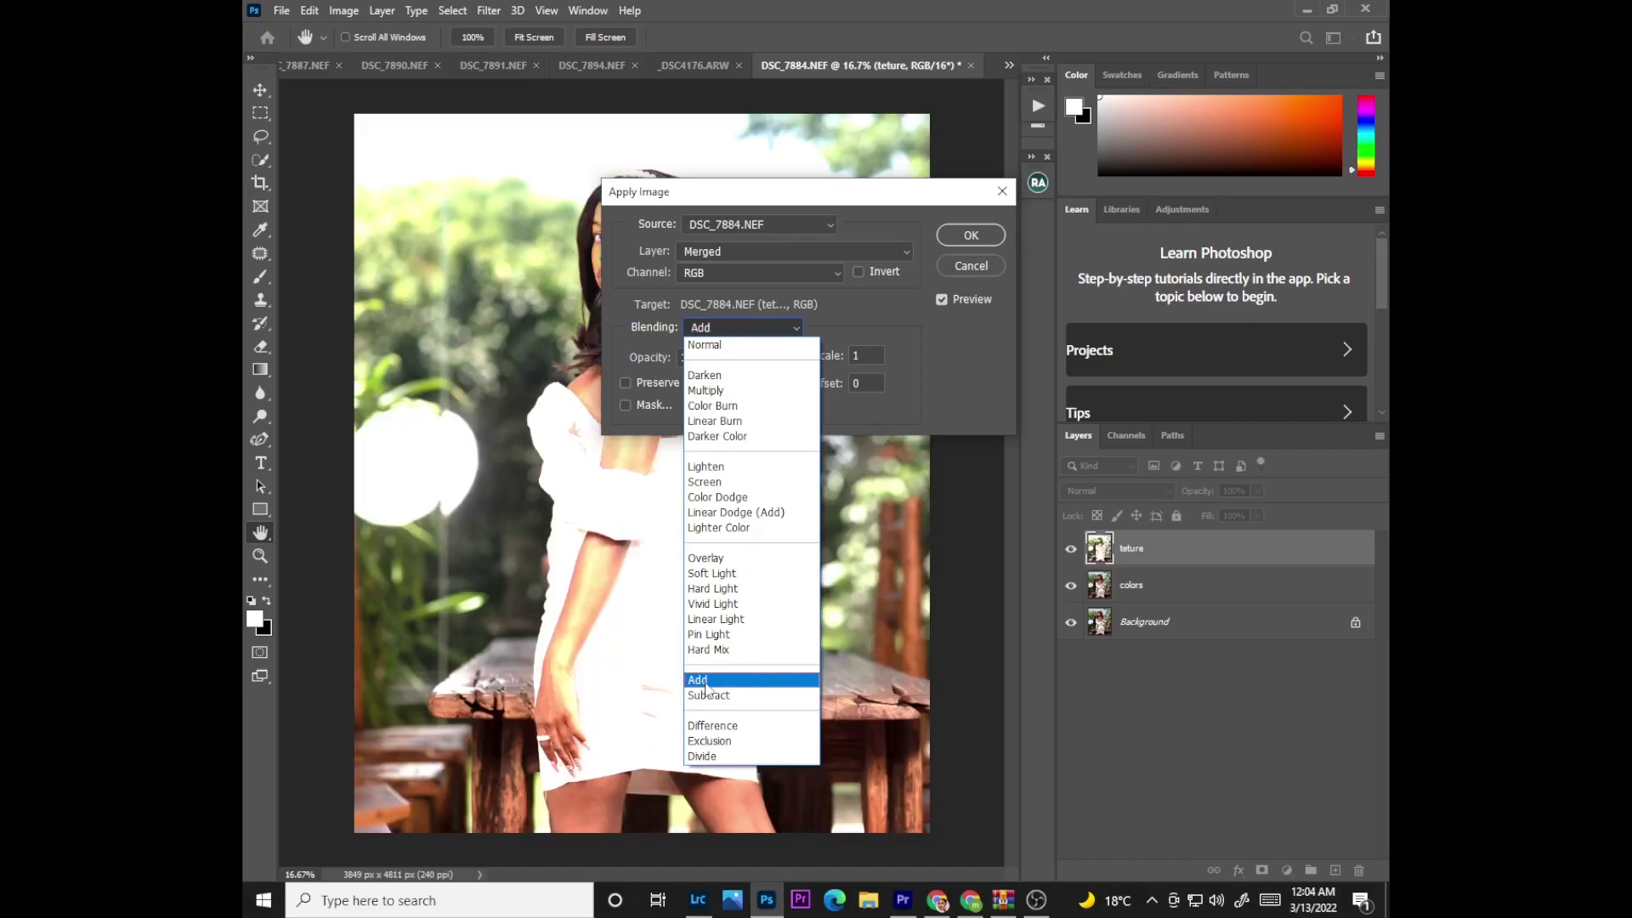
left_click(510, 681)
Step: Apply the image using the colors layer as source, inverted, with a scale of 2
left_click(736, 250)
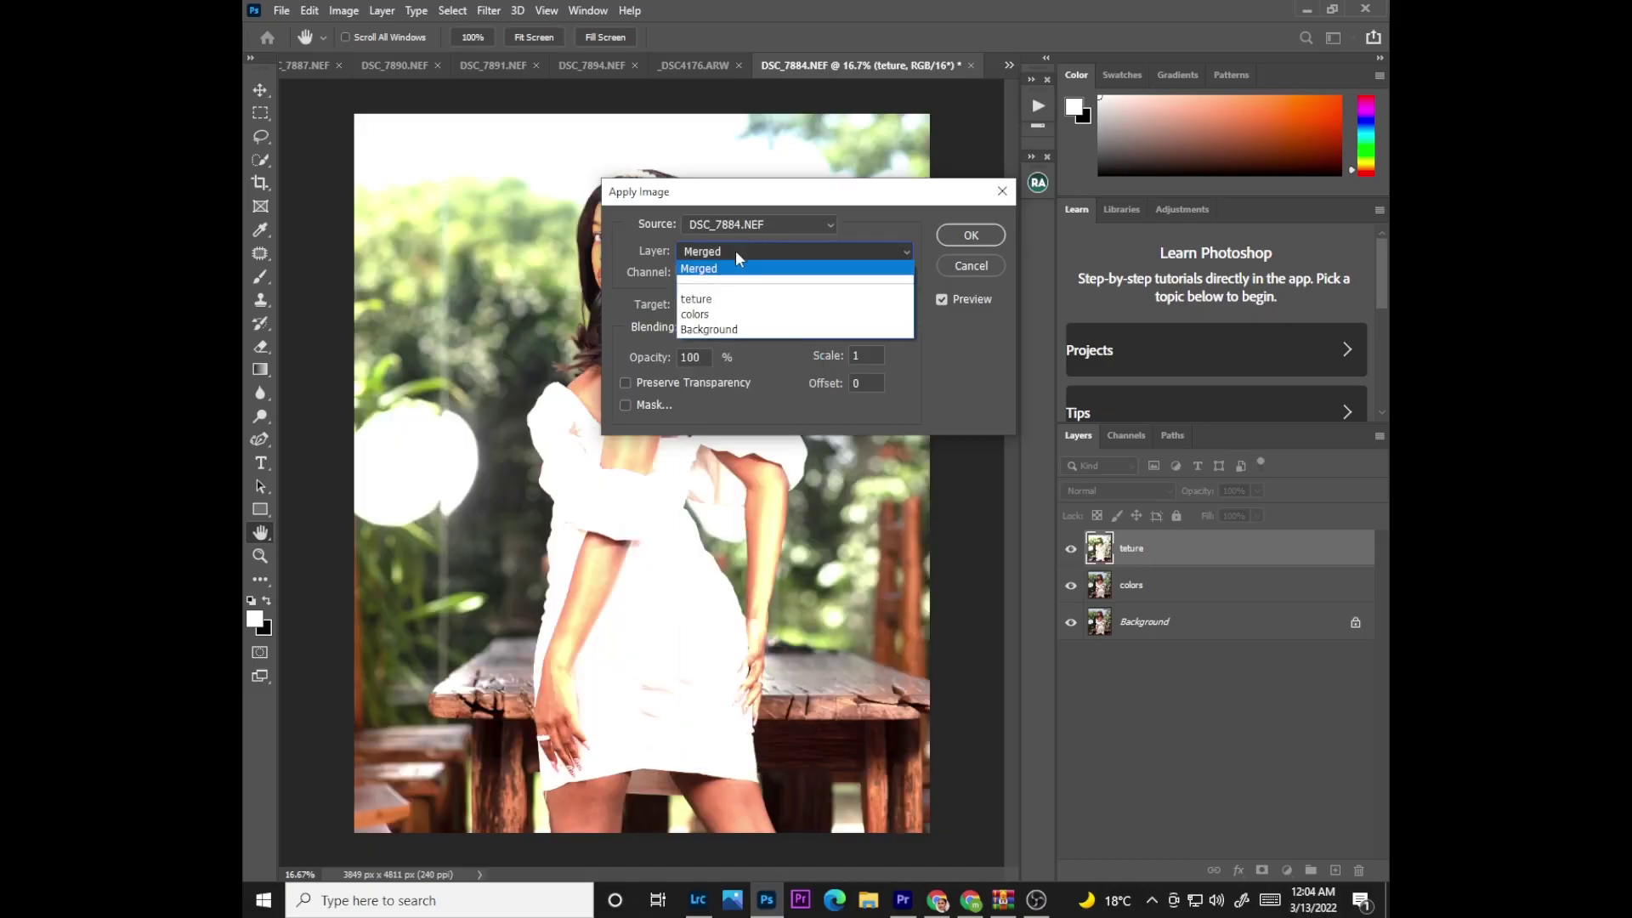
left_click(714, 312)
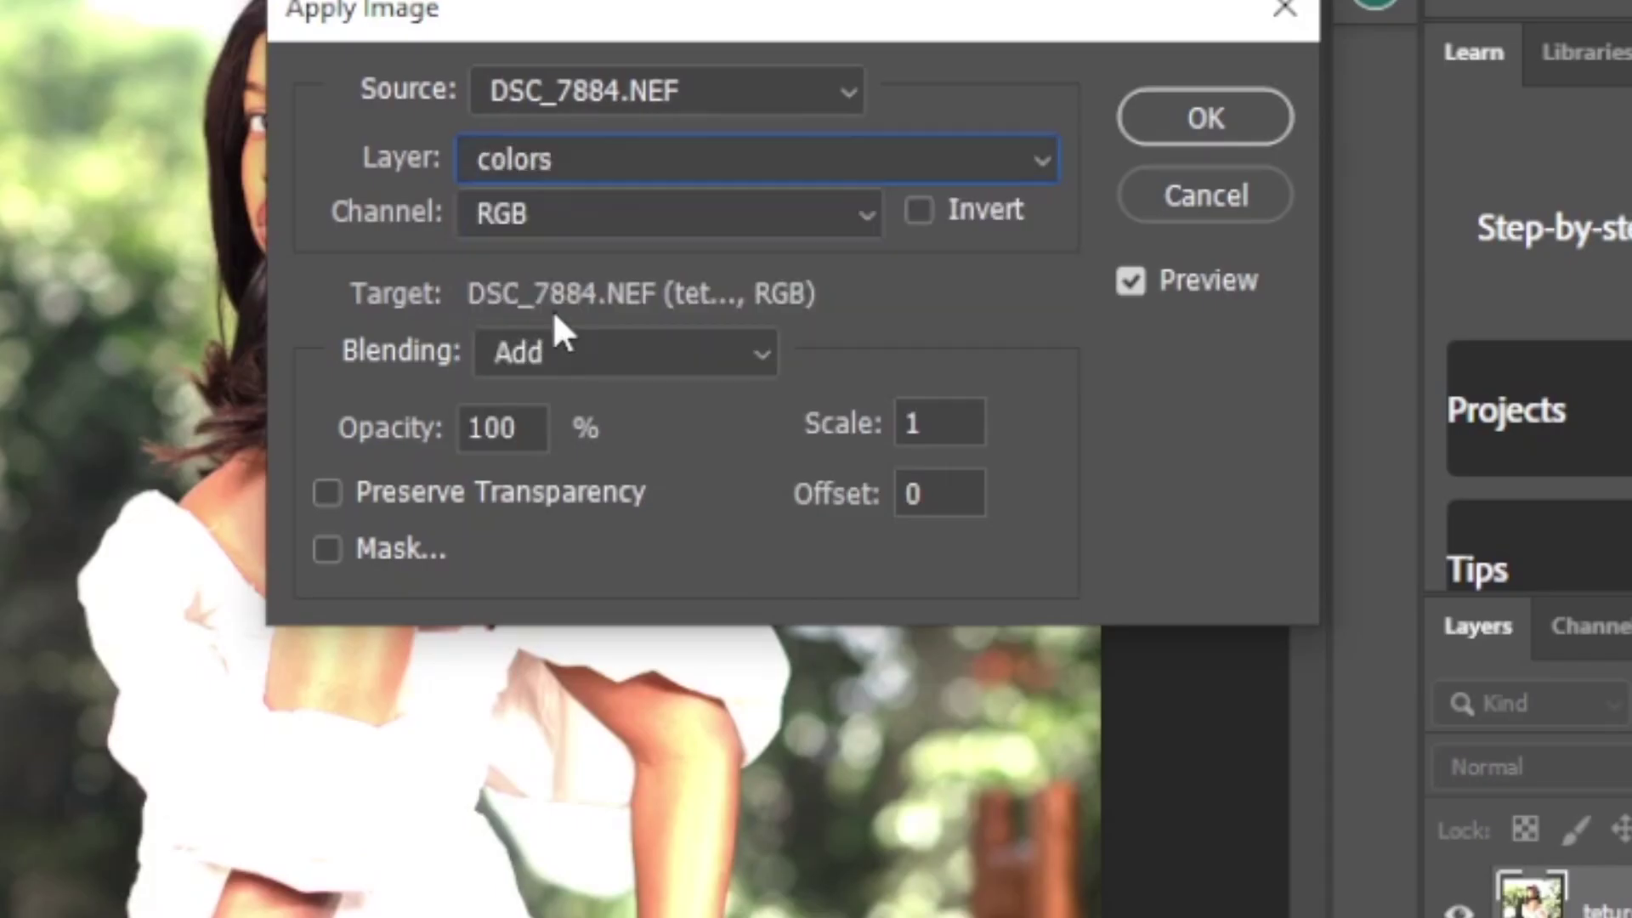
double_click(936, 423)
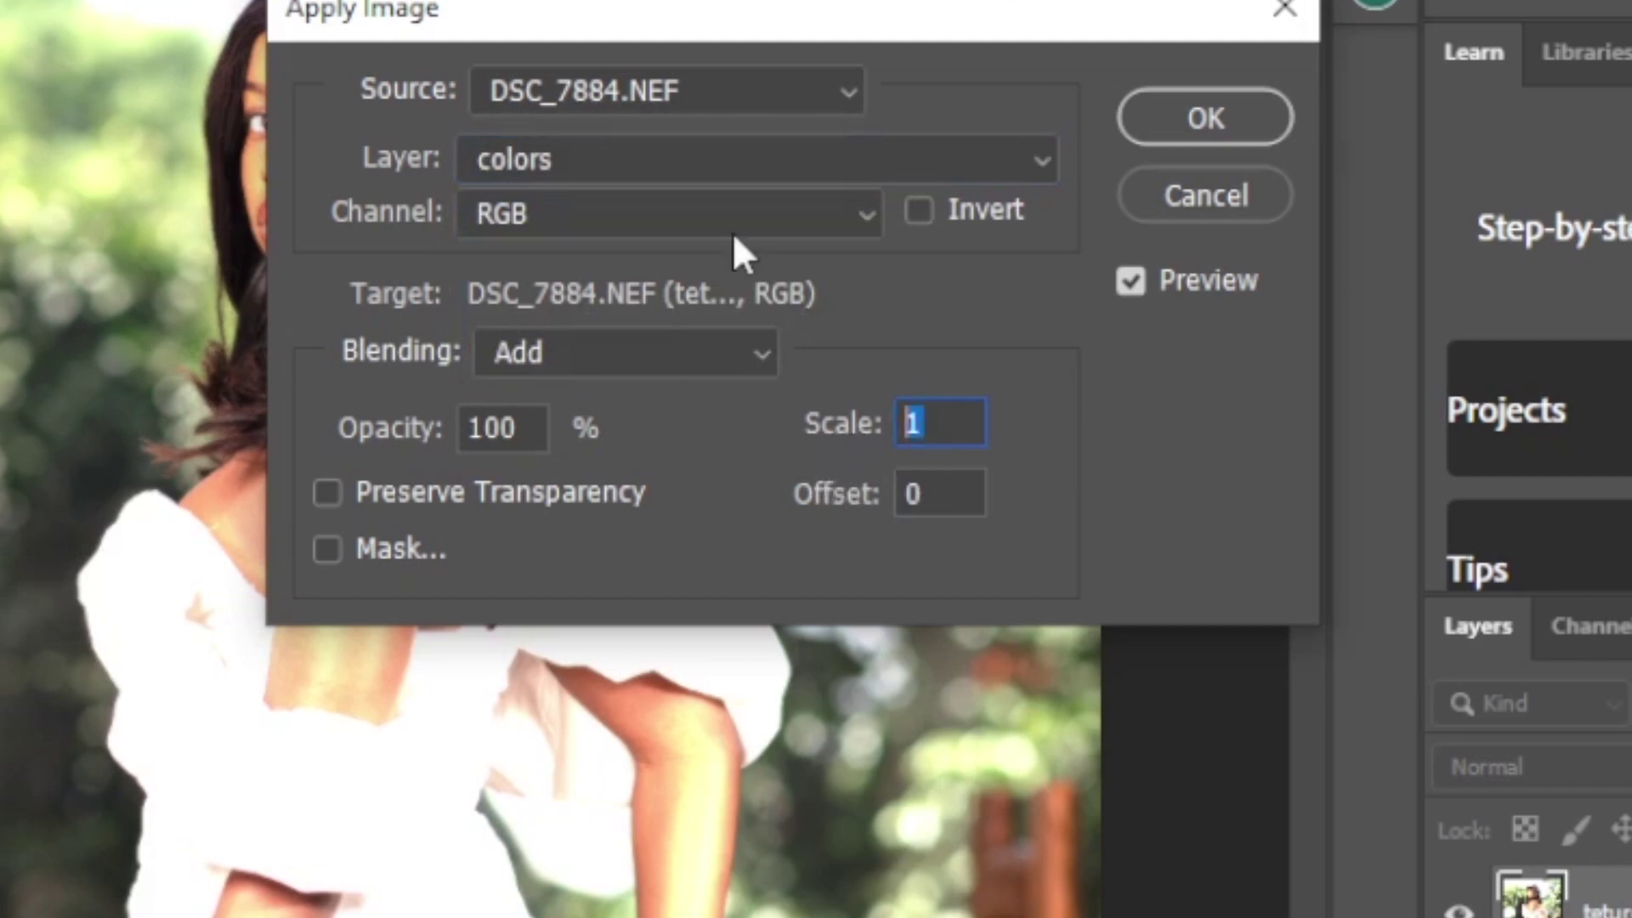
type("2")
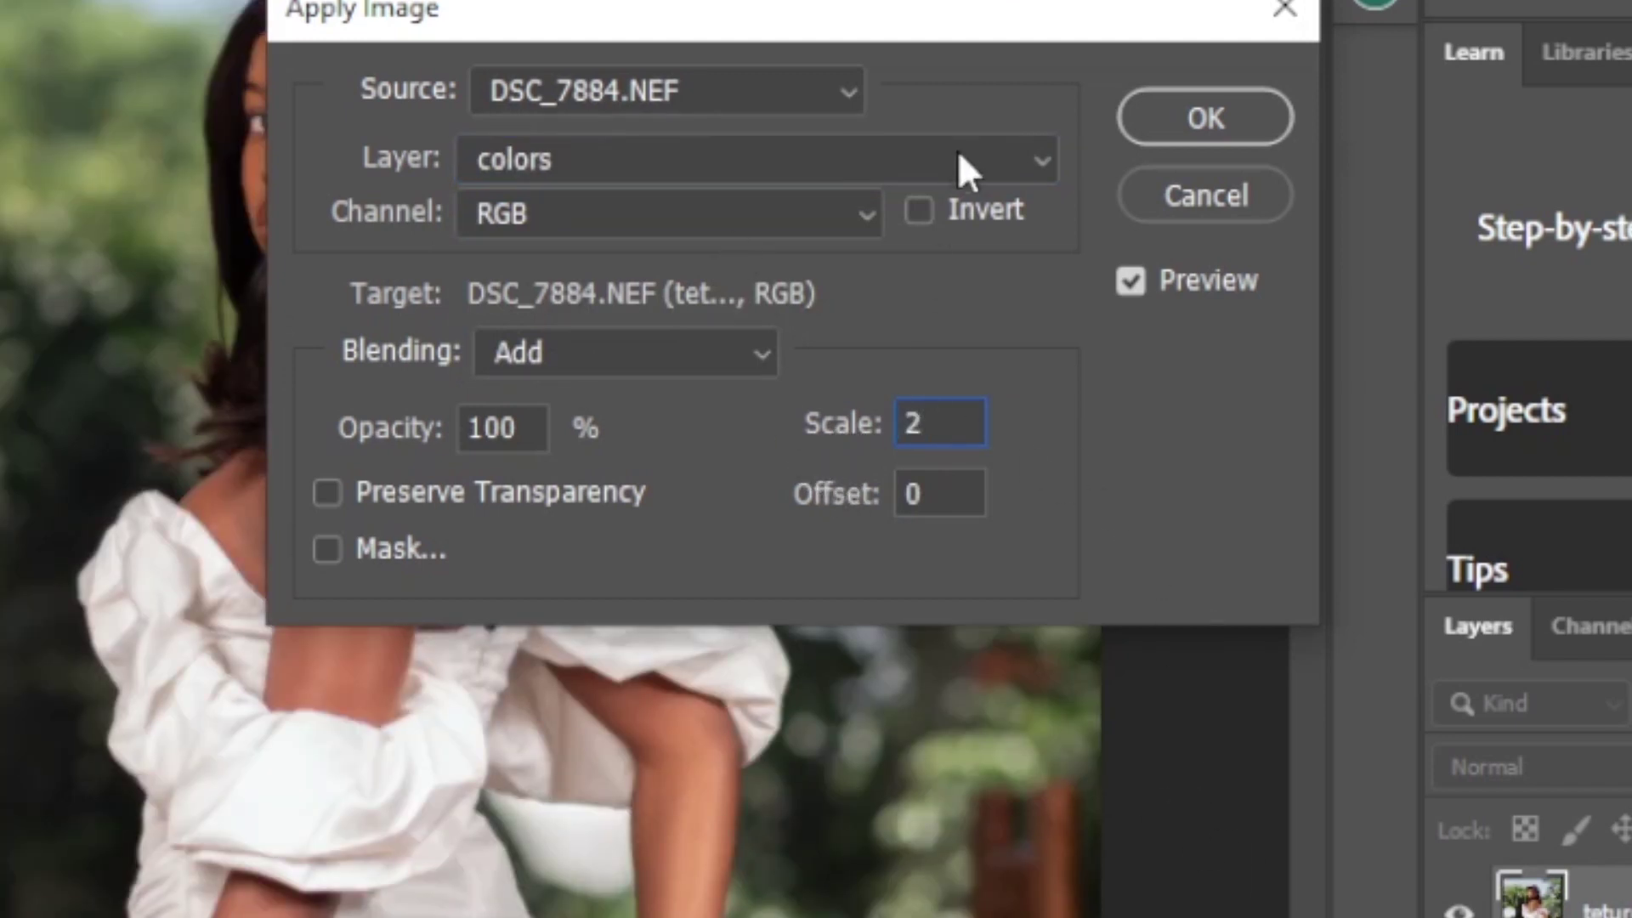
left_click(919, 211)
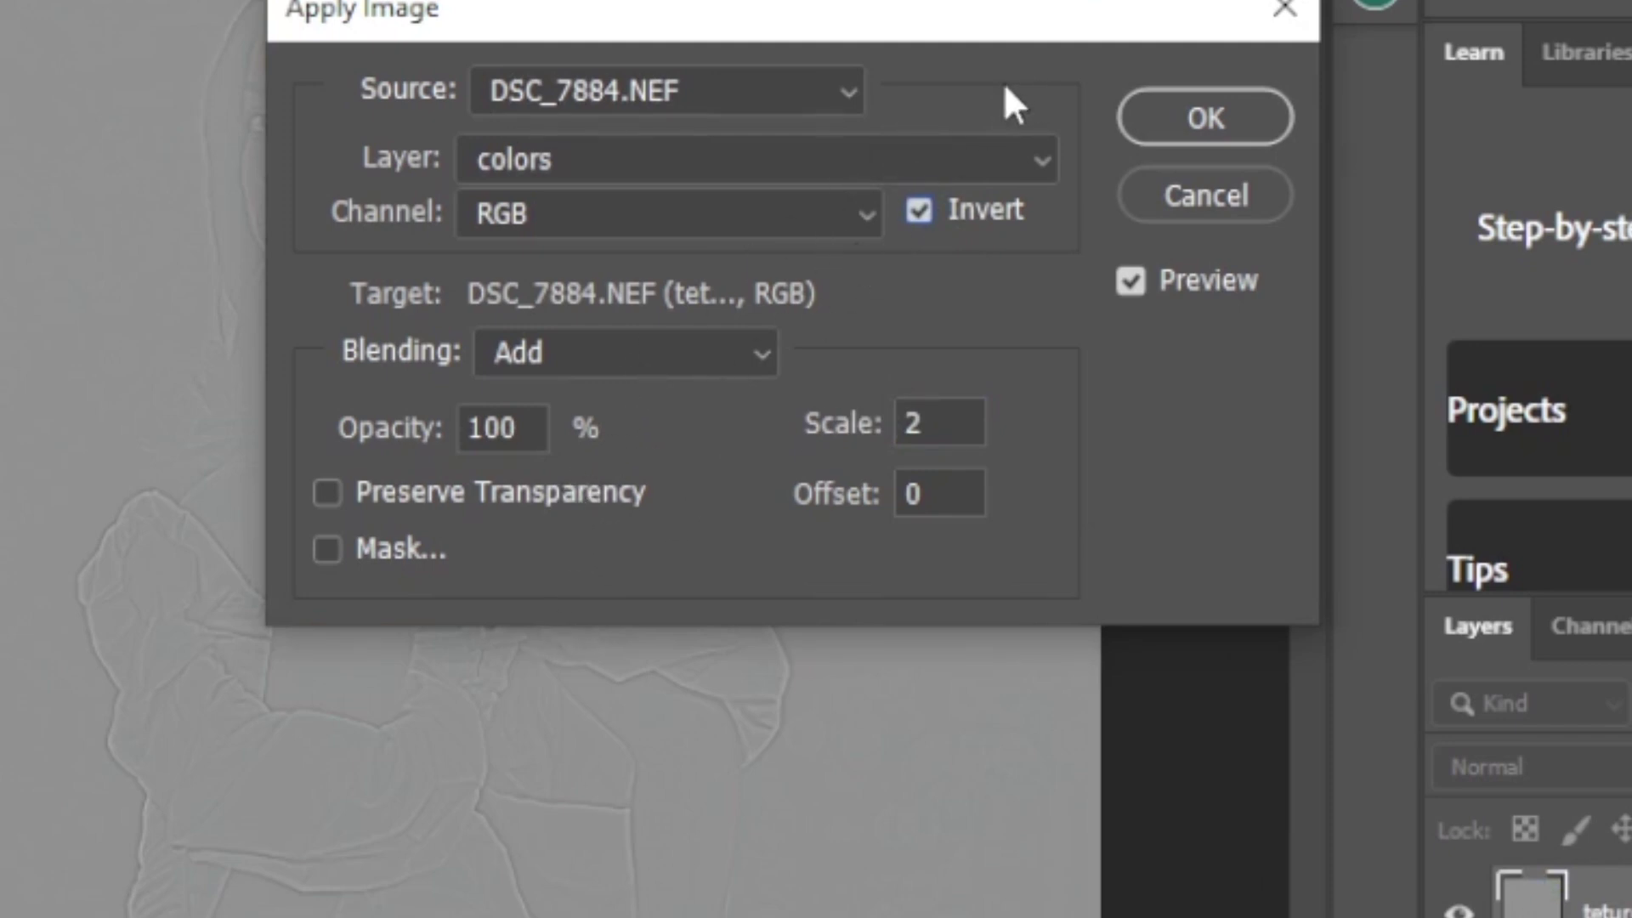
left_click_drag(932, 41, 950, 343)
left_click_drag(971, 428, 863, 226)
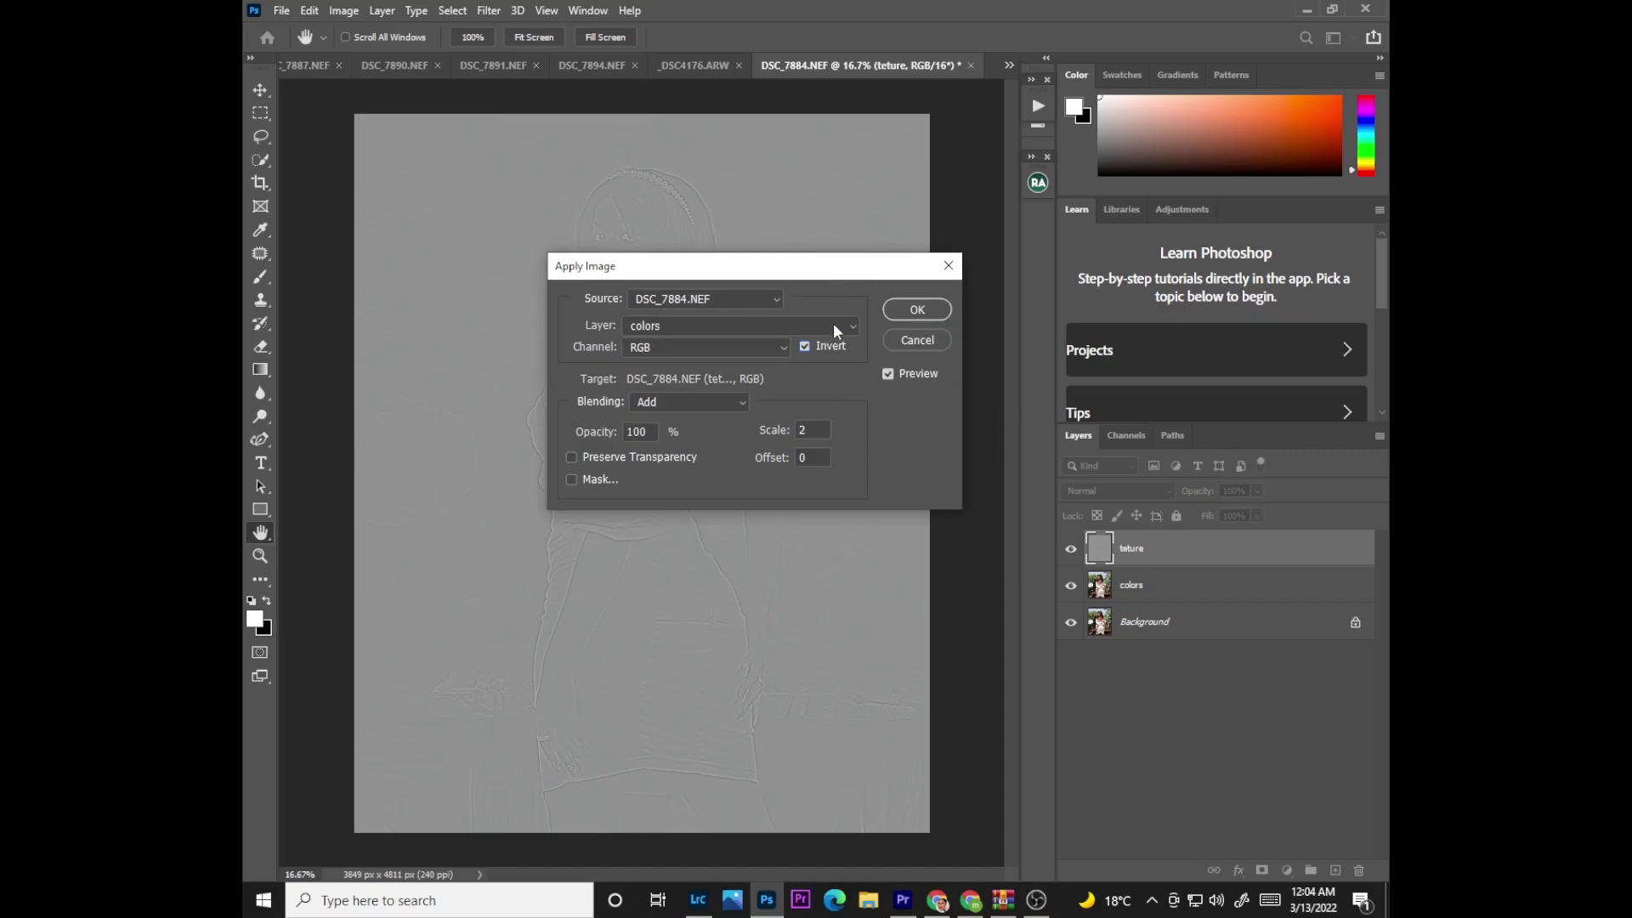
left_click(917, 309)
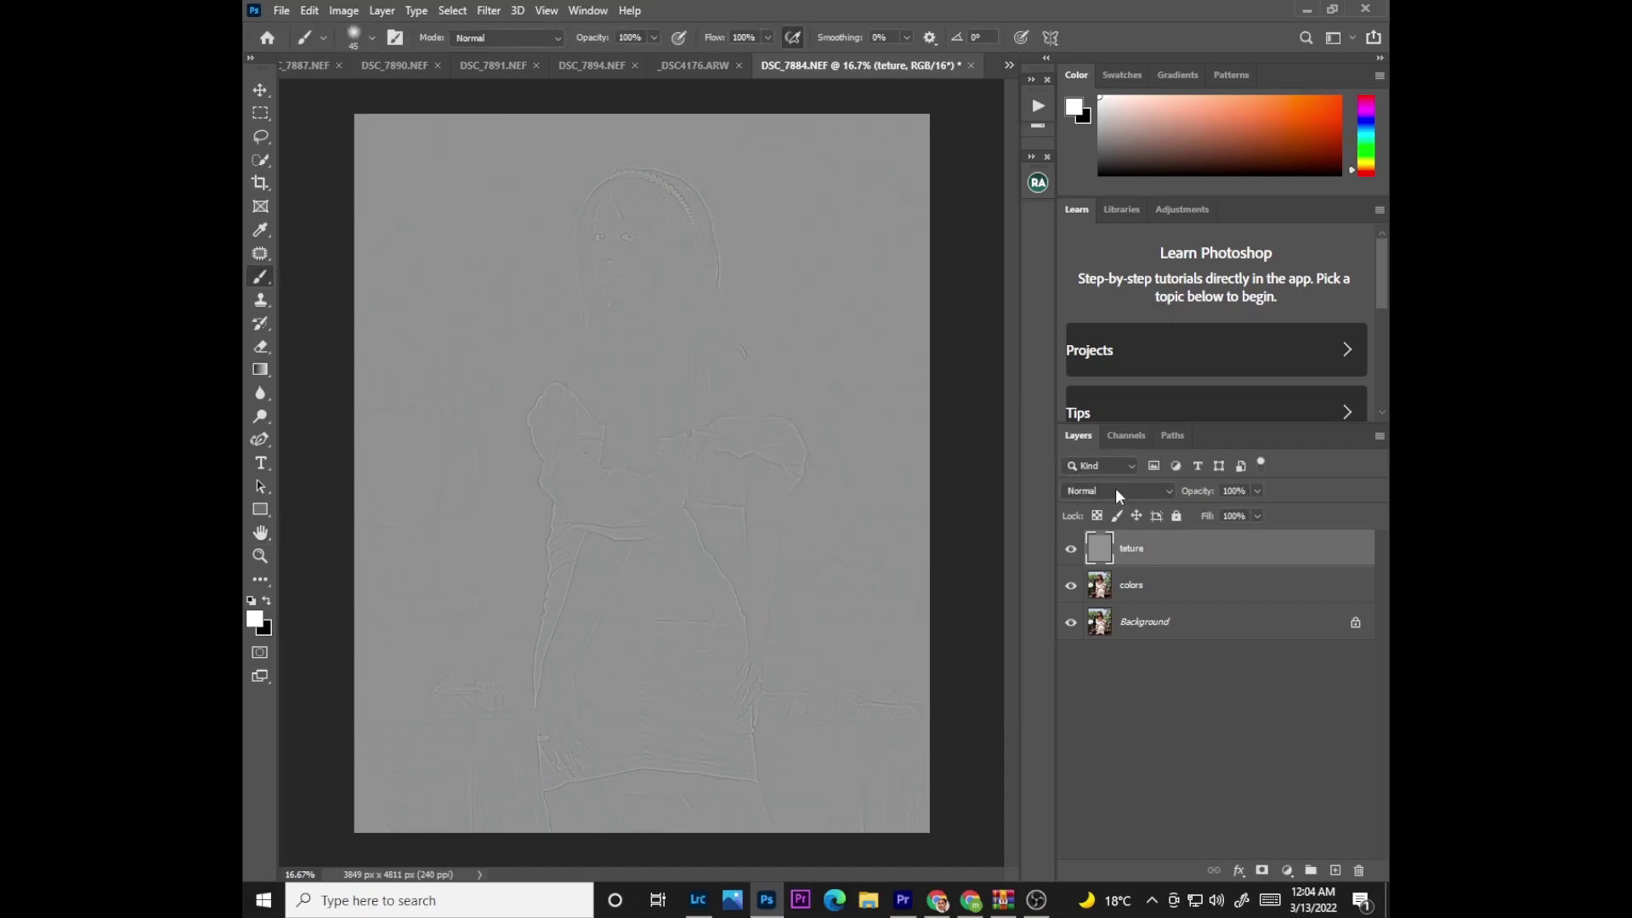
Step: Set the teture layer's blend mode to Linear Light
left_click(1114, 490)
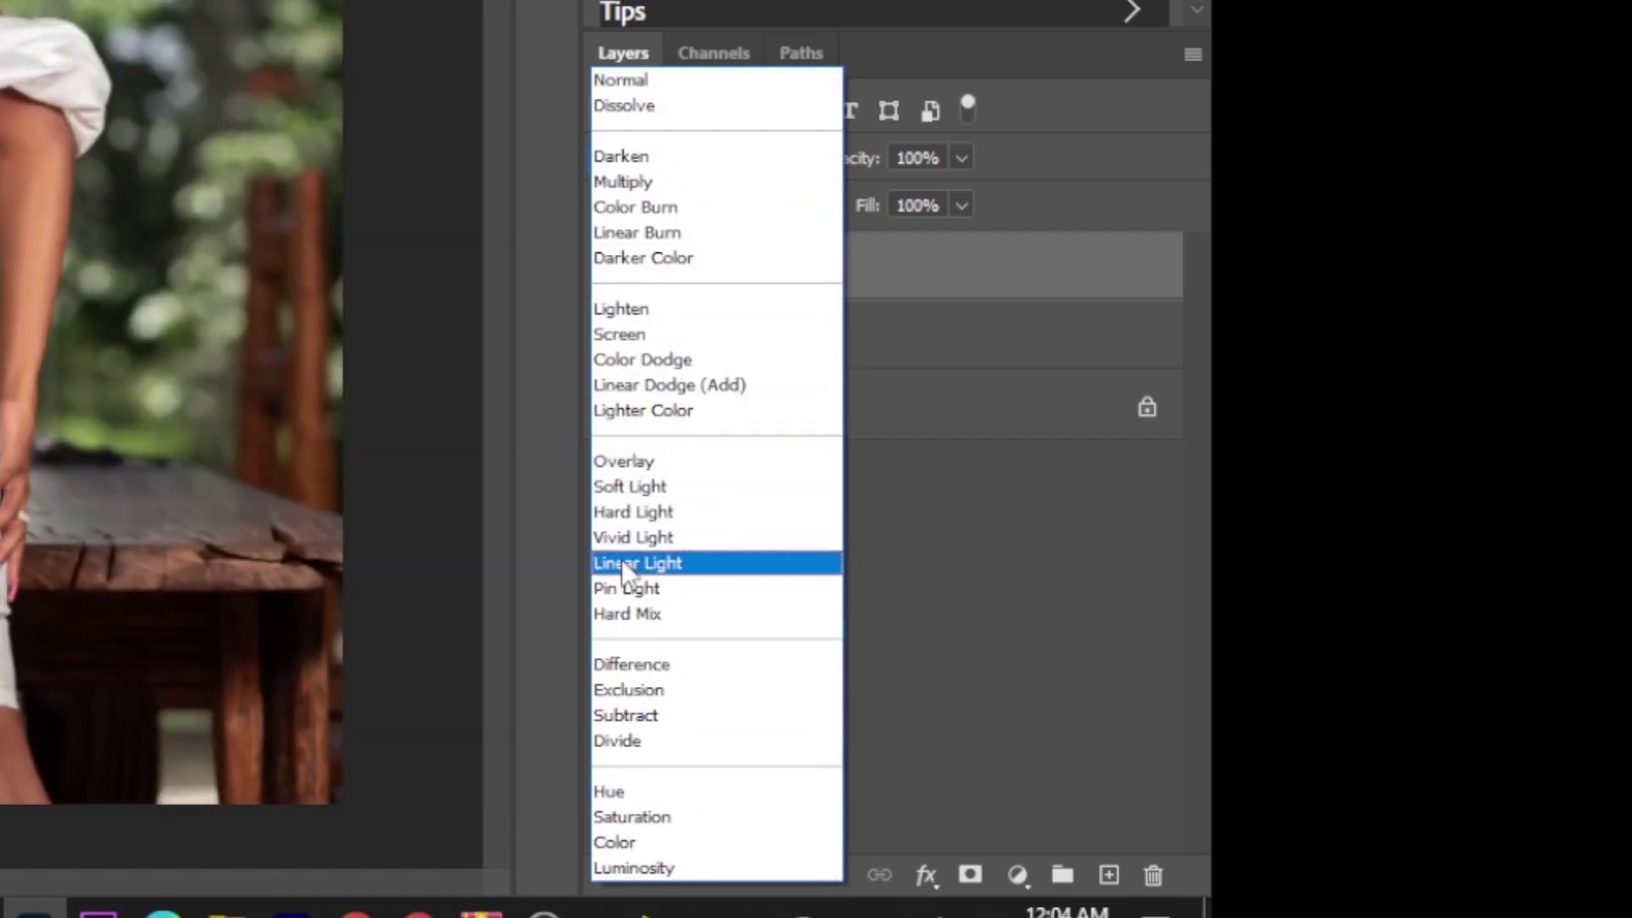
left_click(637, 563)
Step: Add a Black & White adjustment layer above the teture layer and set its Reds to -33
left_click(1018, 875)
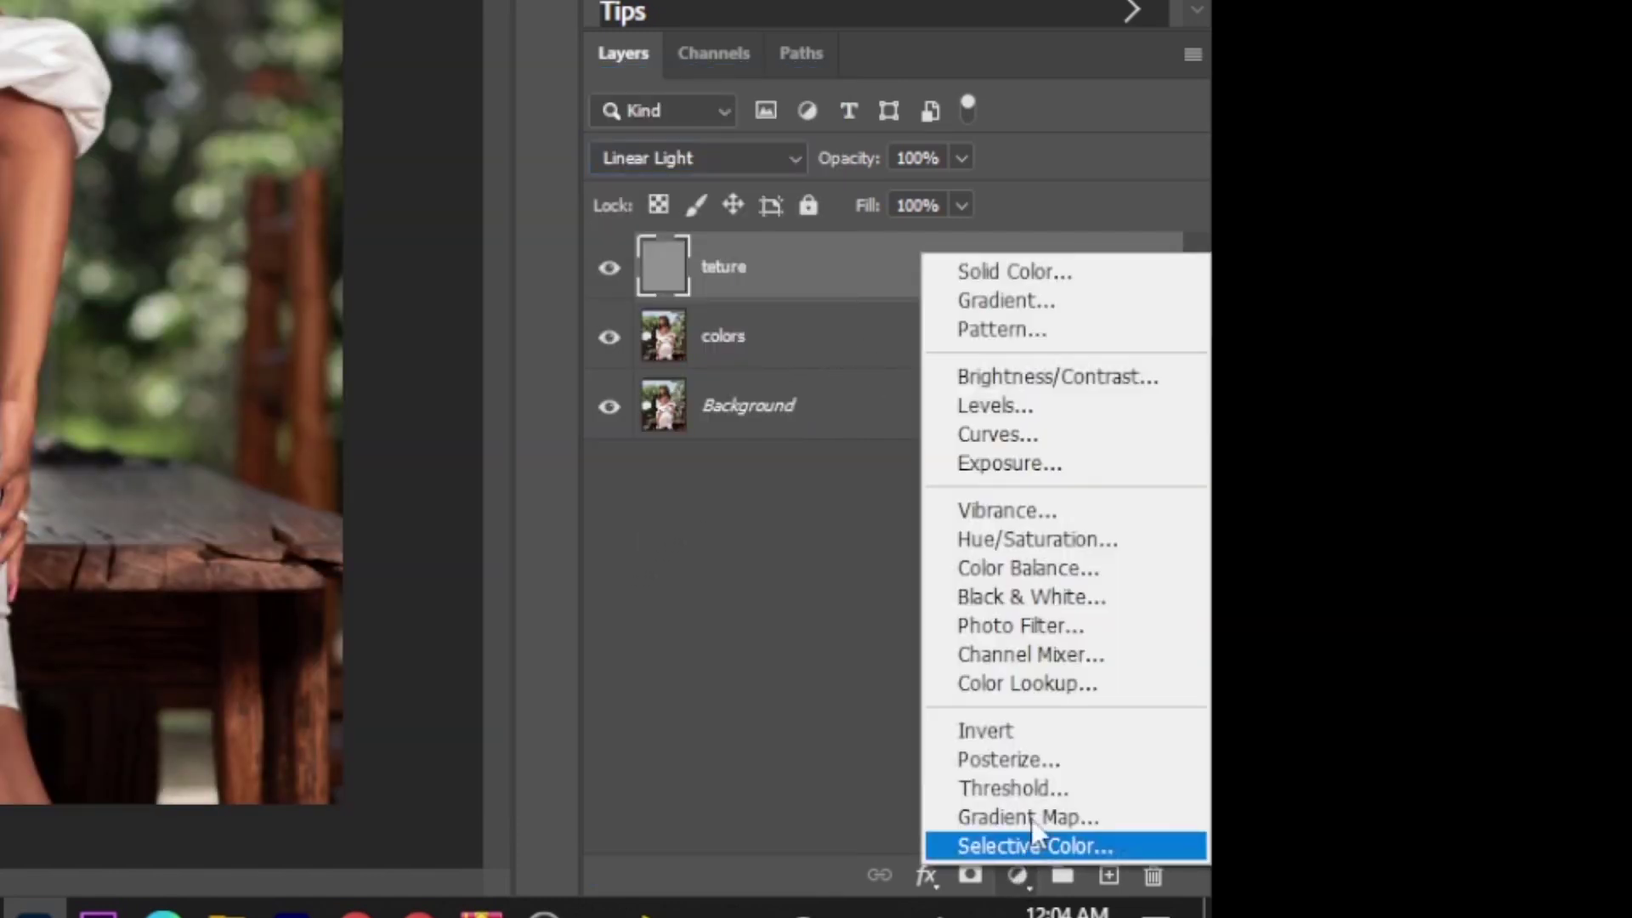
left_click(1043, 593)
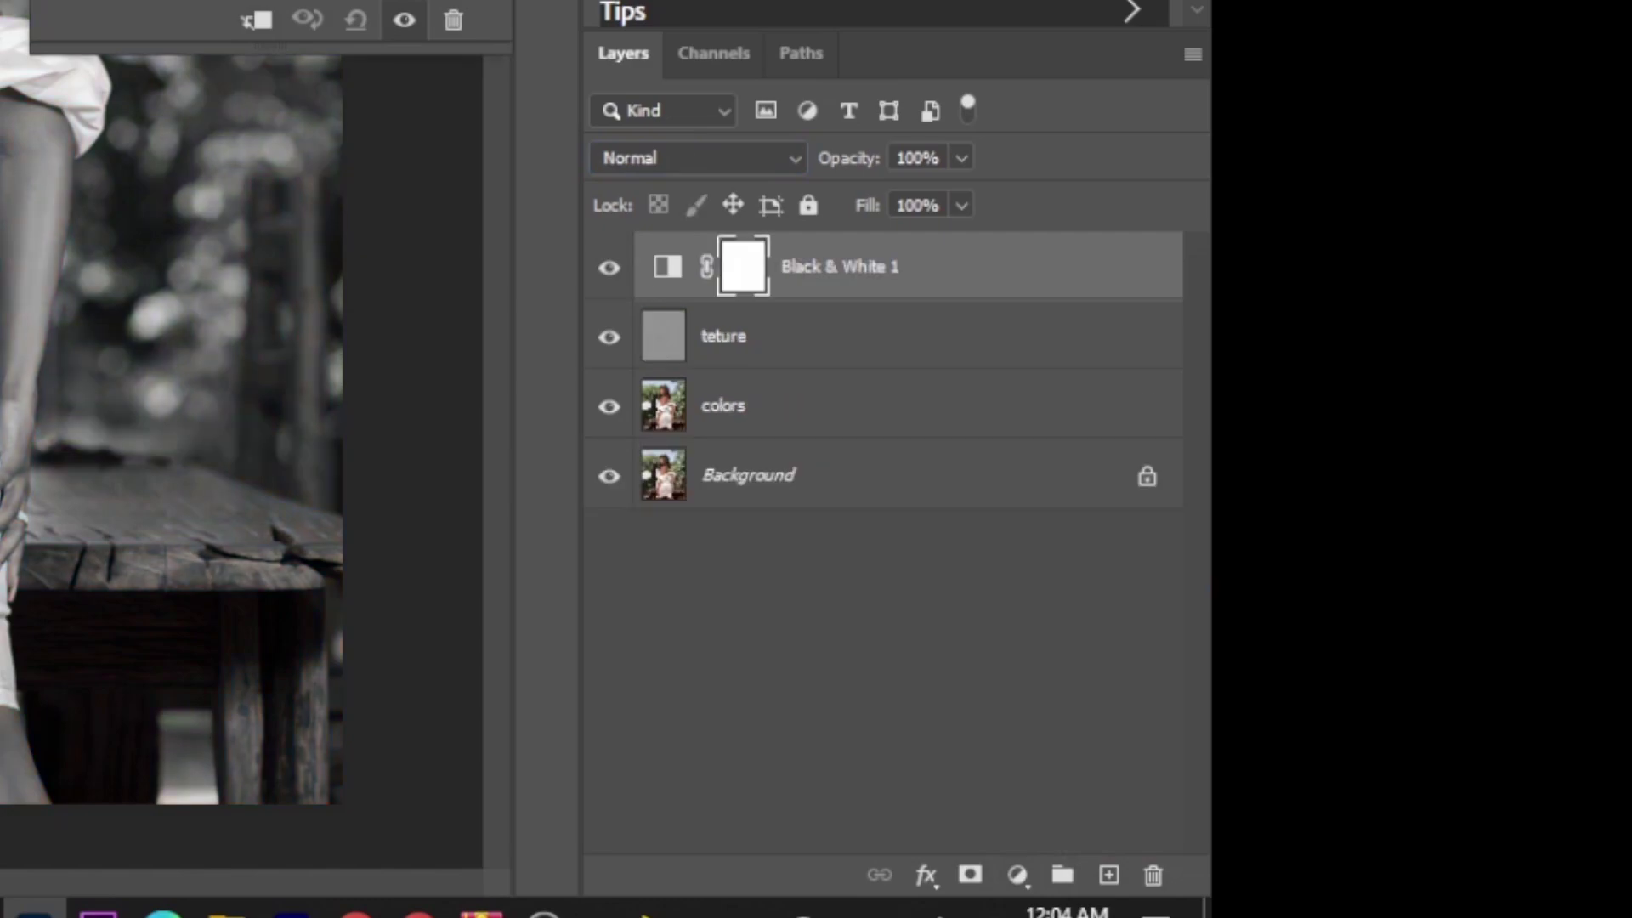
left_click_drag(880, 238, 850, 233)
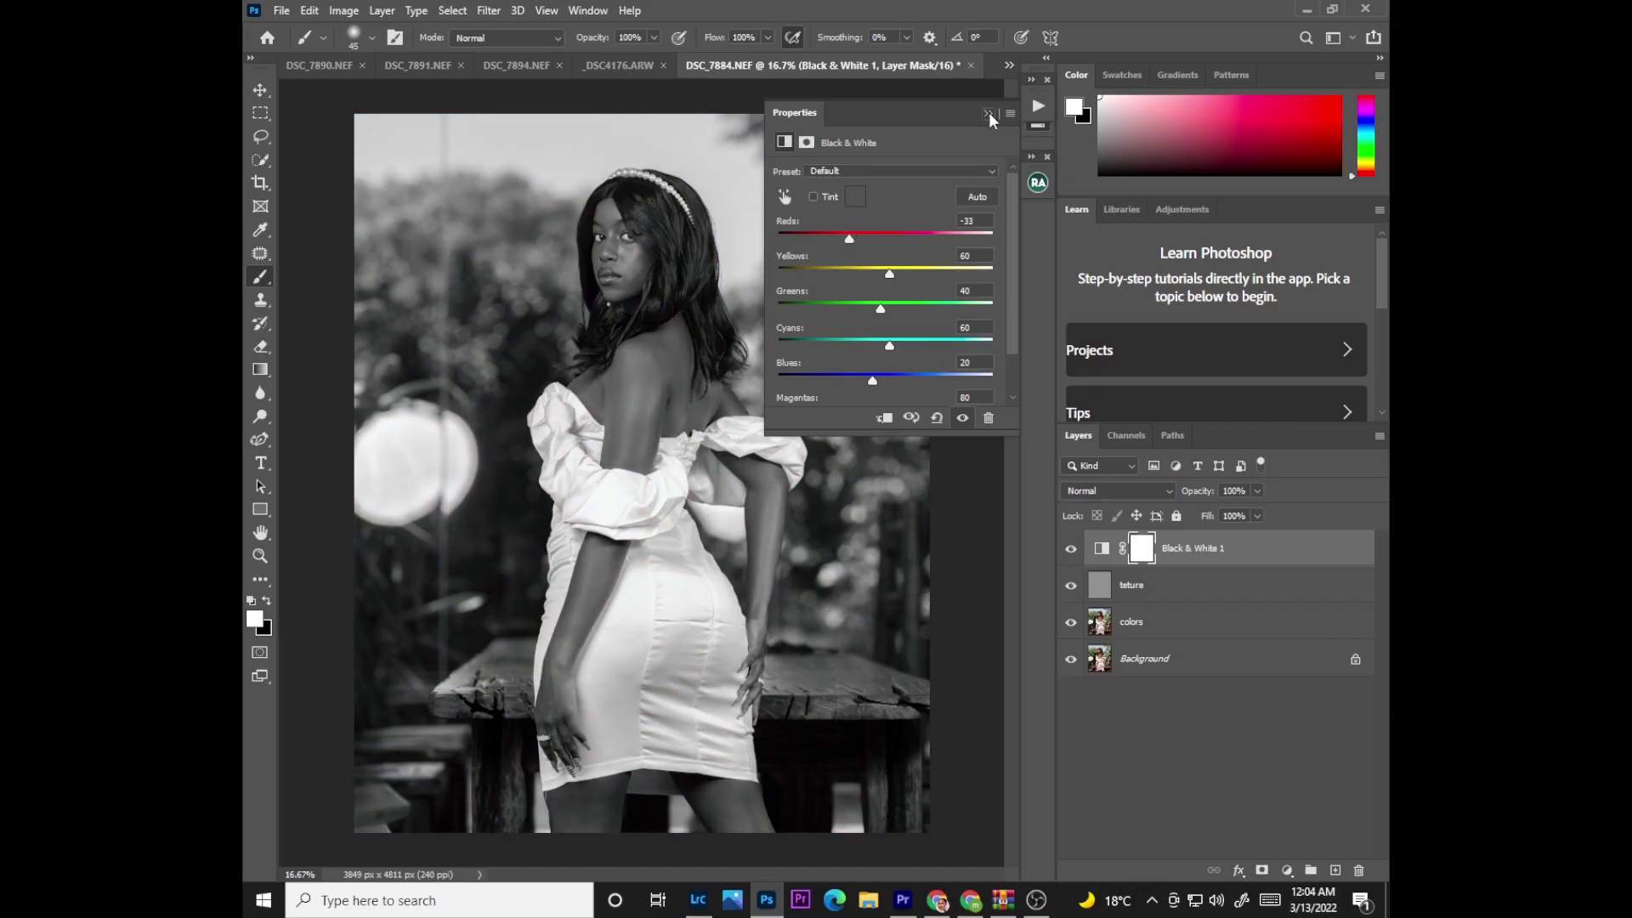
left_click(987, 112)
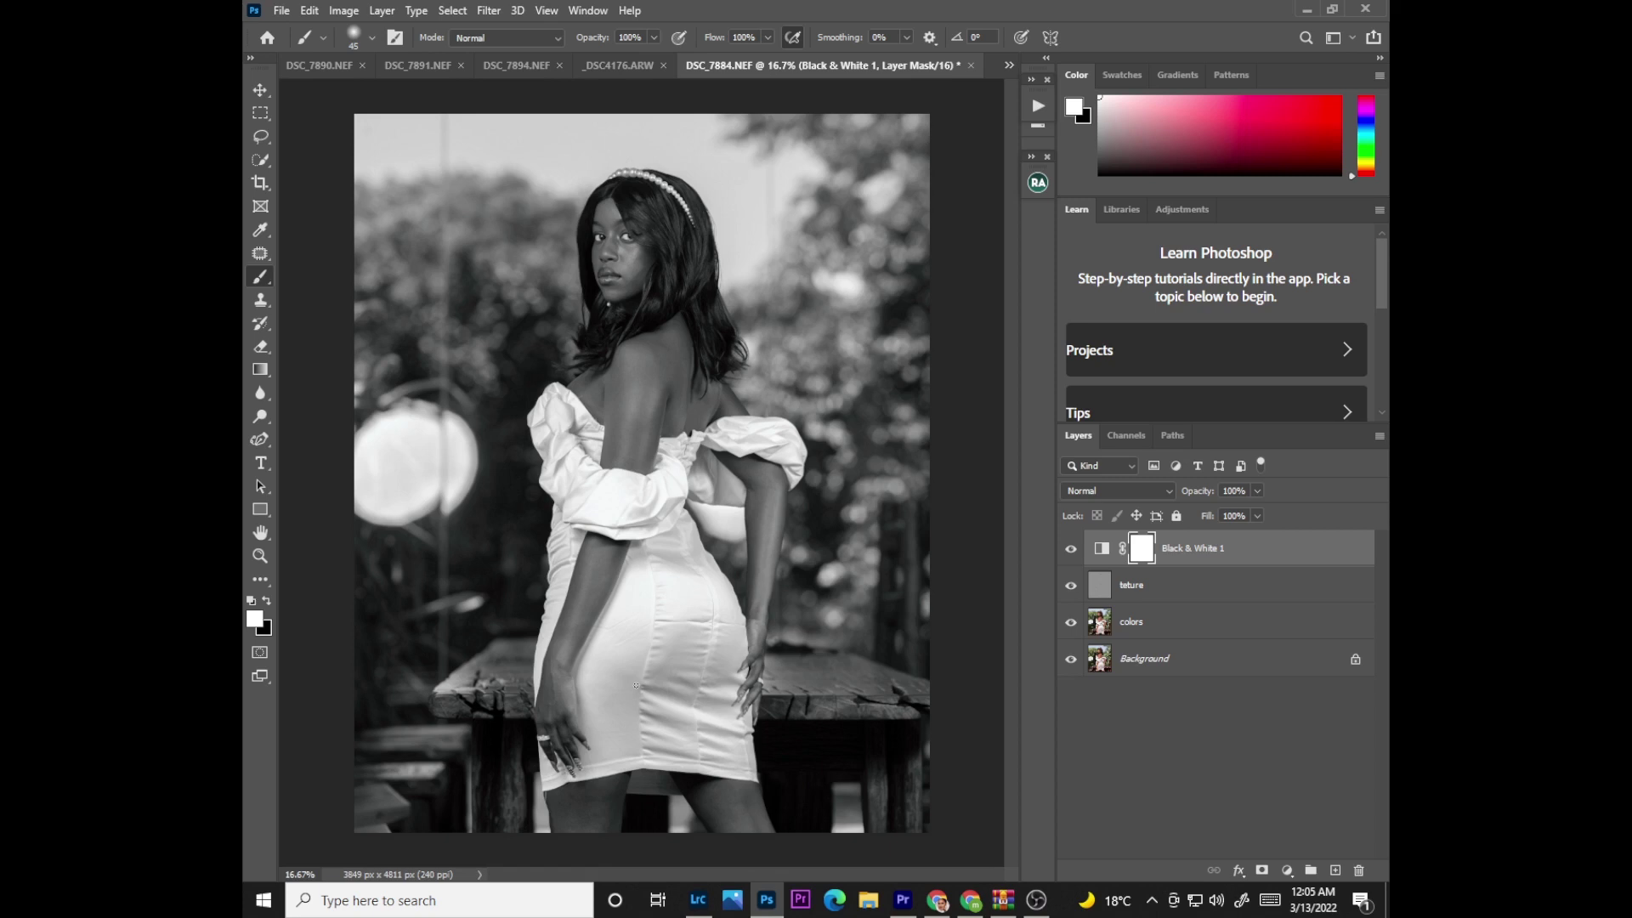
Step: Select the teture layer for retouching the face and set the Clone Stamp brush size to 25 pixels
key("ctrl+plus")
key("ctrl+plus")
key("ctrl+plus")
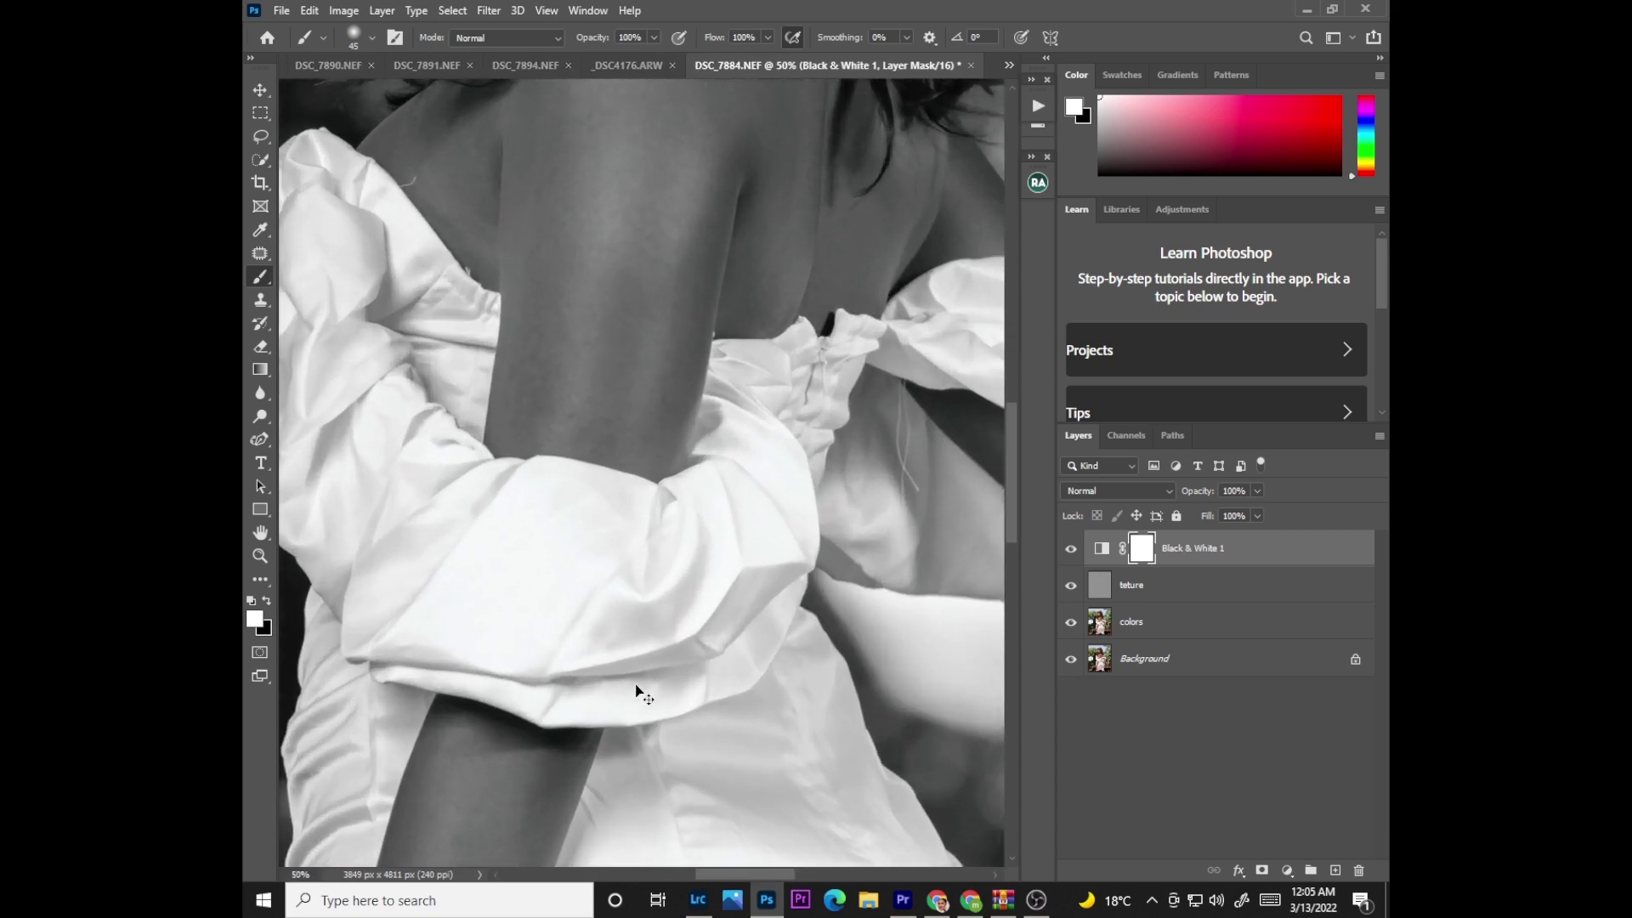
key("ctrl+plus")
left_click_drag(1011, 464, 1000, 342)
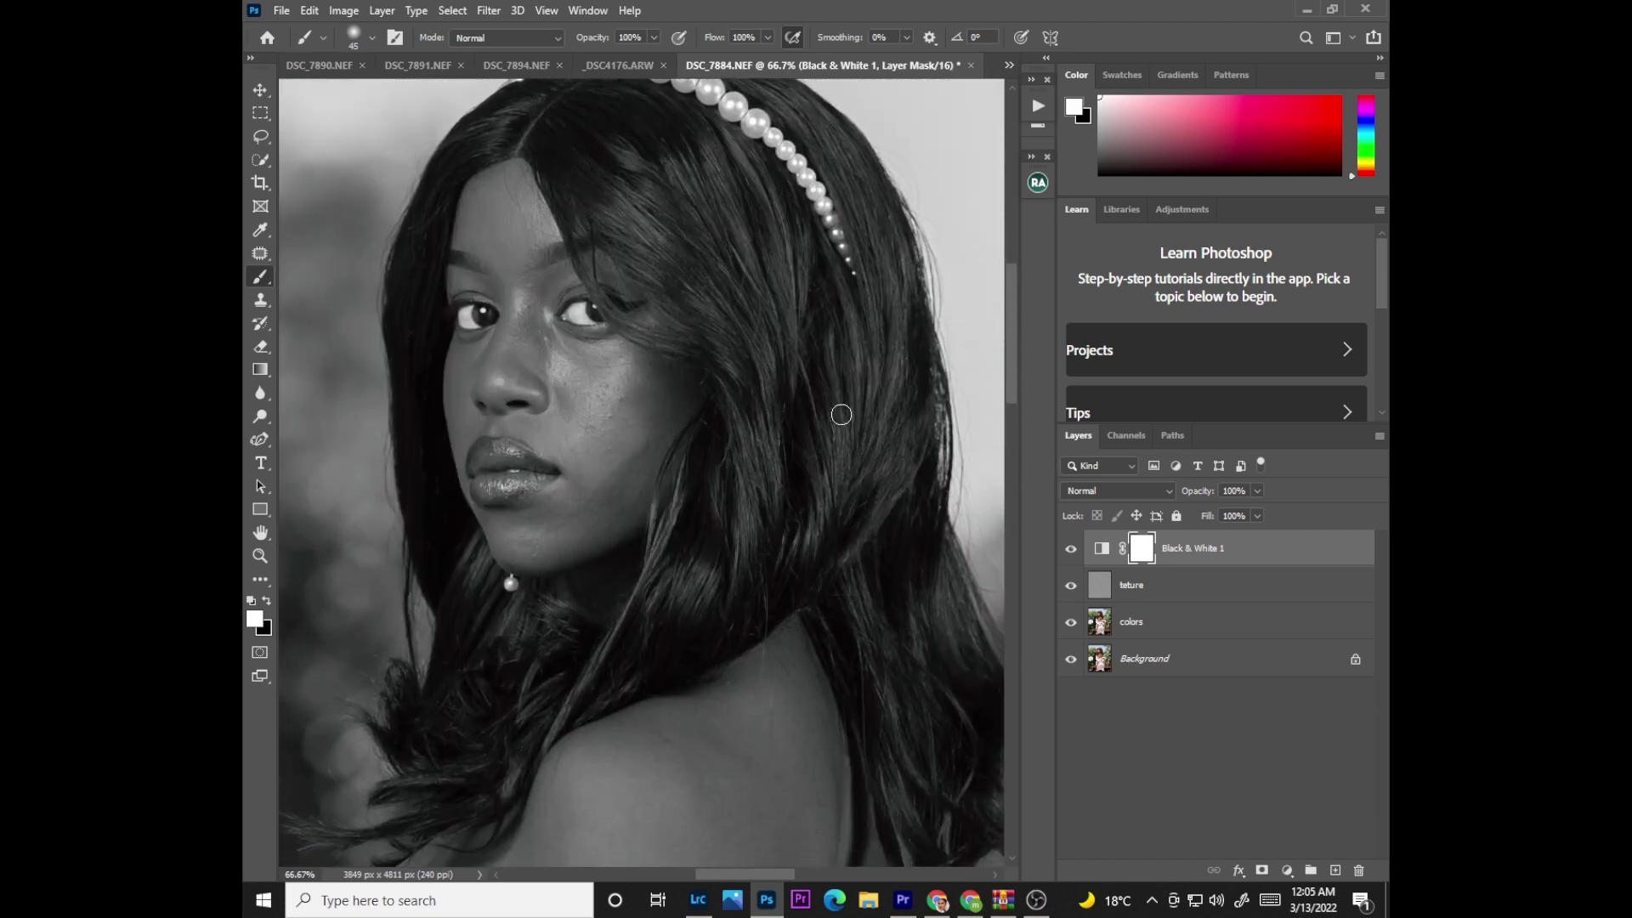
key("ctrl+plus")
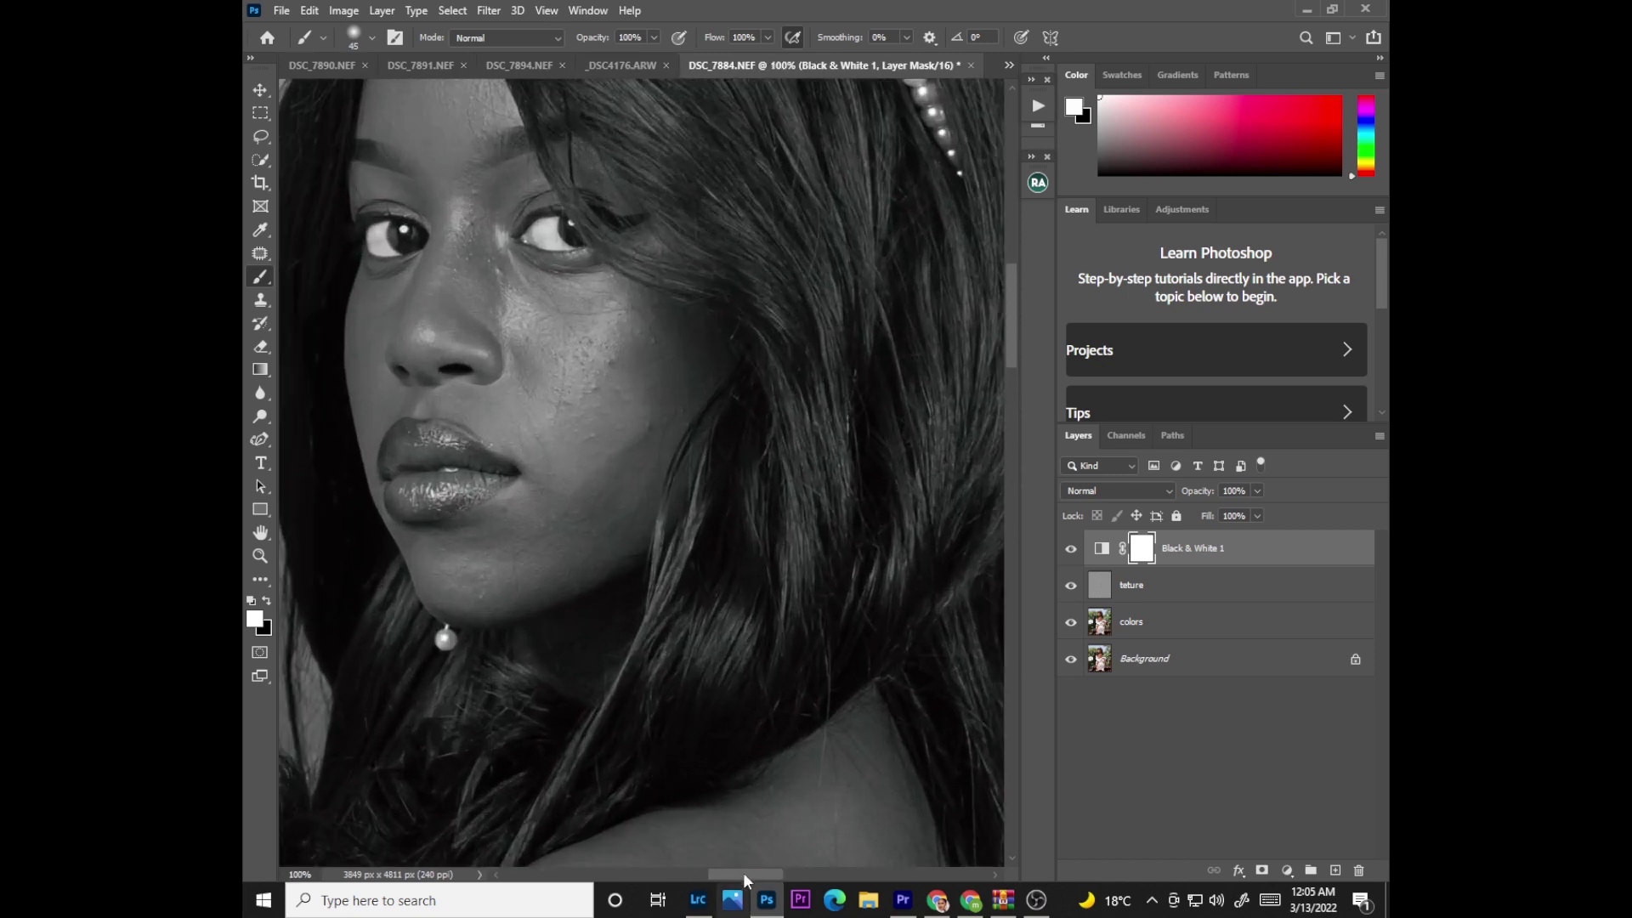
left_click_drag(744, 875, 719, 875)
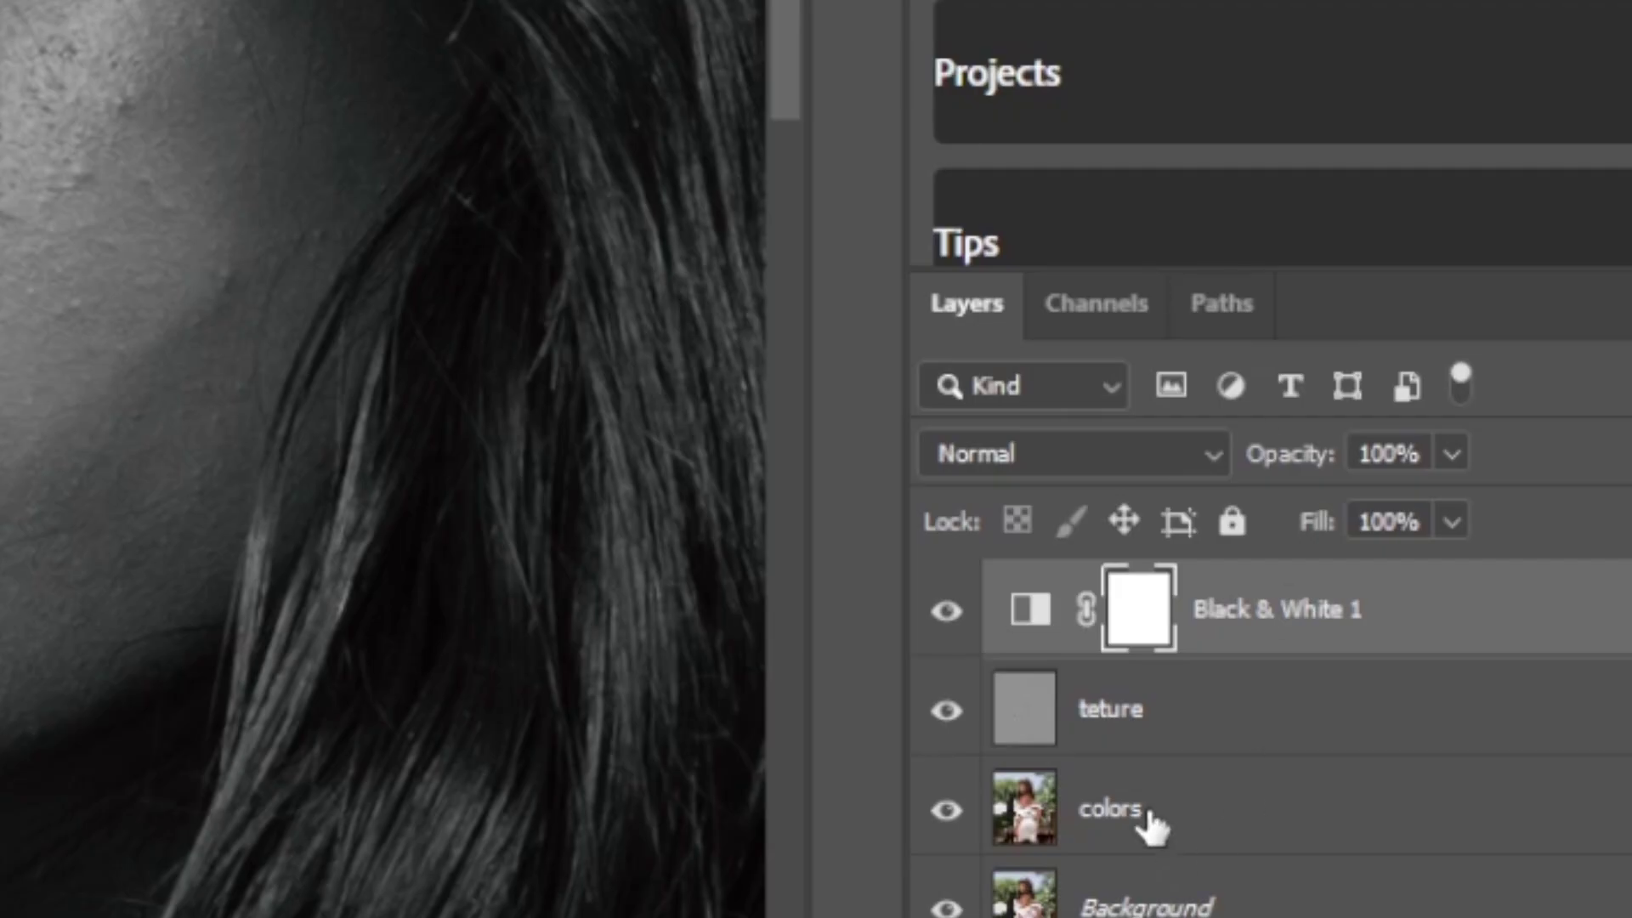
left_click(1122, 714)
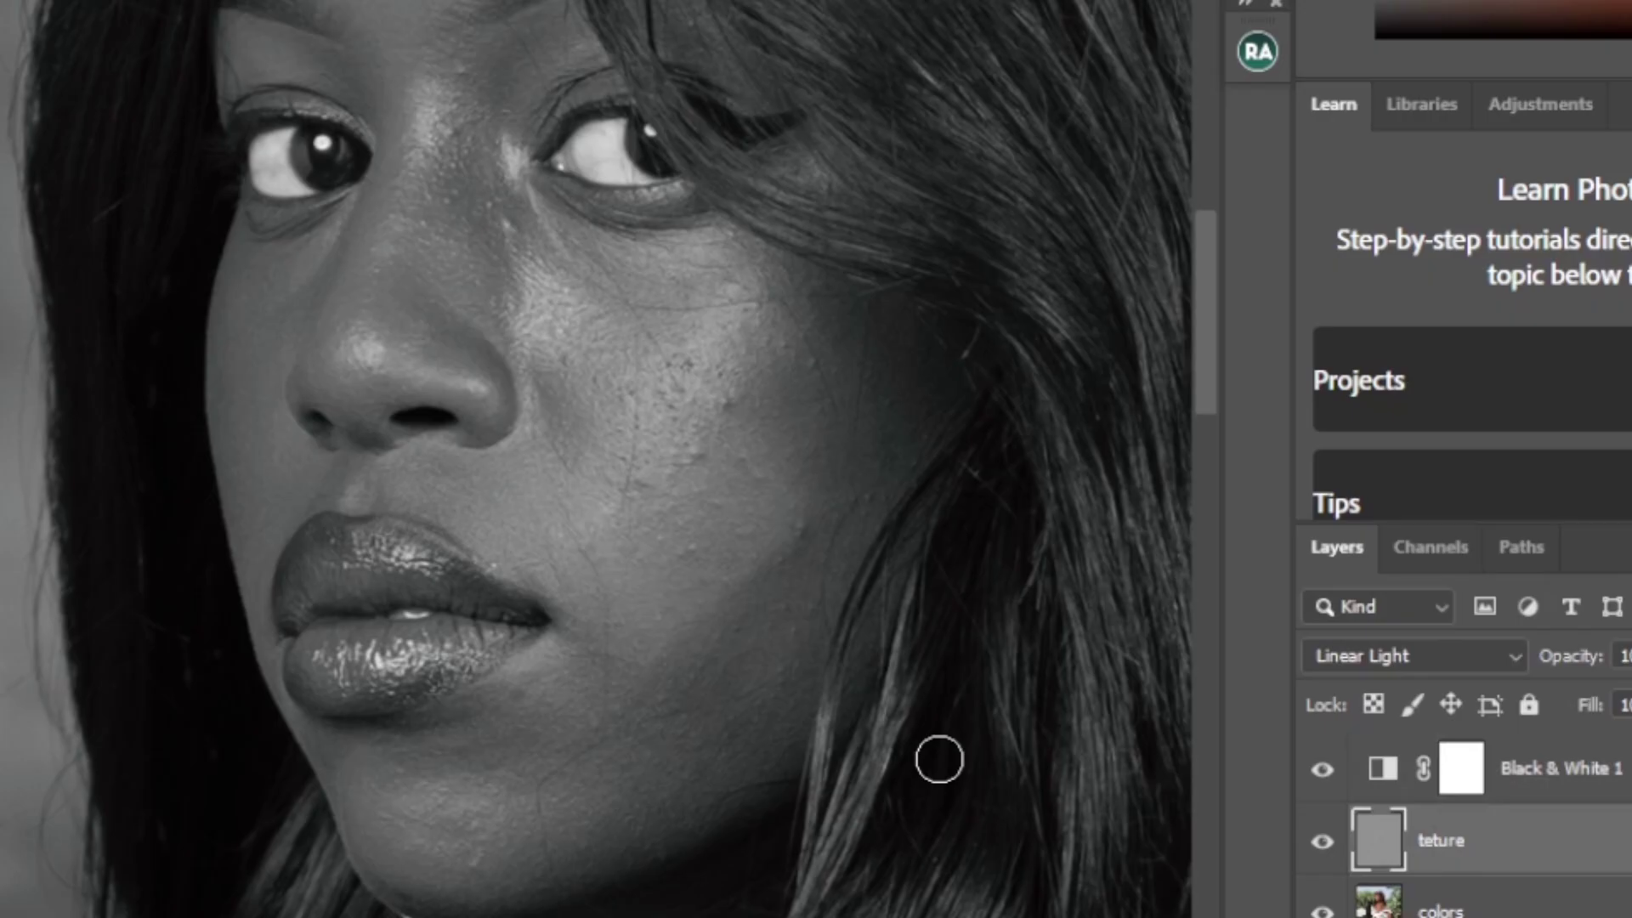
key("bracketleft")
key("bracketleft")
key("bracketleft")
key("bracketright")
key("bracketright")
key("bracketright")
key("bracketright")
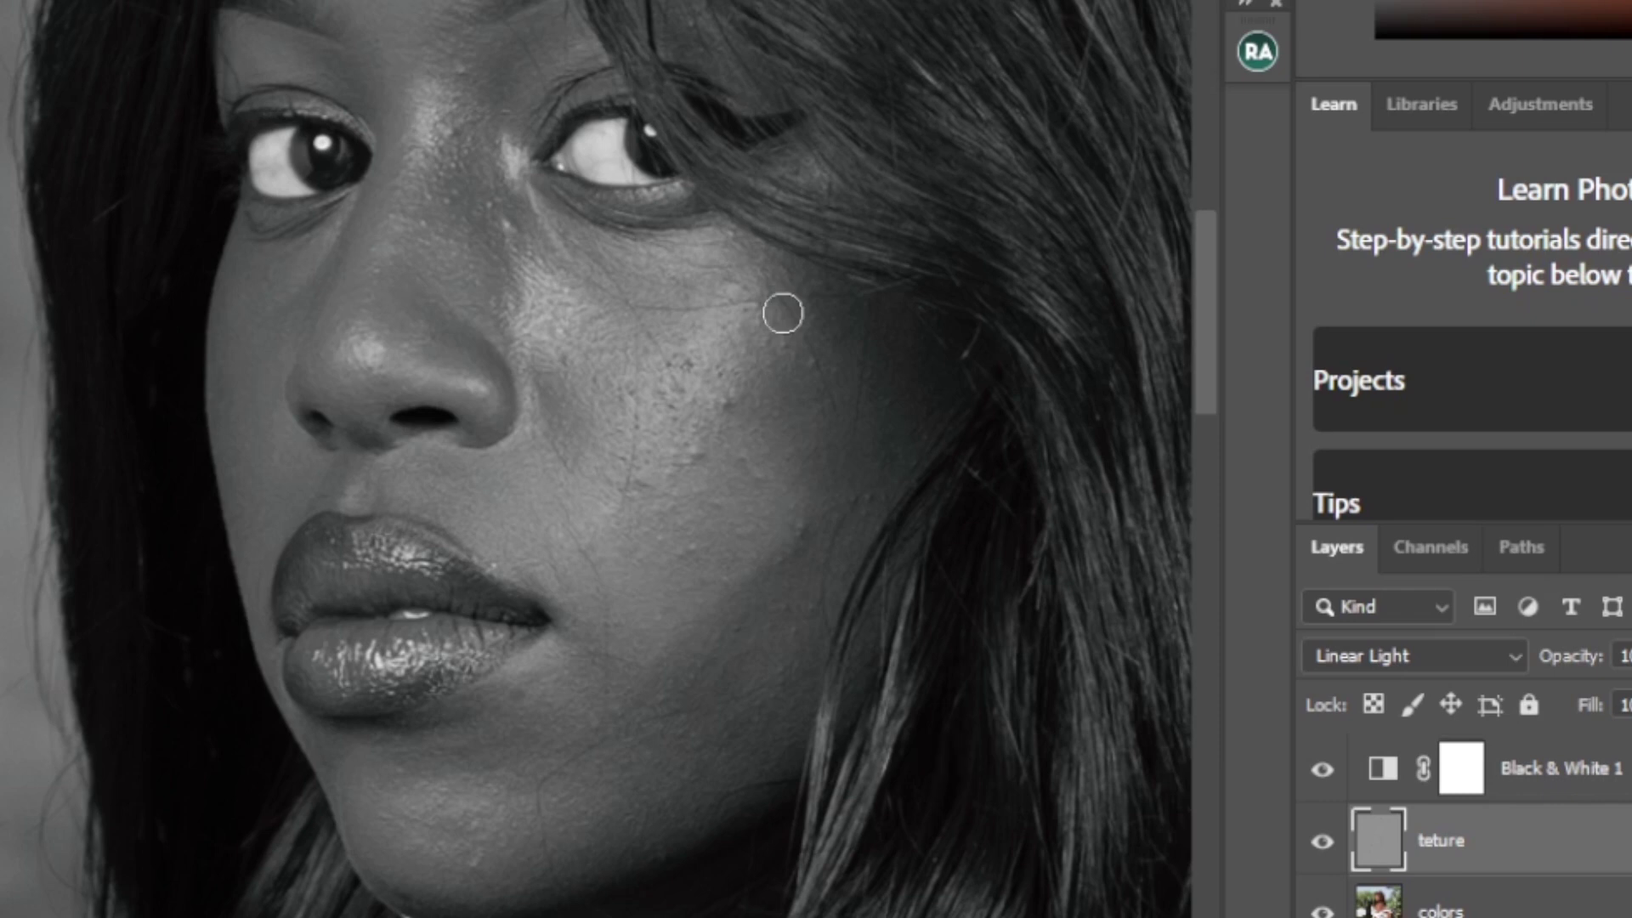
key("bracketleft")
key("bracketleft")
key("bracketright")
Step: Clone clean skin texture over the bumps and fine lines on the cheek and chin of the teture layer
left_click(801, 394, "alt")
mouse_move(831, 361)
left_mouse_down()
mouse_move(770, 431)
mouse_move(774, 414)
mouse_move(721, 399)
mouse_move(782, 384)
mouse_move(786, 349)
left_mouse_up()
mouse_move(798, 499)
left_mouse_down()
mouse_move(807, 542)
mouse_move(775, 525)
mouse_move(744, 457)
mouse_move(691, 568)
left_mouse_up()
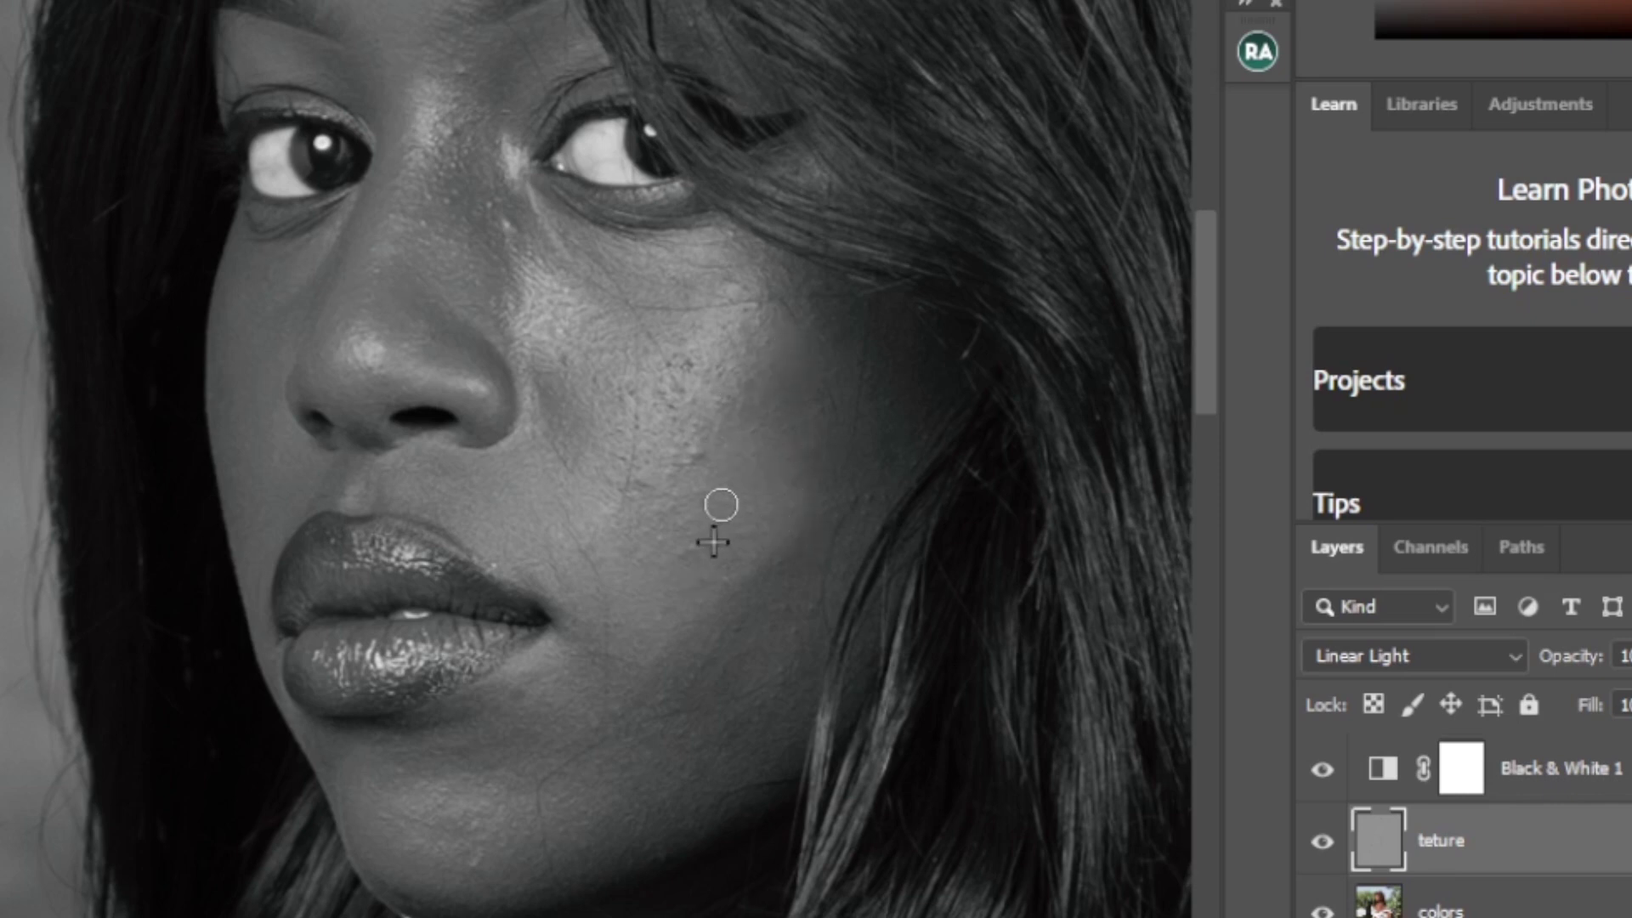
left_click(674, 557, "alt")
mouse_move(684, 513)
left_mouse_down()
mouse_move(696, 456)
mouse_move(680, 460)
mouse_move(674, 535)
mouse_move(666, 506)
mouse_move(626, 500)
left_mouse_up()
left_click(517, 703, "alt")
mouse_move(486, 803)
left_mouse_down()
mouse_move(467, 834)
mouse_move(481, 855)
mouse_move(459, 874)
mouse_move(390, 798)
mouse_move(381, 757)
mouse_move(568, 849)
mouse_move(609, 824)
left_mouse_up()
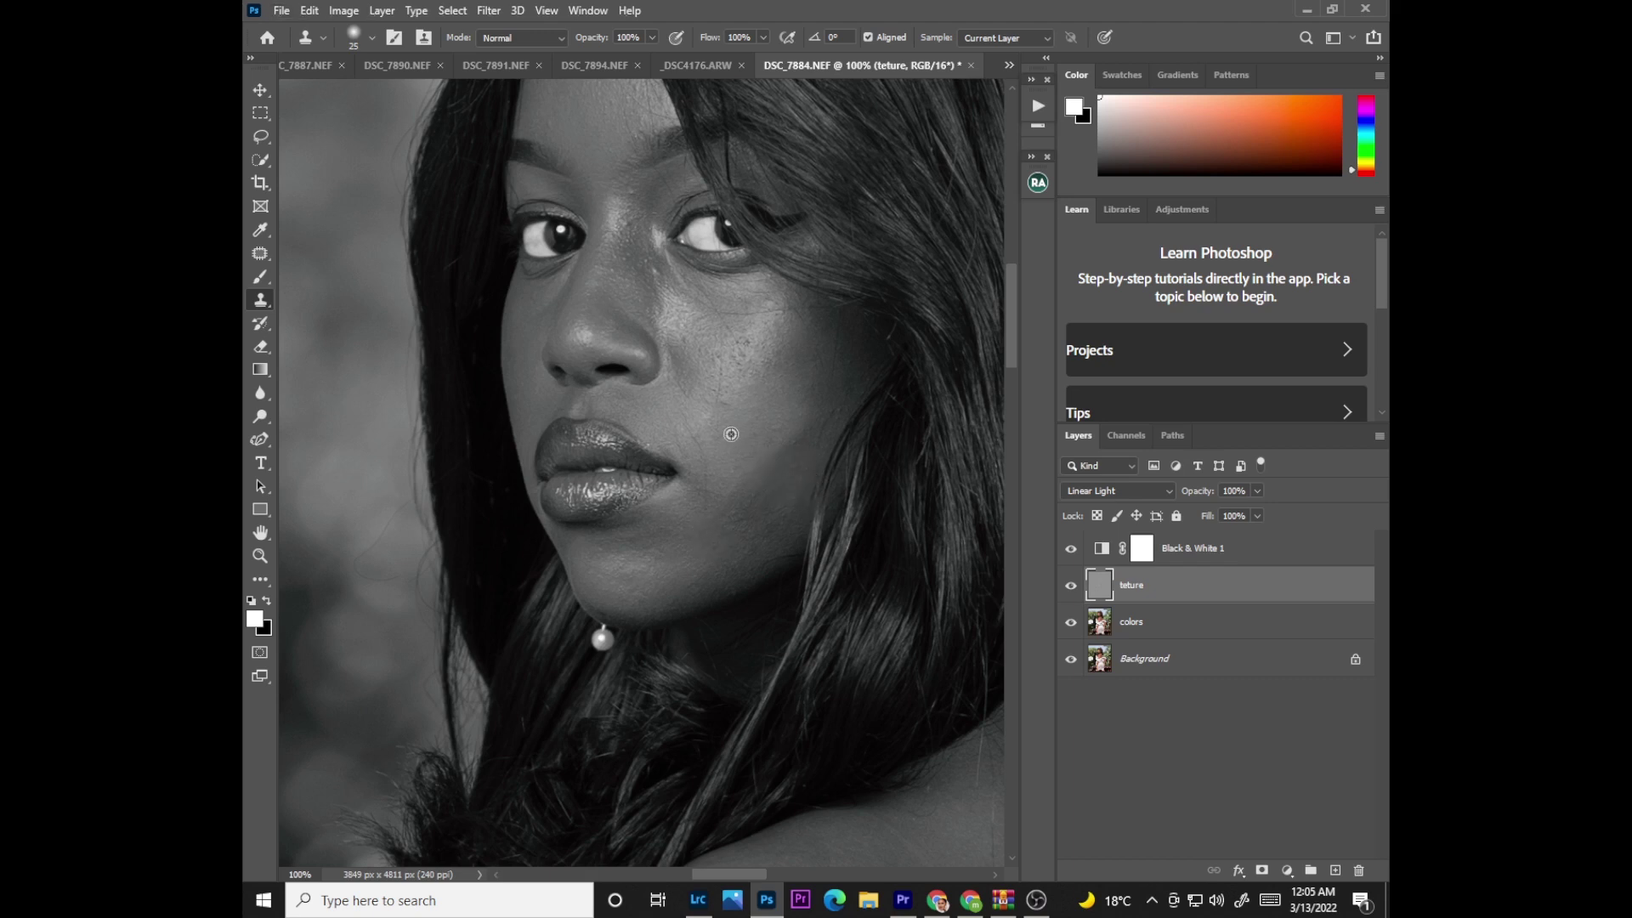
Step: Reduce the Clone Stamp brush to 10 pixels and clean up the skin between the nose bridge and the hair-side eye
left_click(694, 467, "alt")
key("ctrl+plus")
key("ctrl+plus")
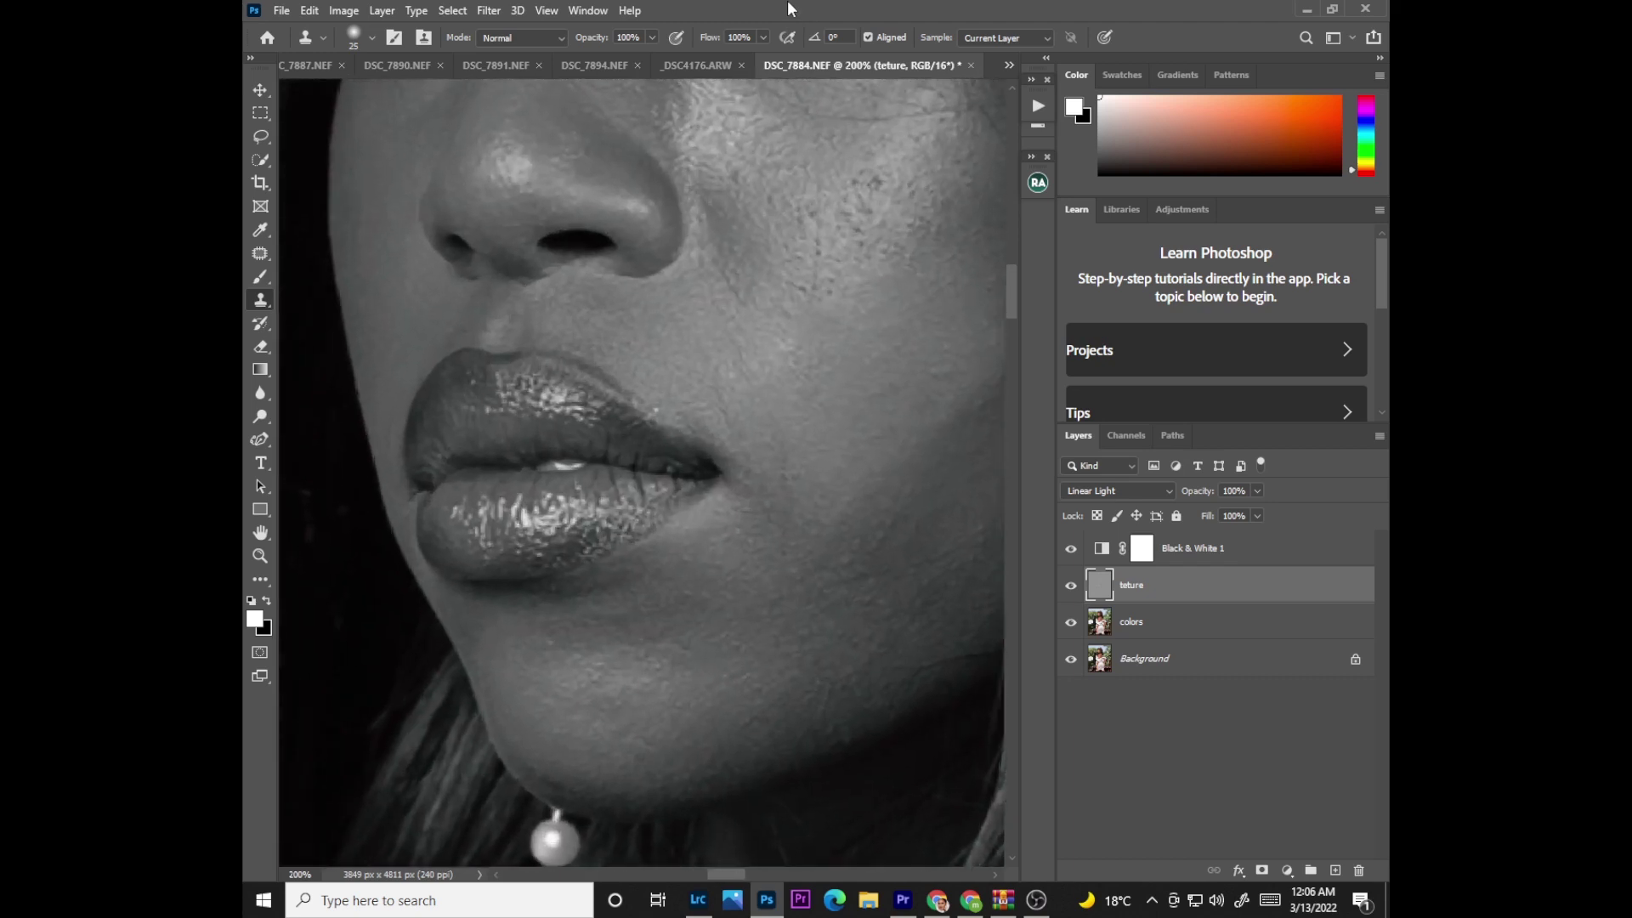
key("bracketleft")
key("bracketleft")
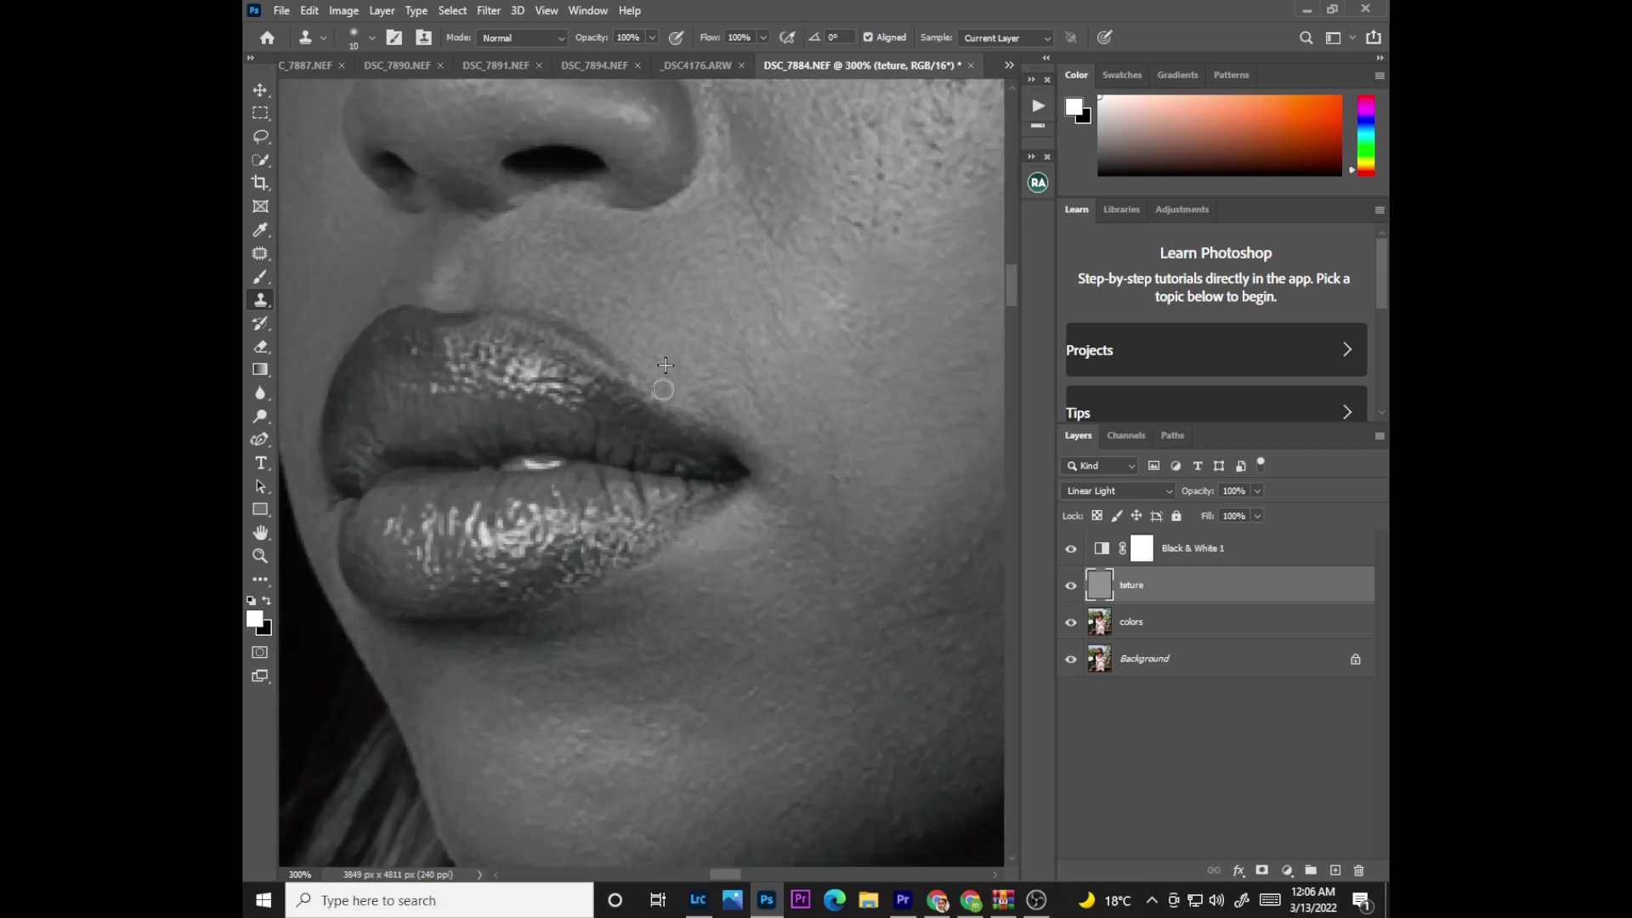
left_click_drag(1012, 302, 1010, 261)
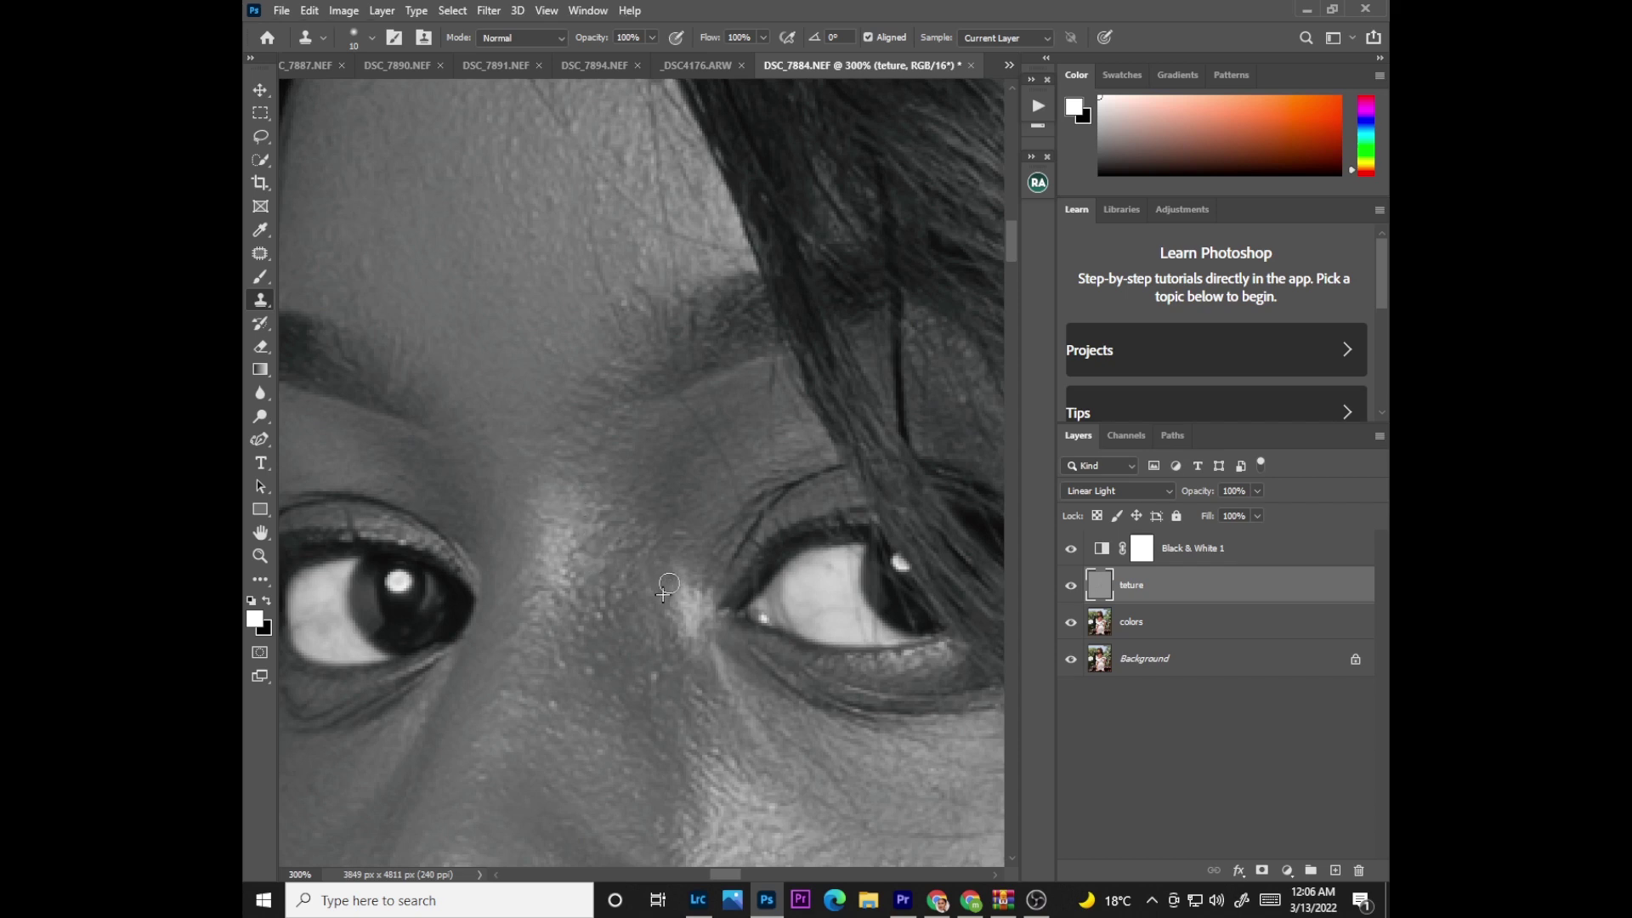
scroll(741, 522, "down", 2)
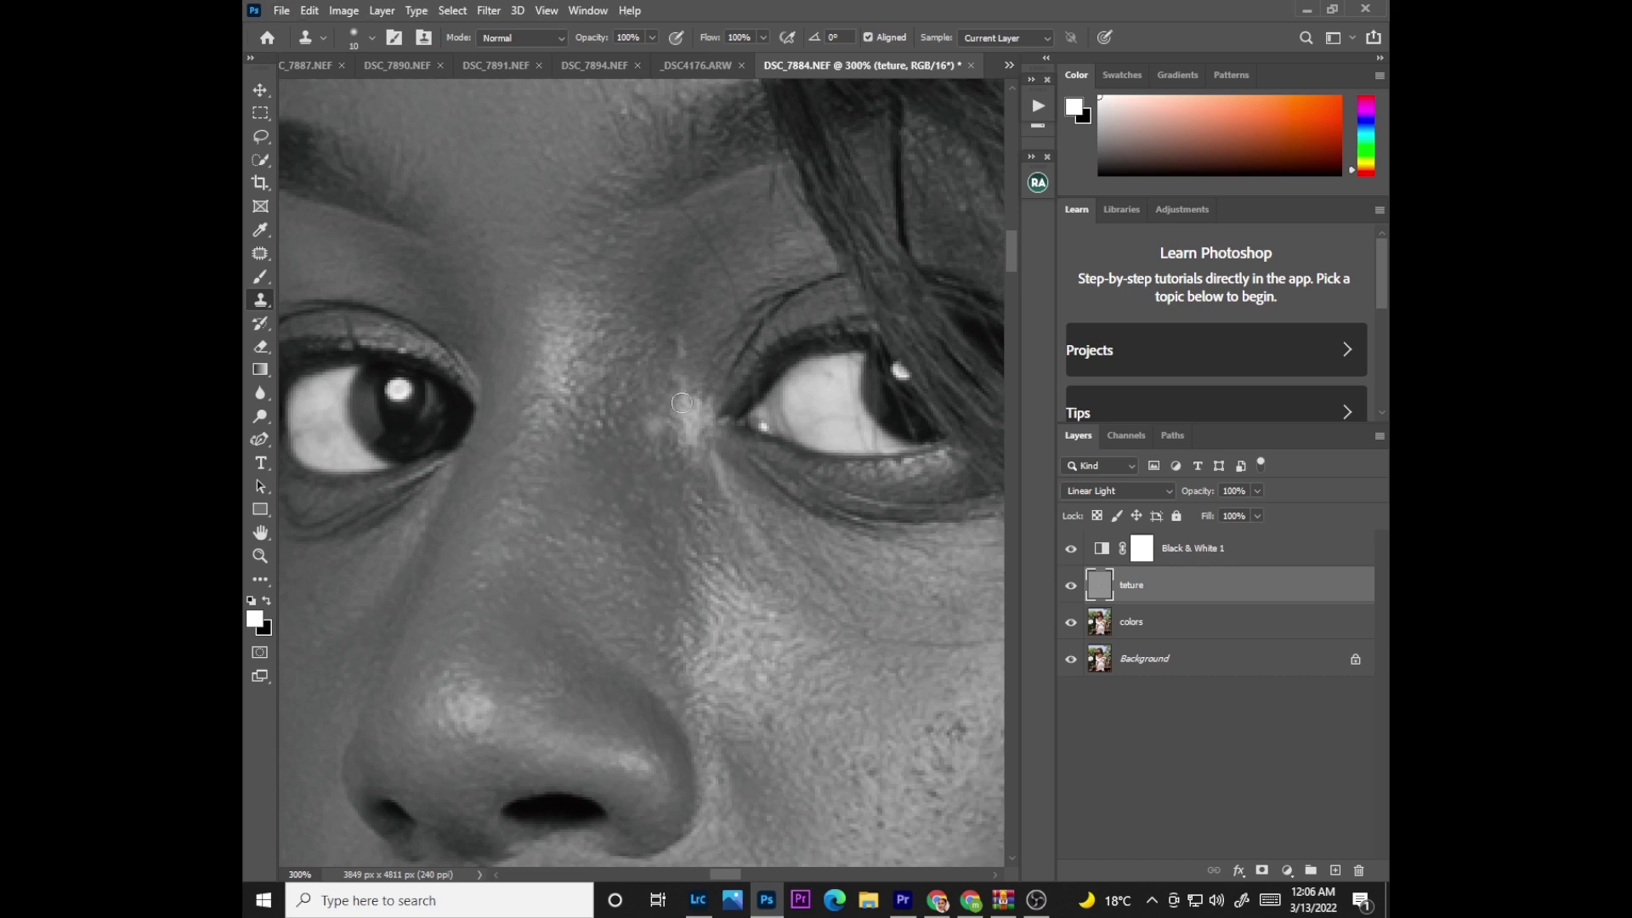
mouse_move(709, 374)
left_mouse_down()
mouse_move(714, 331)
mouse_move(648, 278)
left_mouse_up()
Step: Clone skin texture over the thin stray hair in the middle of the forehead
scroll(935, 268, "up", 4)
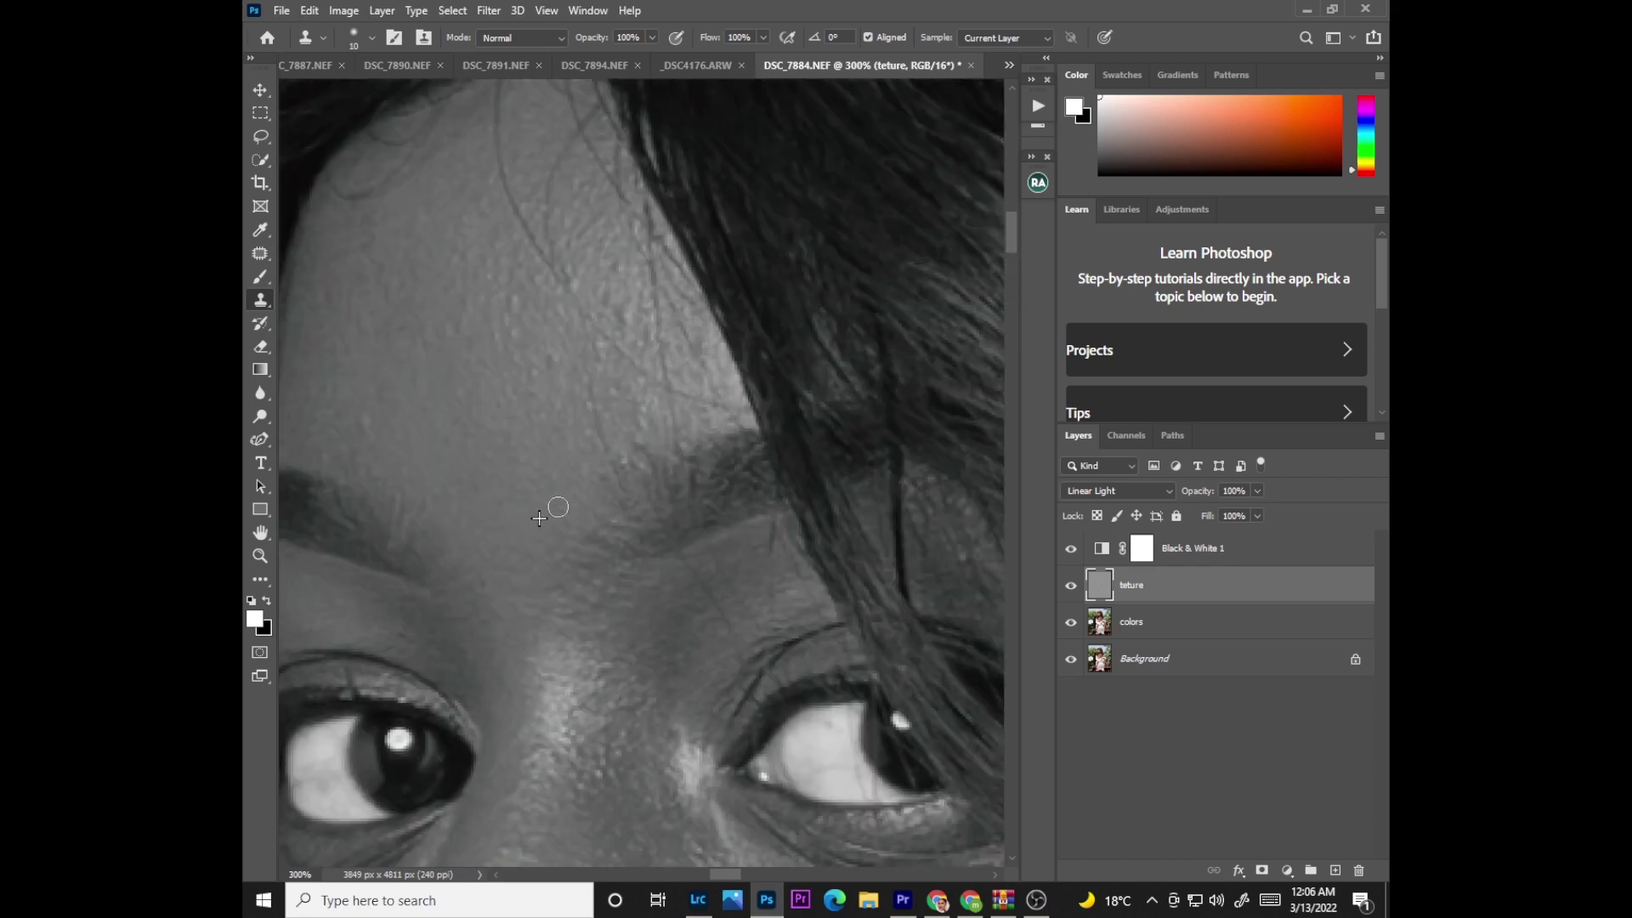
left_click(547, 392, "alt")
left_click_drag(580, 358, 553, 358)
scroll(857, 327, "up", 1)
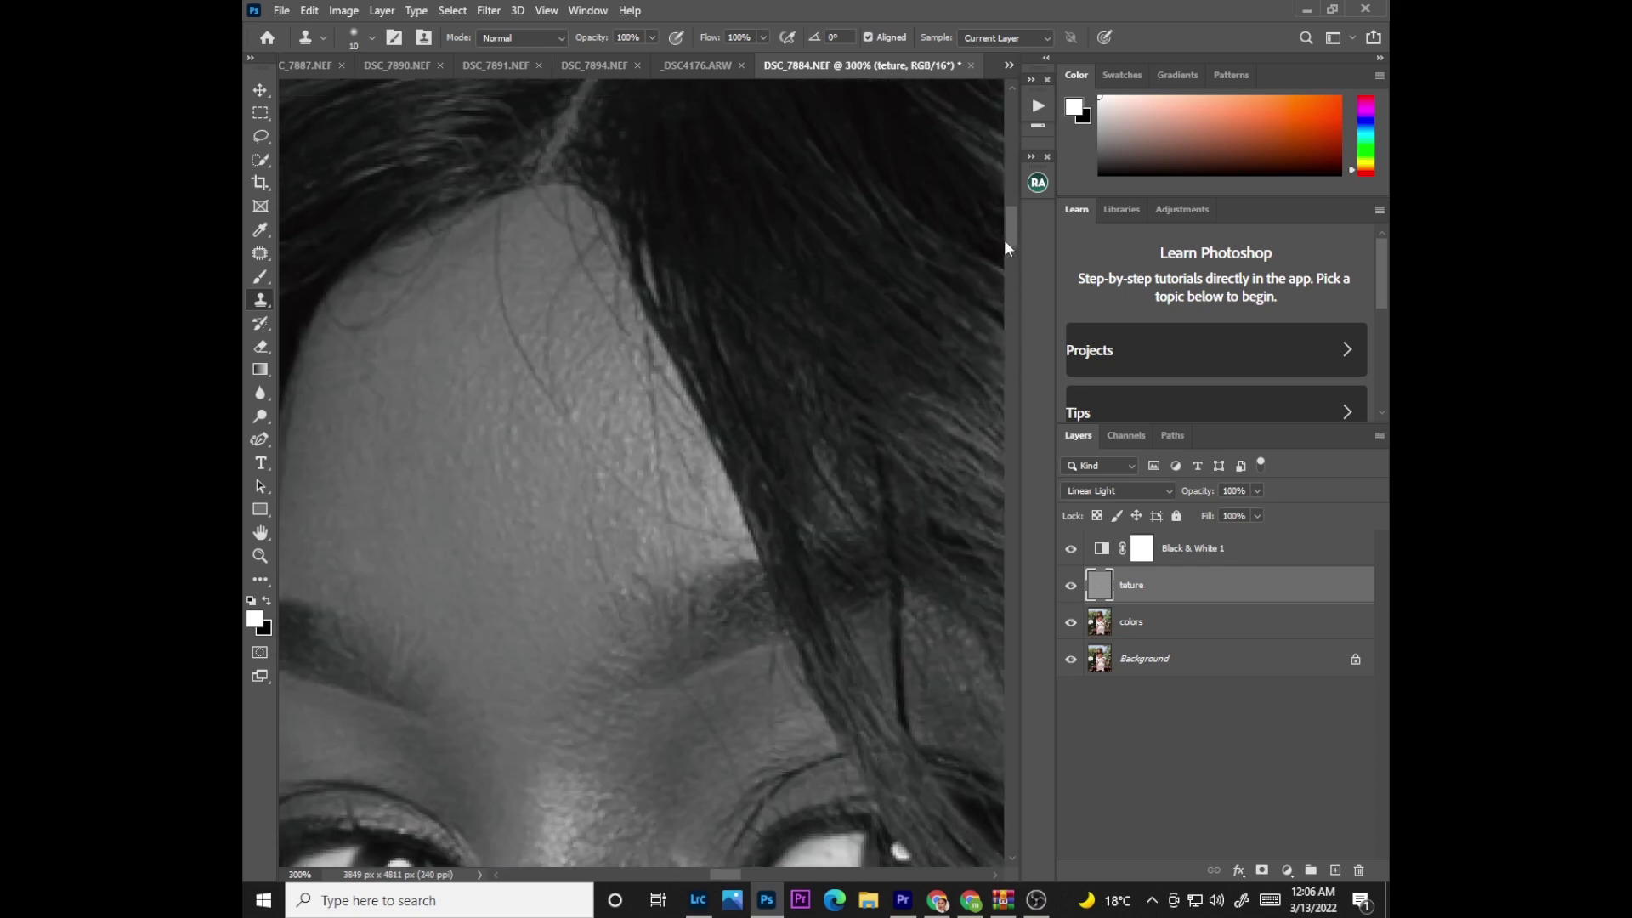
Step: Enlarge the Clone Stamp brush to 25 pixels and clone out the stray hairs across the upper forehead
key("bracketright")
key("bracketright")
key("bracketright")
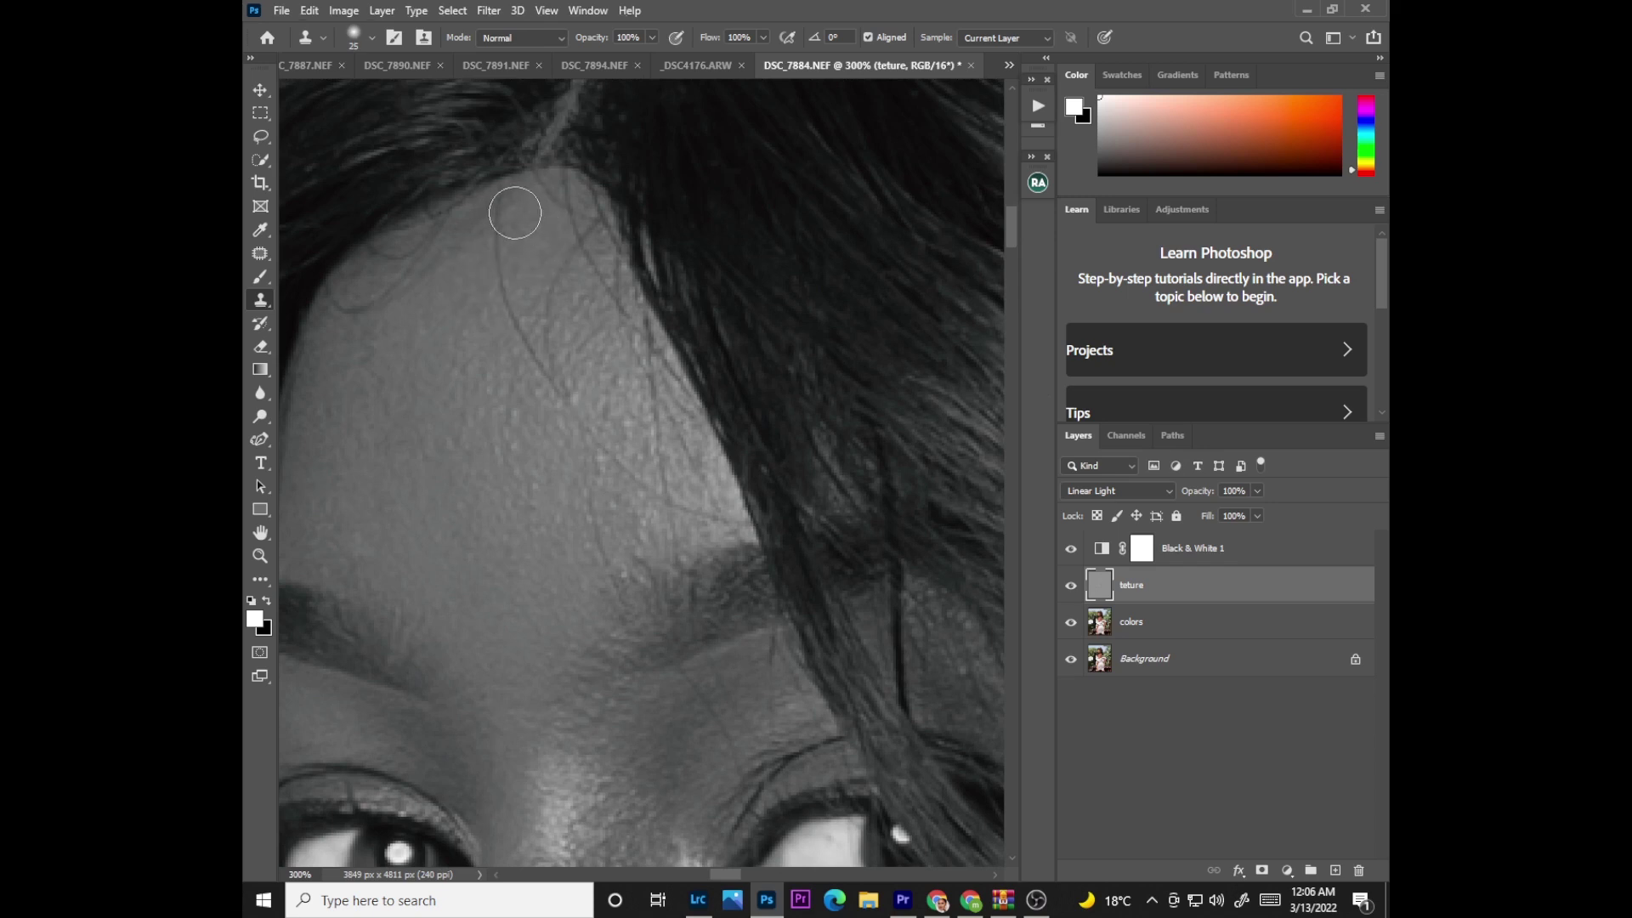
mouse_move(502, 233)
left_mouse_down()
mouse_move(501, 276)
mouse_move(530, 266)
mouse_move(489, 272)
mouse_move(484, 221)
left_mouse_up()
left_click(526, 270, "alt")
left_click(507, 283, "alt")
mouse_move(514, 332)
left_mouse_down()
mouse_move(523, 298)
mouse_move(554, 393)
left_mouse_up()
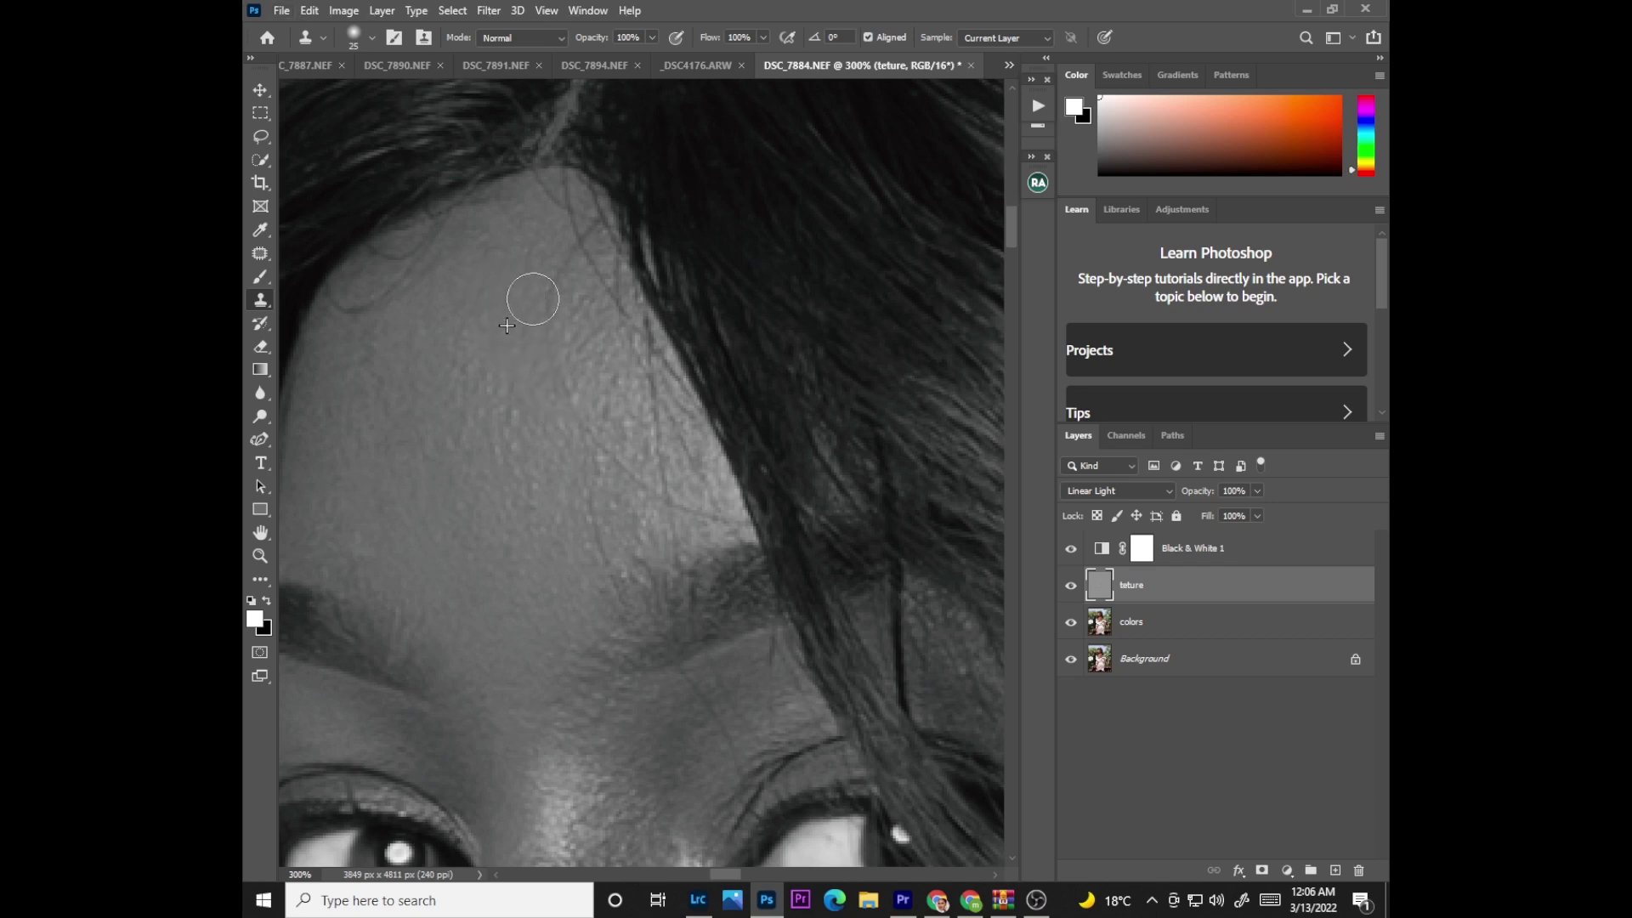
left_click(538, 294, "alt")
mouse_move(540, 334)
left_mouse_down()
mouse_move(555, 338)
mouse_move(539, 298)
mouse_move(564, 255)
left_mouse_up()
mouse_move(579, 429)
left_mouse_down()
mouse_move(639, 485)
mouse_move(650, 468)
left_mouse_up()
Step: Switch to the Patch tool and patch the stray hairs on the forehead beside the hairline and above the eyebrow
key("bracketleft")
left_click(303, 273)
key("ctrl+z")
right_click(266, 260)
left_click(314, 289)
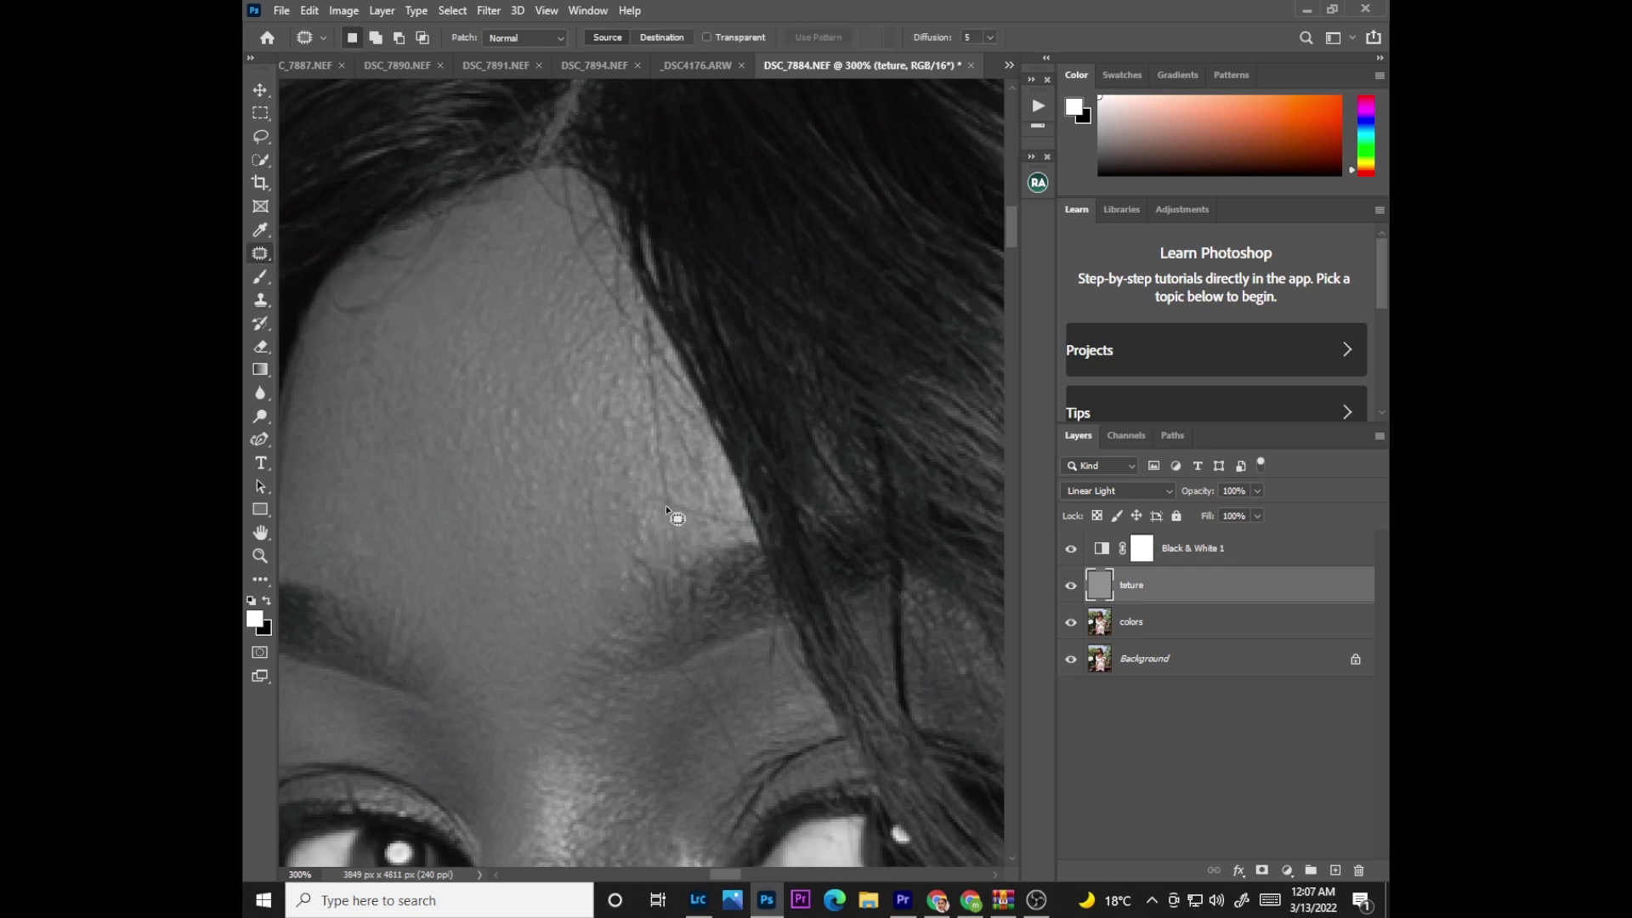
mouse_move(666, 528)
left_mouse_down()
mouse_move(671, 387)
mouse_move(639, 474)
left_mouse_up()
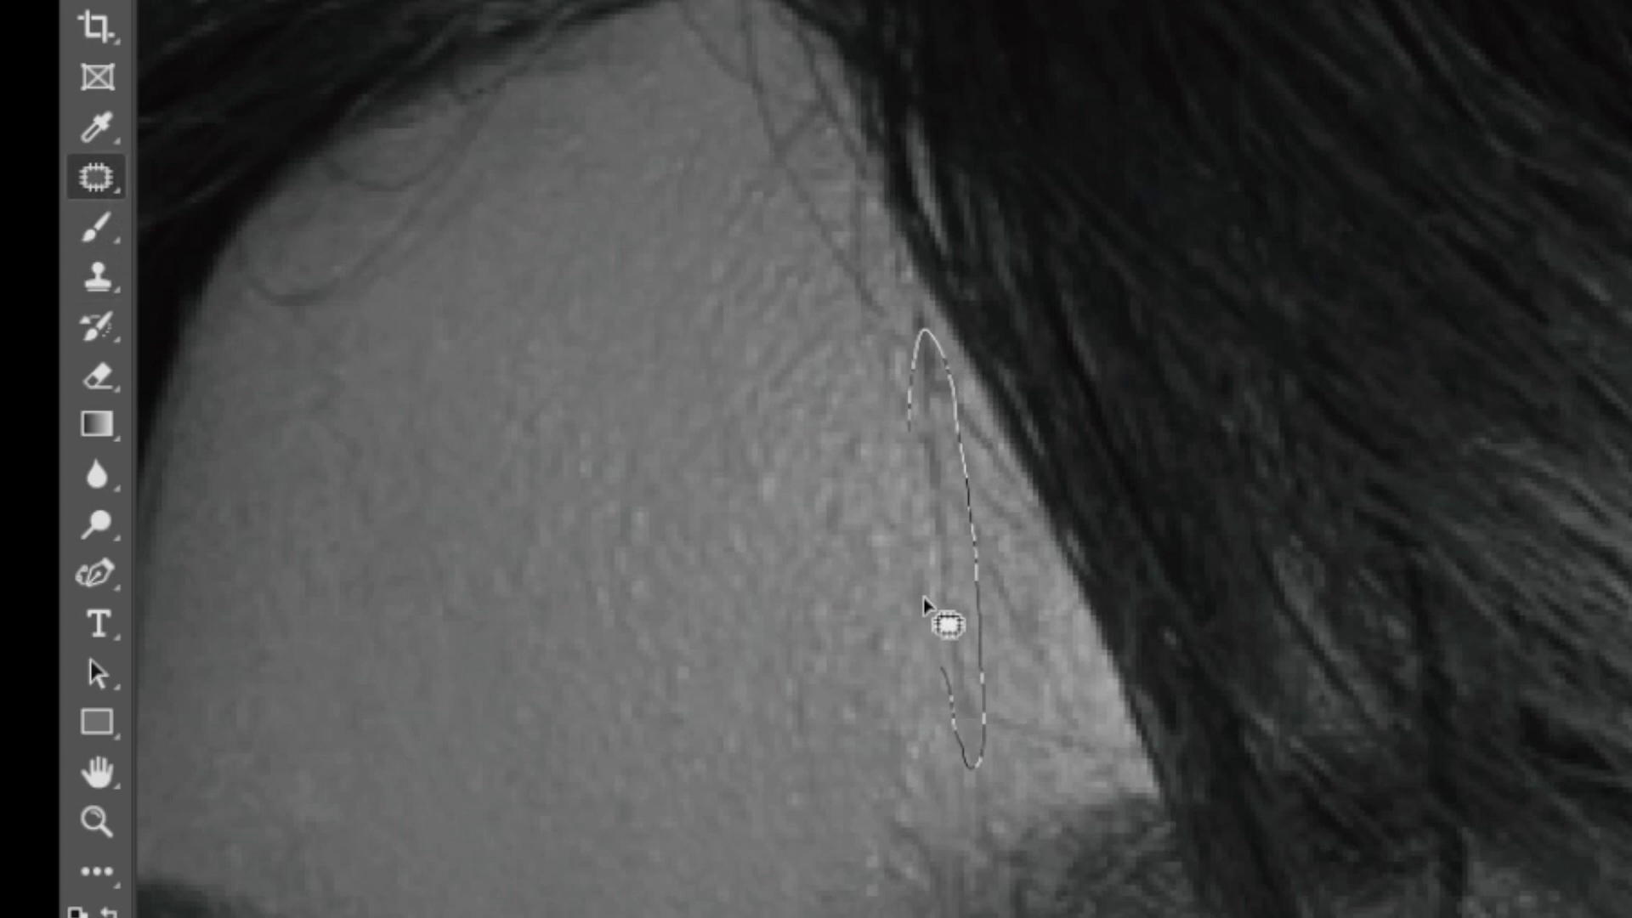
left_click(906, 640)
mouse_move(998, 705)
left_mouse_down()
mouse_move(961, 712)
mouse_move(1025, 766)
mouse_move(1100, 763)
left_mouse_up()
left_click(1048, 794)
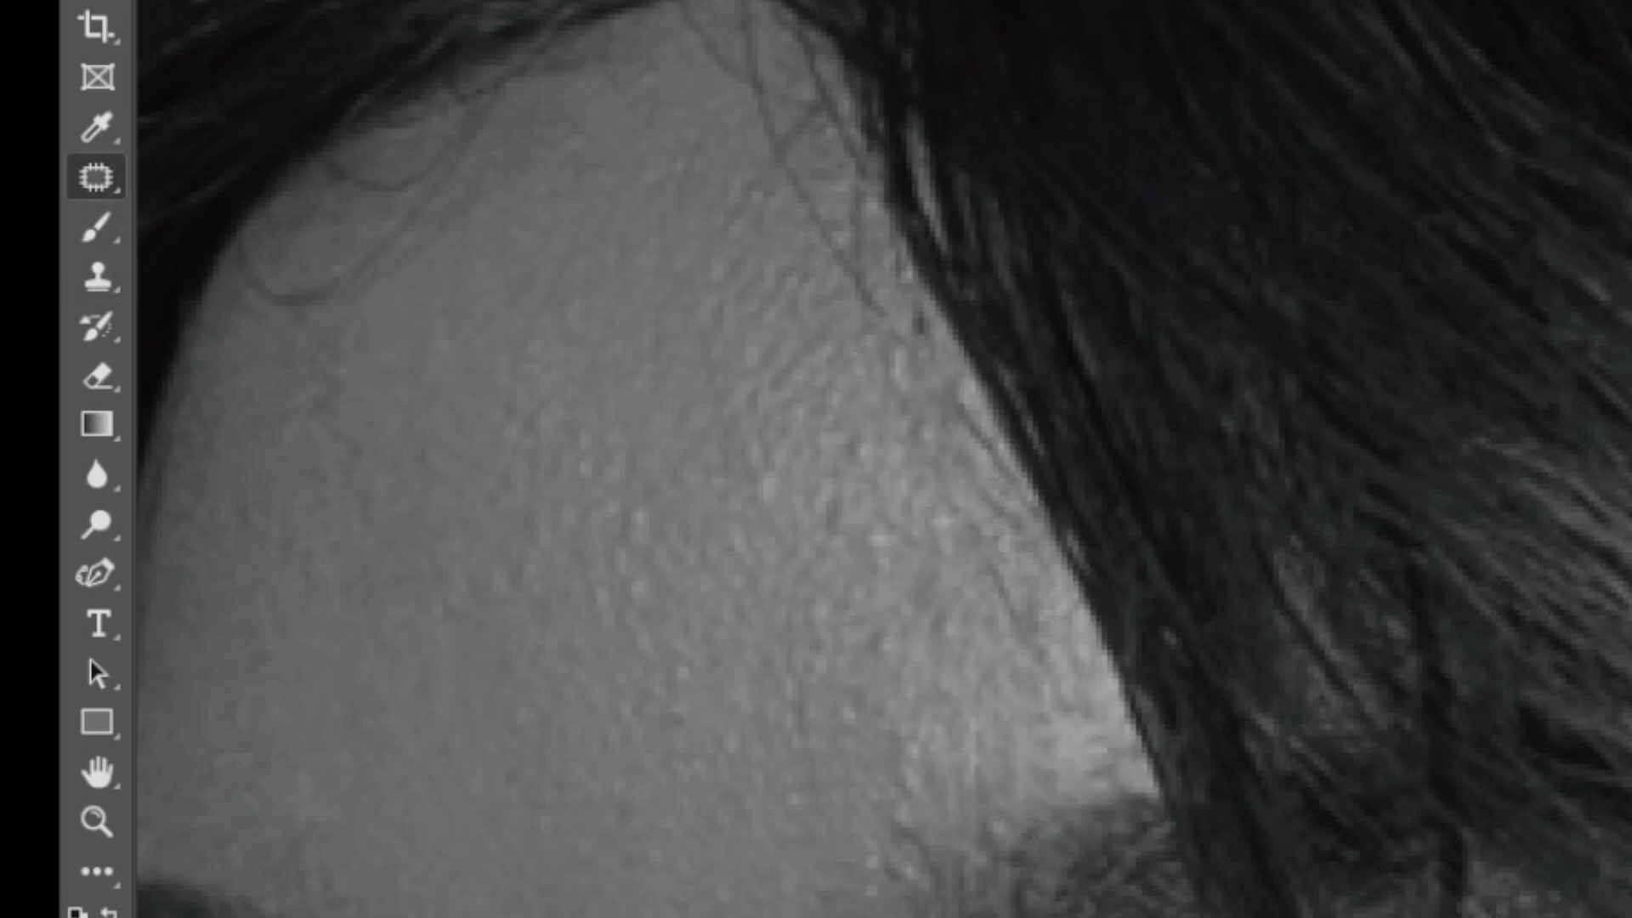
Step: Patch the fine hairs on the skin between the hair-side eyebrow and its eyelid, clearing each selection
key("ctrl+minus")
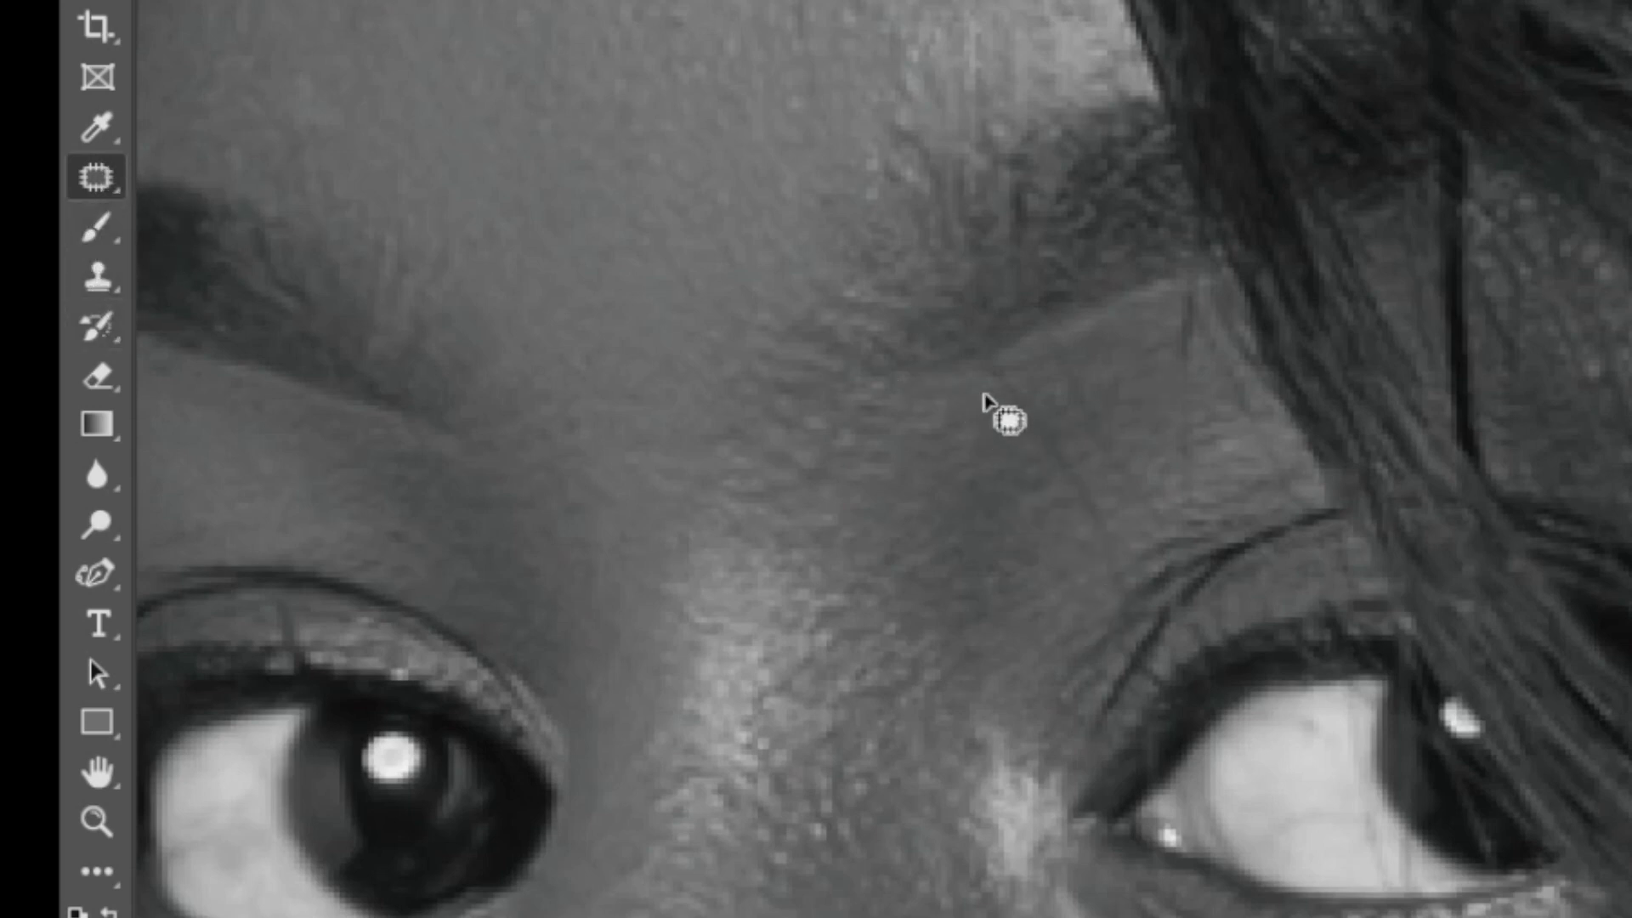
left_click(96, 177)
key("Escape")
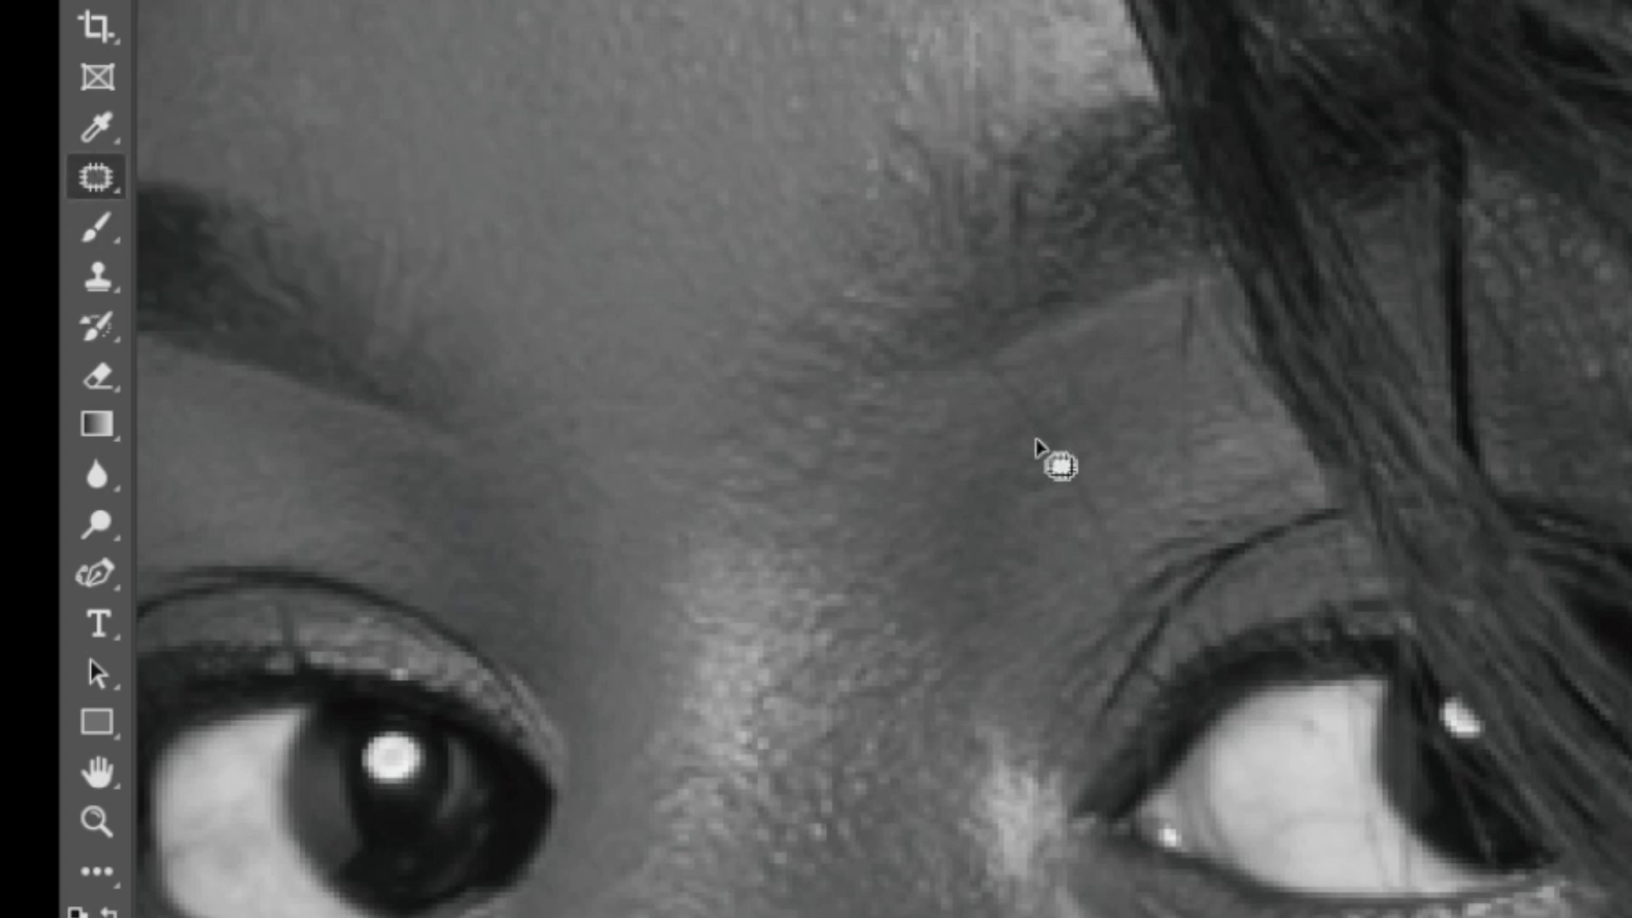
mouse_move(986, 384)
left_mouse_down()
mouse_move(1049, 475)
mouse_move(1094, 605)
mouse_move(1125, 532)
mouse_move(1022, 363)
left_mouse_up()
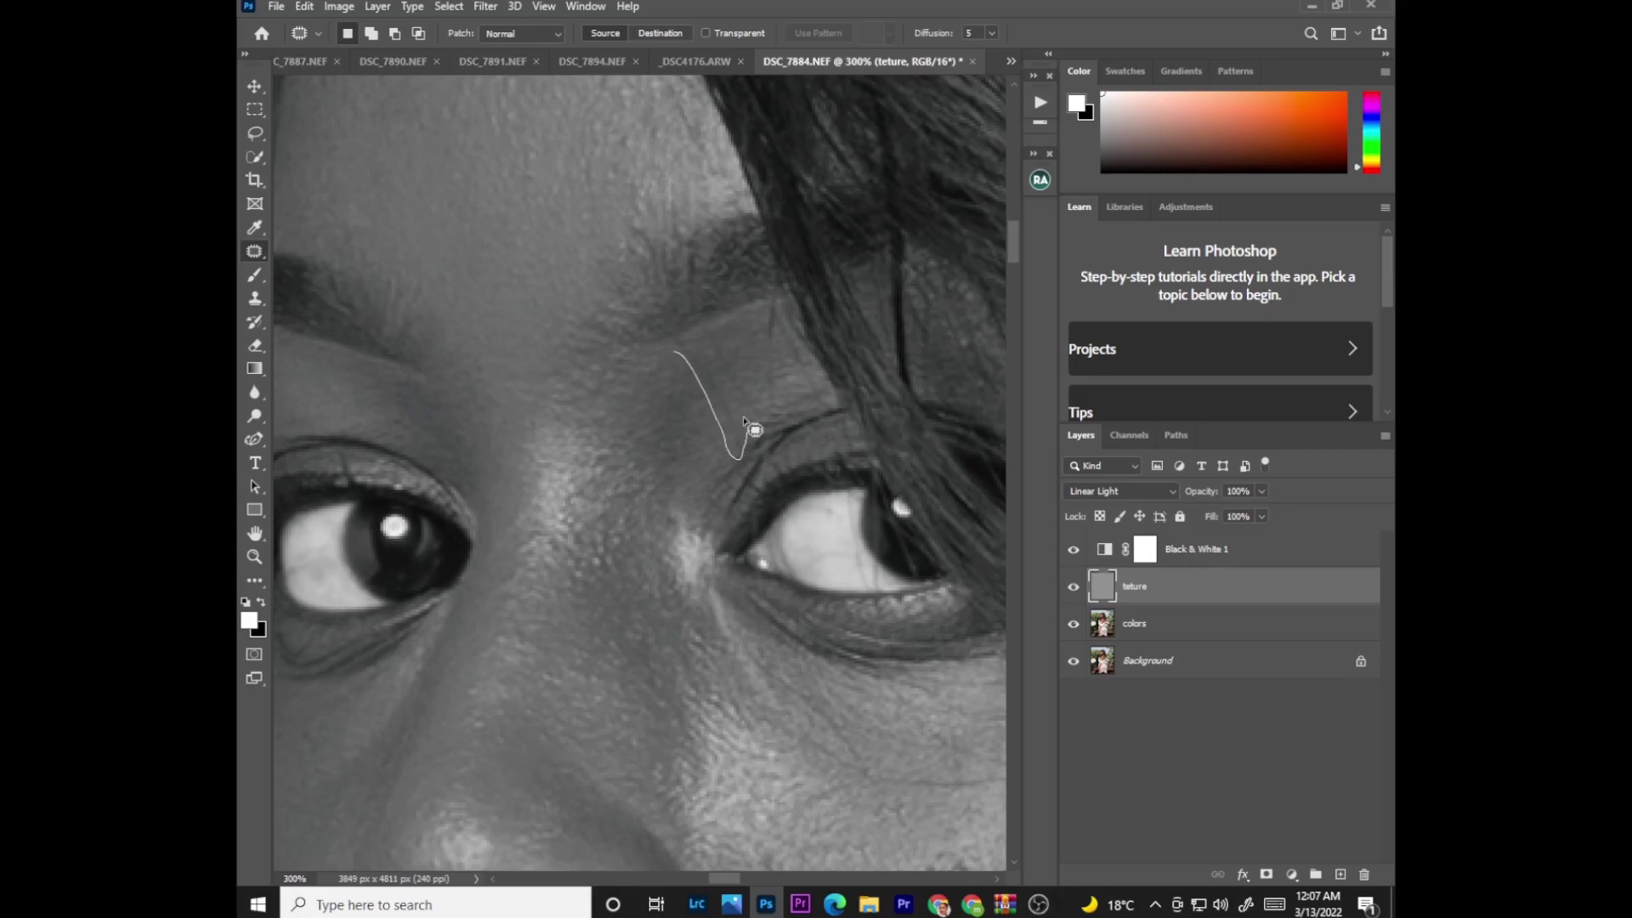
left_click_drag(699, 342, 684, 348)
left_click_drag(725, 423, 700, 440)
key("ctrl+d")
mouse_move(762, 340)
left_mouse_down()
mouse_move(772, 382)
mouse_move(784, 336)
mouse_move(770, 378)
left_mouse_up()
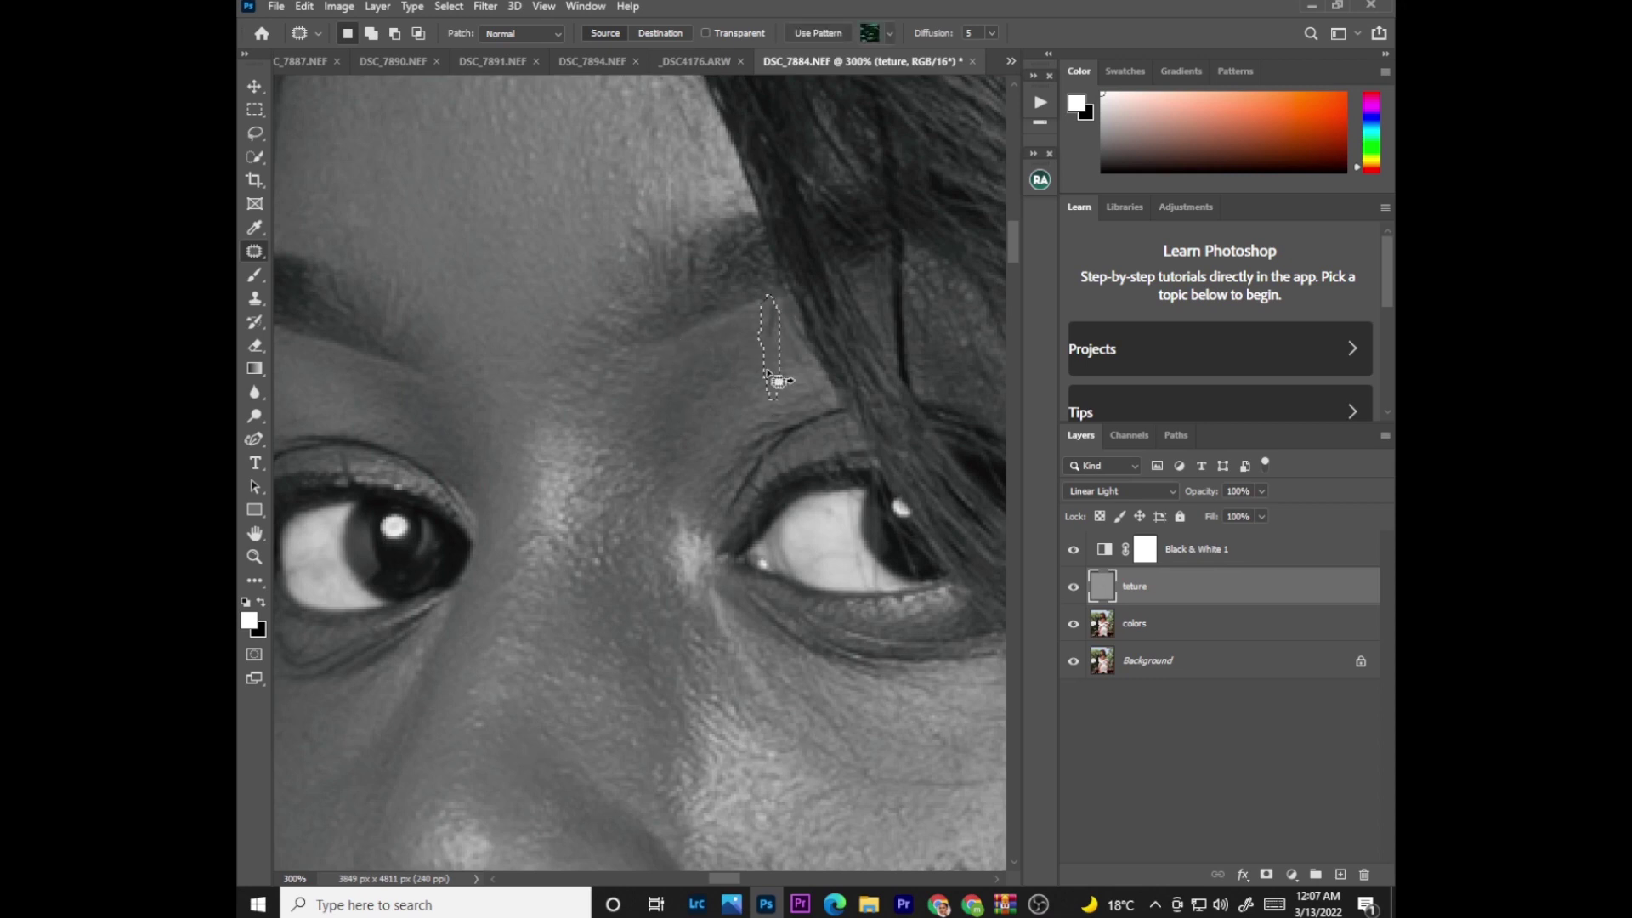
key("ctrl+d")
Step: Patch the lines under the hair-side eye and the rough spots on the cheek beside the nose
scroll(909, 399, "down", 5)
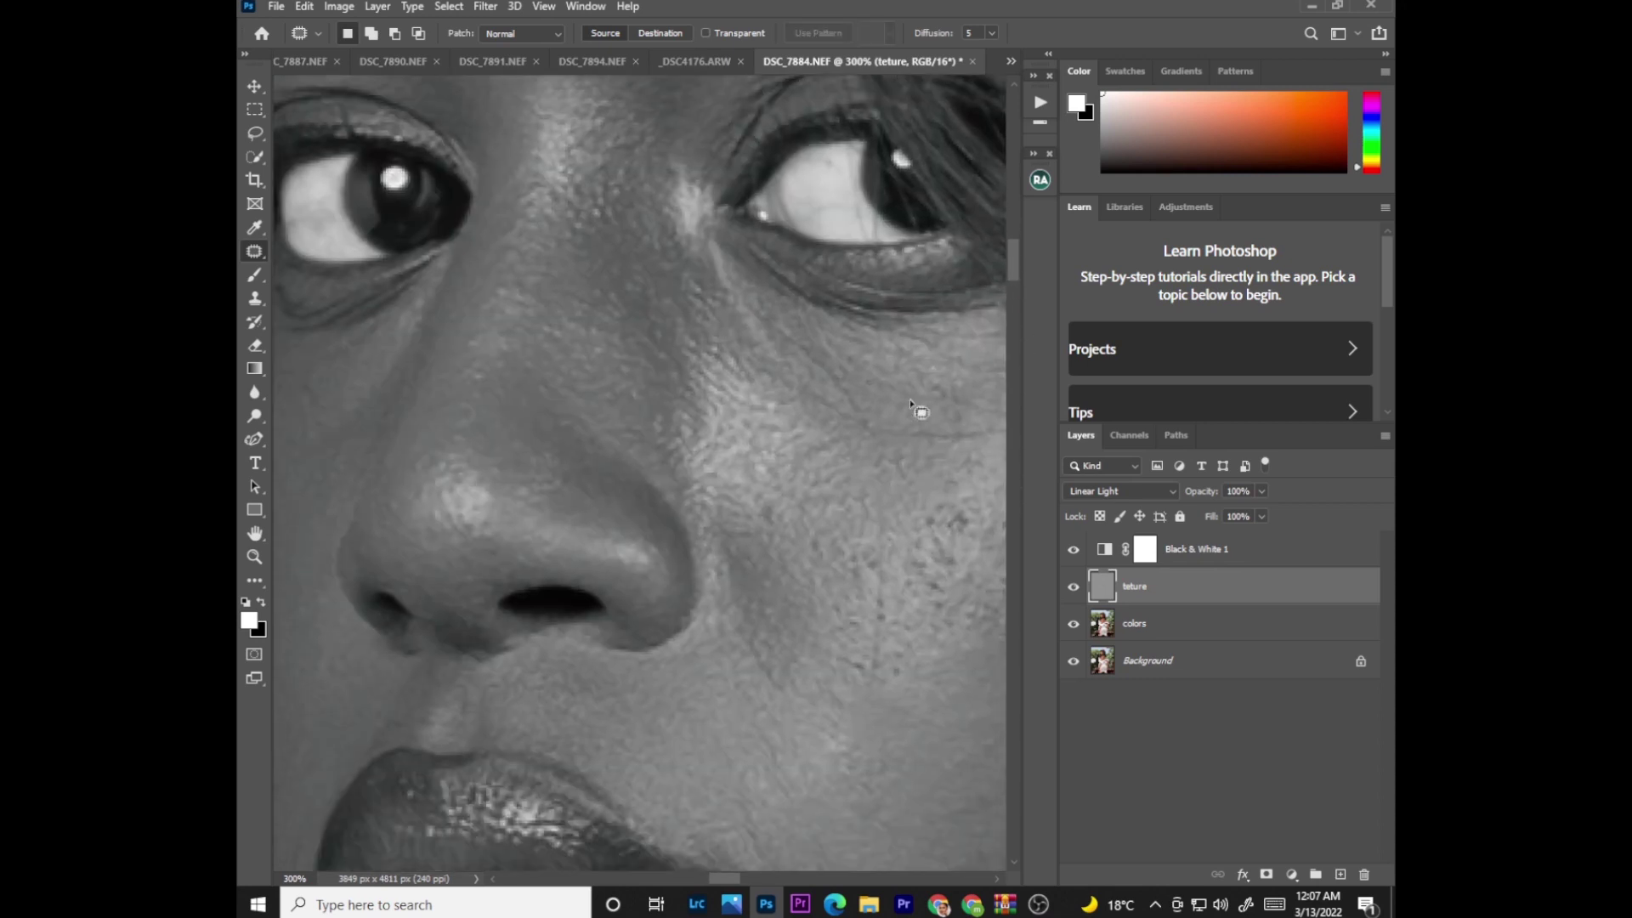
mouse_move(854, 425)
left_mouse_down()
mouse_move(831, 374)
mouse_move(788, 345)
left_mouse_up()
key("ctrl+d")
mouse_move(850, 432)
left_mouse_down()
mouse_move(838, 419)
mouse_move(854, 429)
left_mouse_up()
left_click_drag(831, 406, 837, 522)
key("ctrl+d")
left_click_drag(863, 667, 882, 652)
left_click_drag(888, 559, 864, 643)
key("ctrl+d")
Step: Check the retouched skin texture across the face for remaining blemishes
key("ctrl+minus")
key("ctrl+minus")
key("ctrl+minus")
key("ctrl+minus")
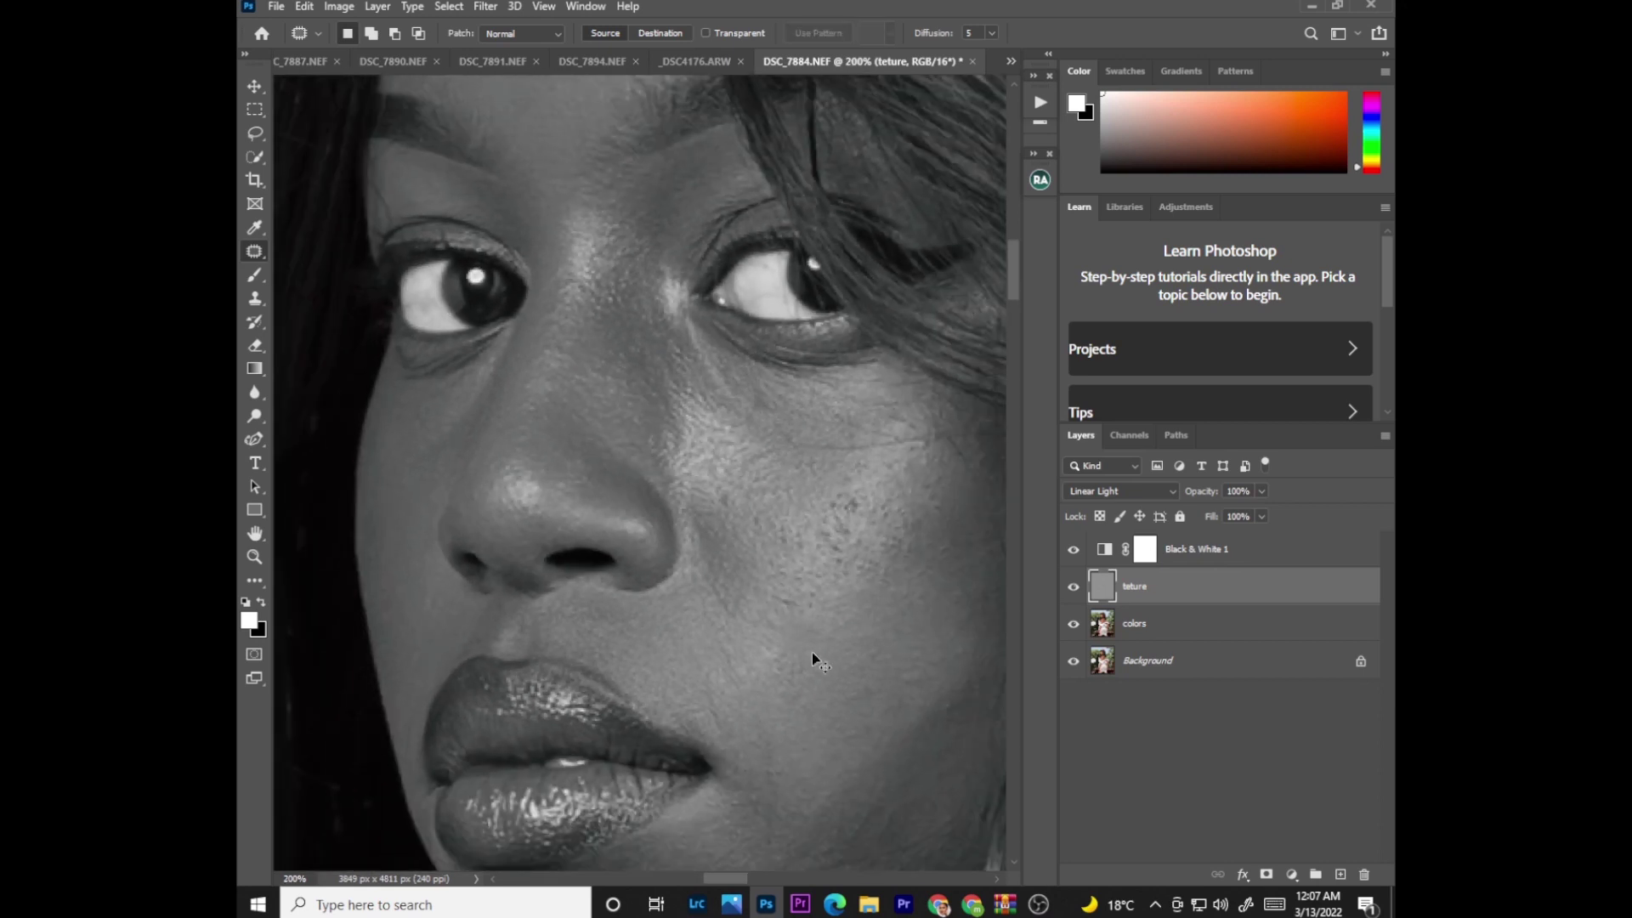
key("ctrl+plus")
key("ctrl+plus")
key("ctrl+plus")
key("ctrl+plus")
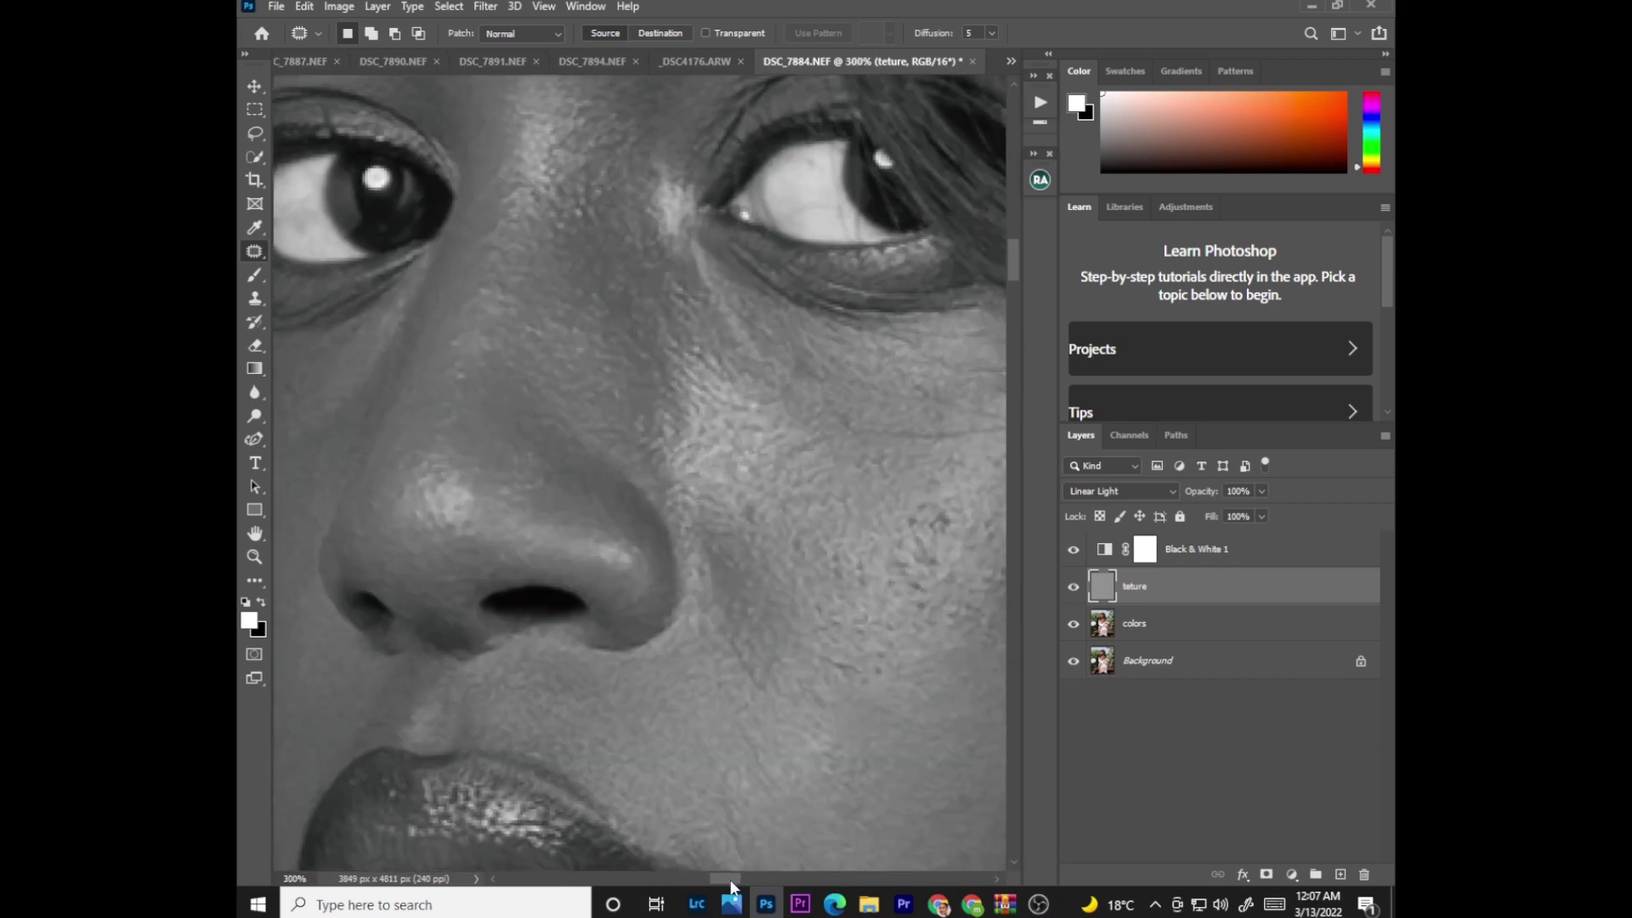
Step: Hide the Black & White 1 adjustment layer and patch the rough pores on the highlighted cheek
left_click_drag(727, 877, 740, 877)
left_click(1075, 550)
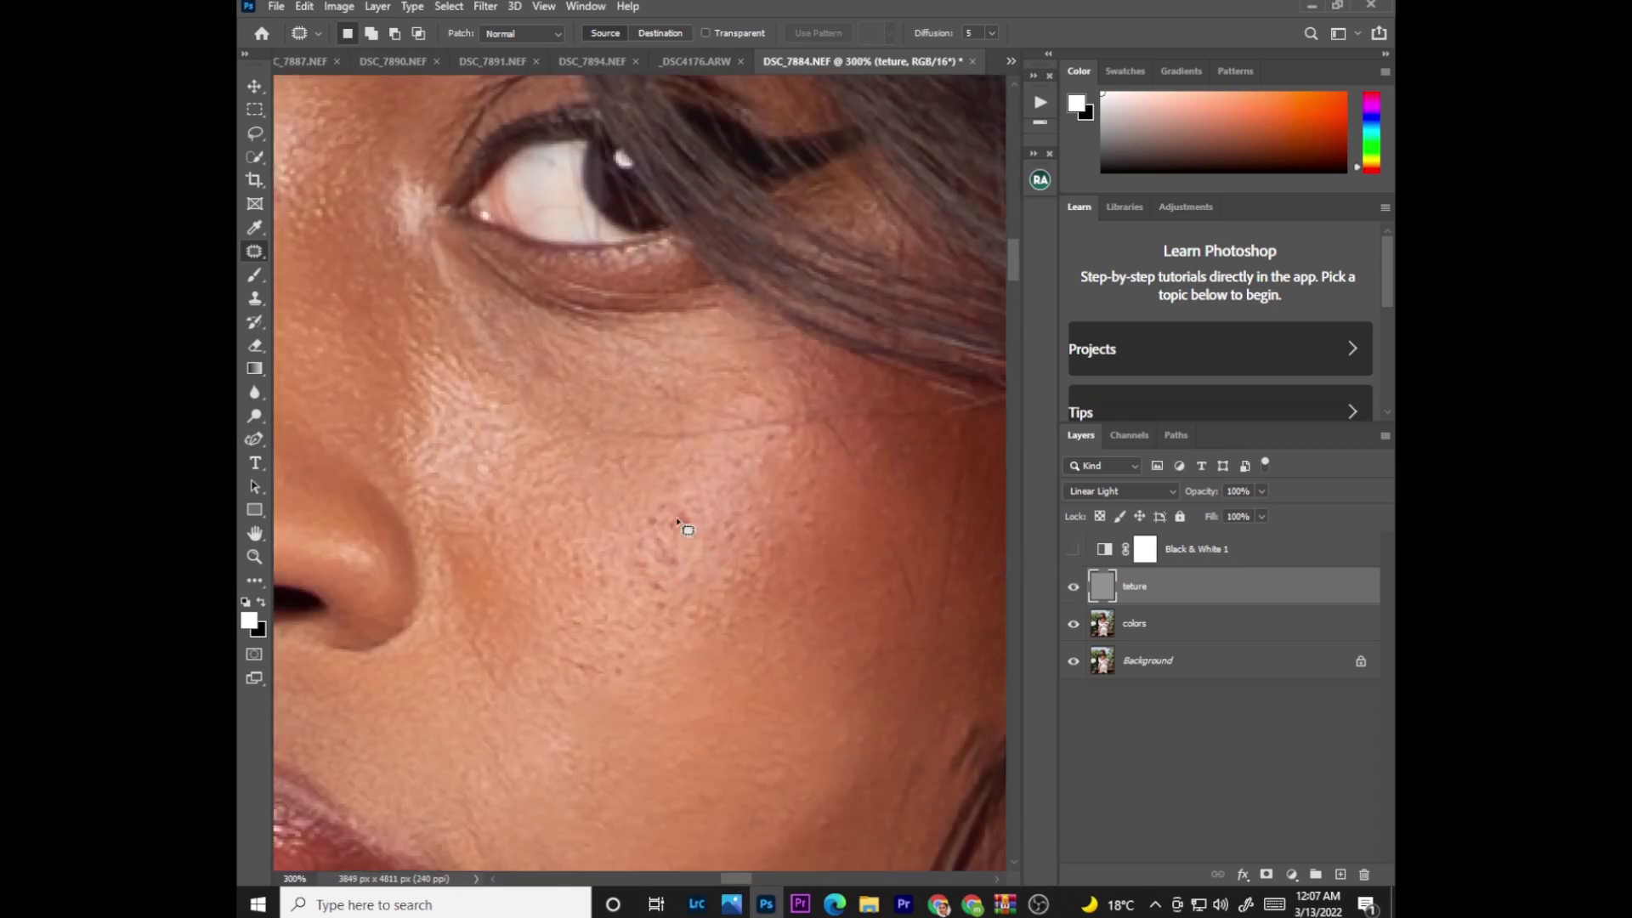
mouse_move(684, 515)
left_mouse_down()
mouse_move(712, 496)
mouse_move(665, 568)
mouse_move(703, 620)
left_mouse_up()
key("ctrl+d")
left_click(729, 532)
mouse_move(885, 575)
left_mouse_down()
mouse_move(913, 617)
mouse_move(899, 586)
mouse_move(880, 606)
left_mouse_up()
Step: Patch the small marks on the lower cheek near the hair
mouse_move(1014, 278)
left_mouse_down()
mouse_move(1014, 311)
mouse_move(1014, 275)
left_mouse_up()
left_click(992, 341)
mouse_move(812, 537)
left_mouse_down()
mouse_move(838, 527)
mouse_move(831, 502)
left_mouse_up()
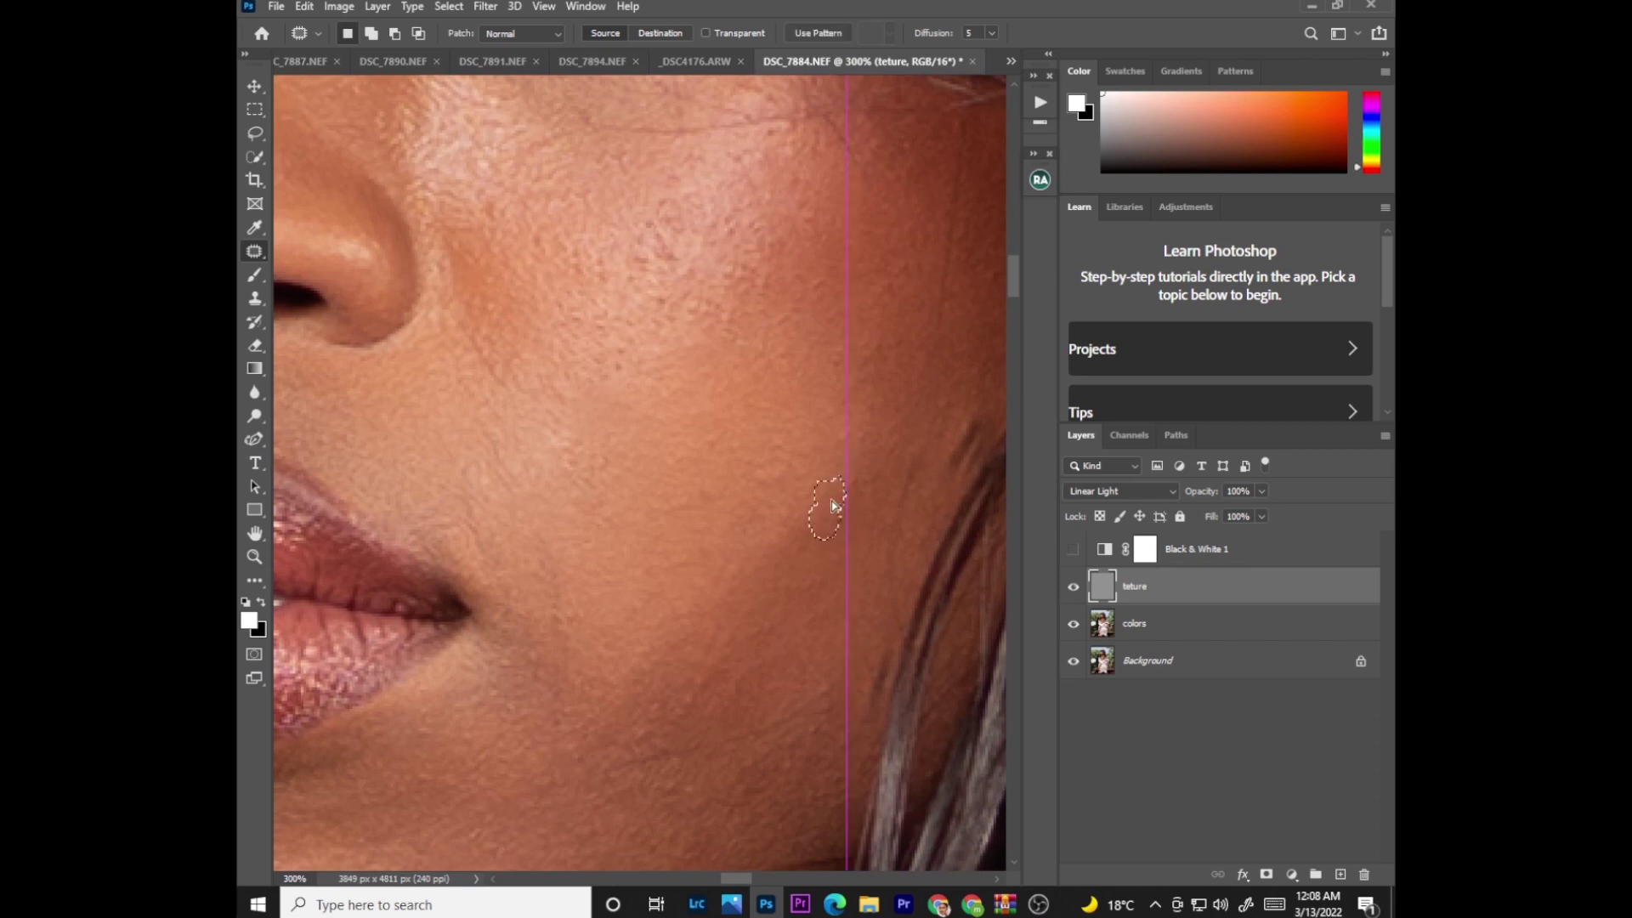
mouse_move(864, 437)
left_mouse_down()
mouse_move(935, 418)
mouse_move(943, 391)
left_mouse_up()
left_click(840, 384)
Step: Compare the retouched face in colour at overall and close-up views
key("ctrl+minus")
key("ctrl+minus")
key("ctrl+minus")
key("ctrl+minus")
key("ctrl+minus")
key("ctrl+minus")
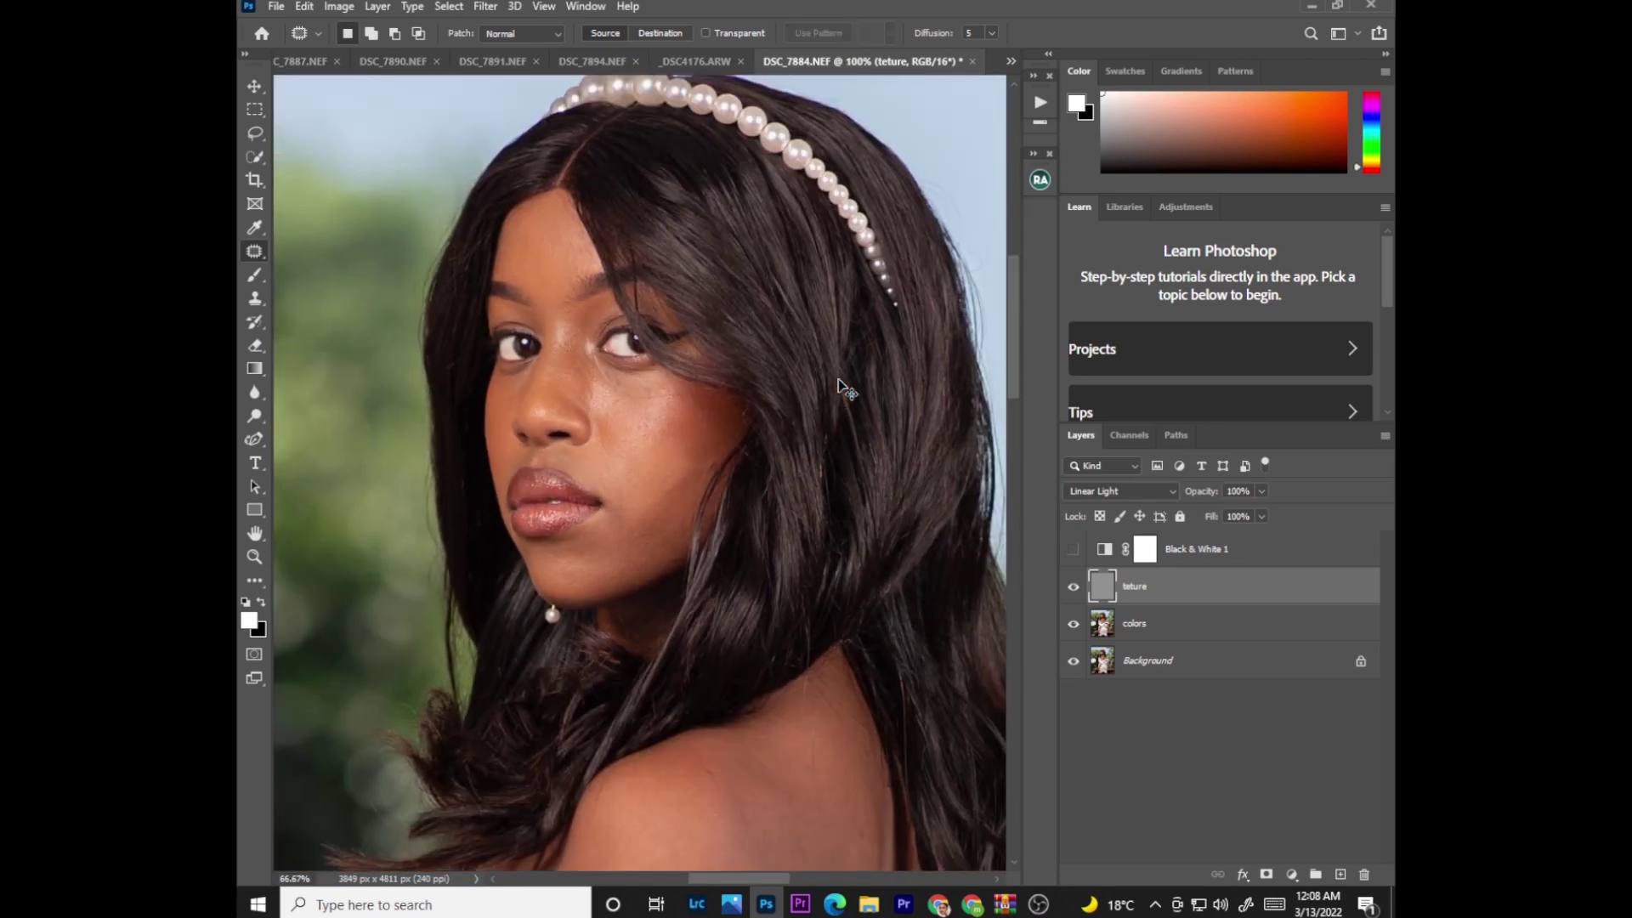
key("ctrl+plus")
key("ctrl+plus")
key("ctrl+plus")
key("ctrl+plus")
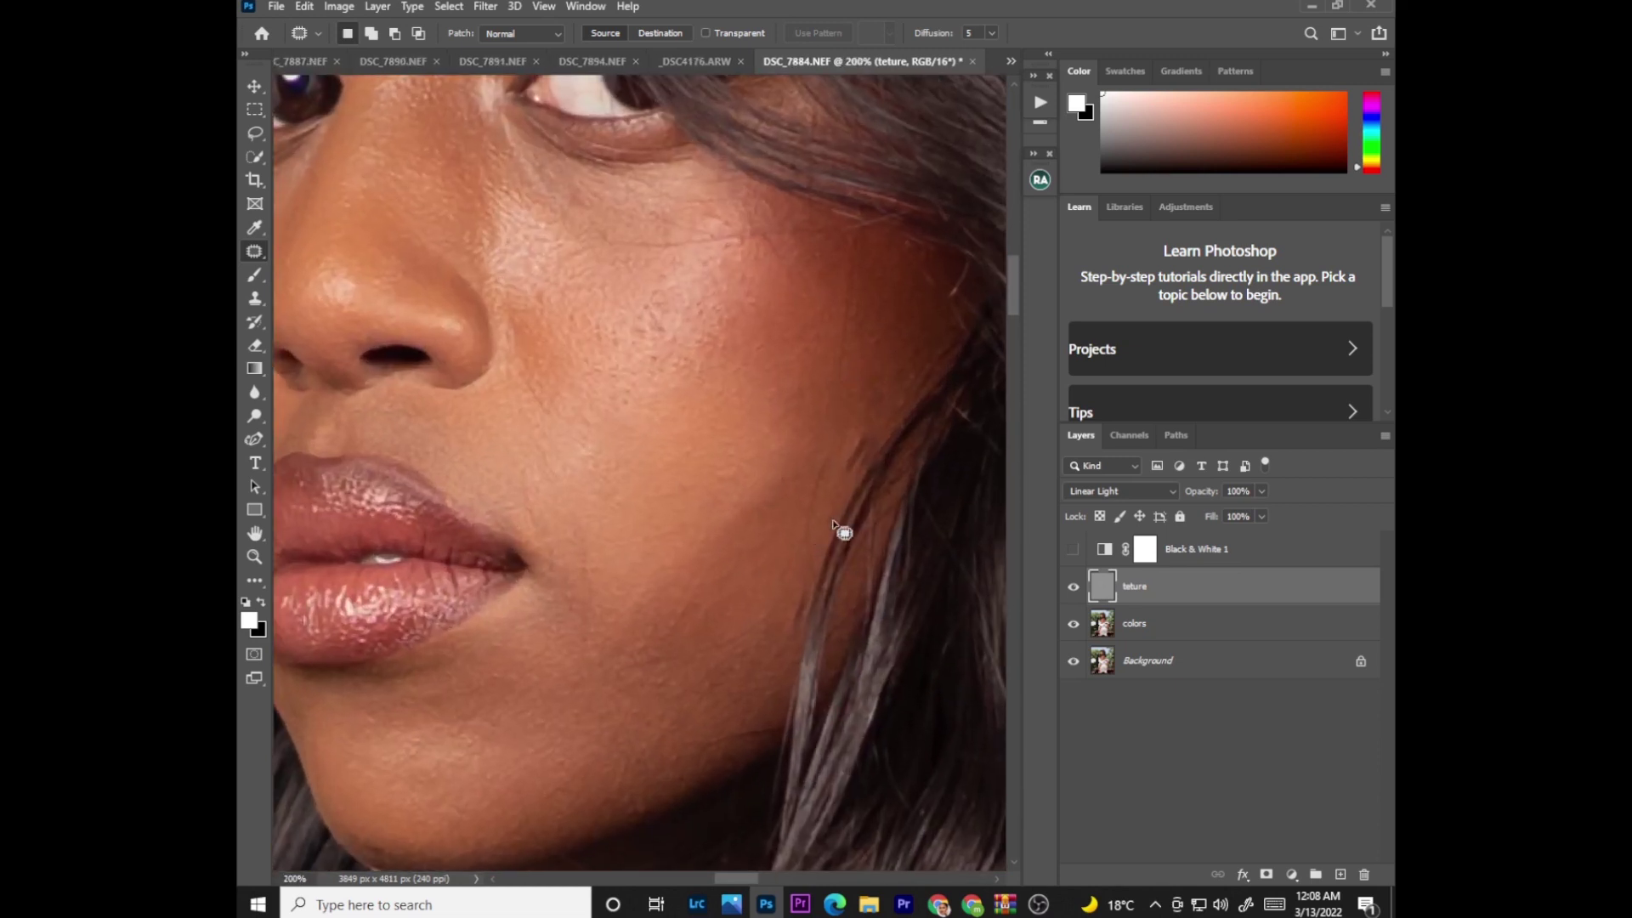
Step: Patch the stray hair and remaining marks along the outer cheek and jaw, and review the overall portrait
mouse_move(848, 474)
left_mouse_down()
mouse_move(874, 455)
mouse_move(853, 459)
mouse_move(839, 361)
left_mouse_up()
left_click(839, 361)
mouse_move(845, 374)
left_mouse_down()
mouse_move(860, 253)
mouse_move(843, 368)
left_mouse_up()
mouse_move(611, 671)
left_mouse_down()
mouse_move(645, 681)
mouse_move(669, 627)
mouse_move(747, 655)
mouse_move(756, 605)
mouse_move(834, 495)
mouse_move(824, 521)
mouse_move(827, 353)
left_mouse_up()
key("ctrl+minus")
key("ctrl+minus")
key("ctrl+minus")
key("ctrl+minus")
key("ctrl+minus")
key("ctrl+minus")
key("ctrl+minus")
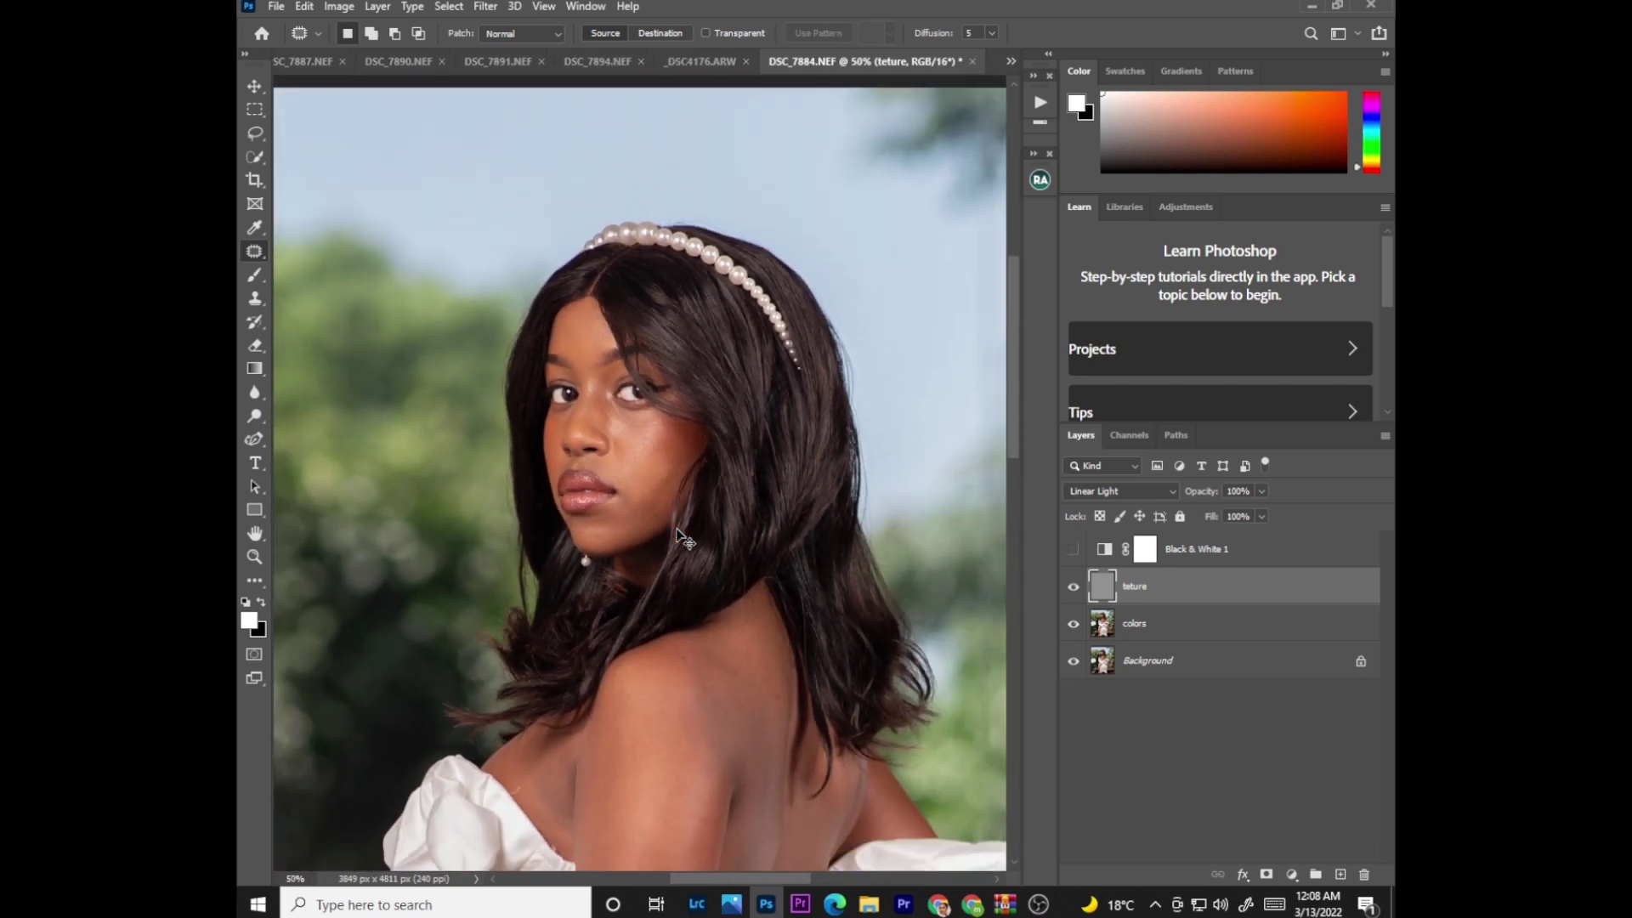
Step: Patch the small marks on the upper arm just above the white sleeve
scroll(680, 535, "up", 6)
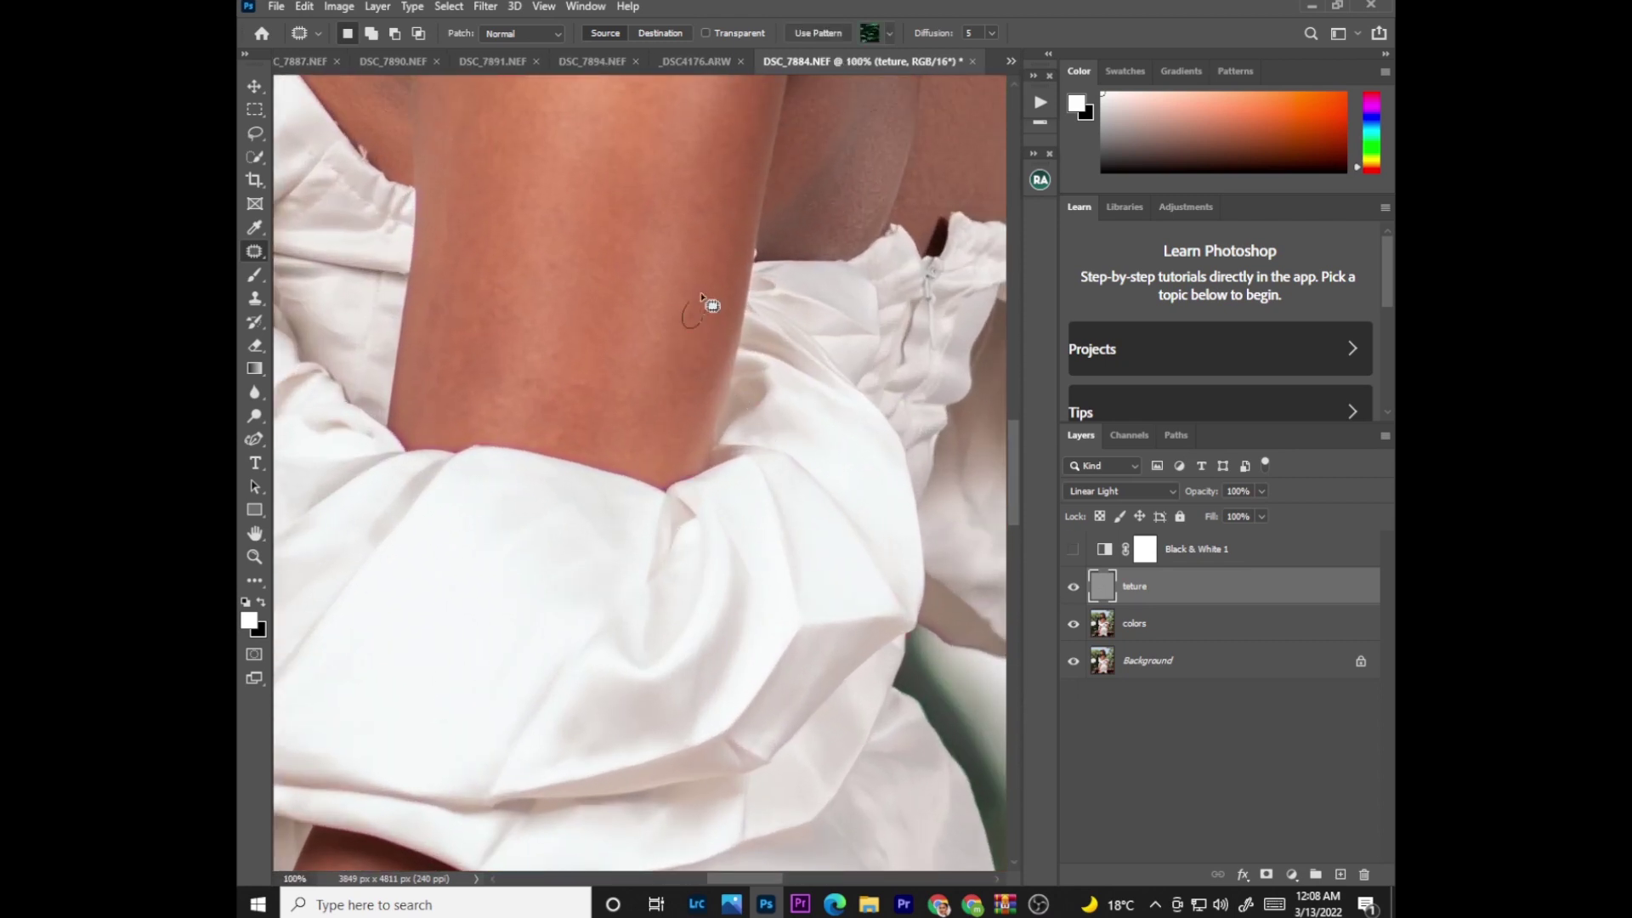
left_click_drag(1014, 473, 1011, 281)
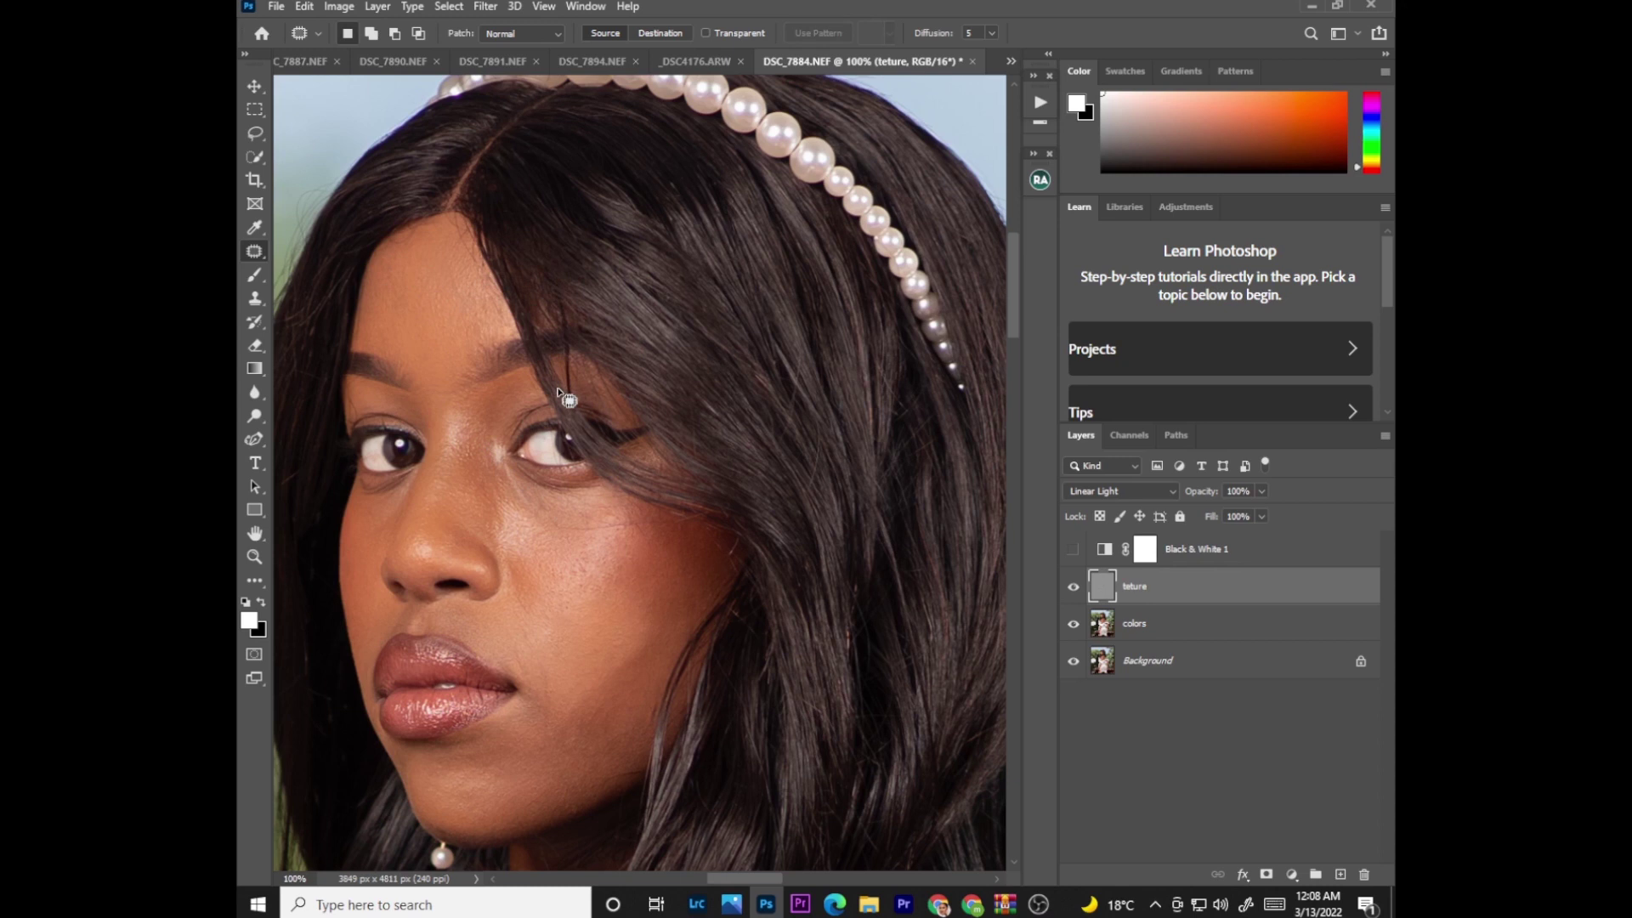
Step: Show the Black & White 1 adjustment and group it with the teture and colors layers
left_click(1155, 625)
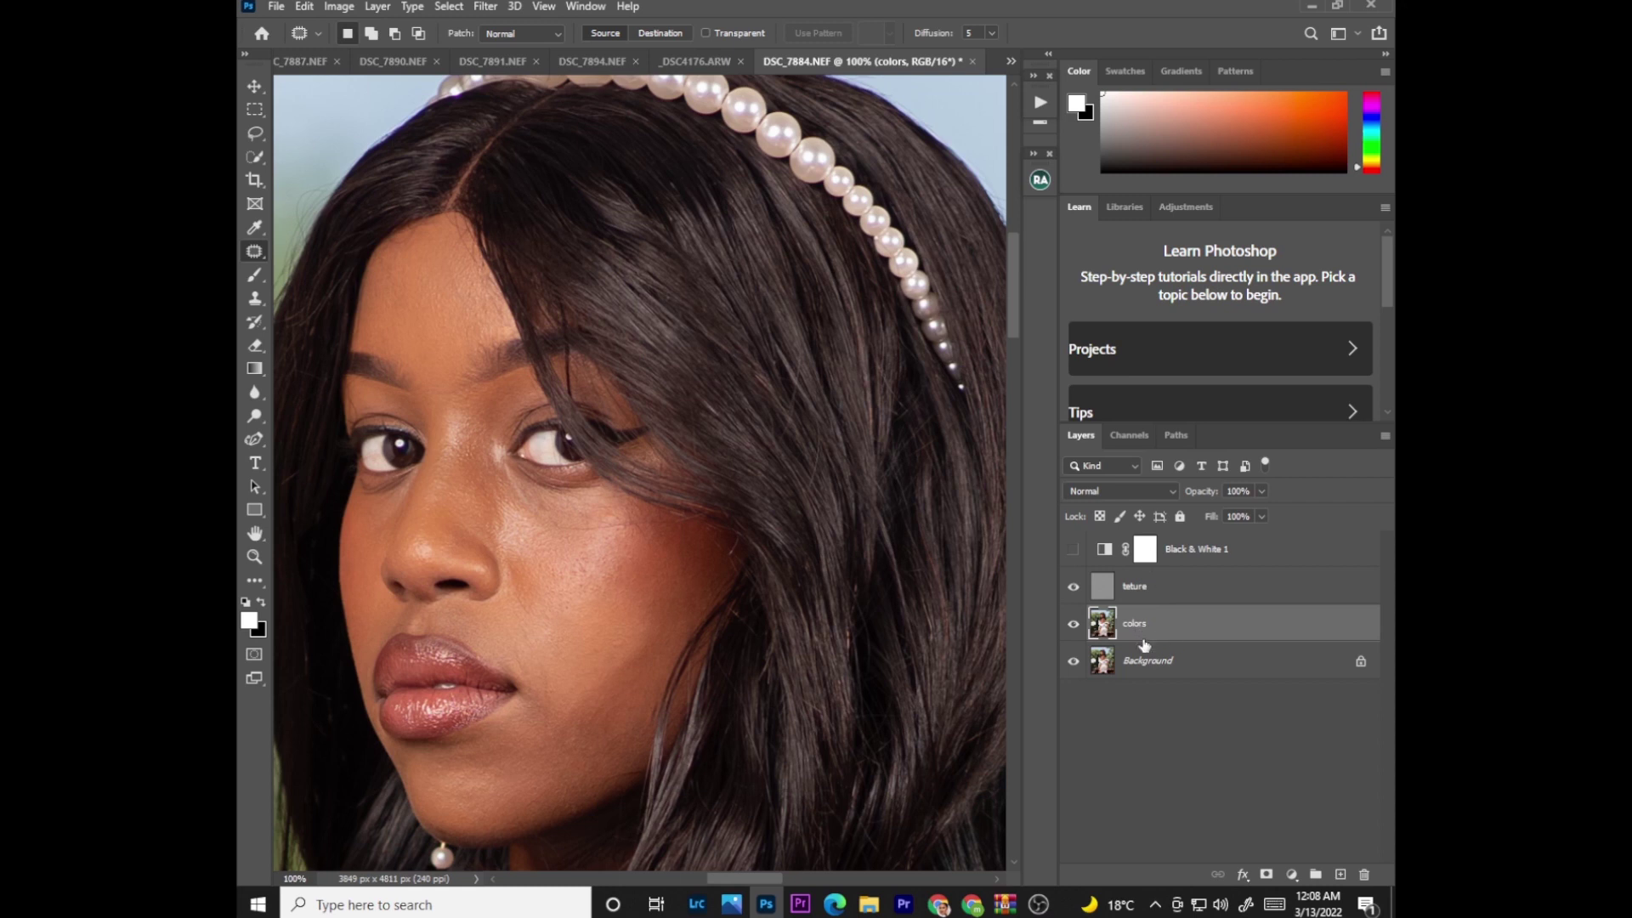
left_click(1073, 549)
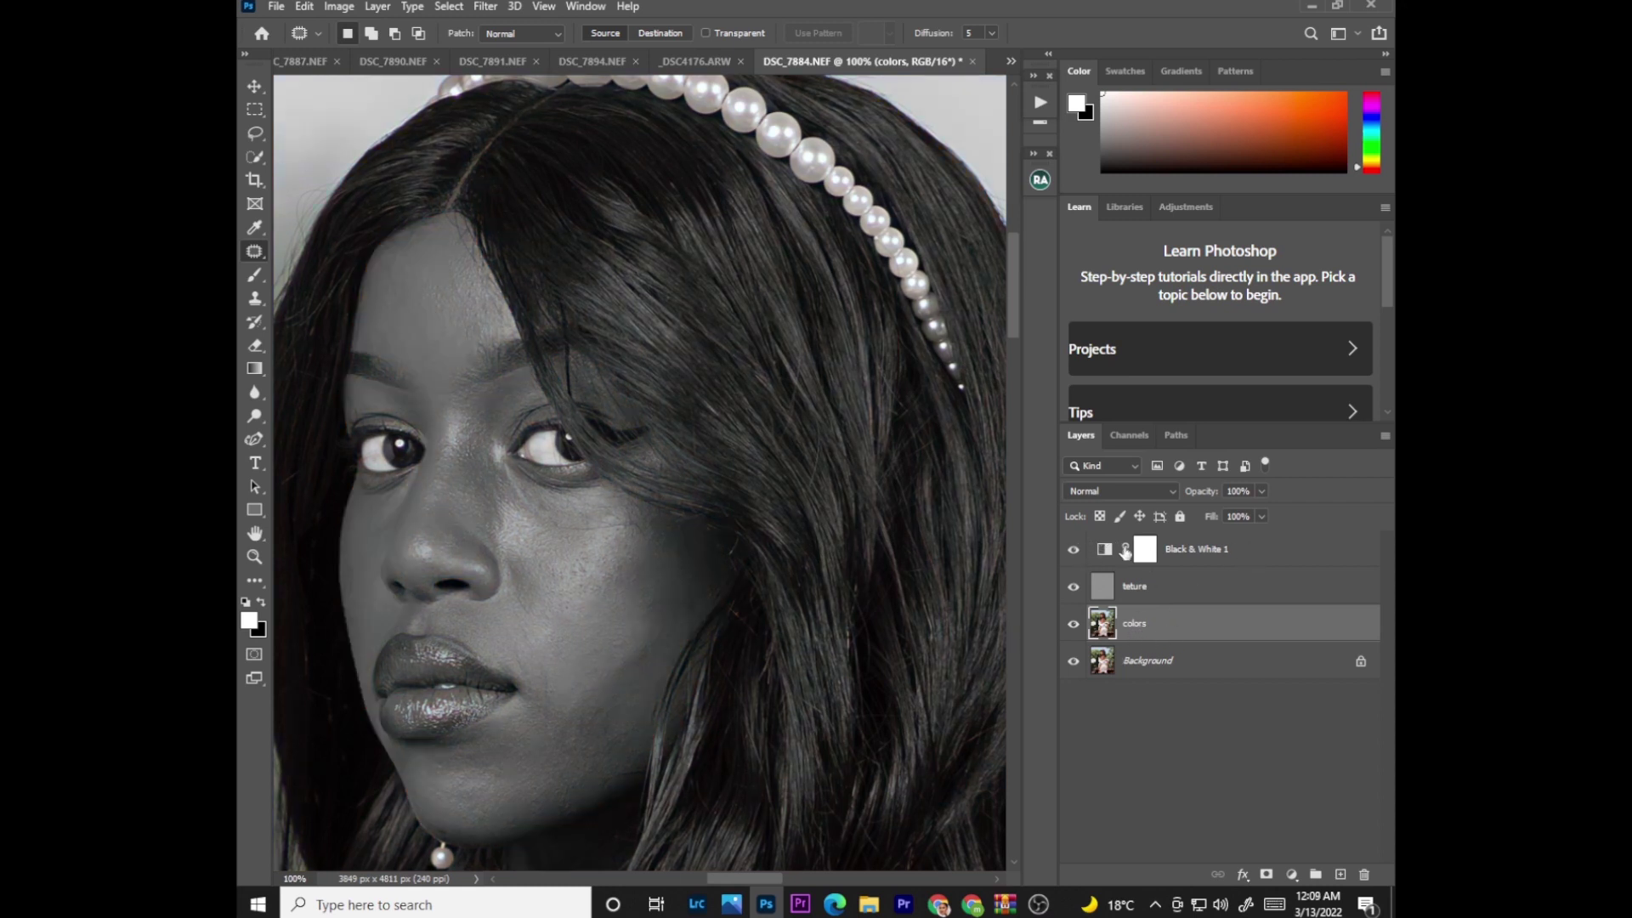
left_click(1181, 554, "shift")
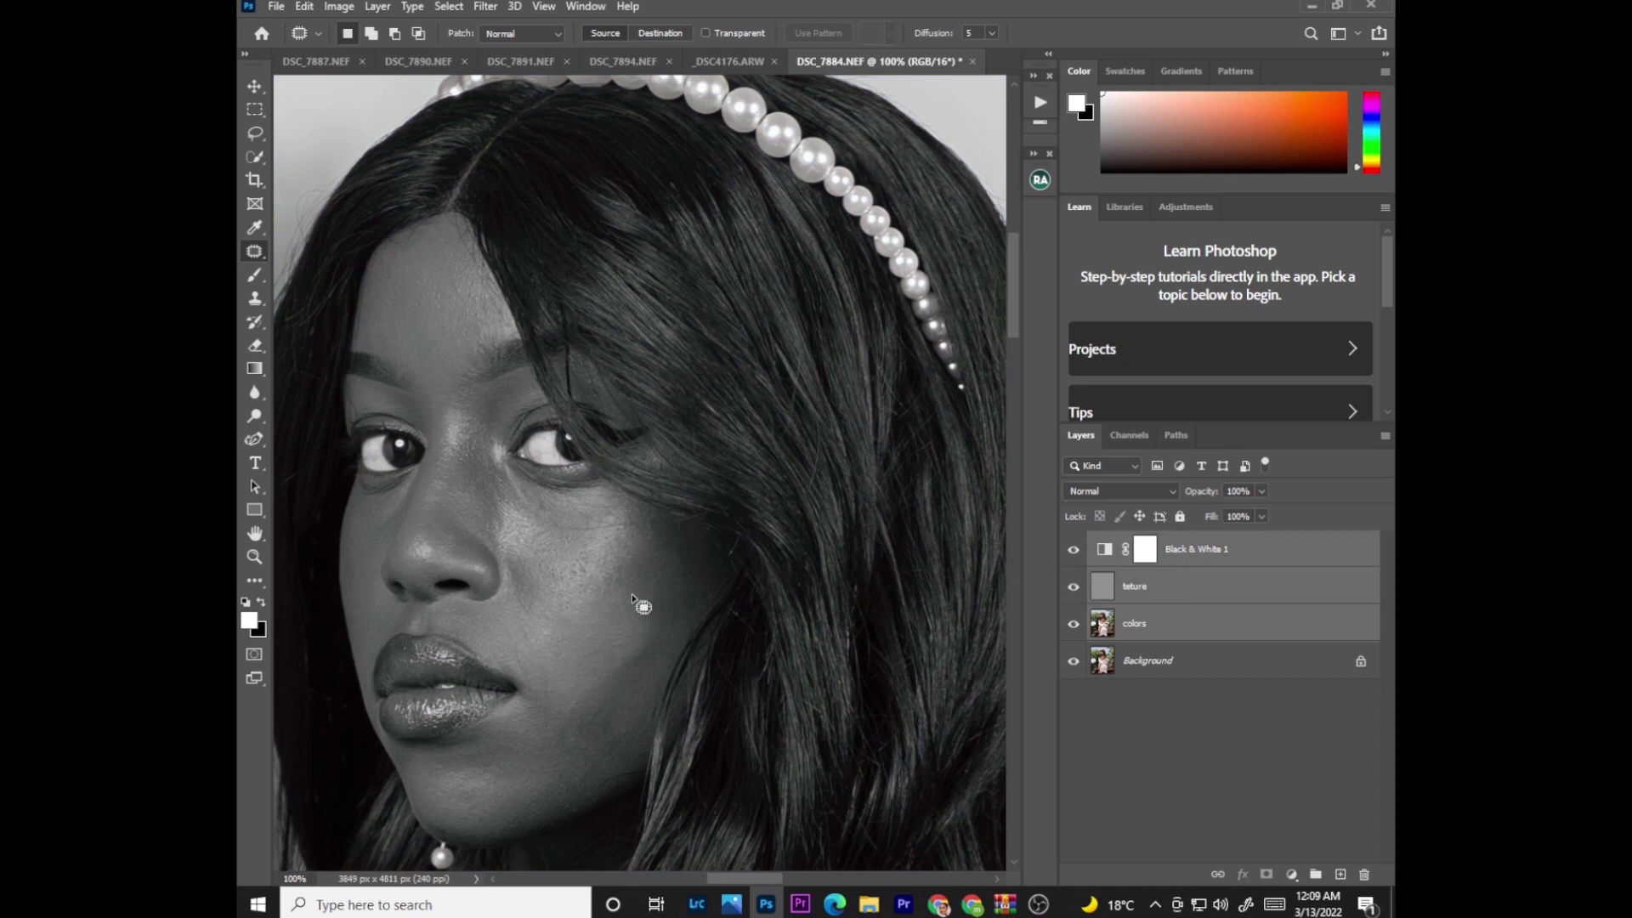
key("ctrl+g")
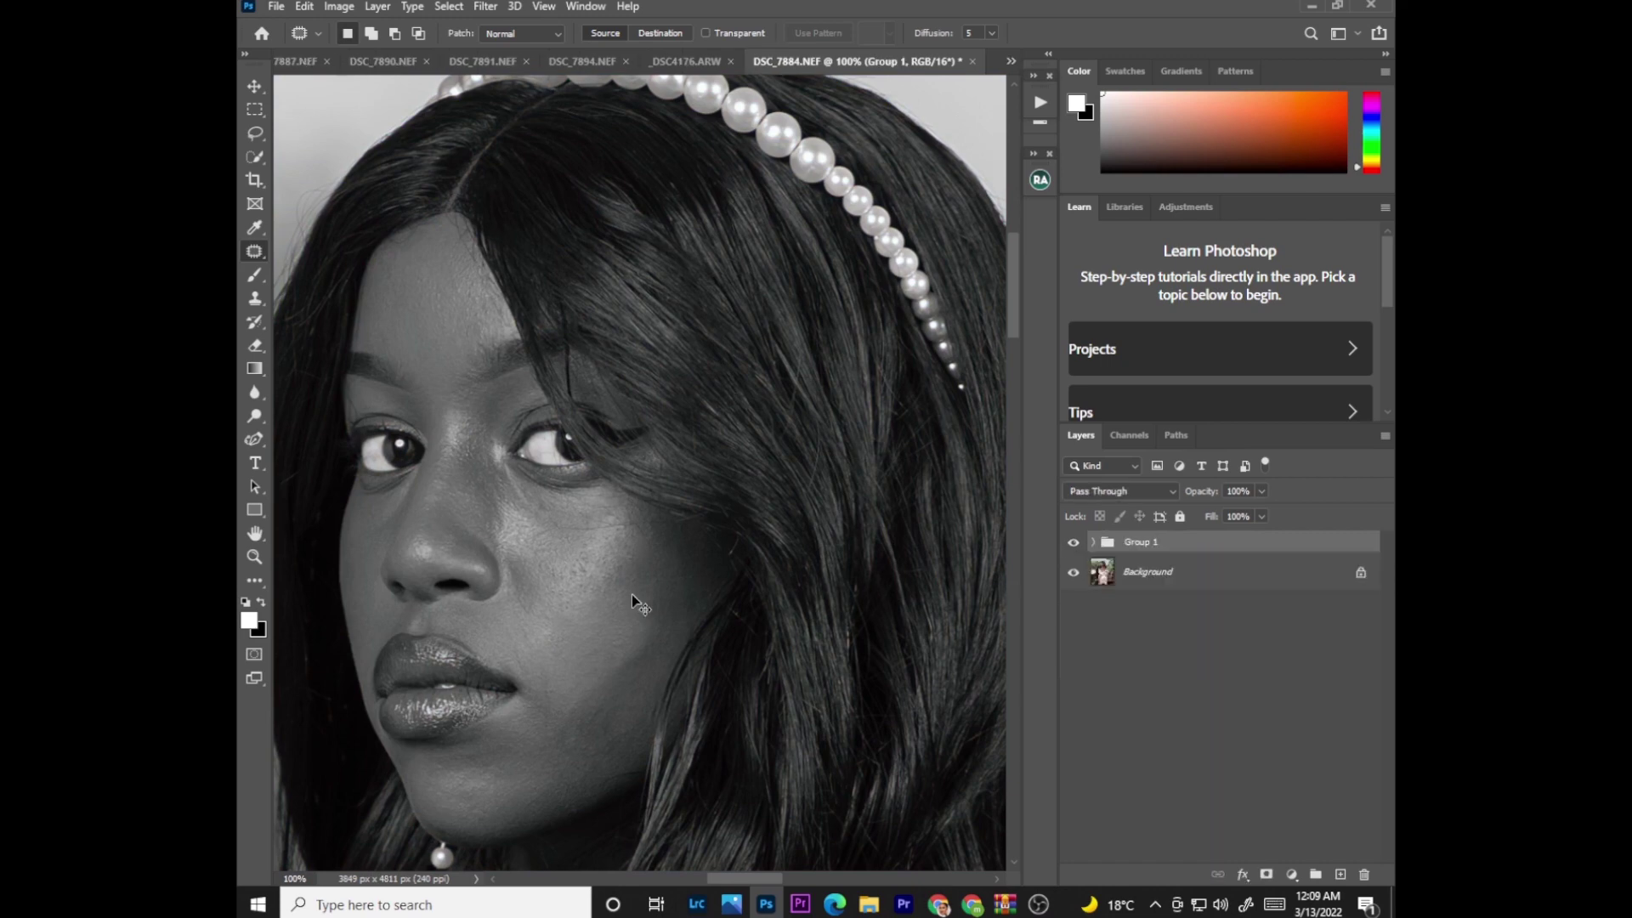
Step: Compare the face with and without the grouped retouching in black and white
left_click(1073, 543)
left_click(1073, 542)
left_click(1073, 542)
left_click(1073, 542)
left_click(1074, 542)
left_click(1074, 542)
left_click(1073, 542)
Step: Expand the layer group, hide Black & White 1, and compare the face before and after retouching in colour
left_click(1093, 541)
left_click(1073, 542)
left_click(1074, 571)
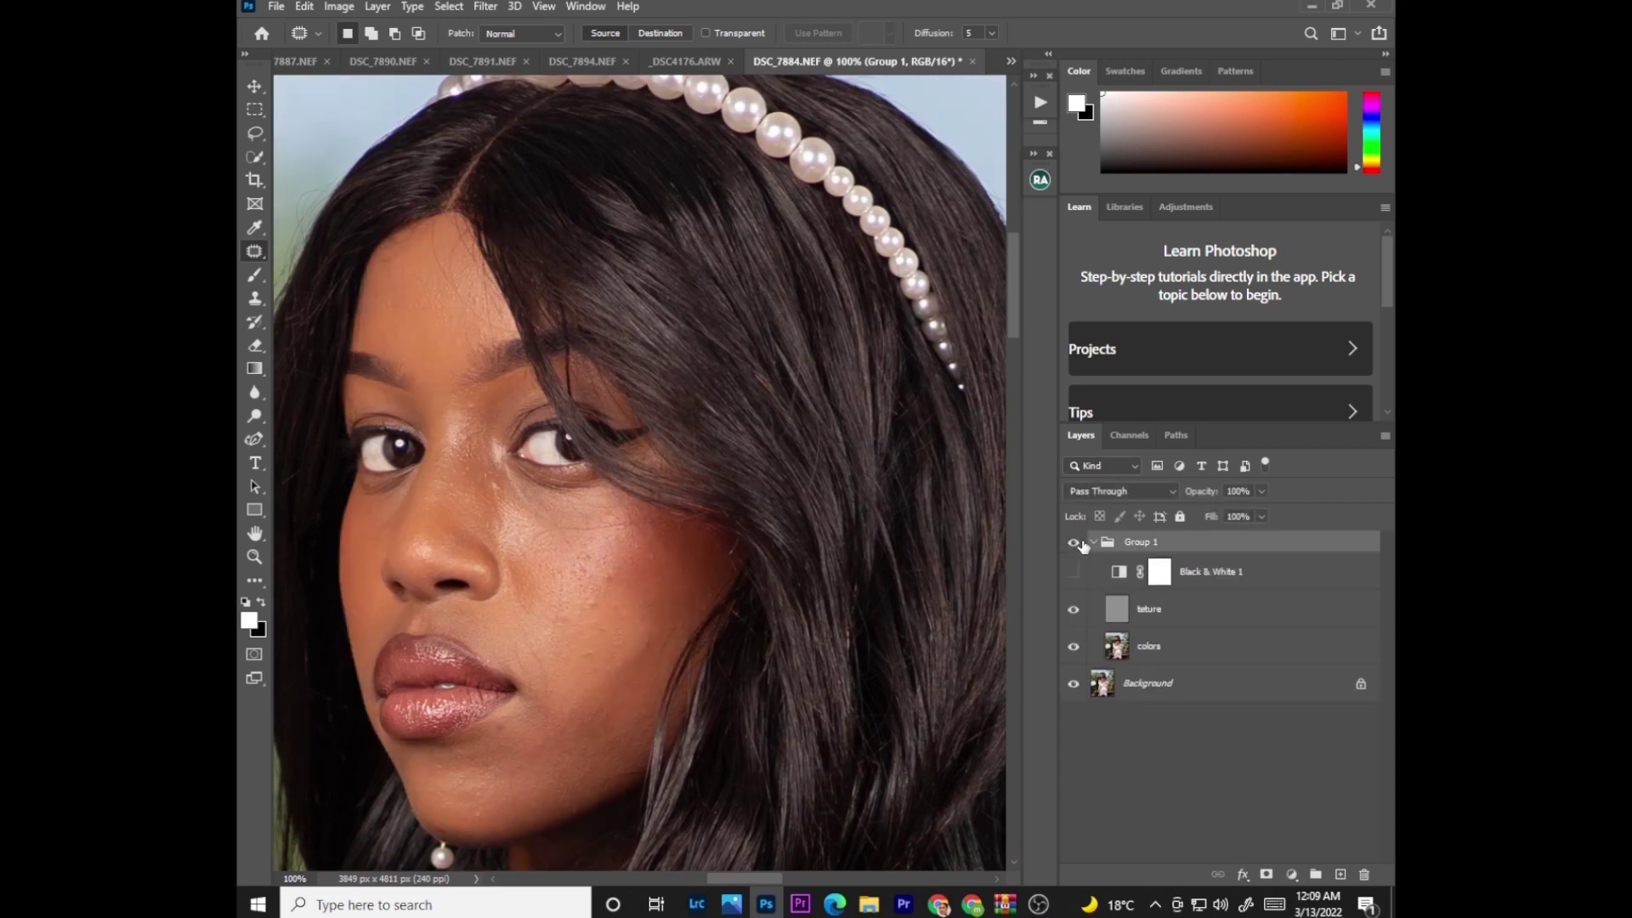
left_click(1081, 544)
left_click(1074, 551)
left_click(1075, 548)
left_click(1095, 541)
left_click(1095, 541)
Step: Select the colors layer and set up the Mixer Brush at size 50 for the forehead skin
left_click(1148, 650)
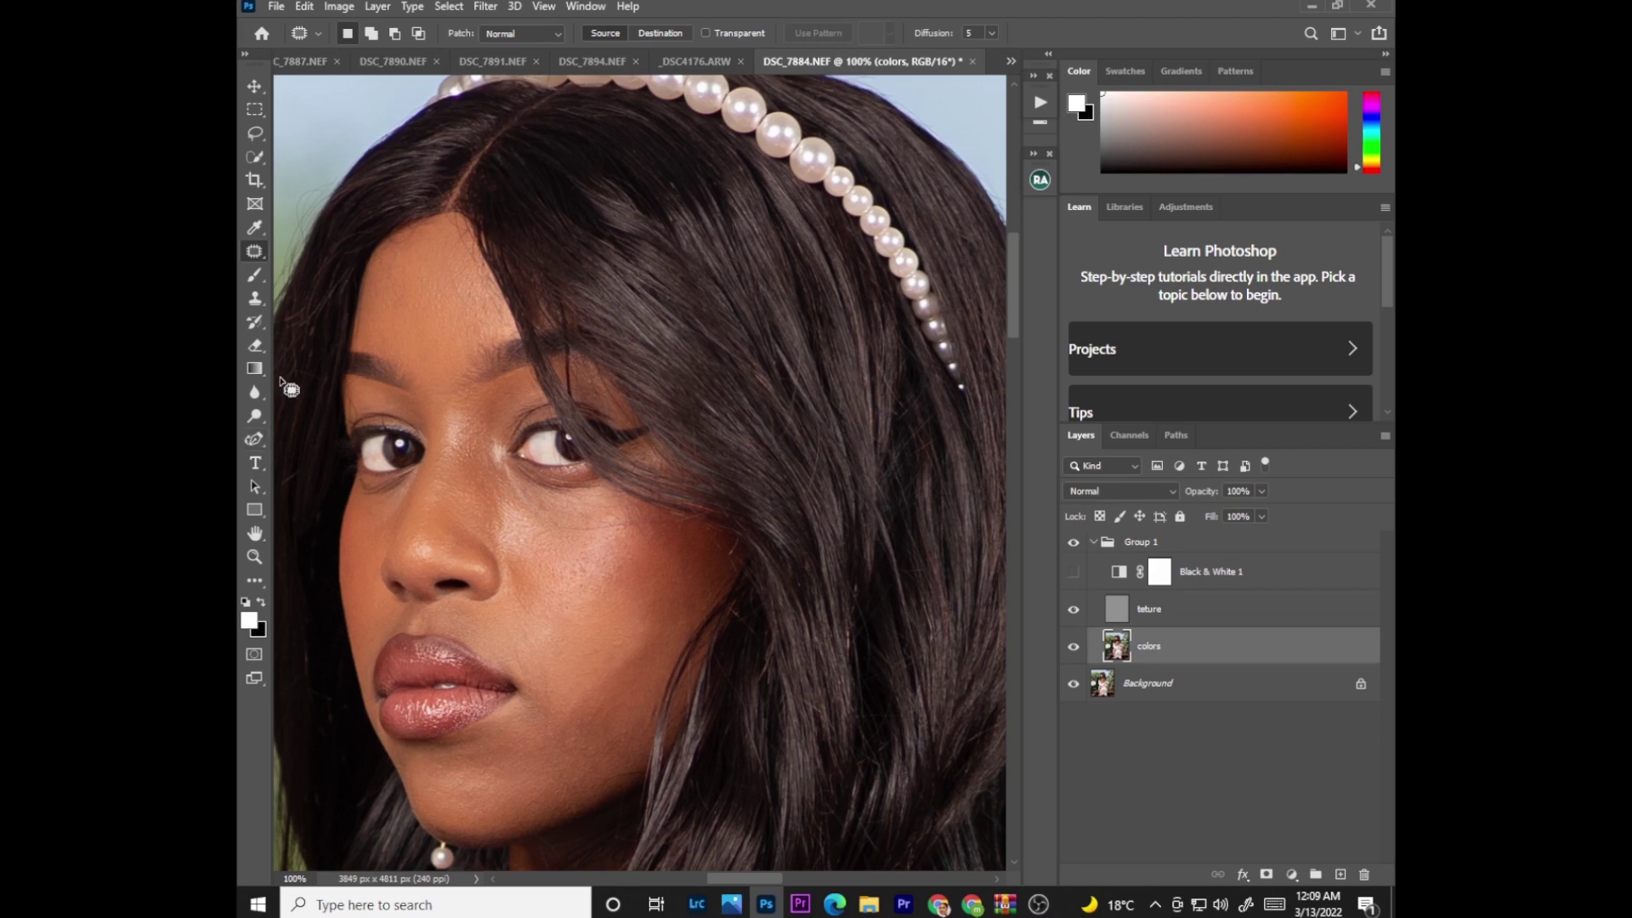
left_click(255, 275)
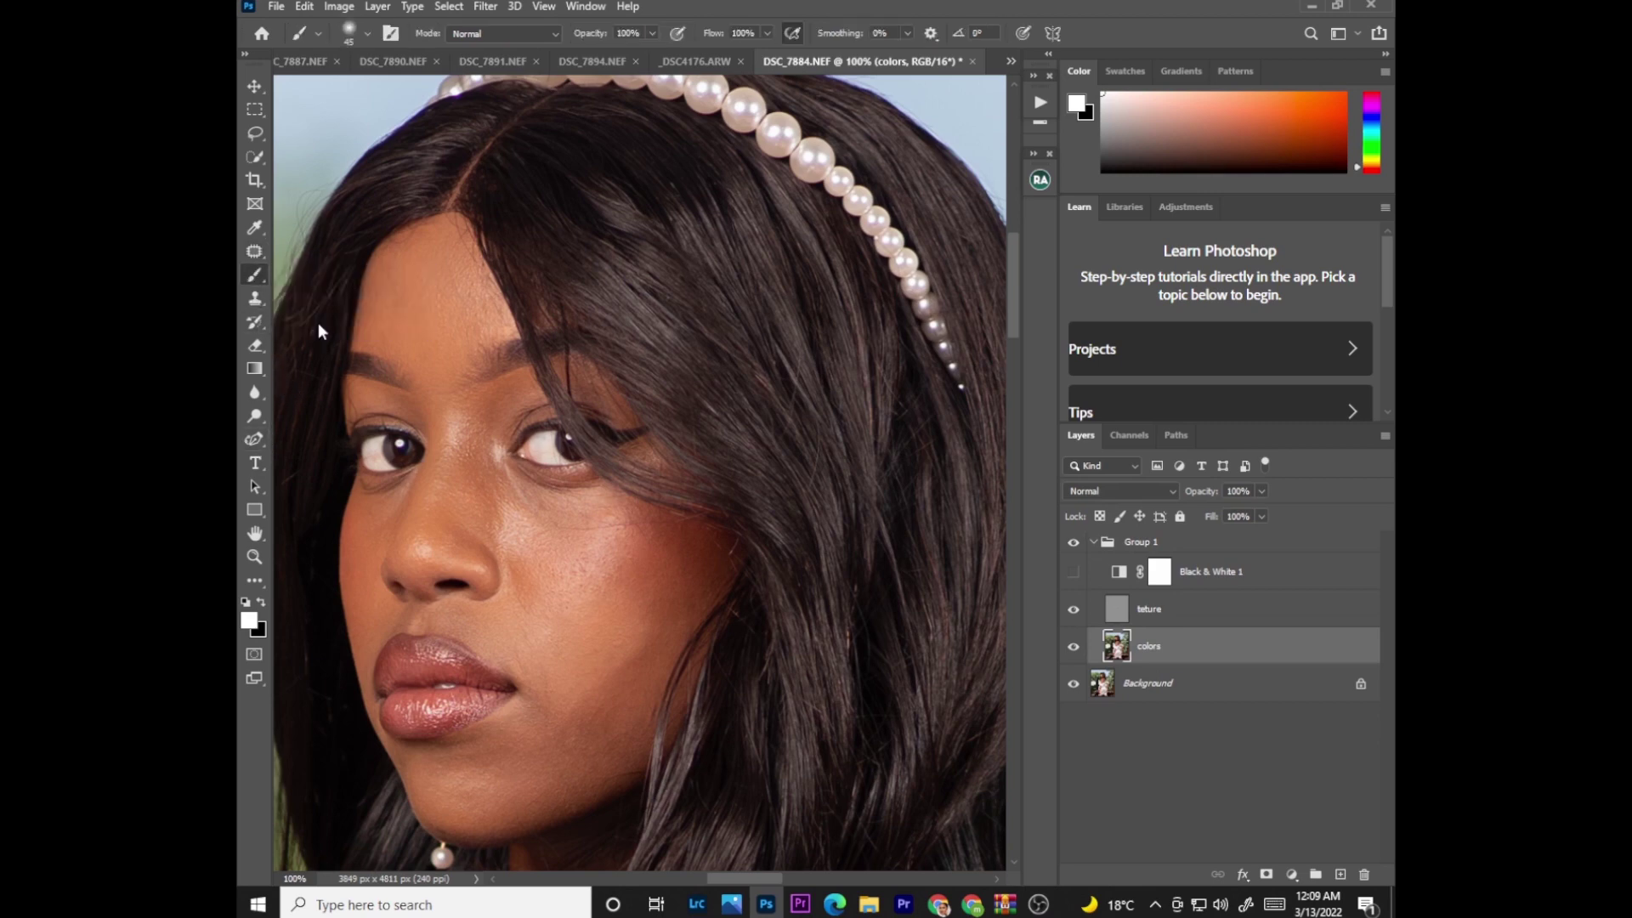
key("shift+b")
key("ctrl+plus")
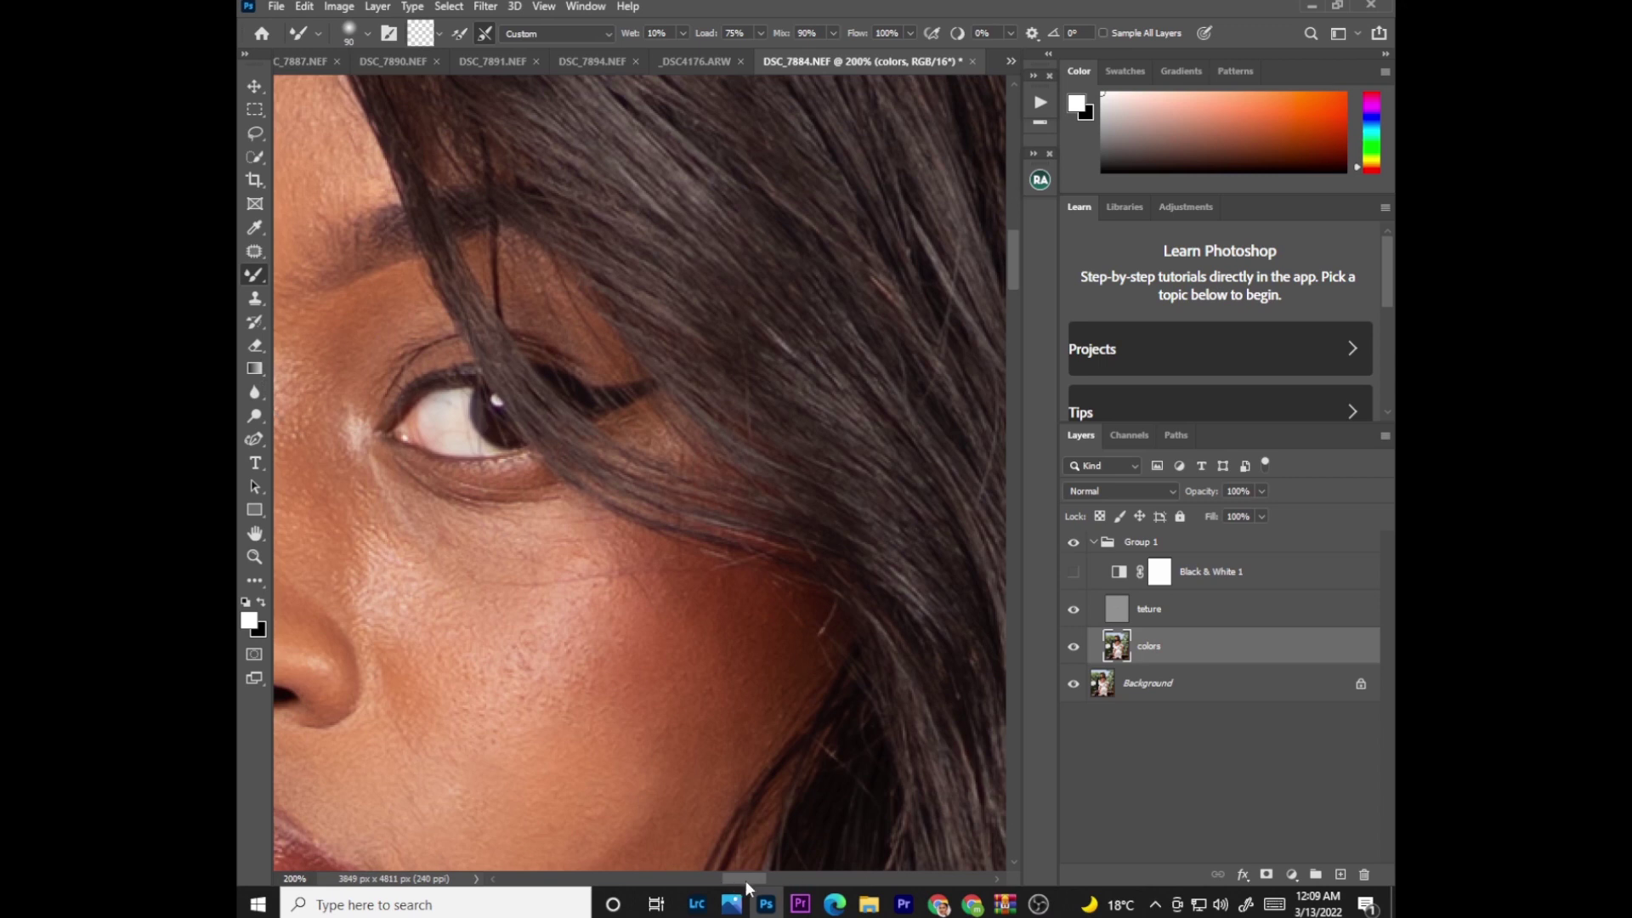
left_click_drag(744, 878, 711, 877)
left_click_drag(1016, 282, 1012, 265)
key("bracketleft")
key("bracketleft")
key("bracketleft")
key("bracketleft")
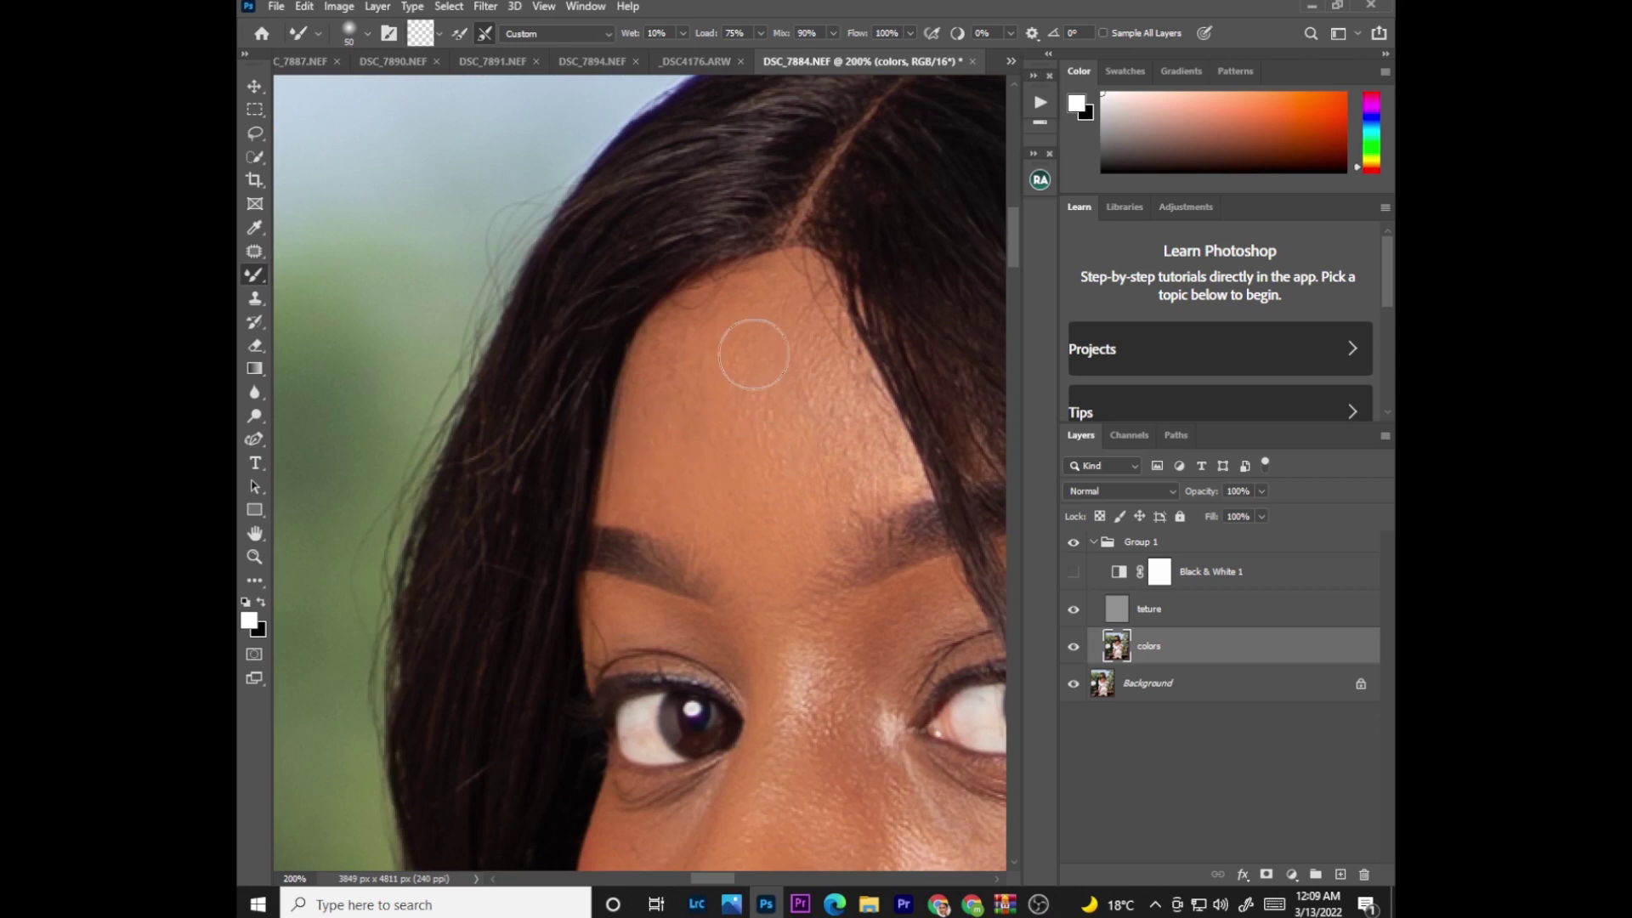
Step: Show Black & White 1 and blend the uneven facial tones using the Mixer Brush at sizes 50 and 90
key("ctrl+minus")
key("ctrl+minus")
key("ctrl+minus")
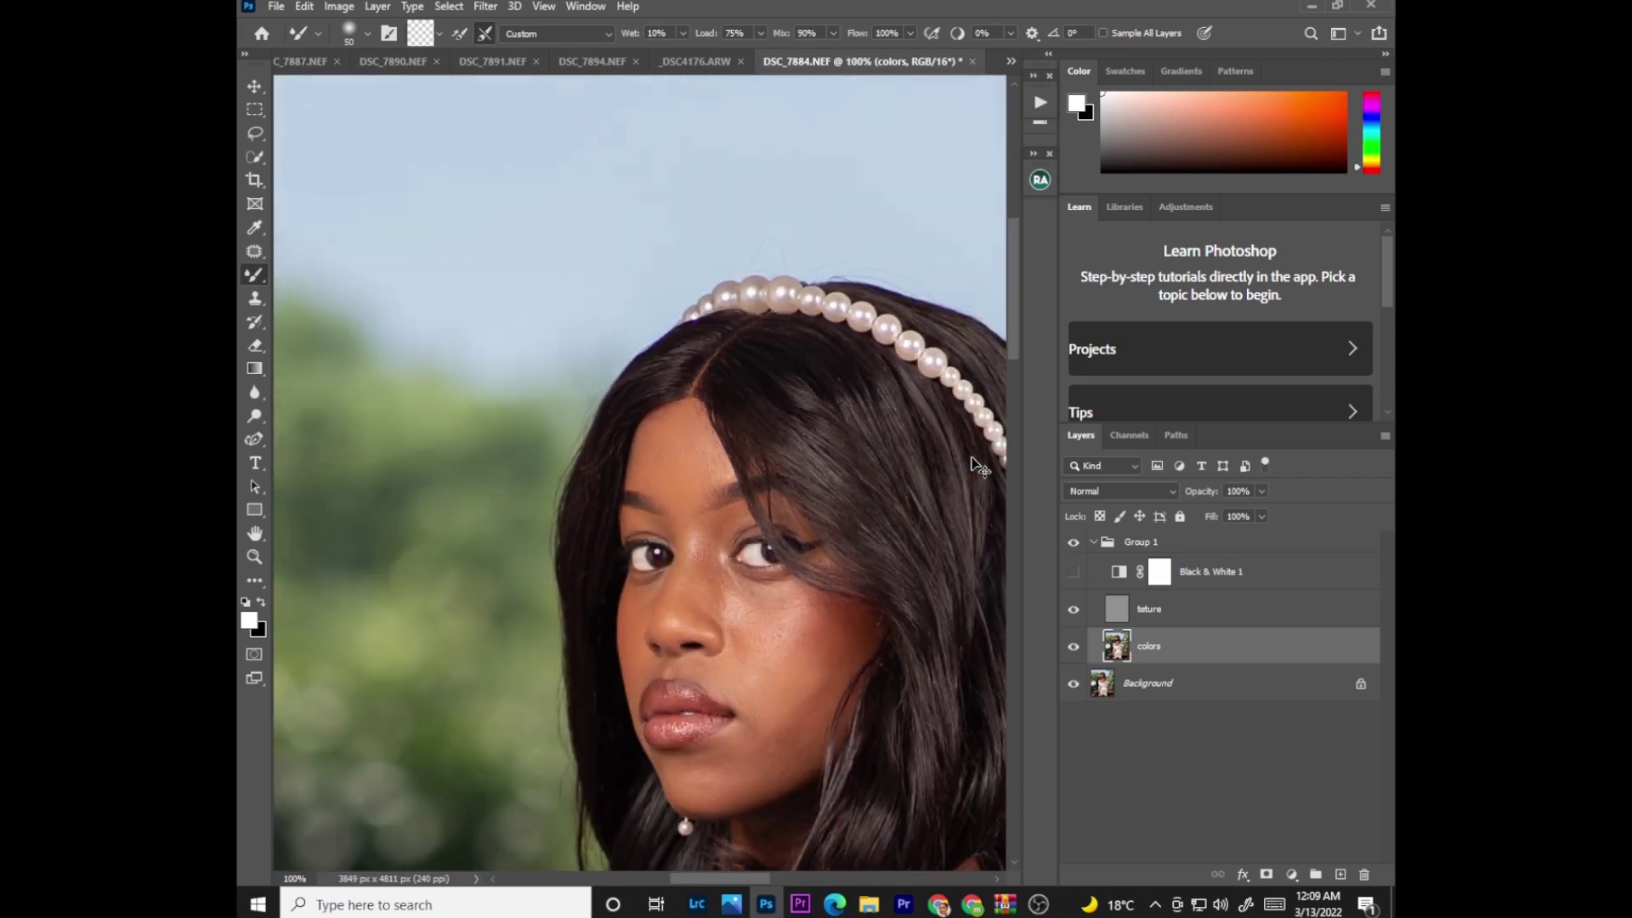
key("ctrl+plus")
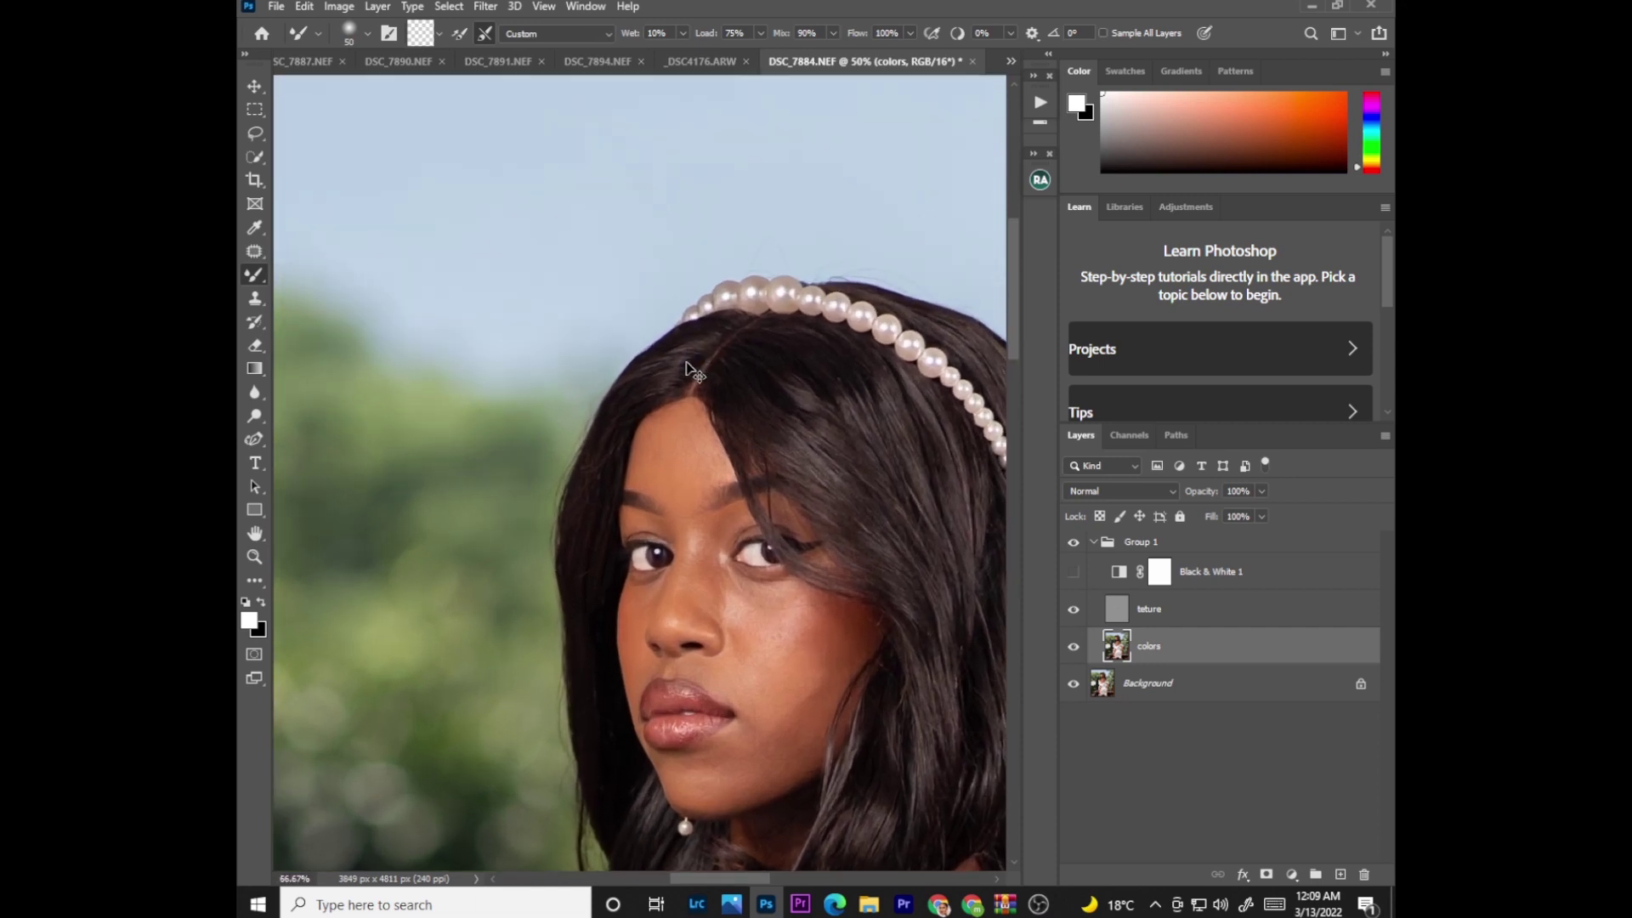
scroll(1014, 320, "down", 3)
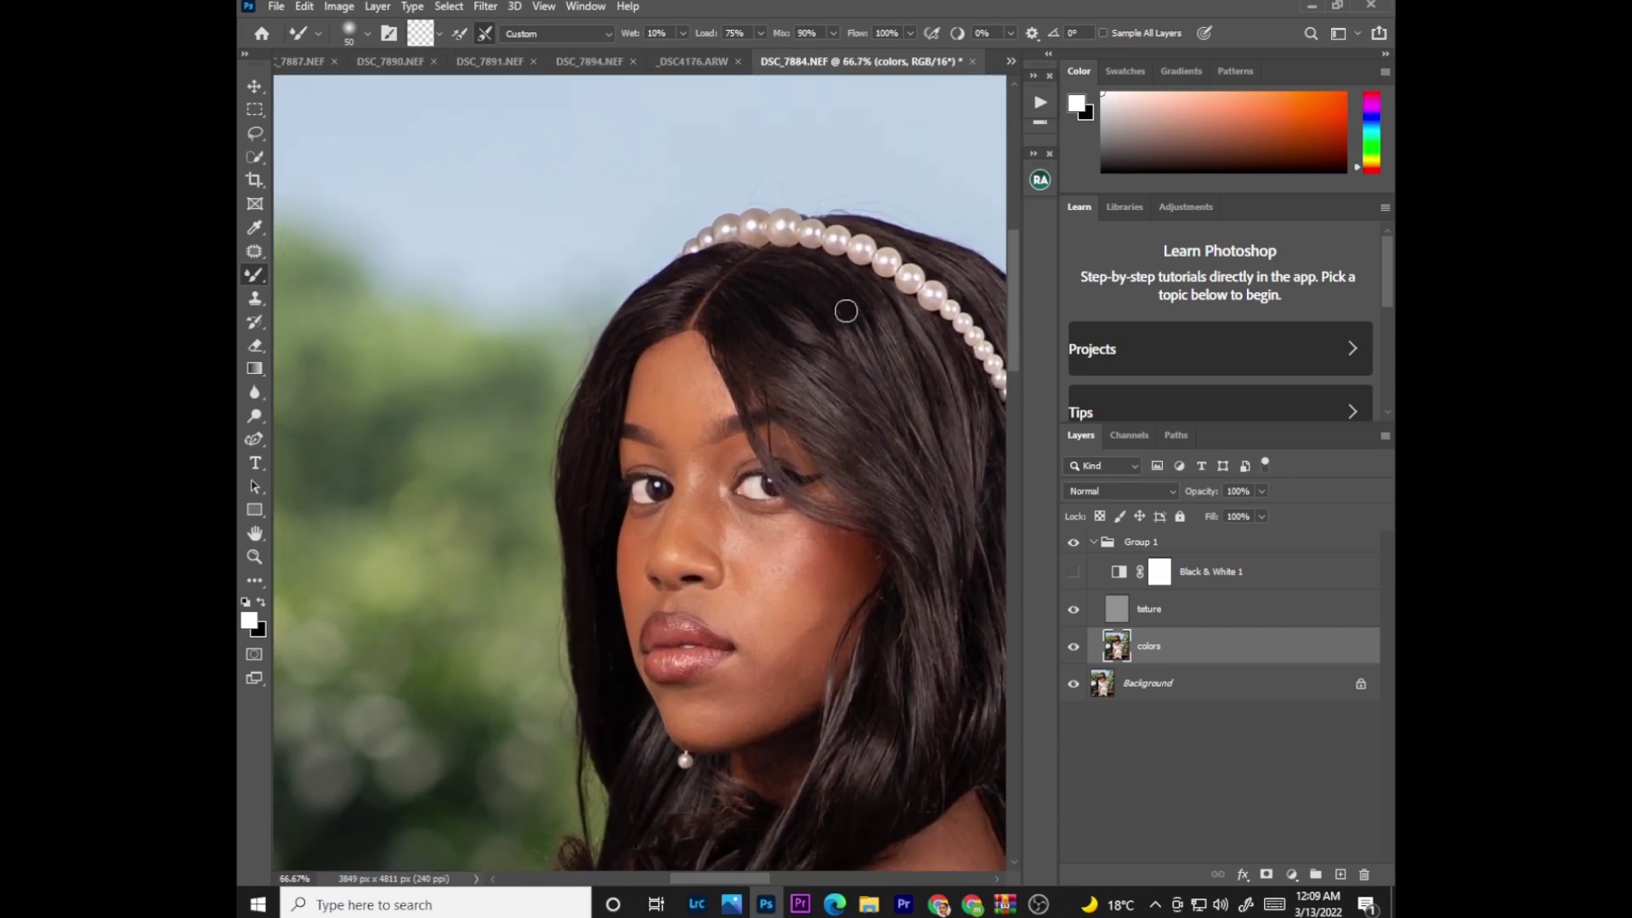
left_click(1073, 571)
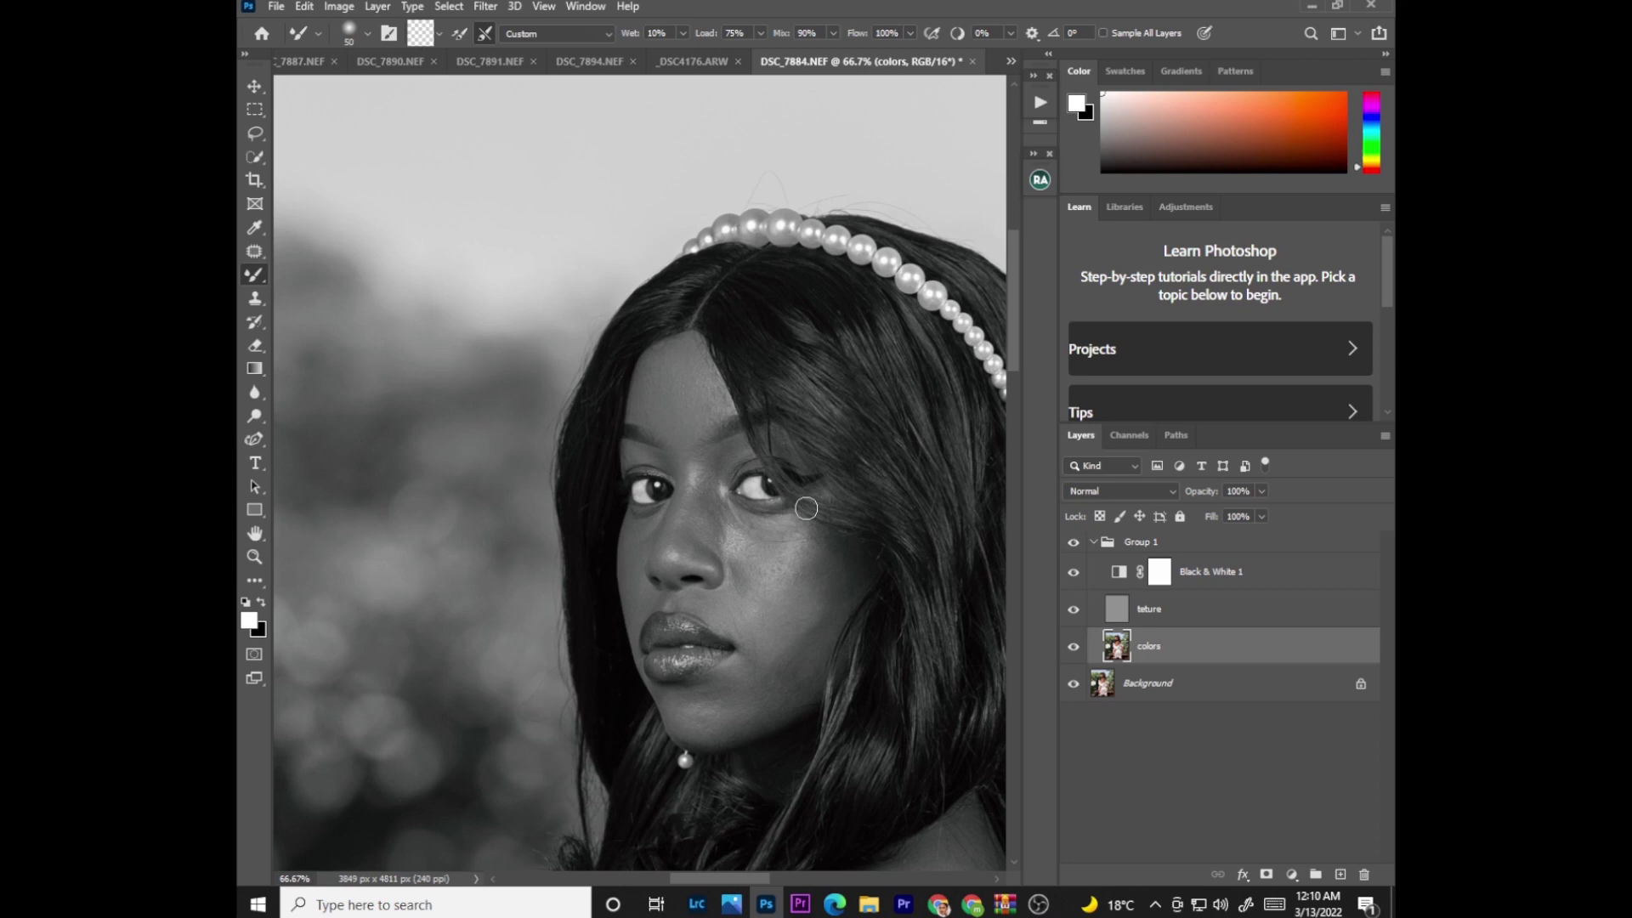
key("bracketright")
key("bracketright")
key("bracketright")
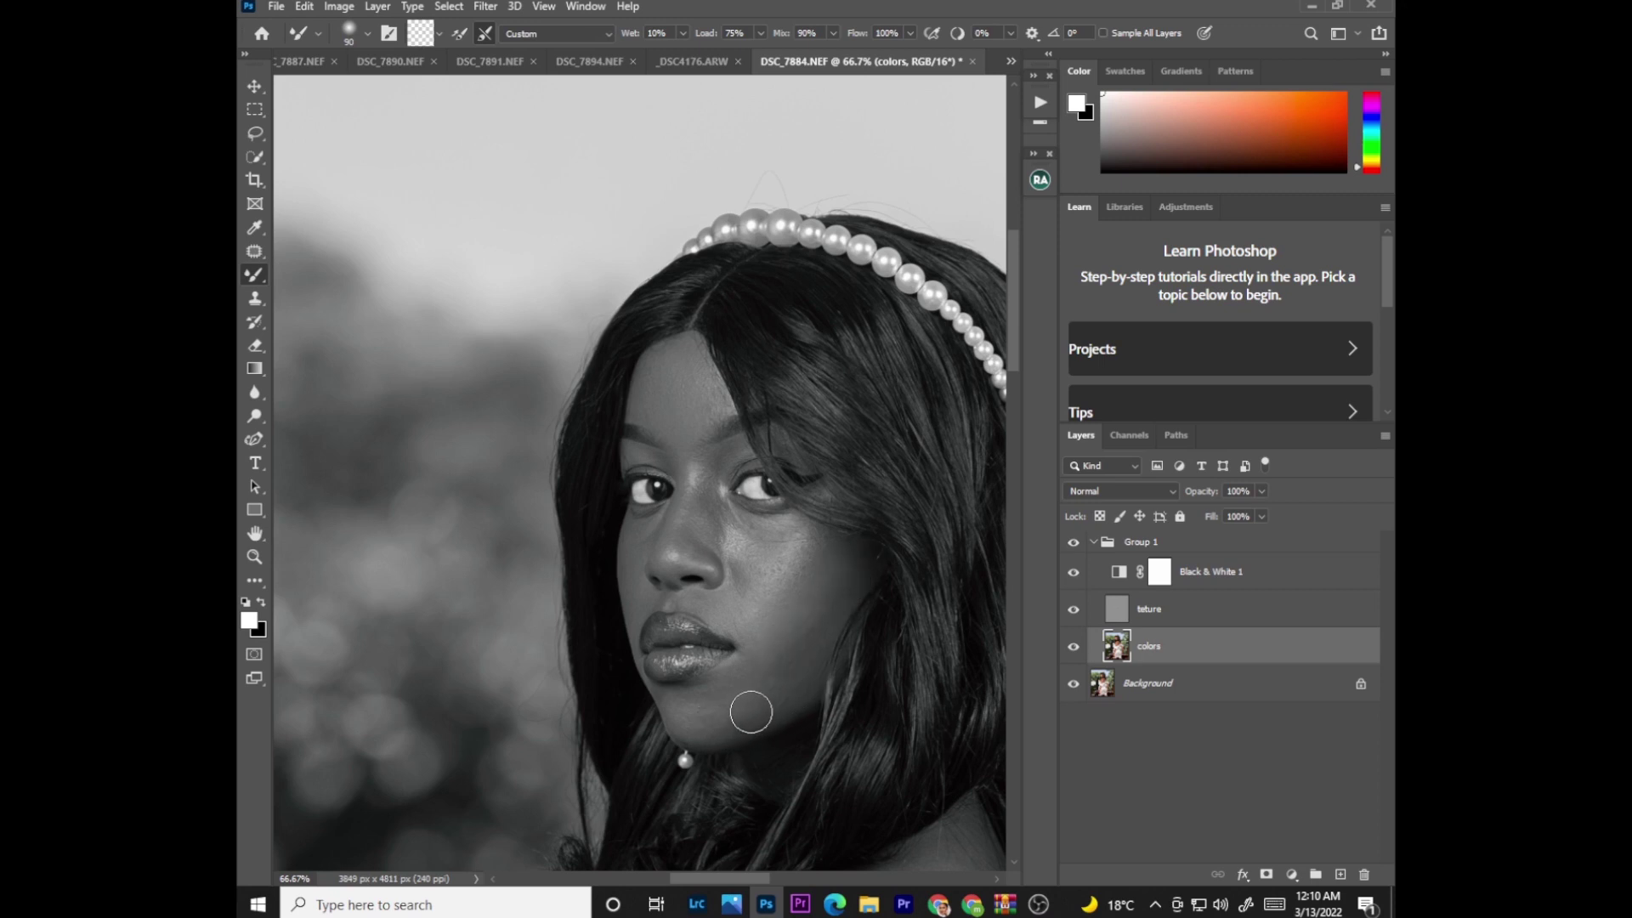
Step: Rotate the canvas view to 162° and blend the under-eye and cheek tones with the Mixer Brush, including at size 50
key("r")
left_click_drag(739, 403, 510, 207)
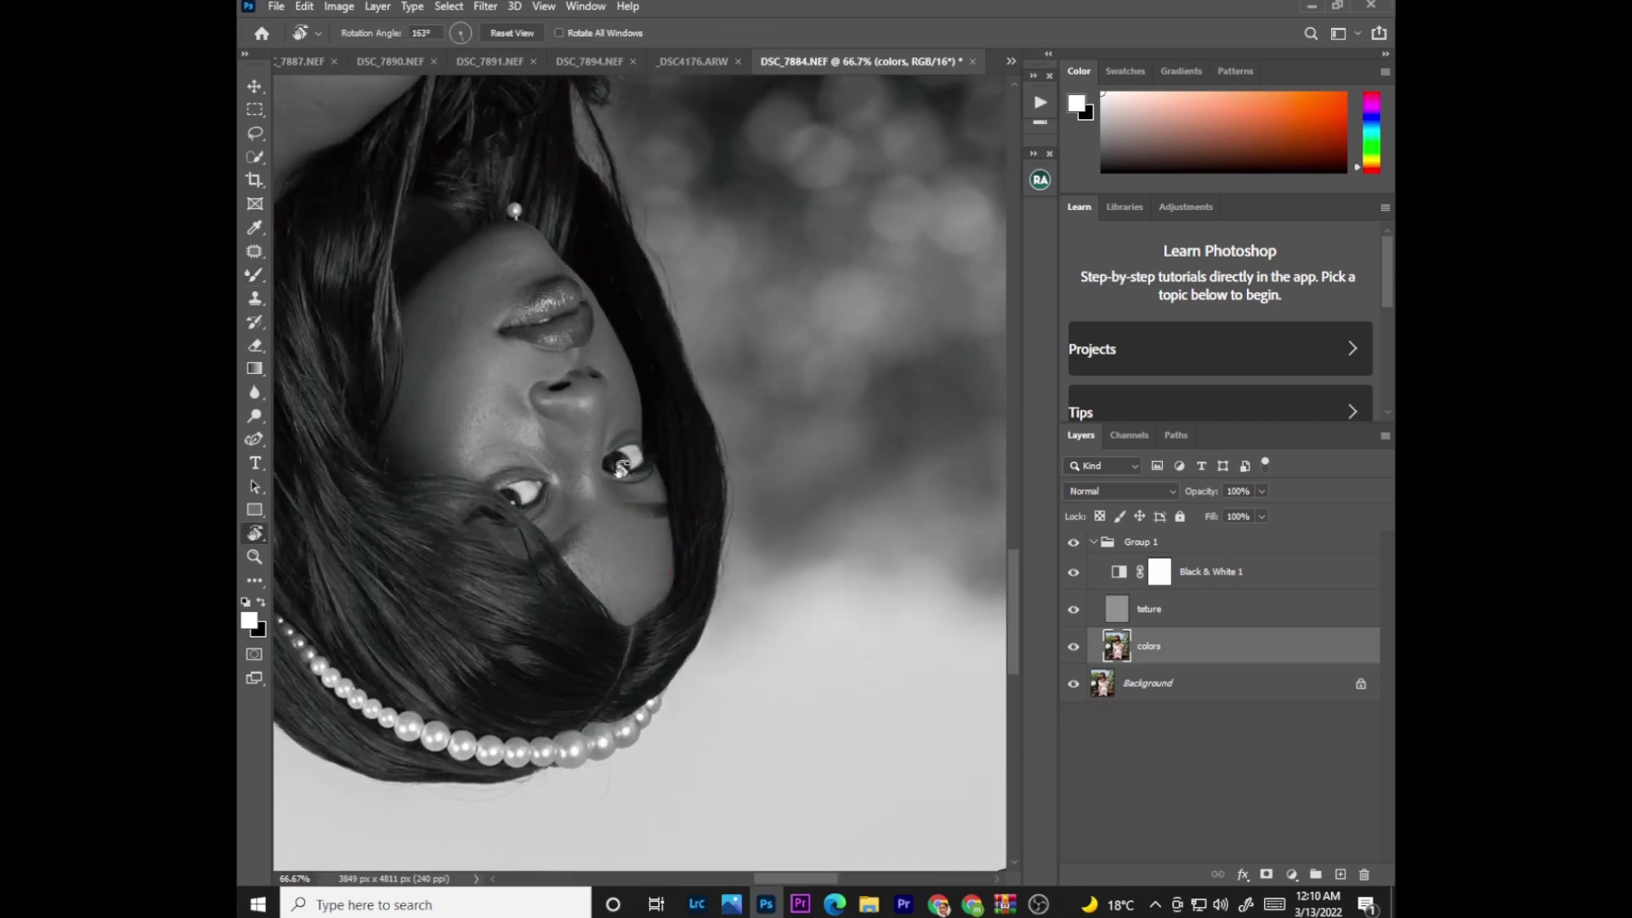
right_click(254, 274)
left_click(357, 329)
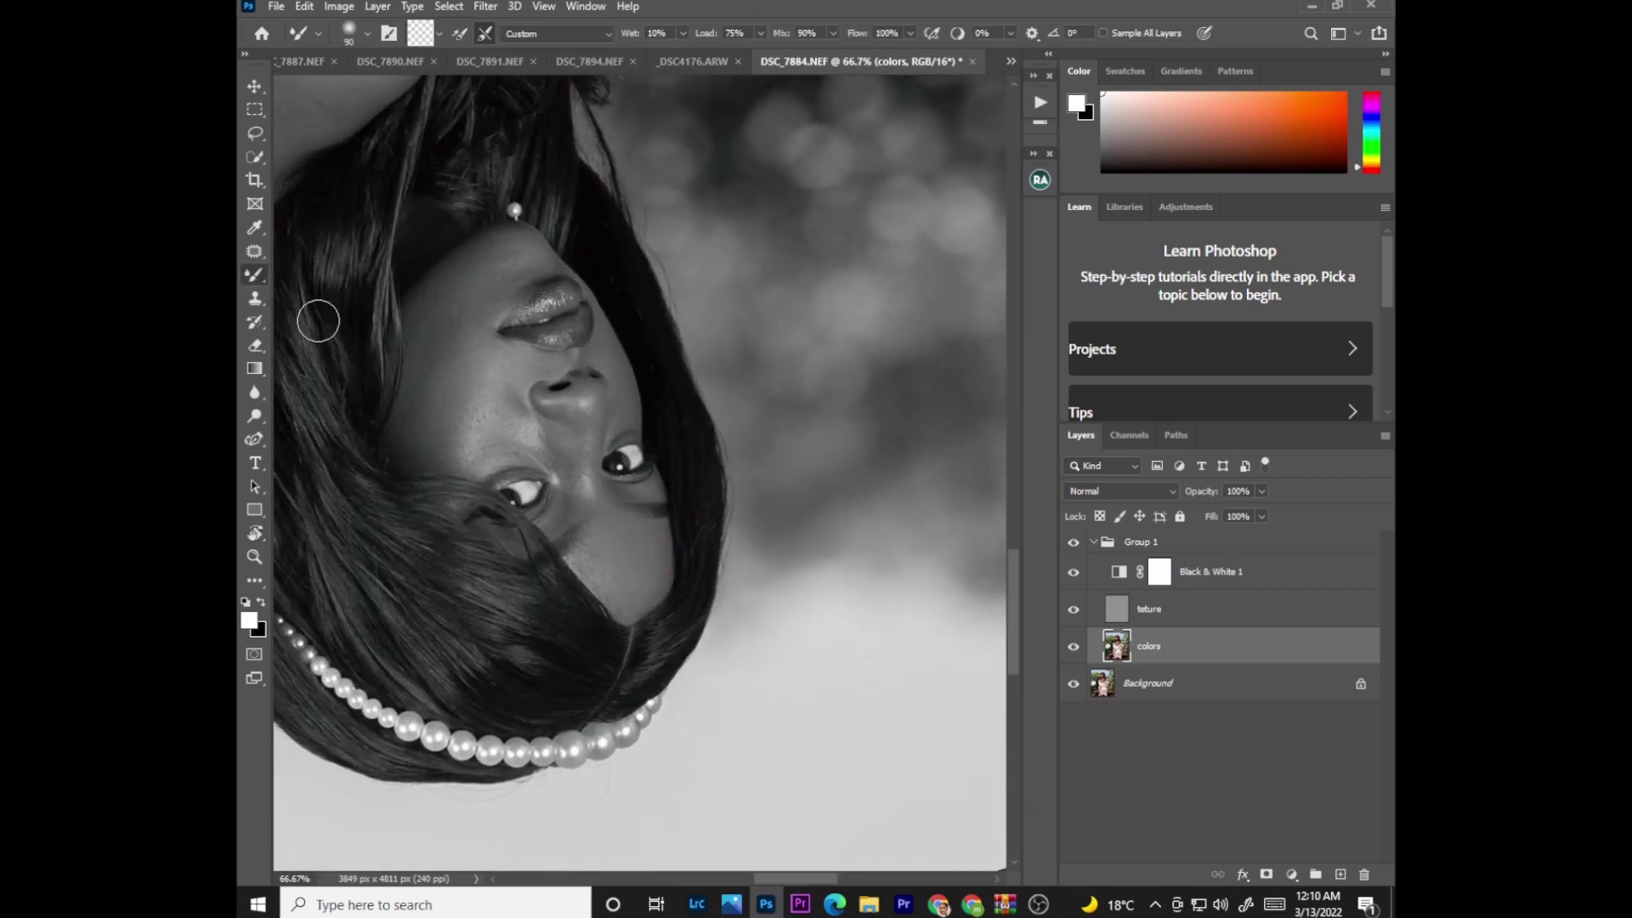
key("bracketleft")
key("bracketleft")
key("bracketleft")
key("bracketleft")
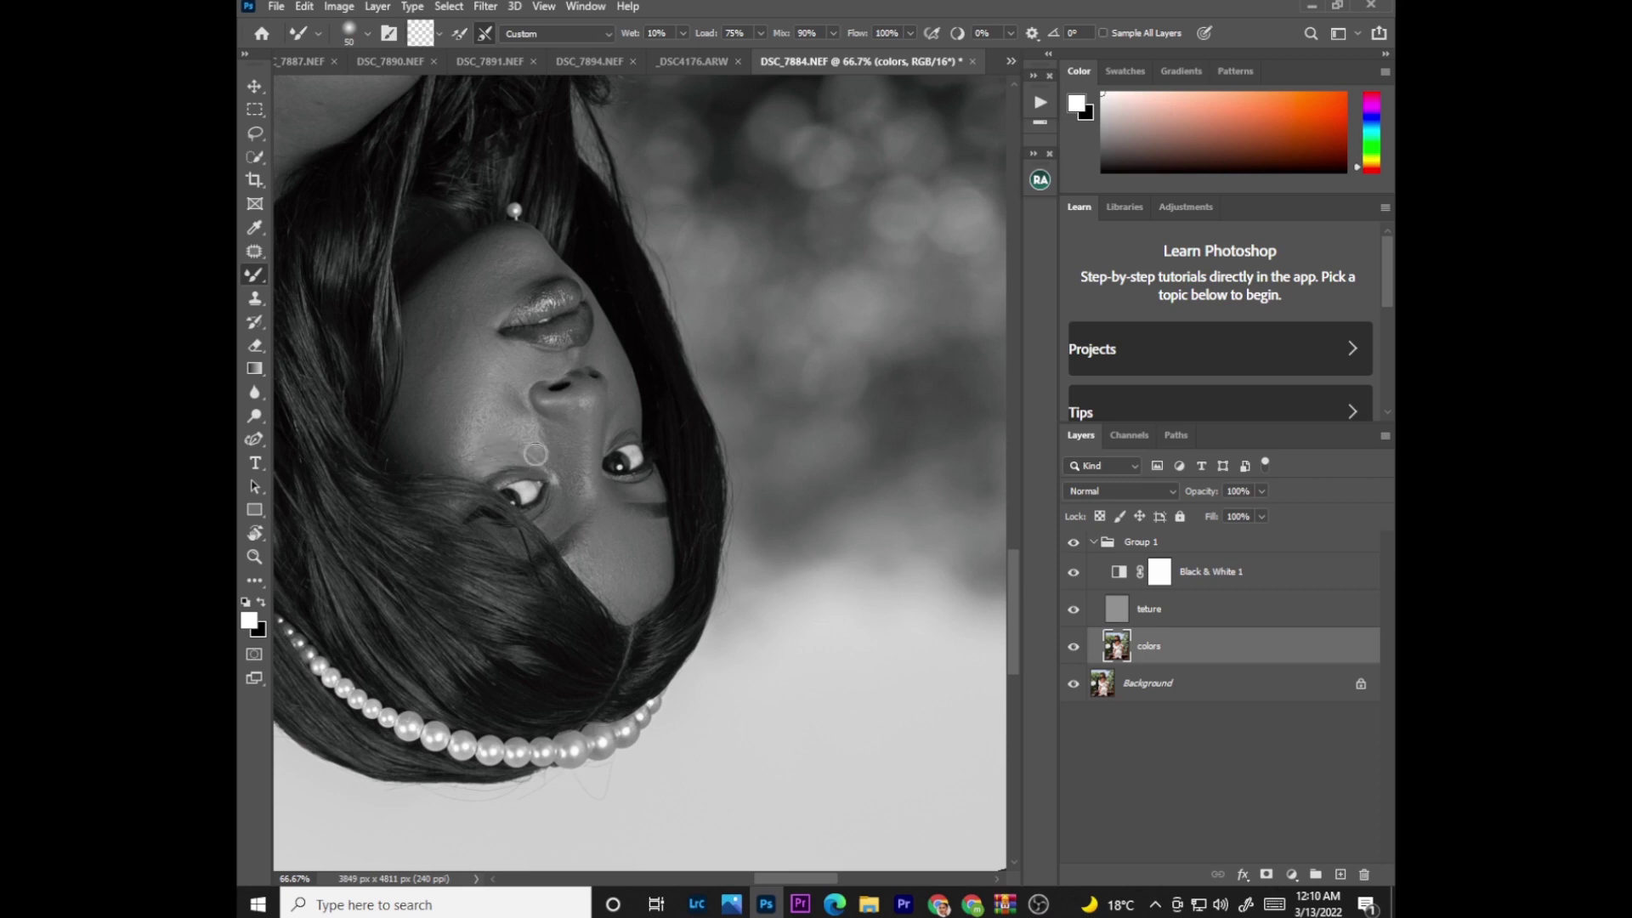
key("bracketright")
key("bracketright")
key("bracketright")
Step: Review the whole portrait with the Black & White 1 adjustment hidden and shown, keeping the Mixer Brush active
left_click(255, 181)
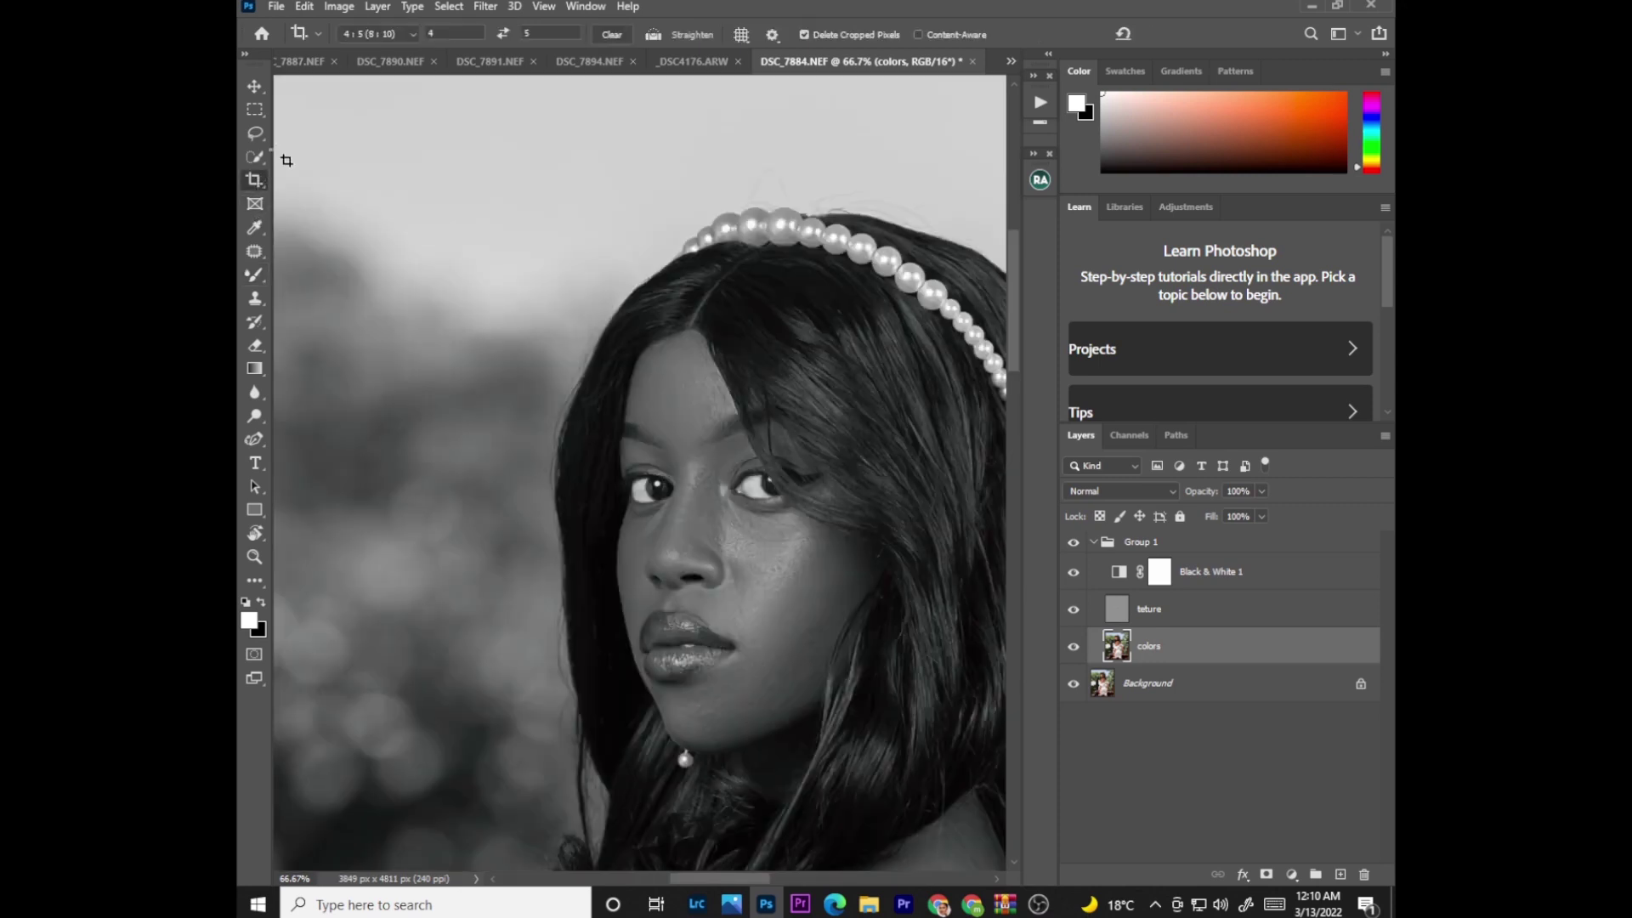
key("ctrl+minus")
key("ctrl+minus")
key("ctrl+minus")
key("ctrl+minus")
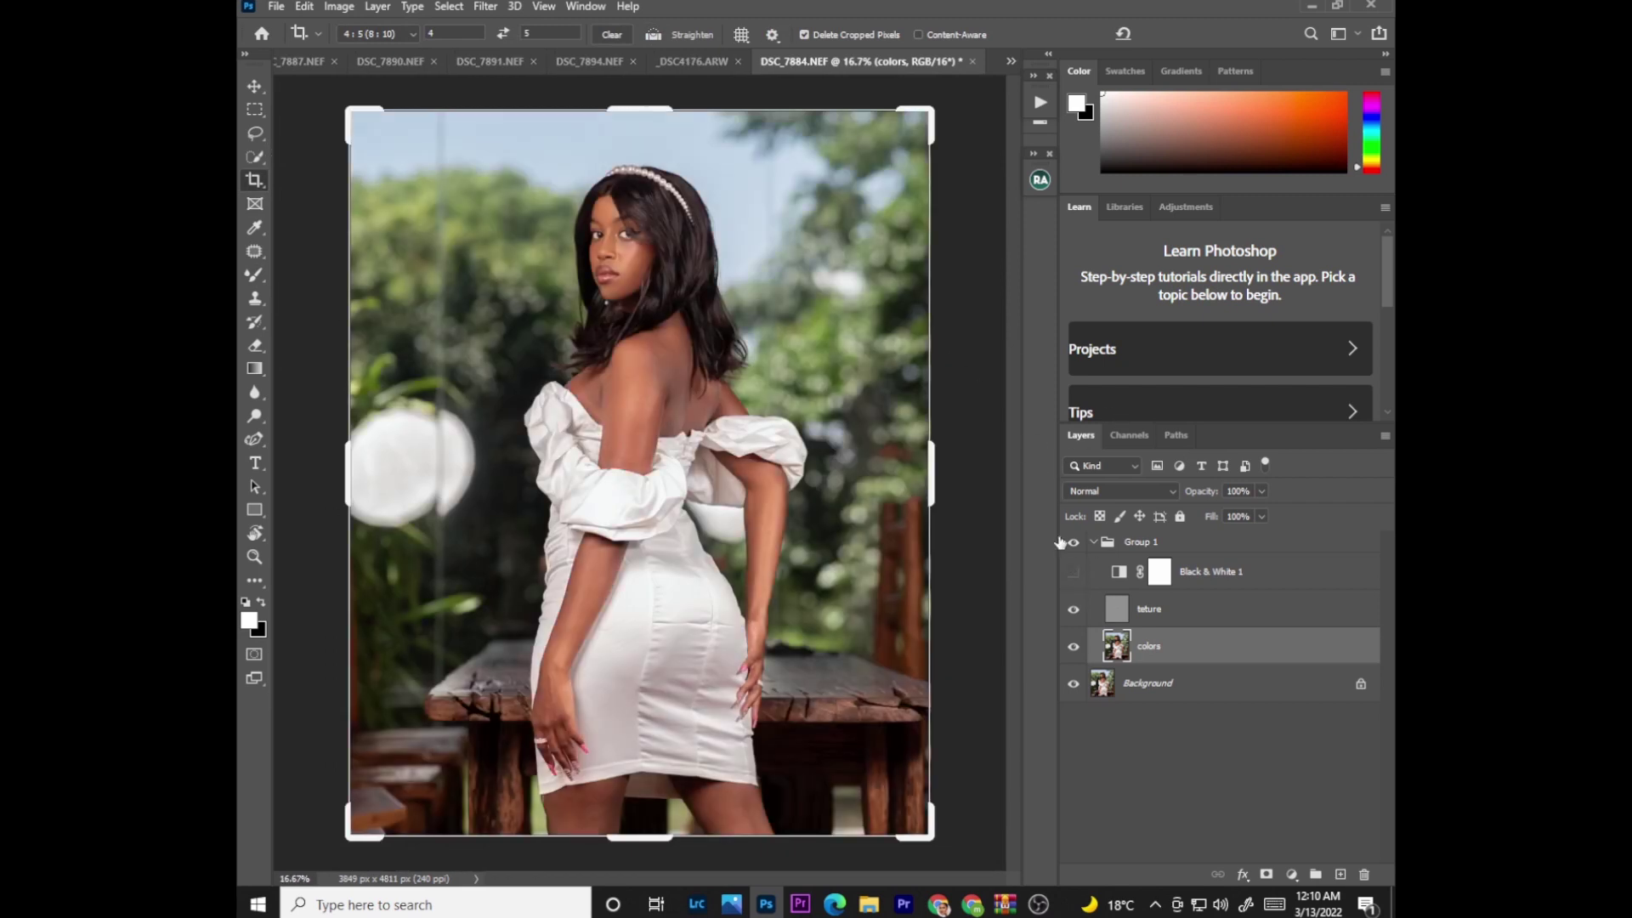
left_click(255, 273)
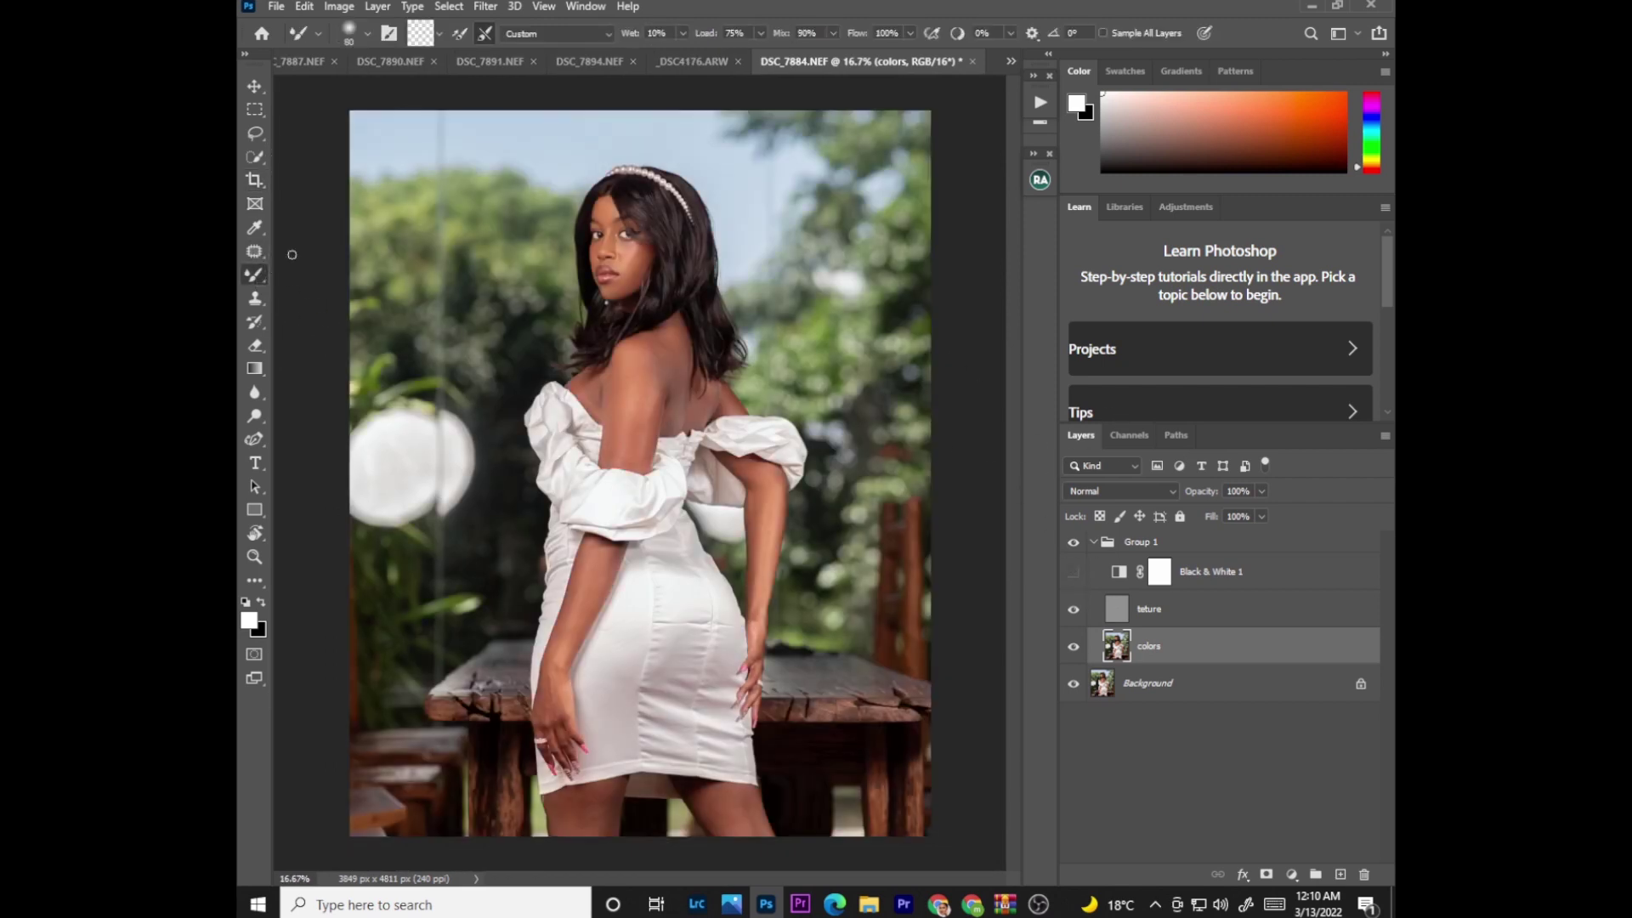
left_click(1077, 573)
left_click(1076, 584)
left_click(1076, 586)
left_click(1077, 588)
Step: Show Black & White 1 and blend the upper arm's tones using the Mixer Brush at size 175
key("ctrl+plus")
key("ctrl+plus")
key("ctrl+plus")
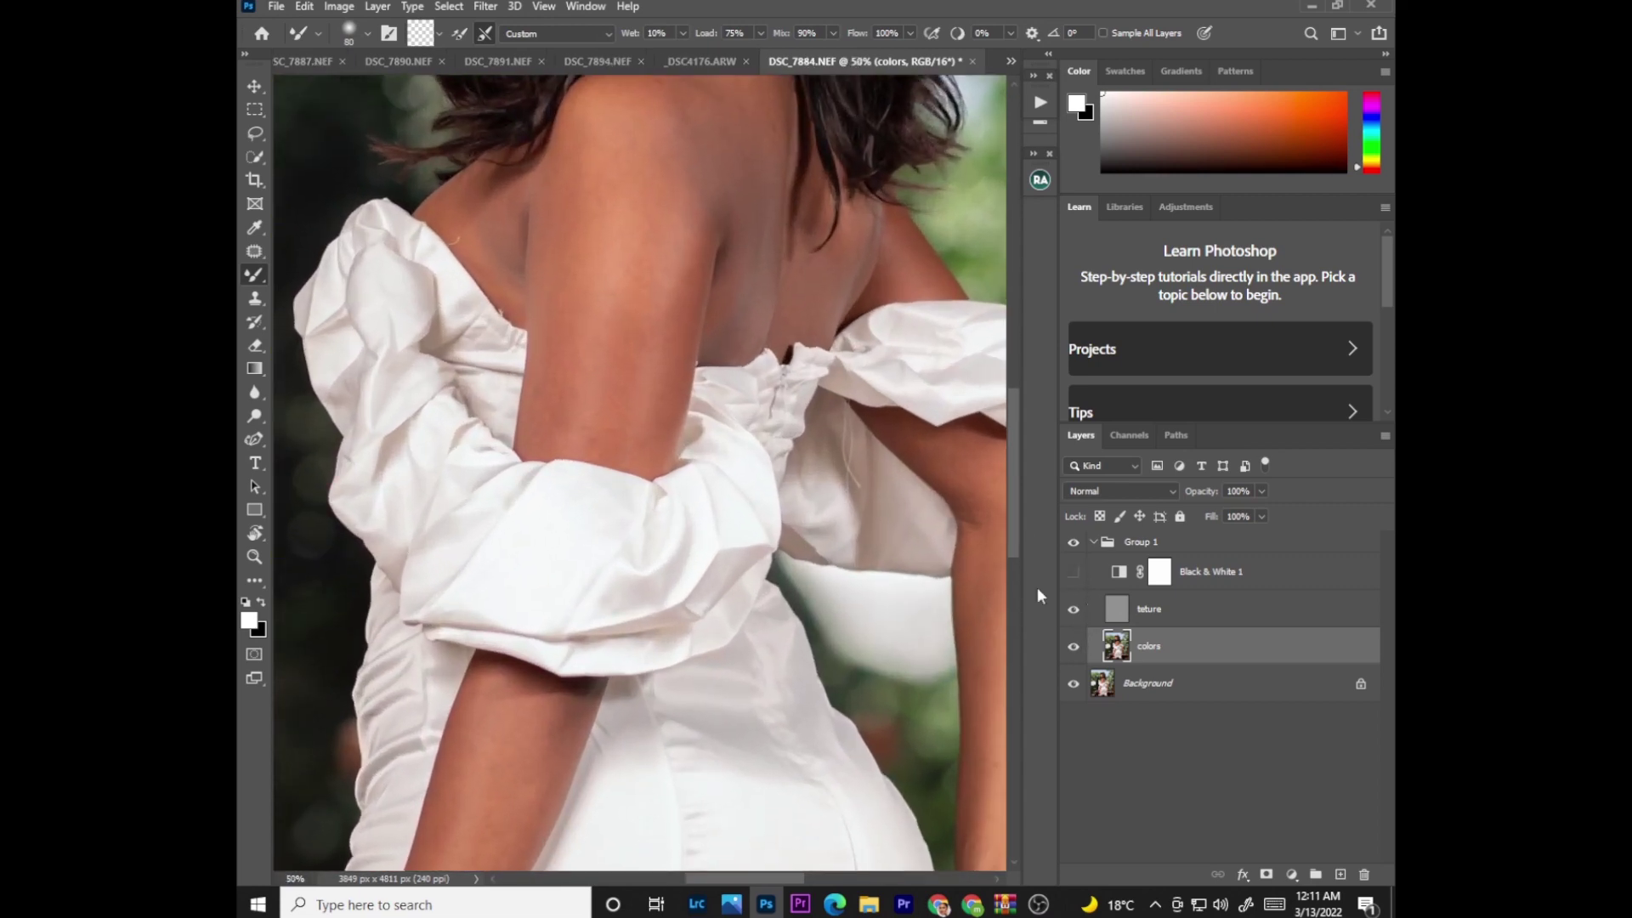
left_click_drag(1012, 495, 1013, 334)
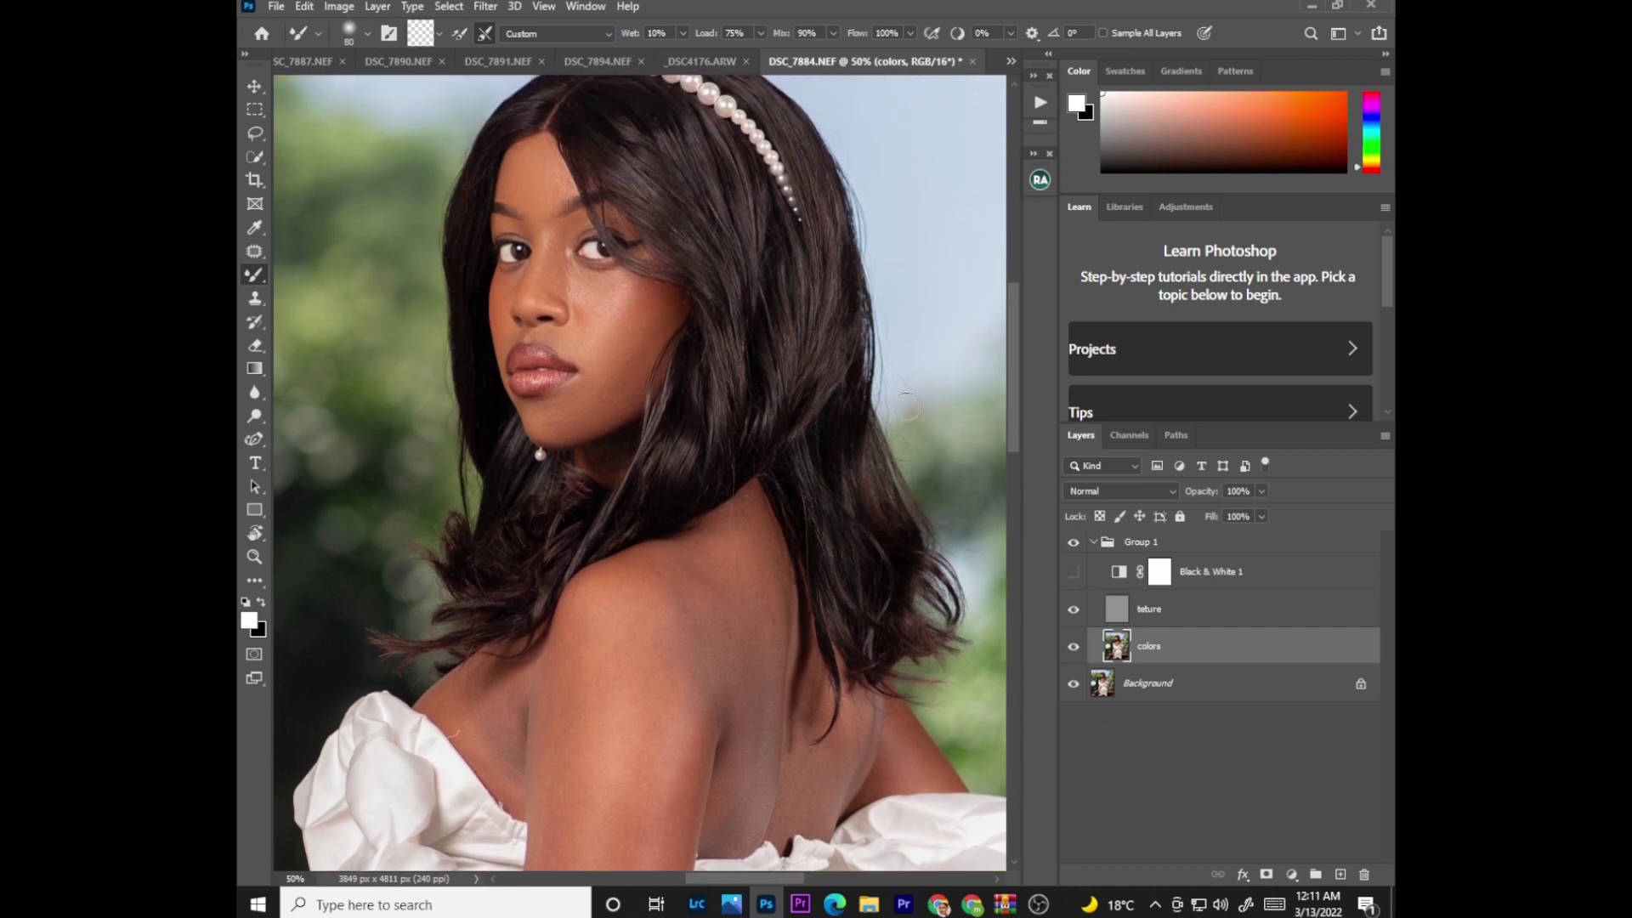
left_click_drag(260, 278, 312, 321)
scroll(598, 362, "down", 2)
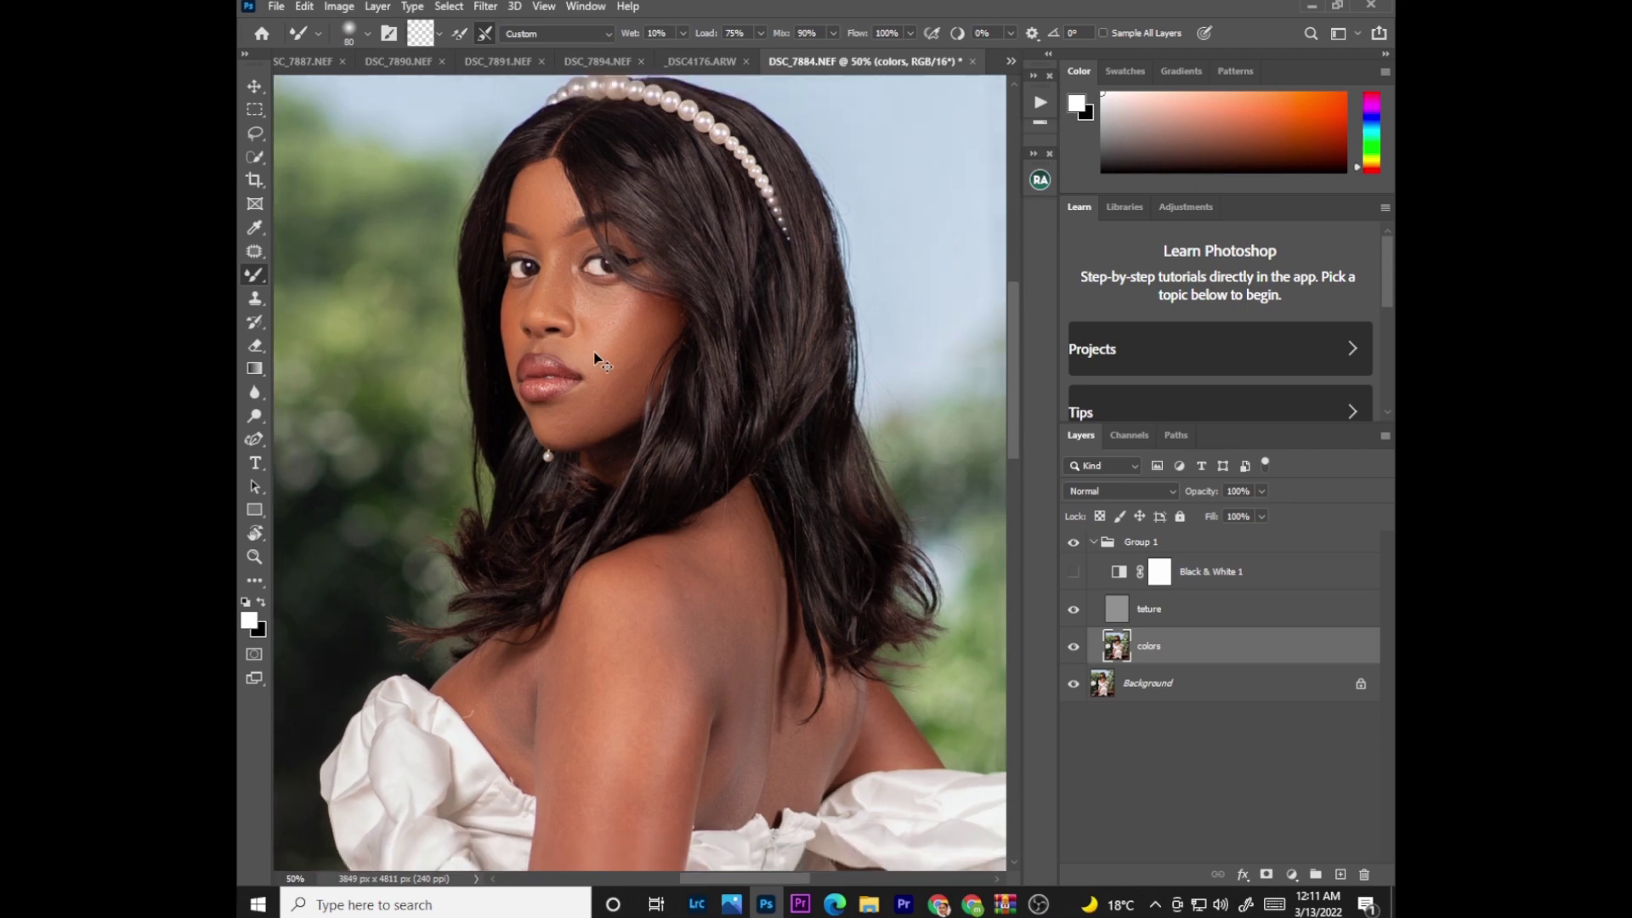
scroll(597, 362, "up", 2)
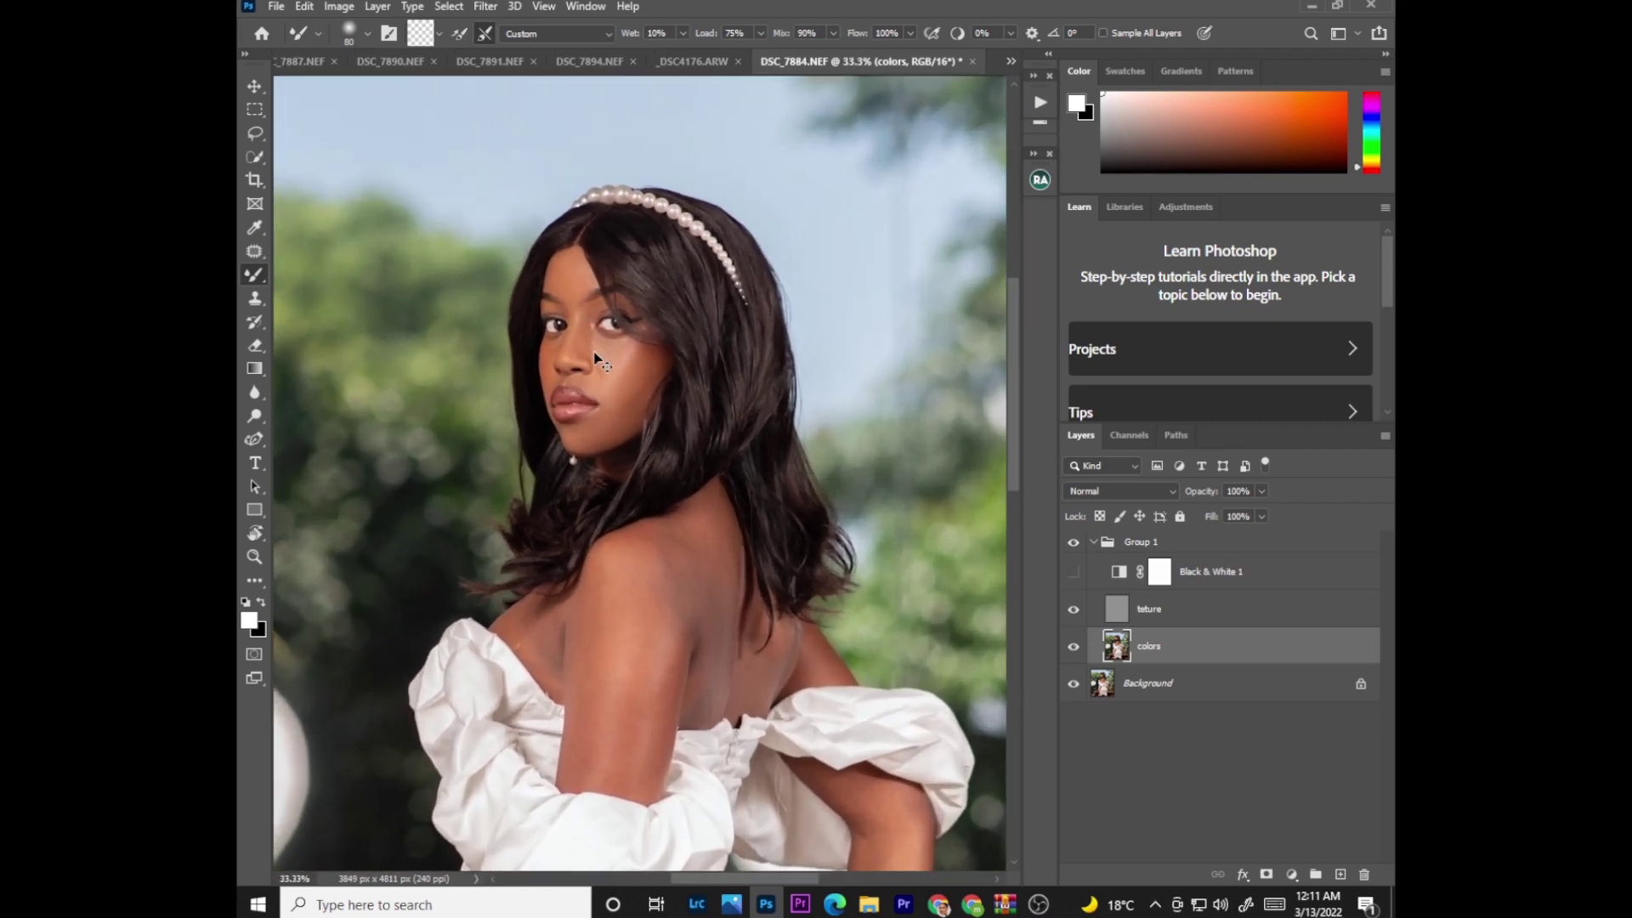
scroll(1014, 477, "down", 3)
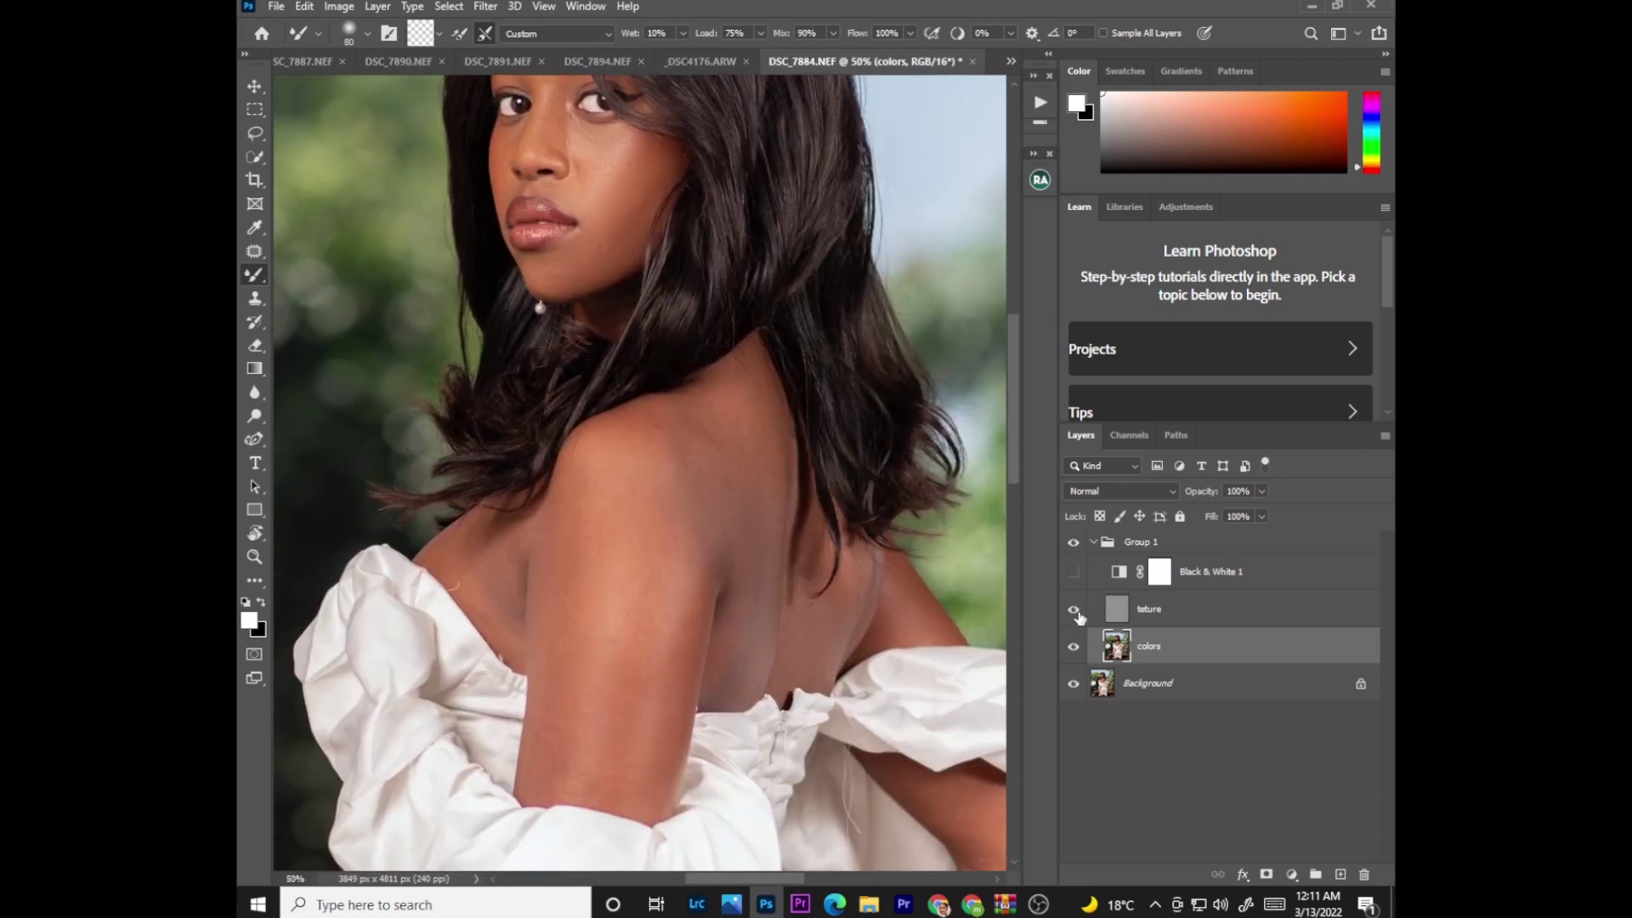
left_click(1072, 573)
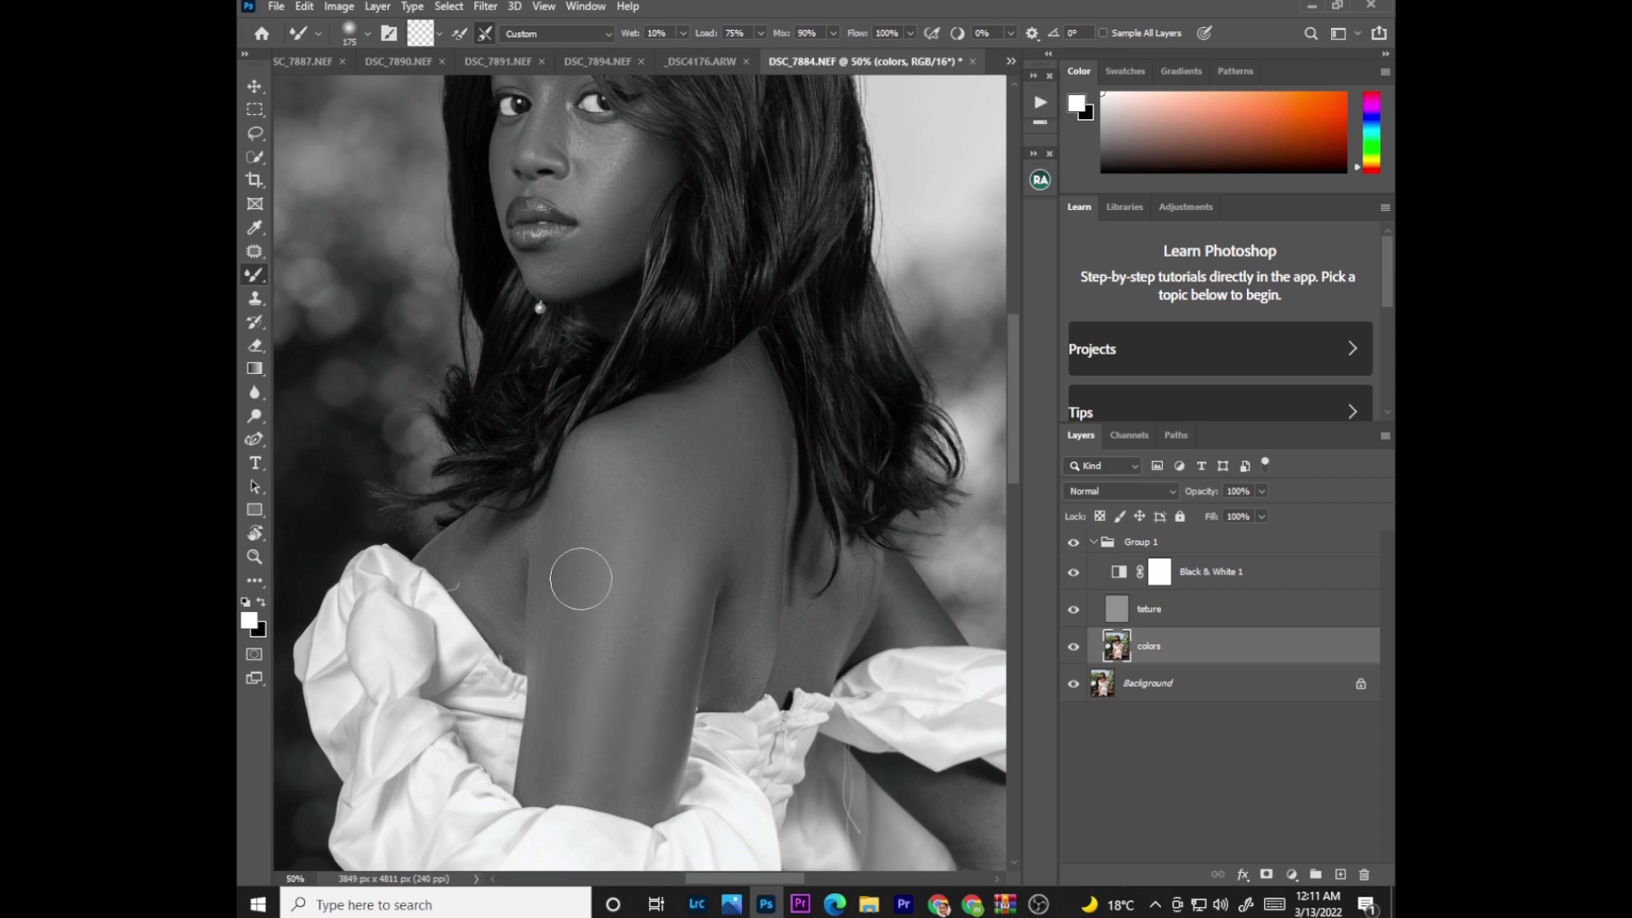
Step: Blend the skin tones on the arm and upper chest beside the dress, using brush sizes down to 100
key("bracketleft")
key("bracketleft")
key("bracketleft")
key("bracketright")
key("bracketright")
key("bracketright")
key("bracketleft")
key("bracketleft")
key("bracketleft")
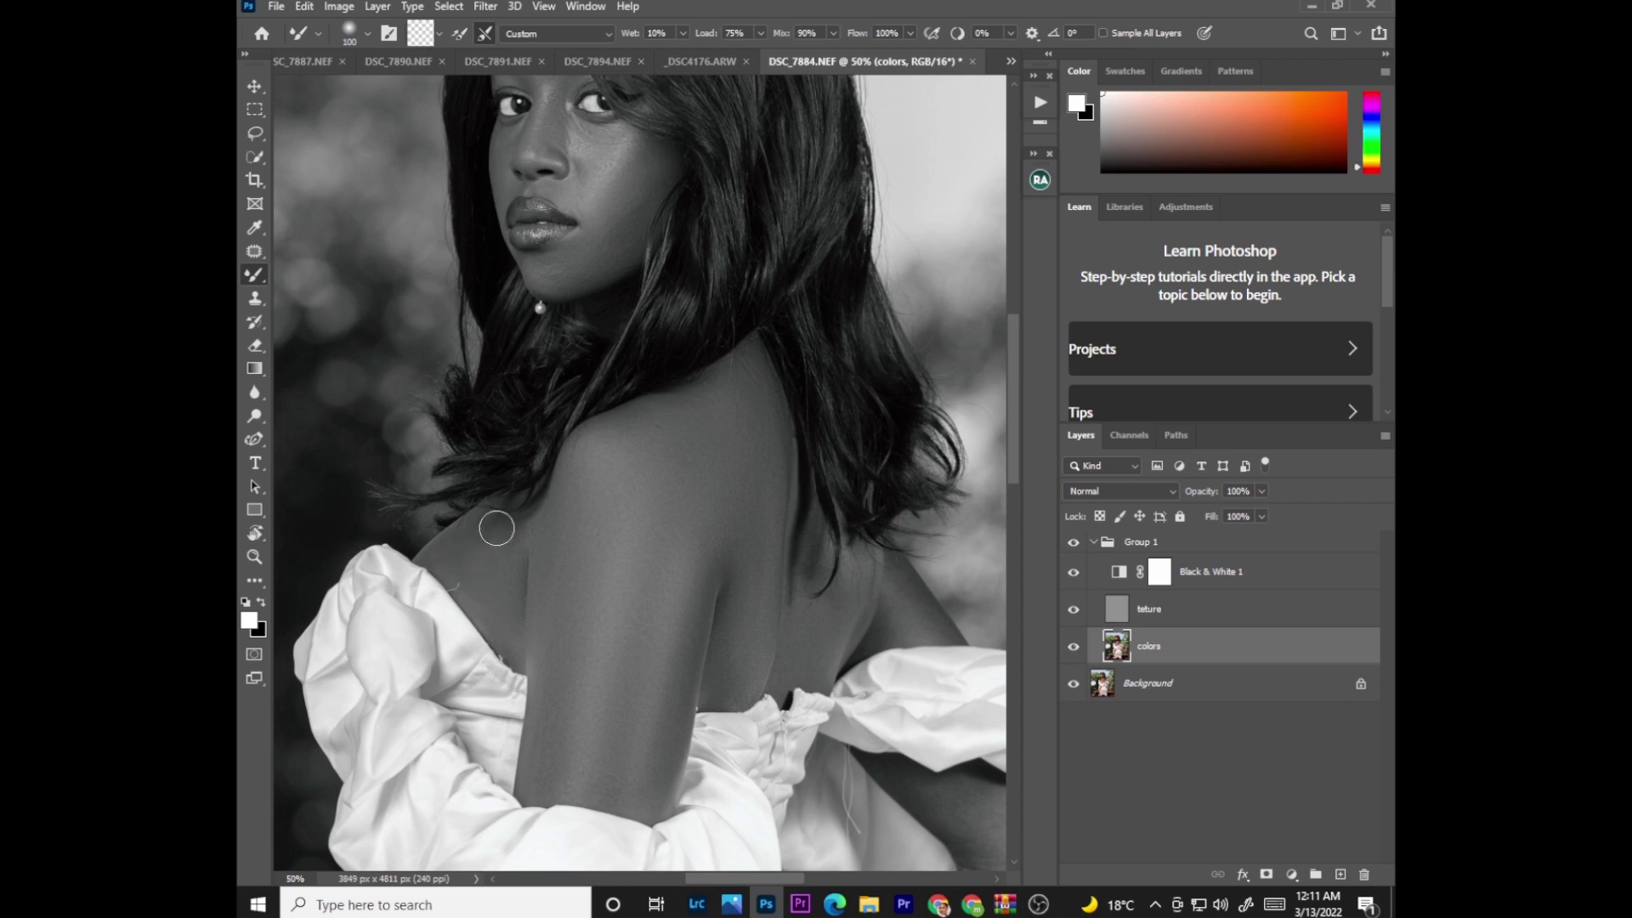
Step: Blend the tones across the shoulder and upper back at brush size 175, and hide Black & White 1 to check the colour
key("bracketright")
key("bracketright")
key("bracketright")
mouse_move(545, 442)
left_mouse_down()
mouse_move(605, 656)
mouse_move(594, 539)
mouse_move(565, 758)
mouse_move(596, 644)
mouse_move(677, 623)
mouse_move(744, 443)
left_mouse_up()
left_click(1074, 575)
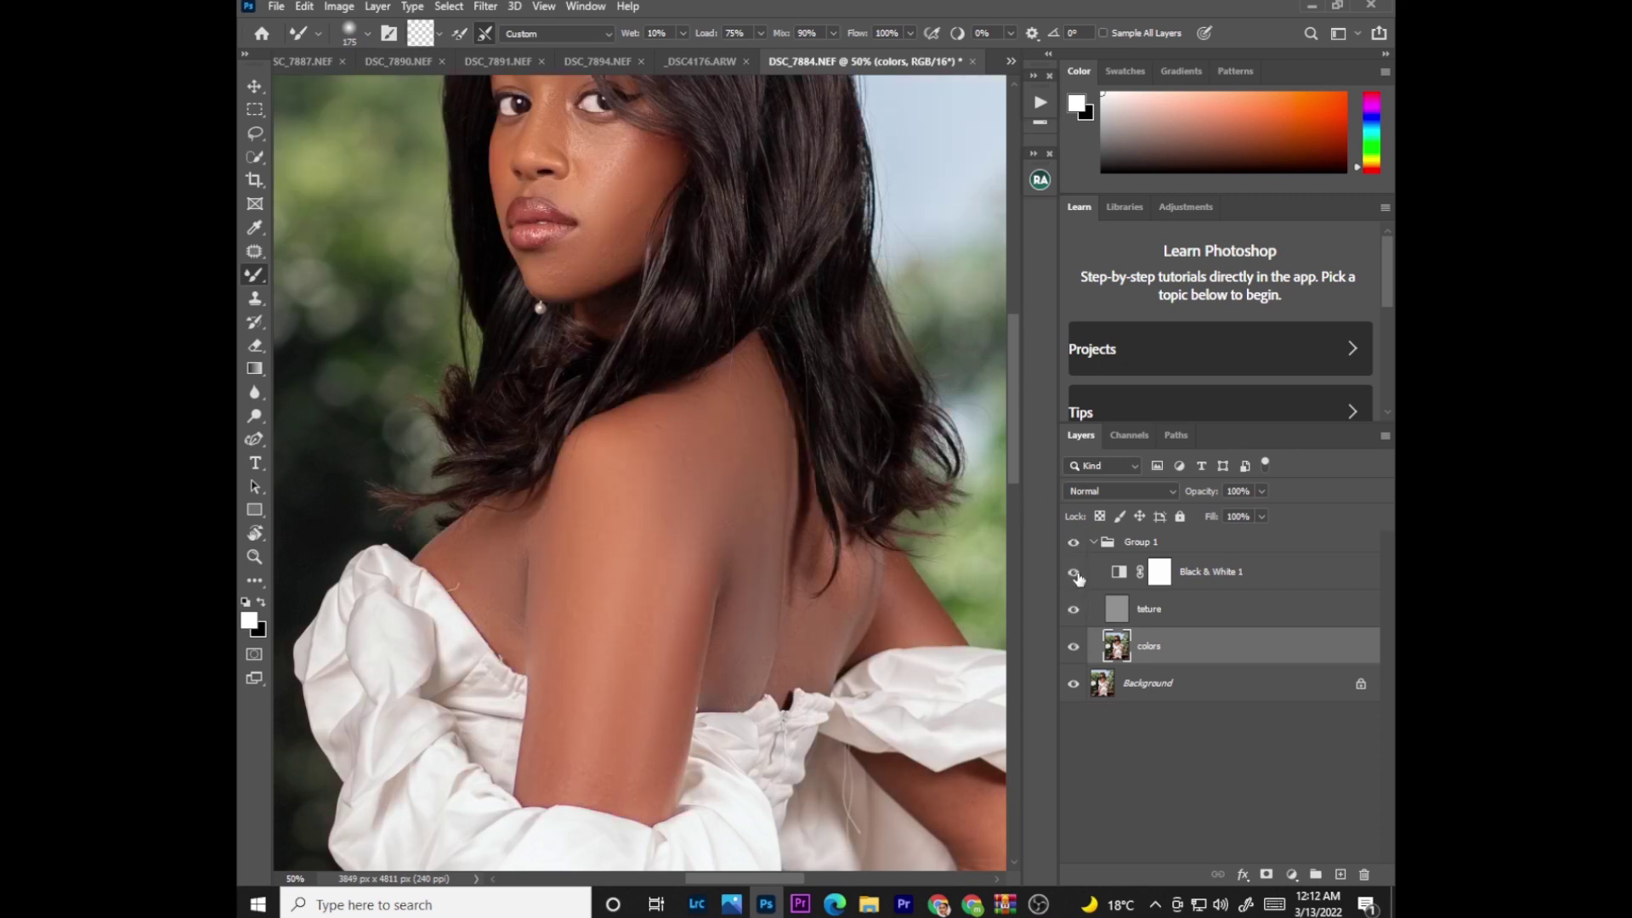
Step: Show Black & White 1 again and blend the remaining upper-arm transitions at brush size 100
left_click(1074, 574)
key("bracketleft")
key("bracketleft")
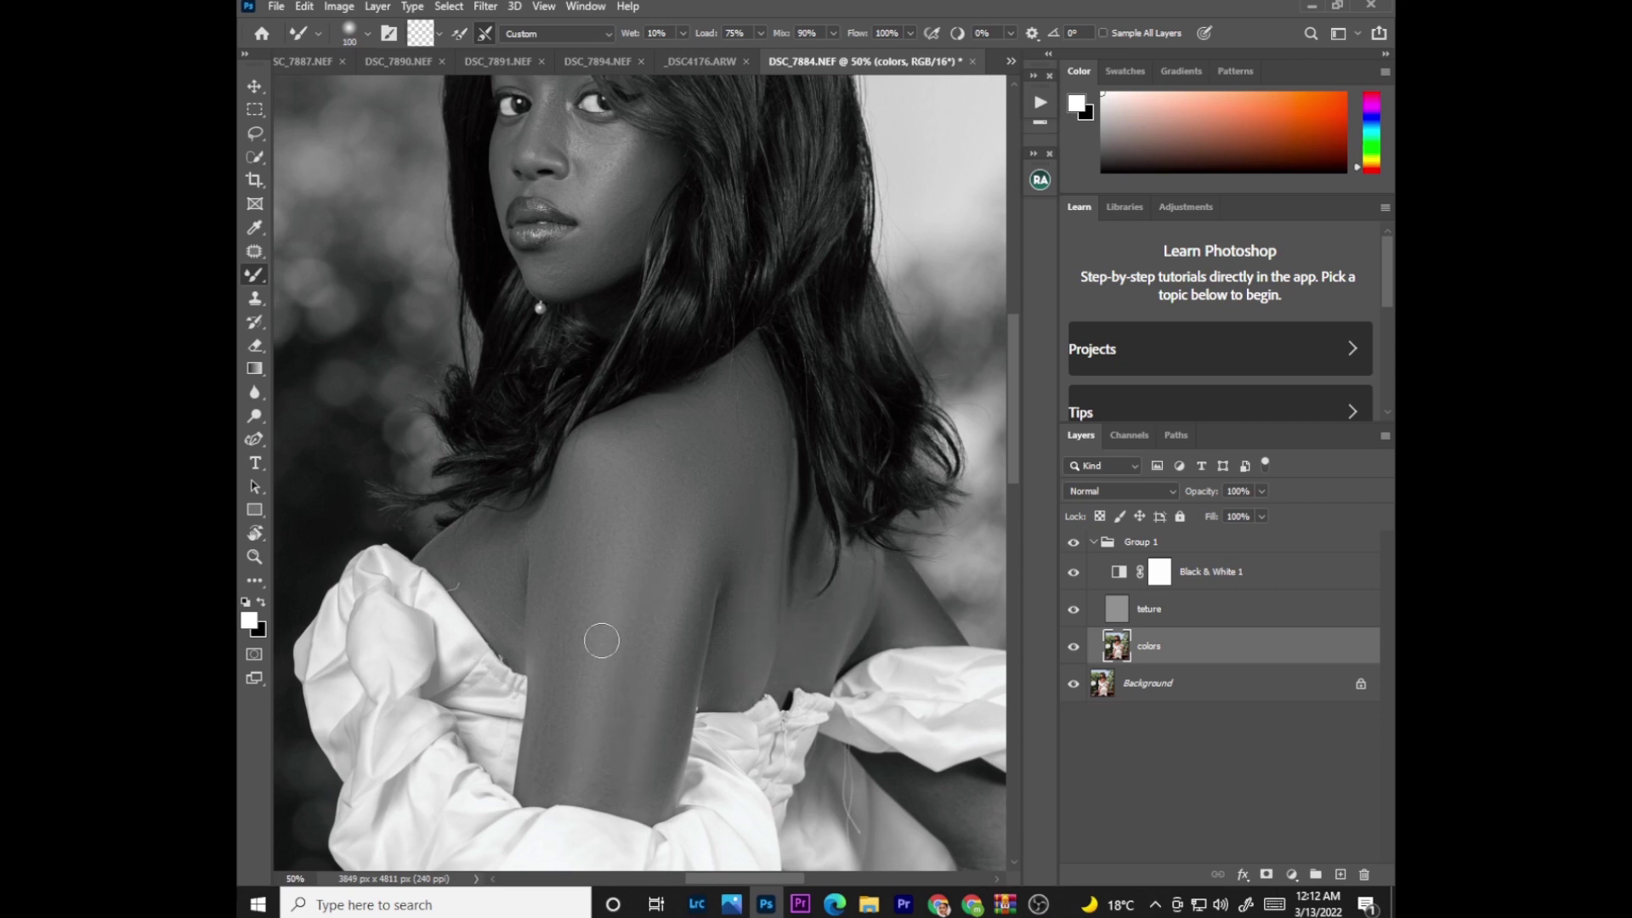
Step: Compare the whole portrait in colour and black and white, and examine the arms more closely
scroll(600, 528, "down", 4)
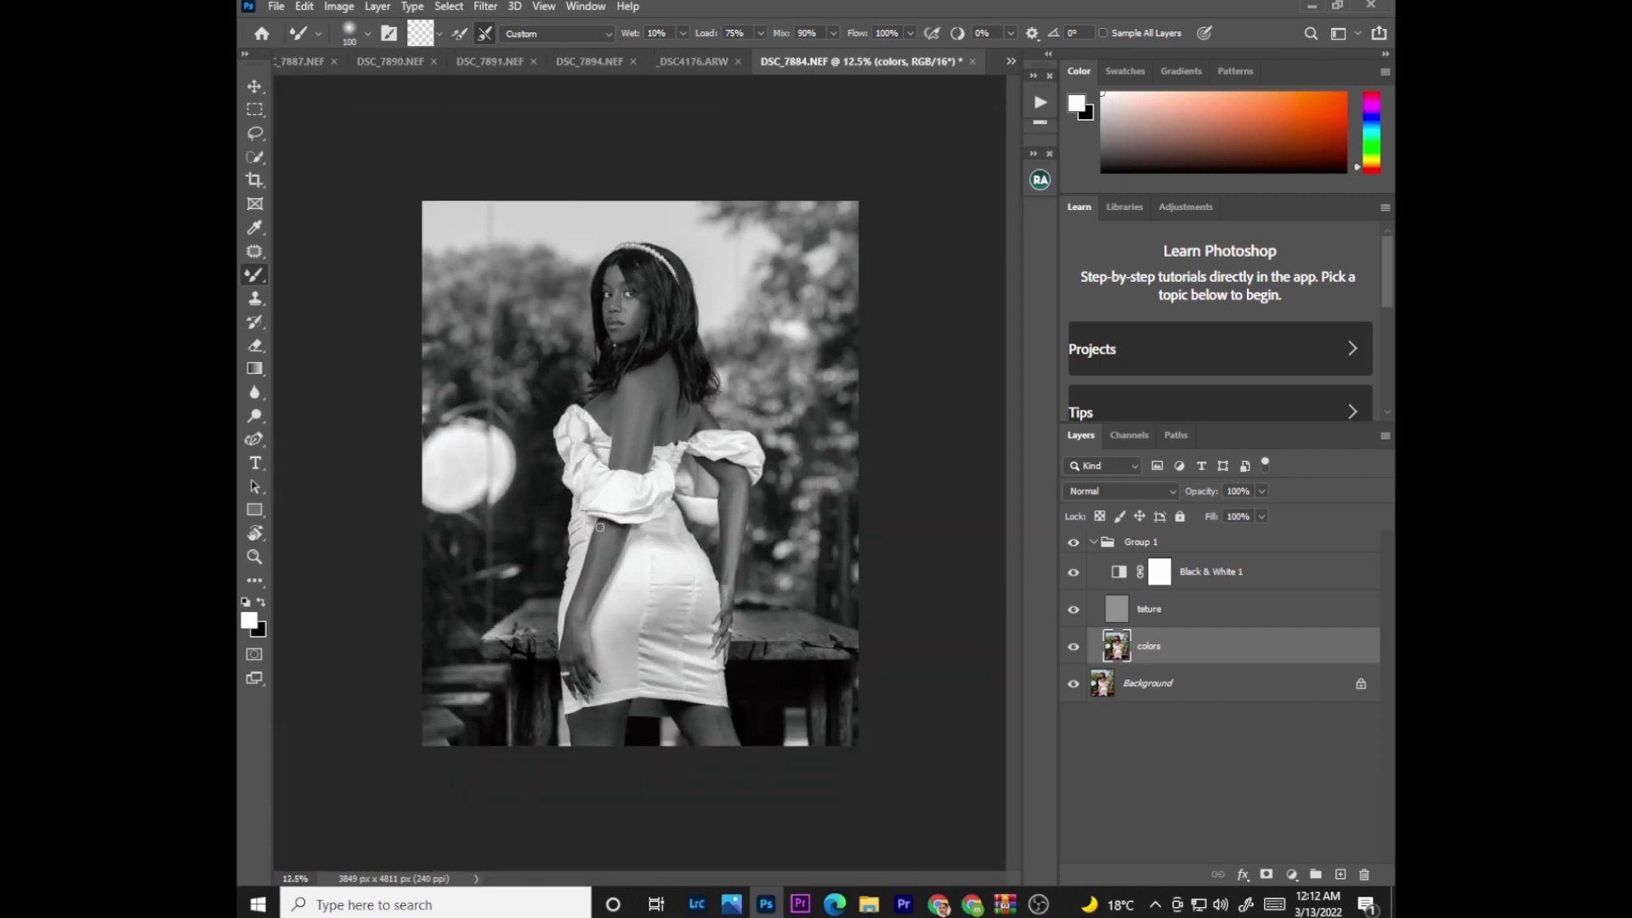
left_click(1073, 573)
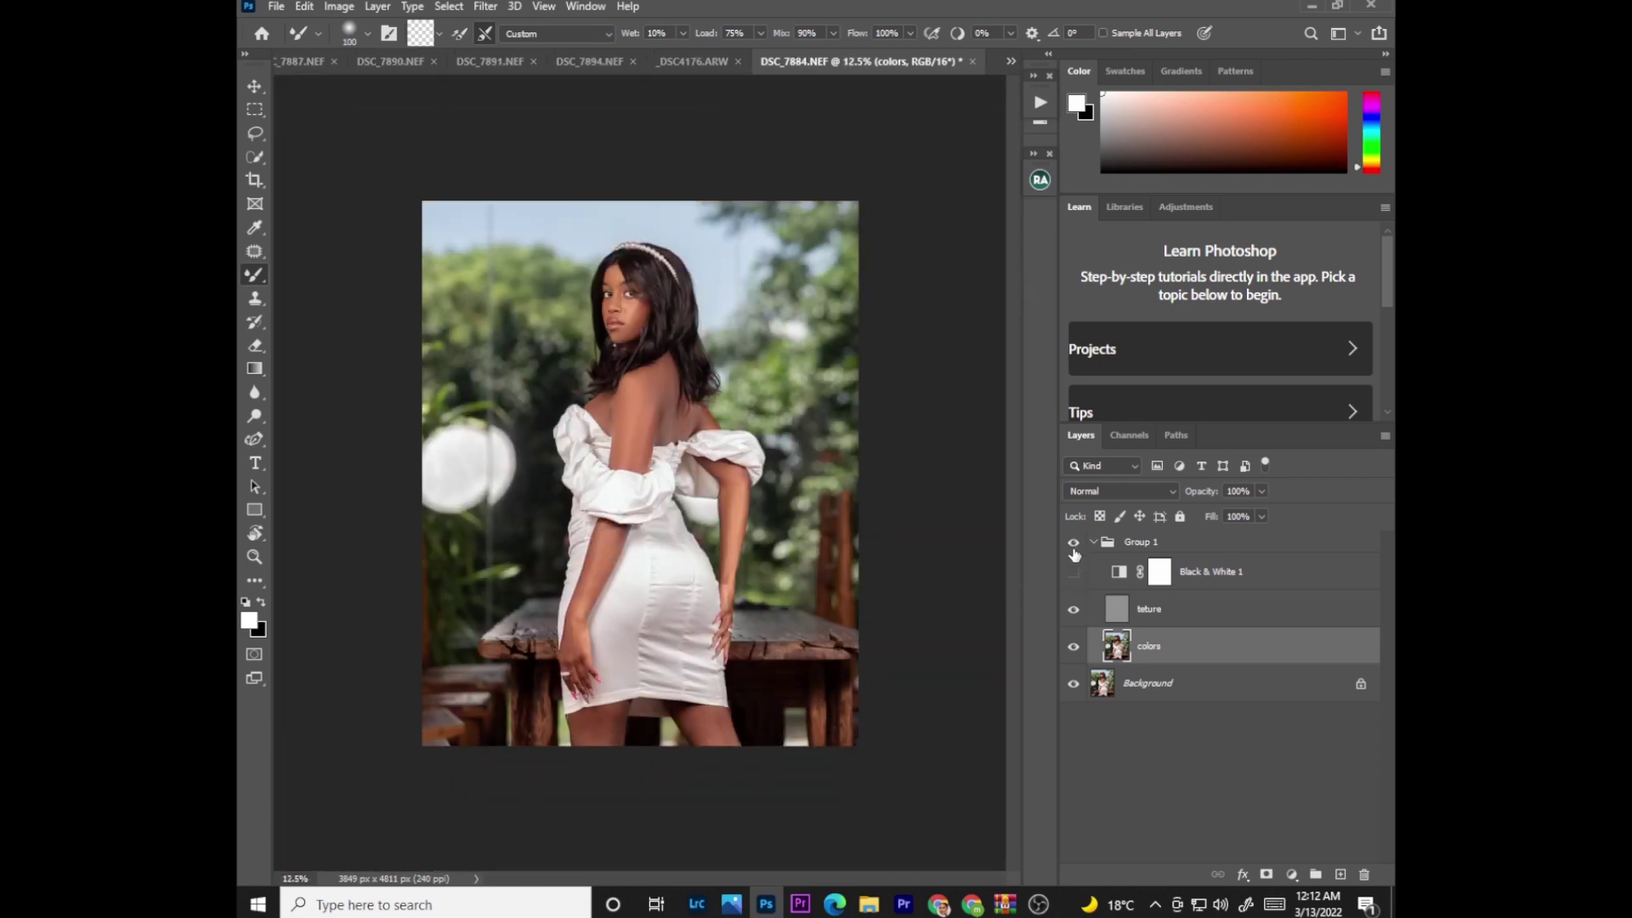
left_click(1073, 572)
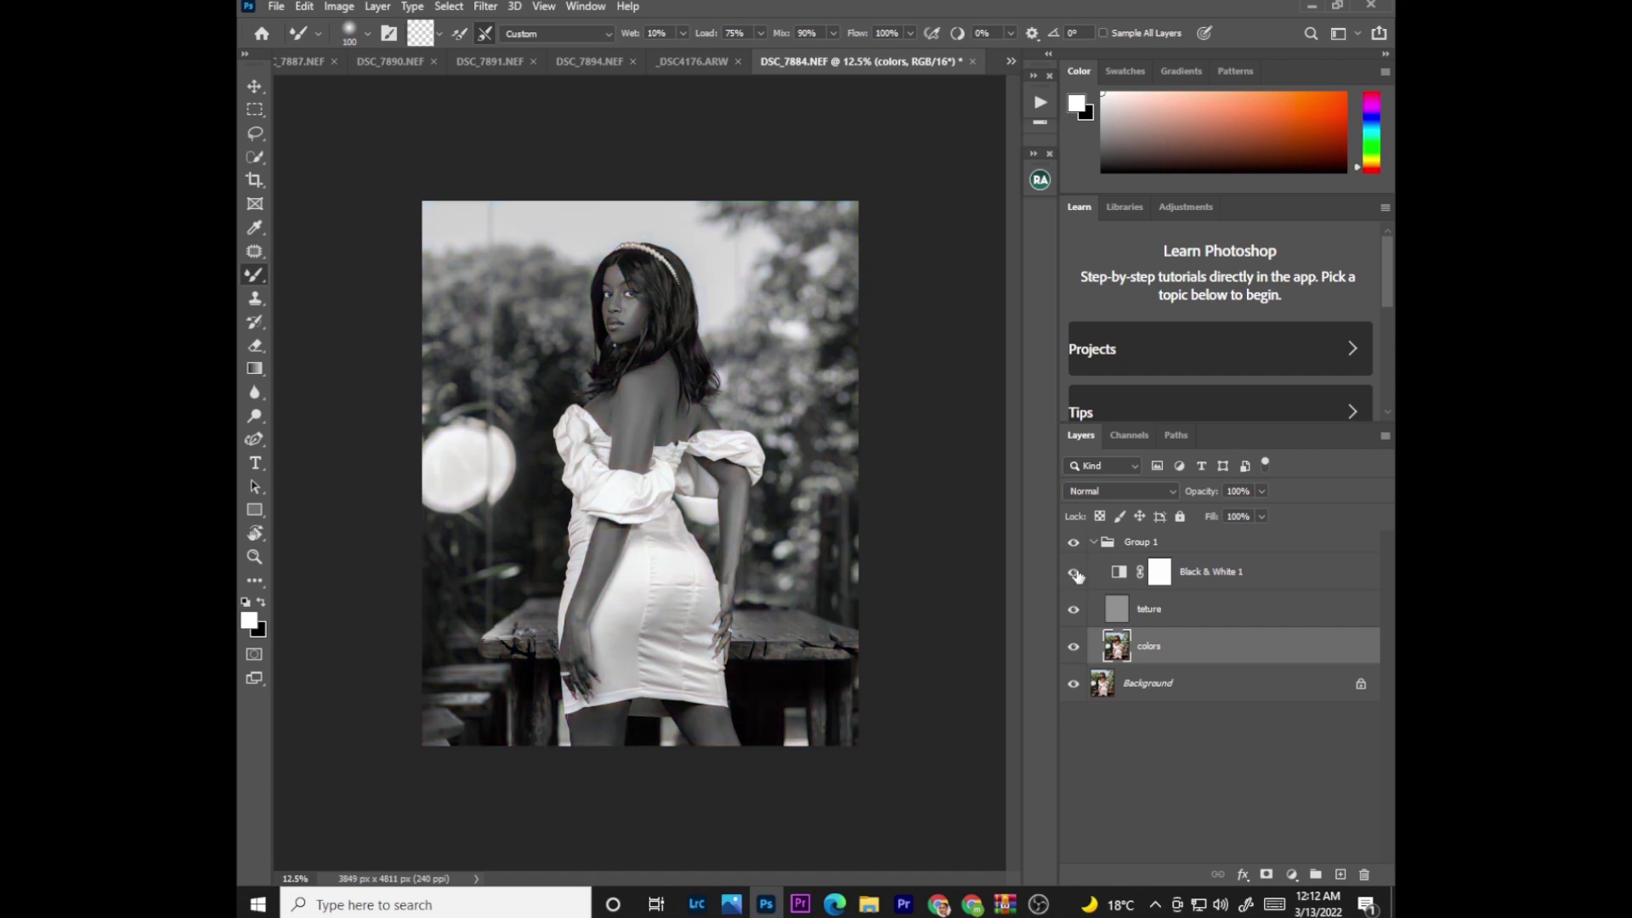
key("ctrl+plus")
key("ctrl+plus")
key("ctrl+plus")
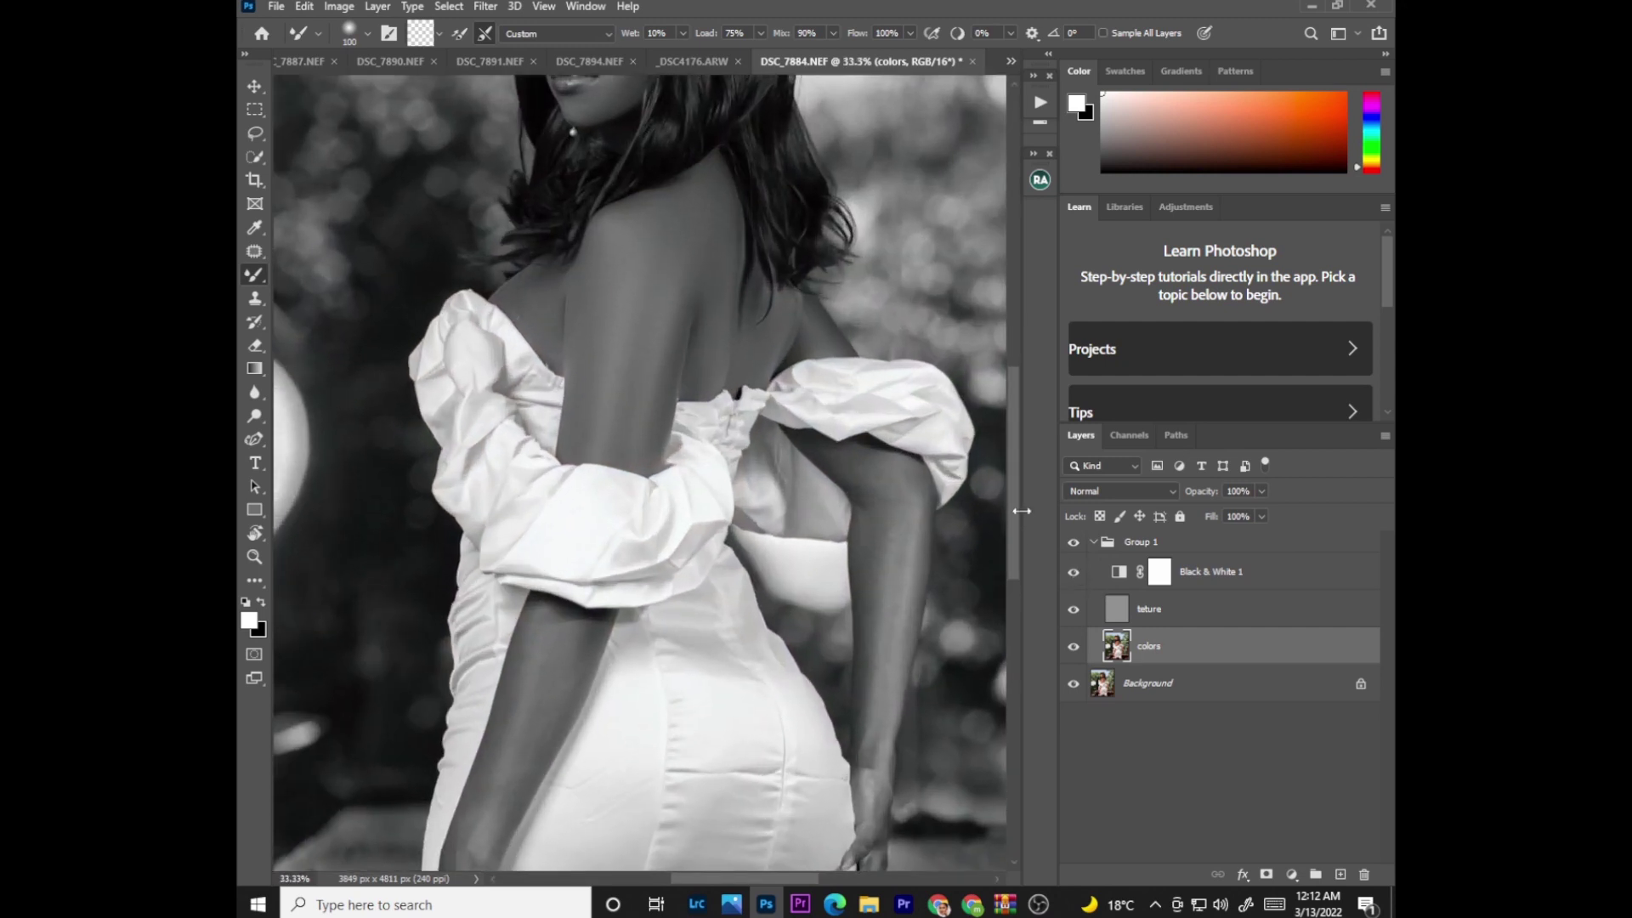
Step: Blend the skin tones on both legs below the dress hem with the Mixer Brush at size 150
scroll(931, 581, "down", 3)
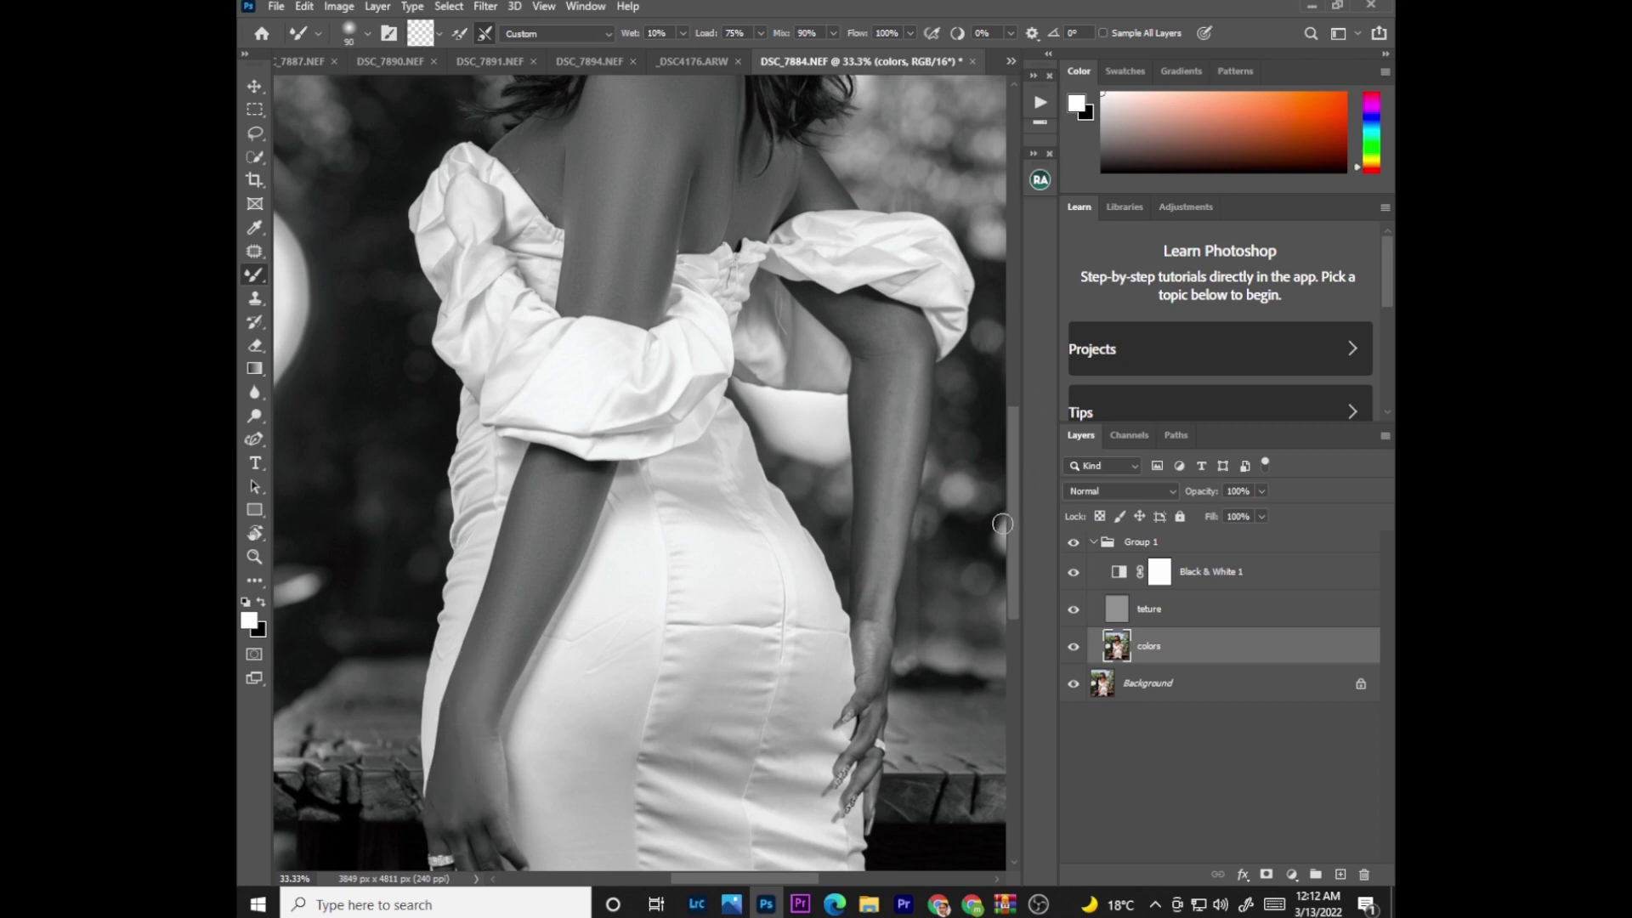
scroll(1002, 523, "down", 3)
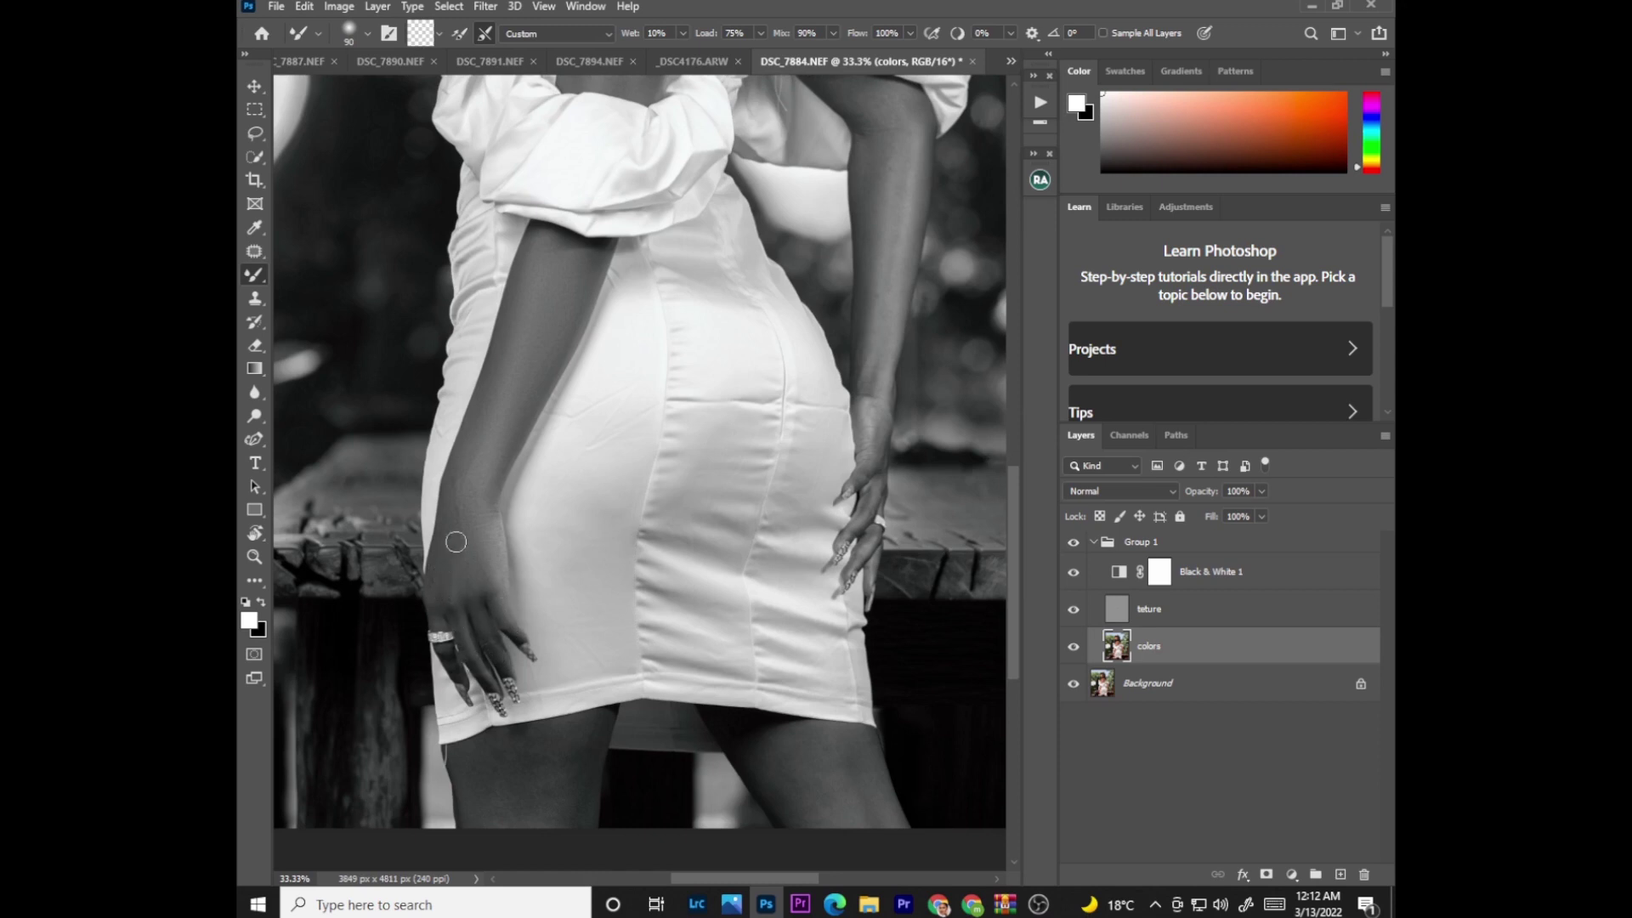
key("bracketright")
key("bracketright")
key("bracketright")
key("bracketleft")
key("bracketleft")
mouse_move(572, 814)
left_mouse_down()
mouse_move(572, 751)
mouse_move(547, 810)
mouse_move(529, 762)
mouse_move(511, 796)
mouse_move(491, 767)
mouse_move(472, 801)
mouse_move(467, 761)
mouse_move(581, 735)
mouse_move(579, 787)
mouse_move(542, 759)
mouse_move(524, 838)
left_mouse_up()
mouse_move(808, 779)
left_mouse_down()
mouse_move(795, 823)
mouse_move(811, 764)
mouse_move(878, 823)
mouse_move(864, 758)
mouse_move(831, 739)
left_mouse_up()
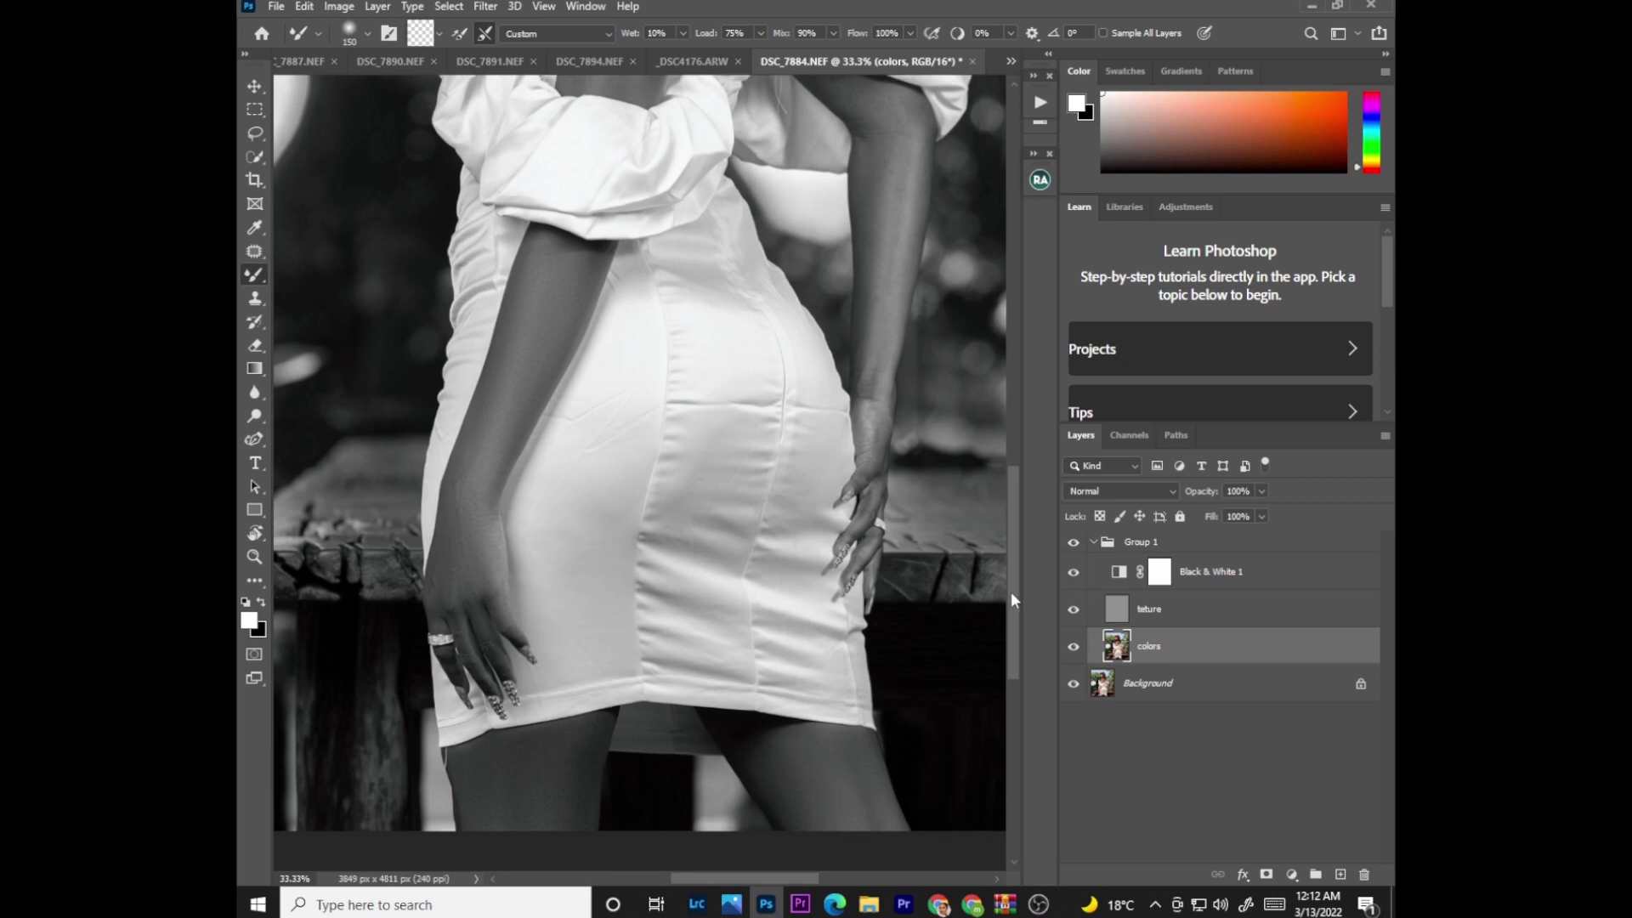
Step: Blend the tones along the forearm and wrist beside the hip on the colors layer
scroll(1012, 591, "up", 3)
mouse_move(876, 603)
left_mouse_down()
mouse_move(884, 383)
mouse_move(892, 475)
mouse_move(914, 406)
mouse_move(849, 317)
mouse_move(885, 346)
mouse_move(894, 427)
left_mouse_up()
mouse_move(873, 609)
left_mouse_down()
mouse_move(885, 371)
mouse_move(873, 675)
mouse_move(908, 425)
mouse_move(895, 328)
mouse_move(905, 408)
mouse_move(905, 348)
left_mouse_up()
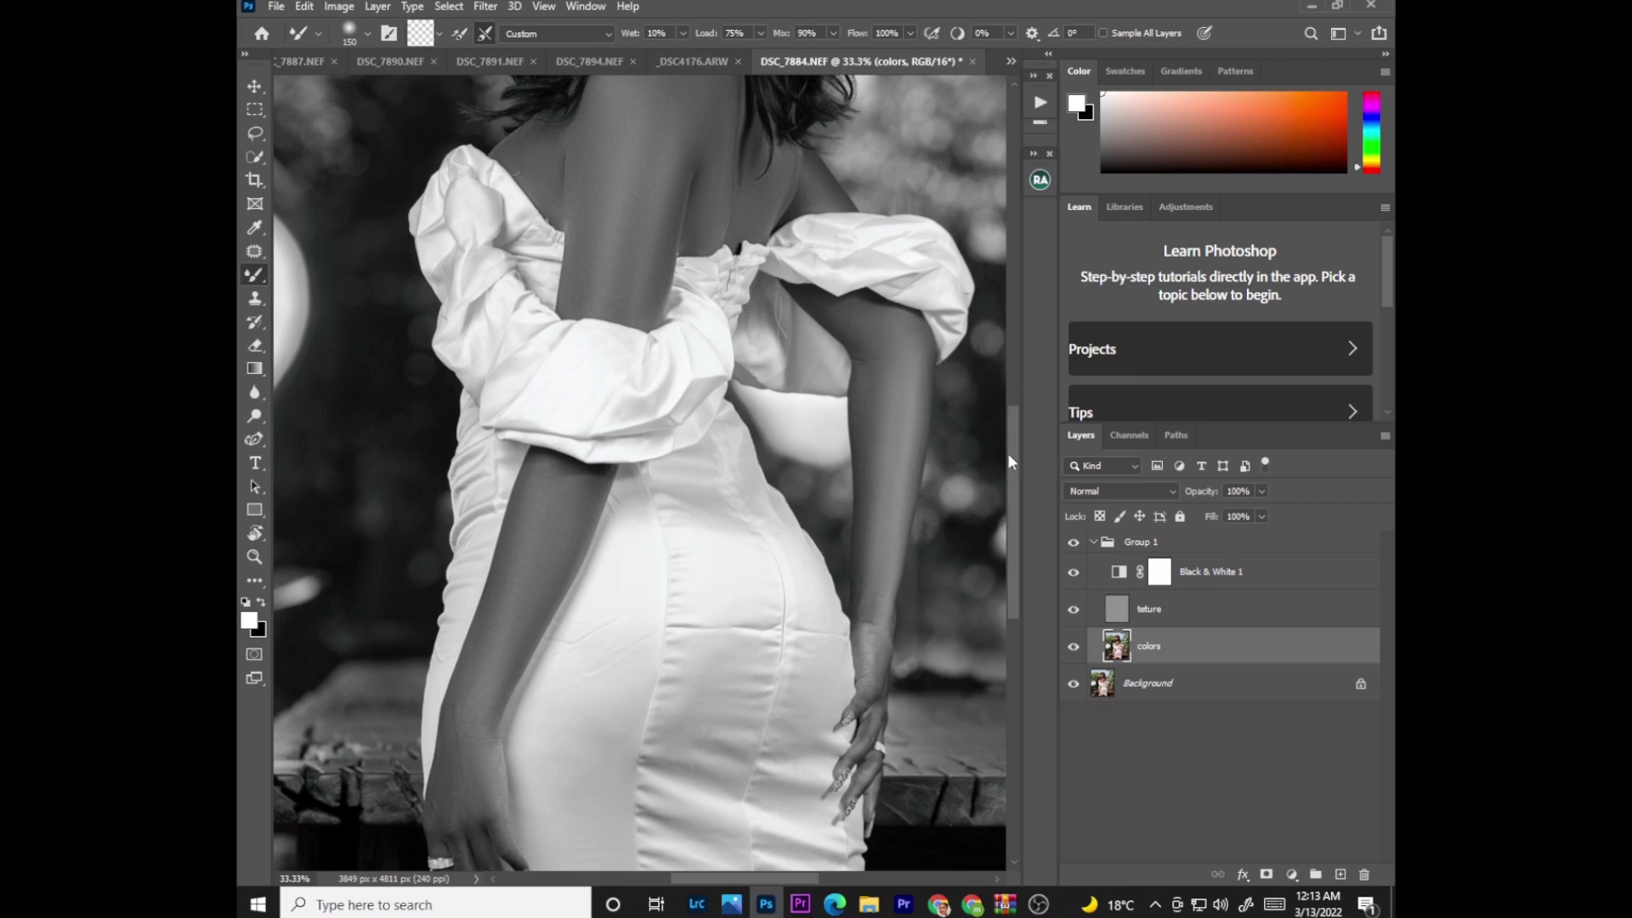
scroll(1010, 460, "up", 5)
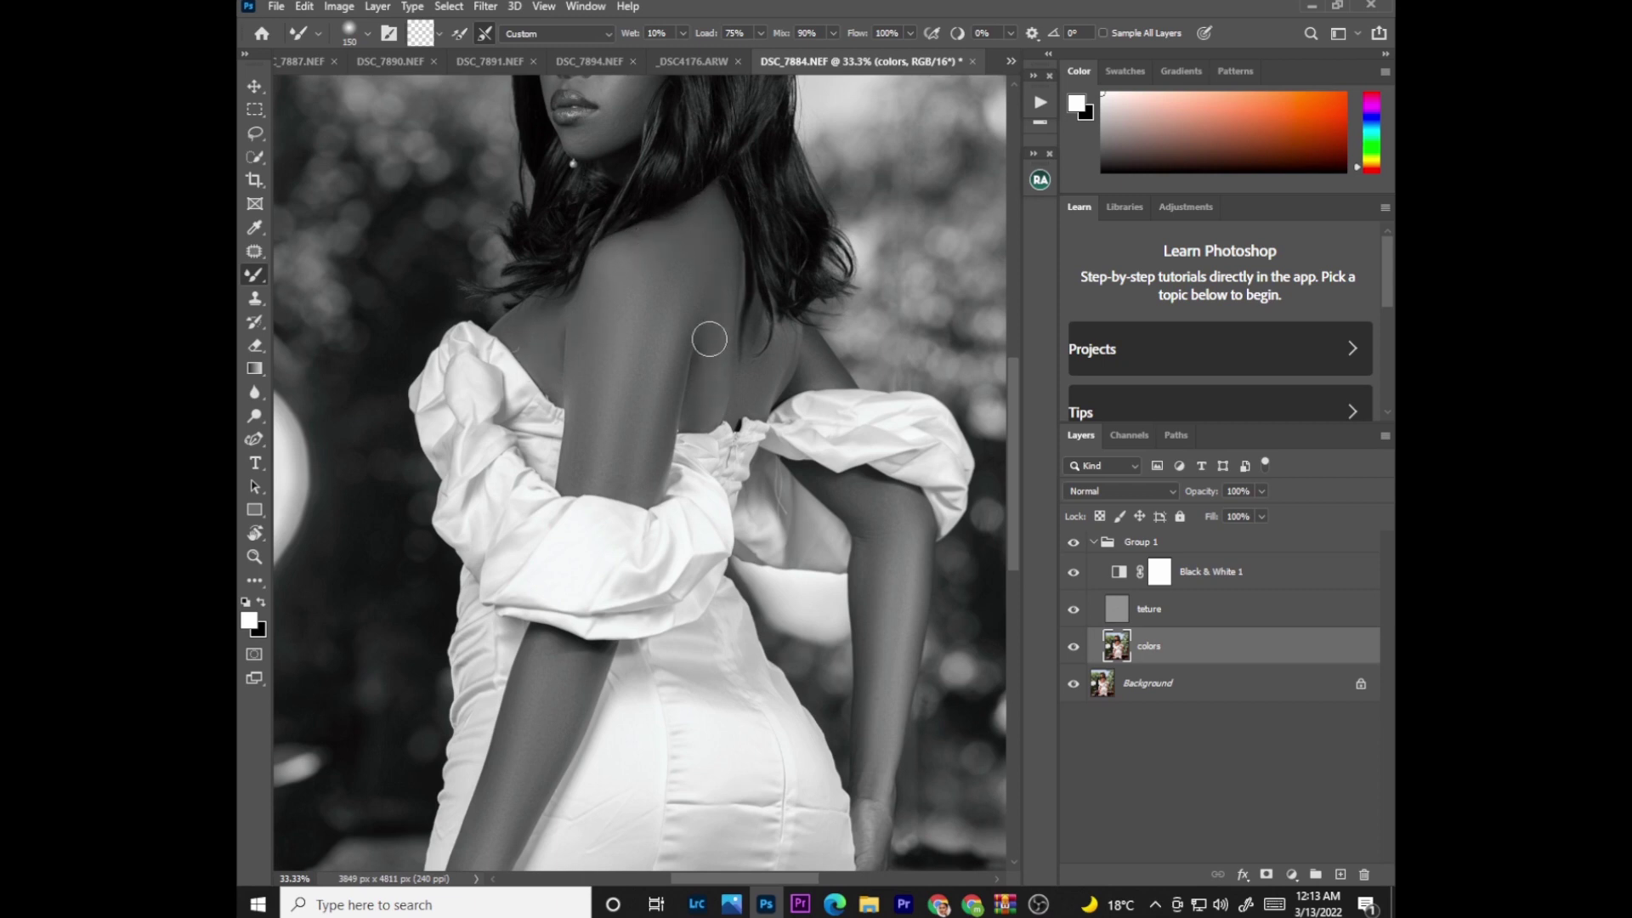
Step: Hide the Black & White 1 layer to show the whole portrait in colour, and collapse Group 1
key("ctrl+minus")
key("ctrl+minus")
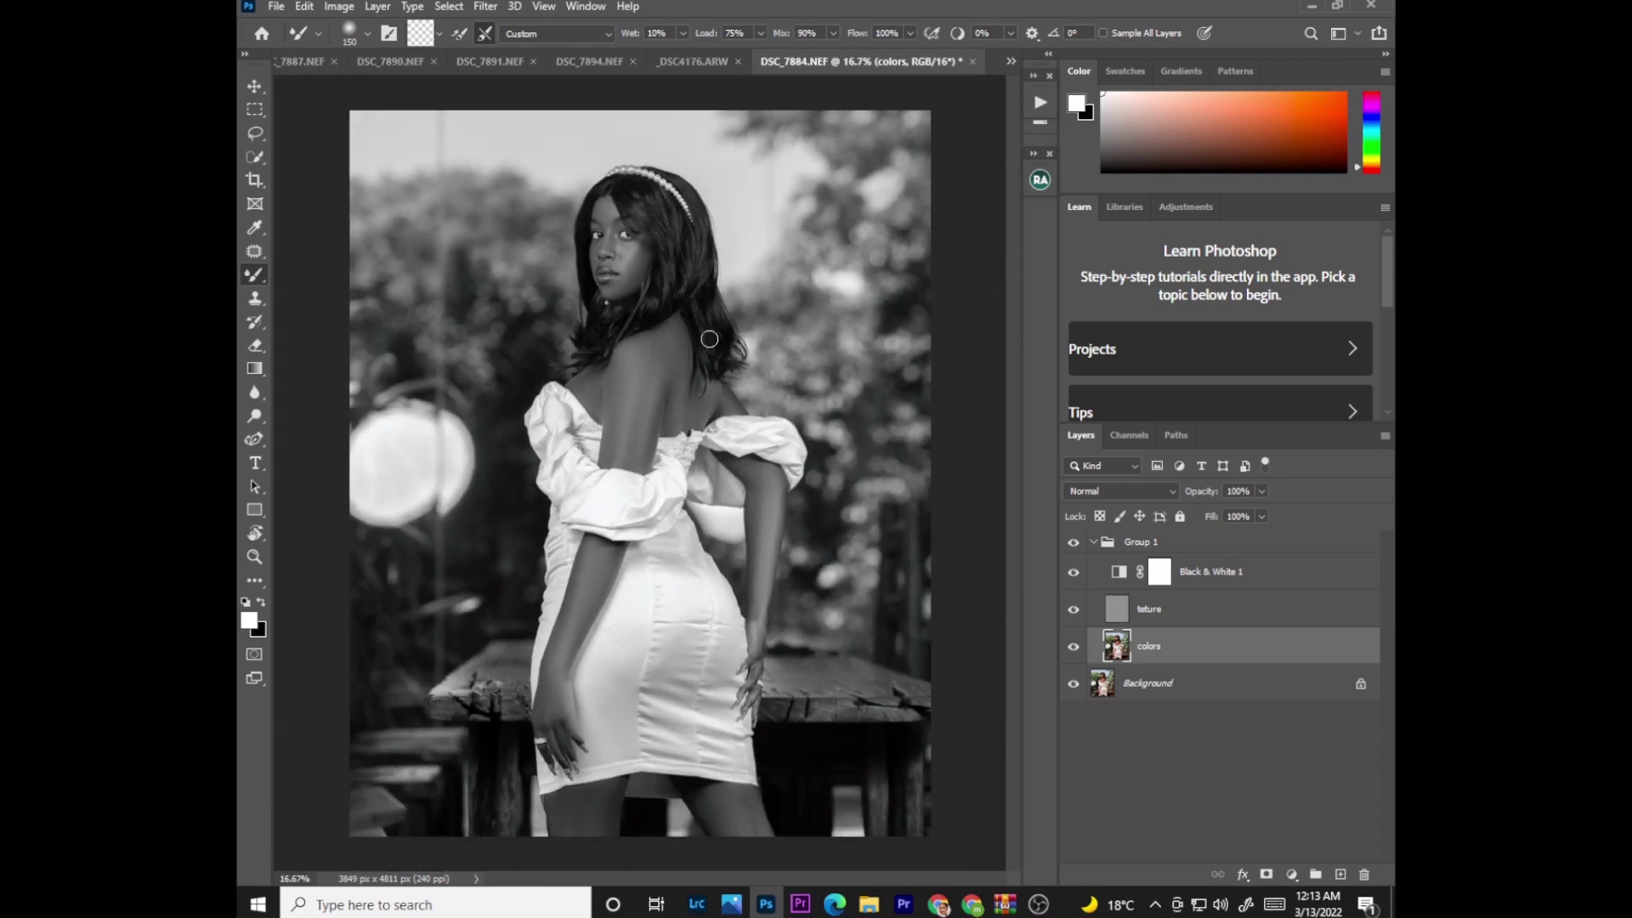
left_click(1073, 572)
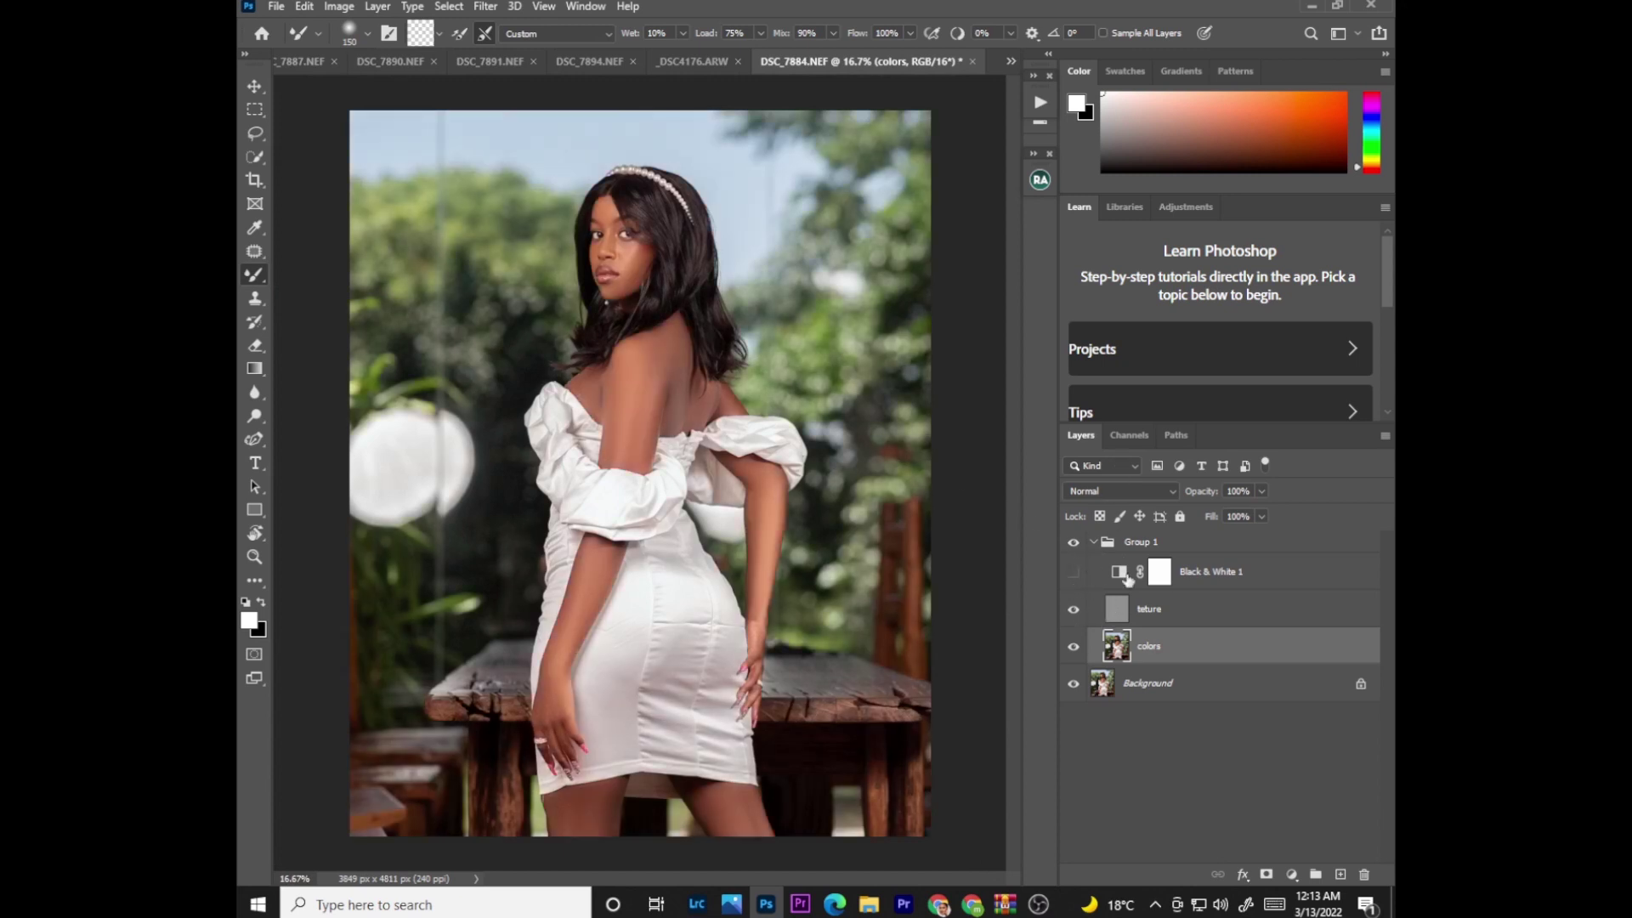
left_click(1096, 542)
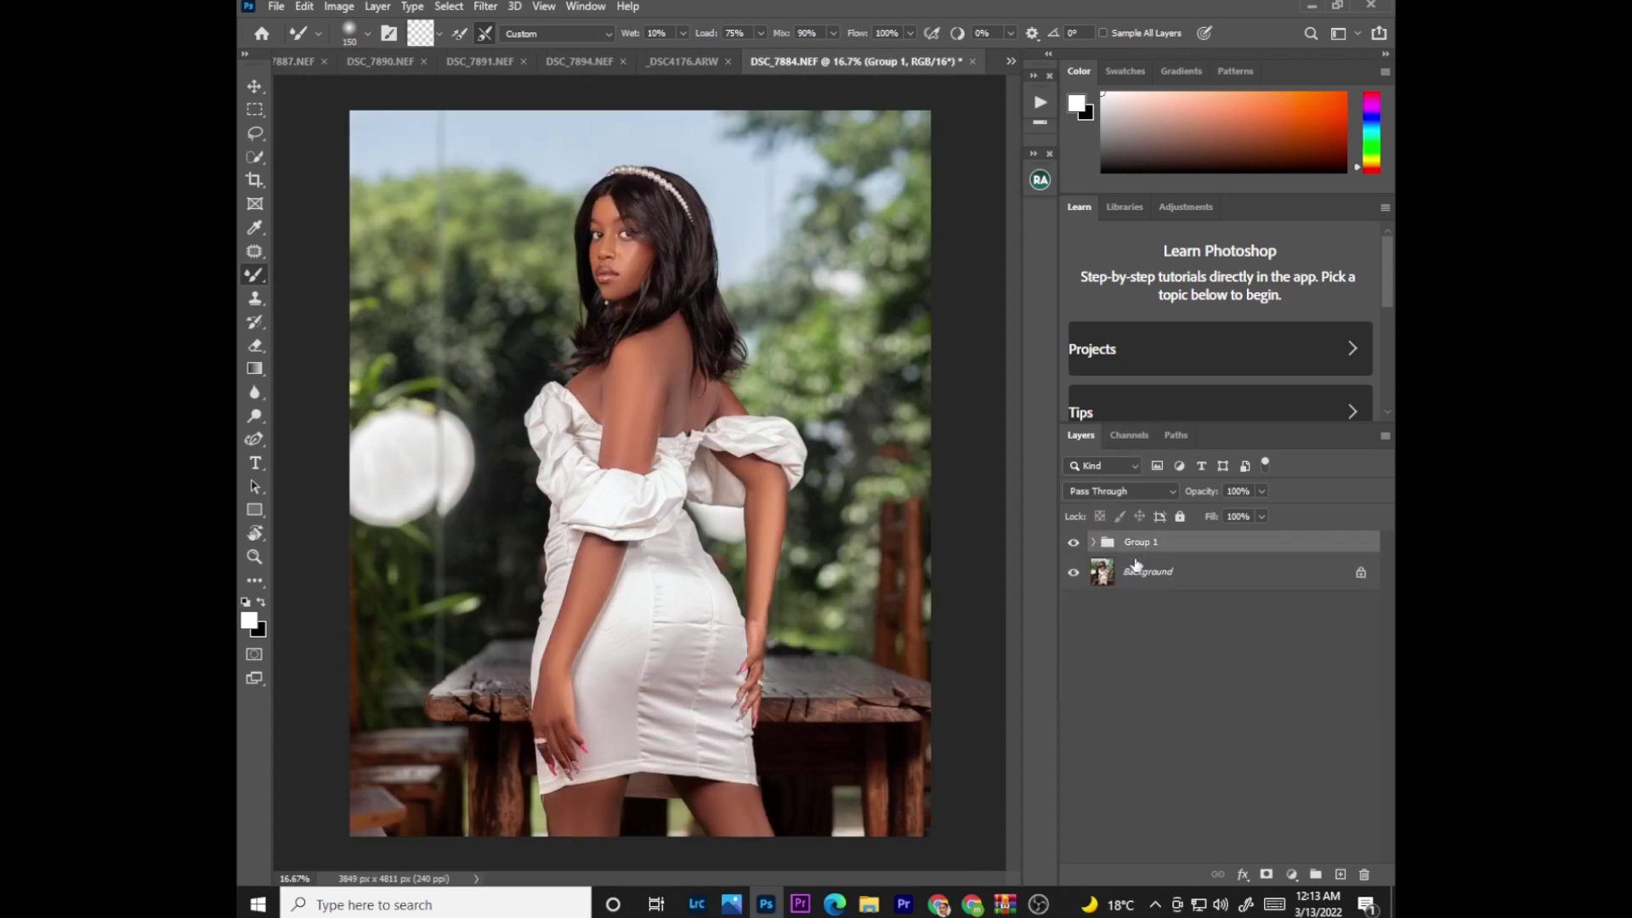
Step: Compare the portrait before and after retouching by toggling the visibility of Group 1, leaving the group visible
left_click(1076, 547)
left_click(1076, 546)
left_click(1076, 548)
left_click(1079, 548)
left_click(1080, 547)
left_click(1082, 547)
left_click(1083, 547)
left_click(1084, 547)
left_click(1084, 547)
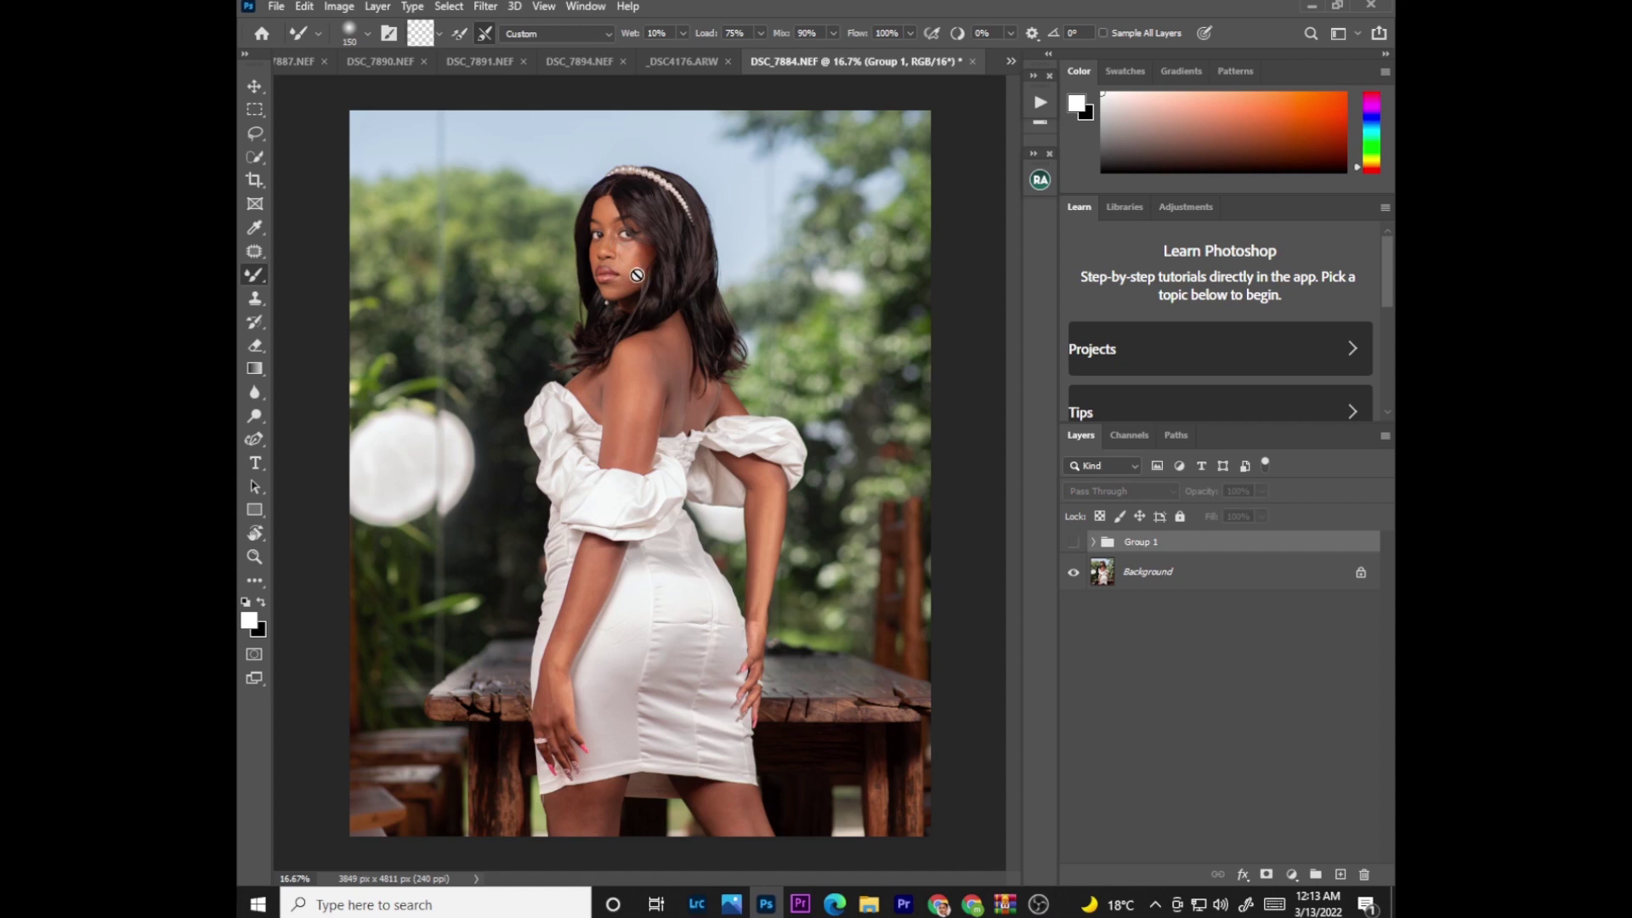
left_click(1070, 546)
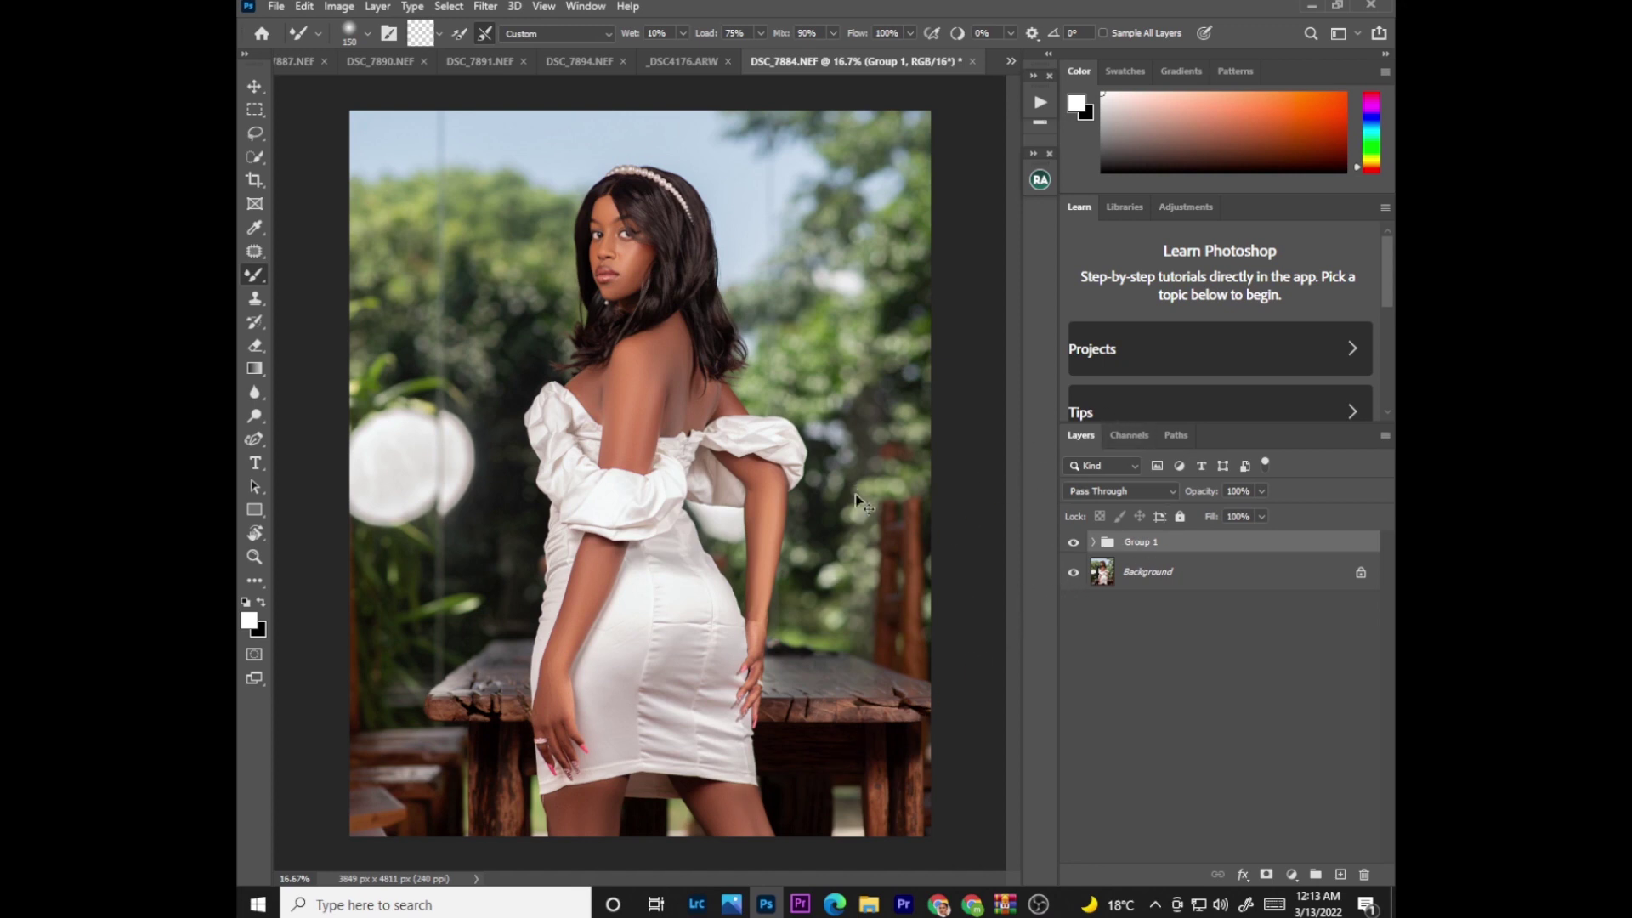
Step: Expand Group 1 and lasso the bright cheek area beneath the eye beside the nose
key("ctrl+plus")
key("ctrl+plus")
scroll(1027, 472, "up", 3)
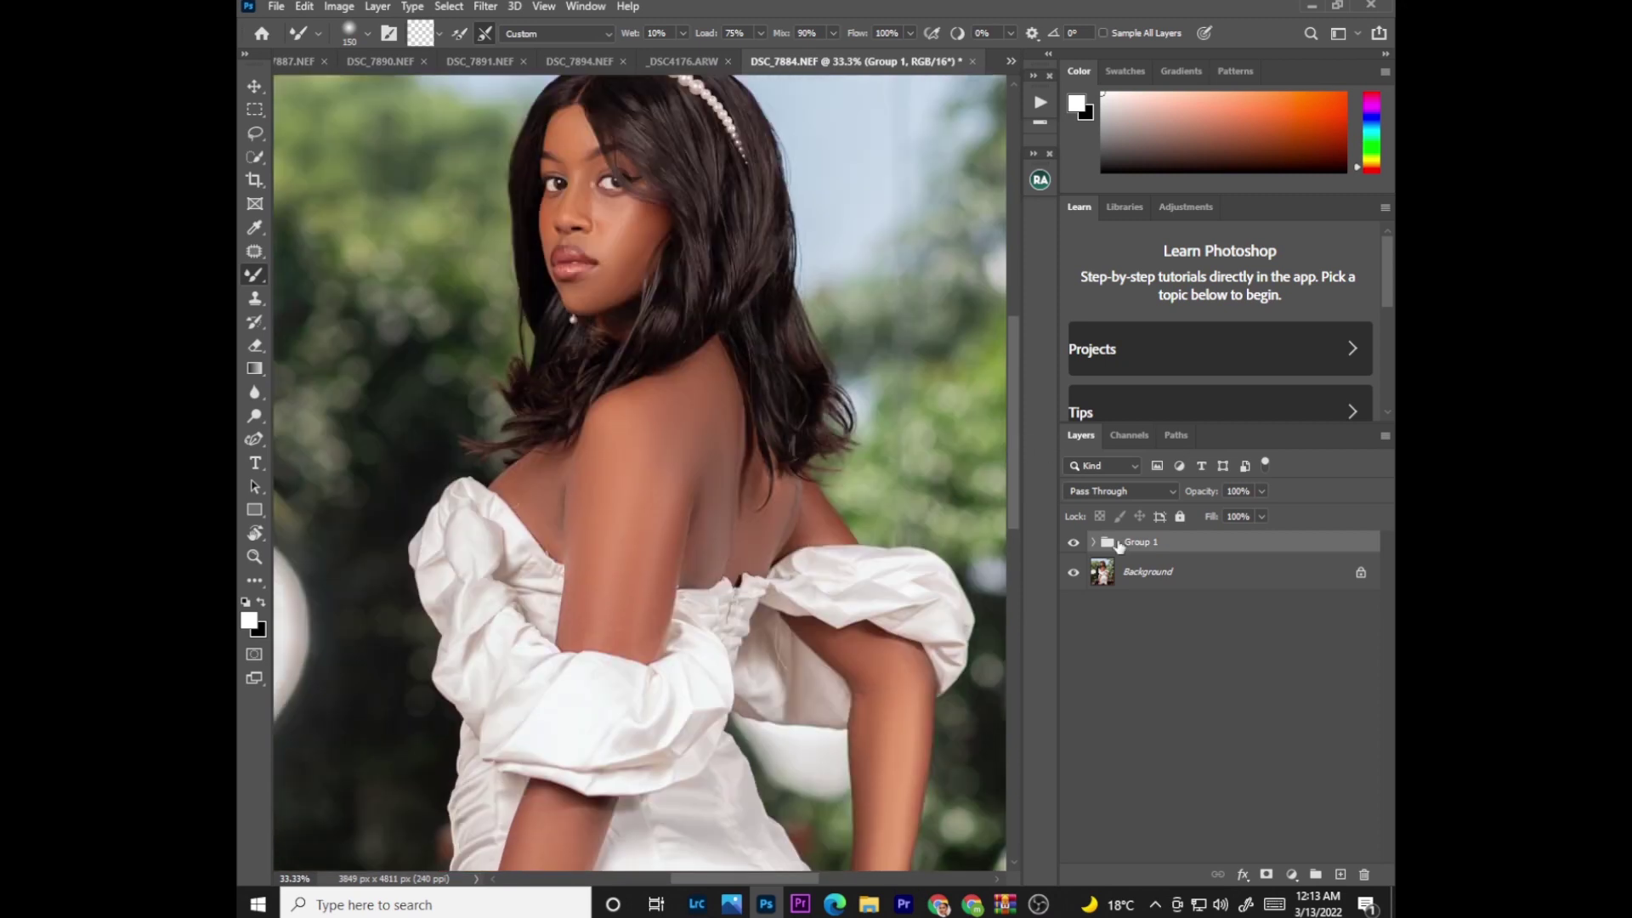
left_click(1093, 543)
left_click(255, 133)
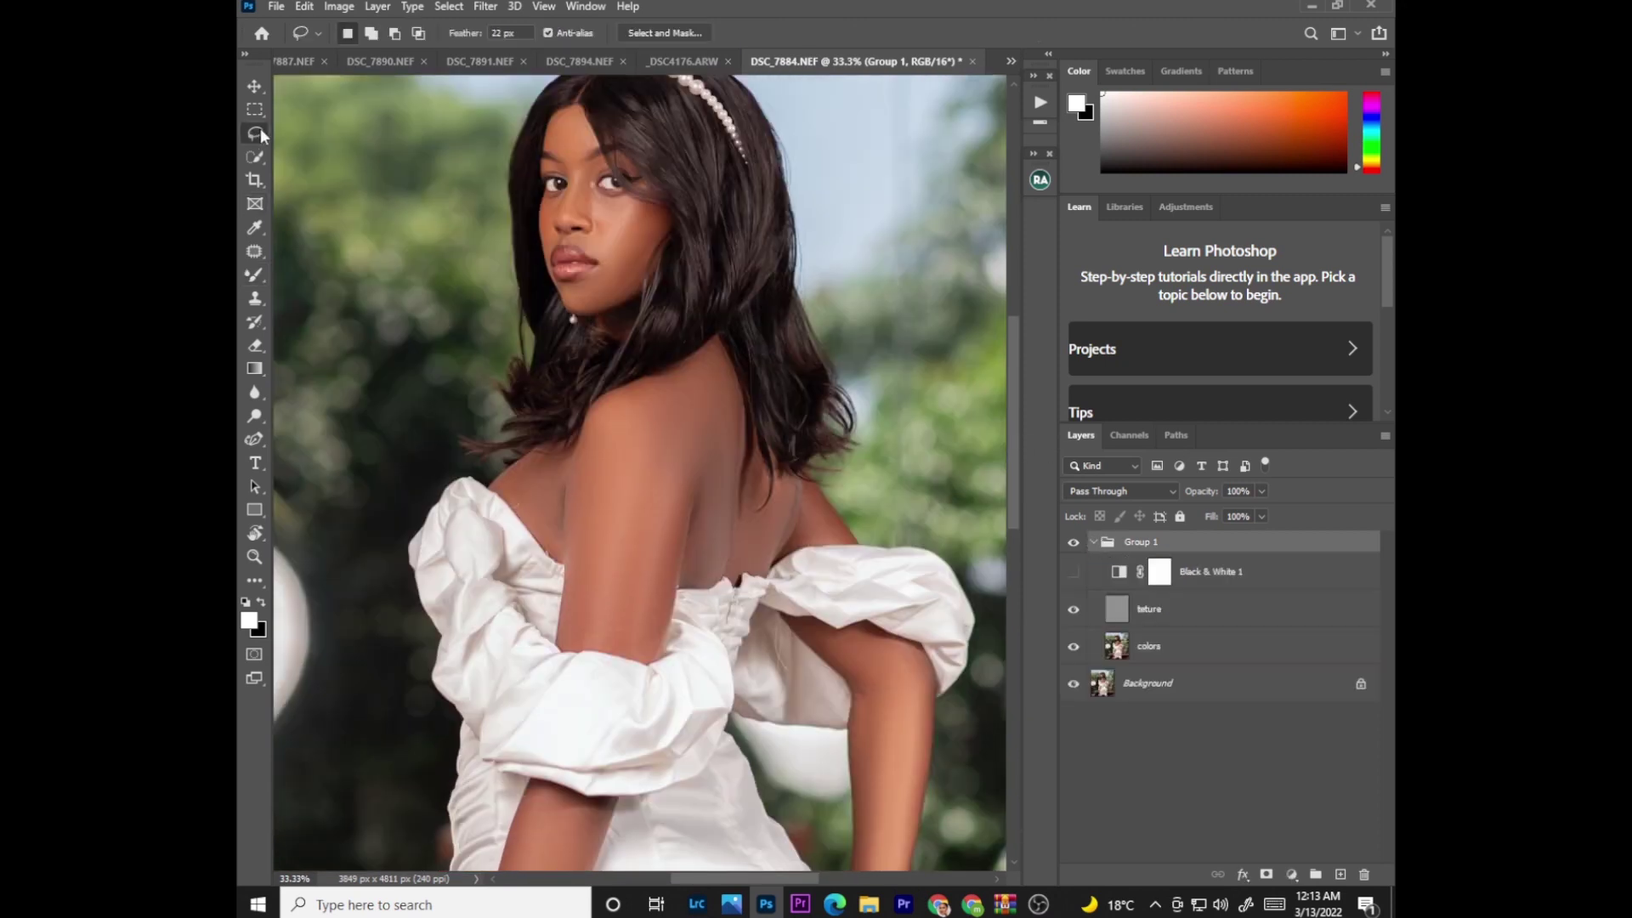
key("ctrl+plus")
key("ctrl+plus")
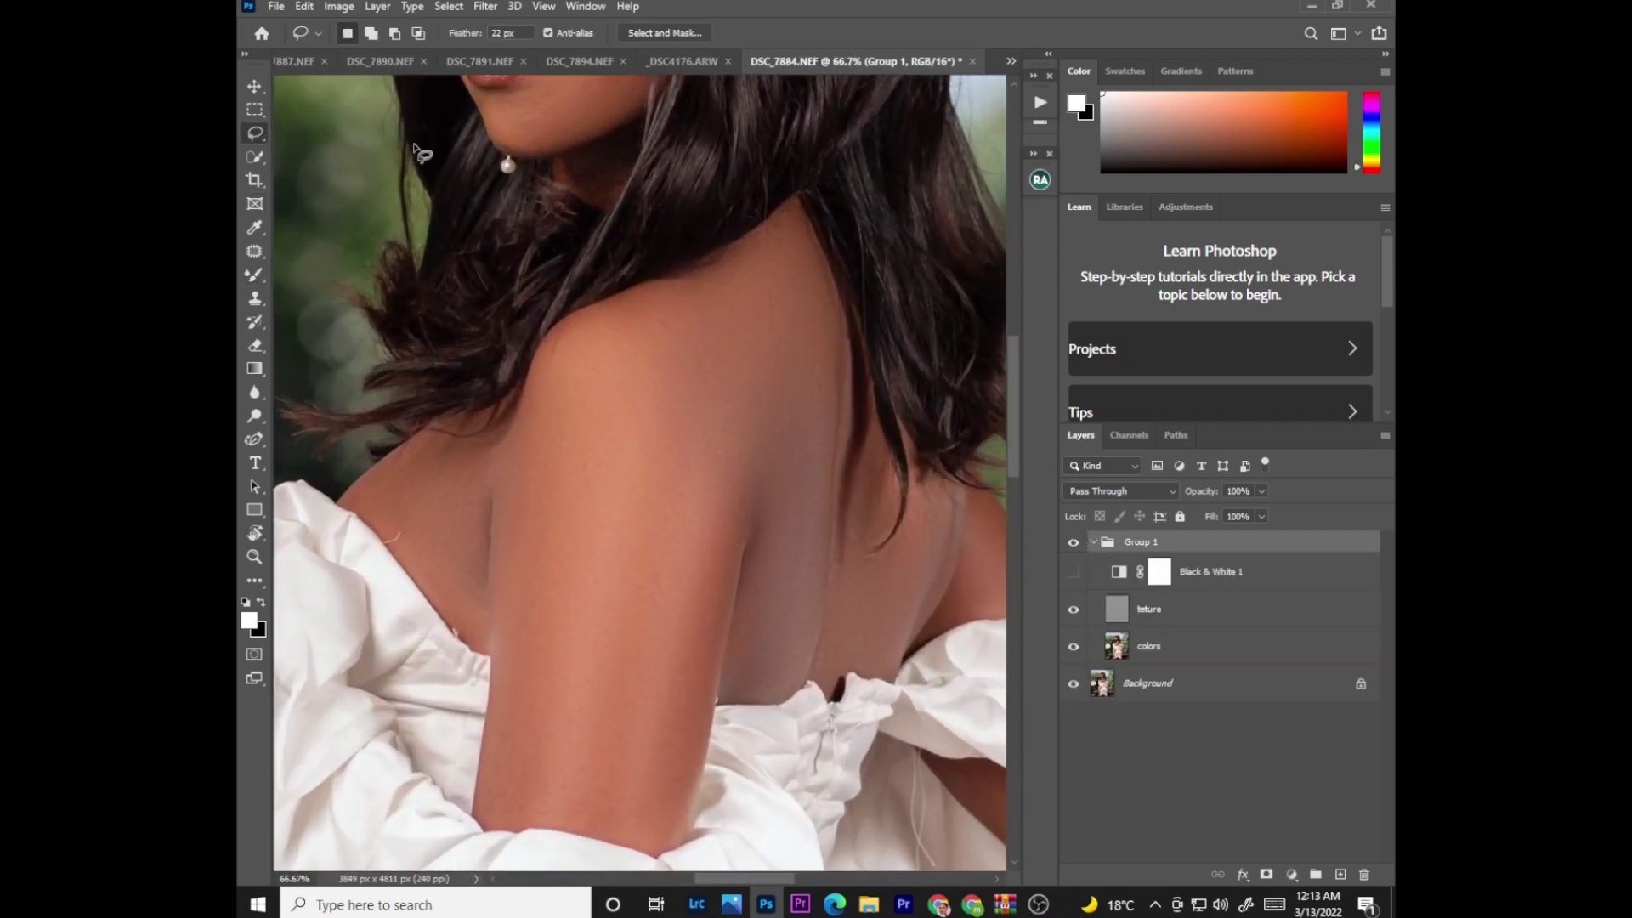
left_click_drag(1012, 443, 1011, 346)
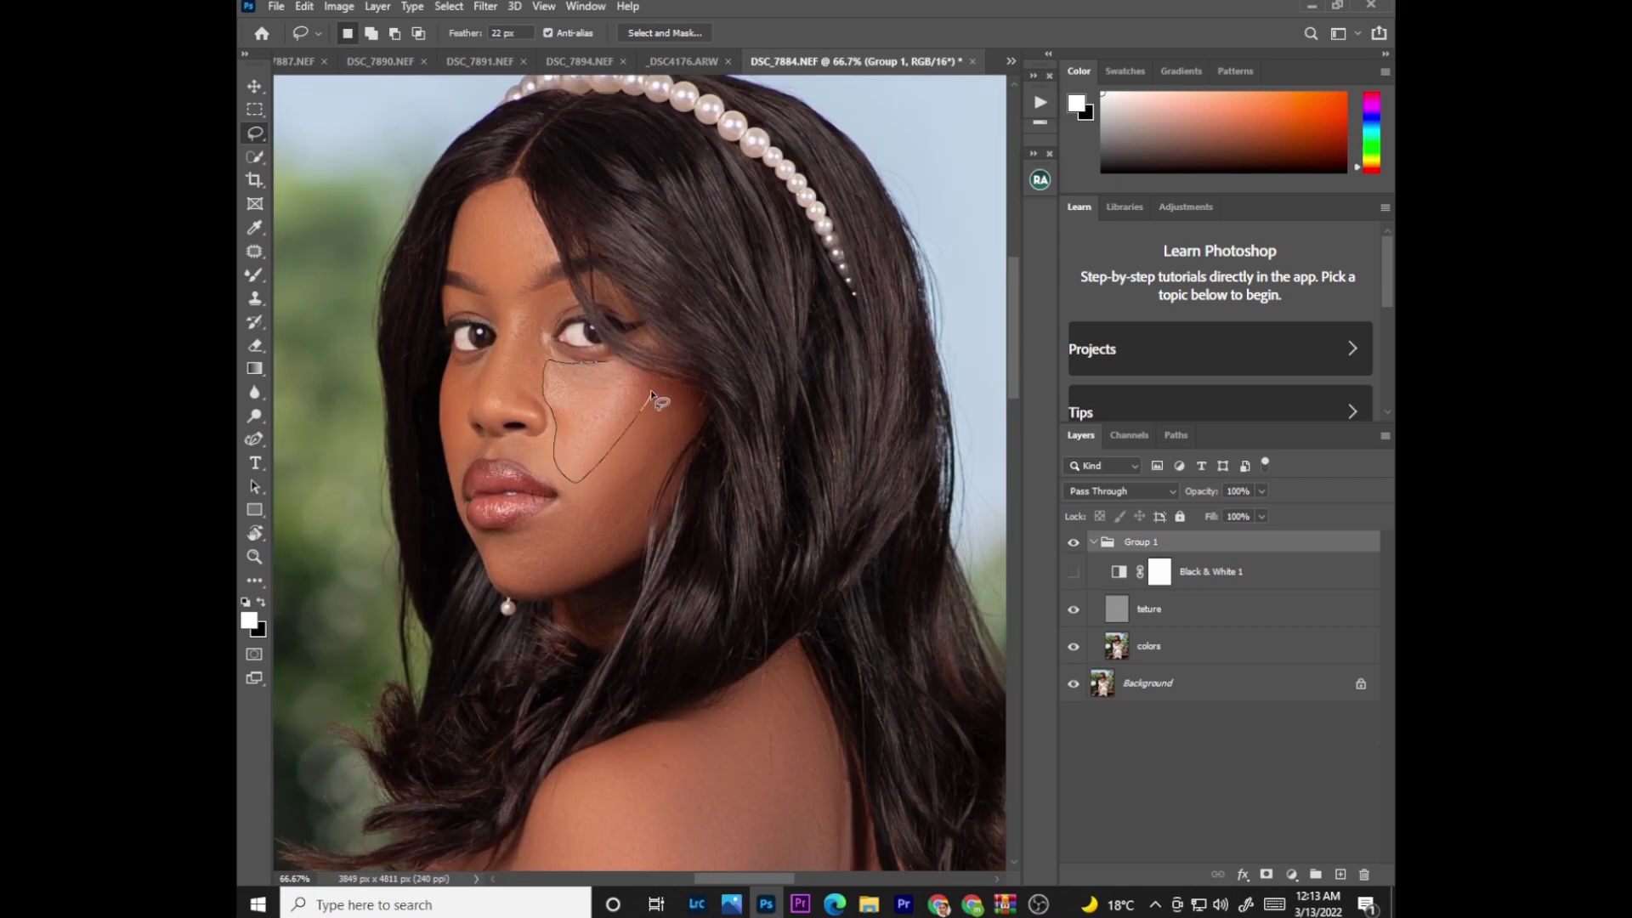
left_click_drag(630, 366, 631, 368)
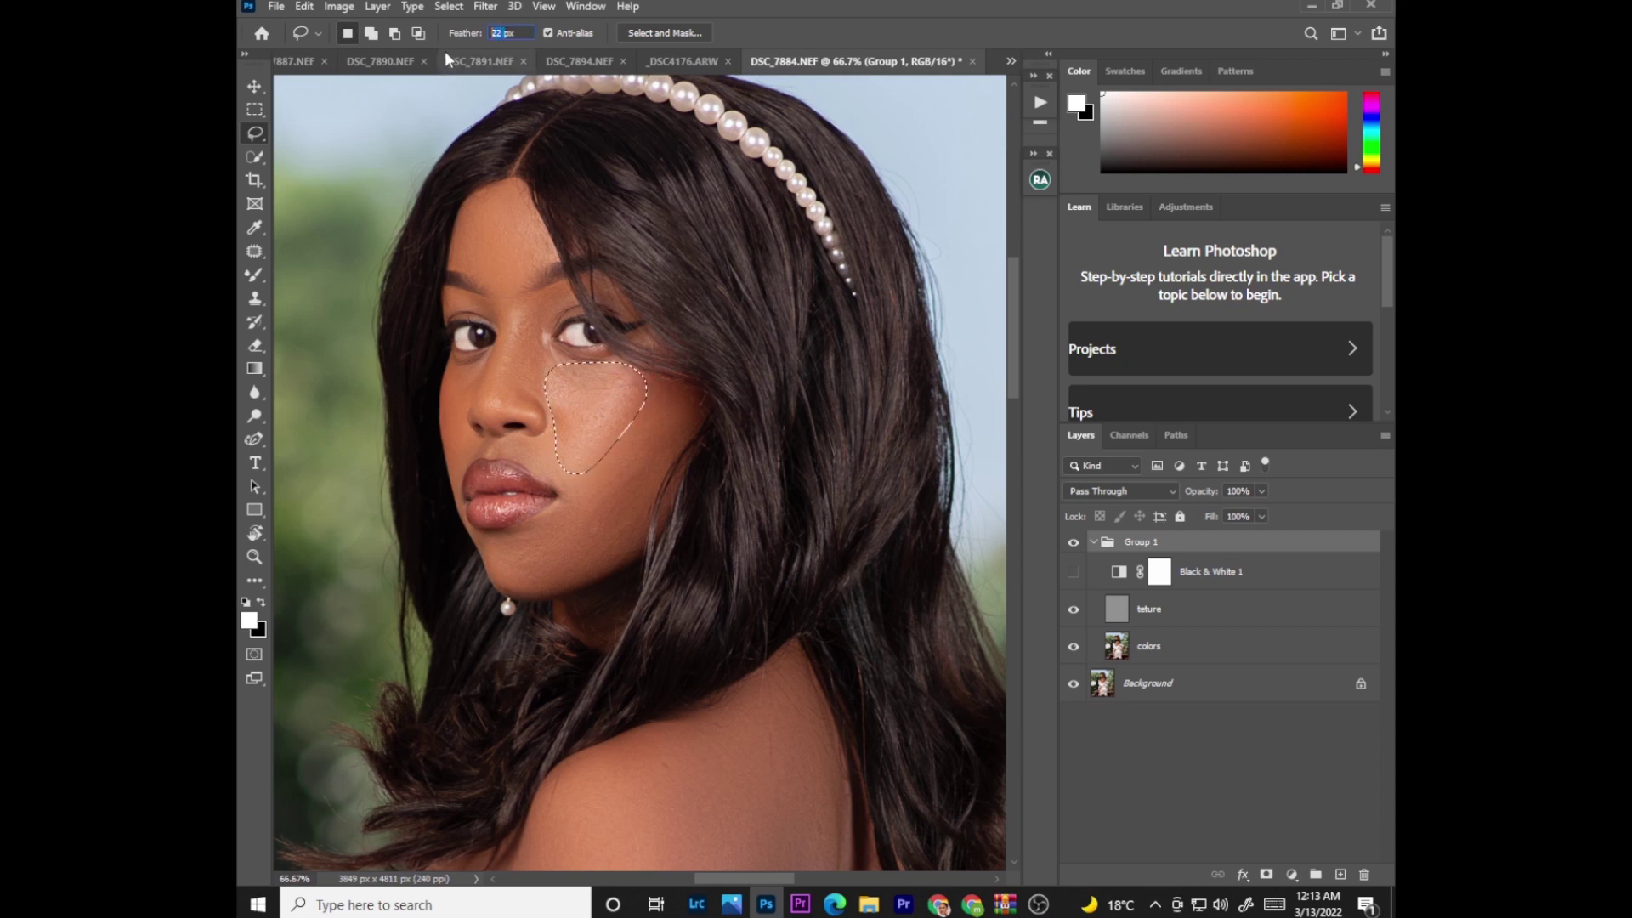
Step: Set the Lasso tool's feather to 18 px
type("118")
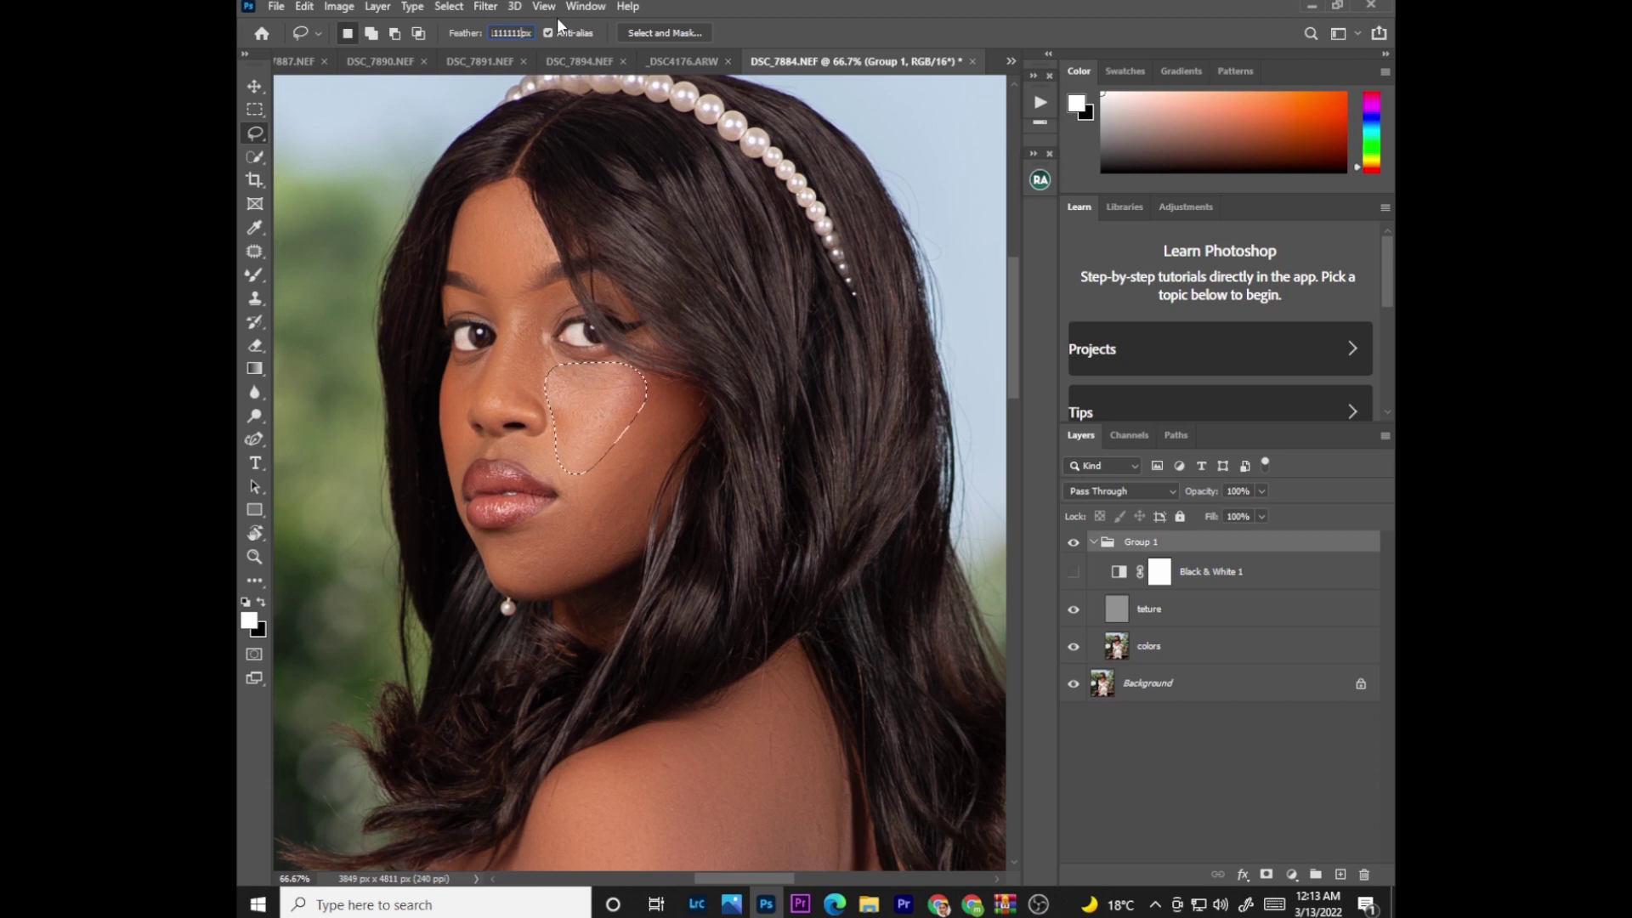
key("BackSpace")
key("BackSpace")
key("BackSpace")
key("BackSpace")
key("BackSpace")
key("BackSpace")
key("BackSpace")
key("BackSpace")
type("18")
Step: Smooth the selected cheek area on the colors layer with a 13.9-pixel Gaussian Blur, and clear the selection
left_click(488, 9)
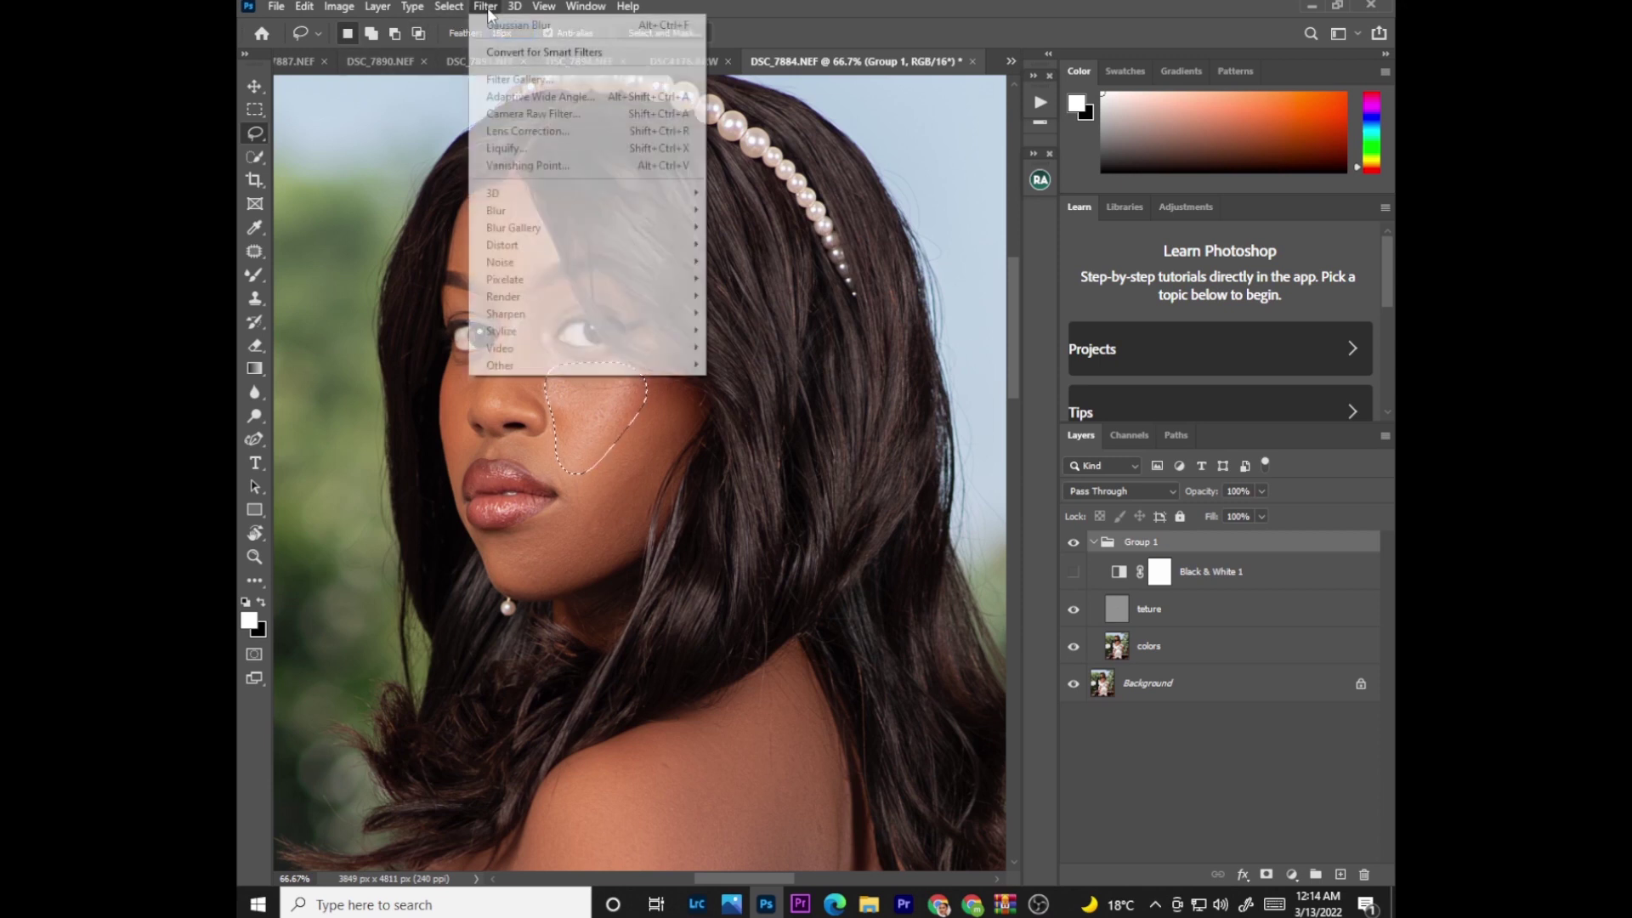
left_click(1135, 643)
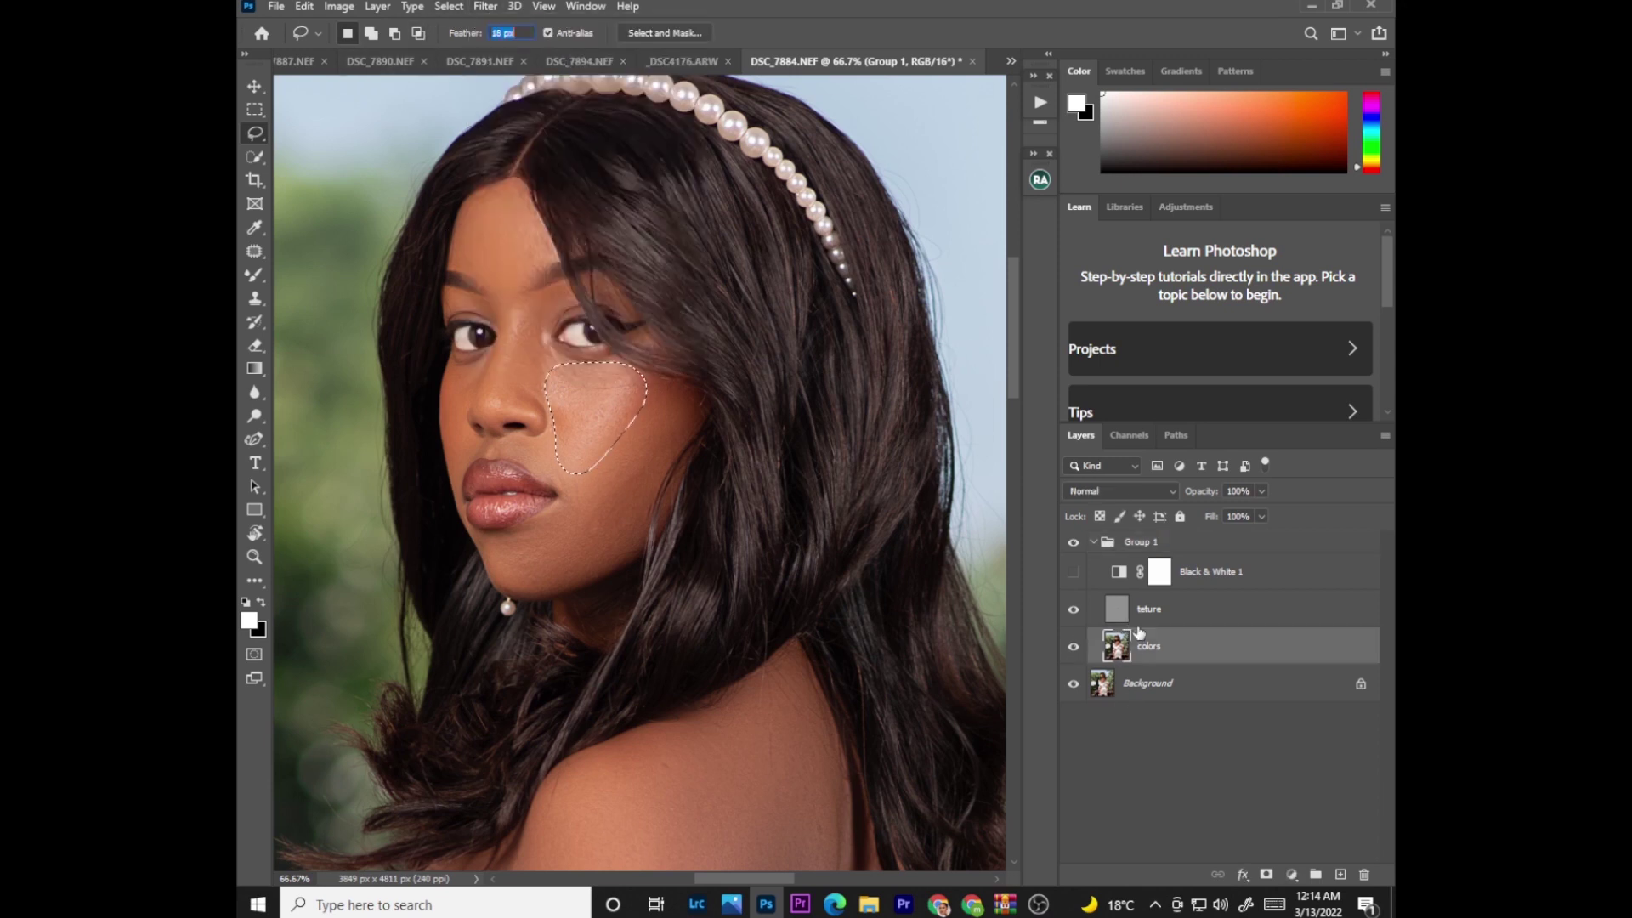
left_click(486, 7)
mouse_move(498, 212)
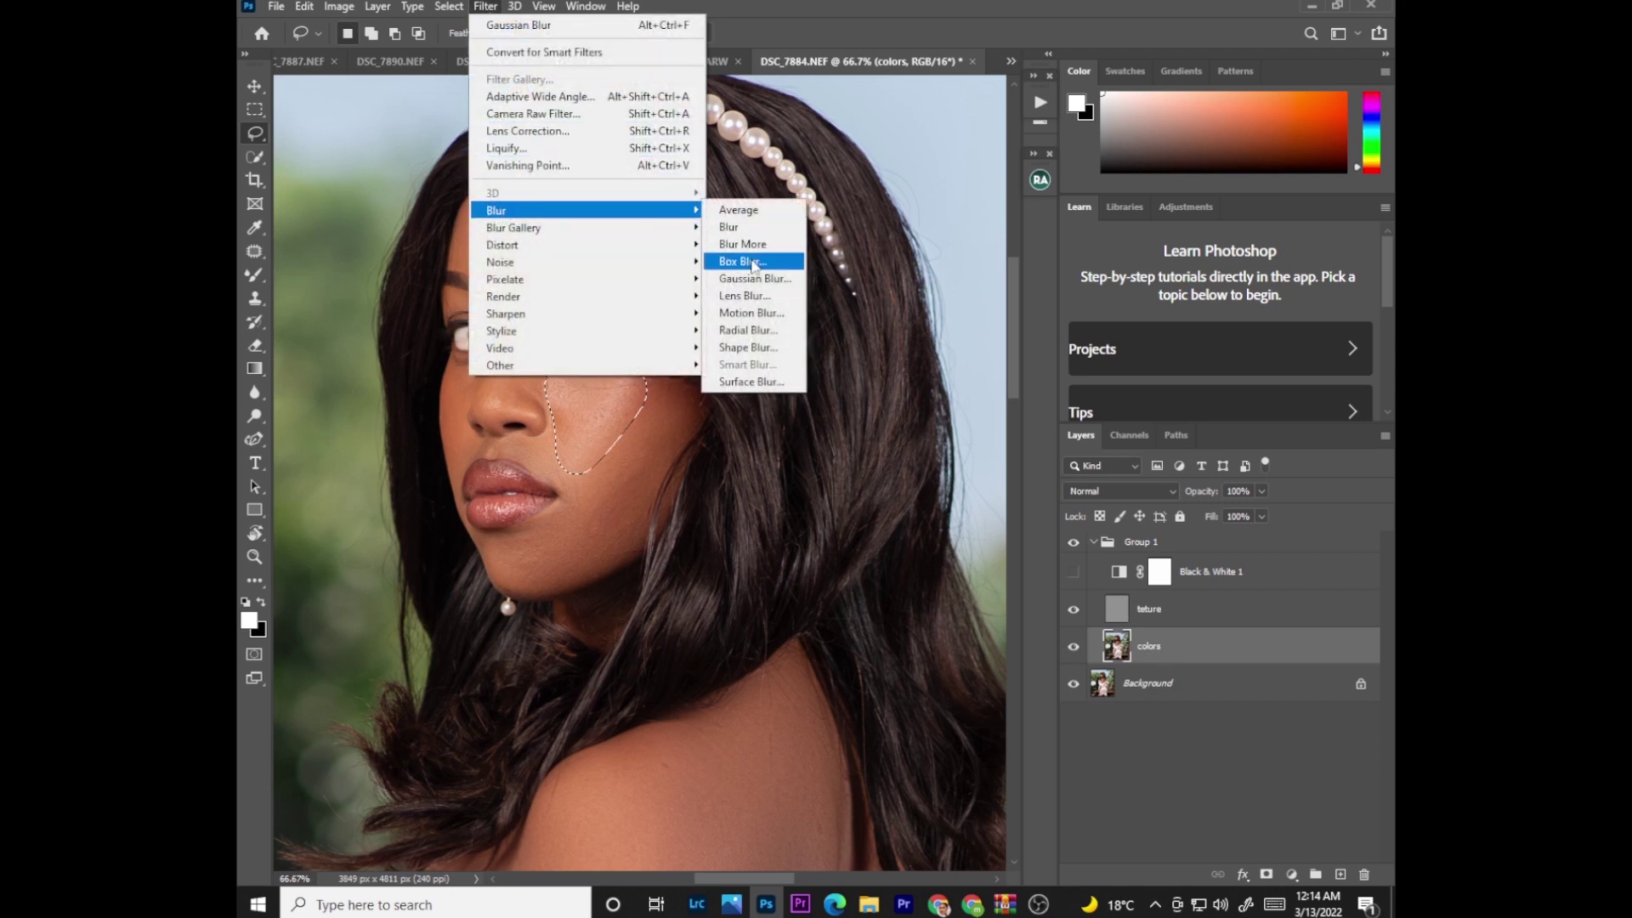
left_click(743, 279)
left_click_drag(805, 464, 830, 464)
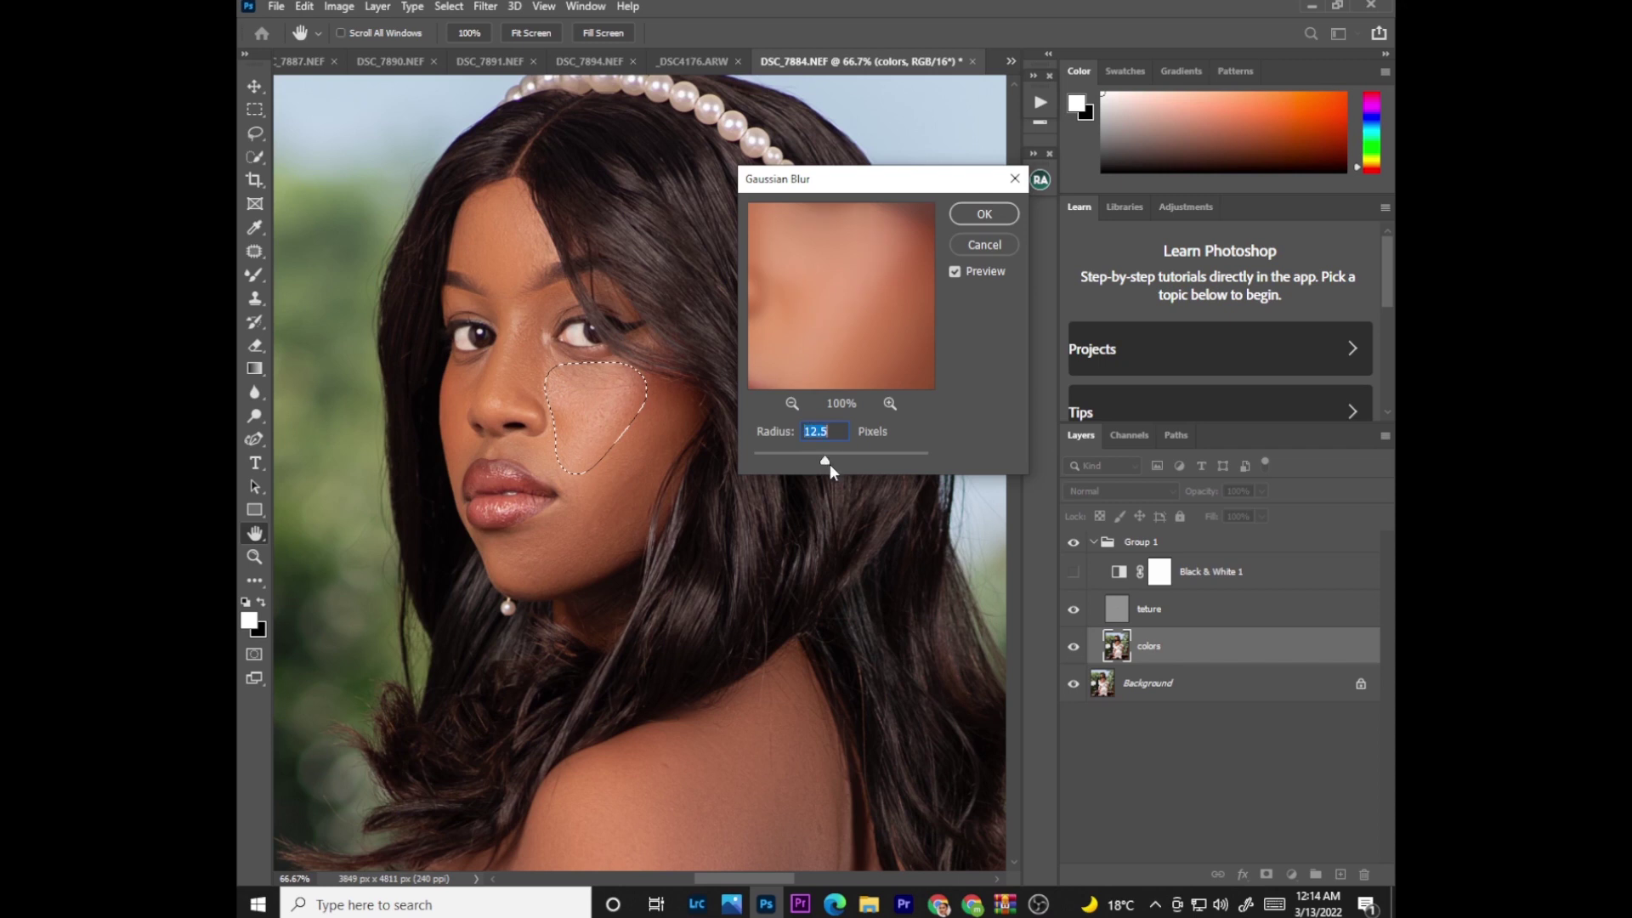
left_click_drag(833, 460, 830, 461)
left_click(983, 213)
key("l")
key("ctrl+d")
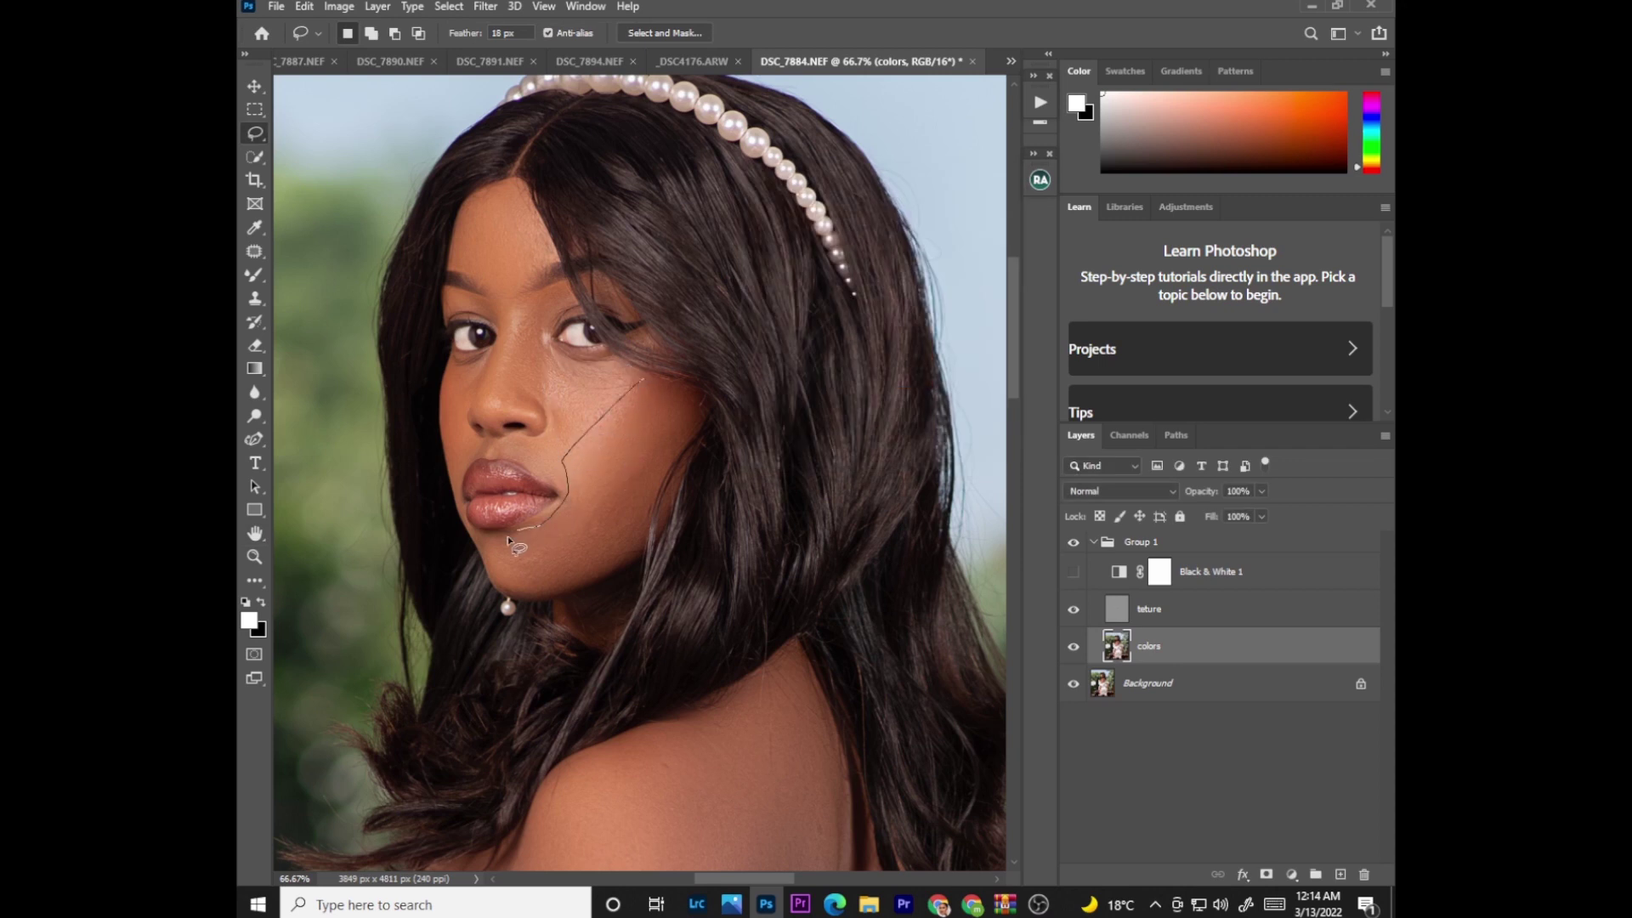
Step: Lasso the lower cheek, jaw and chin, apply a 13.9-pixel Gaussian Blur, and clear the selection
mouse_move(505, 588)
left_mouse_down()
mouse_move(630, 555)
mouse_move(662, 463)
mouse_move(705, 414)
mouse_move(646, 380)
left_mouse_up()
left_click(486, 6)
mouse_move(491, 214)
left_click(755, 279)
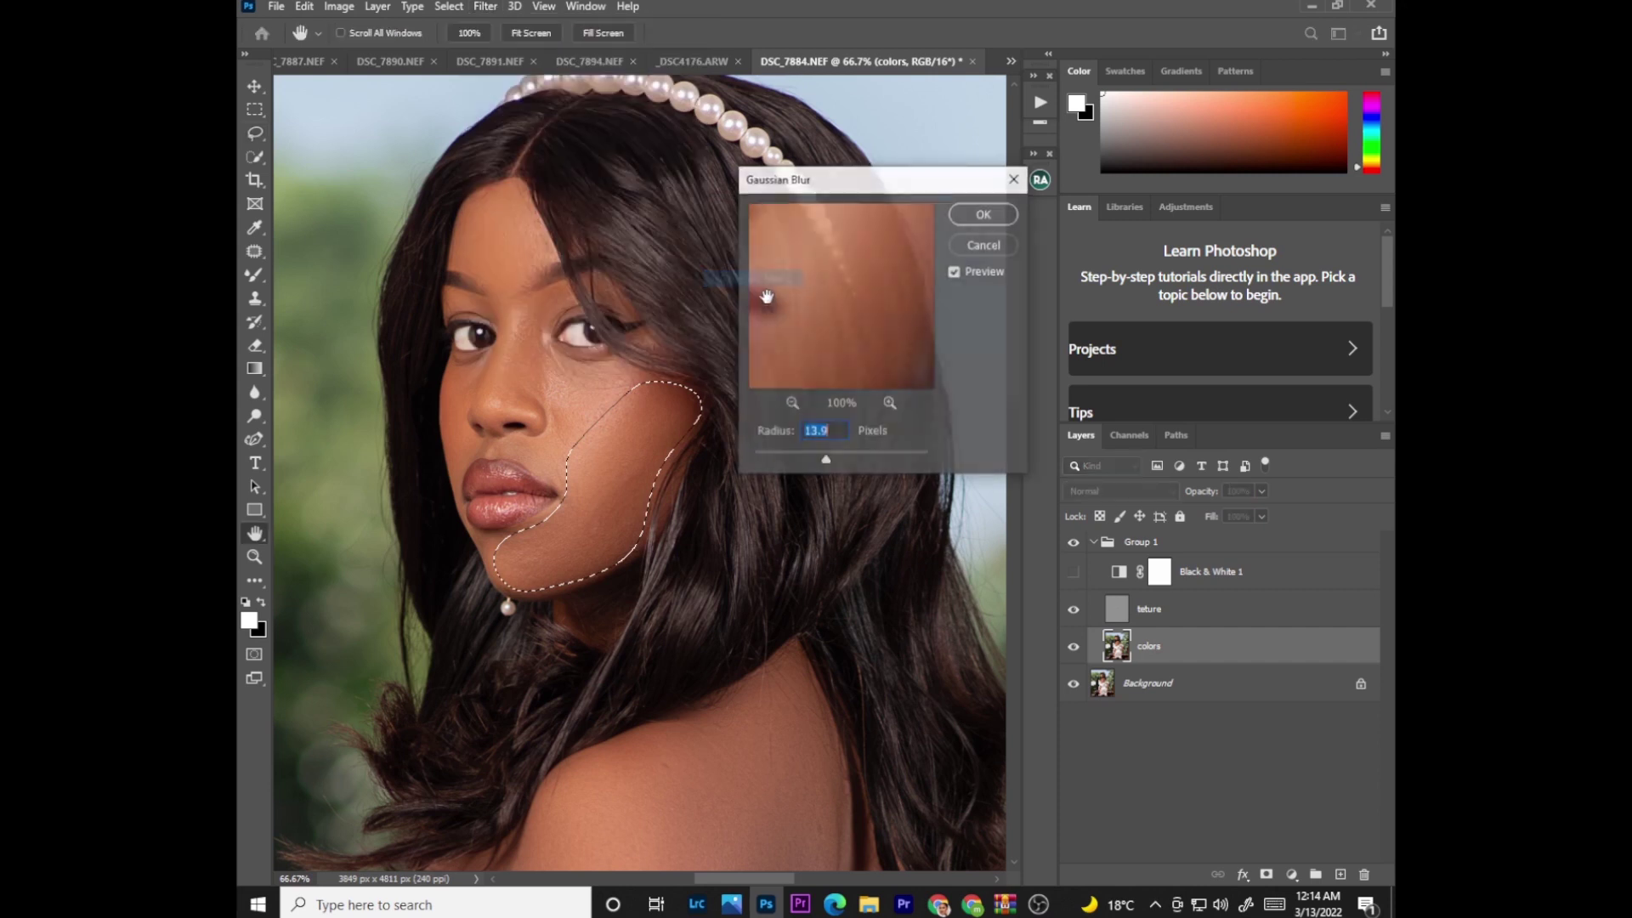
left_click(984, 213)
key("l")
key("ctrl+d")
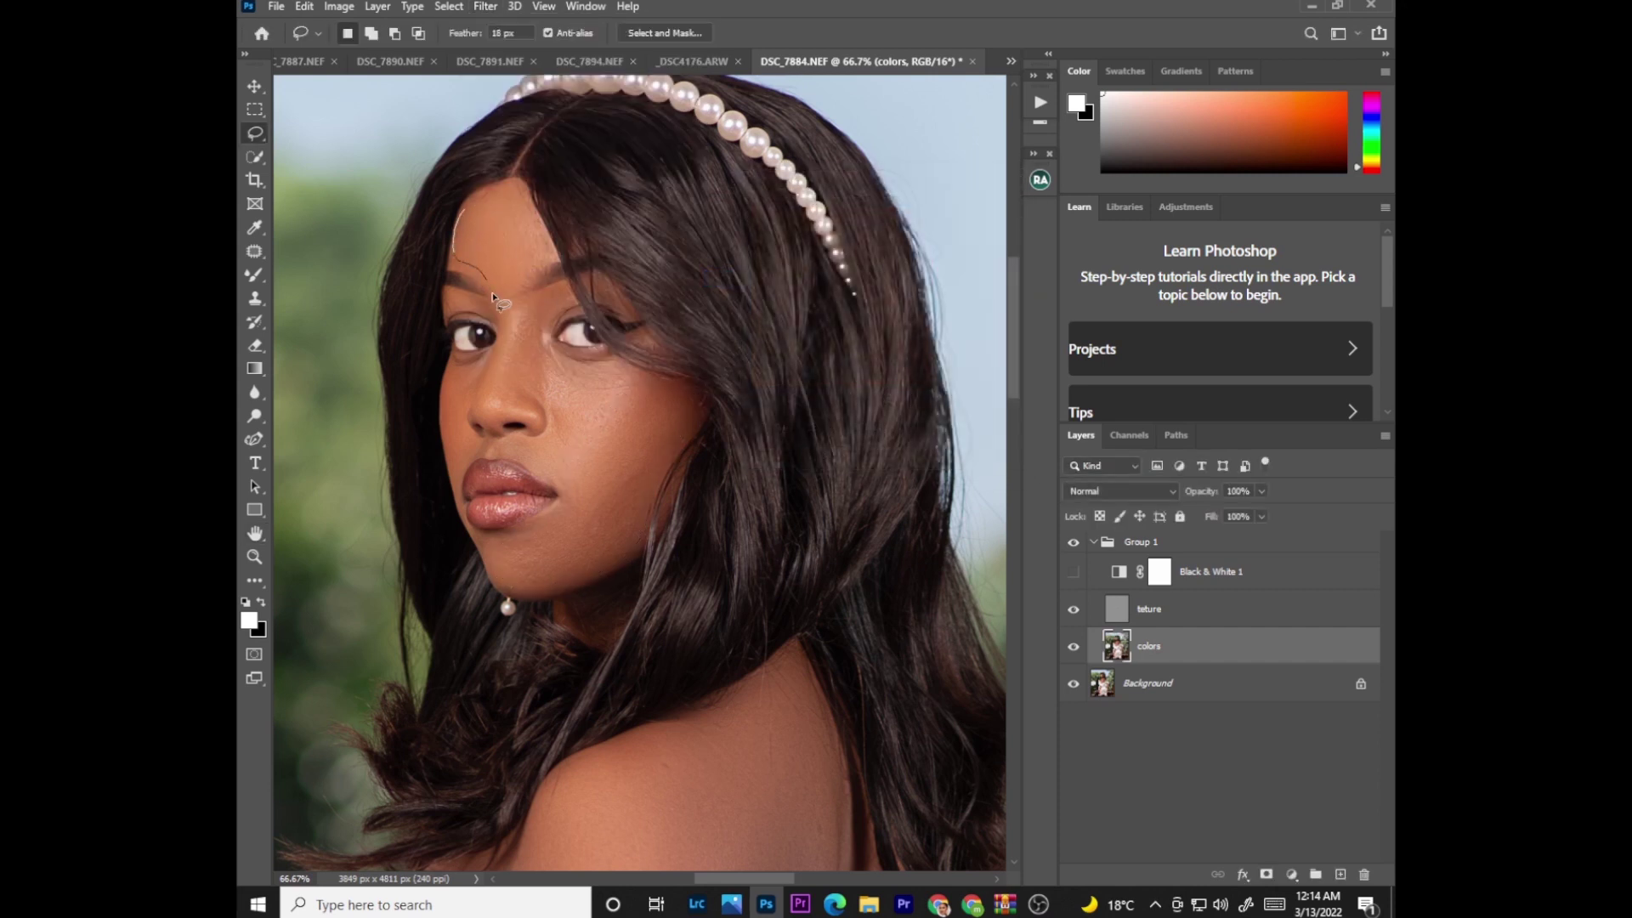
Step: Outline the forehead and the narrow cheek strip on the far side of the nose, apply Gaussian Blur to the strip, and deselect
mouse_move(517, 281)
left_mouse_down()
mouse_move(552, 240)
mouse_move(538, 213)
mouse_move(522, 189)
mouse_move(491, 223)
left_mouse_up()
left_click_drag(444, 382, 448, 451)
key("shift")
mouse_move(460, 383)
left_mouse_down()
mouse_move(476, 397)
mouse_move(458, 367)
left_mouse_up()
key("ctrl+alt+shift+f")
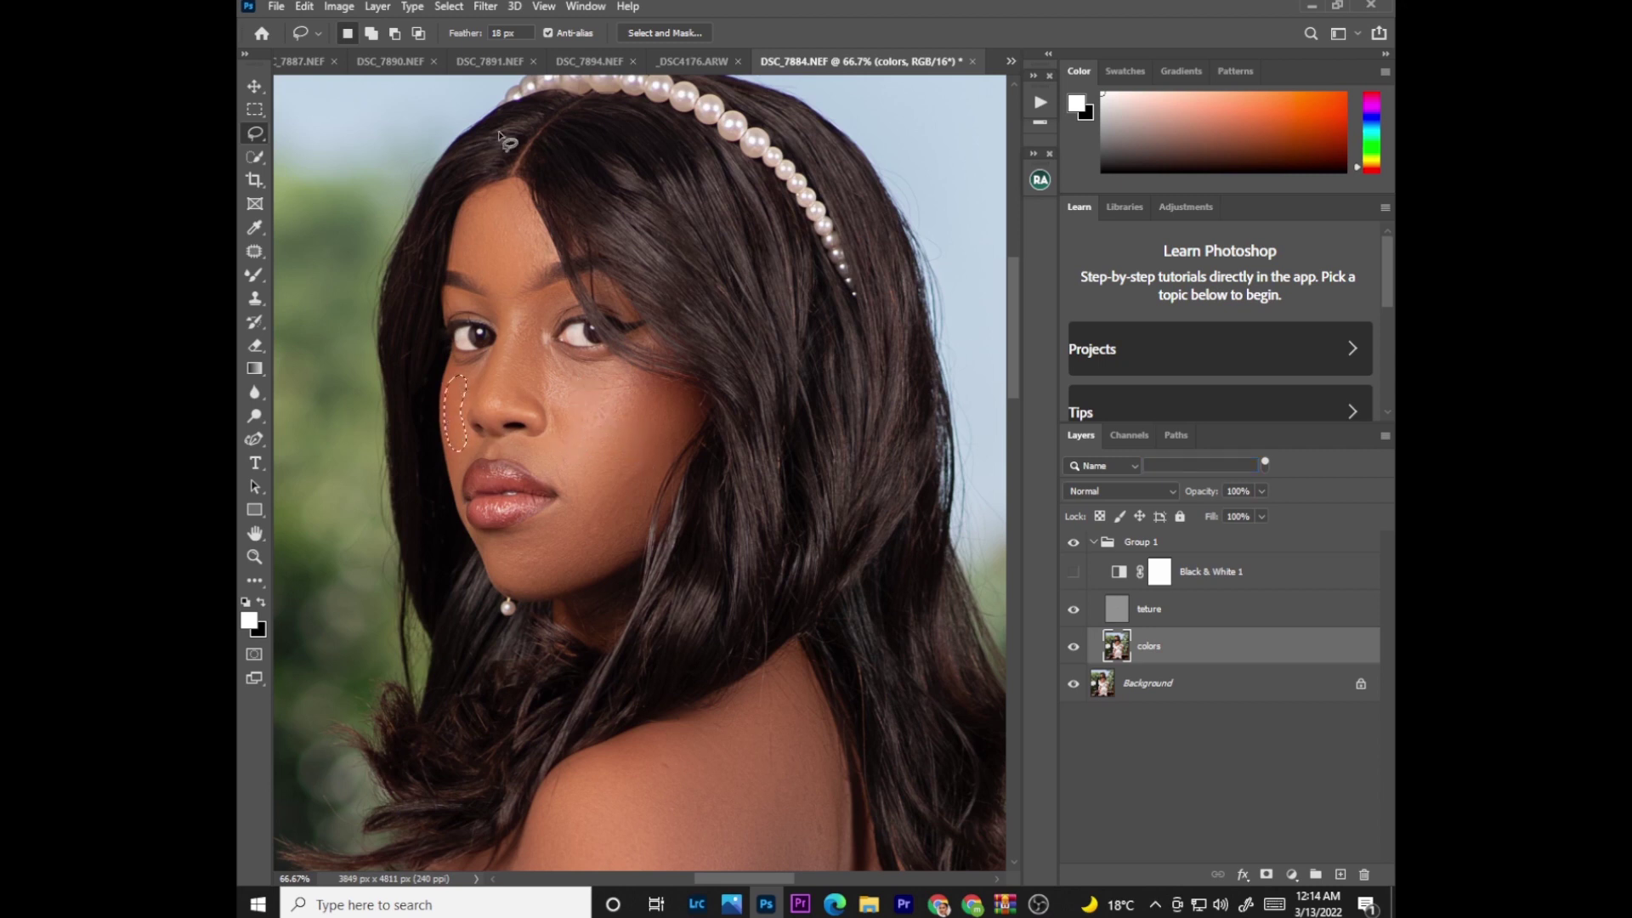
left_click(485, 6)
mouse_move(499, 214)
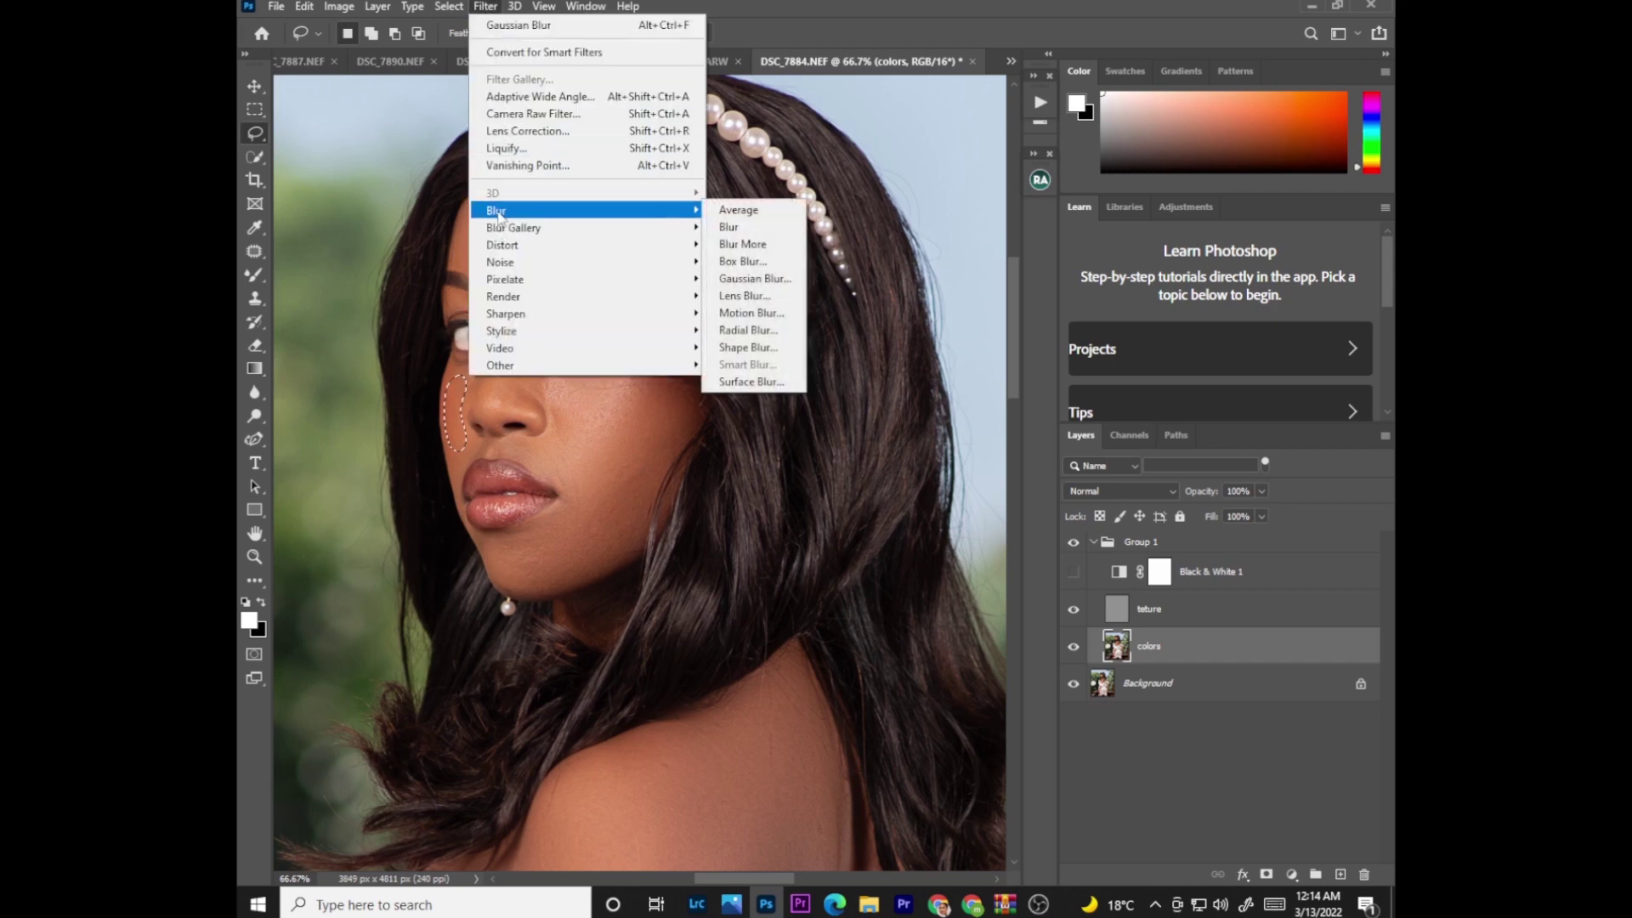
left_click(753, 278)
left_click(982, 219)
key("ctrl+d")
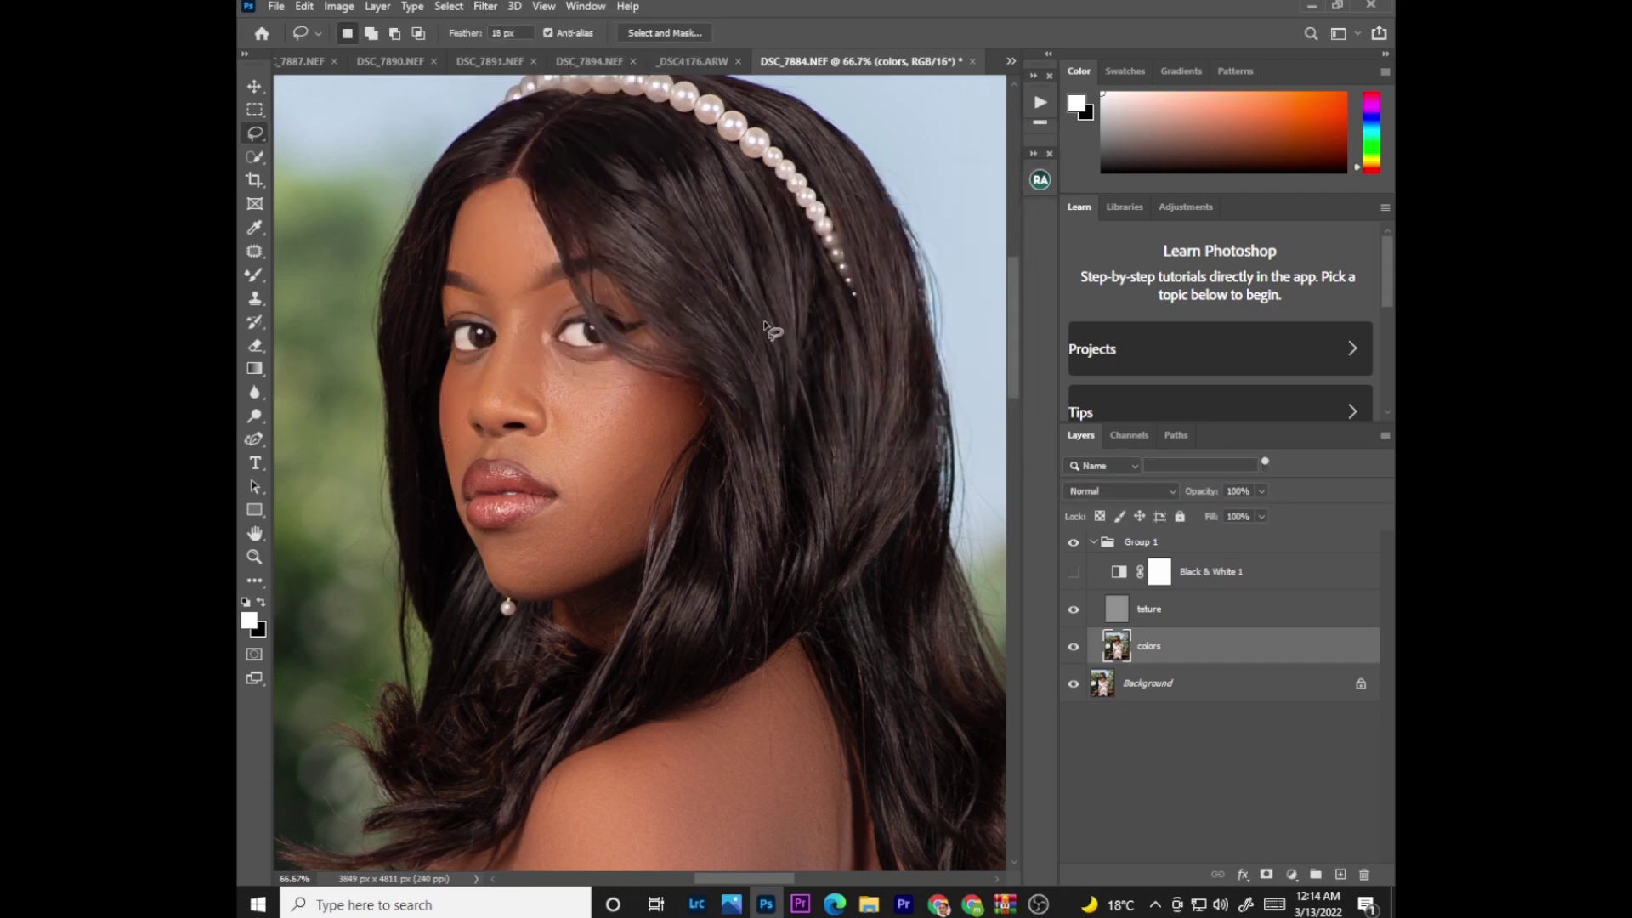
Step: Collapse Group 1 and toggle its visibility to compare the blurred face with the original in the full view
key("ctrl+minus")
key("ctrl+minus")
key("ctrl+minus")
key("ctrl+minus")
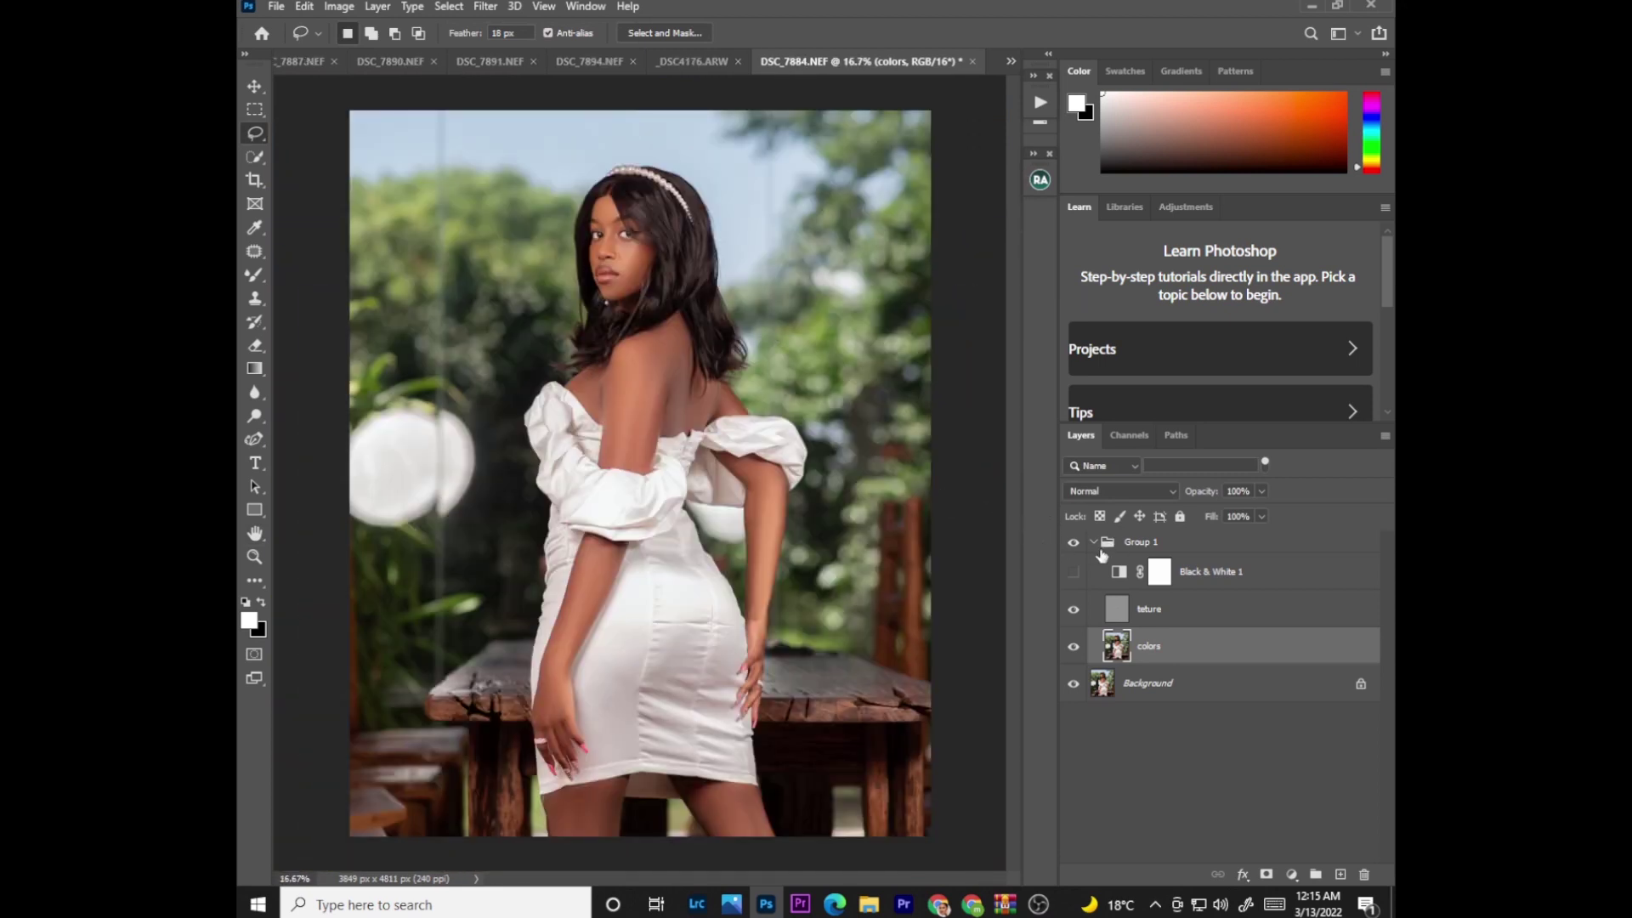
left_click(1094, 542)
left_click(1093, 542)
left_click(1094, 542)
left_click(1073, 542)
left_click(1074, 542)
left_click(1073, 542)
left_click(1073, 542)
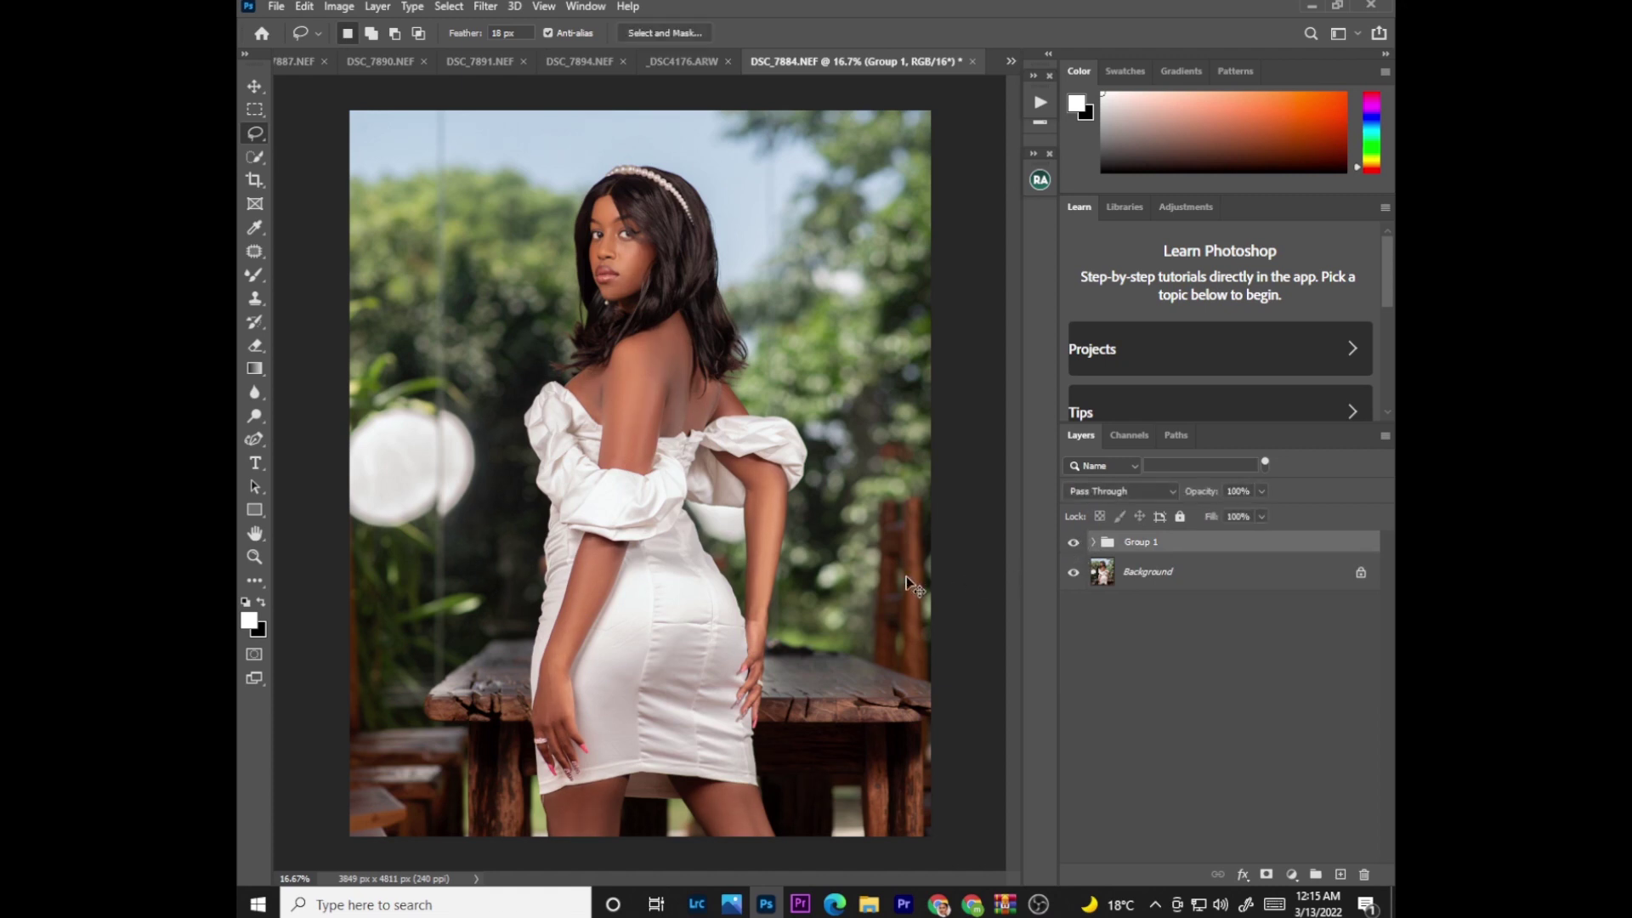
Step: Lasso the chest, shoulder, back and upper-arm skin, blur that area on the colors layer, and clear the selection
key("ctrl+plus")
key("ctrl+plus")
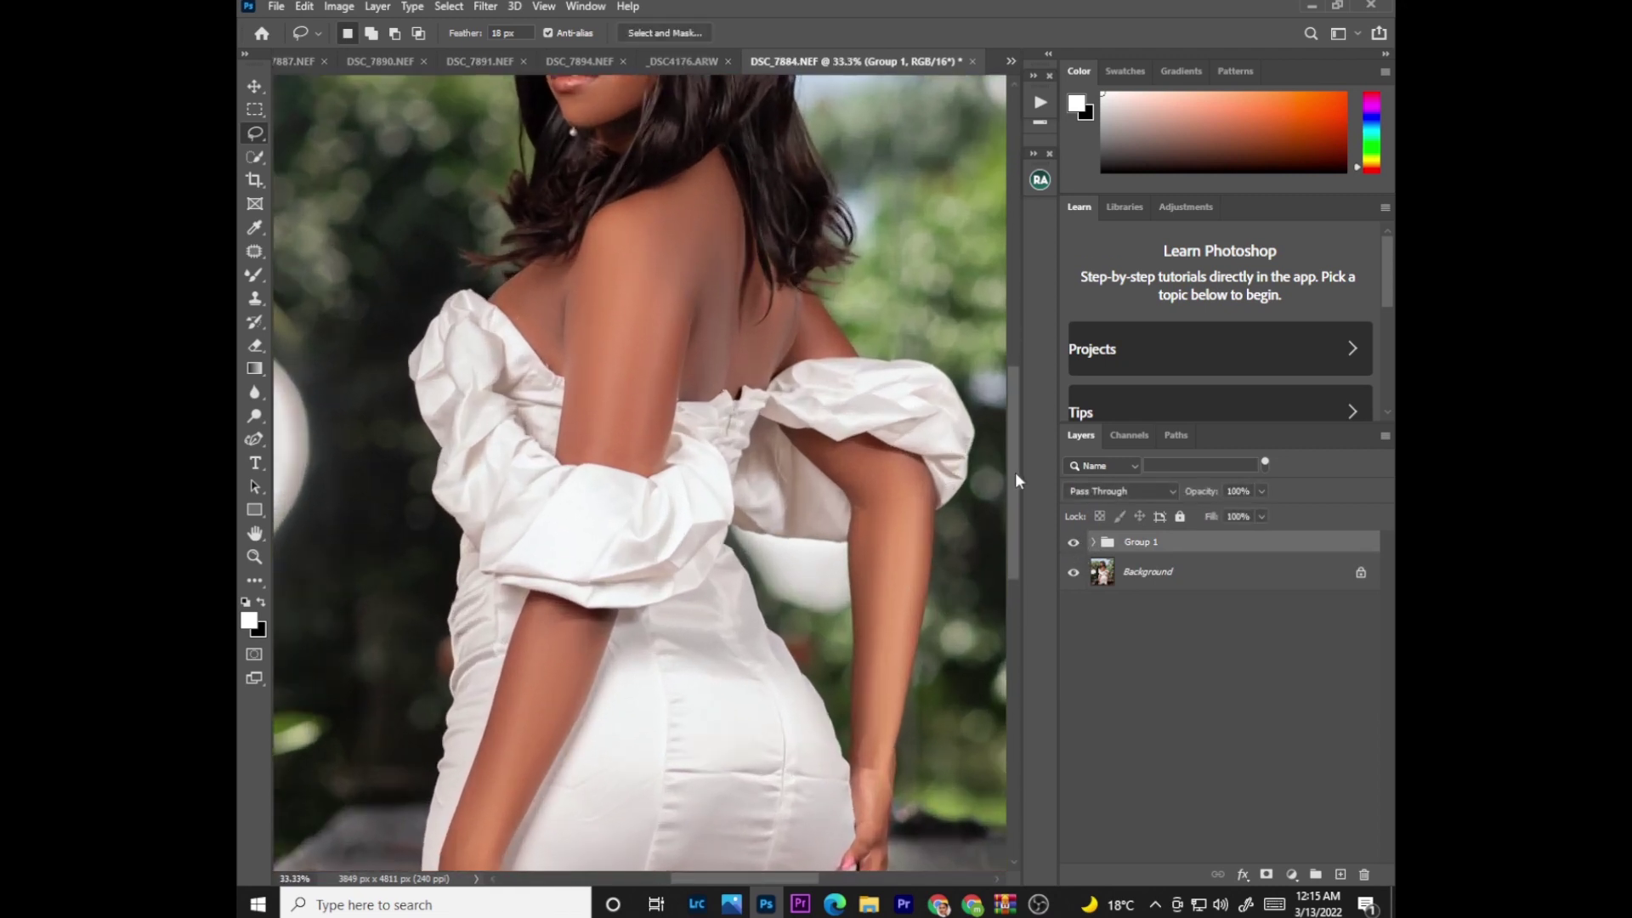
scroll(1015, 480, "up", 3)
left_click_drag(1009, 422, 1003, 374)
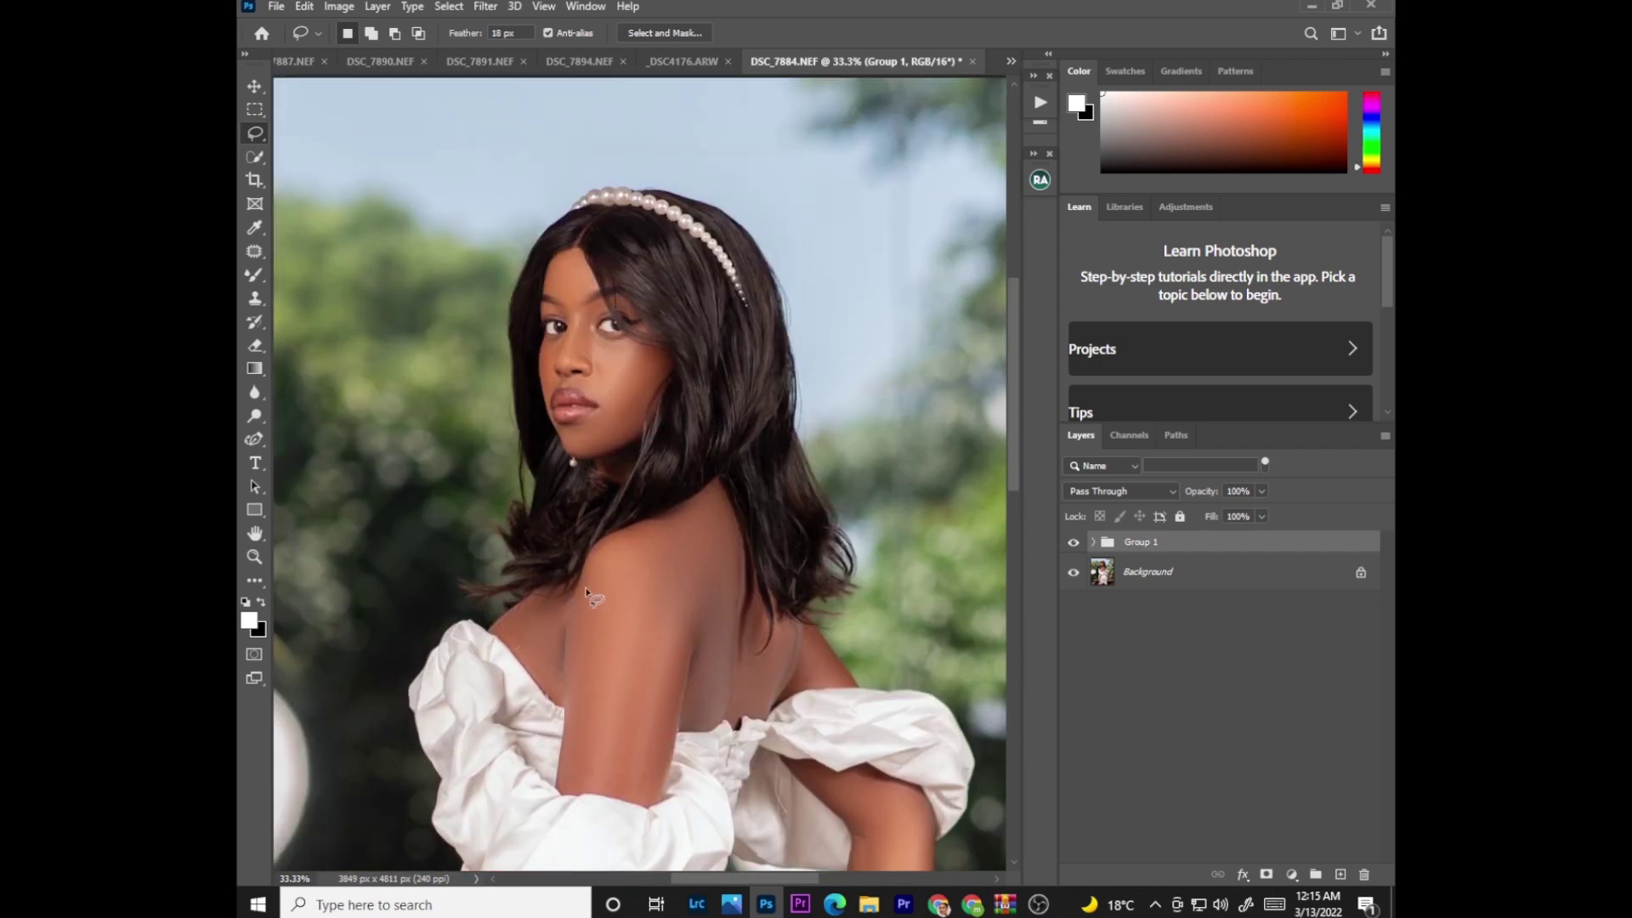
mouse_move(504, 630)
left_mouse_down()
mouse_move(539, 673)
mouse_move(564, 619)
mouse_move(557, 785)
mouse_move(648, 805)
left_mouse_up()
mouse_move(668, 727)
left_mouse_down()
mouse_move(691, 615)
mouse_move(708, 703)
mouse_move(723, 690)
mouse_move(738, 567)
mouse_move(718, 503)
mouse_move(609, 541)
mouse_move(556, 619)
left_mouse_up()
left_click(485, 6)
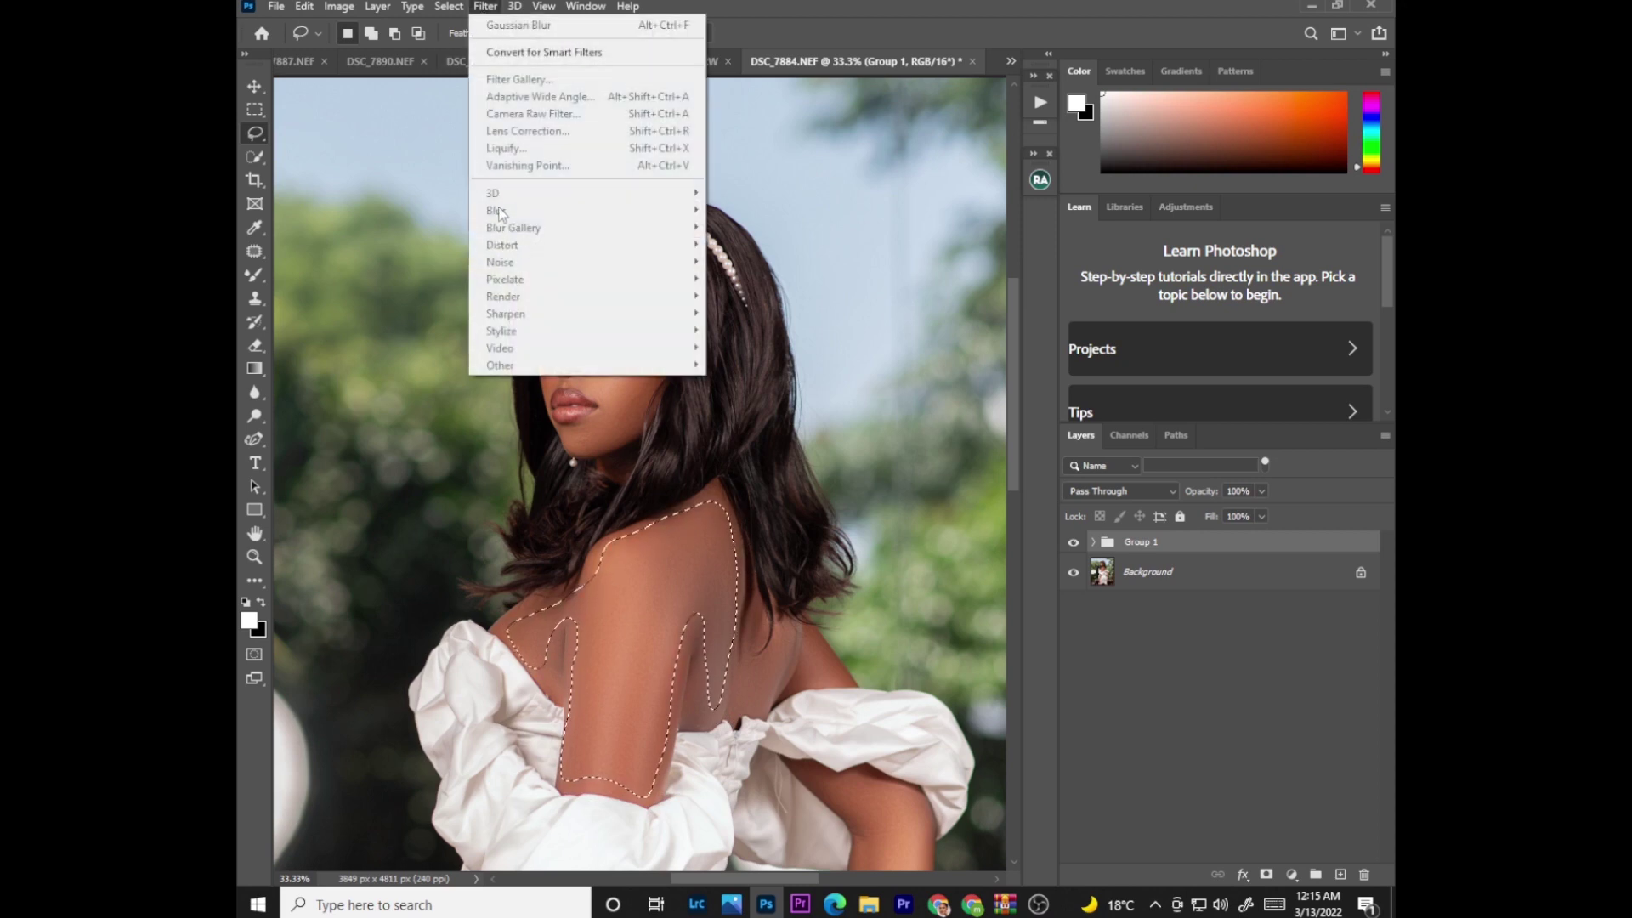
left_click(1094, 543)
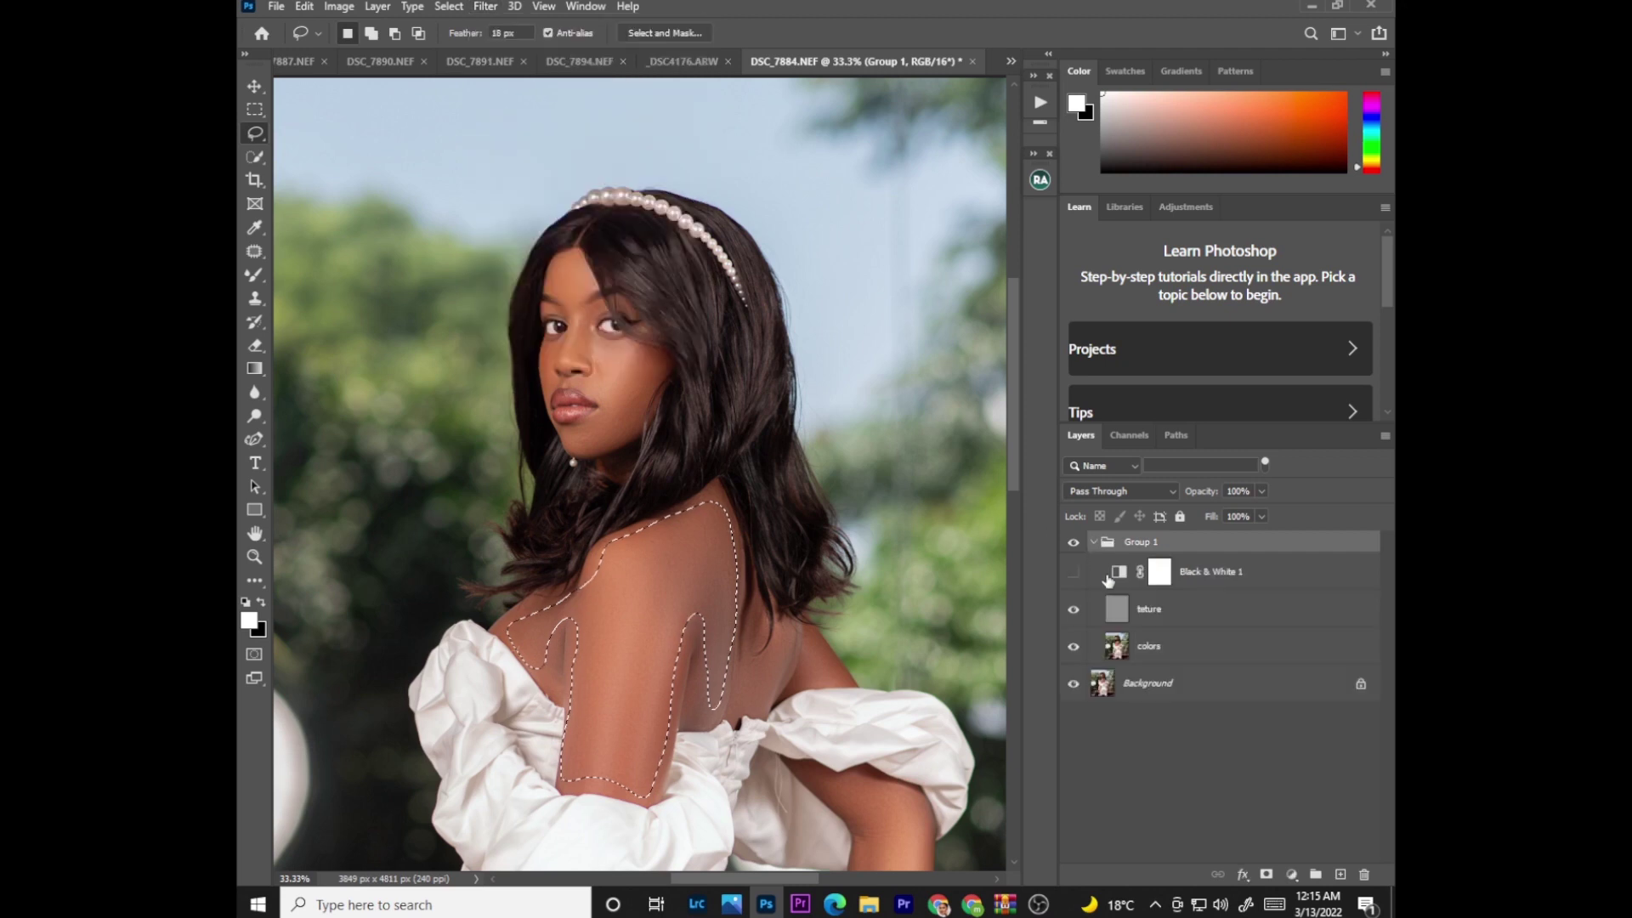
left_click(1149, 646)
left_click(480, 7)
mouse_move(578, 215)
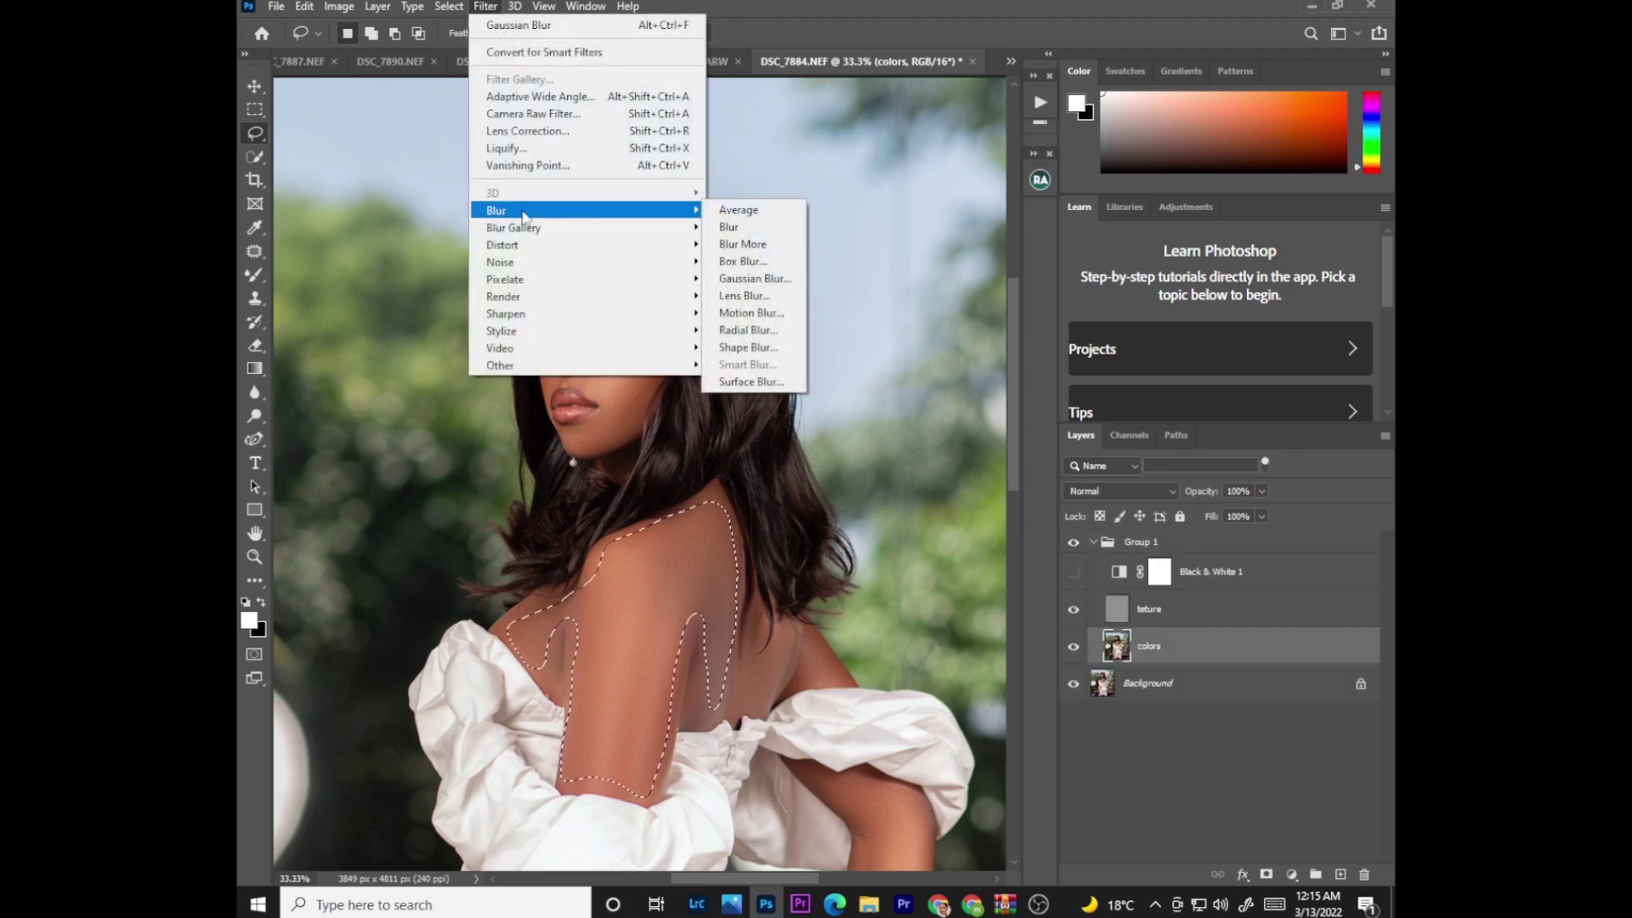
left_click(752, 297)
key("Return")
key("ctrl+d")
Step: Collapse Group 1 and compare the finished skin retouch with the original by toggling the group's visibility
scroll(767, 349, "down", 3)
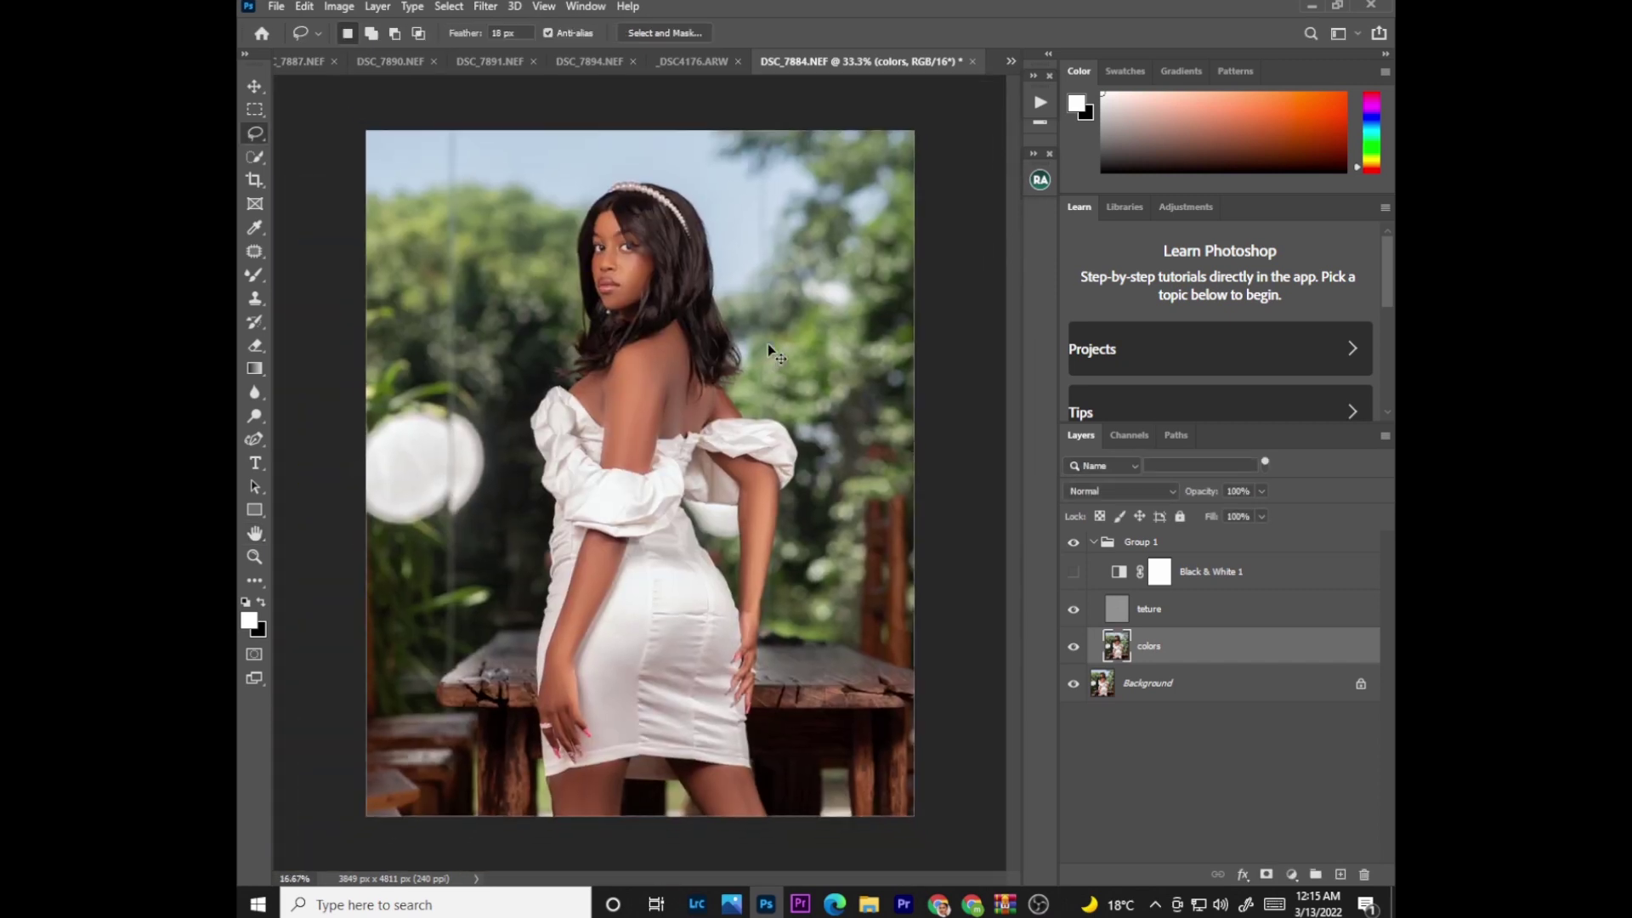
left_click(1094, 542)
left_click(1074, 542)
left_click(1074, 542)
left_click(1073, 542)
left_click(1075, 552)
left_click(1075, 552)
left_click(1075, 550)
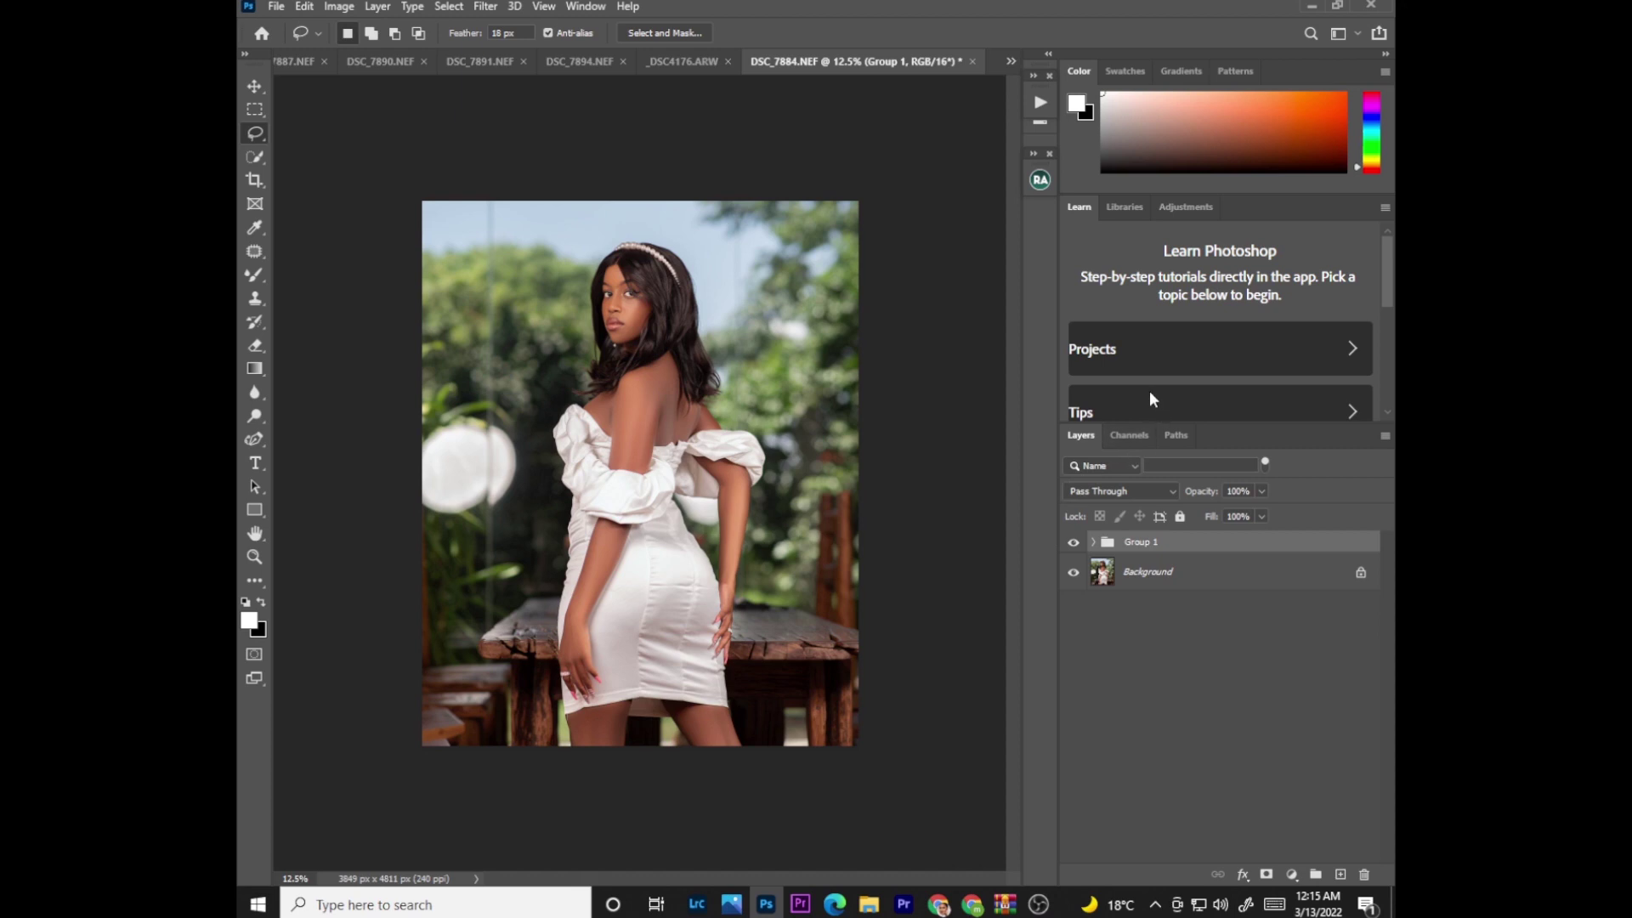
Step: Add a Curves adjustment layer above Group 1 and brighten it by raising the curve at a tone sampled from the back
left_click(1072, 543)
left_click(1293, 873)
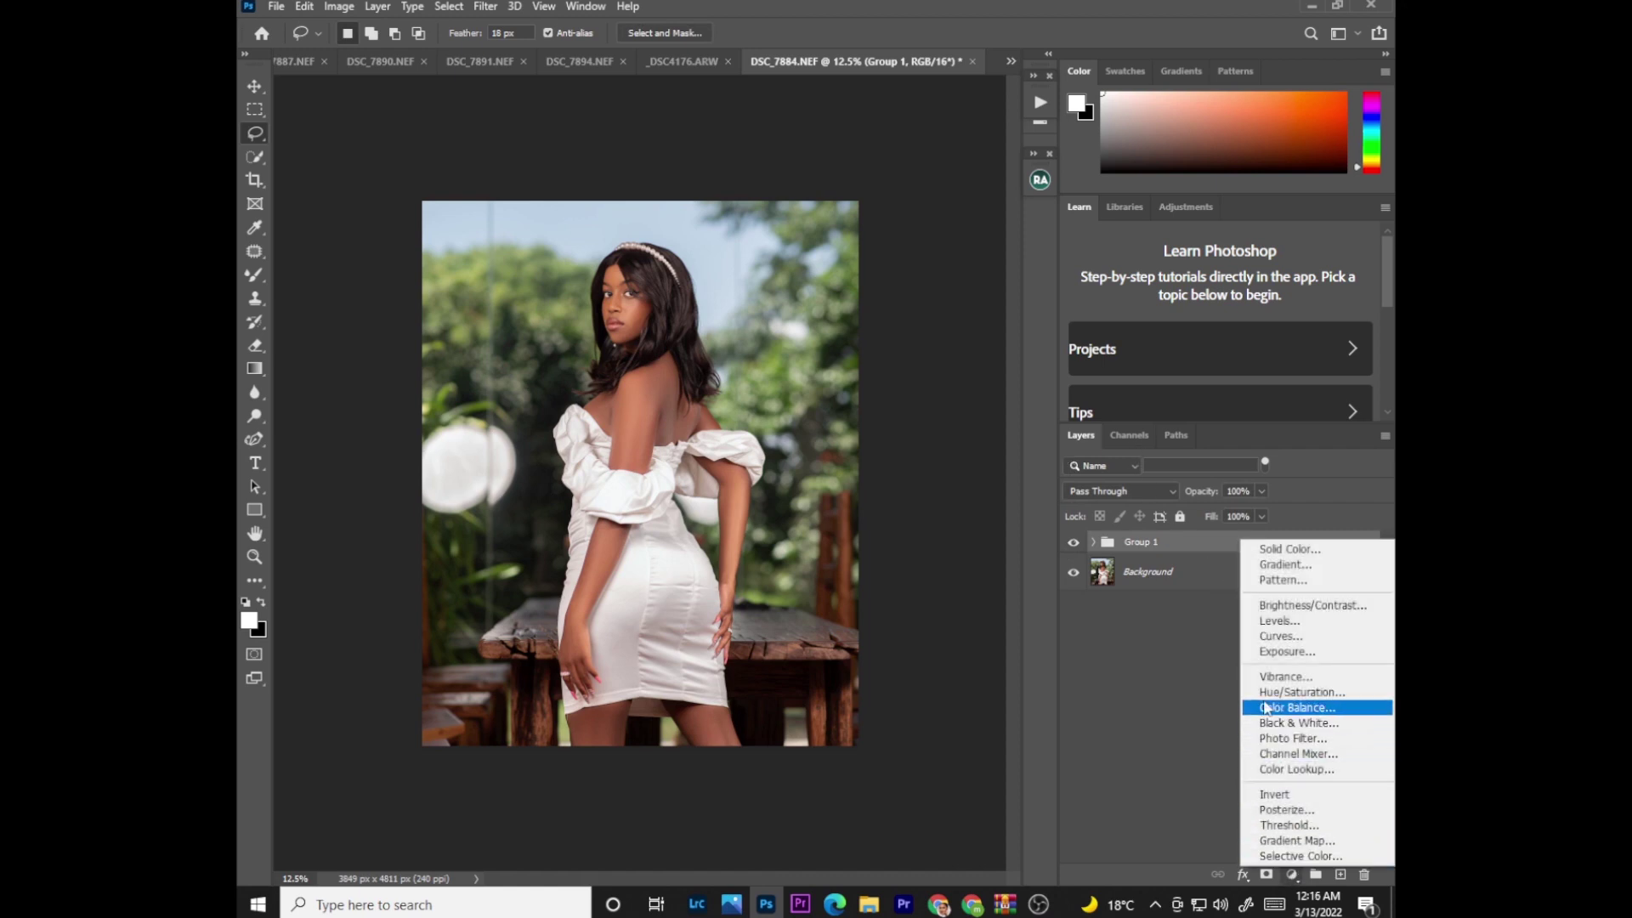
left_click(1274, 635)
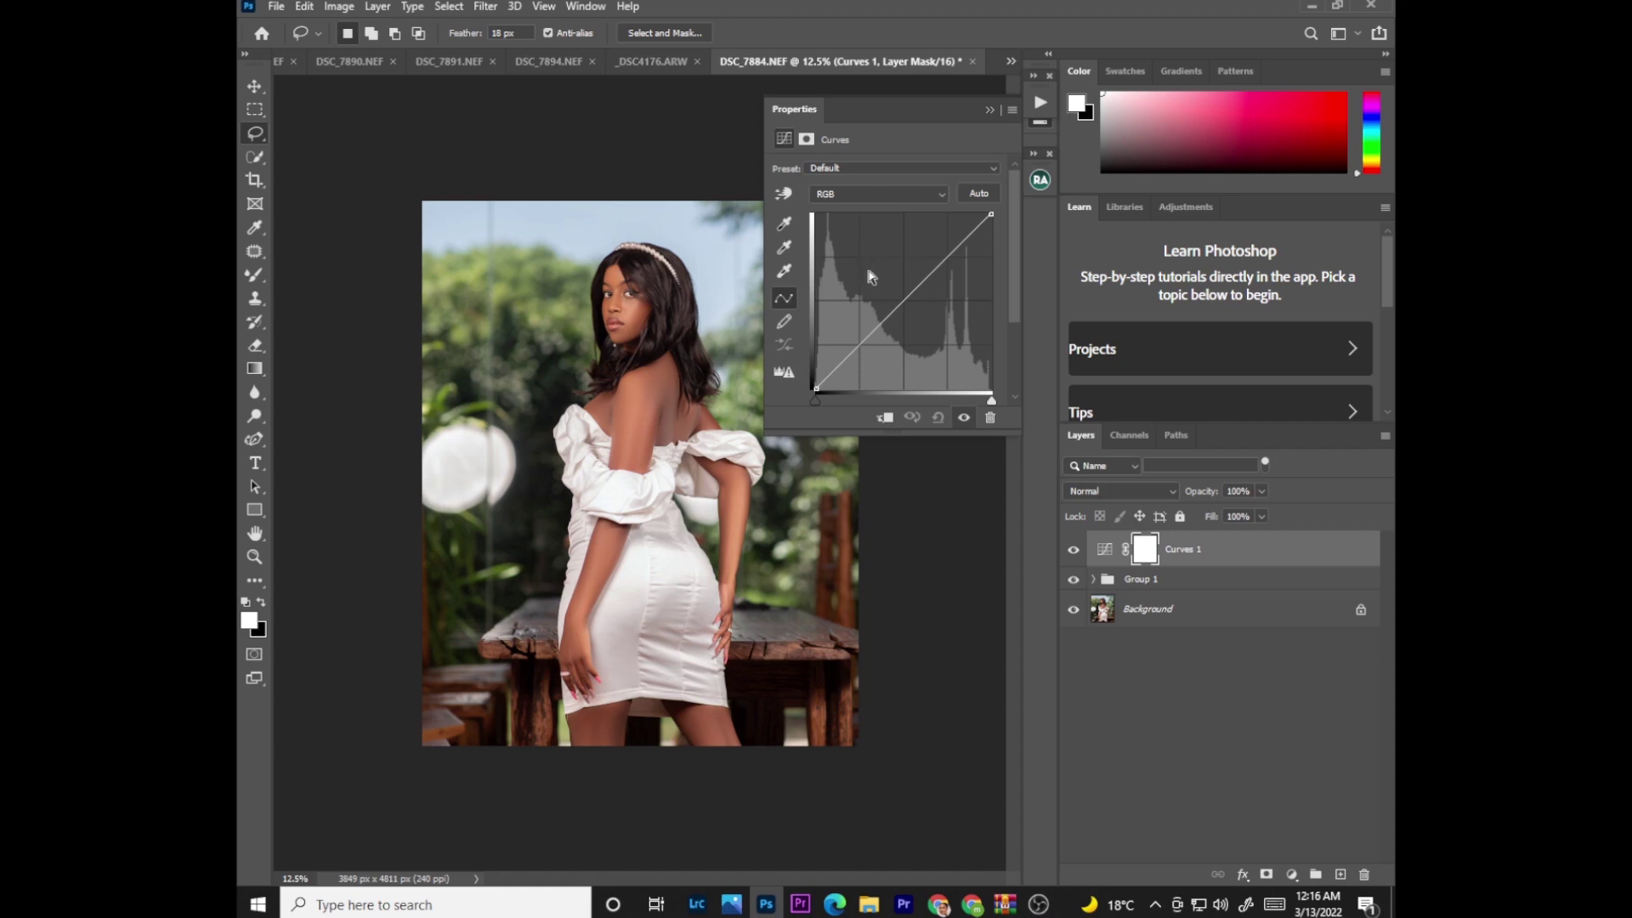
left_click(781, 196)
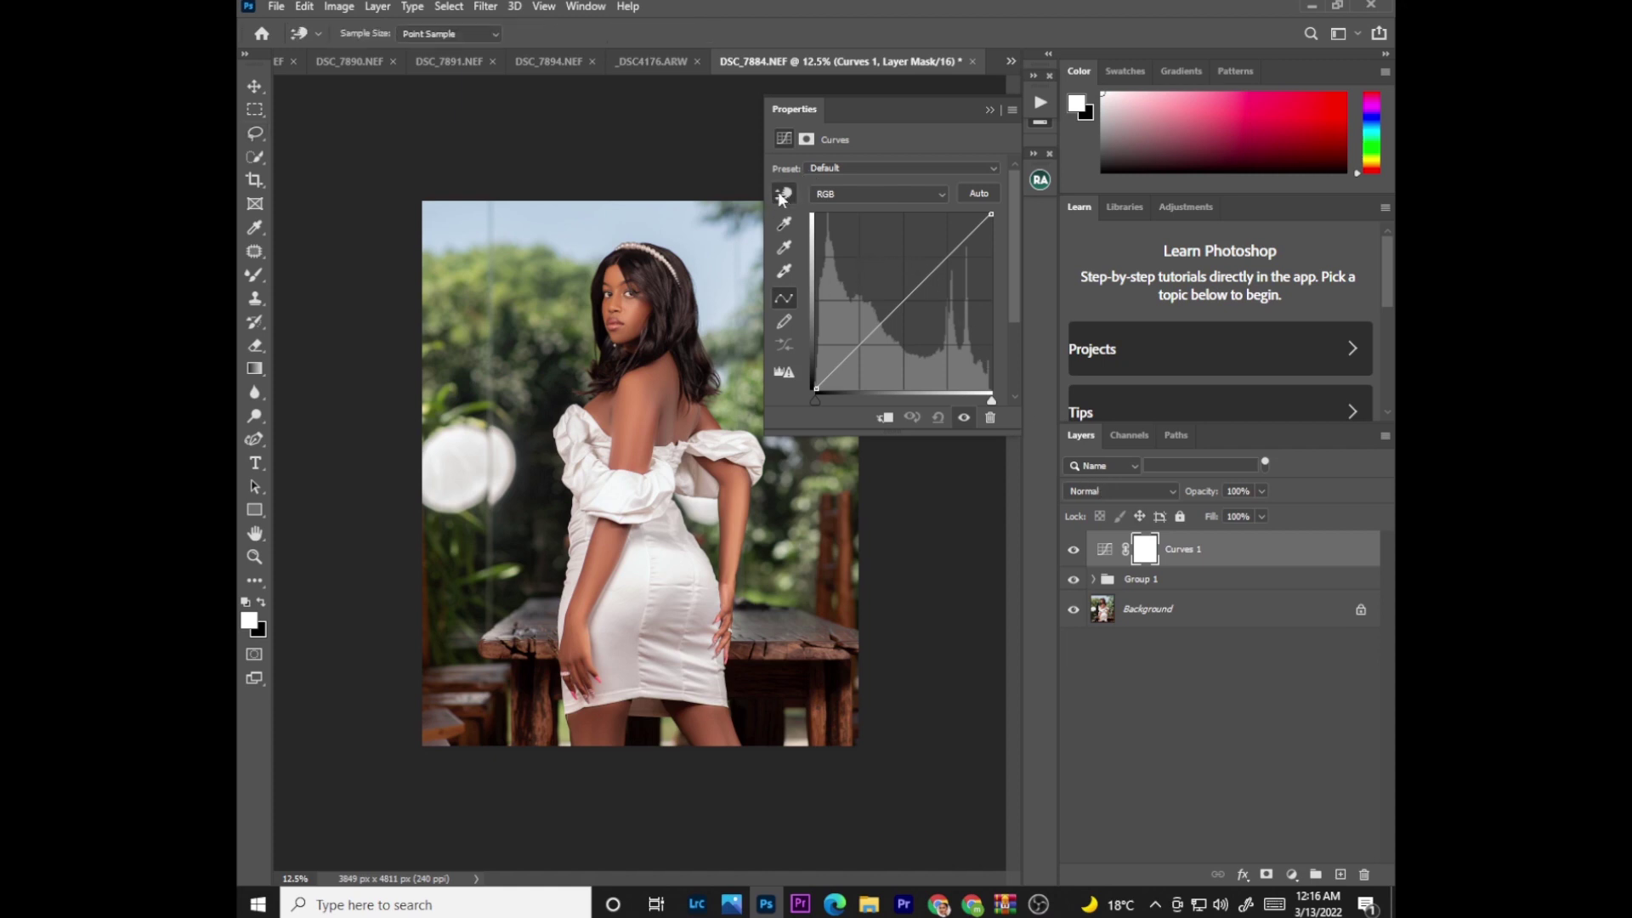
left_click(680, 391)
left_click_drag(681, 397, 680, 398)
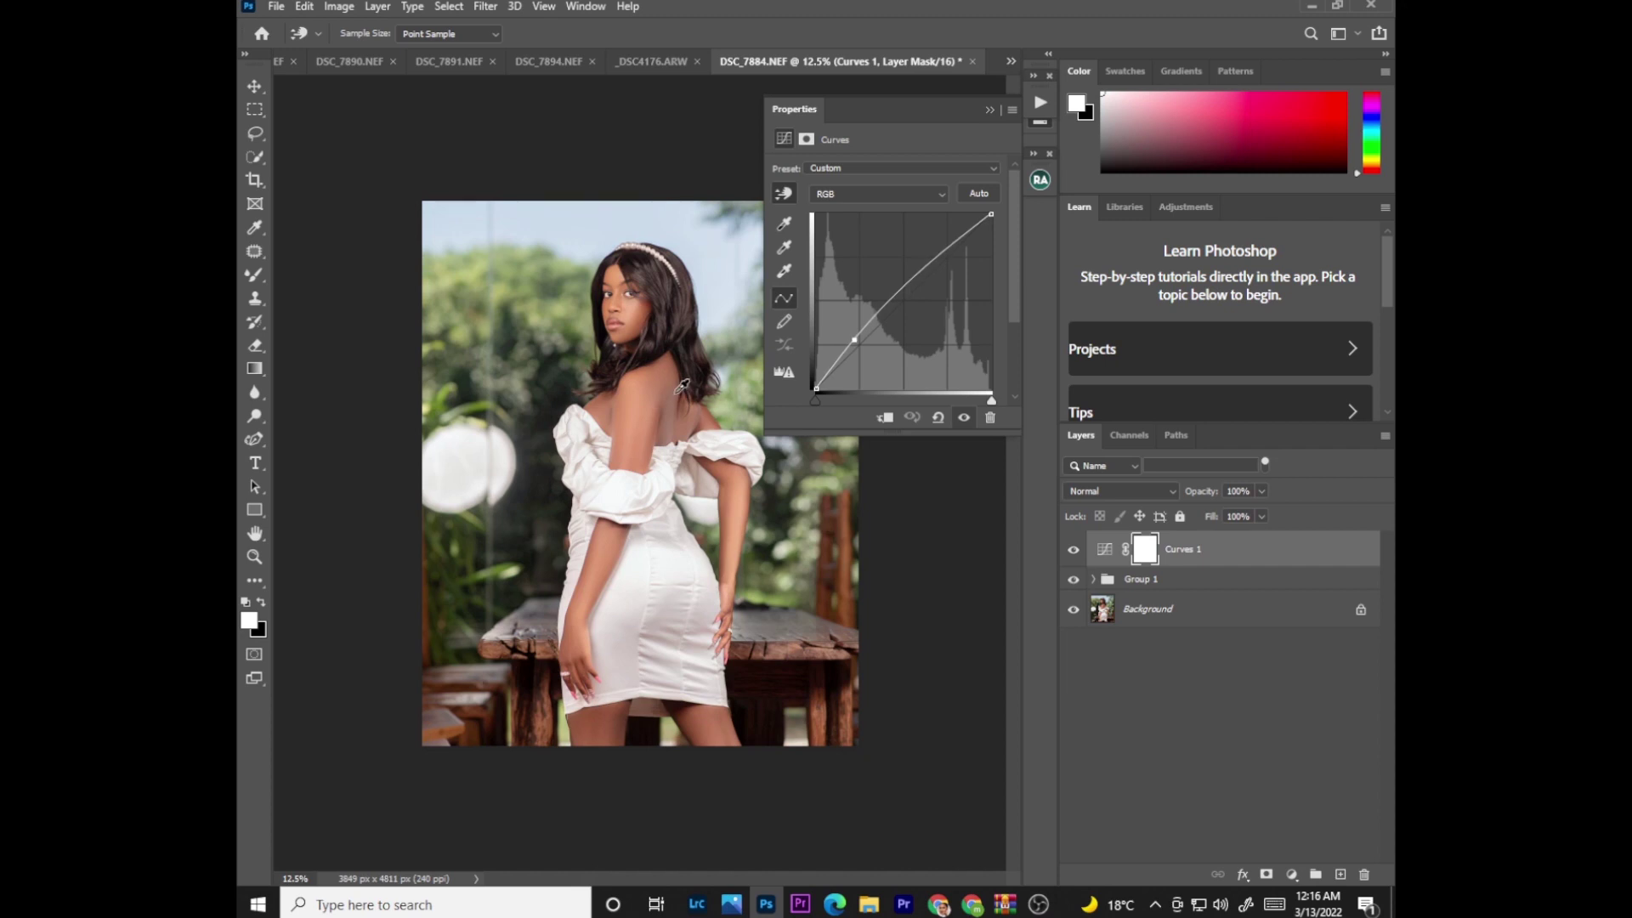
left_click(989, 110)
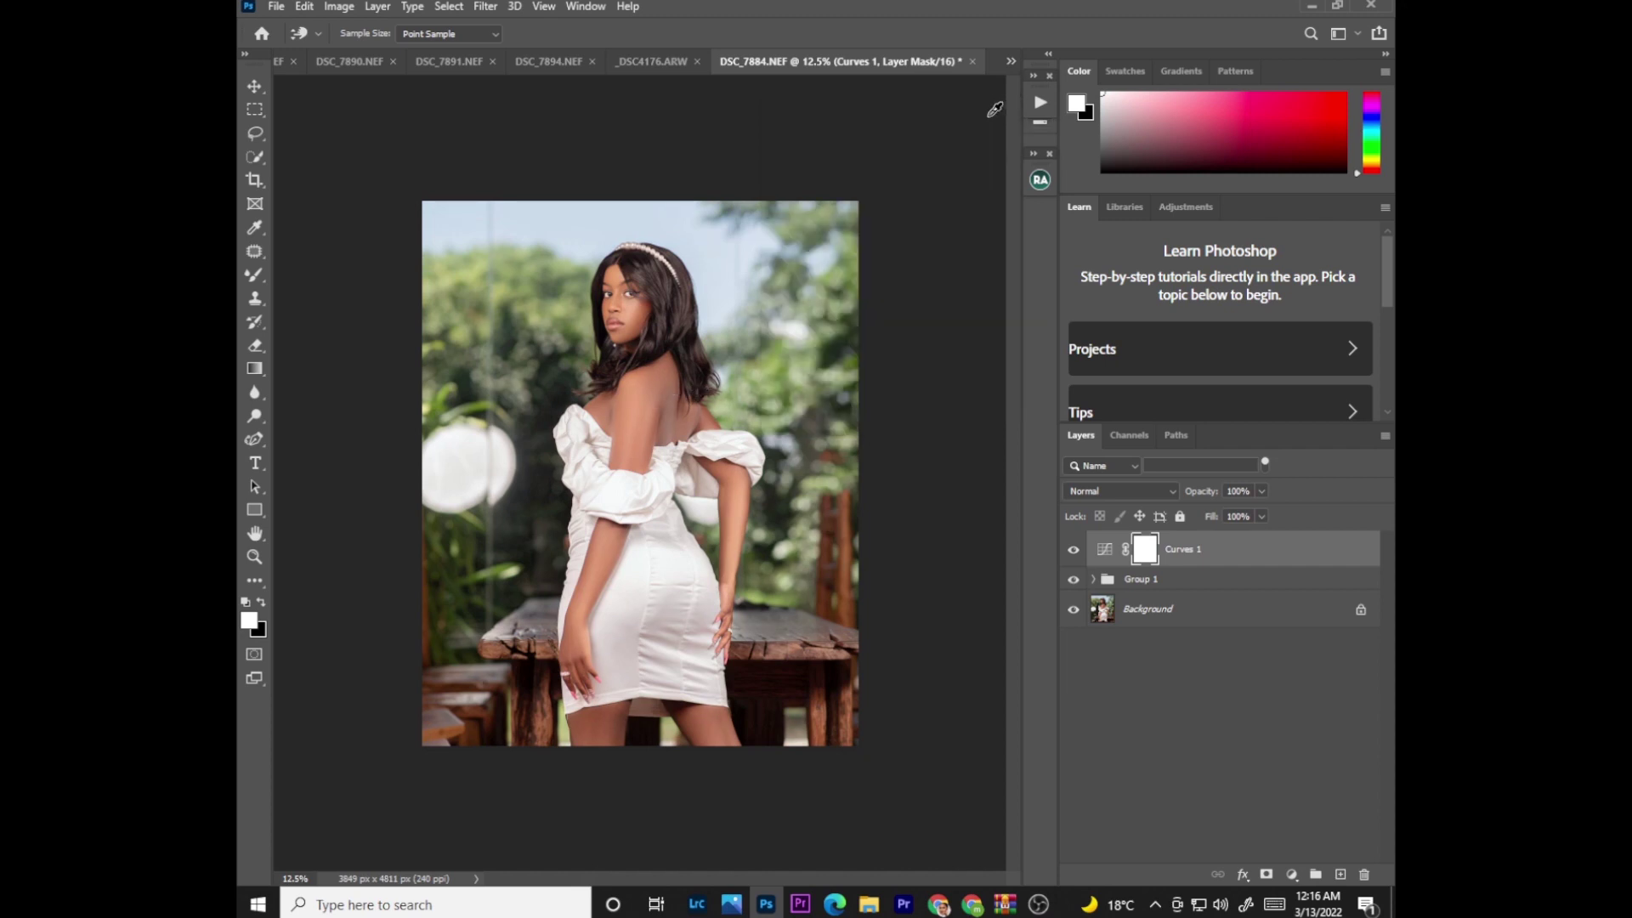
Step: Invert the Curves layer mask to black and set up the Brush tool with 9% flow
key("ctrl+i")
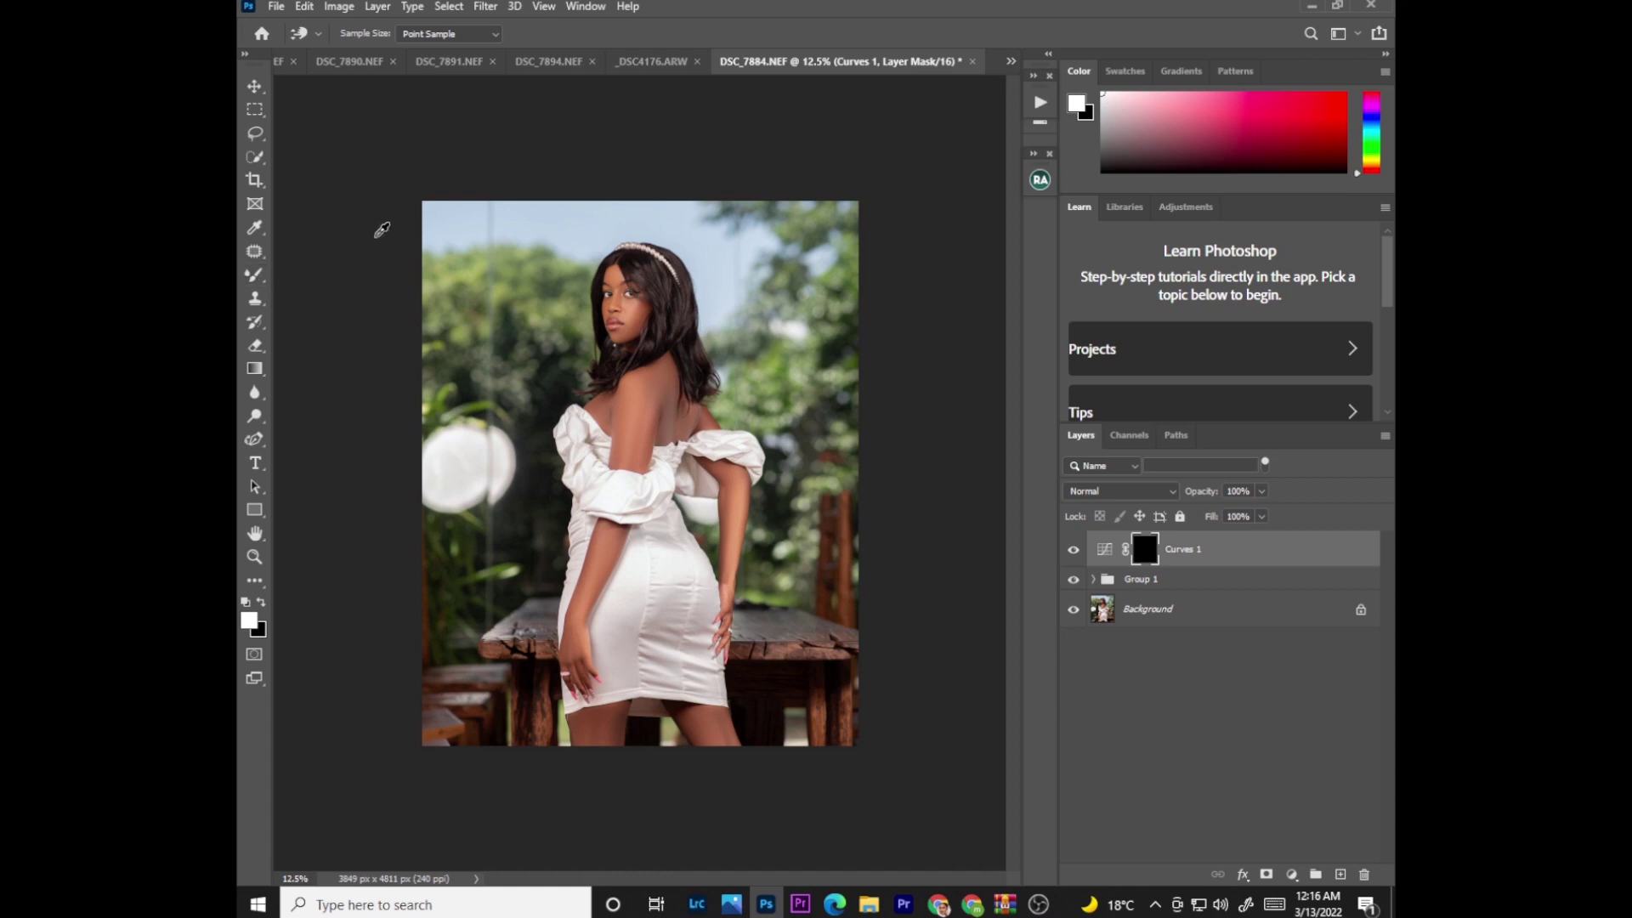
left_click(255, 275)
right_click(259, 274)
left_click(323, 276)
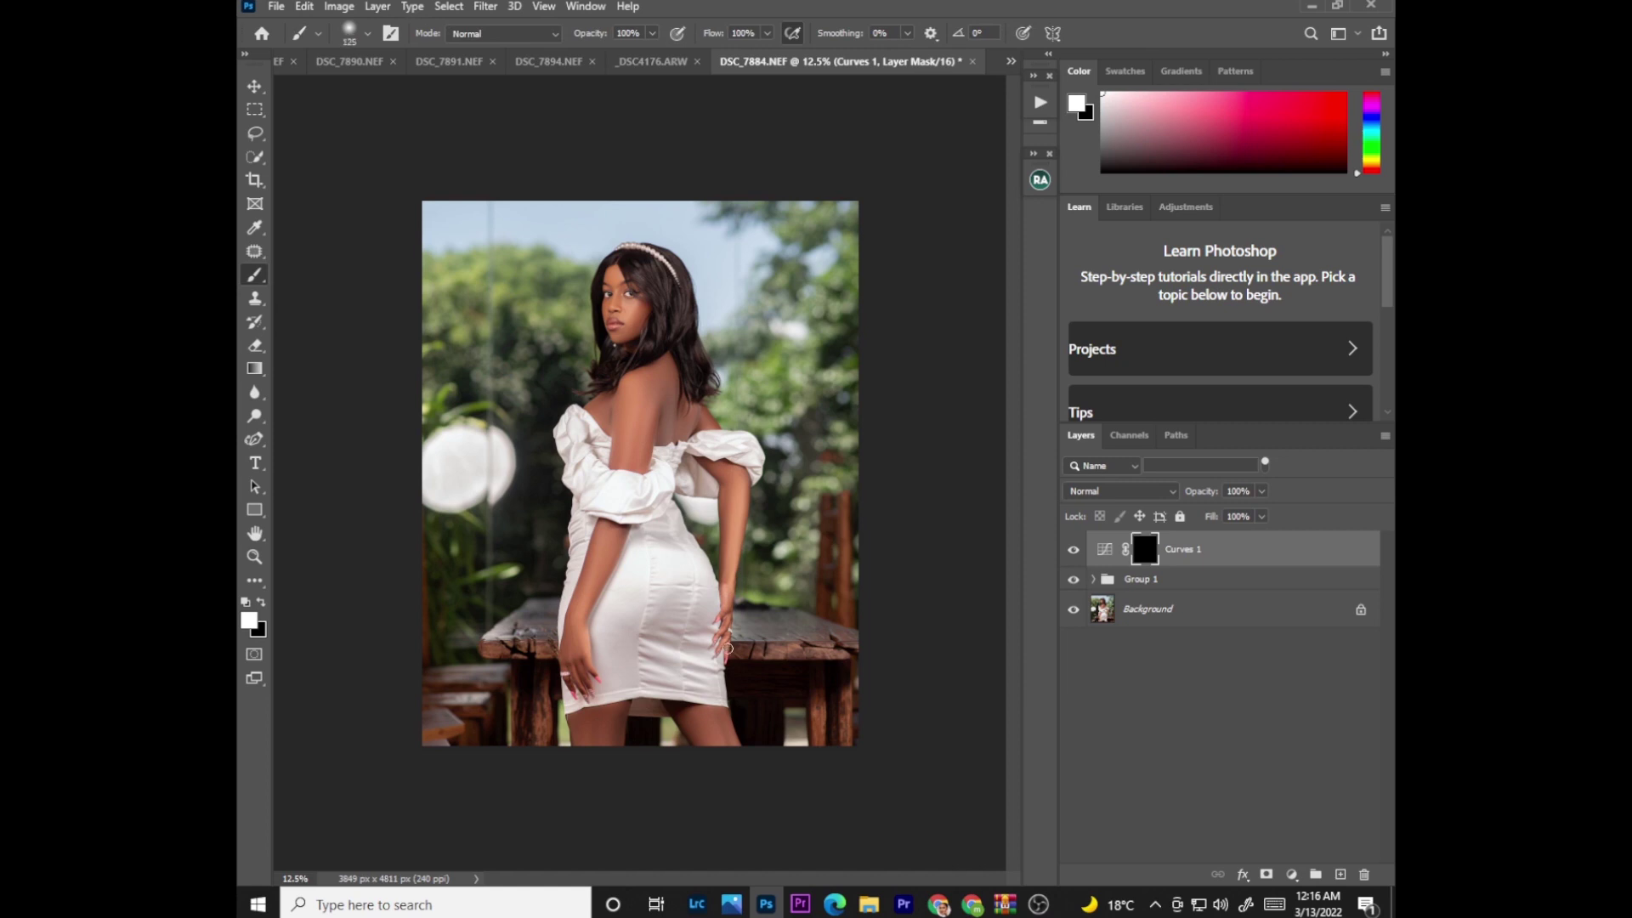
mouse_move(767, 34)
left_mouse_down()
mouse_move(746, 67)
mouse_move(692, 82)
mouse_move(698, 64)
left_mouse_up()
Step: Paint white on the Curves mask over the back and arm skin with a soft brush of size 300
key("bracketright")
key("bracketright")
key("bracketright")
key("bracketright")
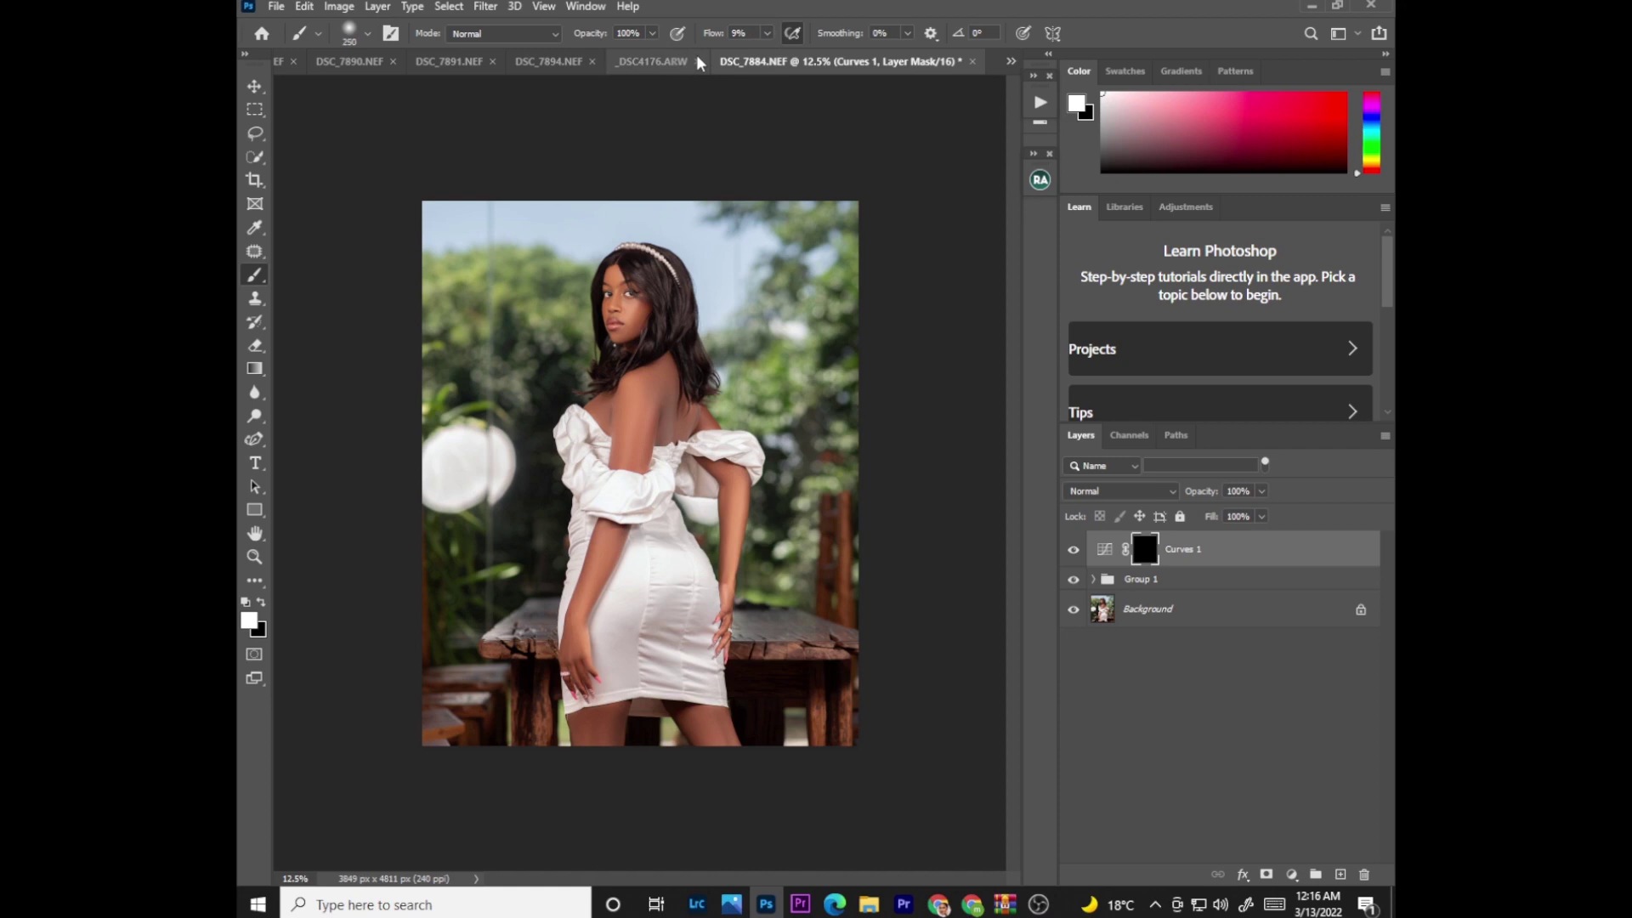
key("bracketright")
key("bracketright")
key("bracketright")
key("bracketright")
key("bracketright")
key("bracketleft")
key("bracketleft")
key("bracketleft")
key("bracketleft")
mouse_move(672, 431)
left_mouse_down()
mouse_move(669, 371)
mouse_move(675, 433)
mouse_move(604, 399)
mouse_move(595, 771)
mouse_move(605, 725)
mouse_move(614, 751)
mouse_move(594, 721)
mouse_move(573, 752)
mouse_move(588, 705)
mouse_move(611, 738)
mouse_move(635, 699)
mouse_move(668, 742)
mouse_move(711, 716)
mouse_move(696, 713)
mouse_move(692, 734)
mouse_move(713, 747)
mouse_move(708, 714)
mouse_move(707, 744)
mouse_move(696, 718)
mouse_move(723, 746)
mouse_move(619, 748)
mouse_move(616, 717)
mouse_move(599, 763)
mouse_move(601, 733)
mouse_move(587, 753)
mouse_move(579, 737)
mouse_move(616, 711)
mouse_move(617, 740)
mouse_move(696, 718)
mouse_move(721, 748)
mouse_move(737, 513)
mouse_move(660, 369)
mouse_move(590, 560)
mouse_move(575, 654)
left_mouse_up()
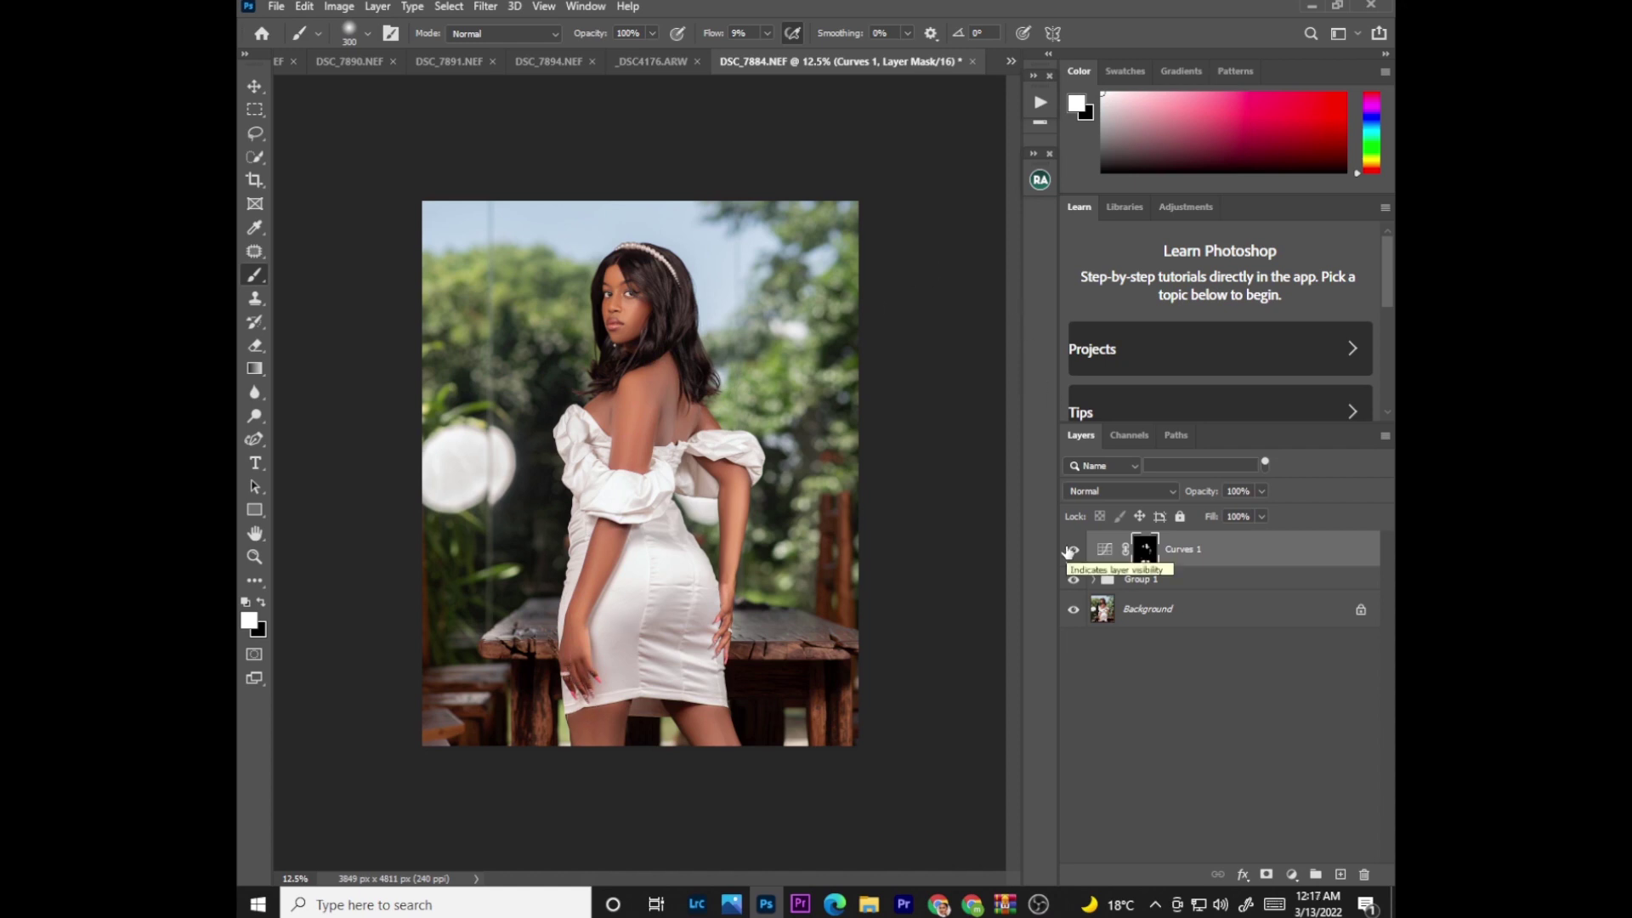
Step: Add a blank layer above the Curves layer and set up the Brush tool with 1% flow
key("ctrl+plus")
key("ctrl+plus")
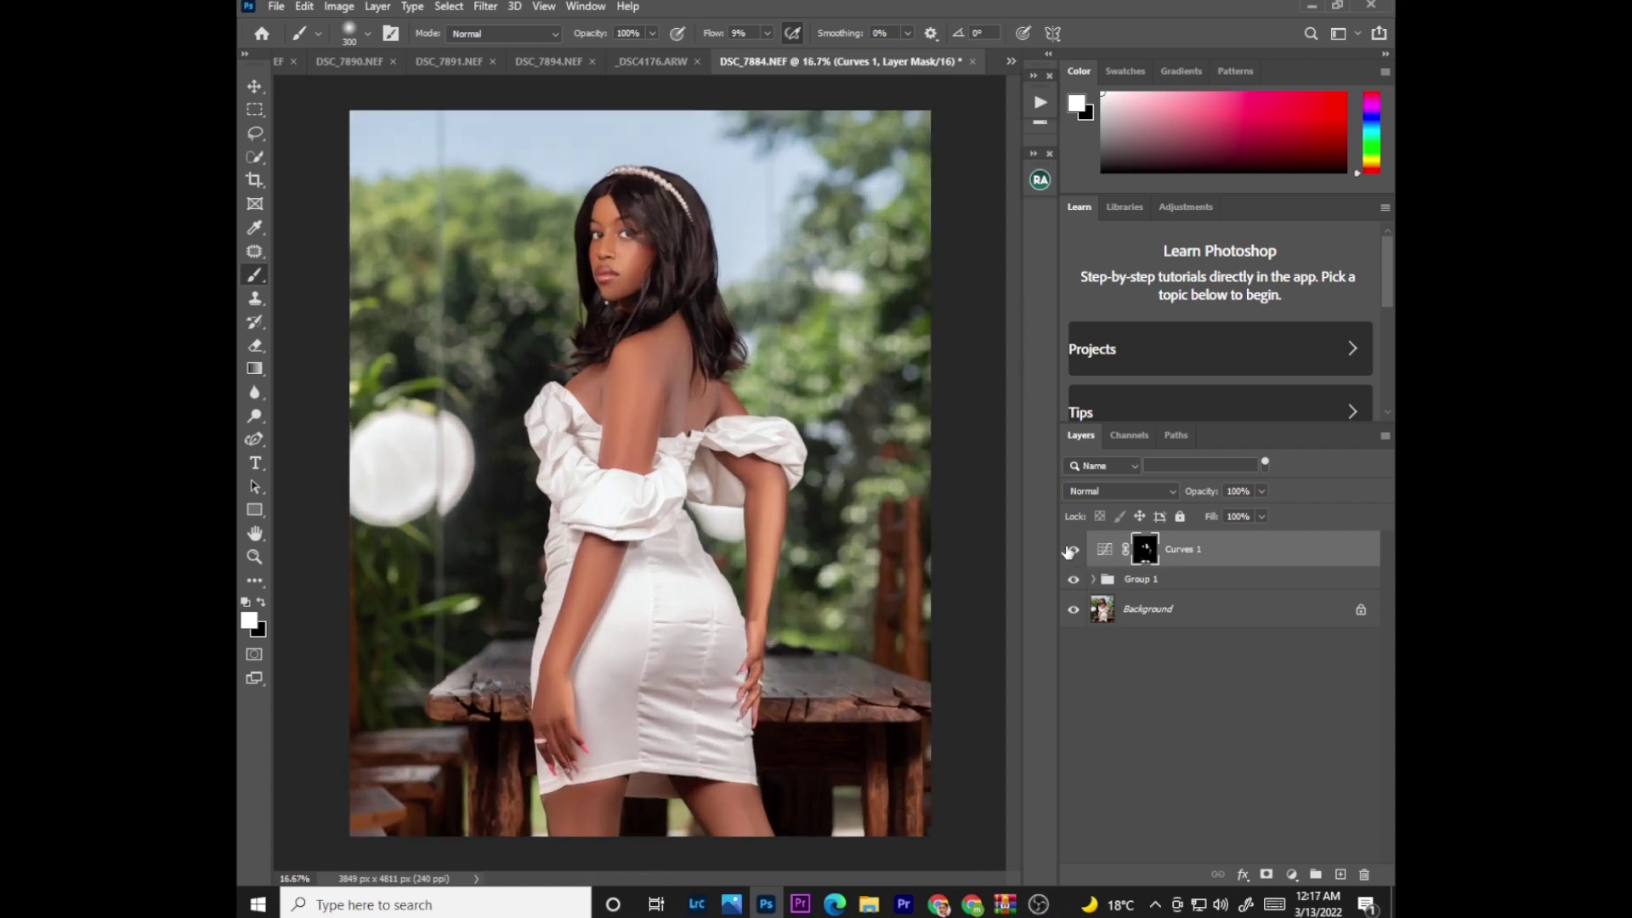
mouse_move(663, 295)
left_mouse_down()
mouse_move(655, 379)
mouse_move(761, 372)
left_mouse_up()
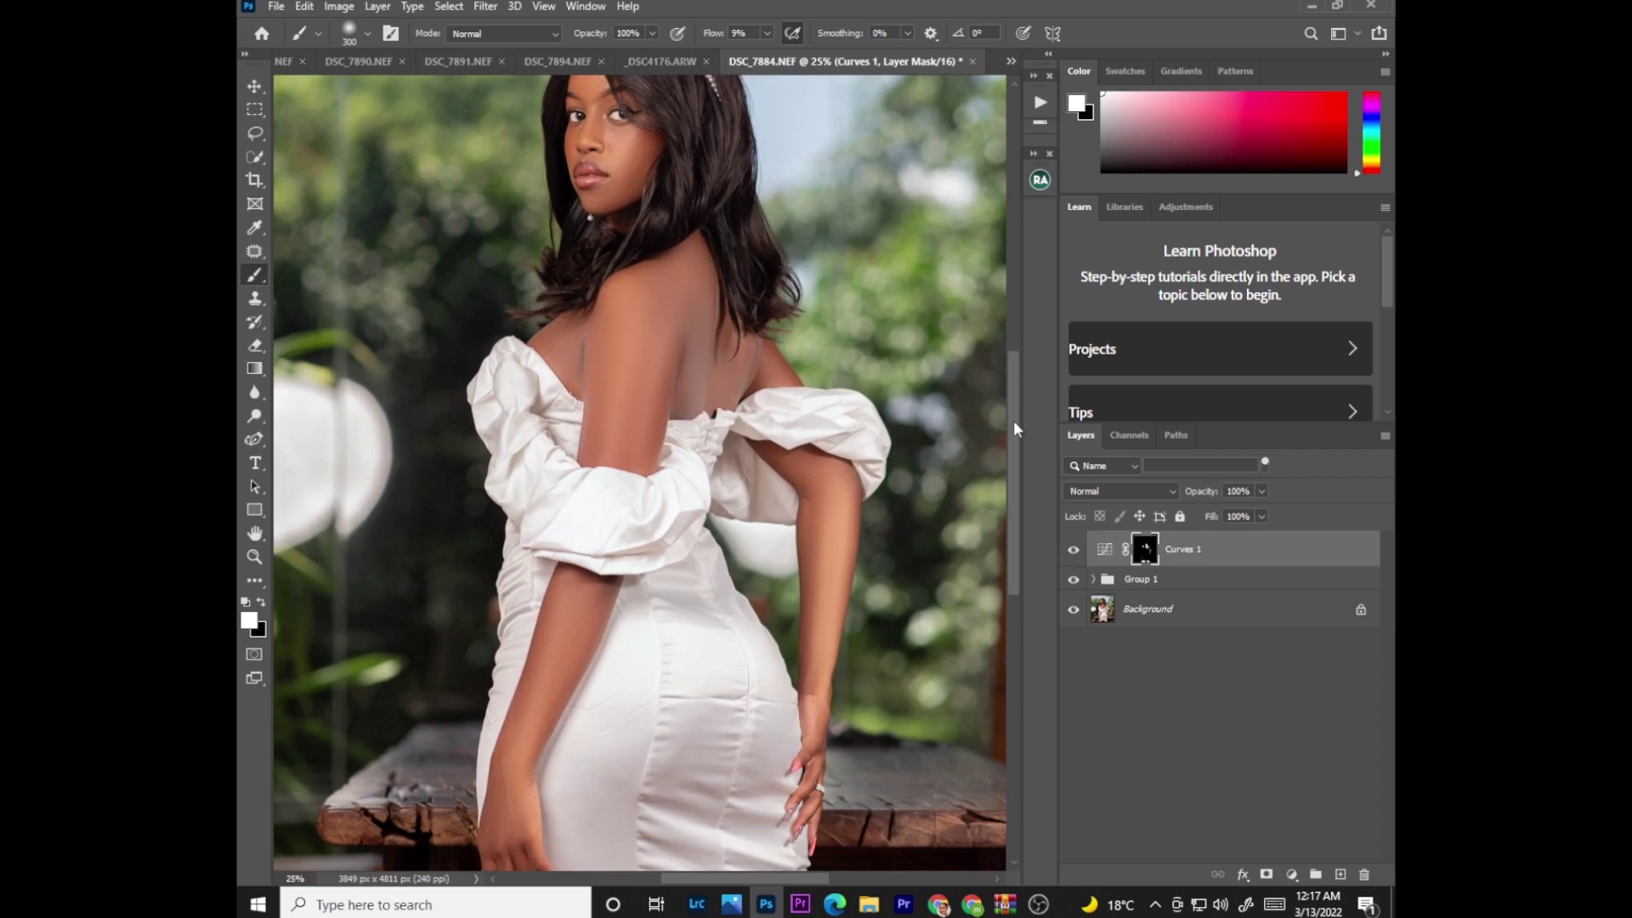
scroll(1012, 374, "up", 3)
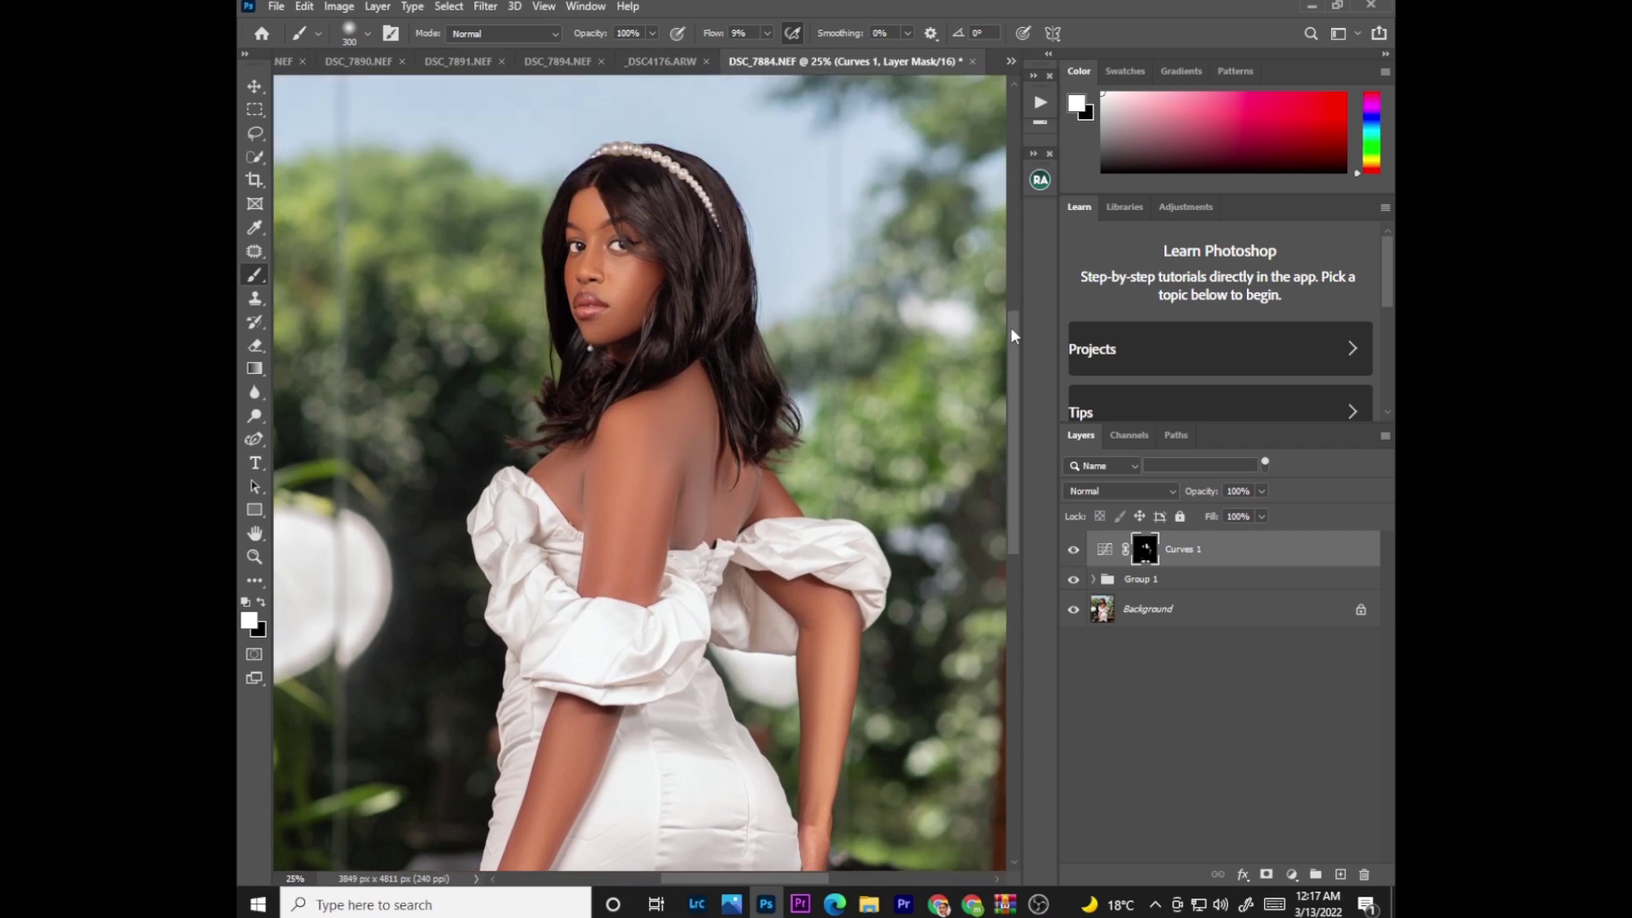
left_click(1340, 875)
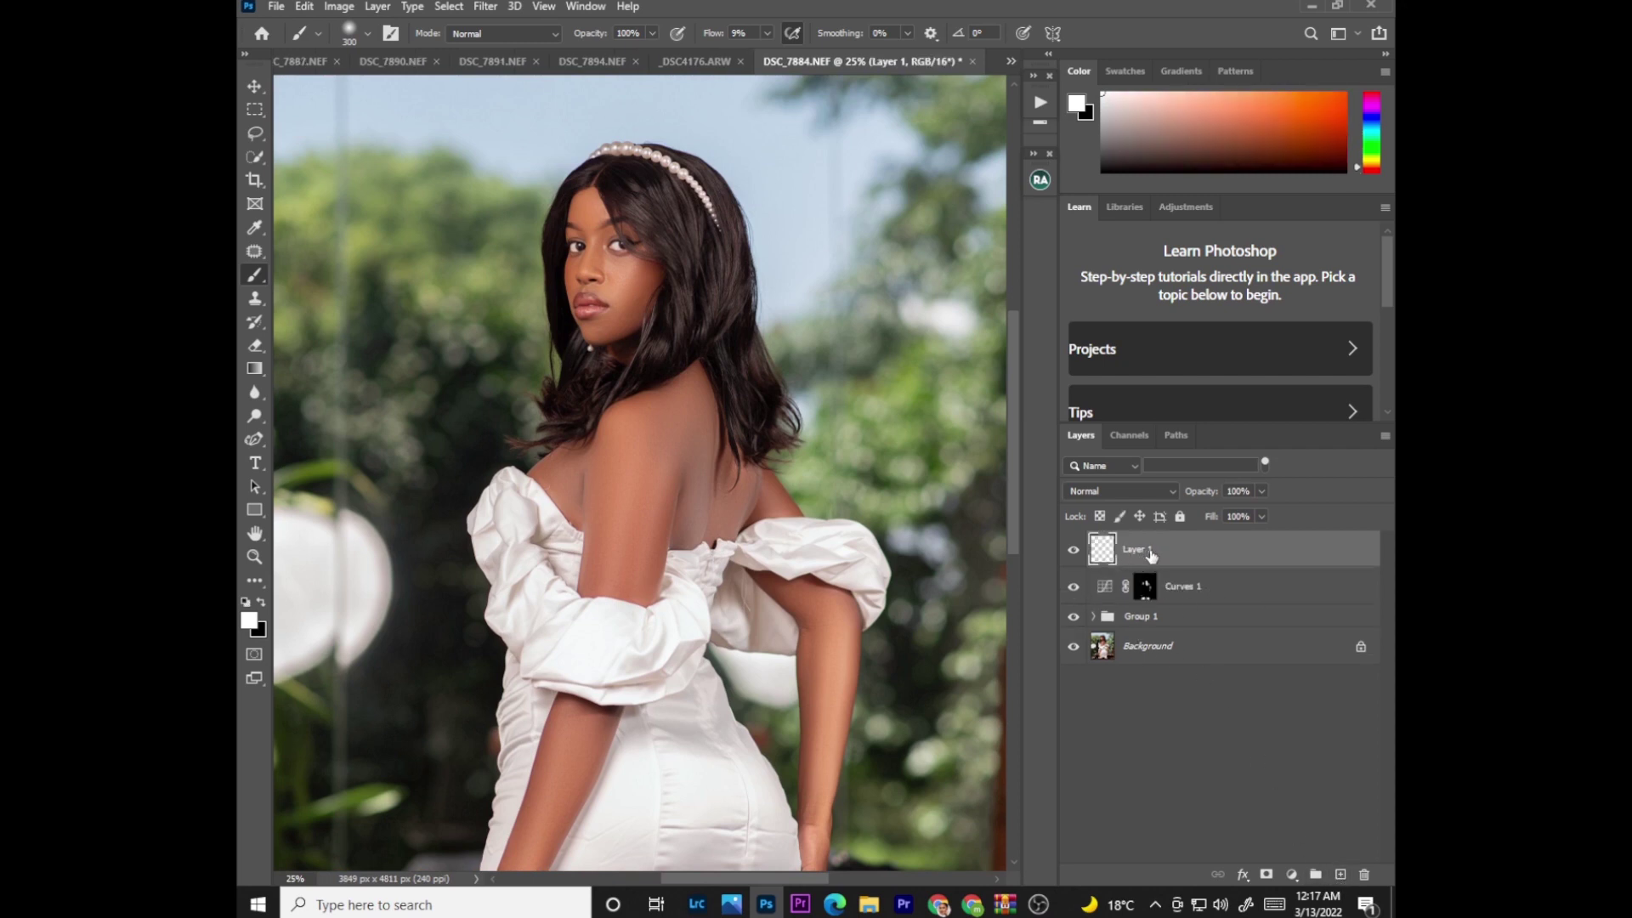
right_click(254, 275)
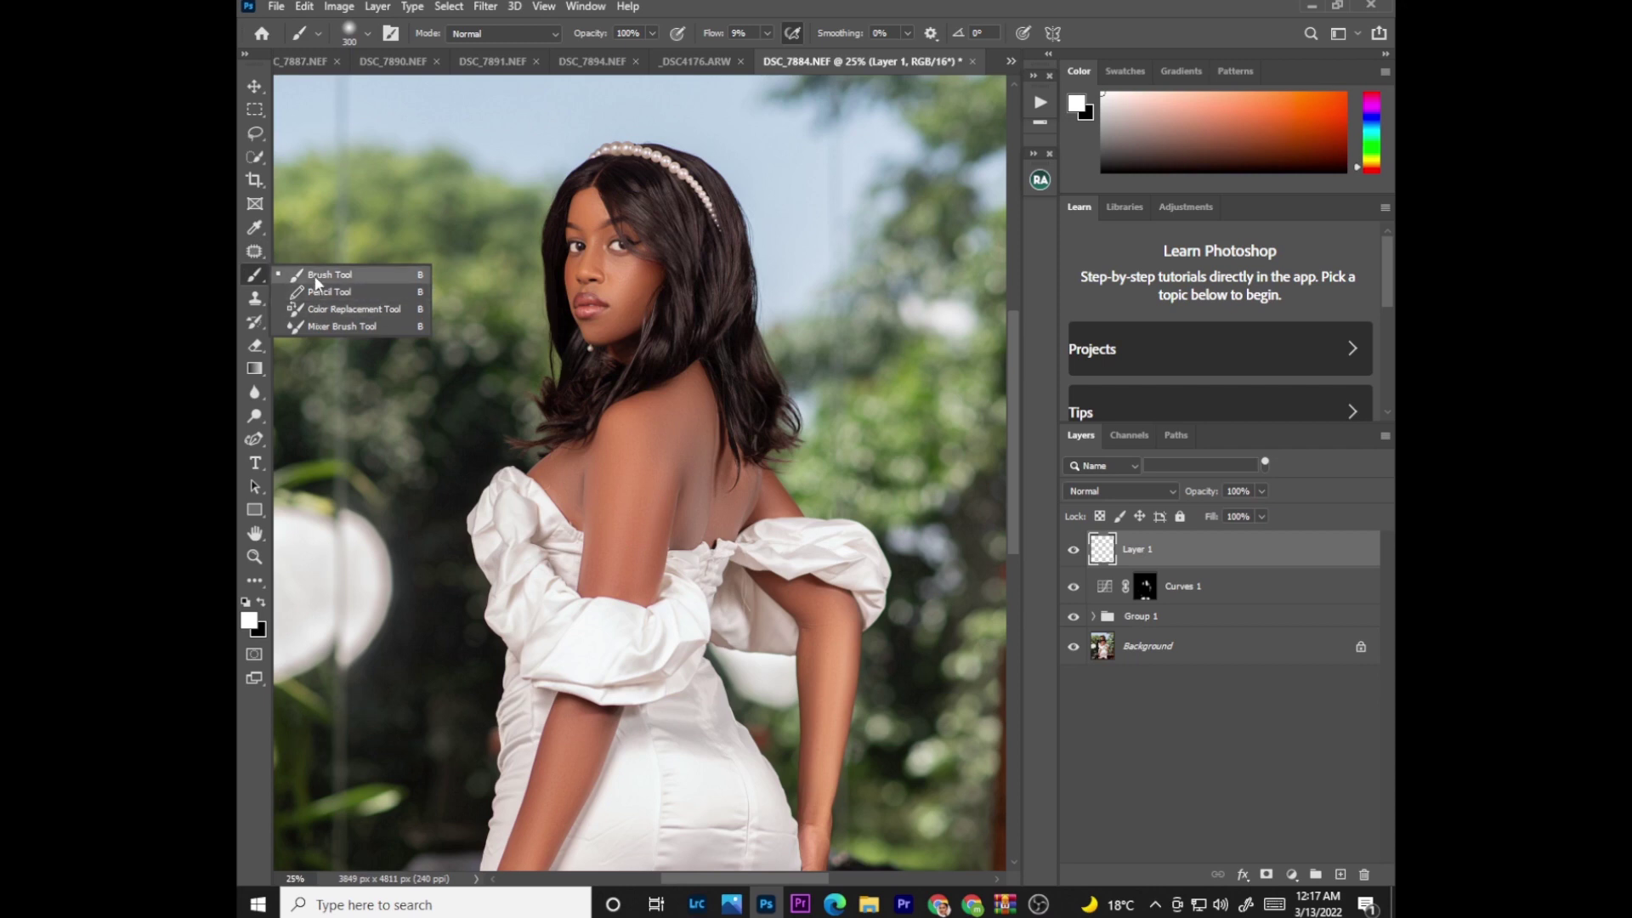
left_click(327, 274)
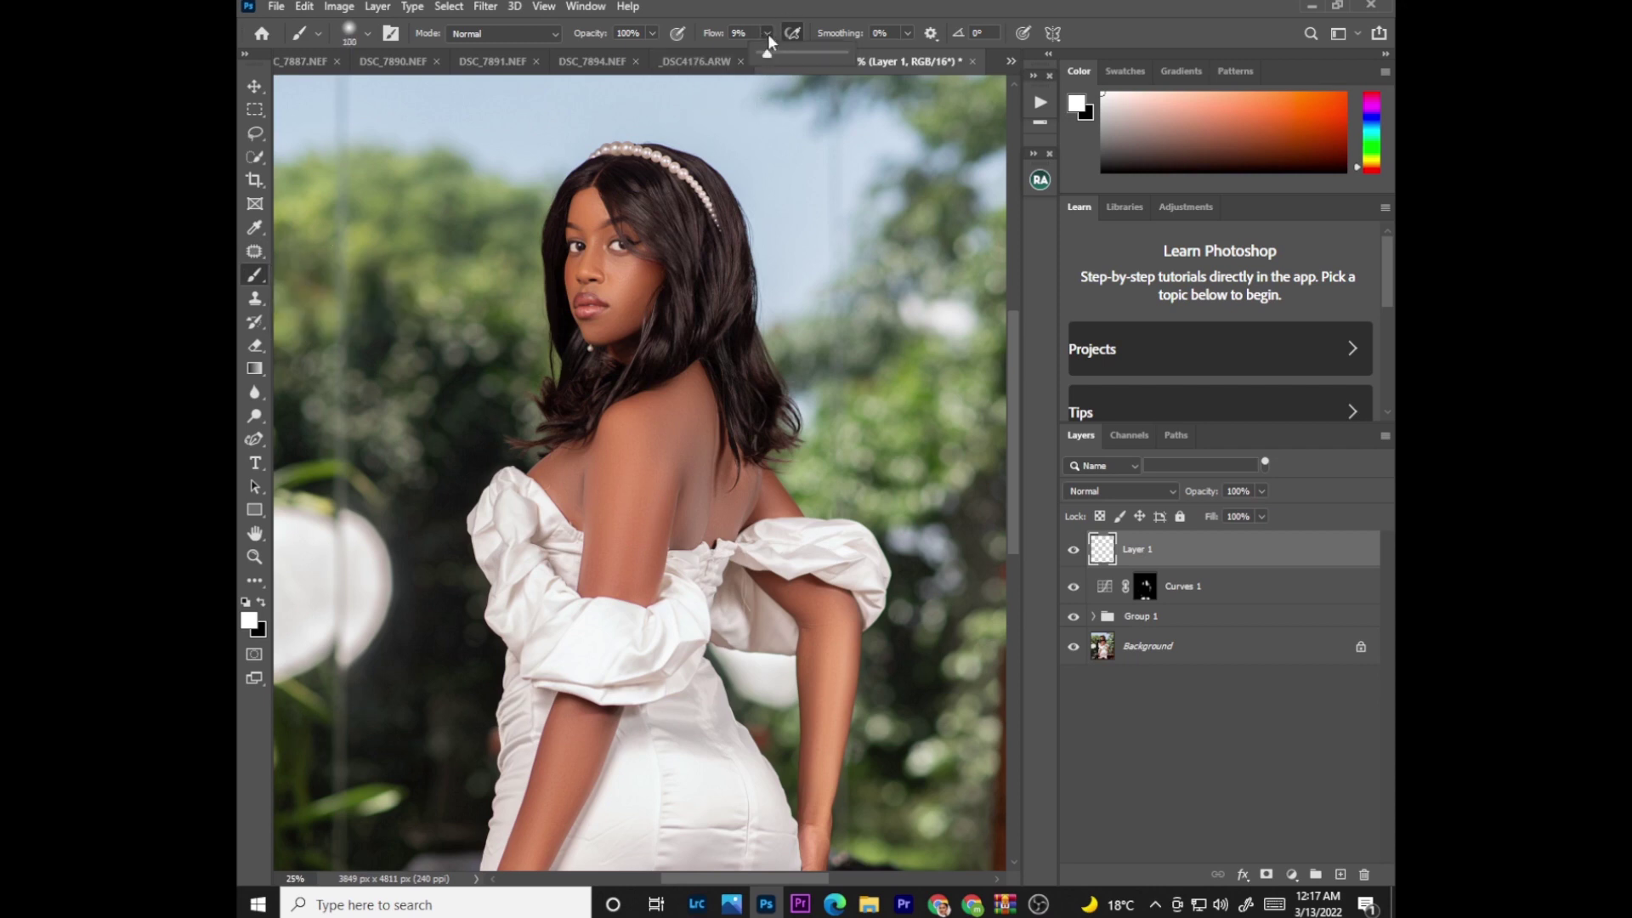
Step: Sample skin tones from the back, upper arm and chest and paint them softly over the uneven skin with a size 175 brush
left_click(669, 458, "alt")
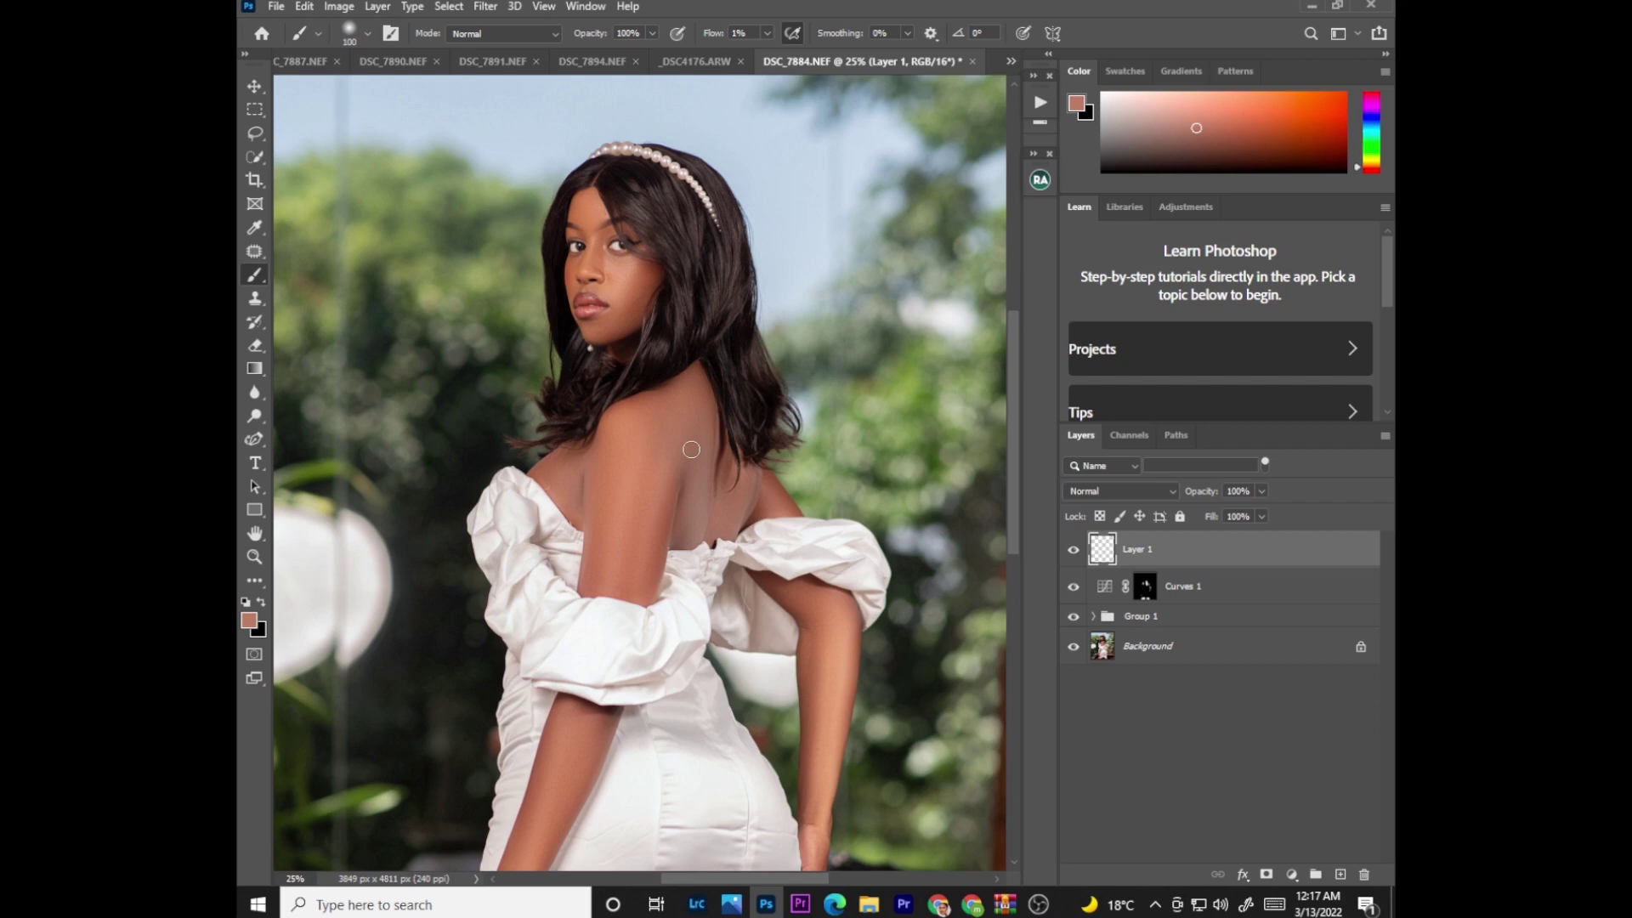
key("bracketright")
key("bracketright")
key("bracketright")
left_click(642, 518, "alt")
scroll(850, 510, "down", 4)
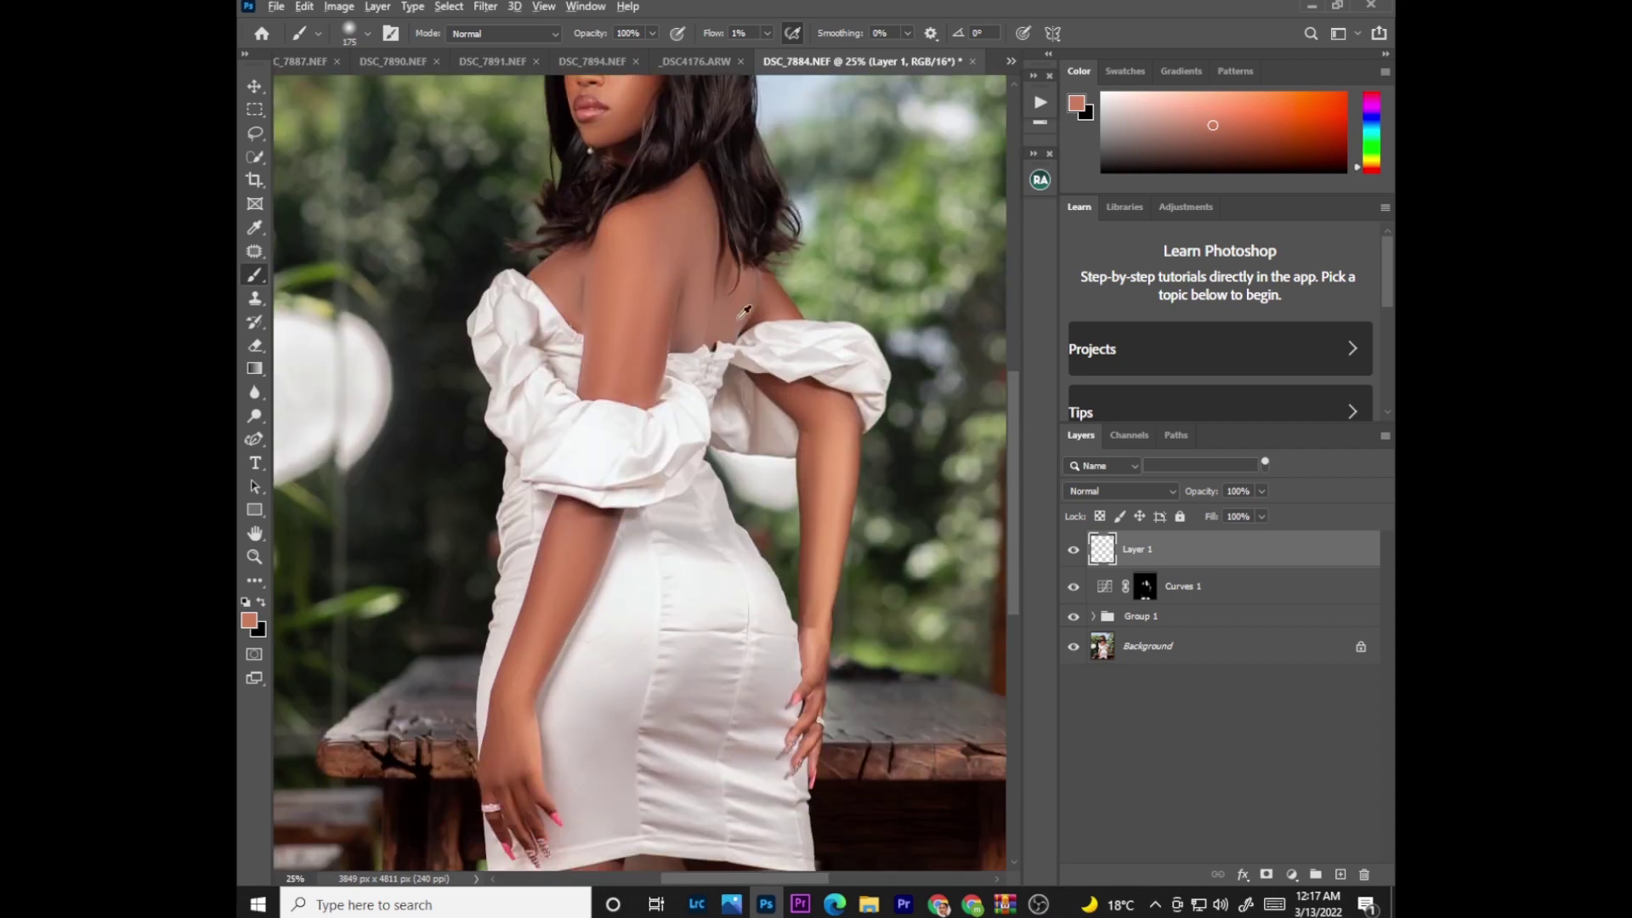
scroll(998, 449, "up", 3)
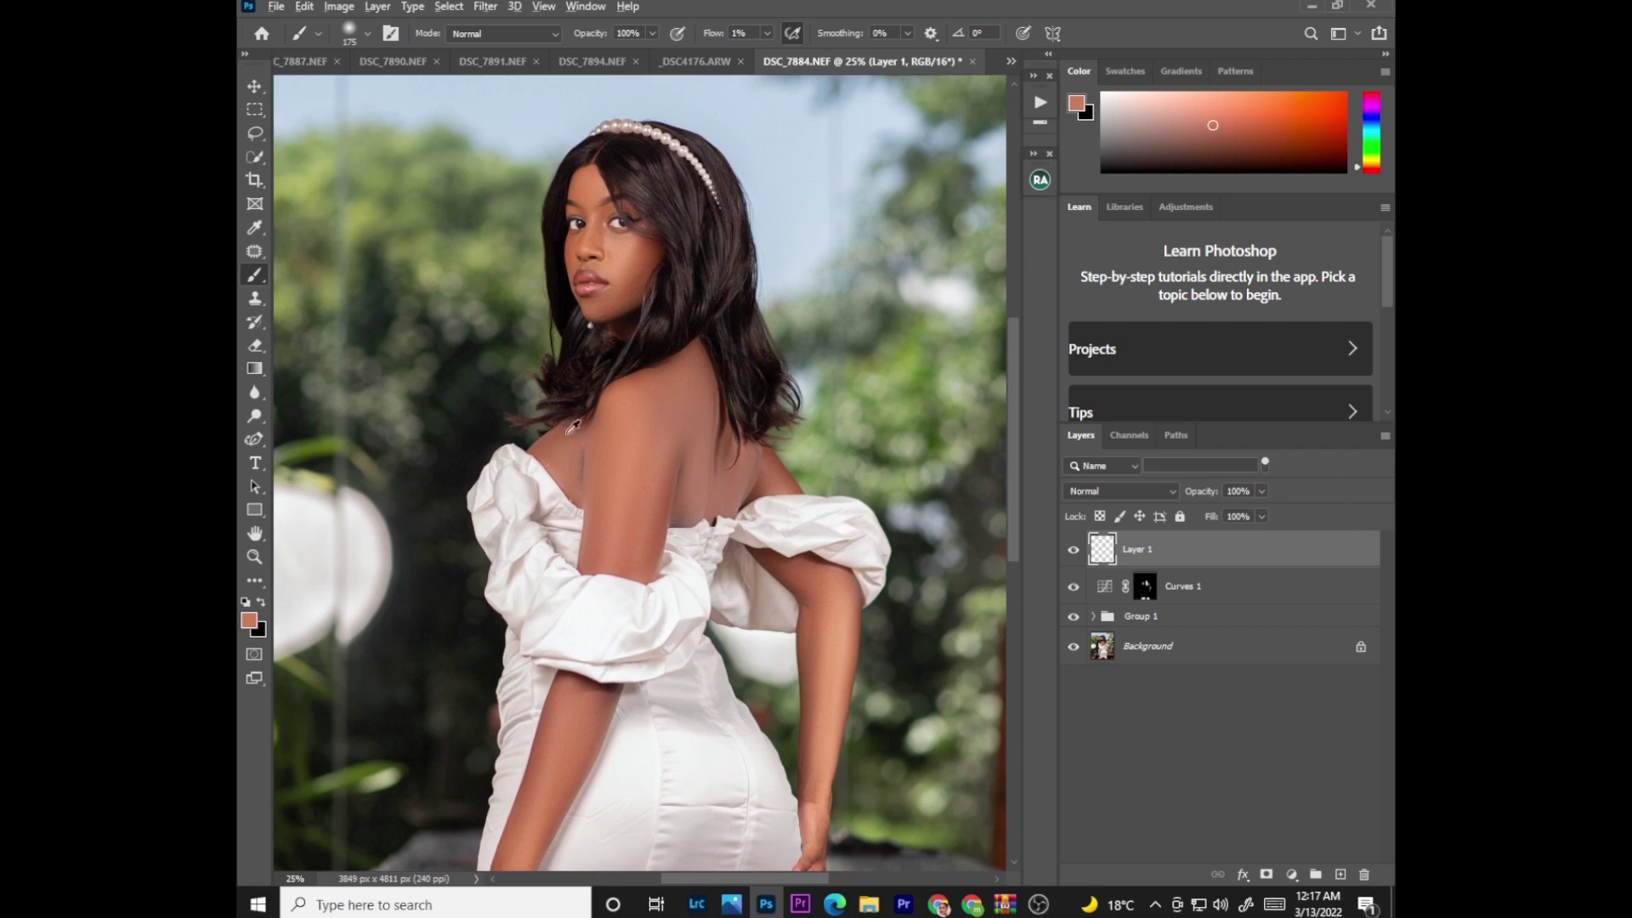
left_click(554, 457, "alt")
key("ctrl+minus")
key("ctrl+minus")
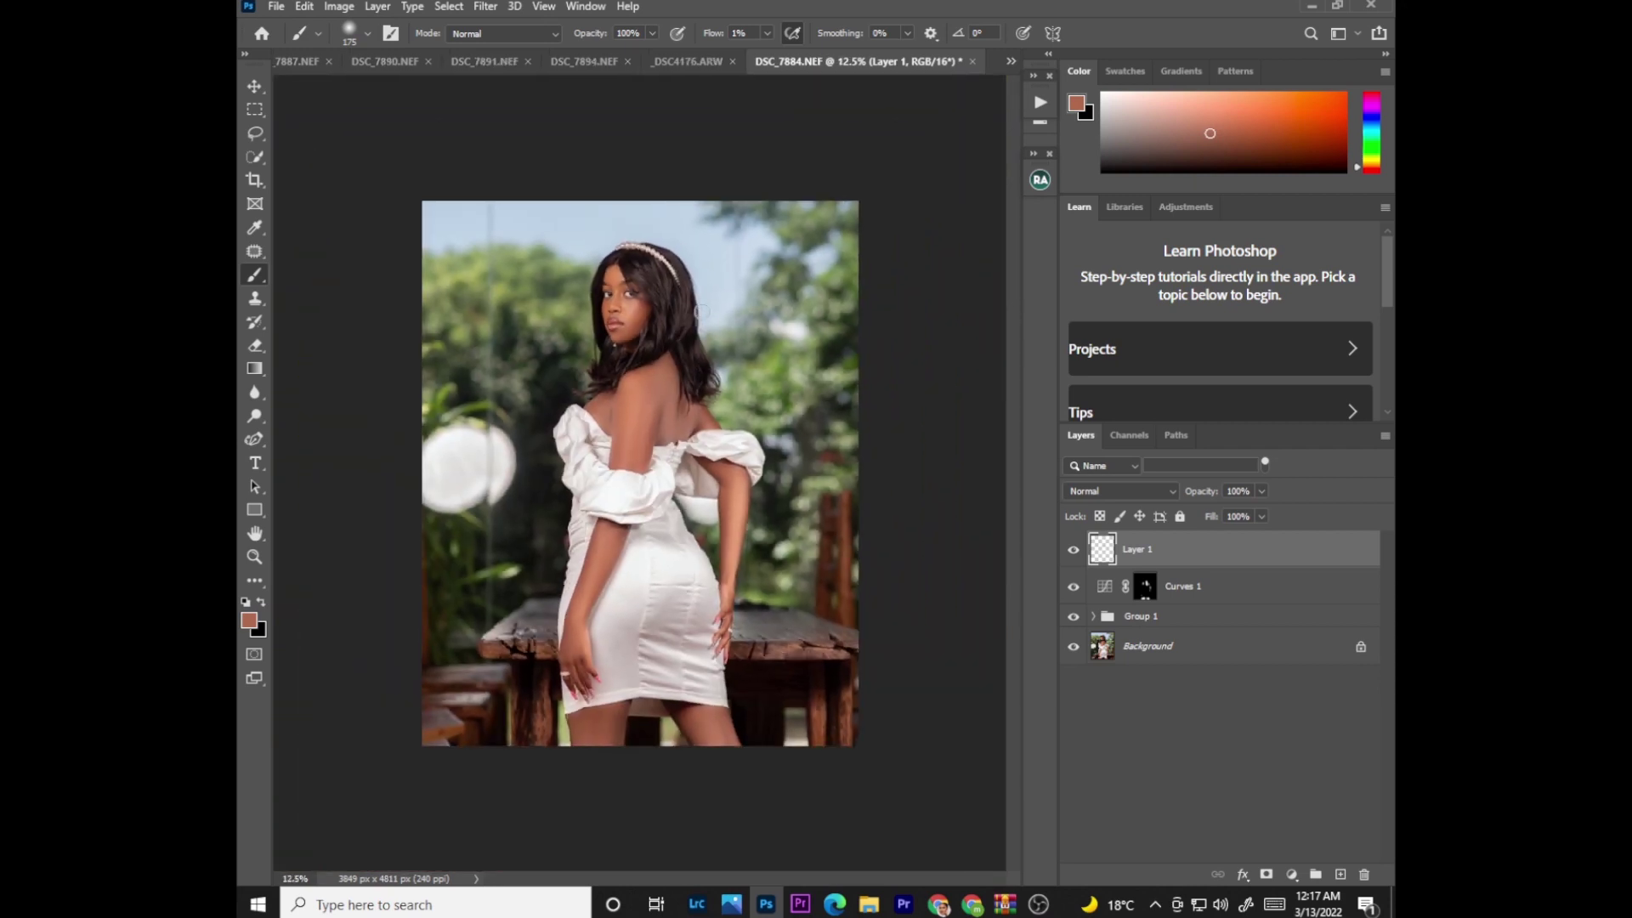
Step: Sample skin tones from the forearm and paint them over both thighs below the dress on Layer 1
key("ctrl+plus")
key("ctrl+plus")
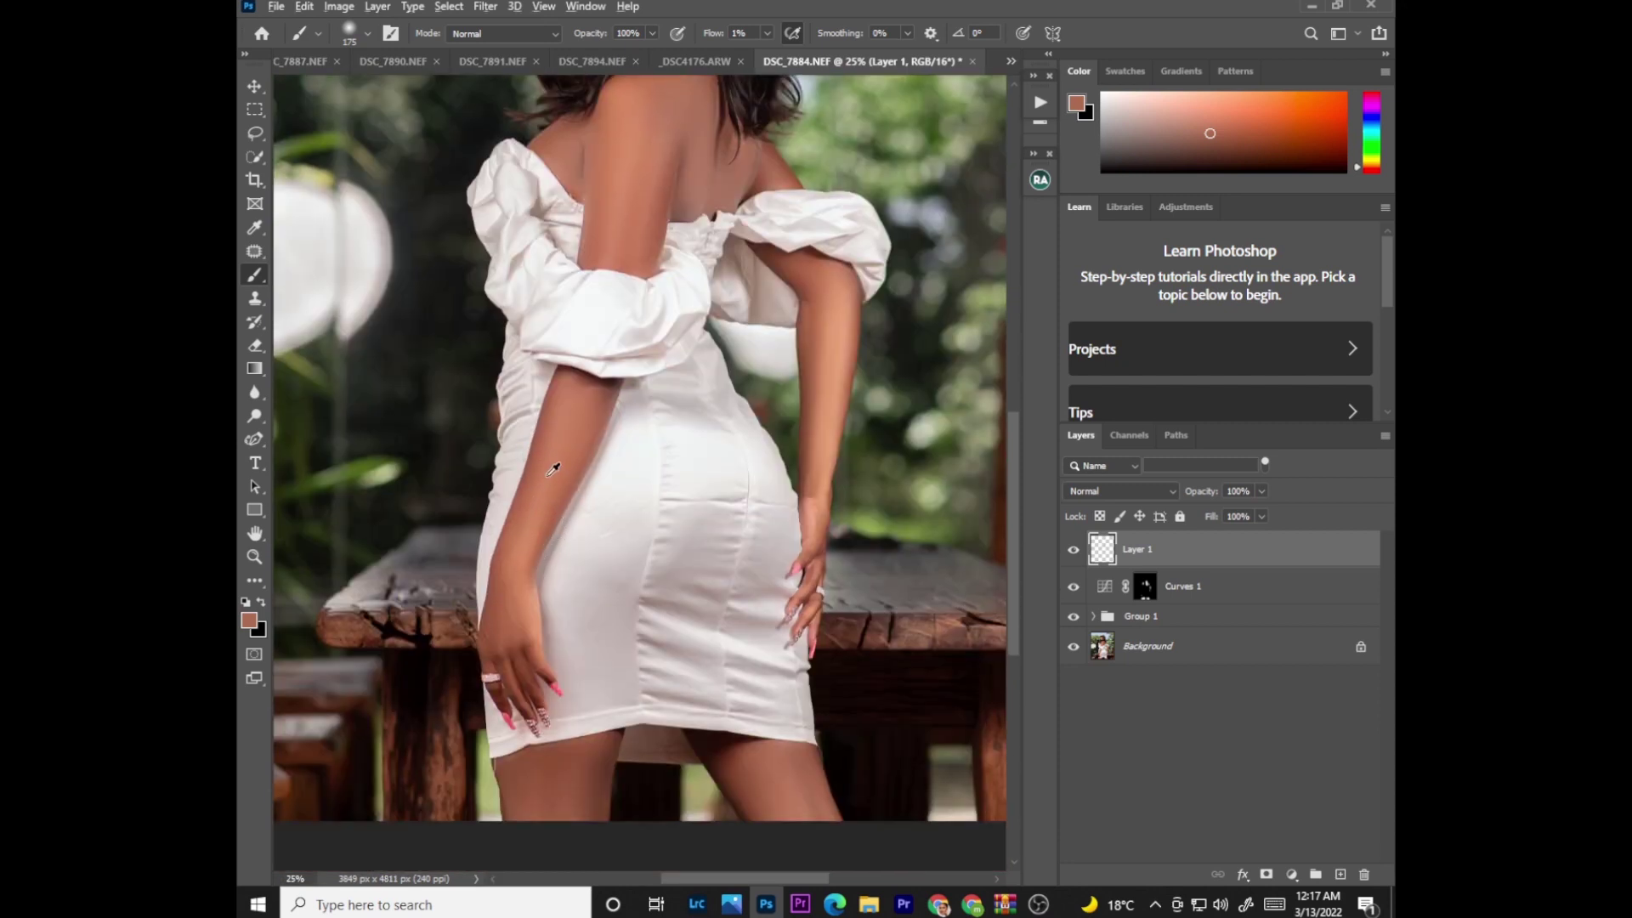
left_click(549, 469, "alt")
mouse_move(576, 764)
left_mouse_down()
mouse_move(549, 820)
mouse_move(526, 782)
mouse_move(579, 750)
mouse_move(592, 809)
left_mouse_up()
left_click(574, 428, "alt")
mouse_move(767, 828)
left_mouse_down()
mouse_move(740, 765)
mouse_move(788, 797)
mouse_move(814, 785)
mouse_move(790, 769)
mouse_move(794, 801)
mouse_move(738, 767)
mouse_move(771, 830)
mouse_move(808, 807)
mouse_move(546, 812)
mouse_move(578, 799)
mouse_move(539, 794)
mouse_move(539, 815)
mouse_move(513, 815)
mouse_move(535, 772)
left_mouse_up()
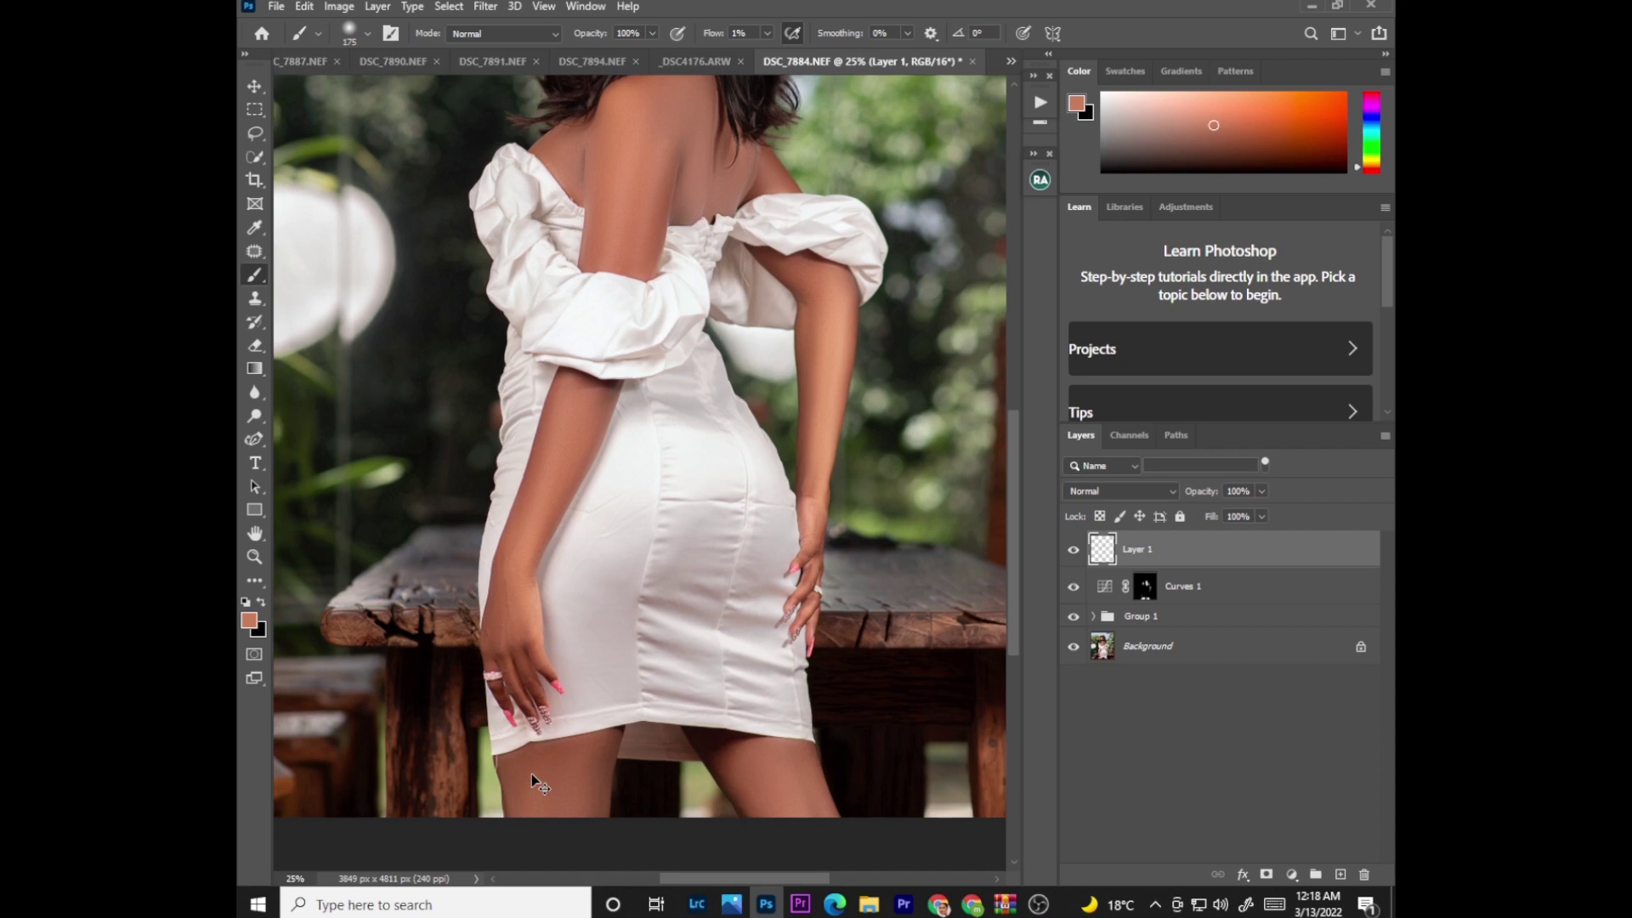
Step: Toggle Layer 1's visibility in the full view to compare the painted skin tones with the version before
key("ctrl+minus")
key("ctrl+minus")
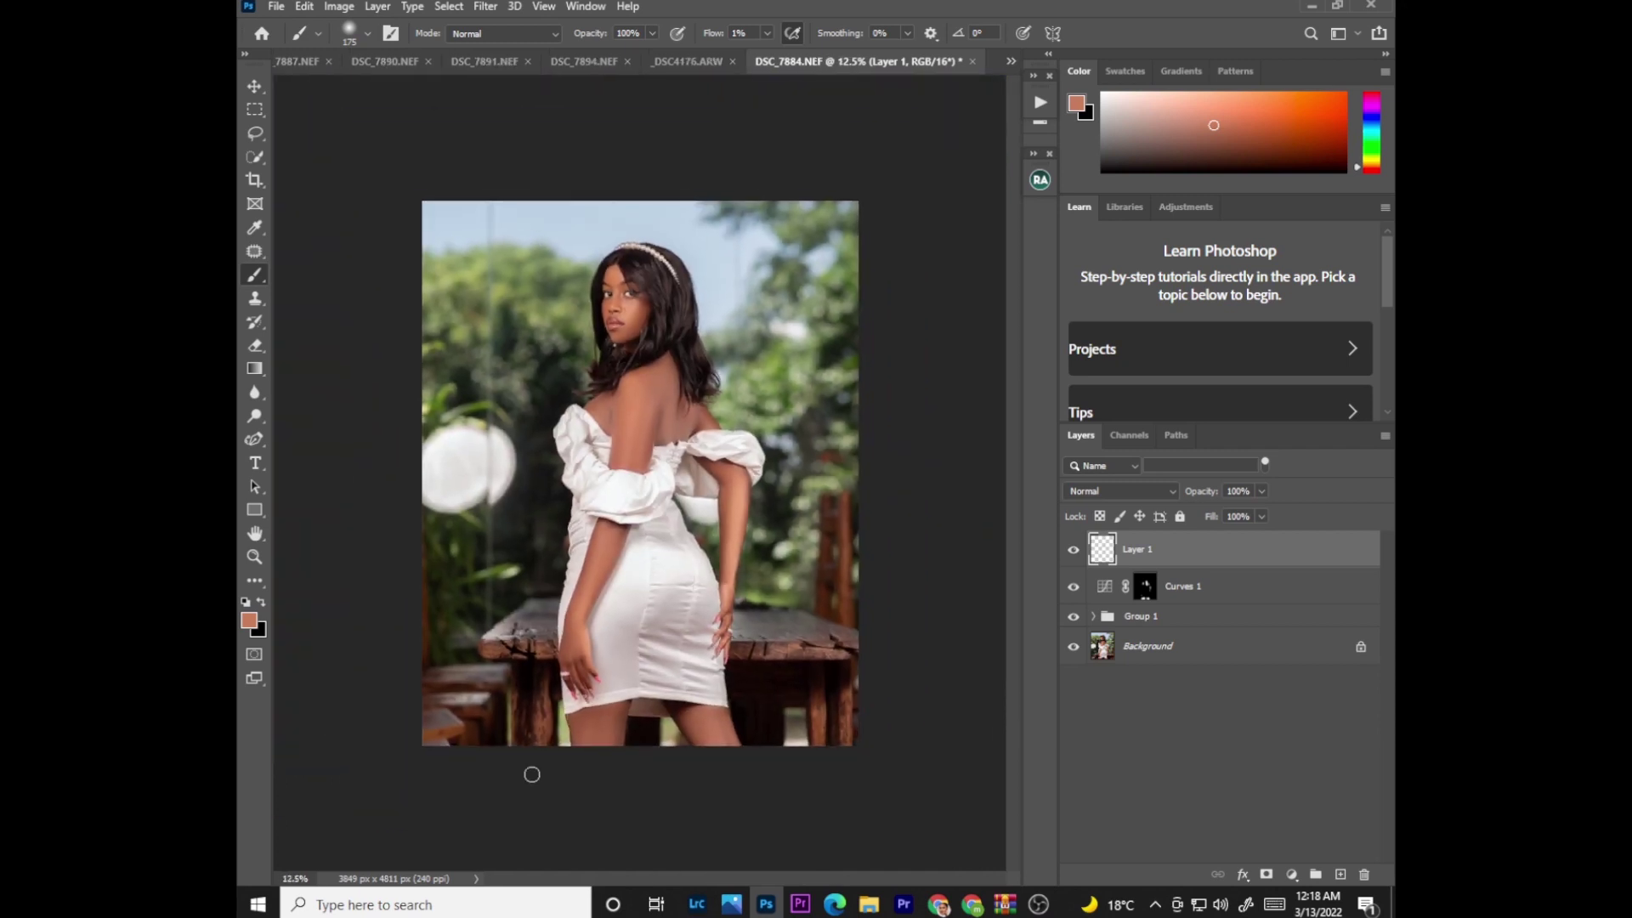
left_click(1073, 550)
left_click(1073, 550)
left_click(1074, 550)
left_click(1076, 561)
left_click(1076, 561)
left_click(1080, 564)
left_click(1080, 565)
Step: Create Layer 2 in Soft Light mode, filled with the neutral 50% gray
key("ctrl+shift+n")
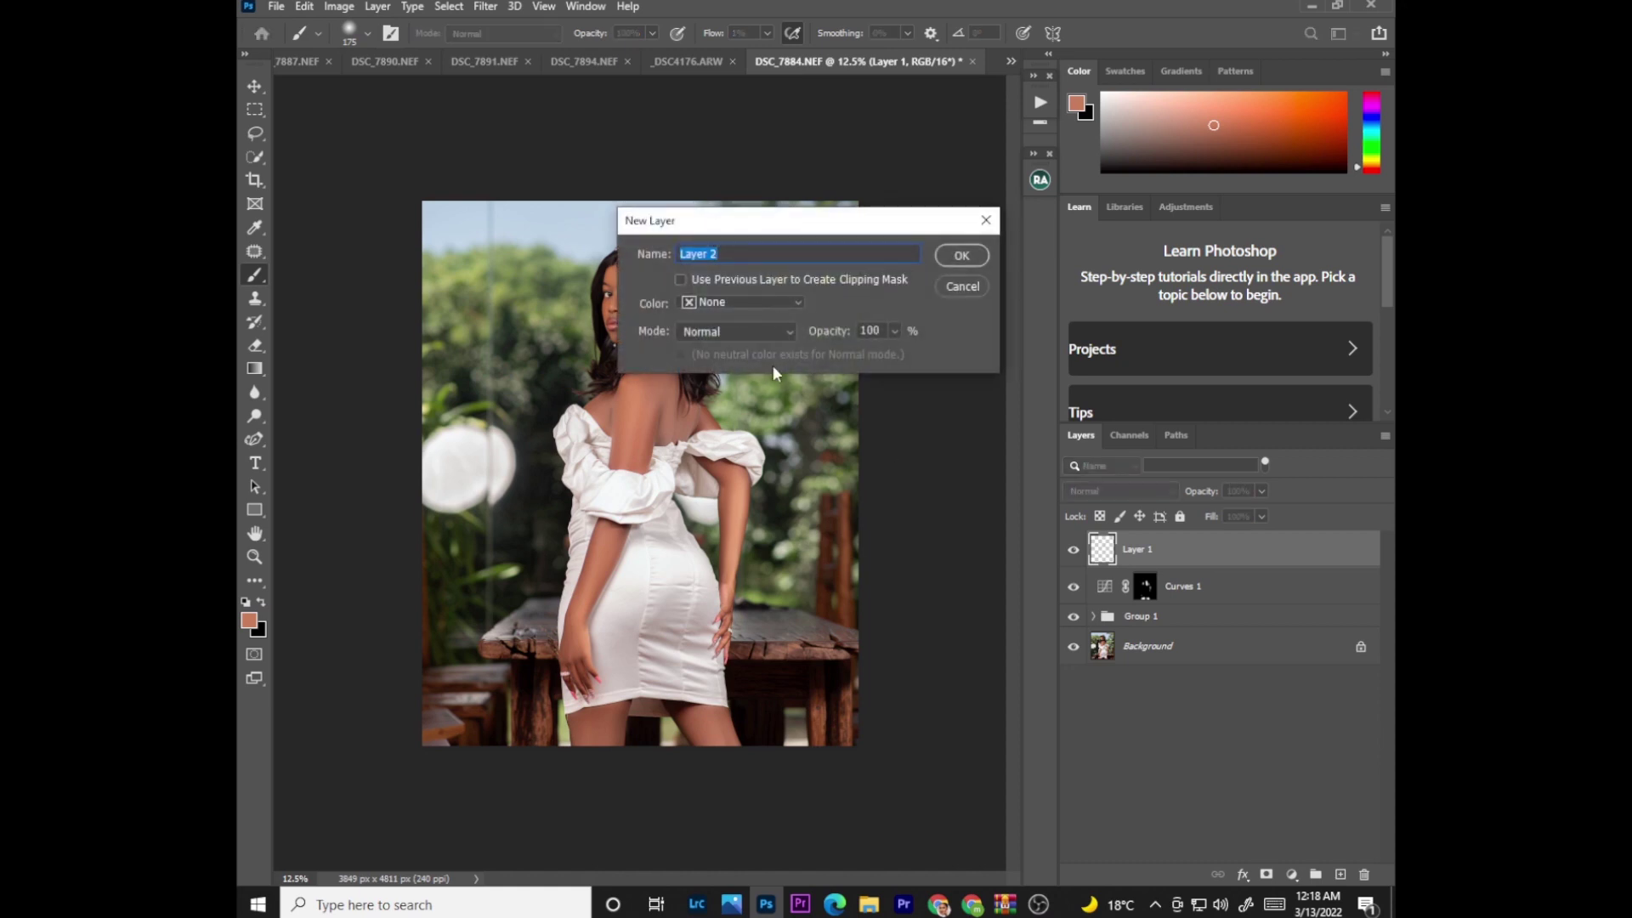
left_click(738, 333)
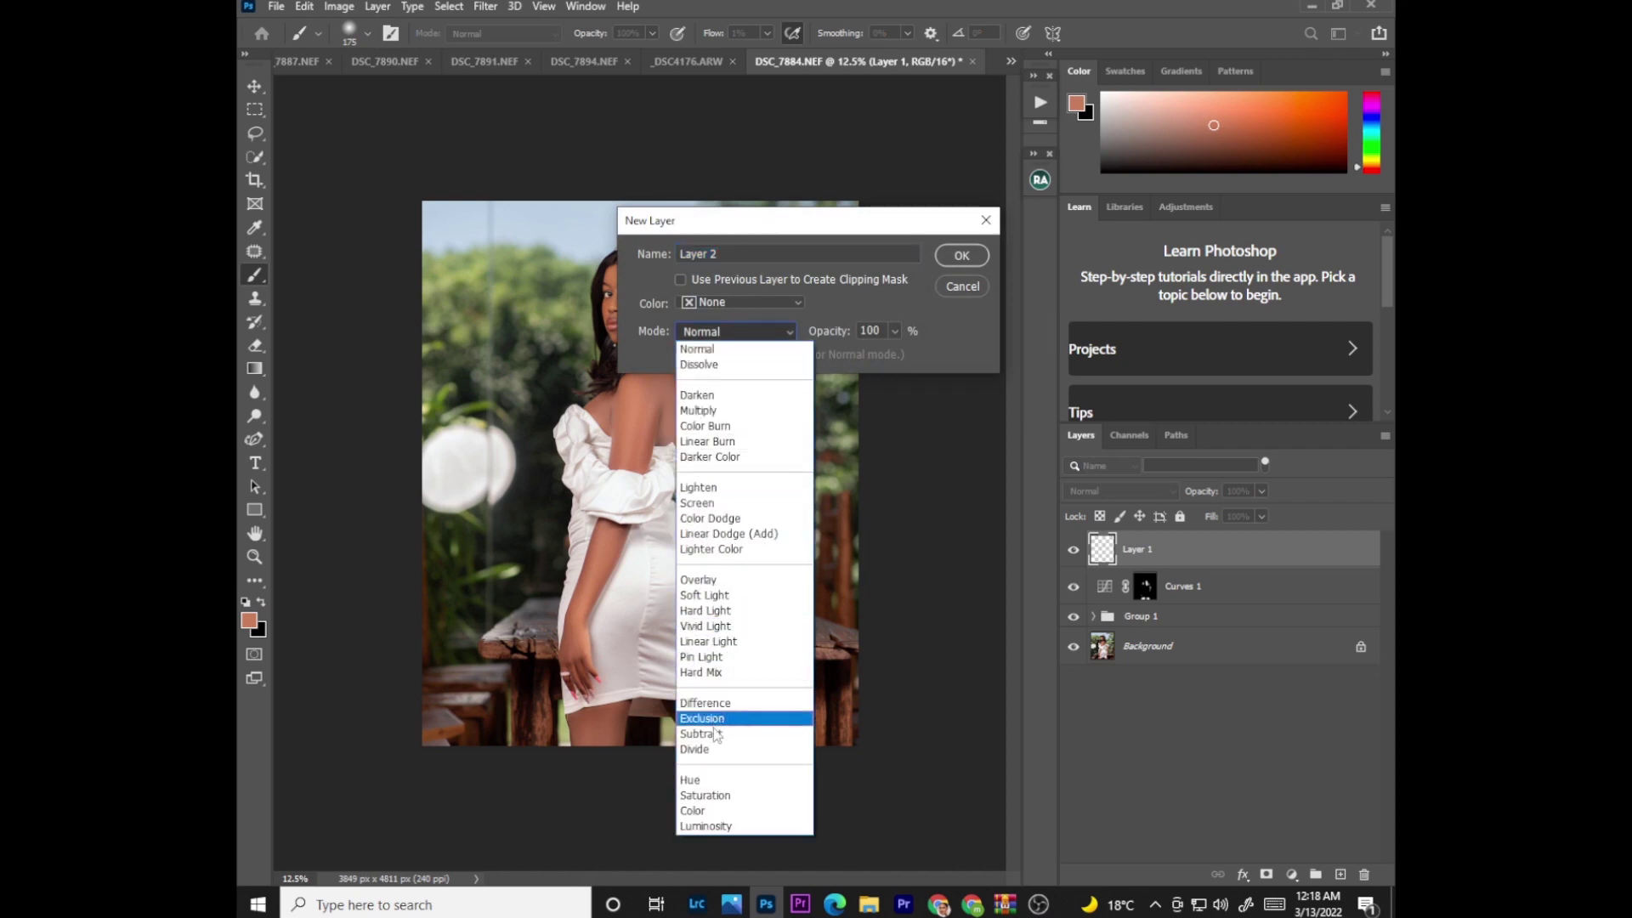
left_click(704, 595)
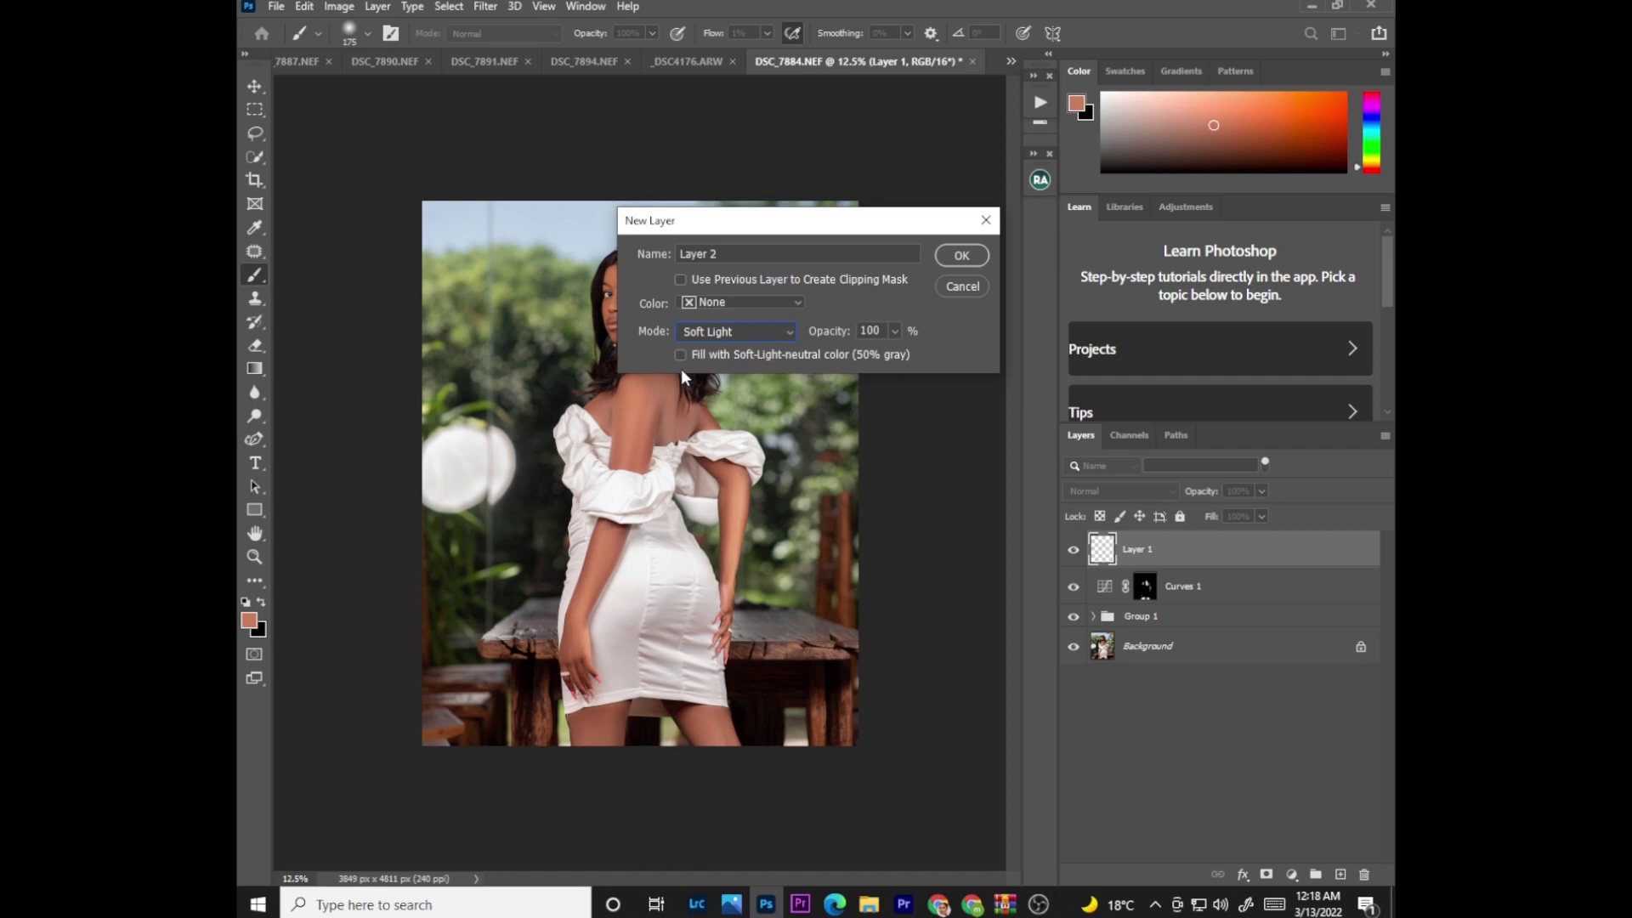
left_click(962, 257)
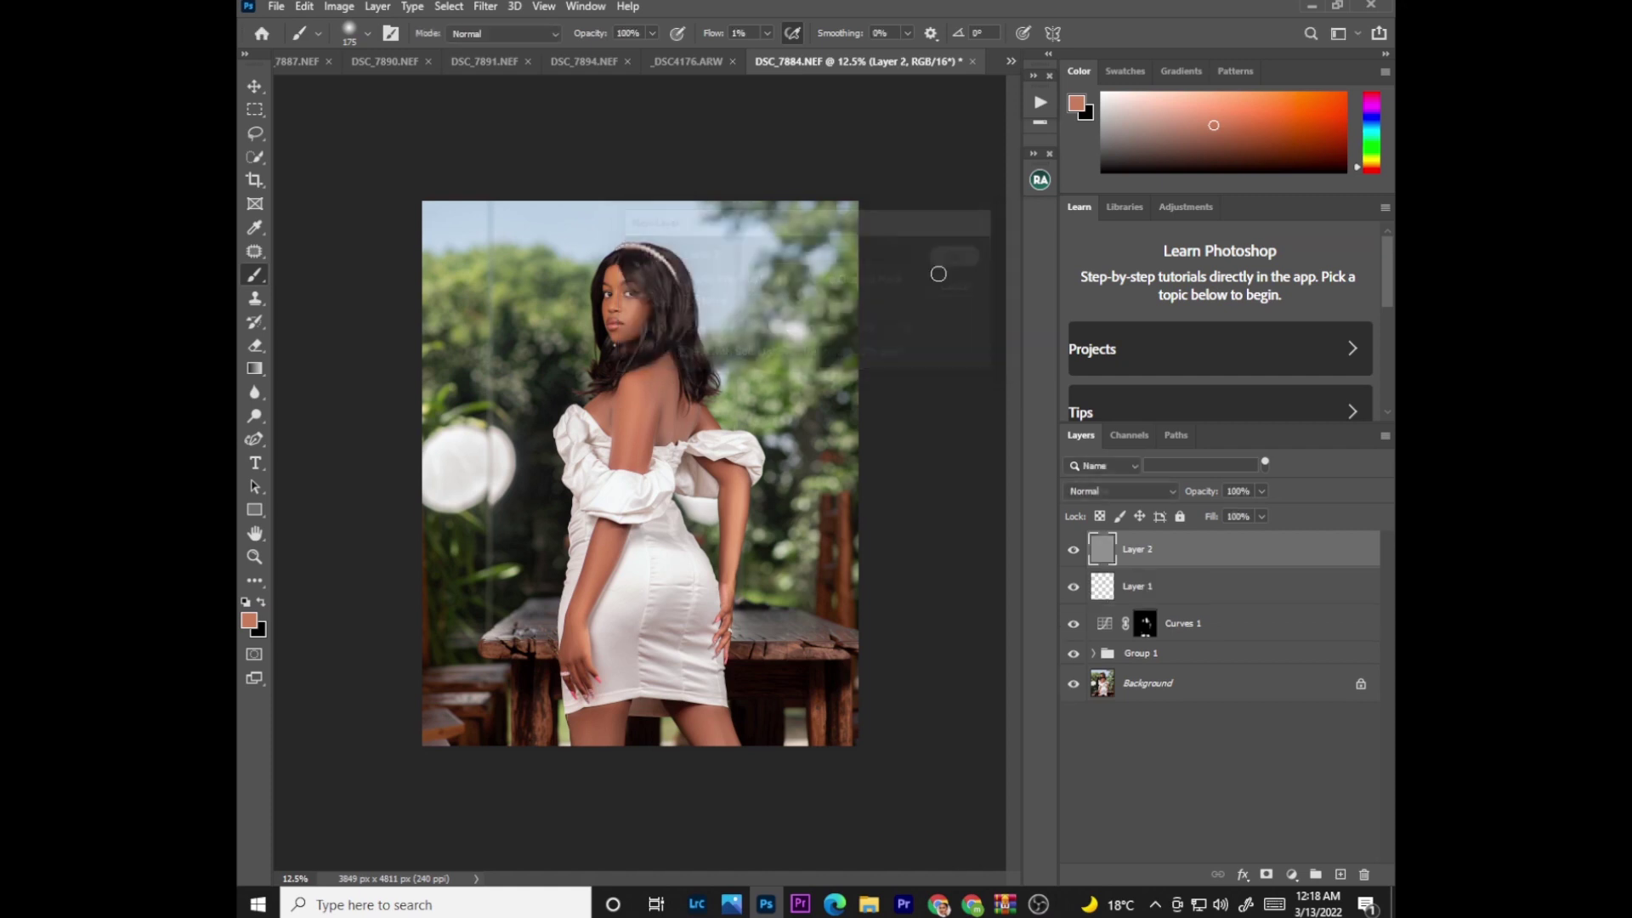
Step: Add a Black & White adjustment layer on top and set its Reds to -160
left_click(1291, 874)
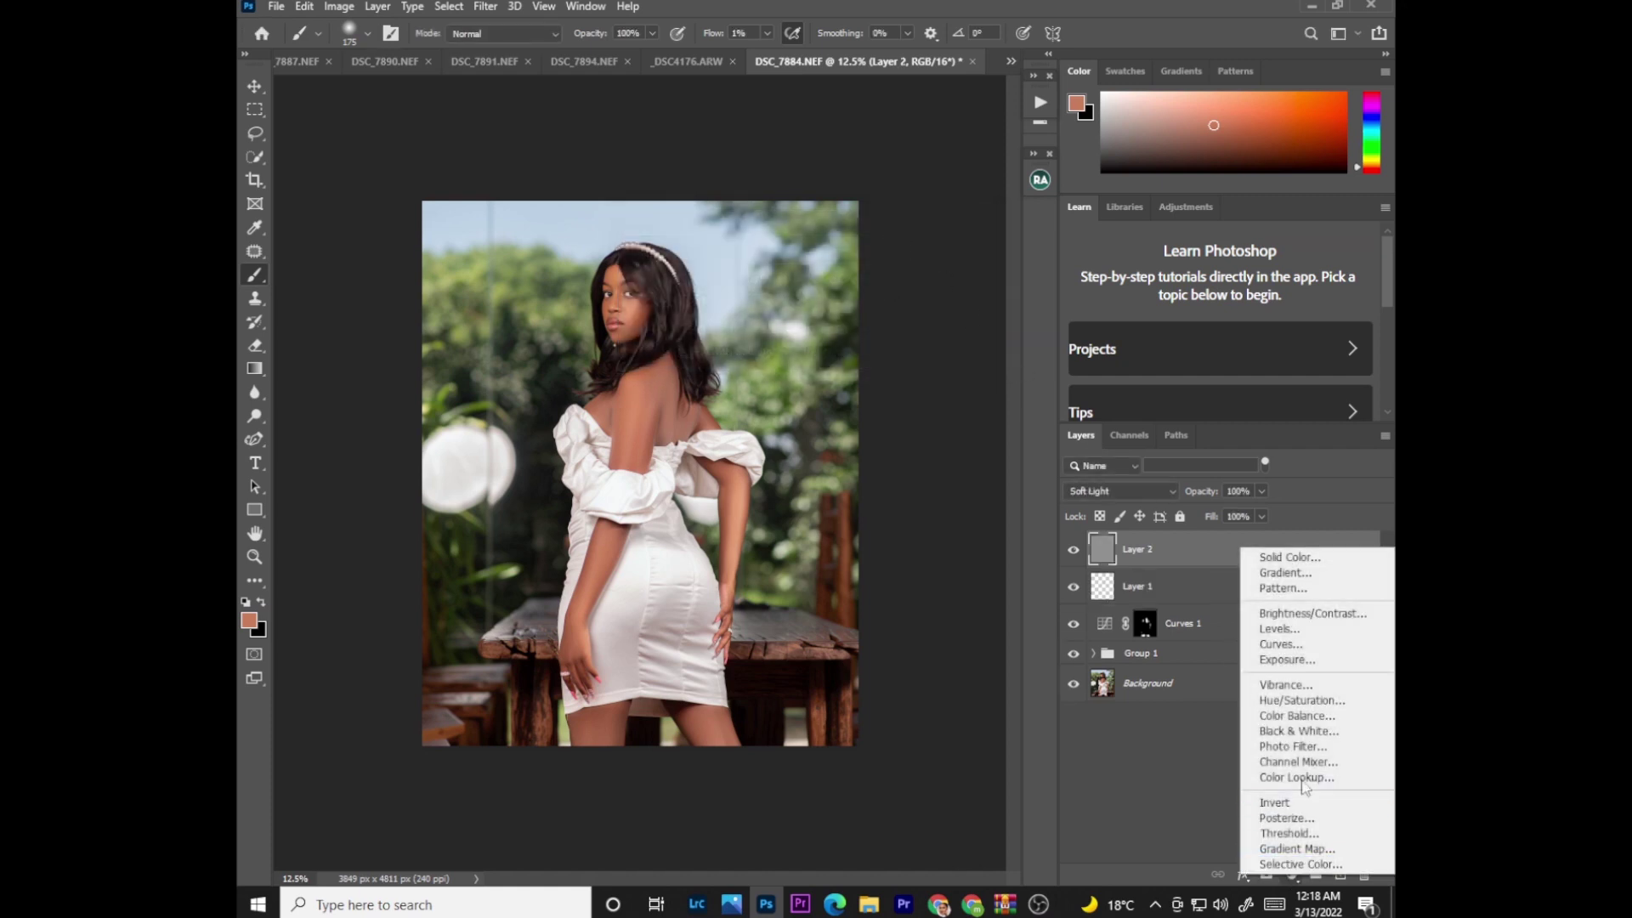
left_click(1298, 725)
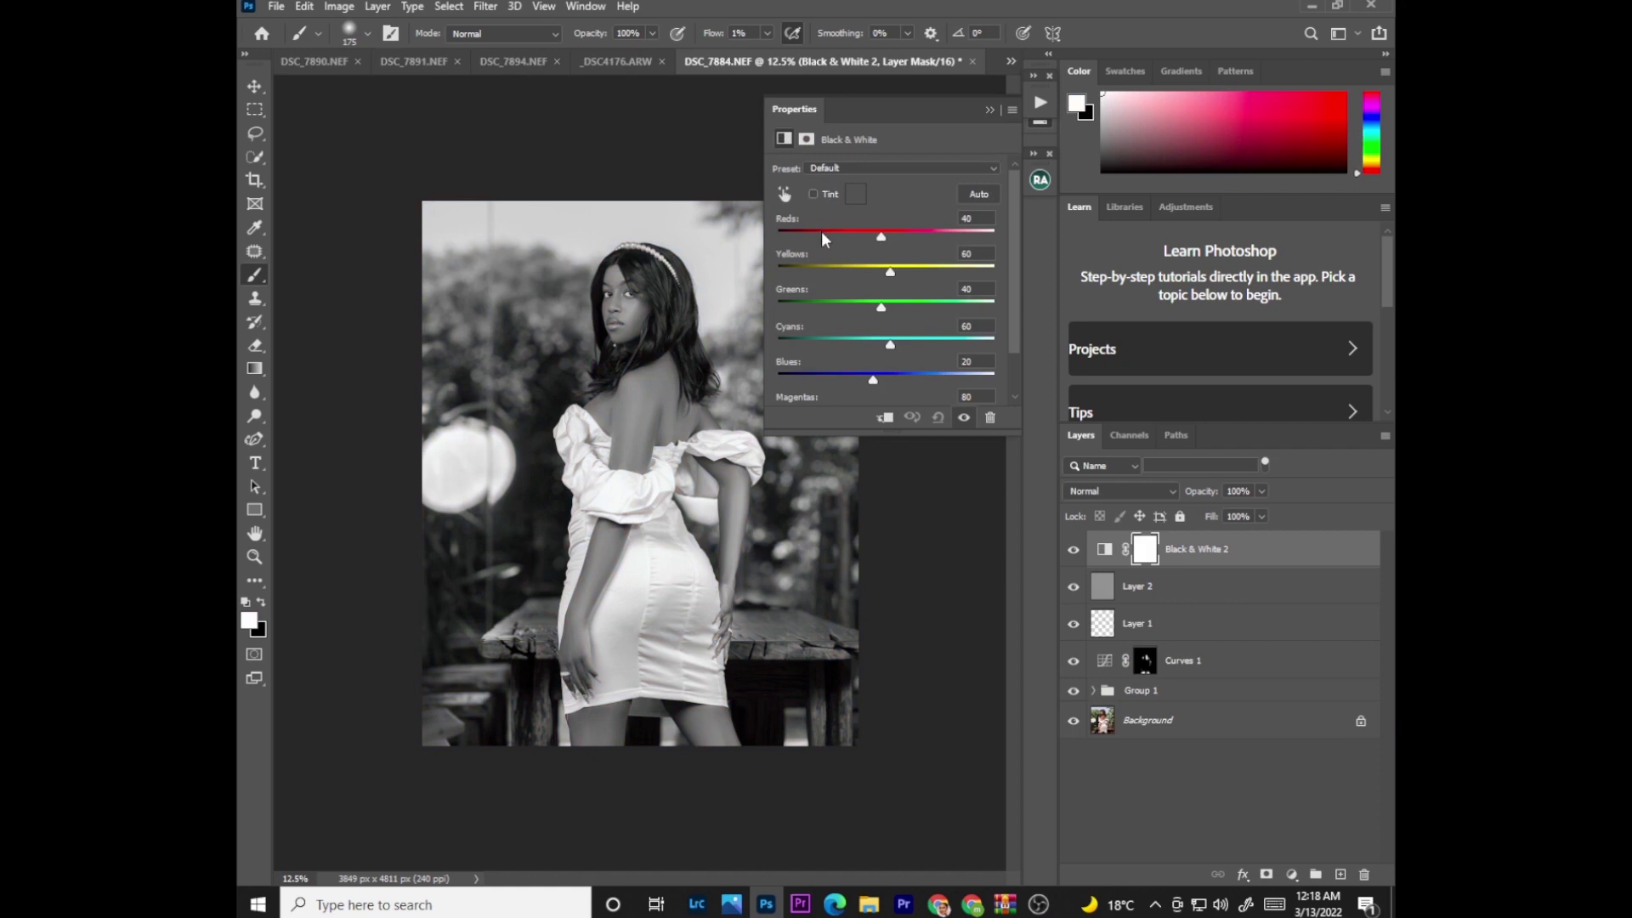
left_click_drag(838, 233, 800, 250)
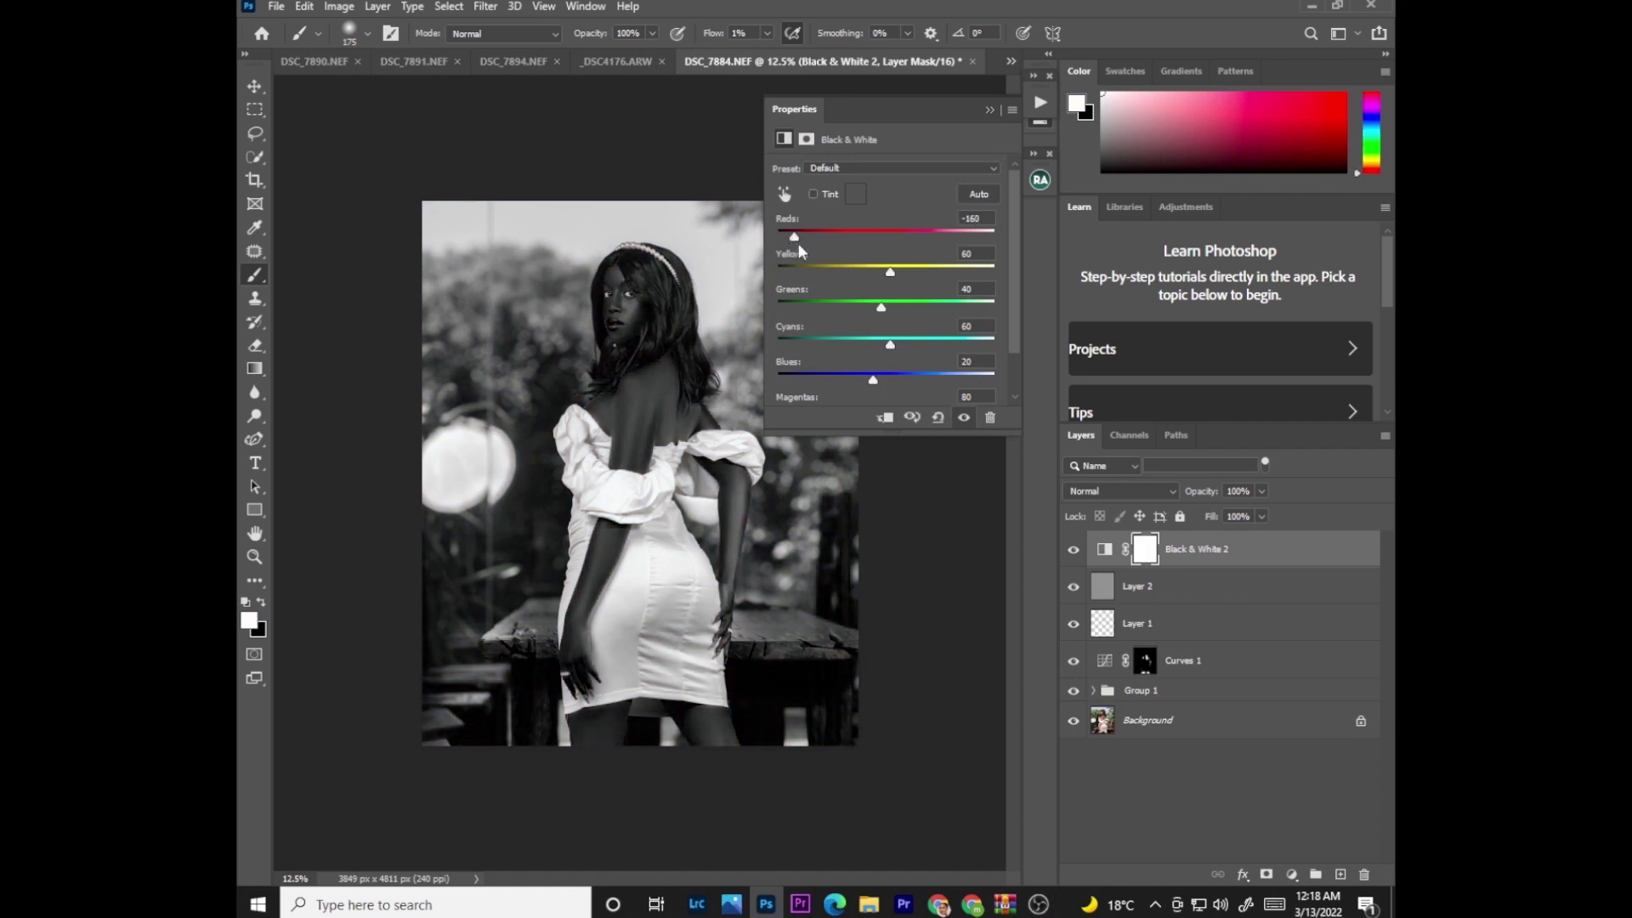
left_click(989, 110)
Step: Select Layer 2 for dodging and set up a smaller Brush with 2% flow
key("ctrl+plus")
key("ctrl+plus")
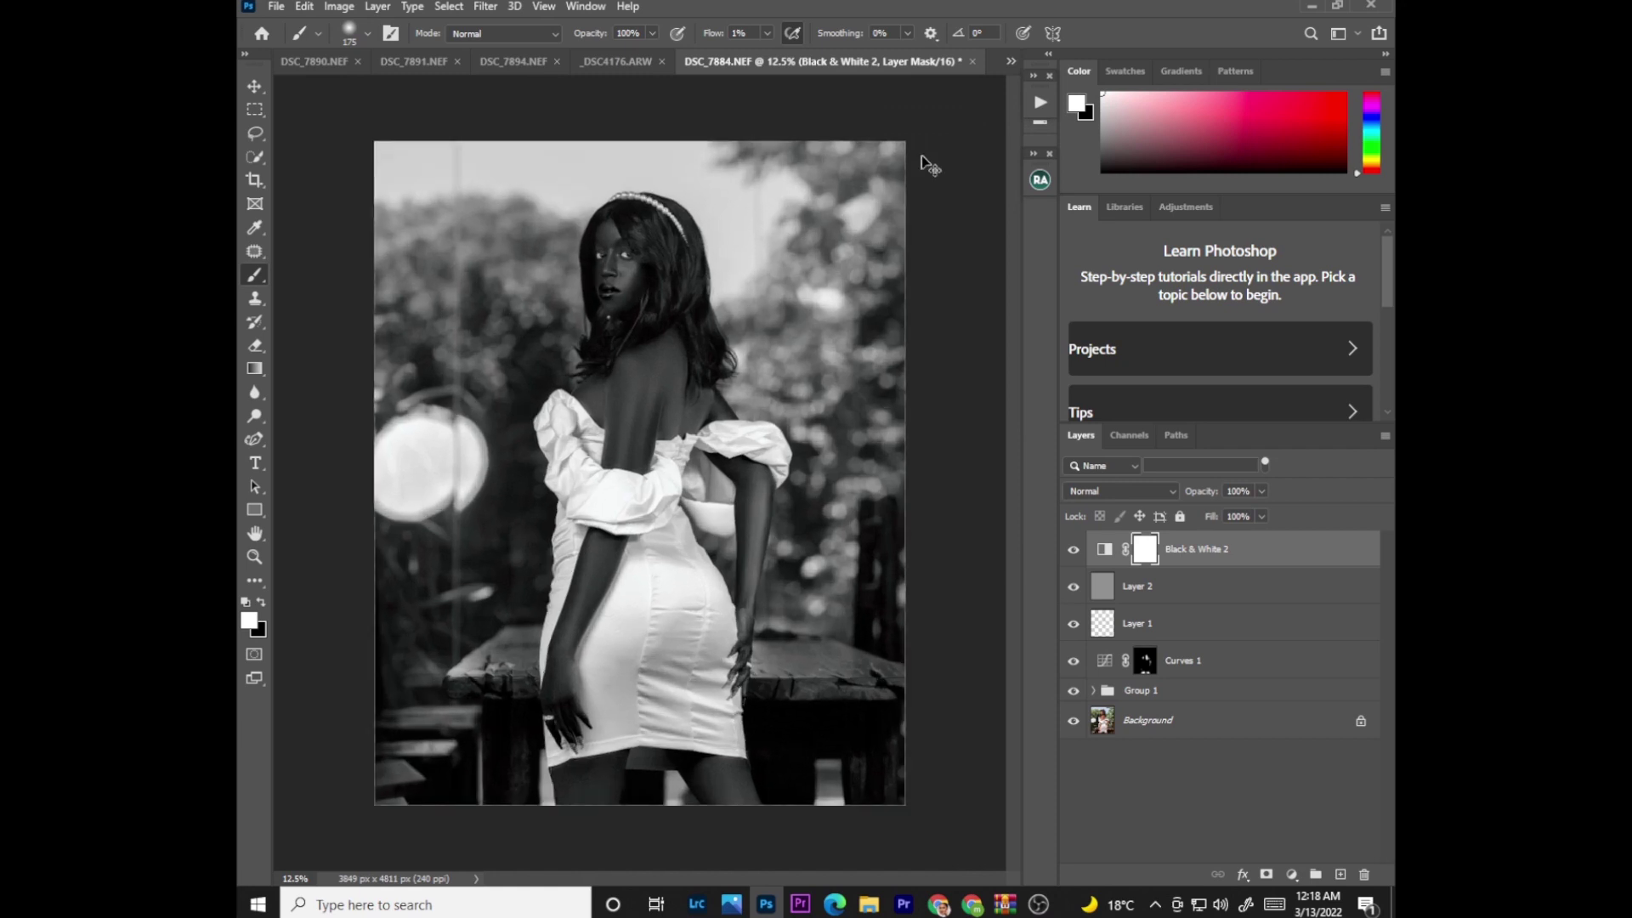
right_click(268, 267)
left_click(356, 277)
left_click(1173, 588)
left_click(804, 406, "alt")
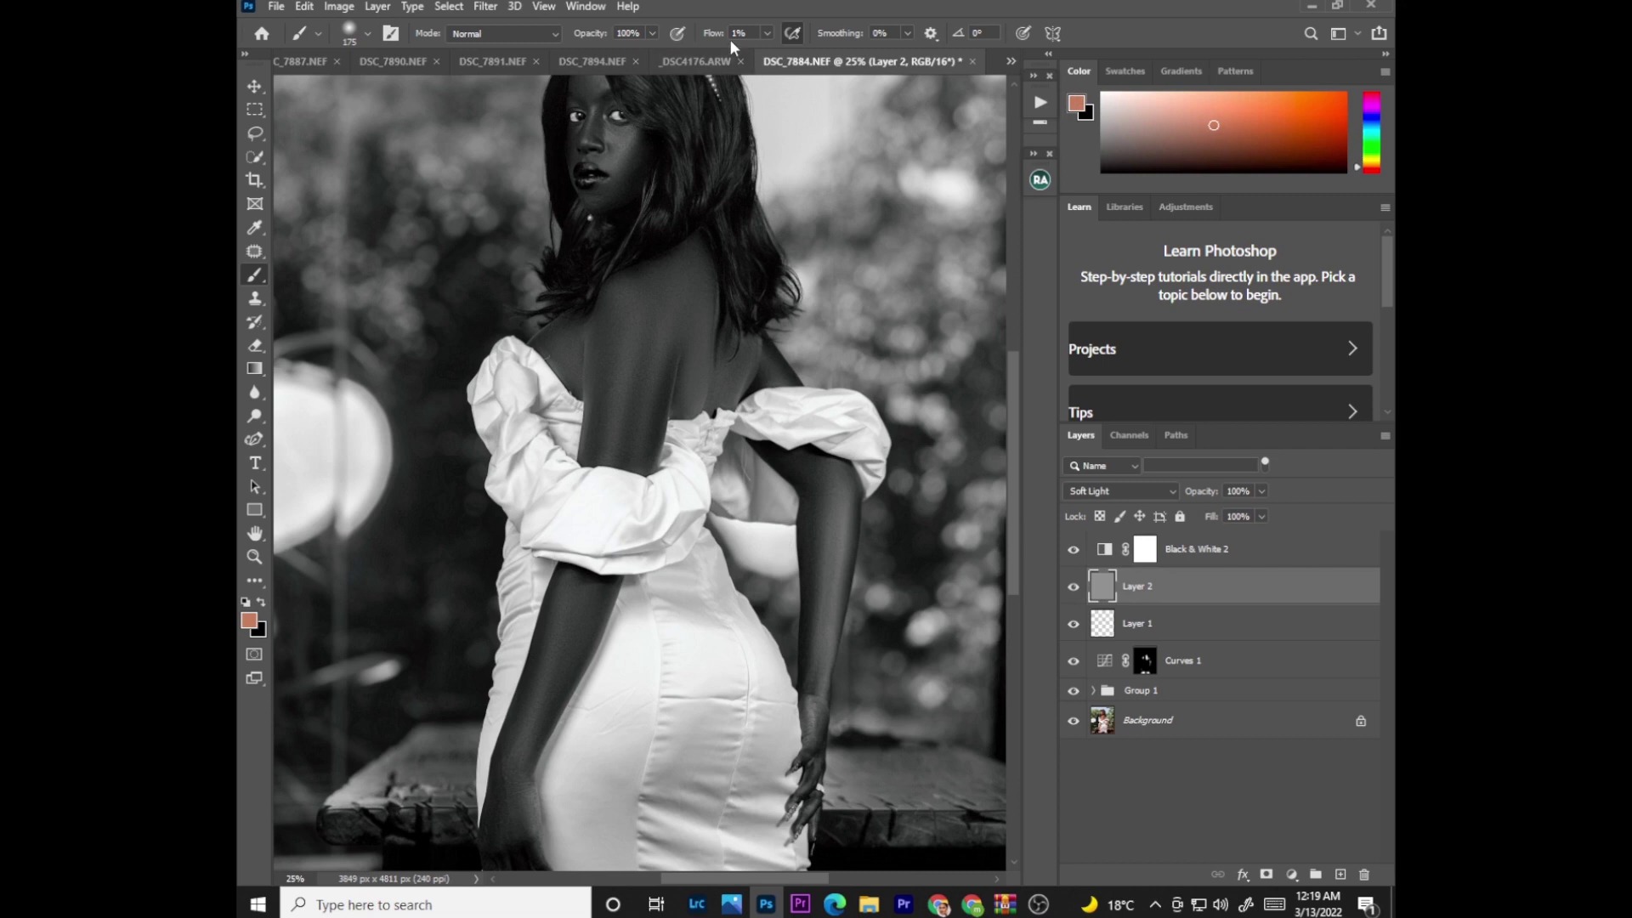
left_click(767, 35)
key("bracketleft")
key("bracketleft")
key("bracketleft")
key("bracketleft")
Step: Set the foreground color to white (ffffff)
left_click(249, 621)
left_click(774, 304)
left_click_drag(774, 304, 741, 171)
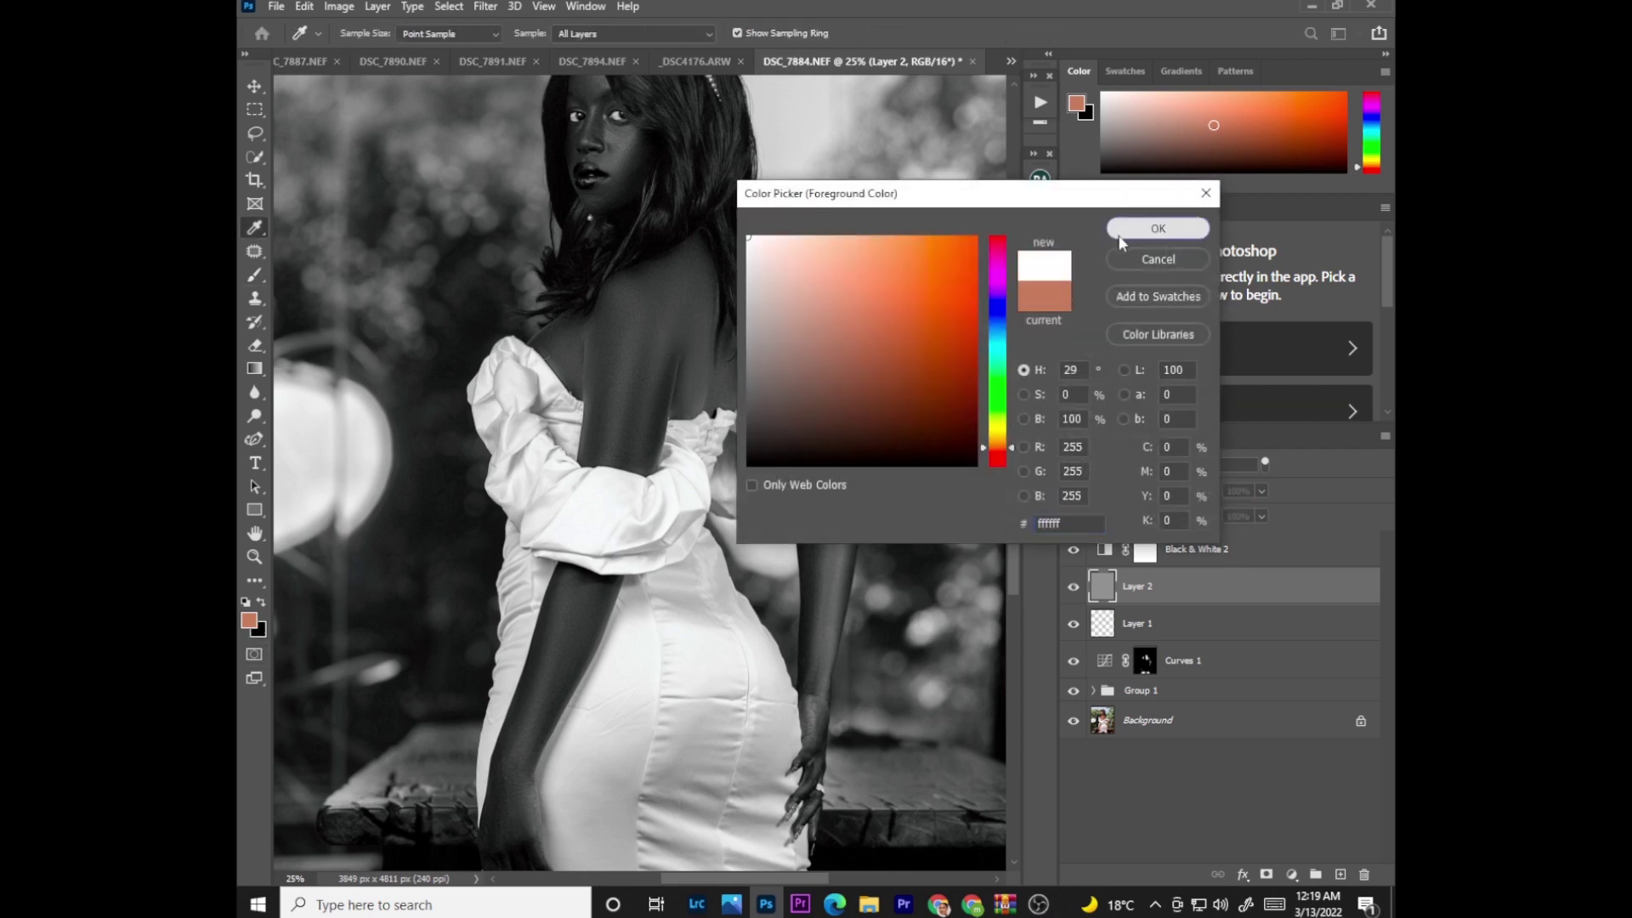
left_click(1157, 227)
Step: Dodge the body's skin highlights on Layer 2 with a soft white Brush of about 125 px at 2% flow
key("b")
key("bracketright")
key("bracketright")
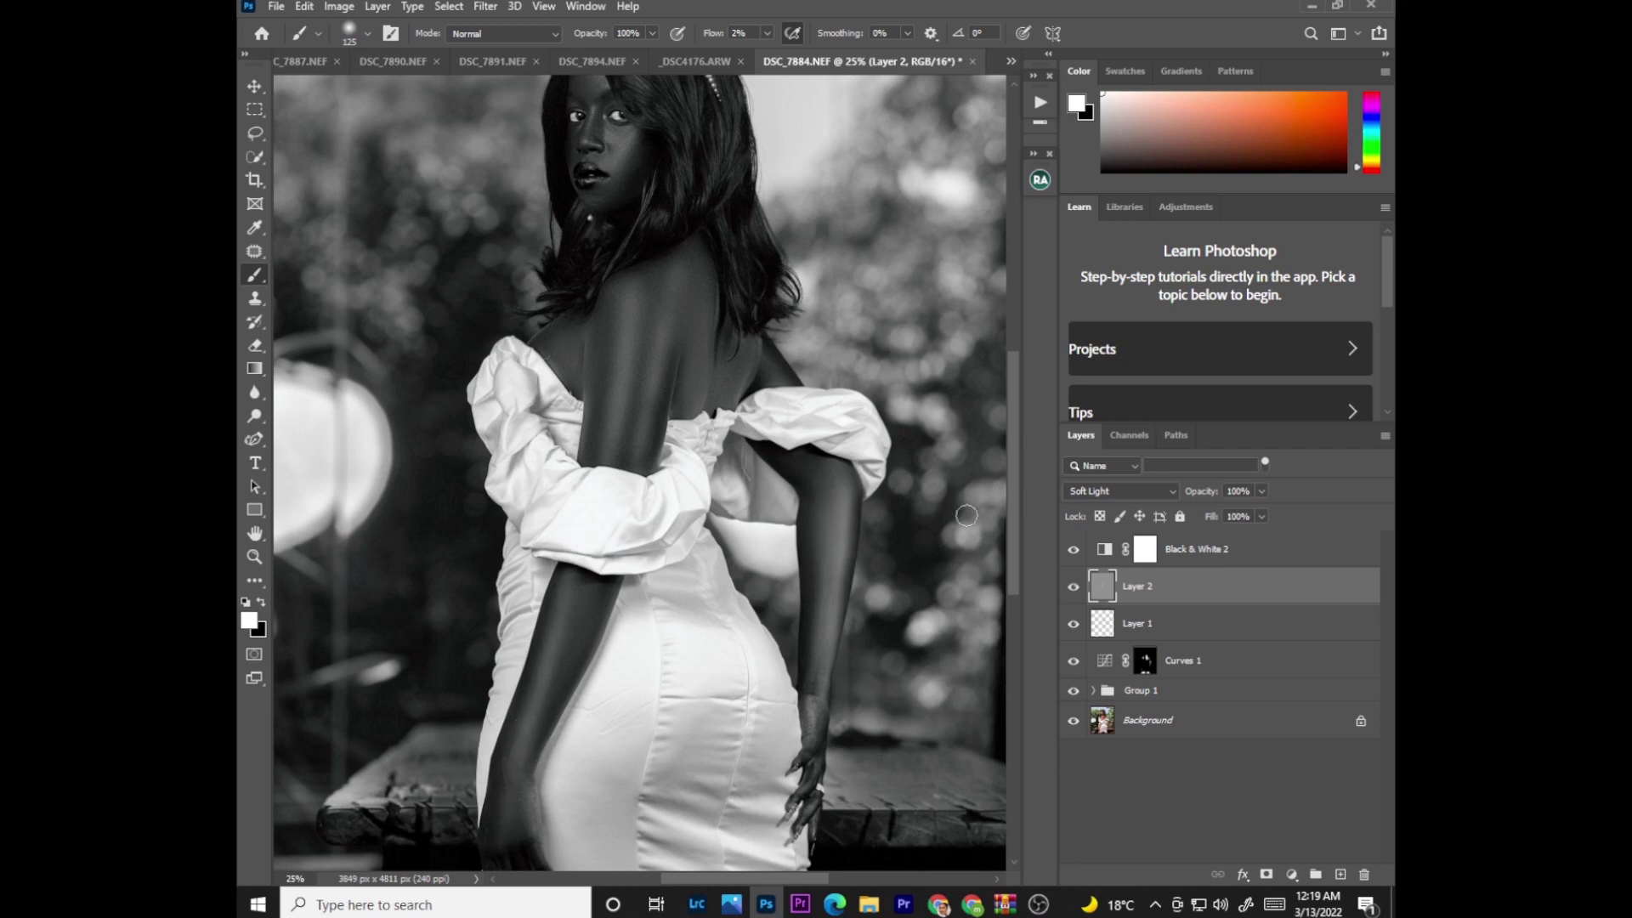
scroll(1013, 537, "down", 5)
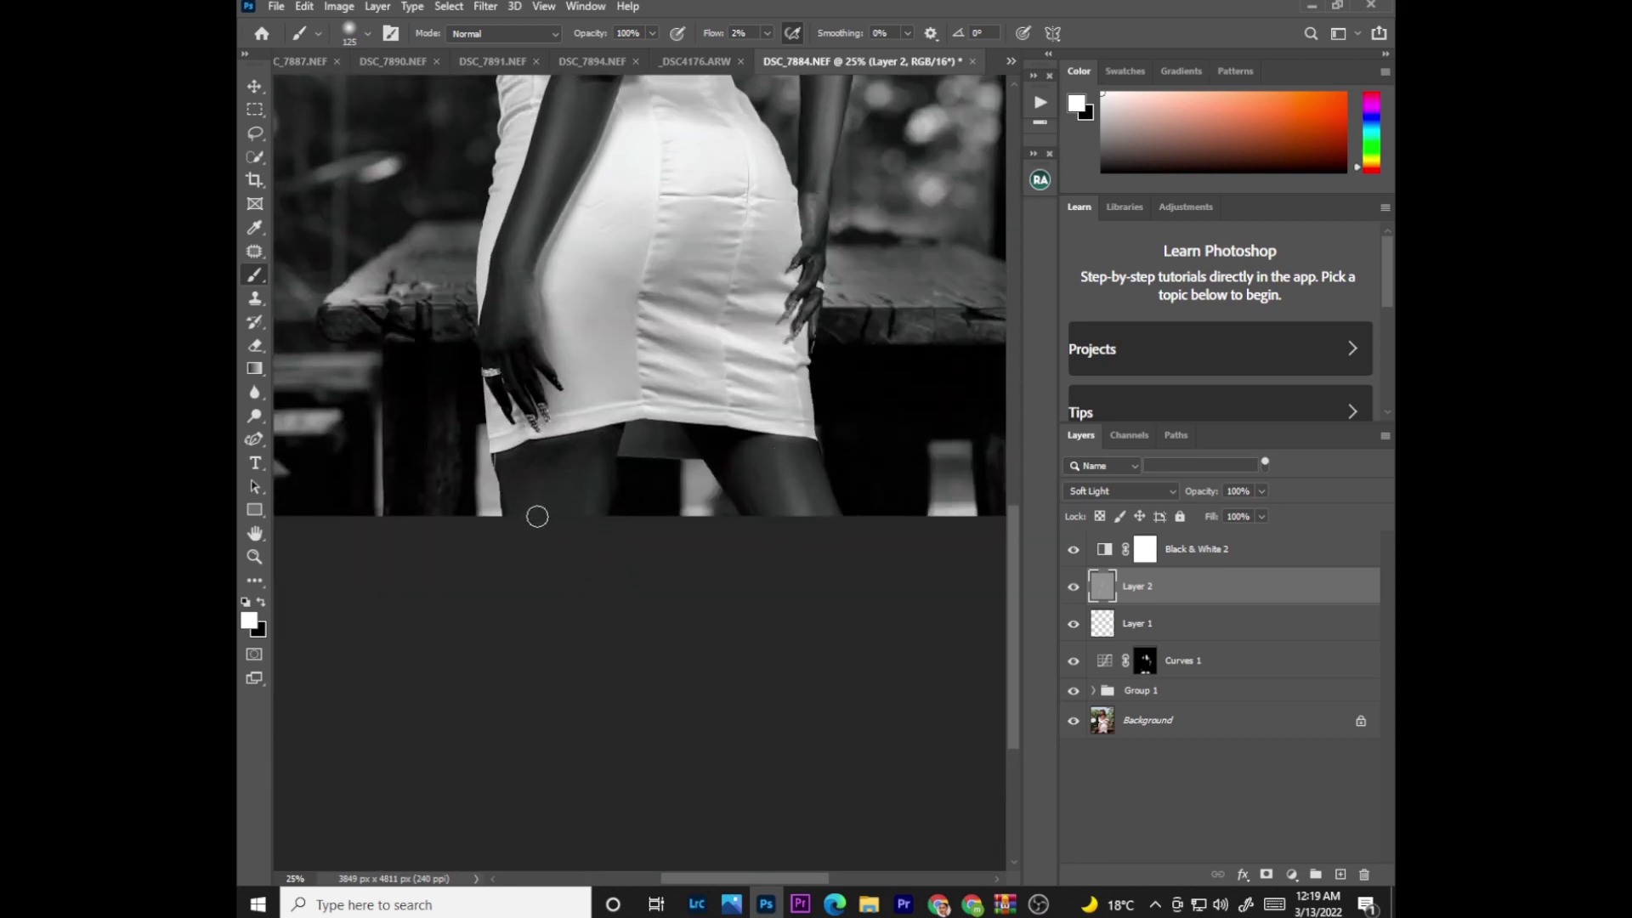
left_click_drag(1013, 549, 1015, 374)
Step: Dodge the finer highlights on the face and upper body on Layer 2 with a smaller white Brush, 40 to 70 px
key("bracketleft")
key("bracketleft")
key("bracketleft")
key("bracketleft")
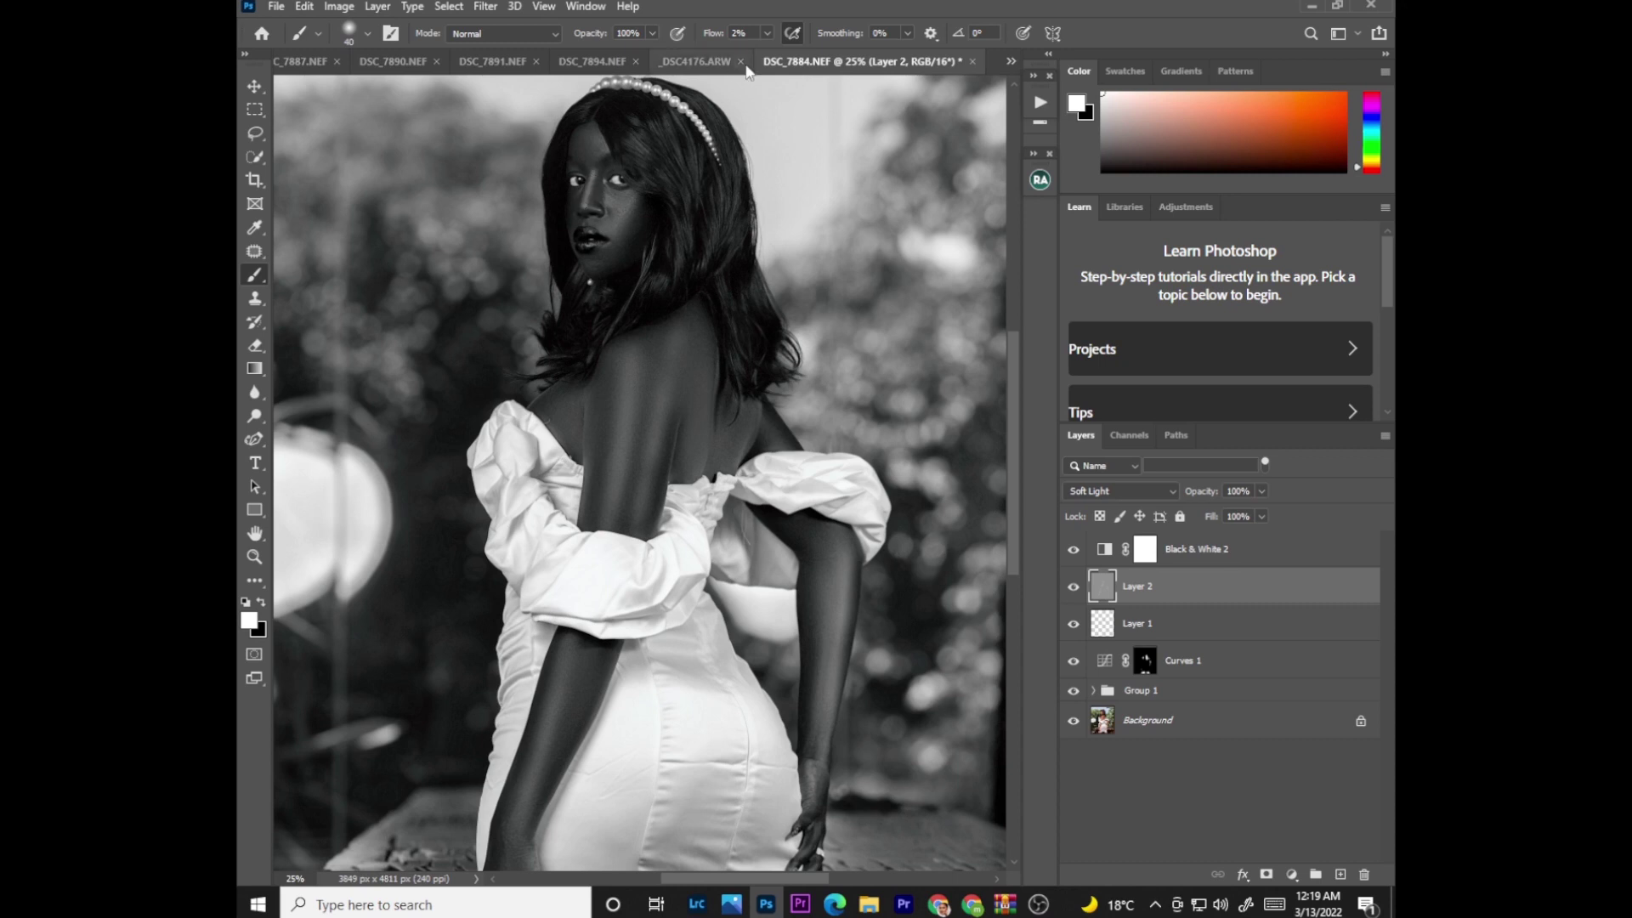
key("bracketright")
key("bracketright")
key("bracketright")
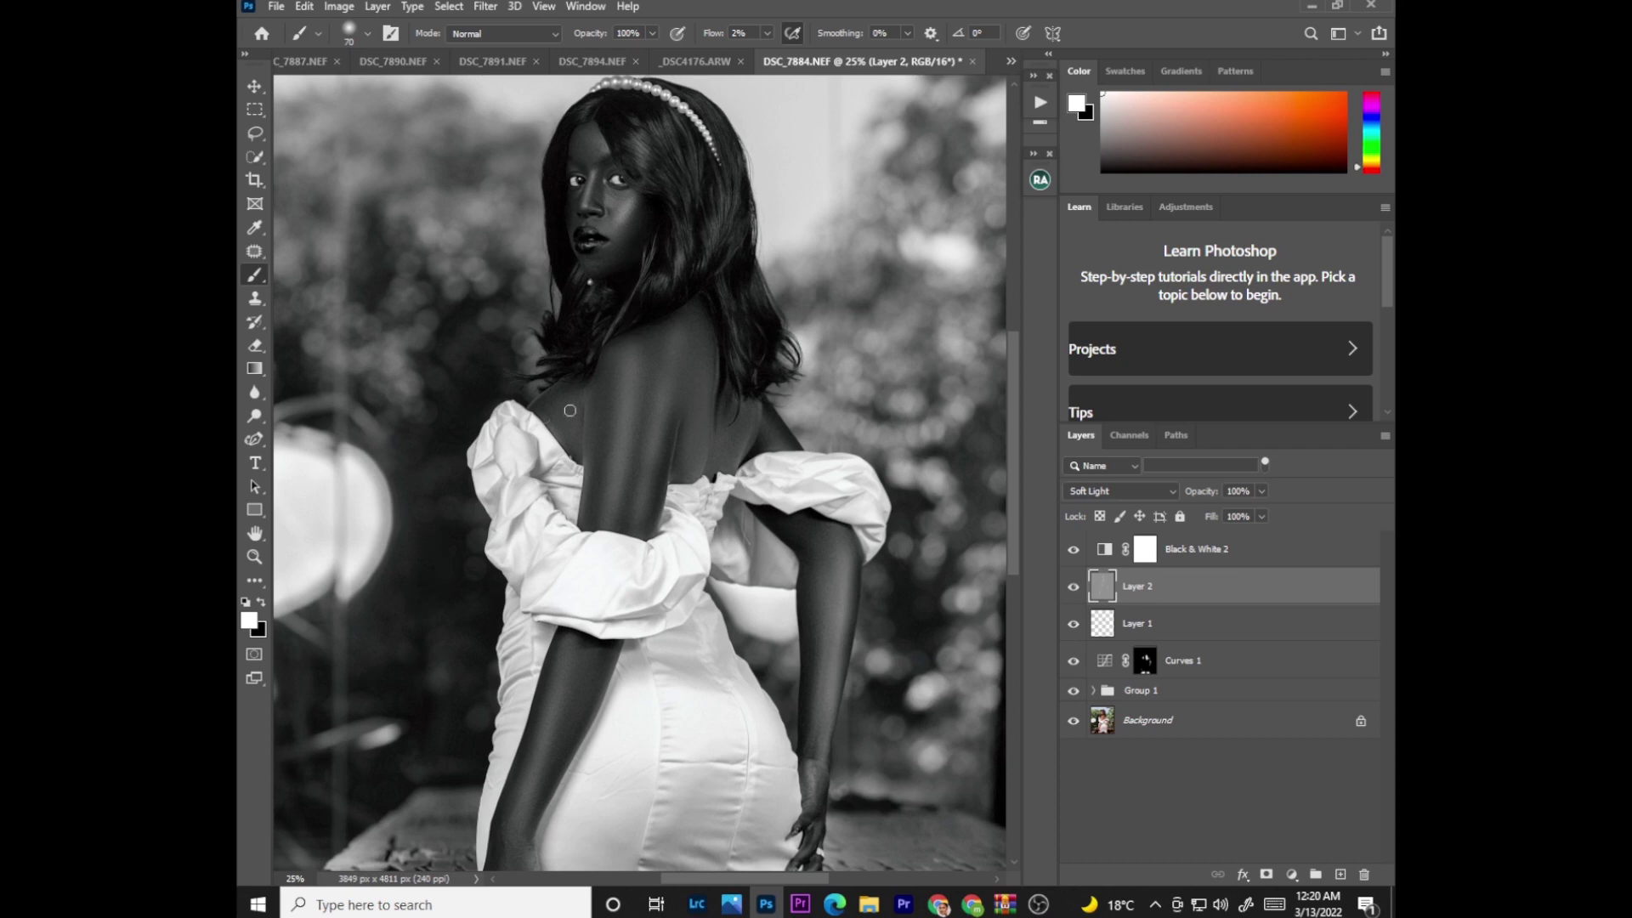
Step: Burn the shadow areas on Layer 2 with a black Brush of 100 to 125 px, and restore white as the foreground color
key("x")
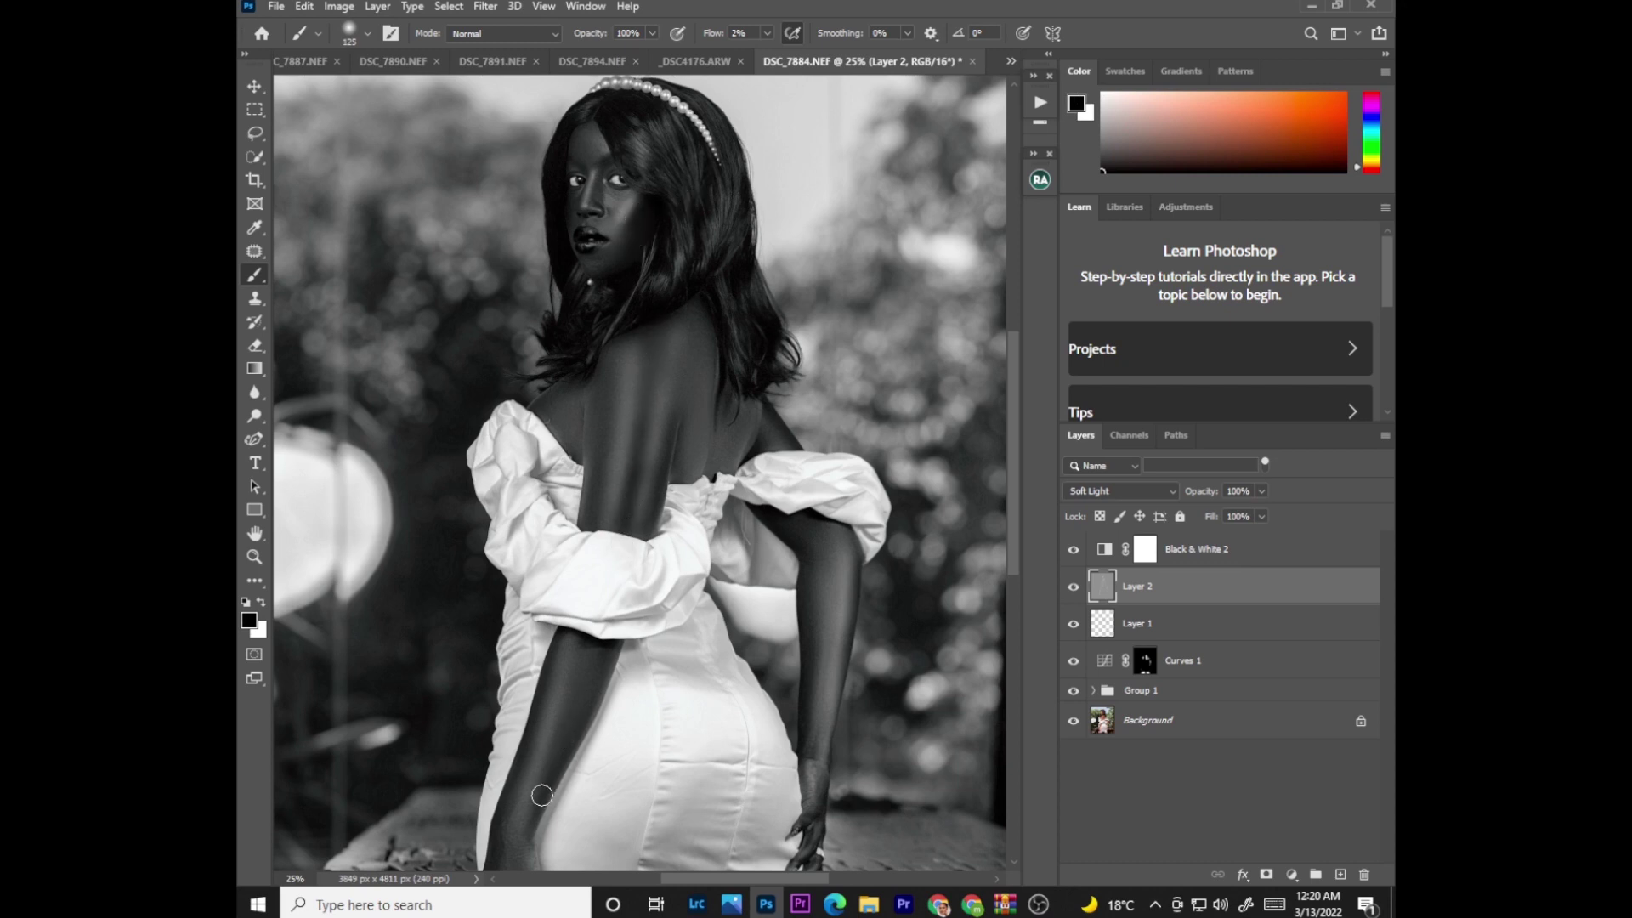
key("bracketleft")
key("ctrl+minus")
key("ctrl+minus")
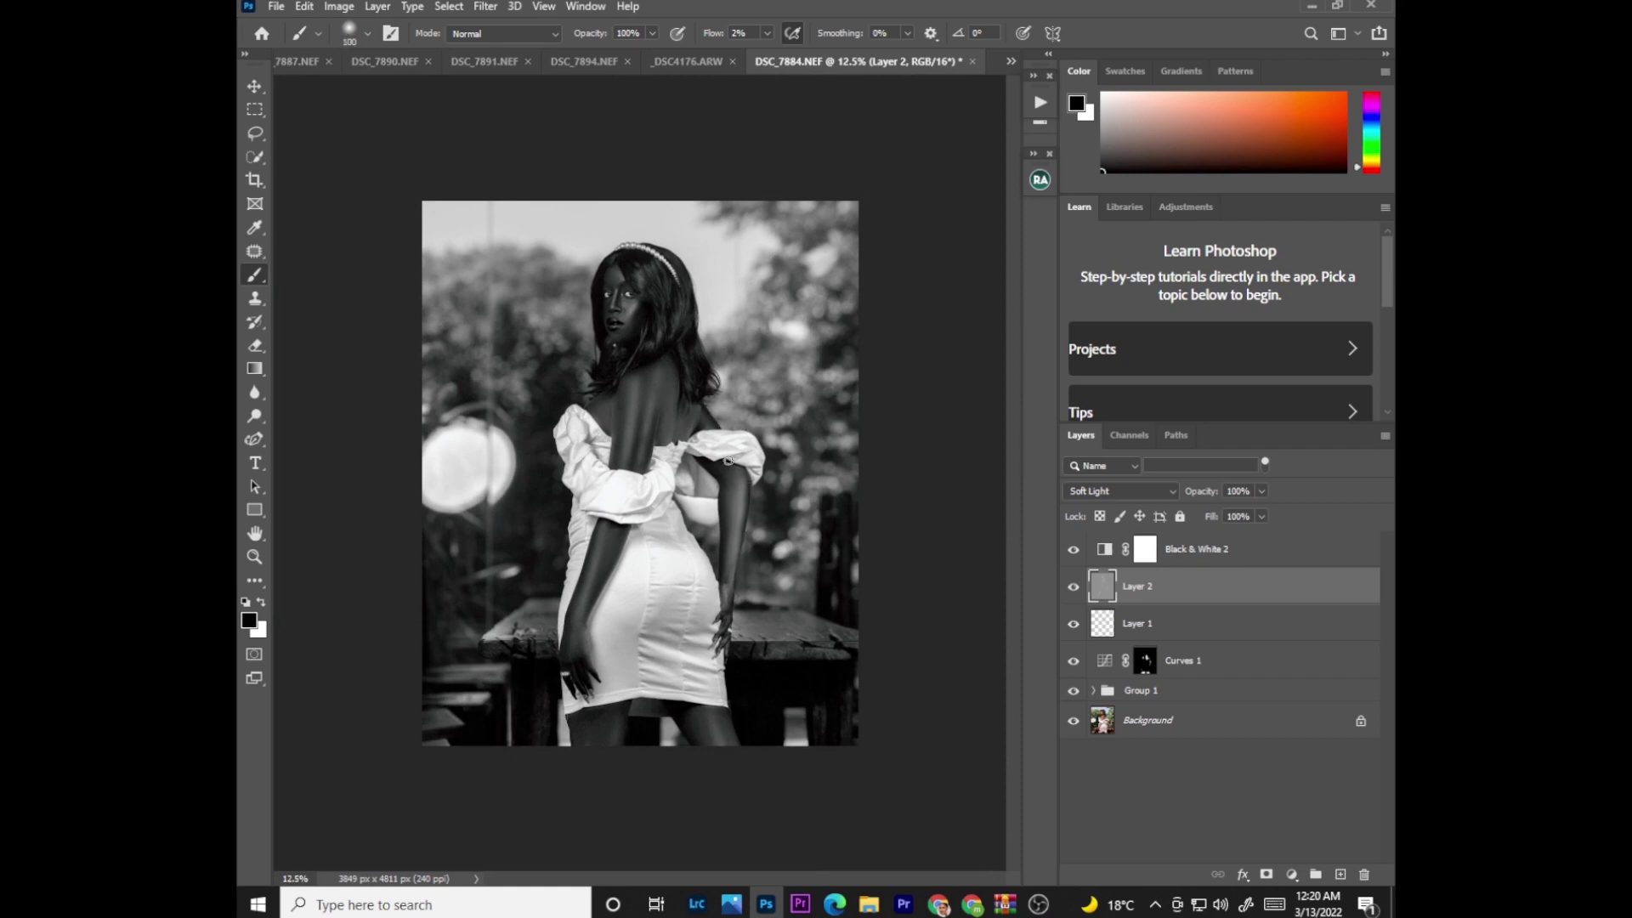
key("x")
Step: Hide Black & White 2, compare the photo with and without Layer 2, and show both layers again
left_click(1073, 549)
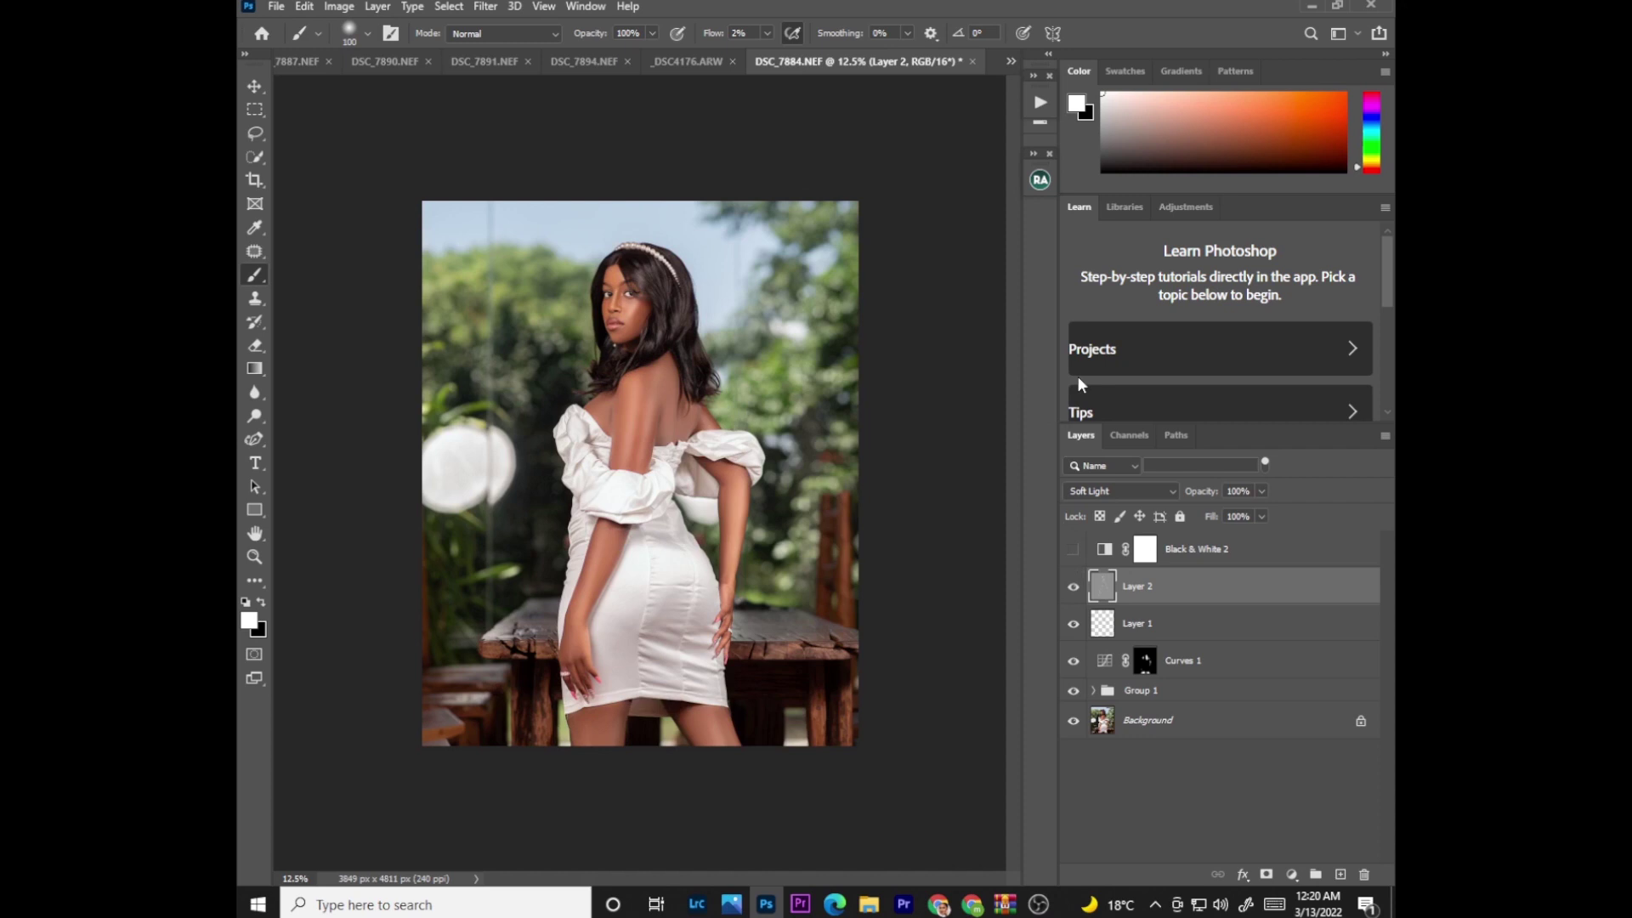
left_click(1073, 586)
left_click(1073, 586)
left_click(1076, 591)
left_click(1079, 591)
left_click(1075, 593)
left_click(1075, 595)
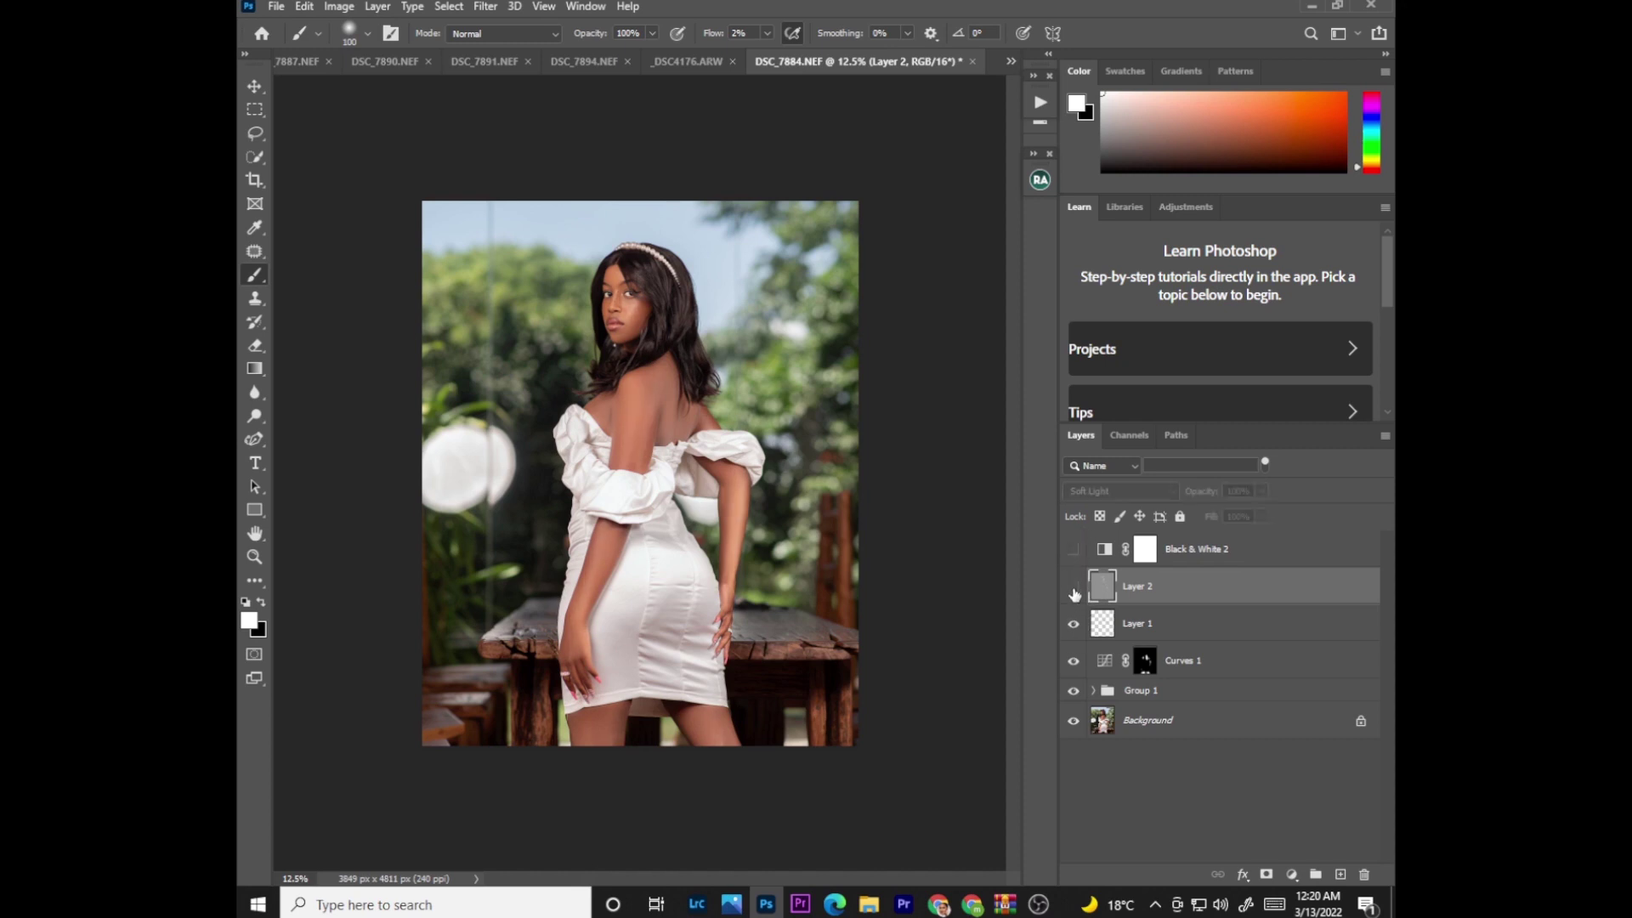
left_click(1073, 550)
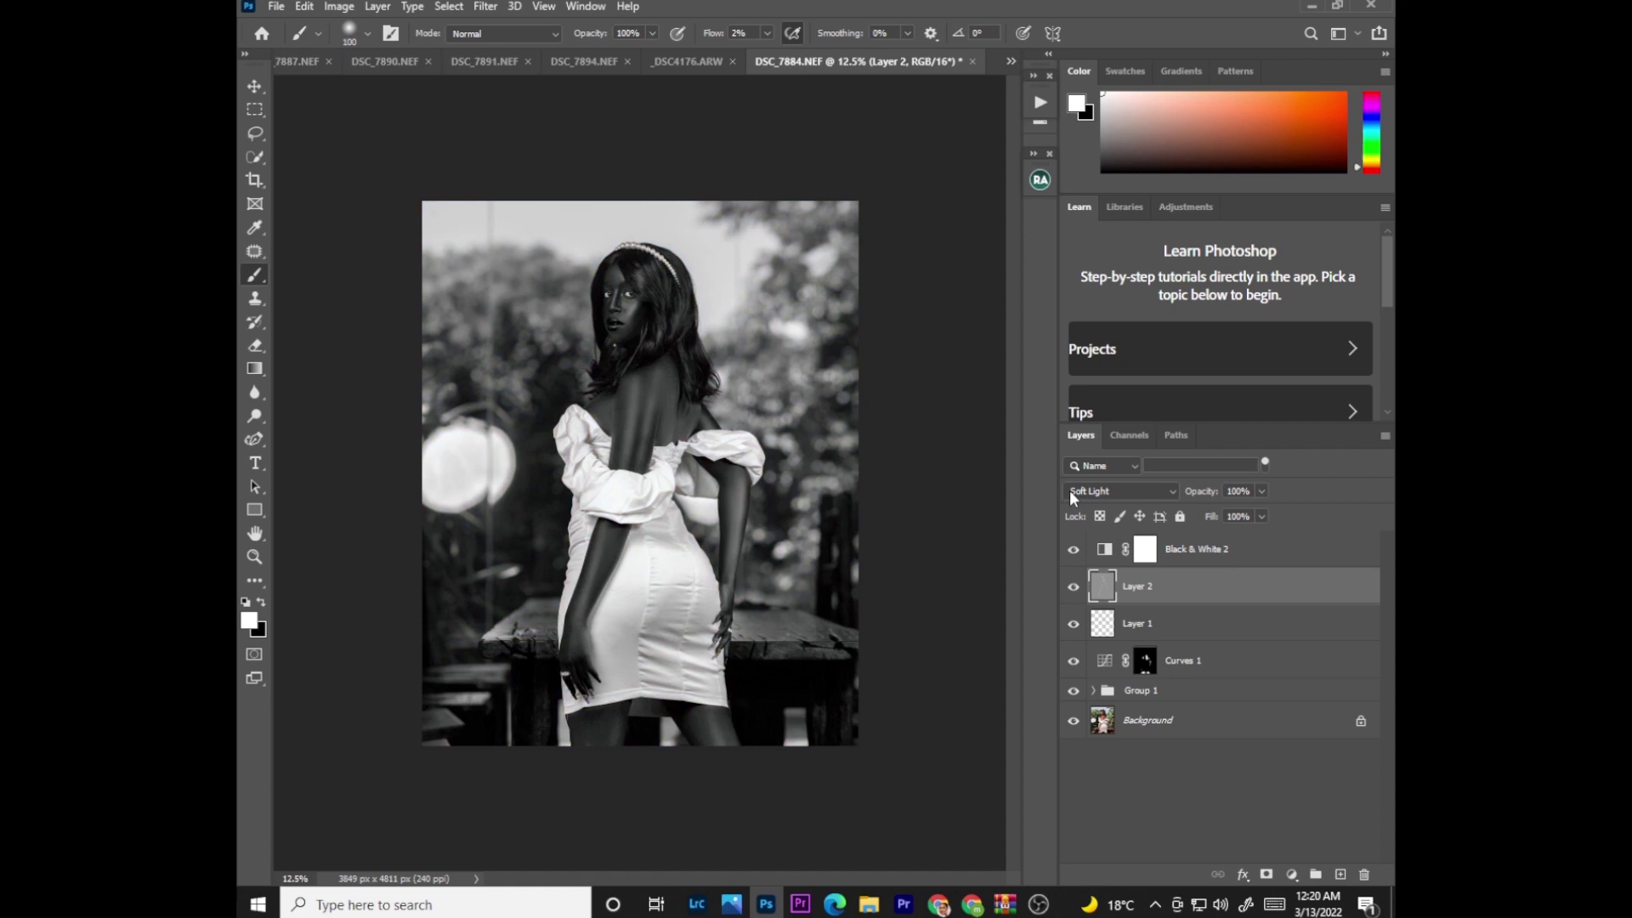
Step: Continue dodging and burning the skin on Layer 2 with the Brush at 2% flow, varying its size and ending at 150 px
key("bracketright")
key("bracketright")
key("bracketright")
right_click(255, 275)
left_click(324, 277)
key("bracketright")
key("bracketright")
key("bracketright")
key("bracketright")
key("bracketleft")
key("bracketleft")
key("bracketleft")
key("bracketleft")
key("bracketleft")
key("bracketleft")
key("x")
key("x")
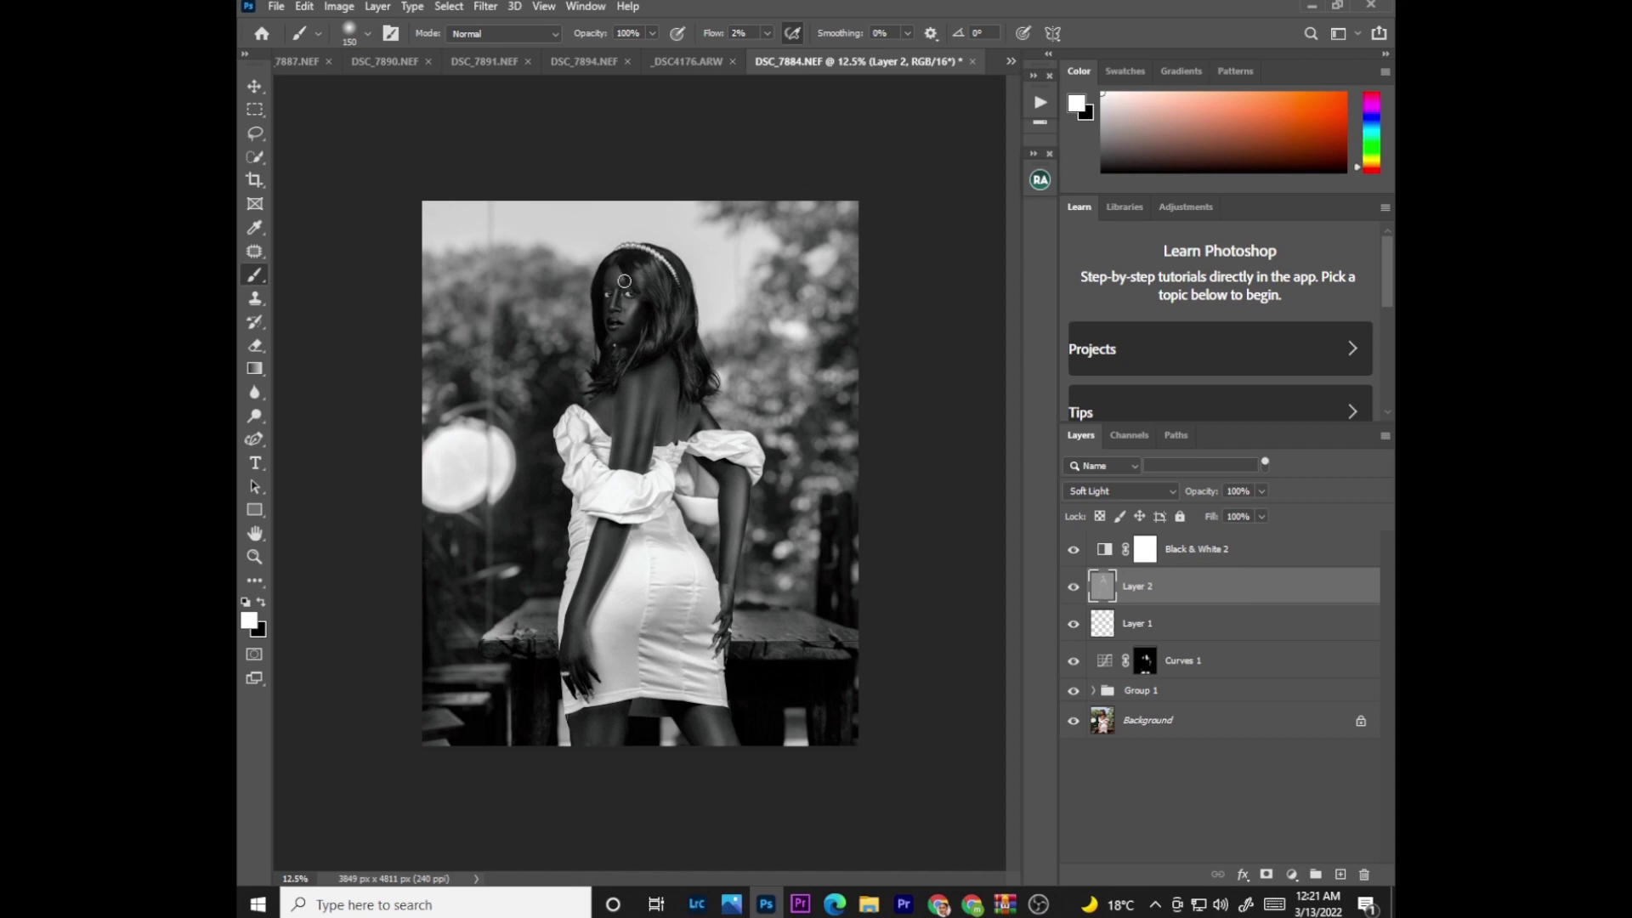
Step: Hide the Black & White 2 layer and group all layers above the Background into one group
left_click(1073, 550)
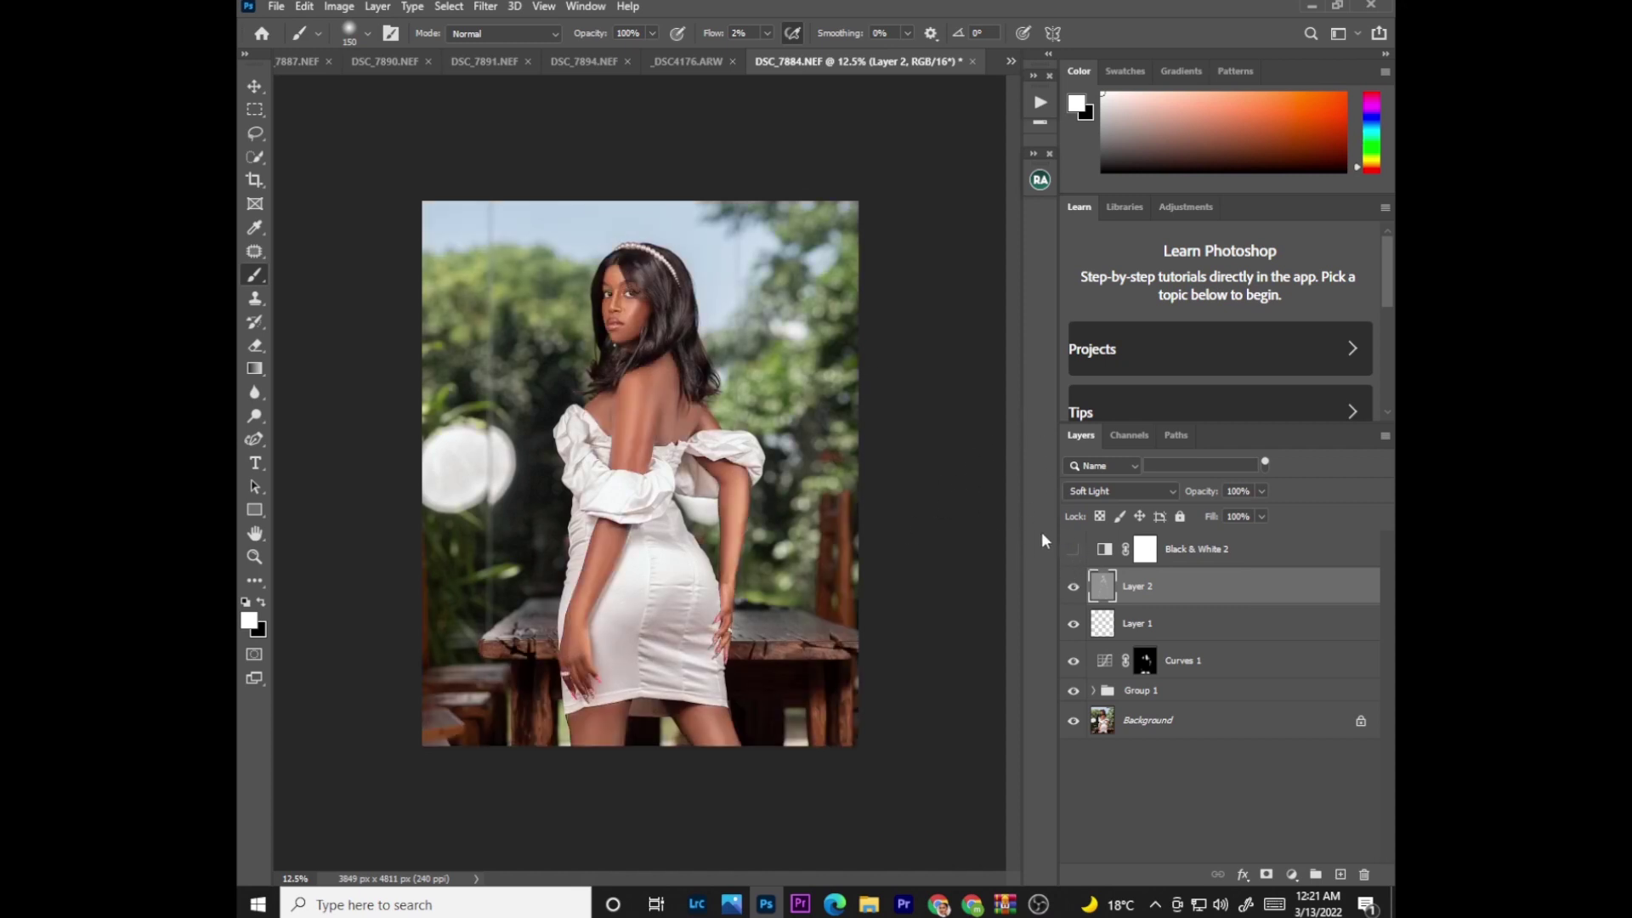
left_click(1216, 557)
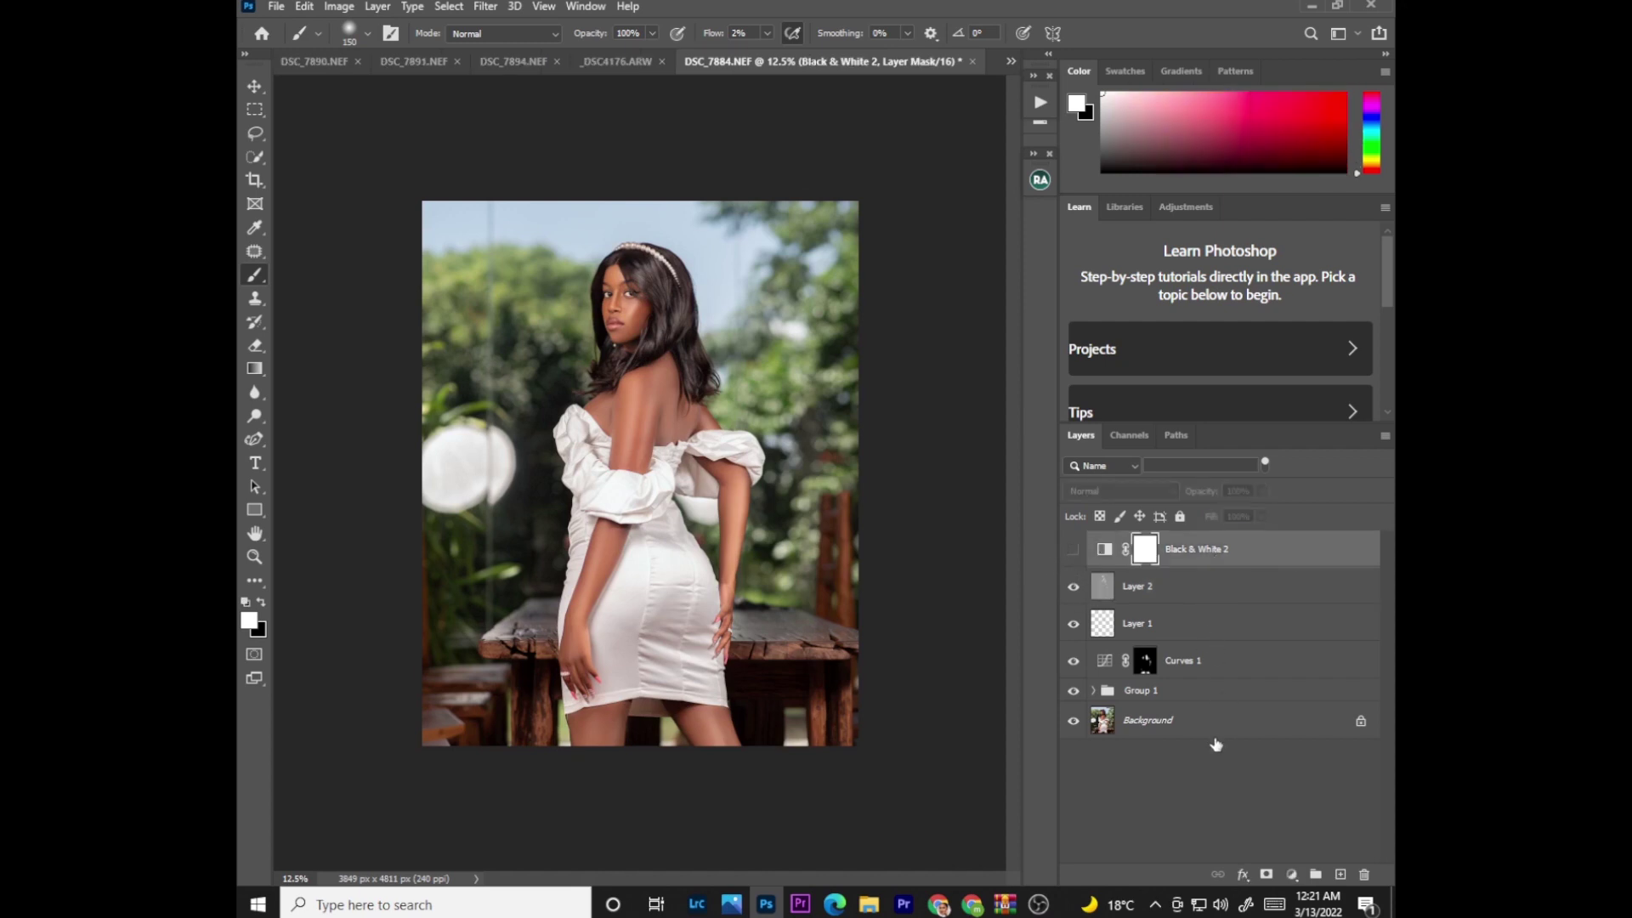
left_click(1189, 693, "shift")
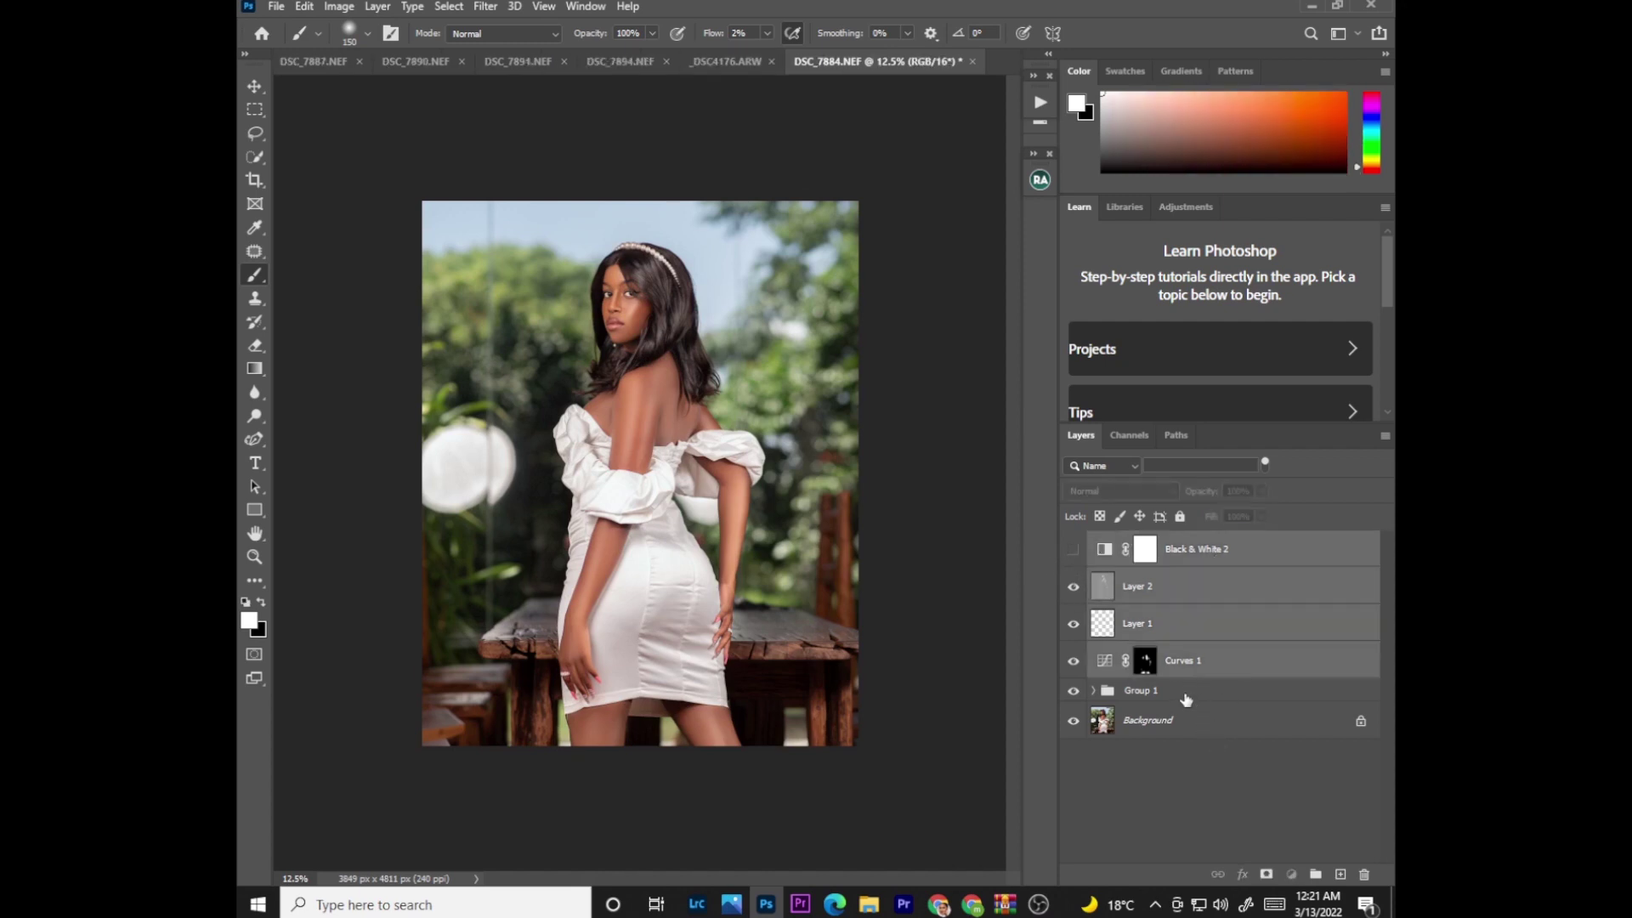
key("ctrl+g")
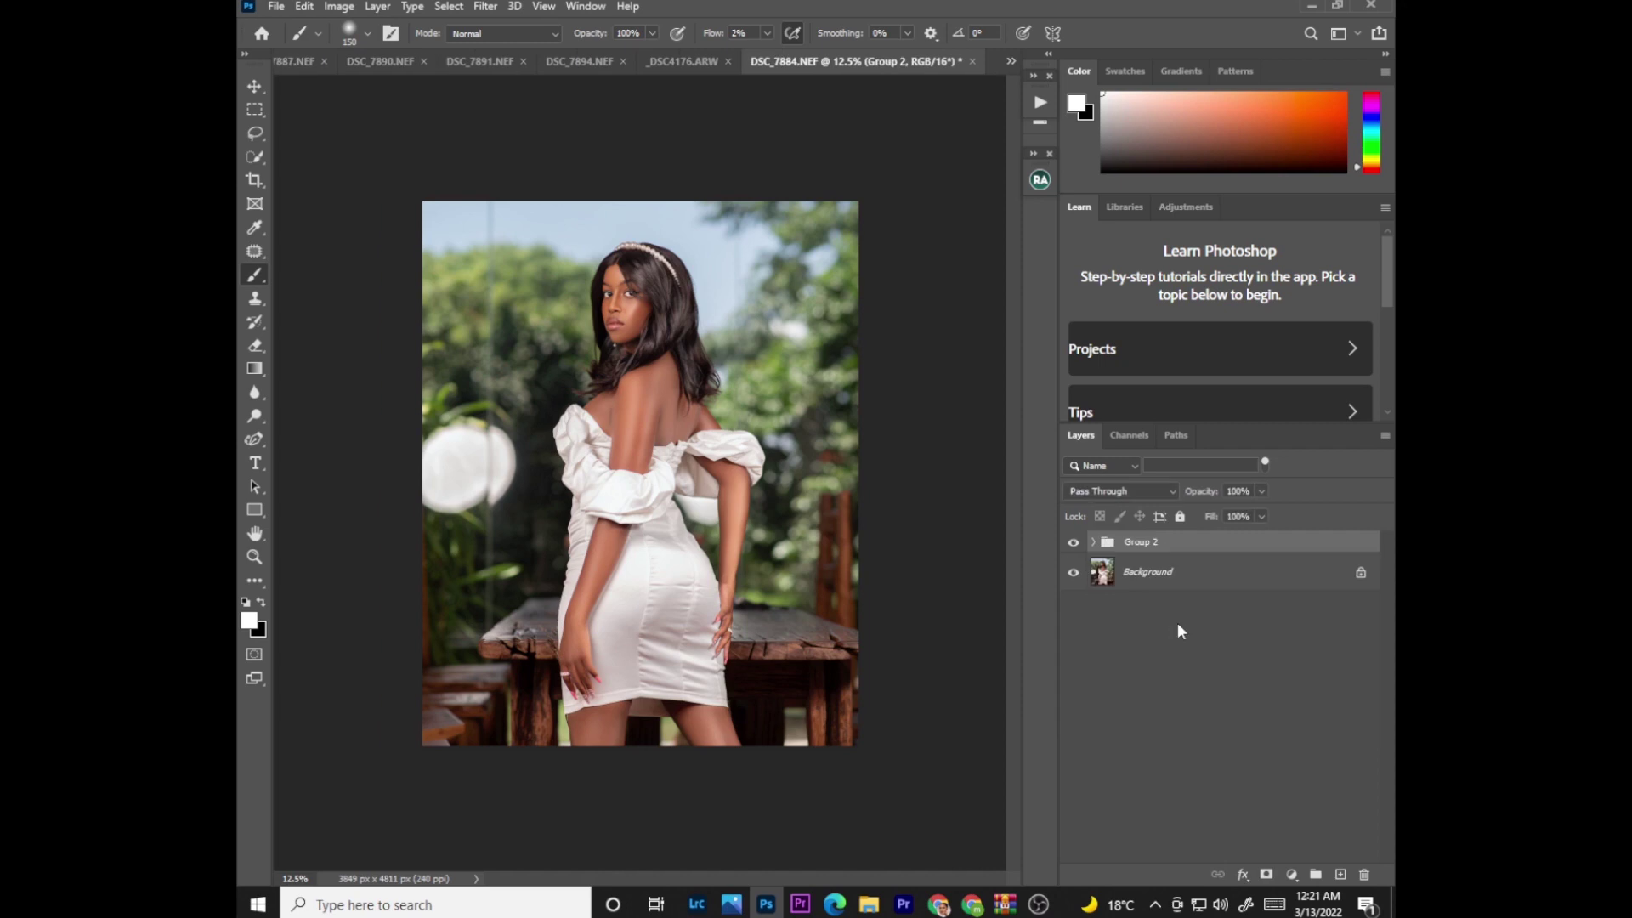
Step: Compare the portrait before and after the retouch by switching Group 2 off and on, including a closer view
left_click(1074, 541)
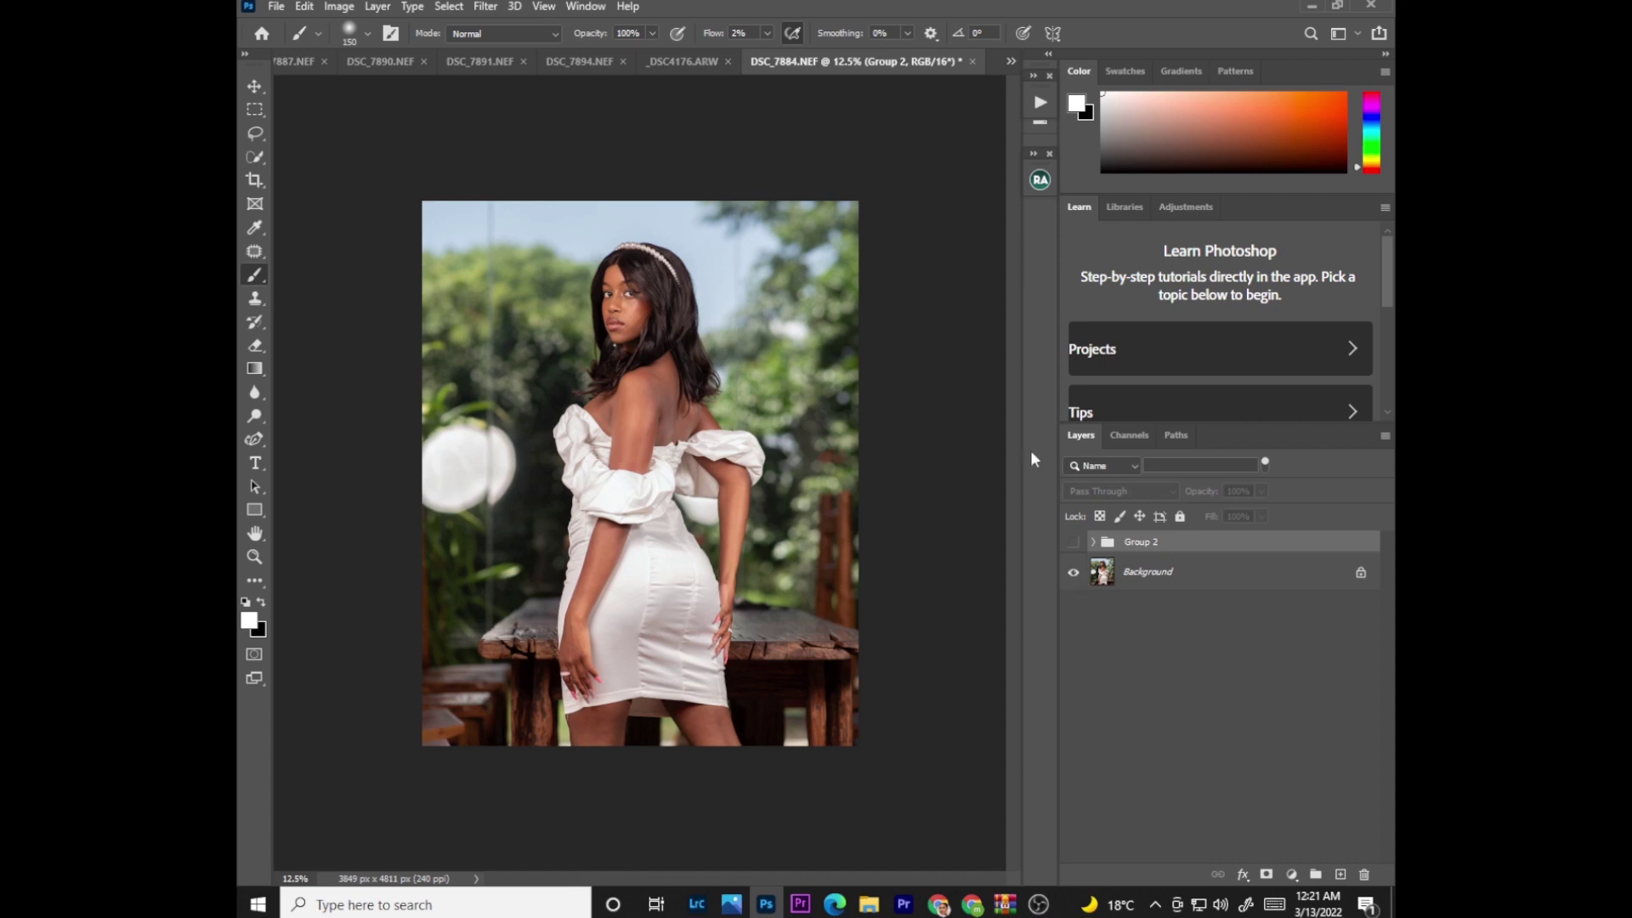
key("ctrl+plus")
key("ctrl+plus")
key("ctrl+plus")
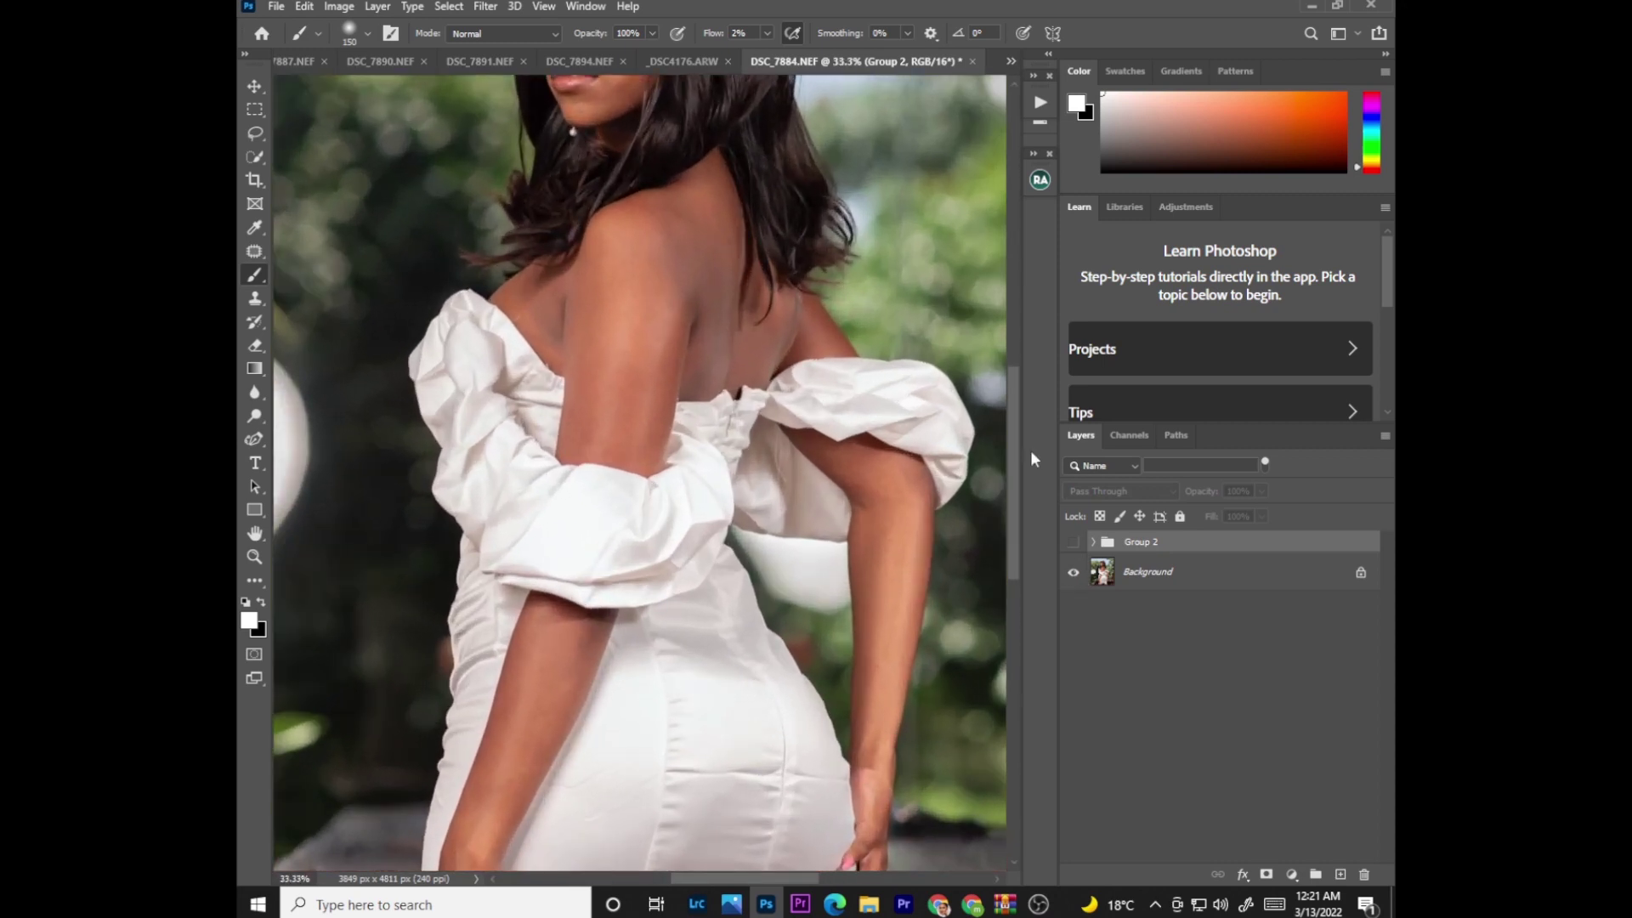
key("ctrl+minus")
key("ctrl+minus")
key("ctrl+minus")
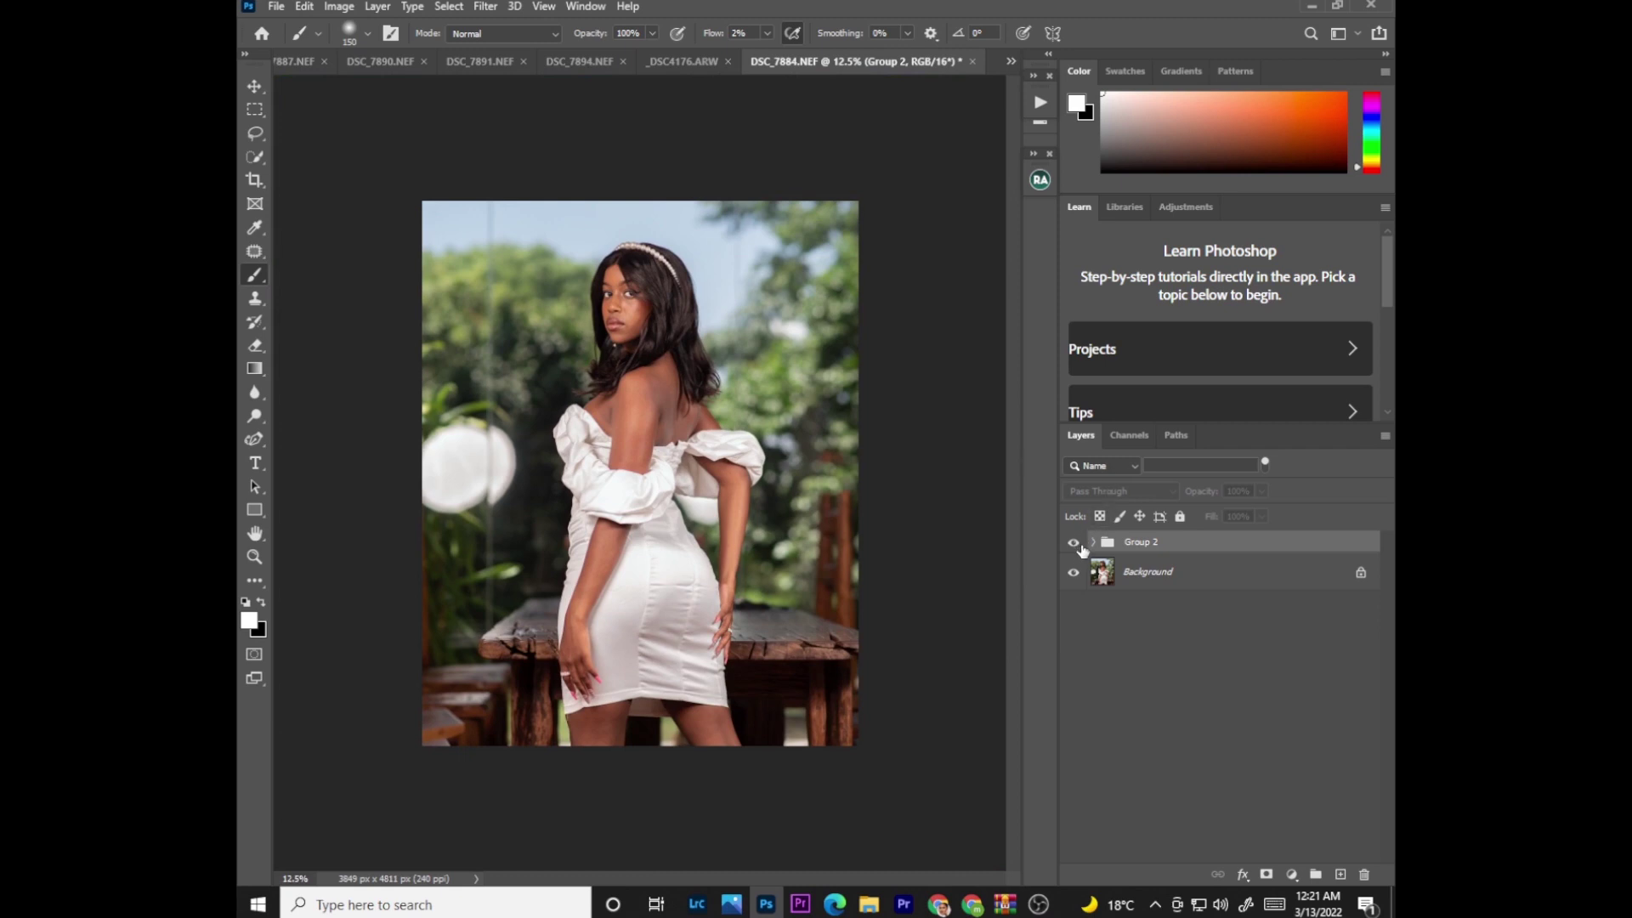
left_click(1073, 541)
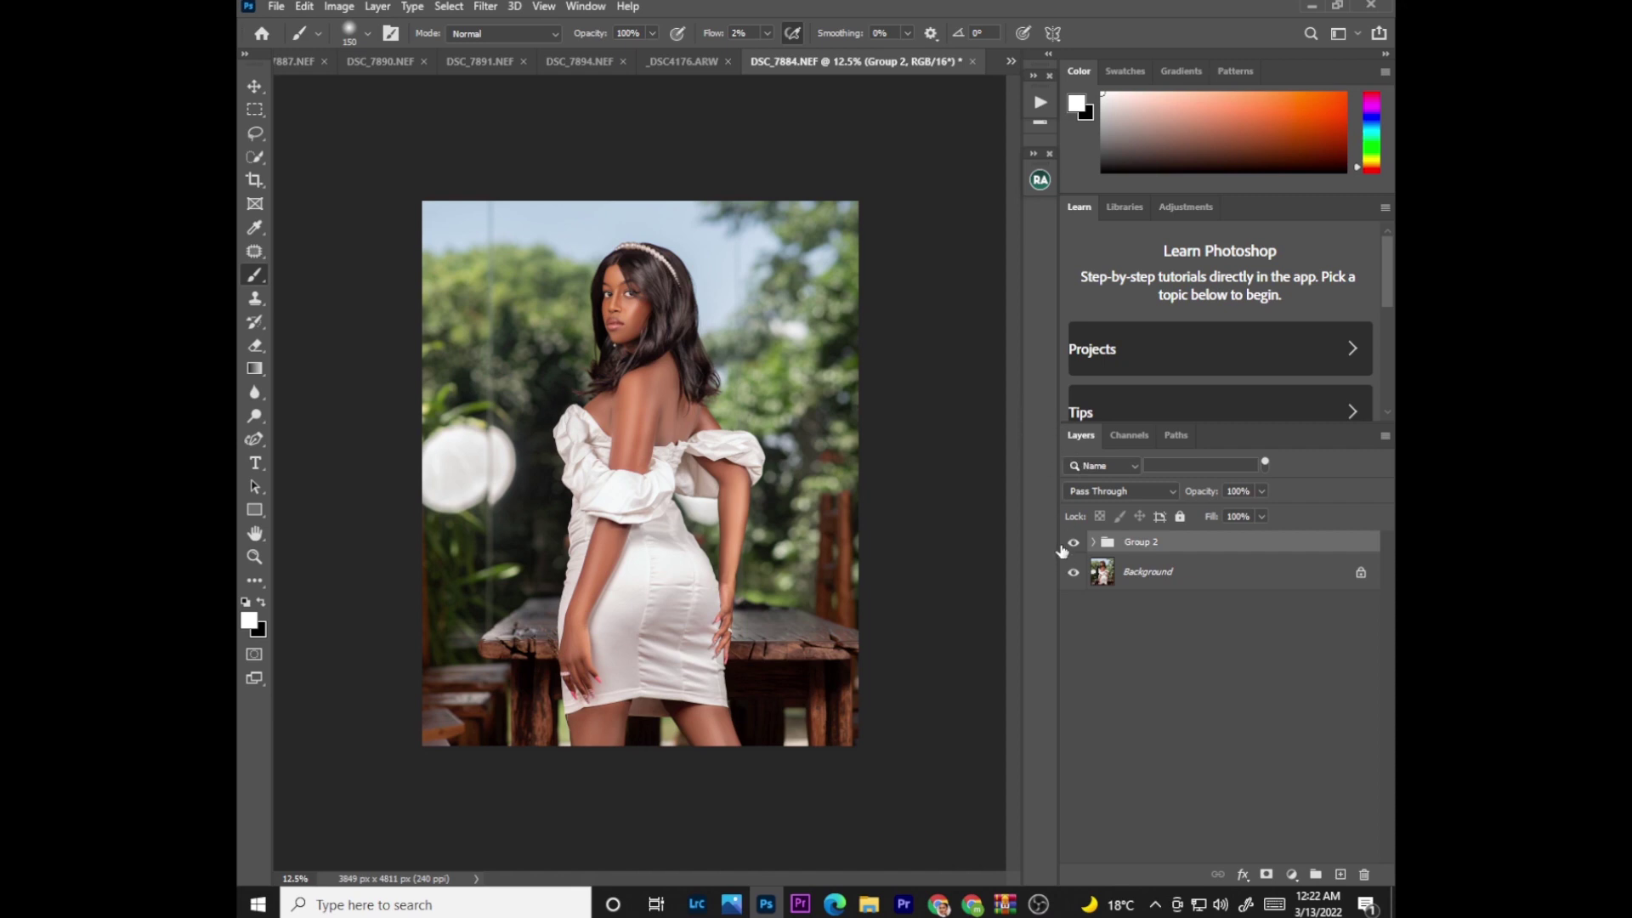
Step: Run Magical Skin Tone from Beauty Retouch and invert the Skin Tone Correction group's mask to white
left_click(1039, 181)
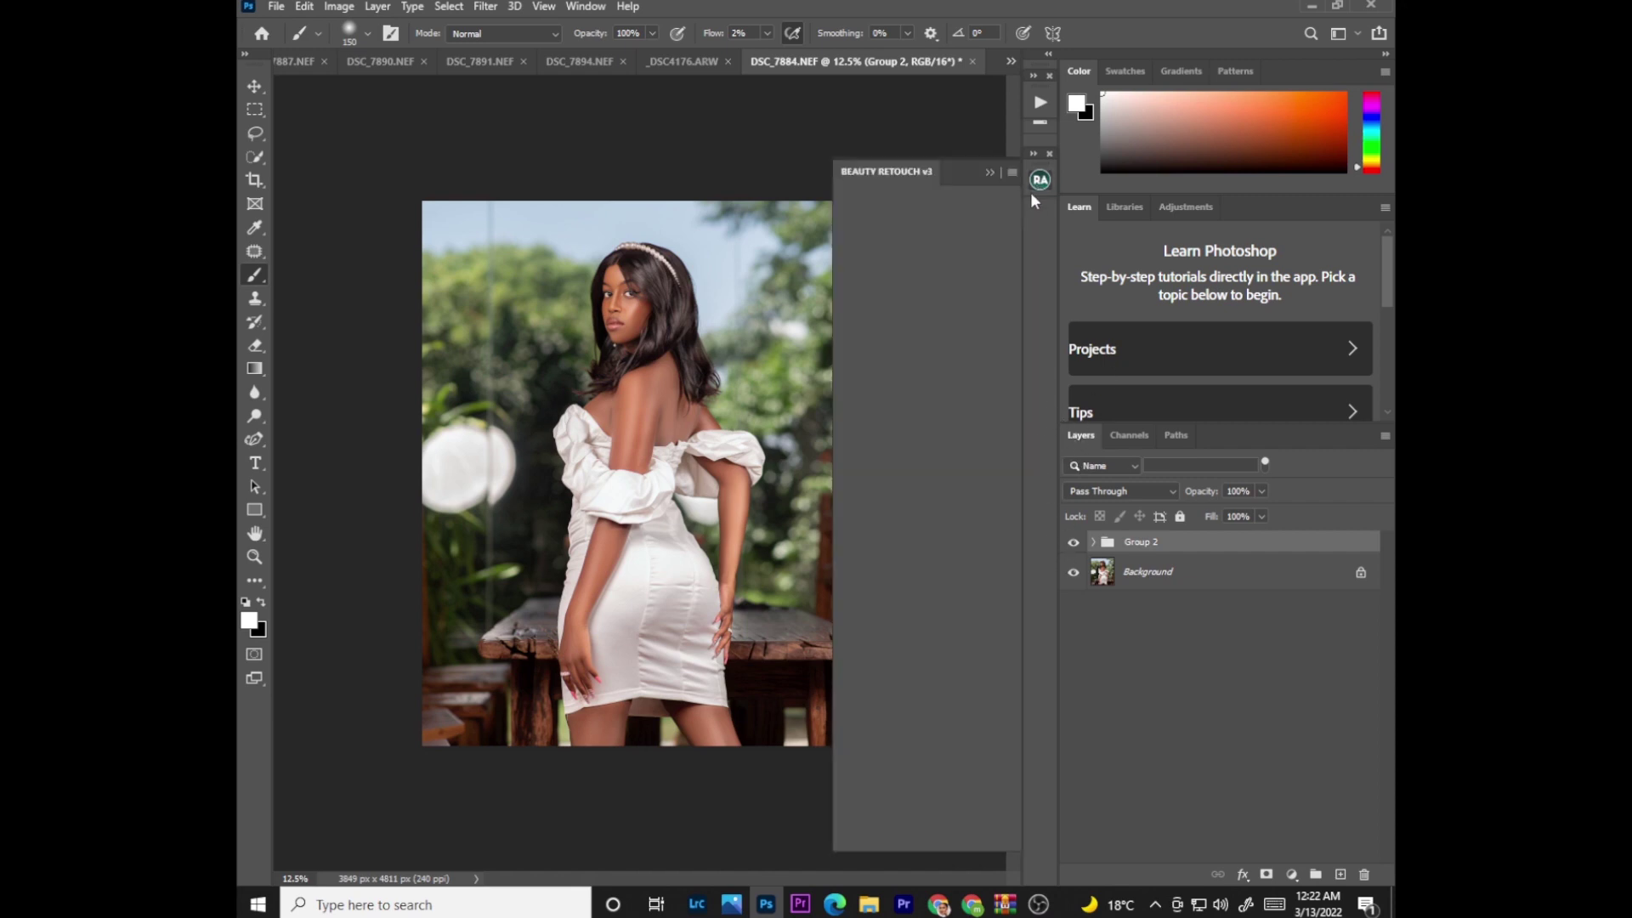
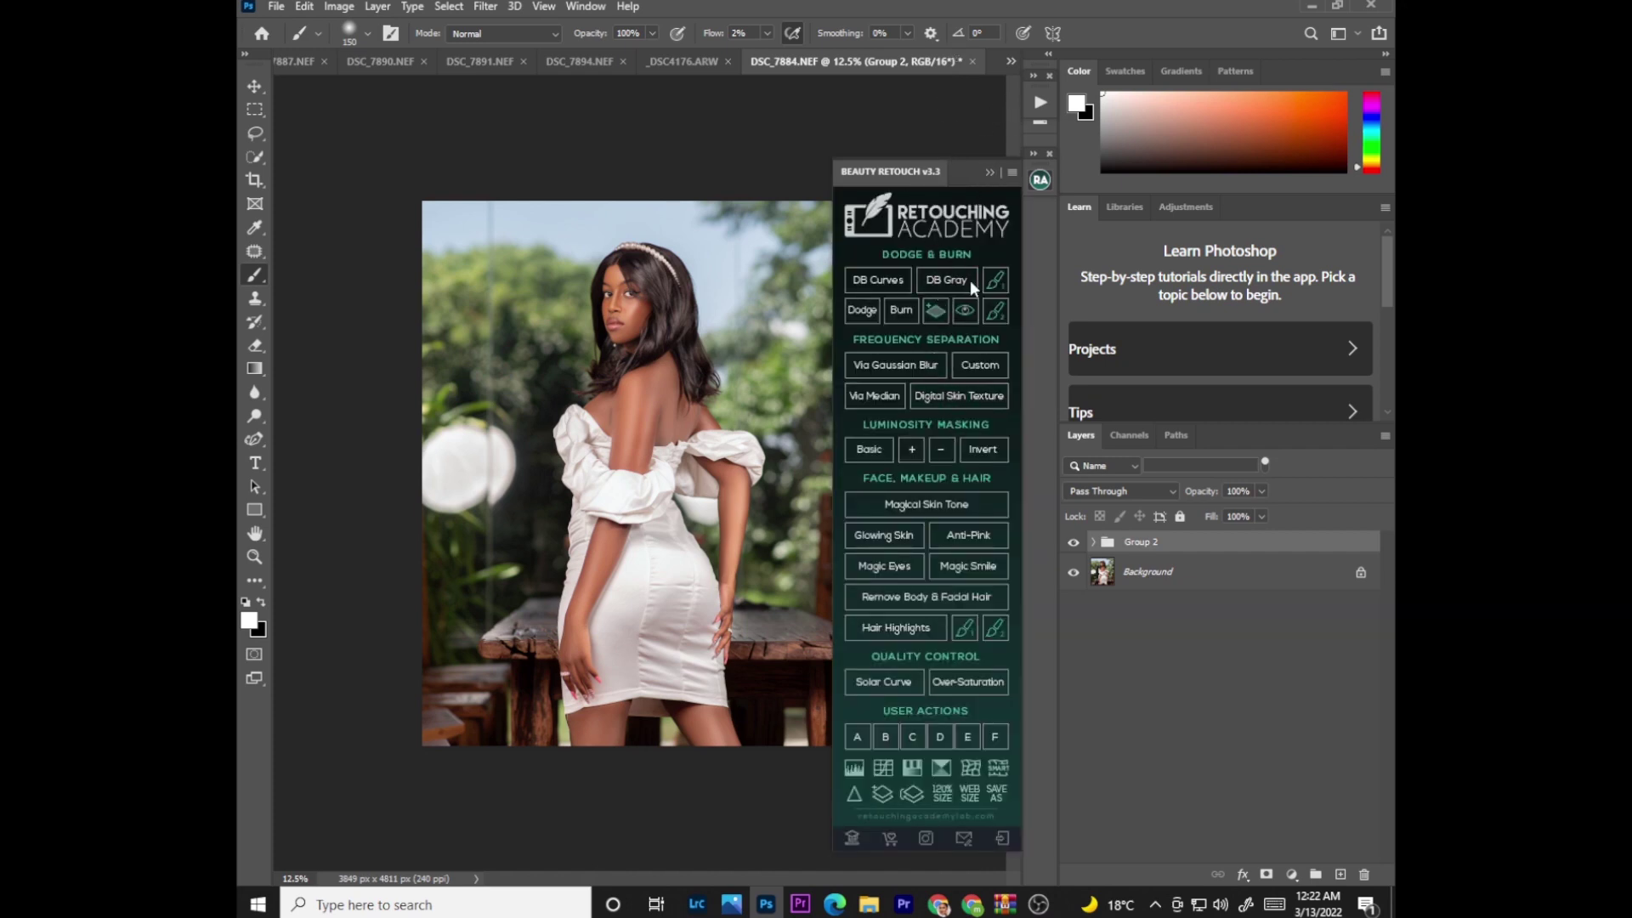
left_click(873, 502)
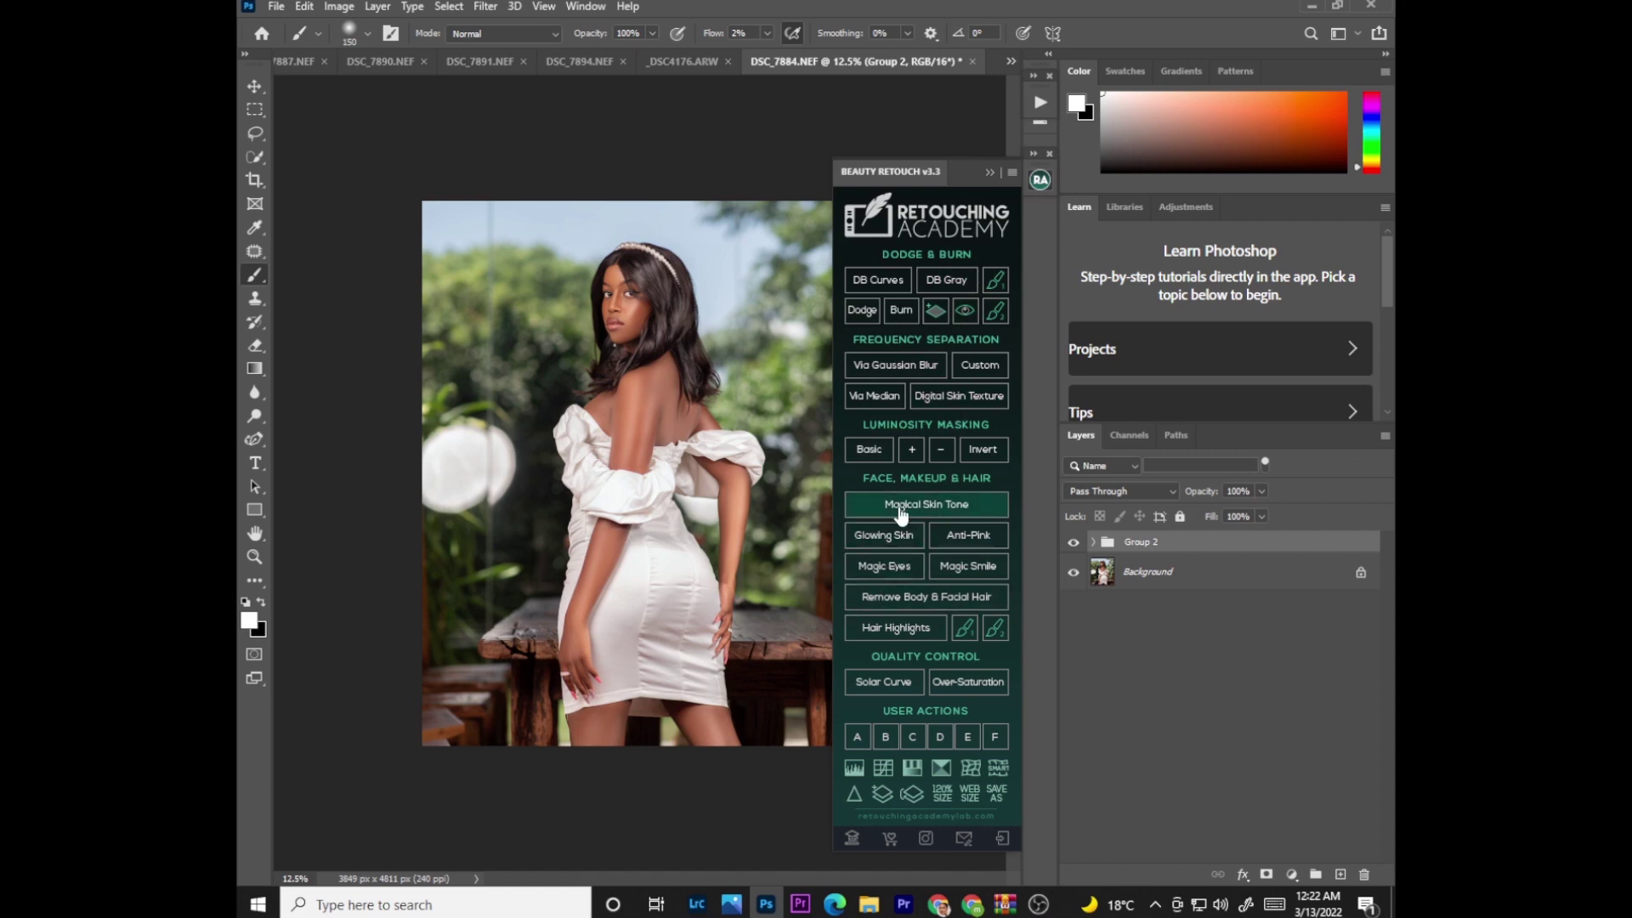
left_click(898, 568)
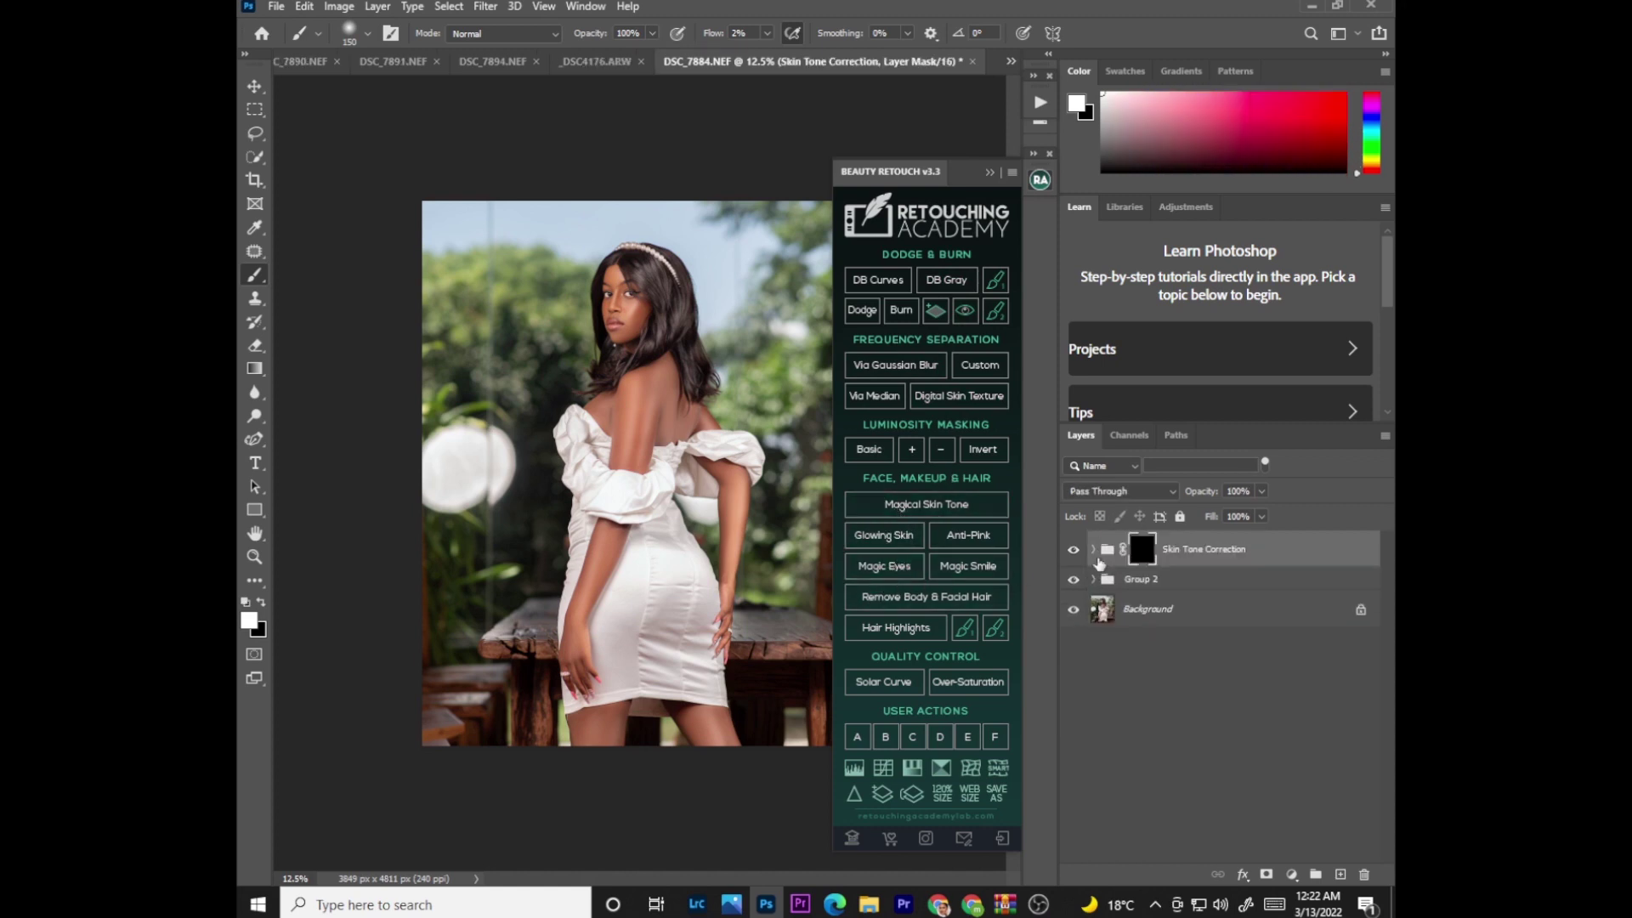
left_click(989, 172)
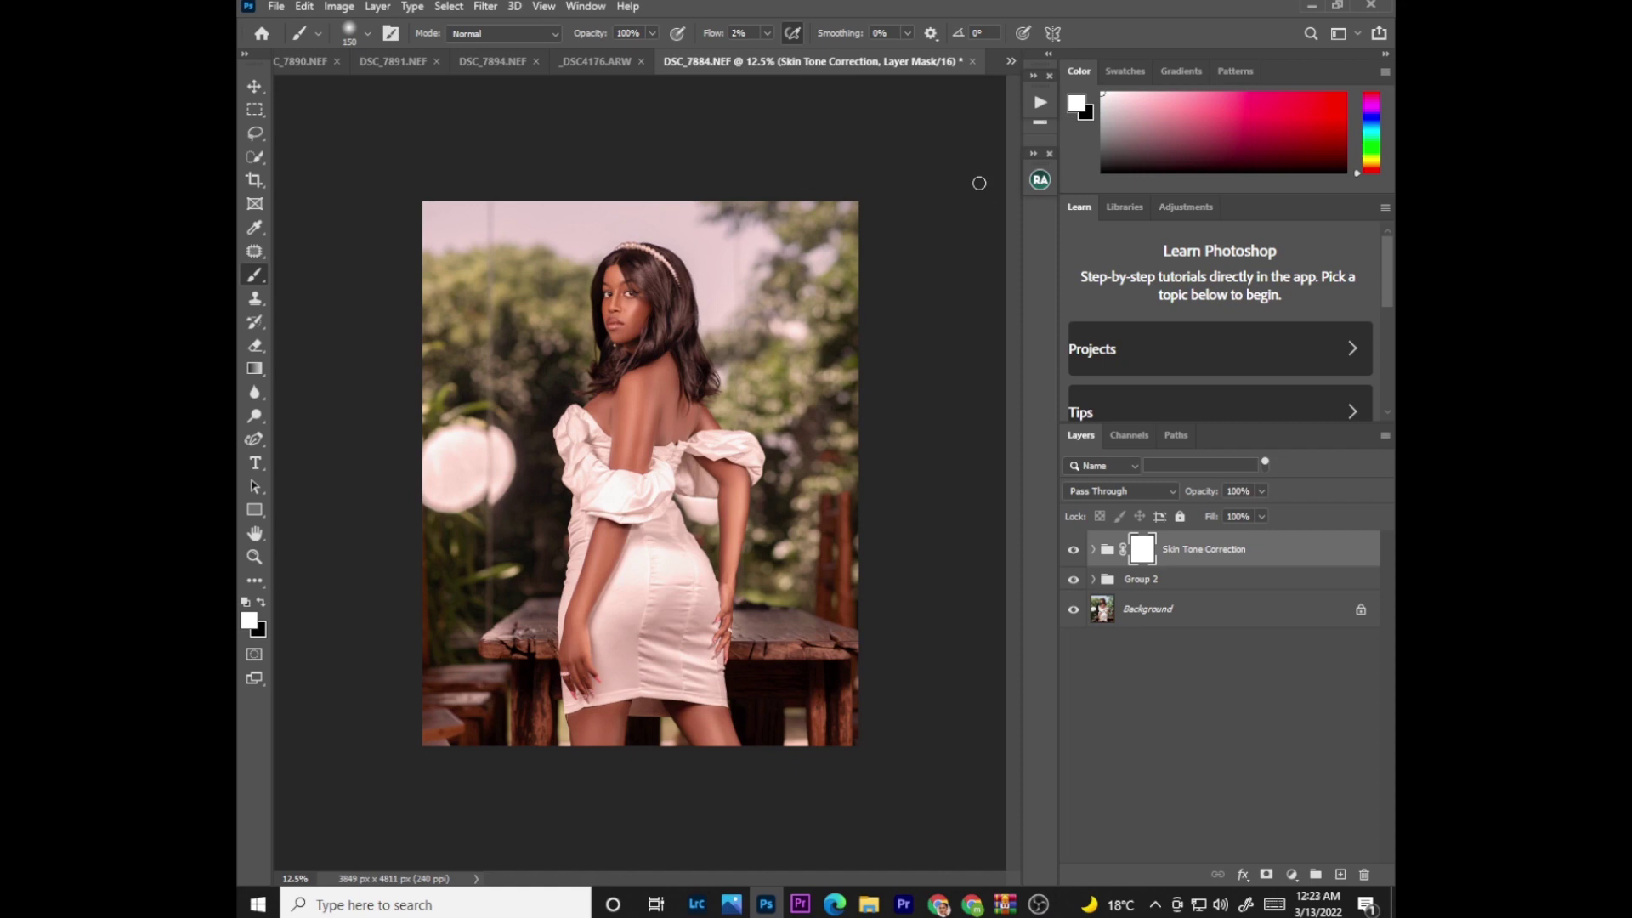
Step: Paint the Skin Tone Correction mask black over the background with a 600 px Brush at 100% flow
key("bracketright")
key("bracketright")
key("bracketright")
key("bracketright")
key("bracketright")
key("bracketright")
key("bracketright")
key("bracketright")
key("x")
left_click(767, 33)
left_click_drag(838, 60, 901, 55)
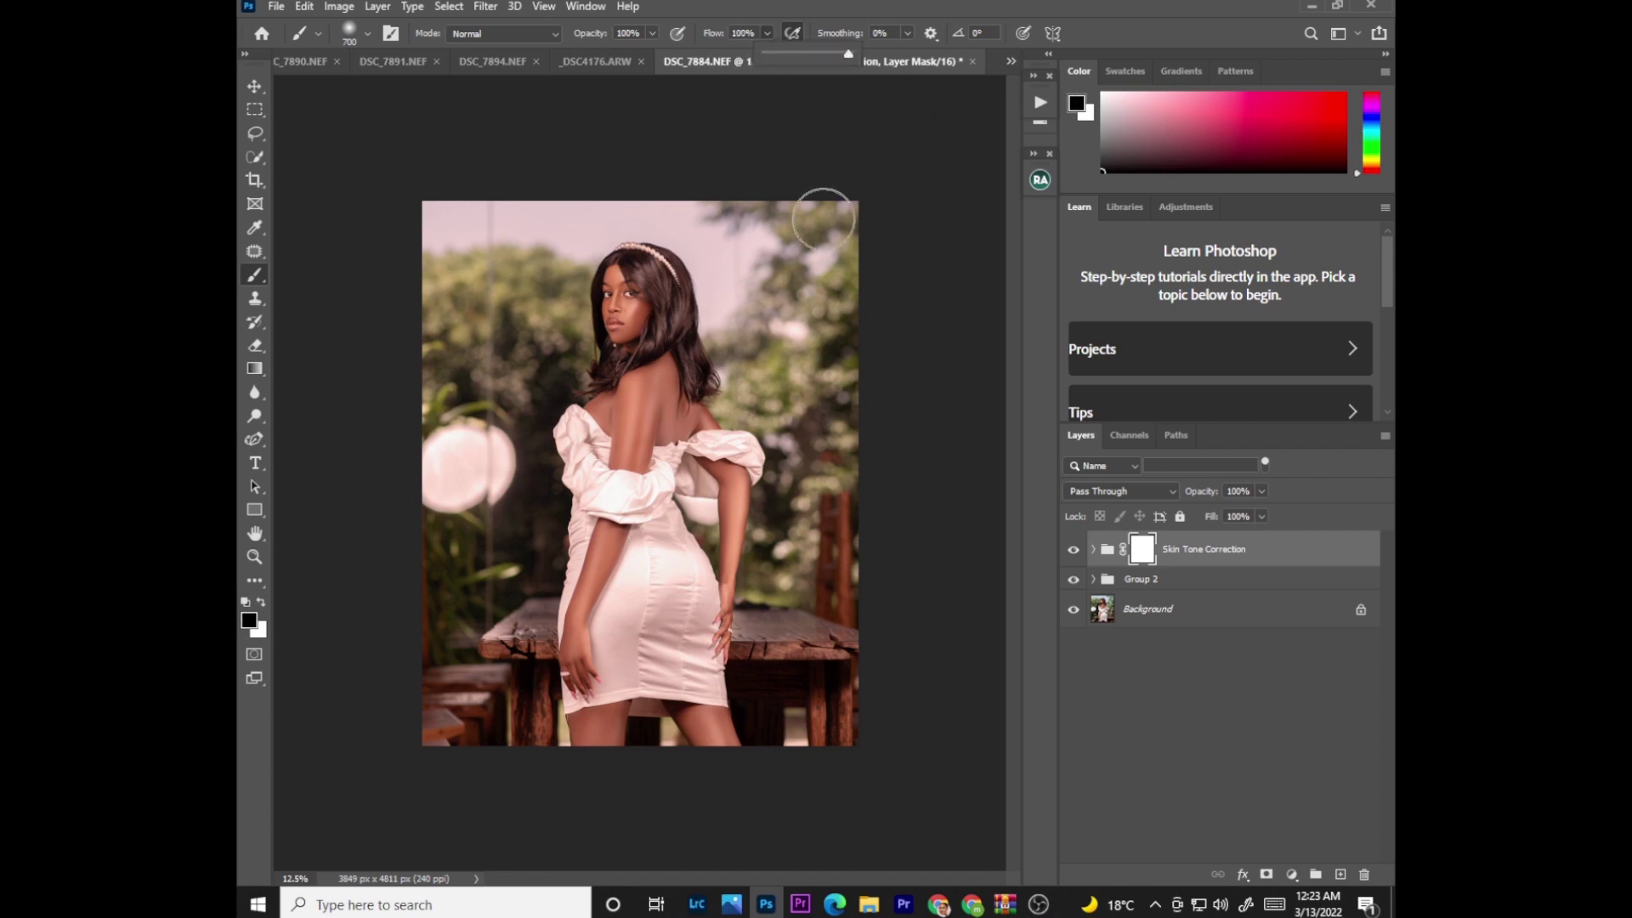
key("bracketleft")
mouse_move(803, 311)
left_mouse_down()
mouse_move(812, 358)
mouse_move(831, 209)
mouse_move(798, 217)
mouse_move(820, 480)
mouse_move(743, 353)
mouse_move(827, 269)
left_mouse_up()
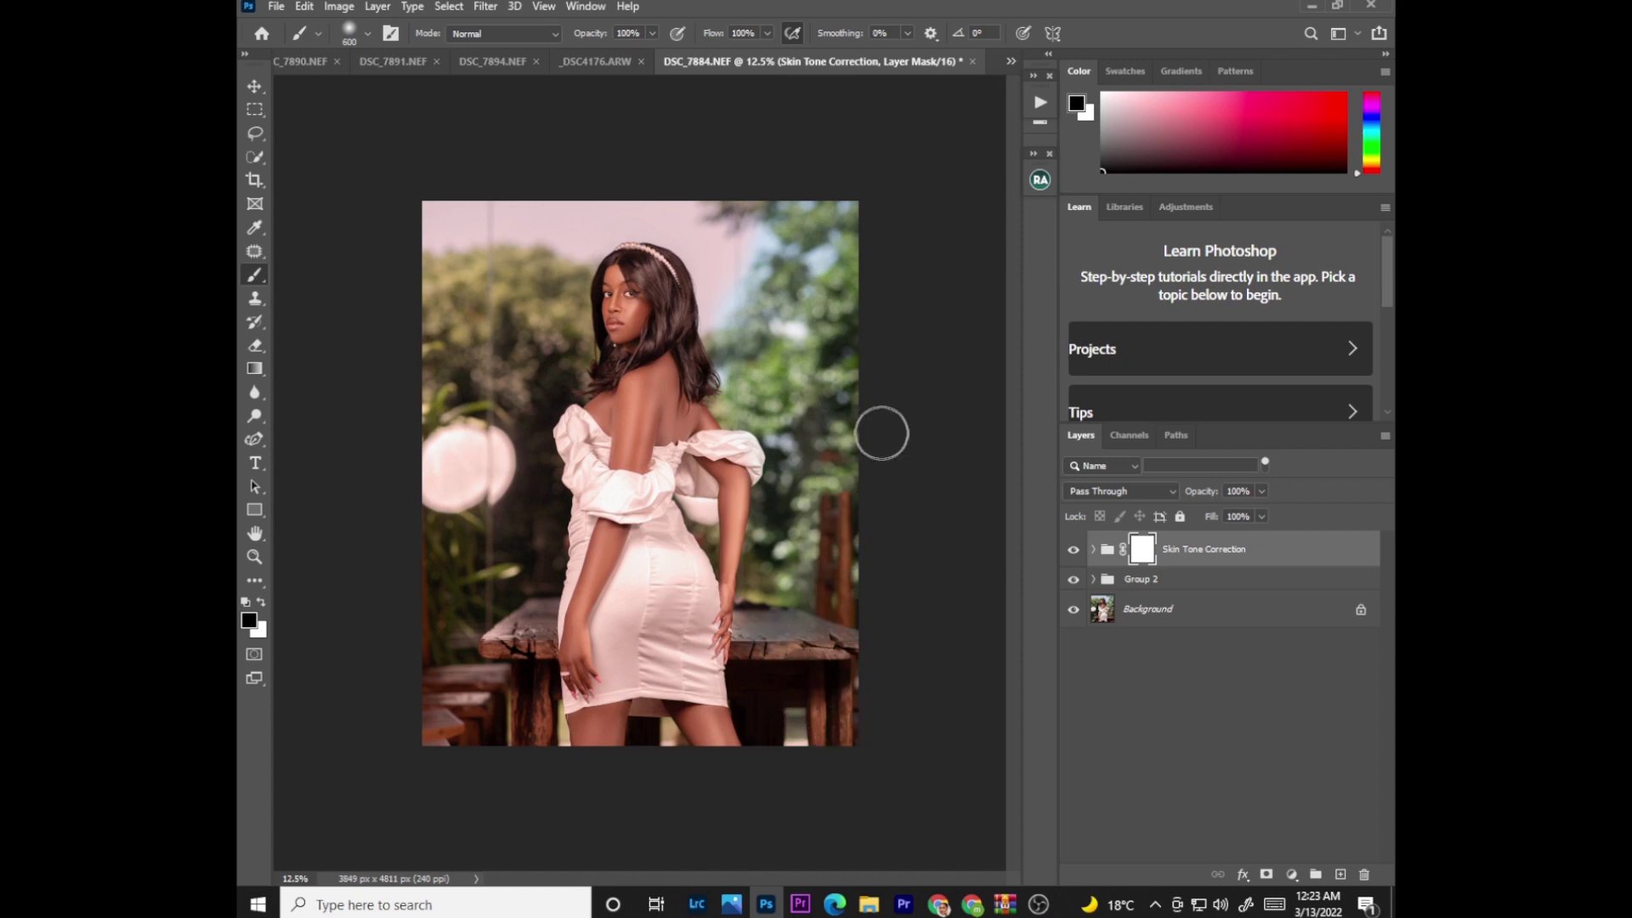
mouse_move(773, 259)
left_mouse_down()
mouse_move(730, 294)
mouse_move(701, 202)
mouse_move(655, 263)
mouse_move(671, 297)
left_mouse_up()
mouse_move(594, 179)
left_mouse_down()
mouse_move(547, 364)
mouse_move(510, 339)
mouse_move(476, 255)
mouse_move(427, 285)
mouse_move(500, 278)
mouse_move(514, 476)
mouse_move(546, 367)
mouse_move(504, 428)
mouse_move(450, 378)
mouse_move(502, 625)
mouse_move(546, 528)
mouse_move(544, 471)
mouse_move(510, 553)
mouse_move(515, 744)
mouse_move(510, 711)
mouse_move(441, 641)
mouse_move(457, 494)
left_mouse_up()
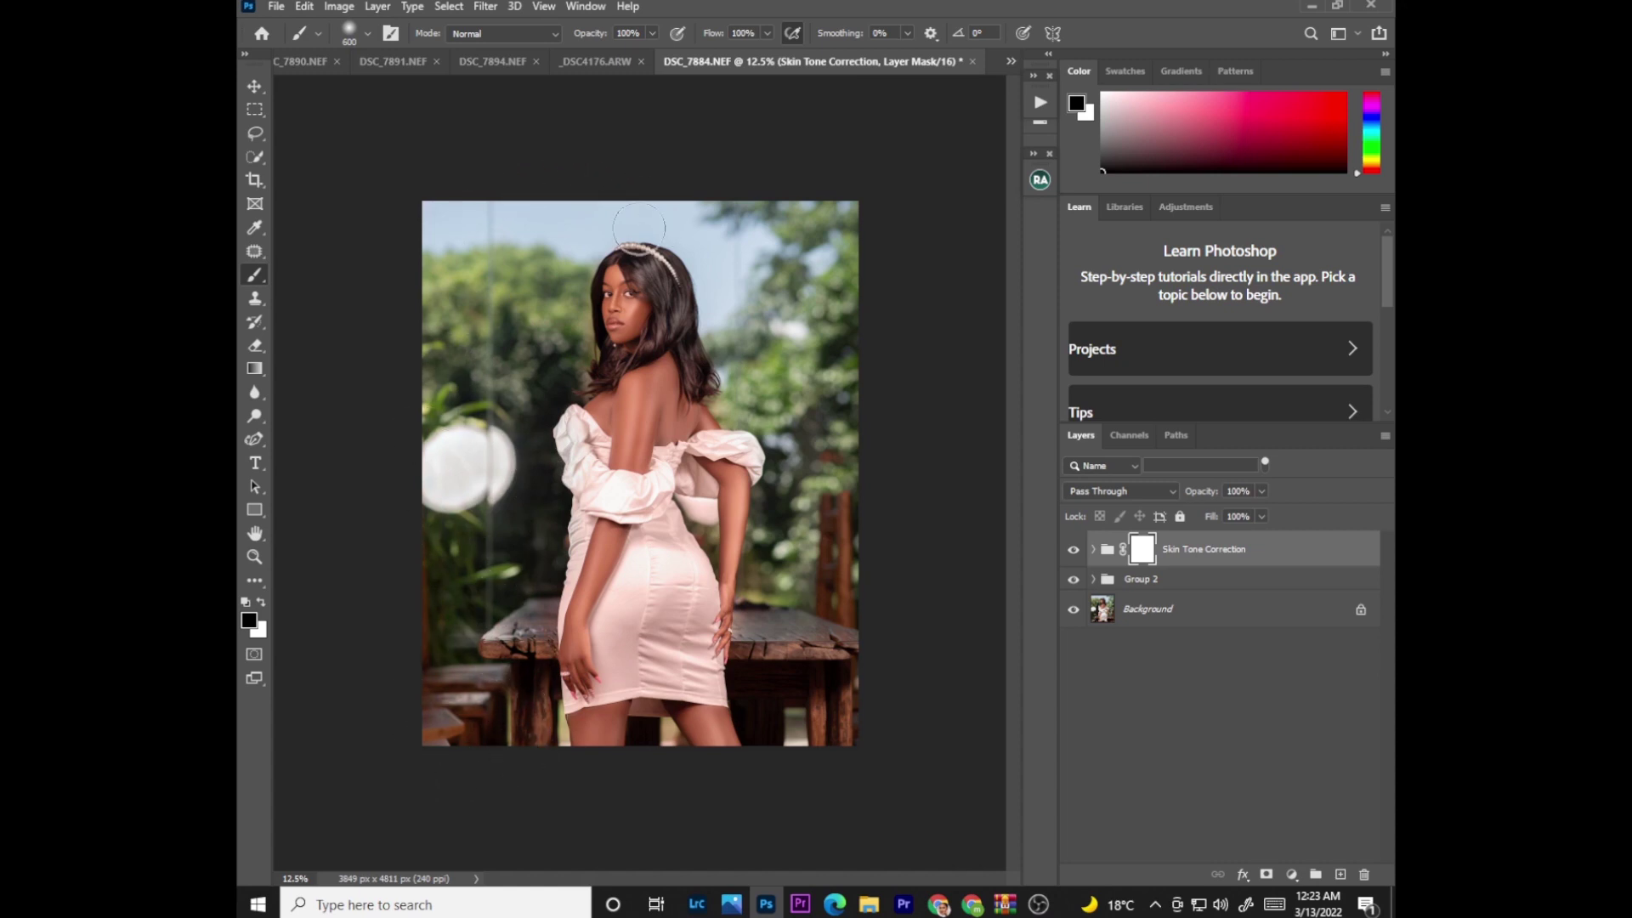
Step: Mask the skin tone correction off the white dress with a smaller 300 px black Brush
key("bracketleft")
key("bracketleft")
left_click_drag(619, 500, 656, 481)
key("ctrl+plus")
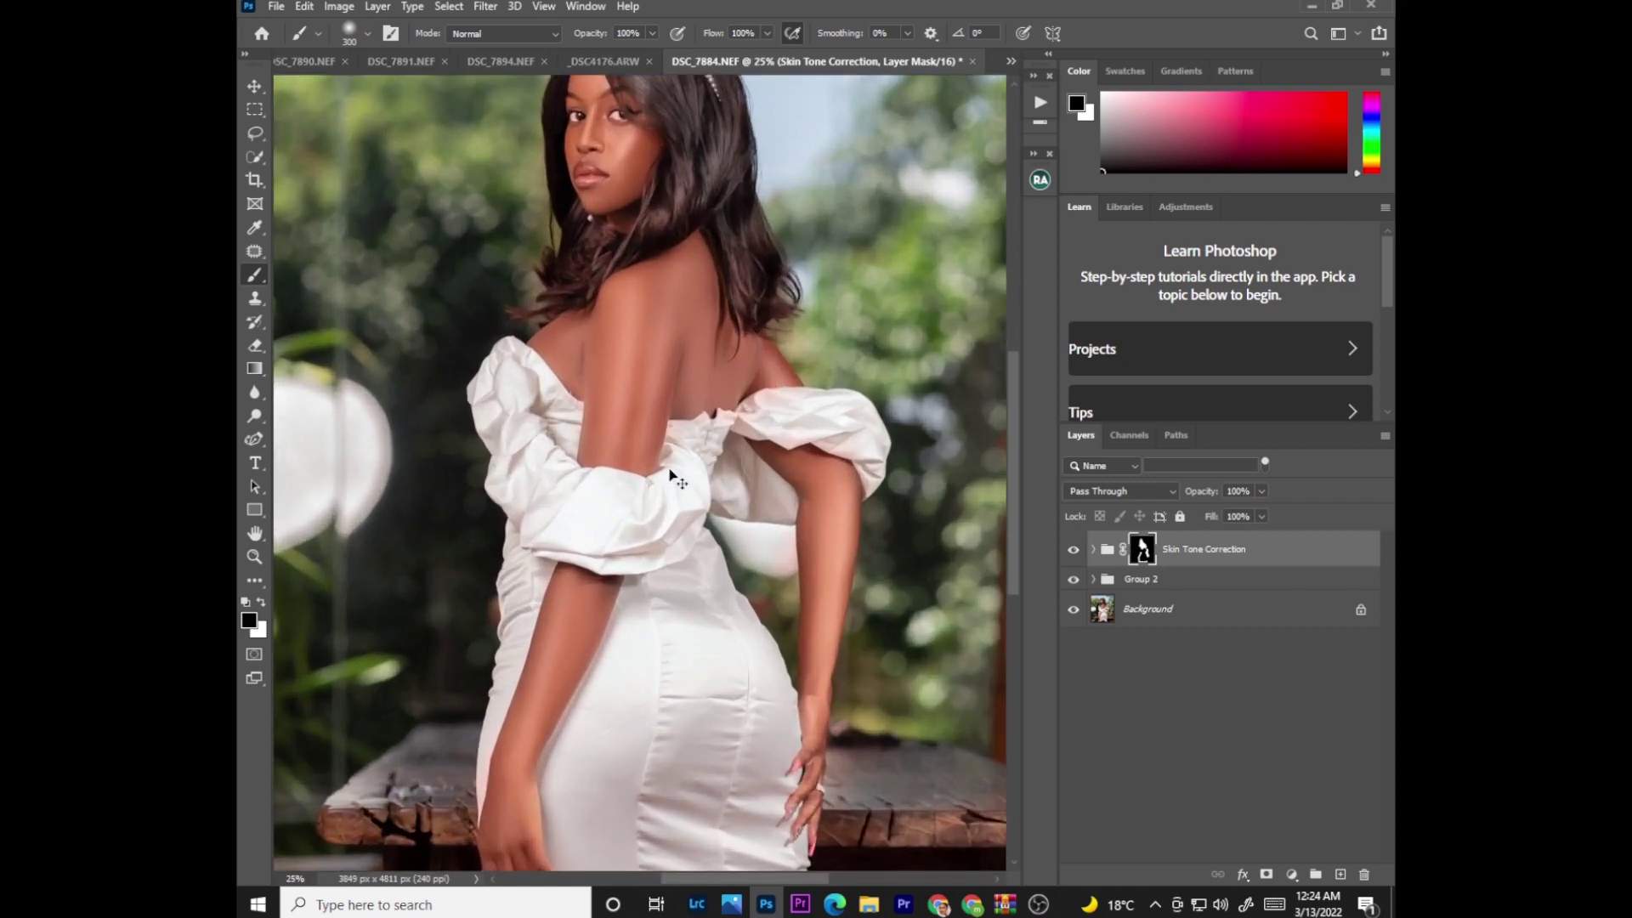
key("ctrl+minus")
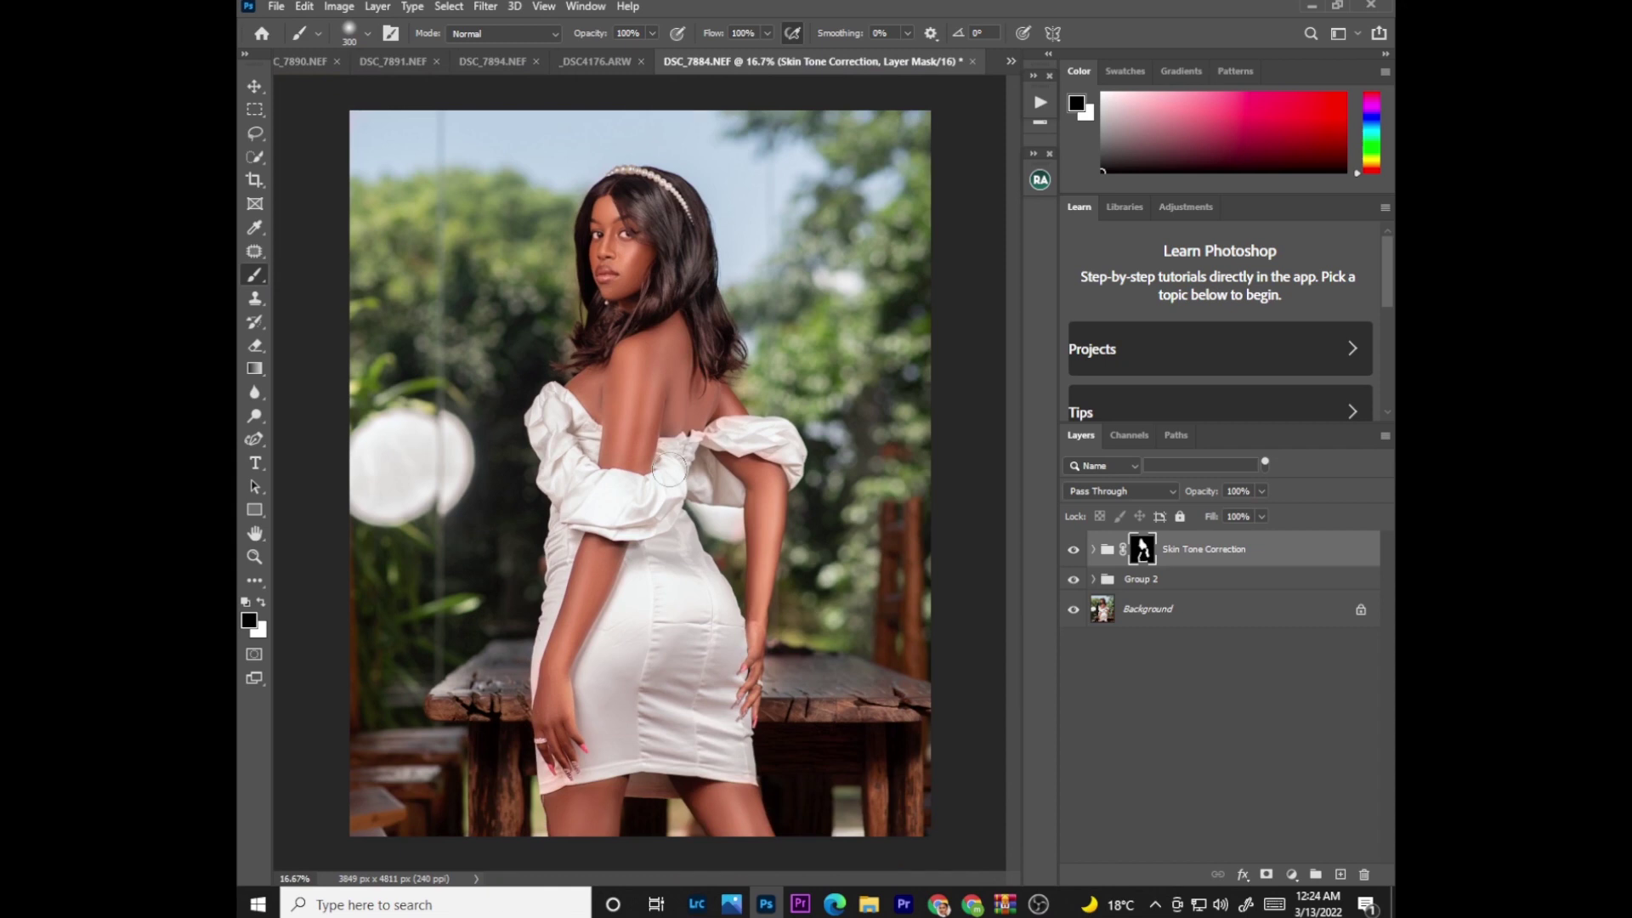
Step: Display the Skin Tone Correction mask as a red overlay, keep the group unlocked, and switch the foreground color to white
key("ctrl+slash")
key("backslash")
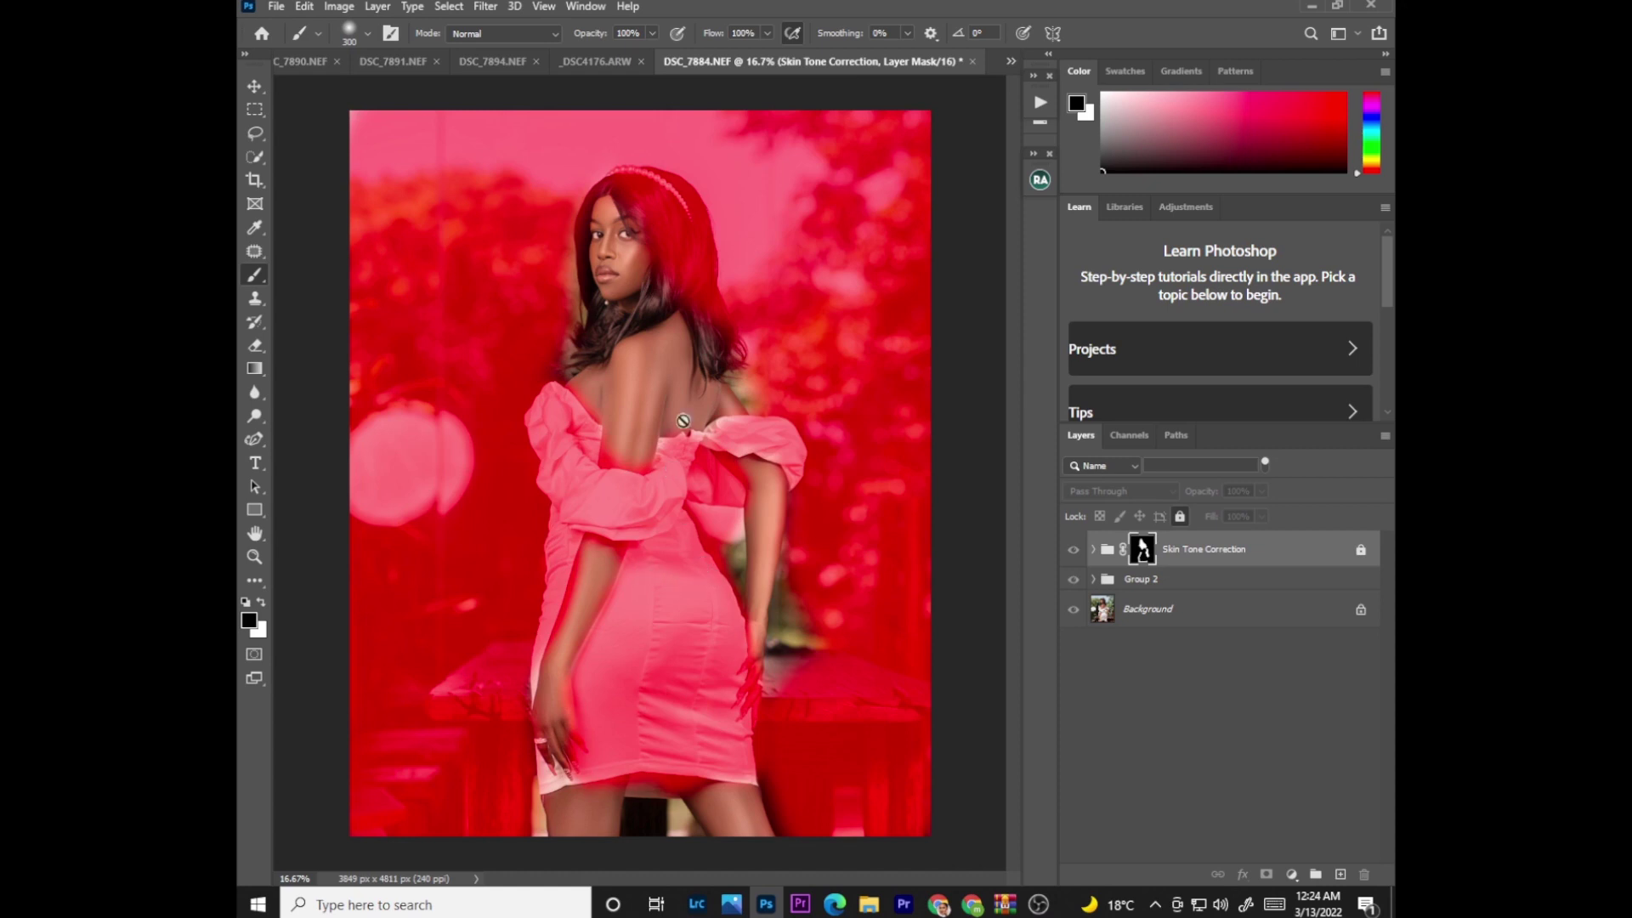
right_click(255, 274)
left_click(340, 331)
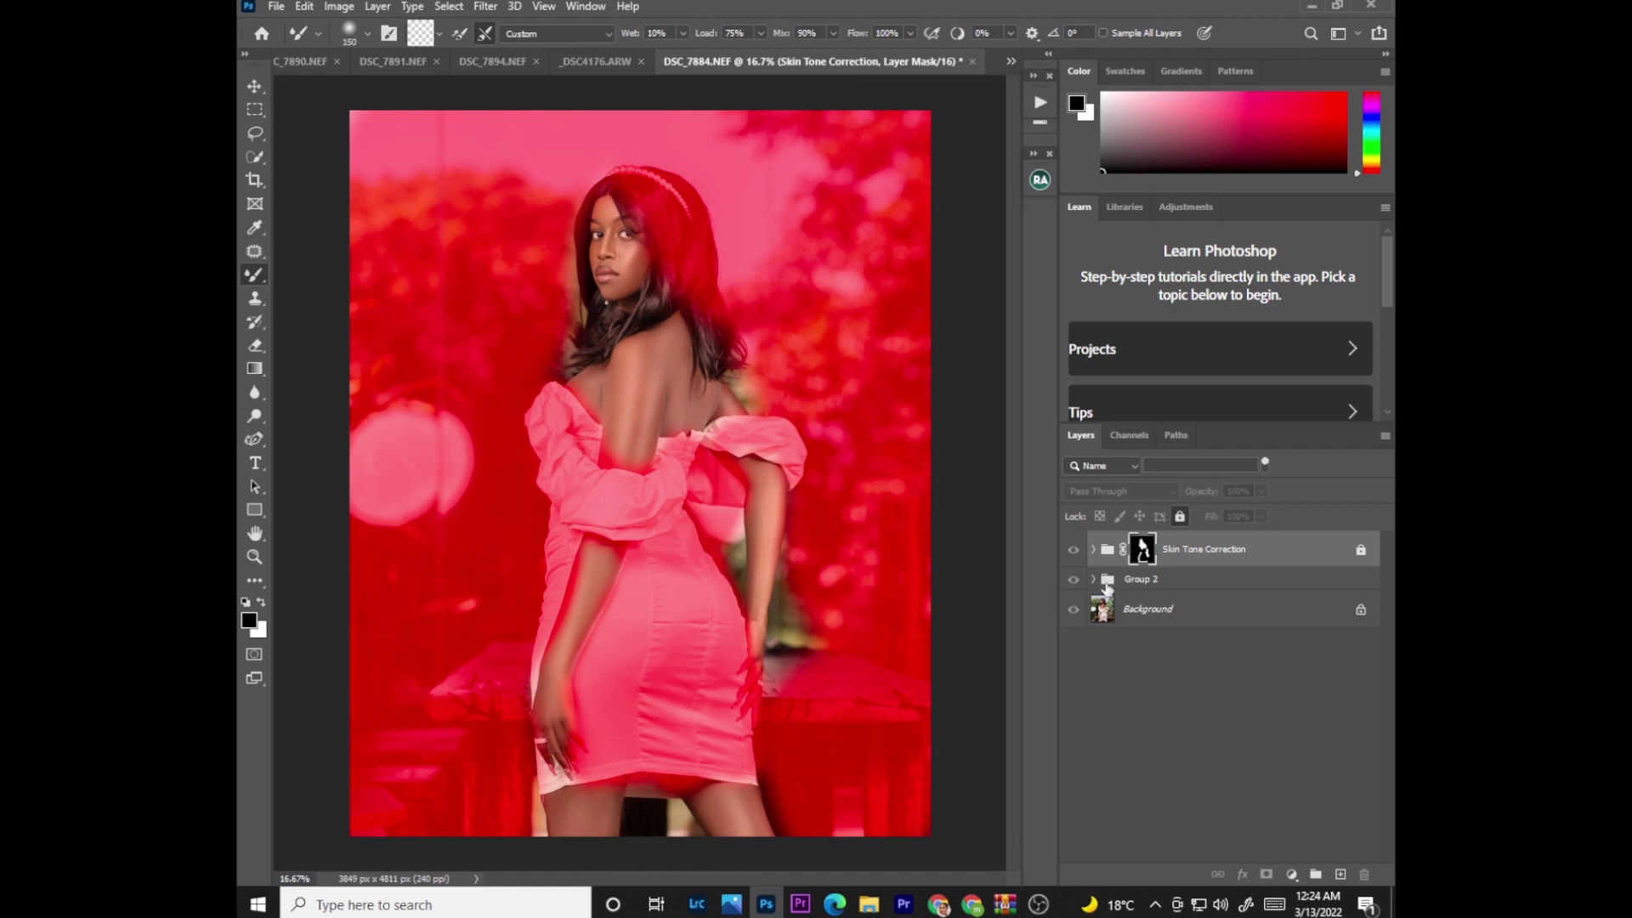
key("x")
key("slash")
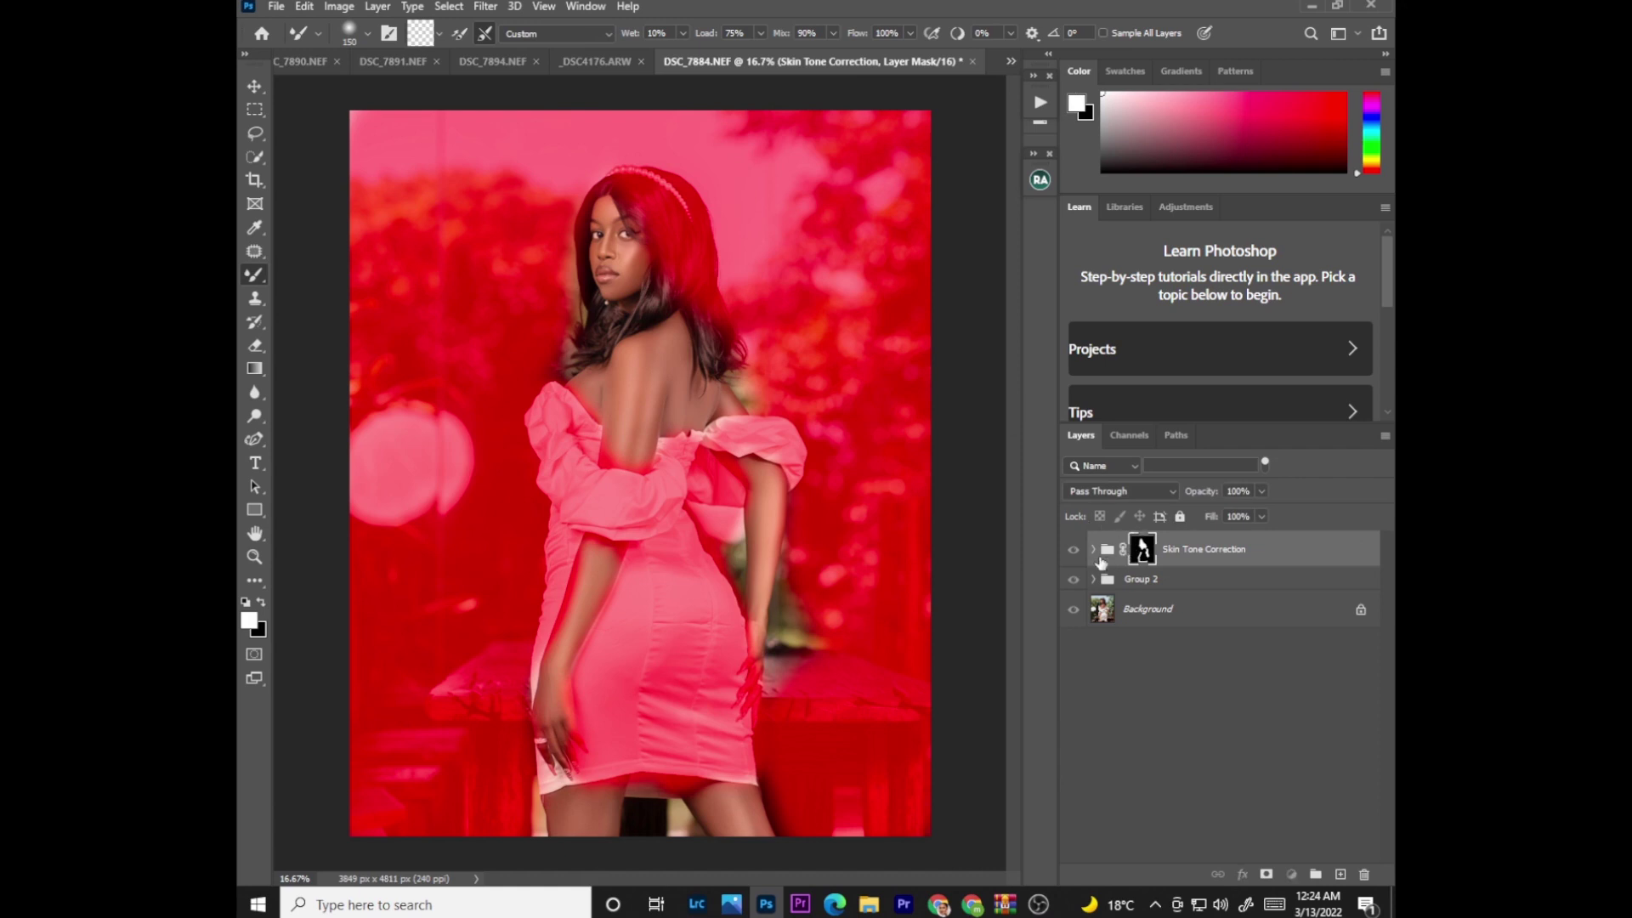
Step: Return to the Brush Tool and paint black at 300 px over the unmasked background beside the rear arm and hip
key("bracketright")
key("bracketright")
key("bracketright")
key("bracketright")
right_click(252, 274)
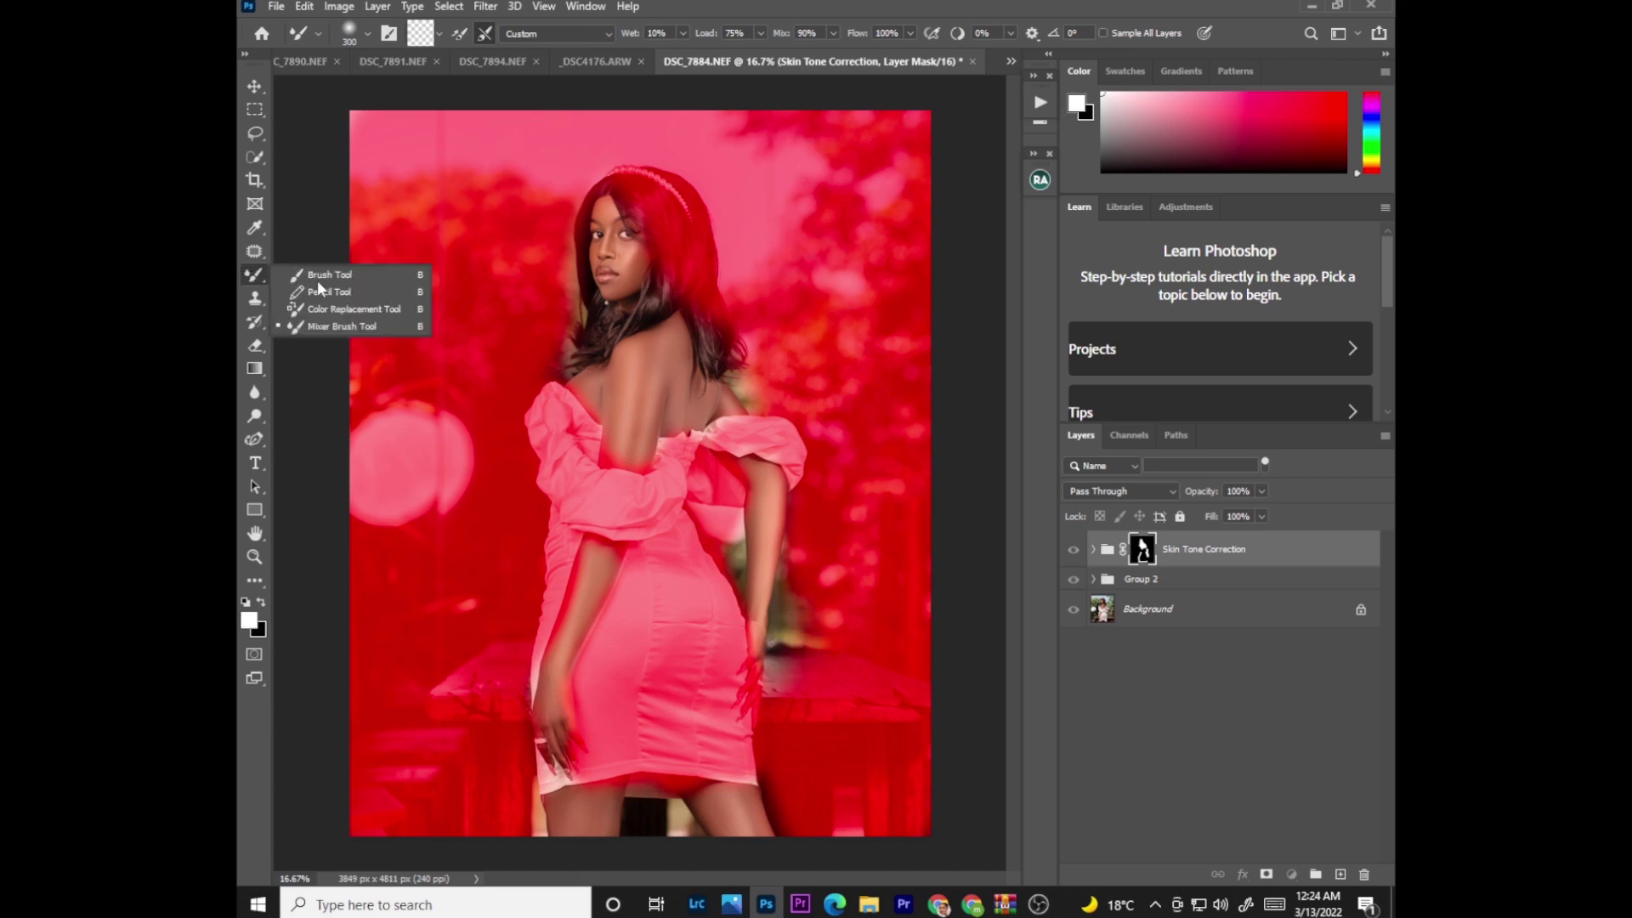
left_click(325, 274)
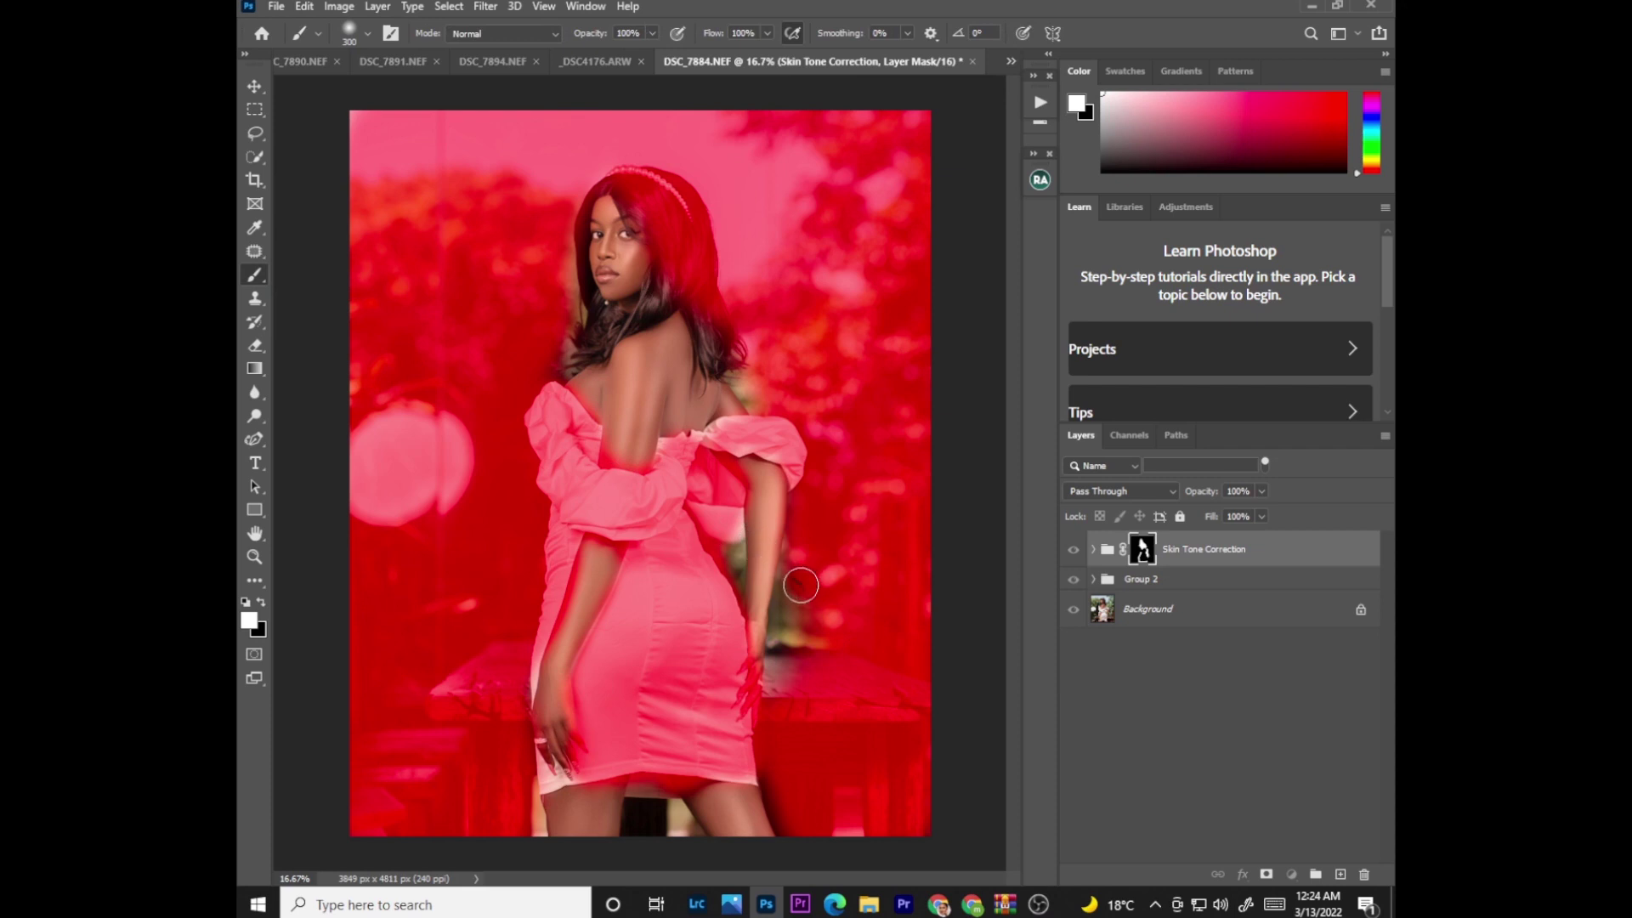
key("x")
mouse_move(803, 599)
left_mouse_down()
mouse_move(794, 691)
mouse_move(805, 547)
left_mouse_up()
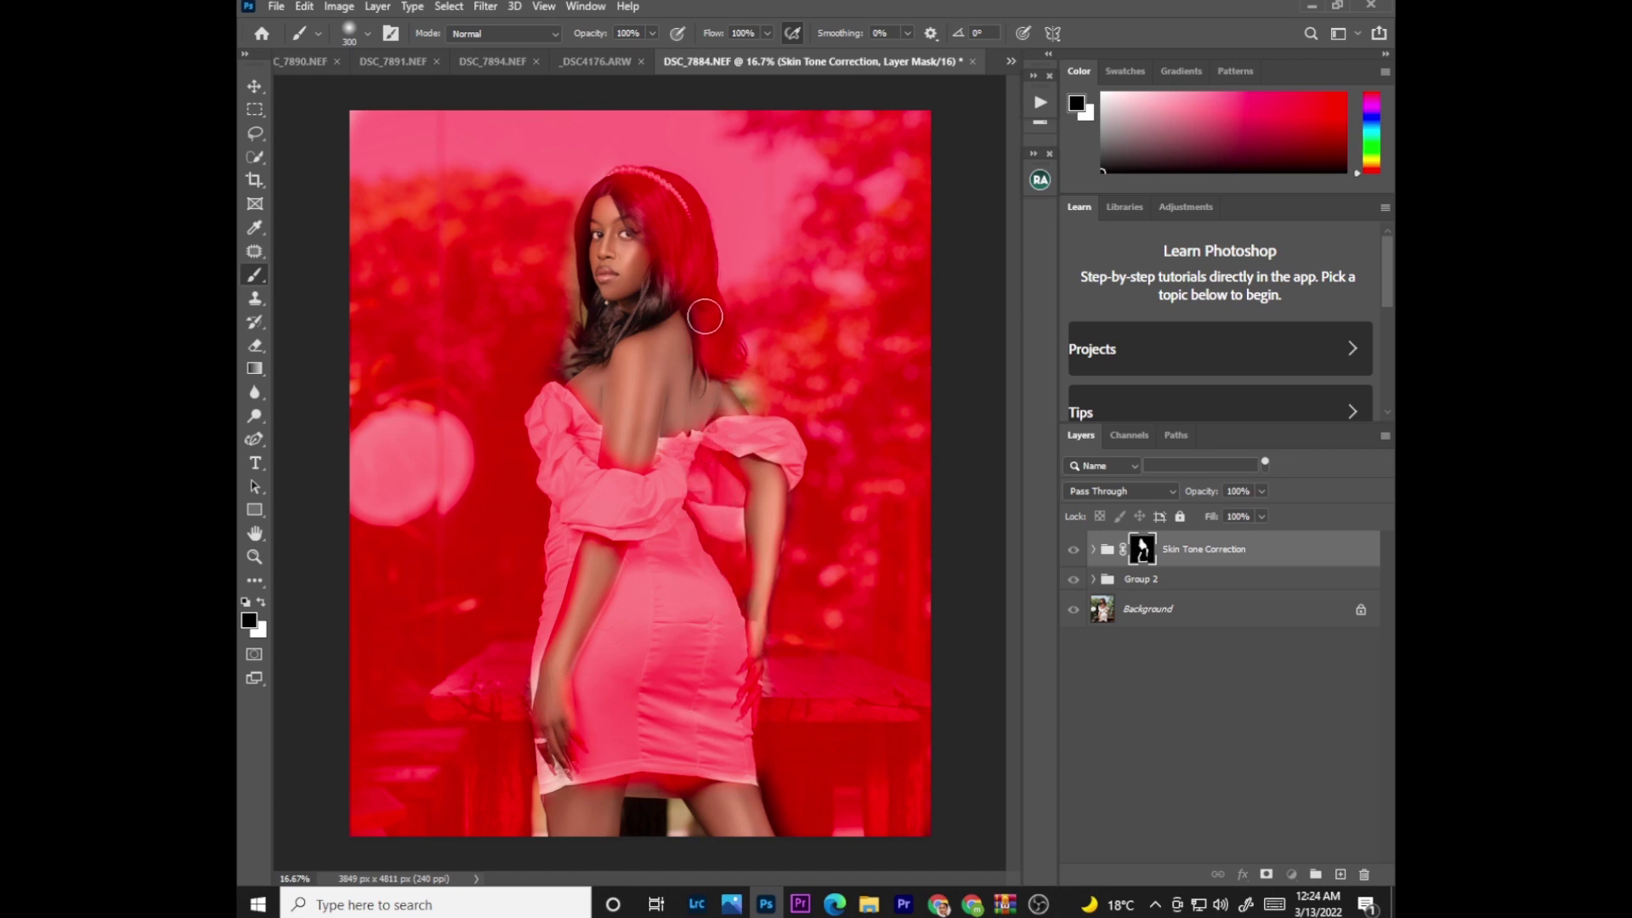
Step: Refine the mask with a 150 px black Brush over the lower hair and the edges around the front arm and hand
key("bracketleft")
key("bracketleft")
key("bracketleft")
key("bracketleft")
mouse_move(575, 292)
left_mouse_down()
mouse_move(568, 255)
mouse_move(587, 339)
mouse_move(561, 366)
mouse_move(669, 288)
mouse_move(623, 328)
mouse_move(621, 312)
mouse_move(589, 314)
mouse_move(539, 425)
left_mouse_up()
mouse_move(536, 664)
left_mouse_down()
mouse_move(539, 554)
mouse_move(522, 664)
mouse_move(537, 786)
left_mouse_up()
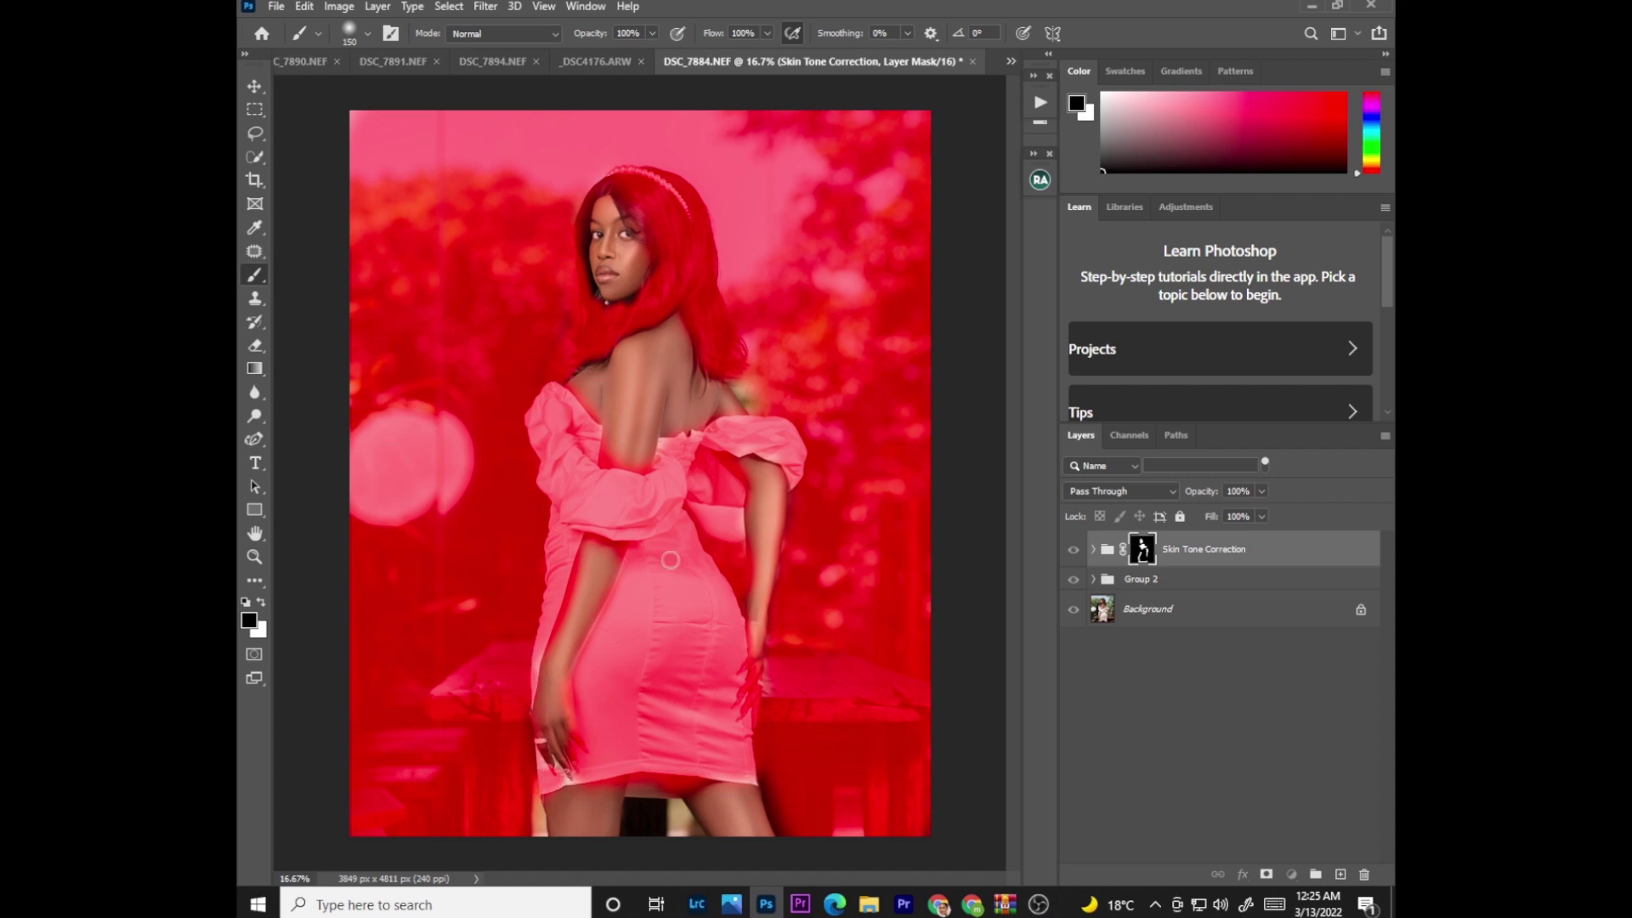
Step: Paint white at 400 px over the thighs below the dress hem on the Skin Tone Correction mask and hide the red overlay
key("bracketright")
key("bracketright")
key("bracketright")
key("bracketright")
key("bracketright")
key("x")
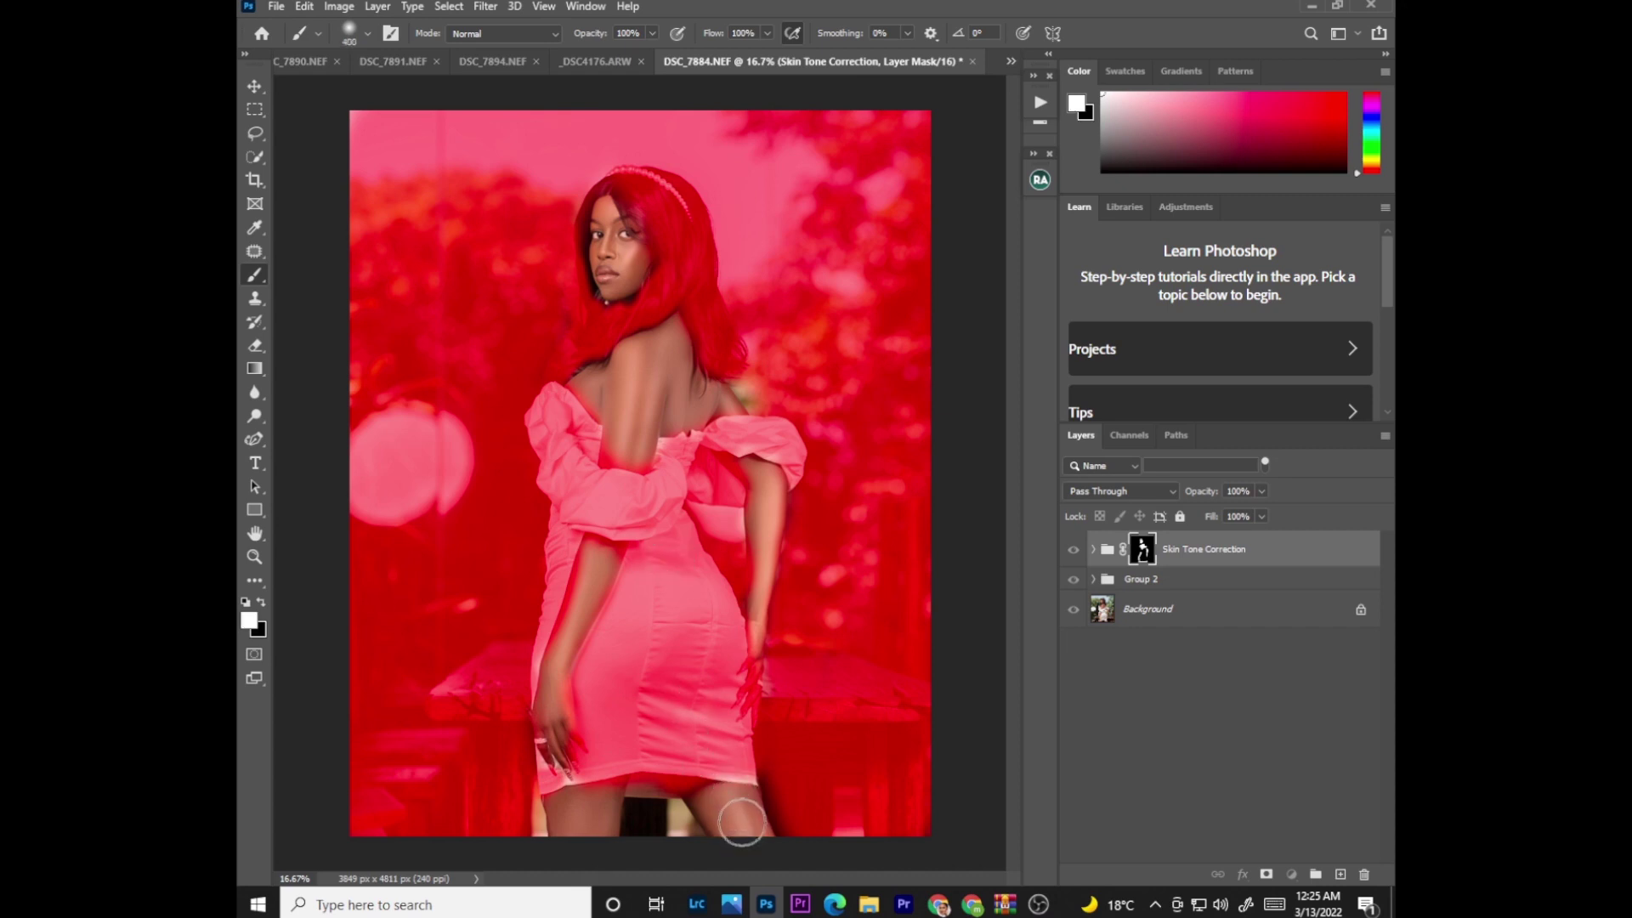
left_click_drag(727, 820, 585, 808)
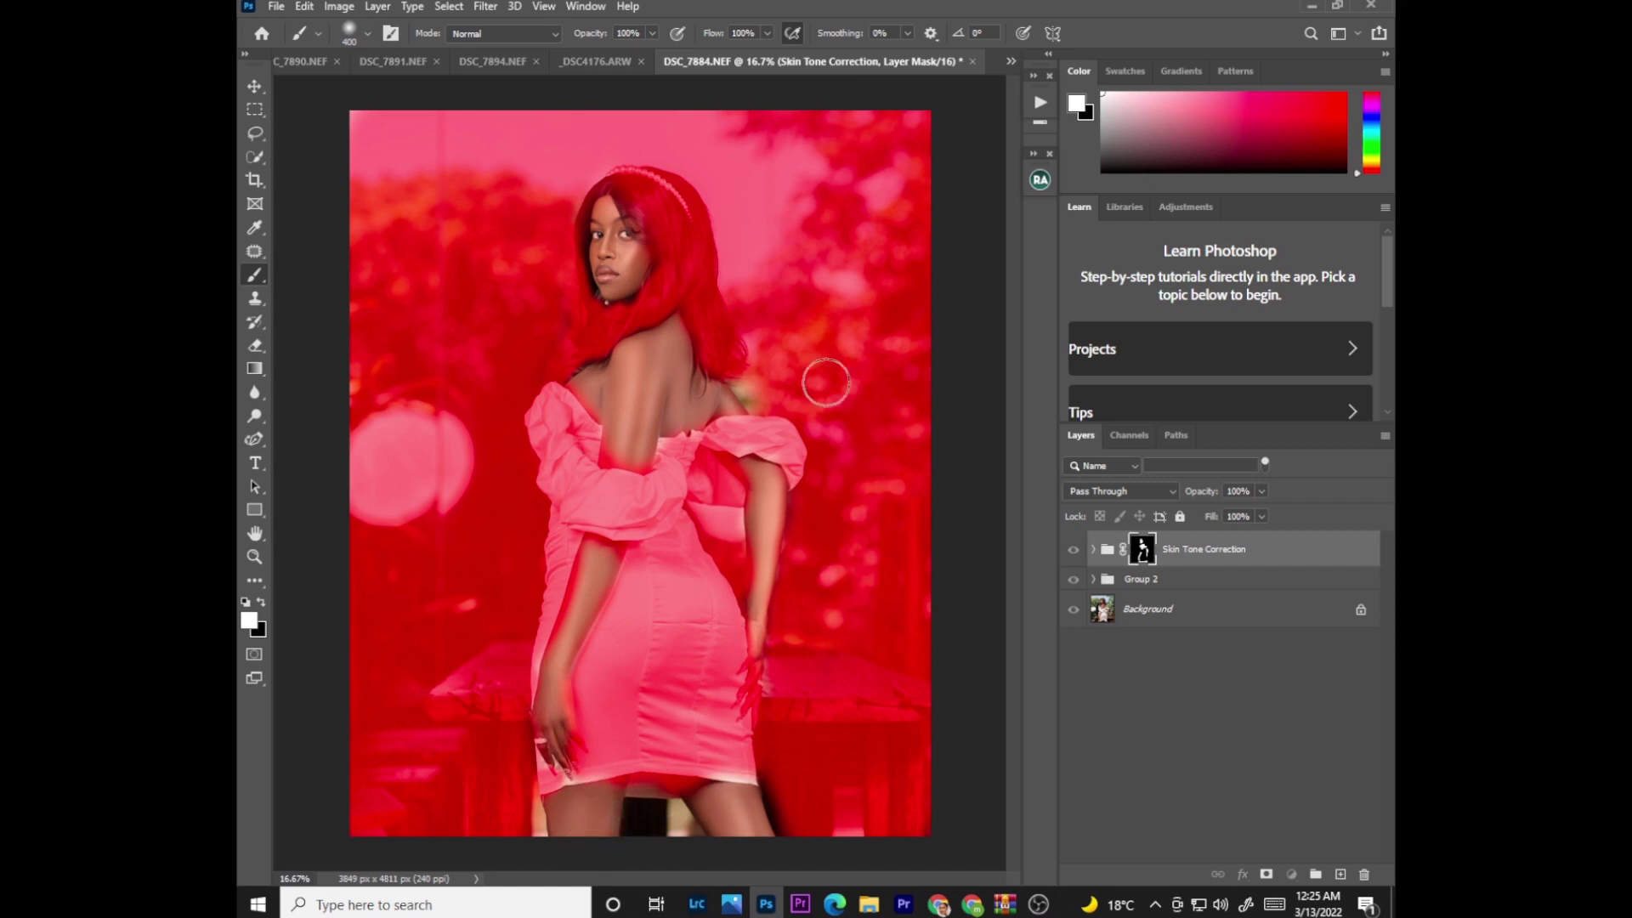
key("backslash")
key("x")
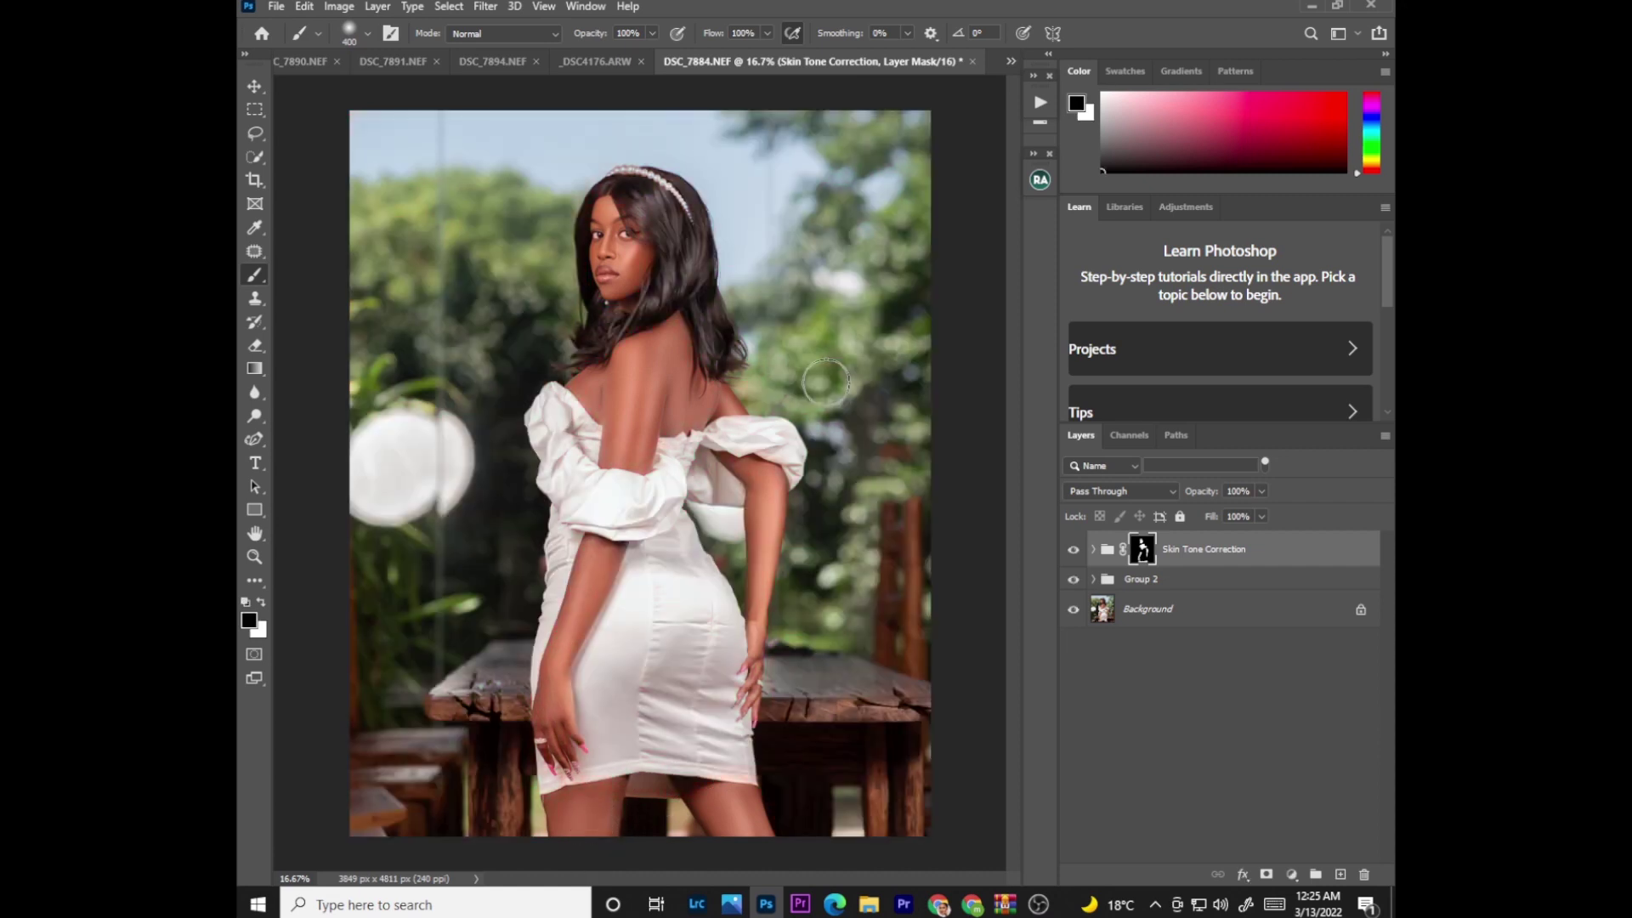
Step: Compare the portrait with and without the Skin Tone Correction group
left_click(1073, 549)
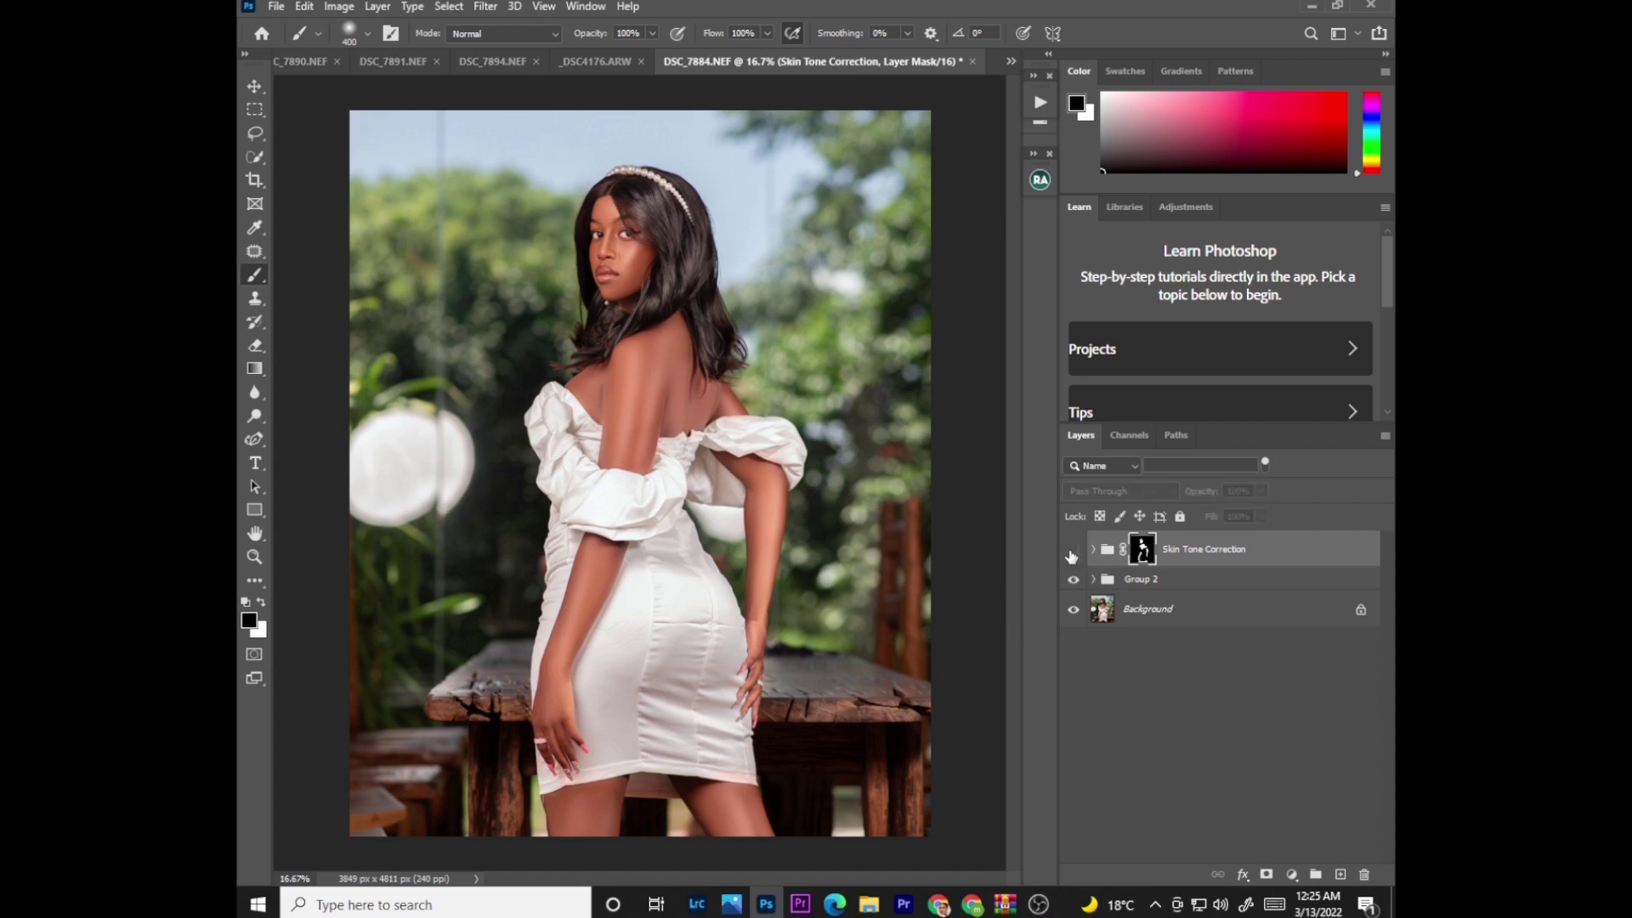
left_click(1073, 556)
left_click(1073, 557)
left_click(1074, 557)
key("bracketleft")
key("bracketleft")
key("bracketleft")
key("bracketleft")
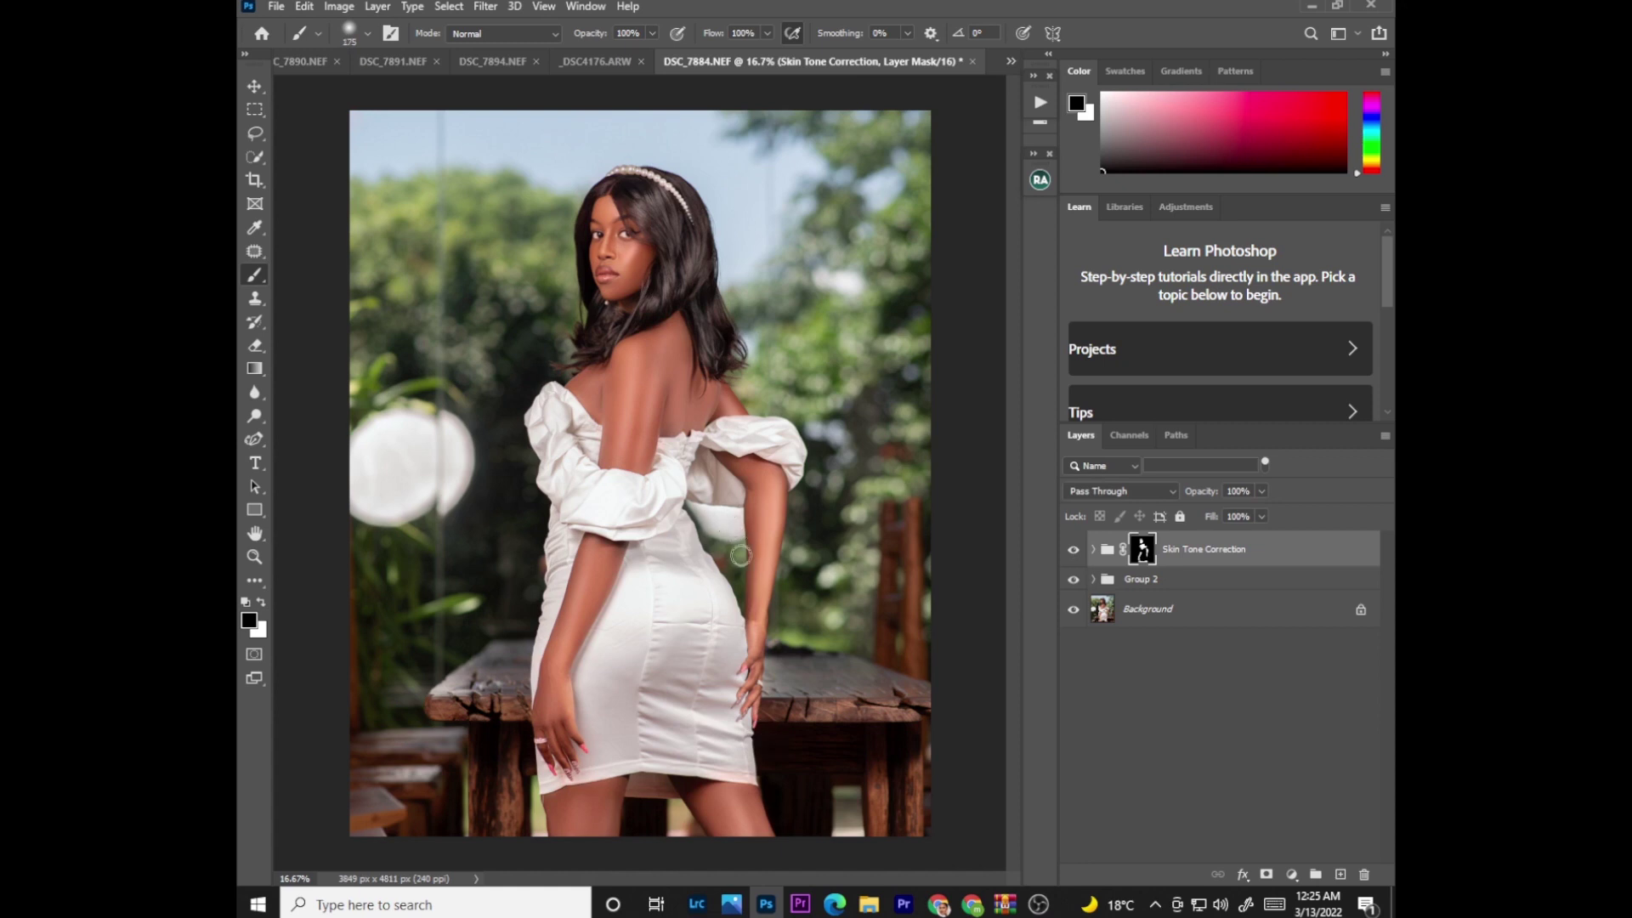
key("x")
key("bracketleft")
key("bracketleft")
key("bracketleft")
key("bracketleft")
key("bracketleft")
key("x")
Step: Add a Selective Color adjustment layer and, for the Yellows, set Cyan to -6% and slightly reduce Yellow
left_click(1290, 874)
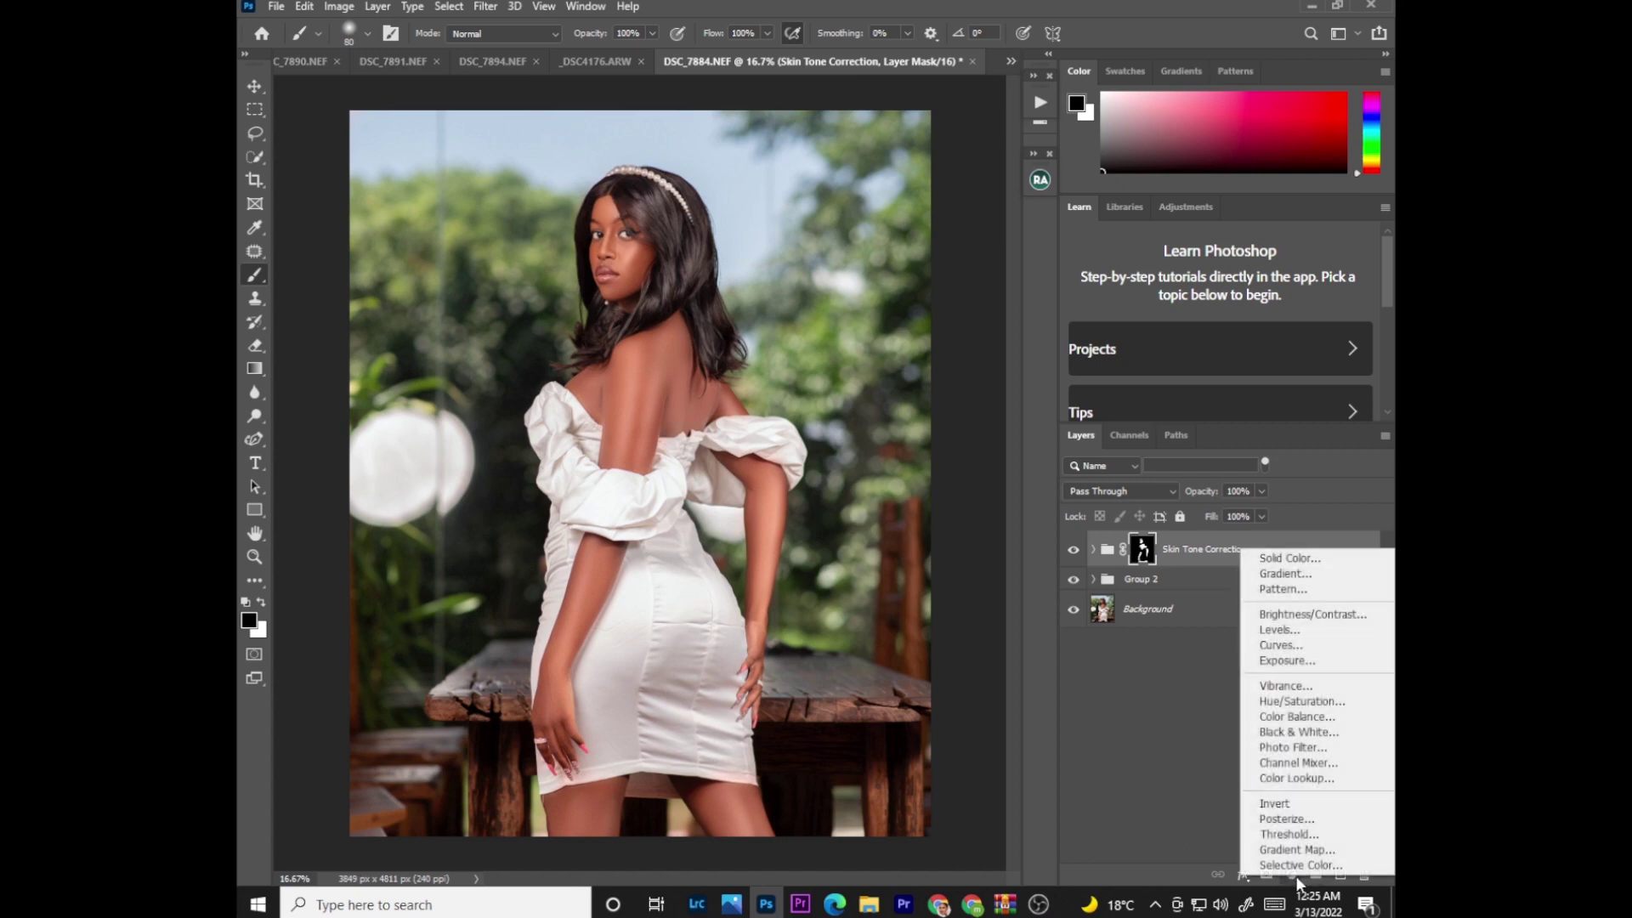
left_click(1285, 865)
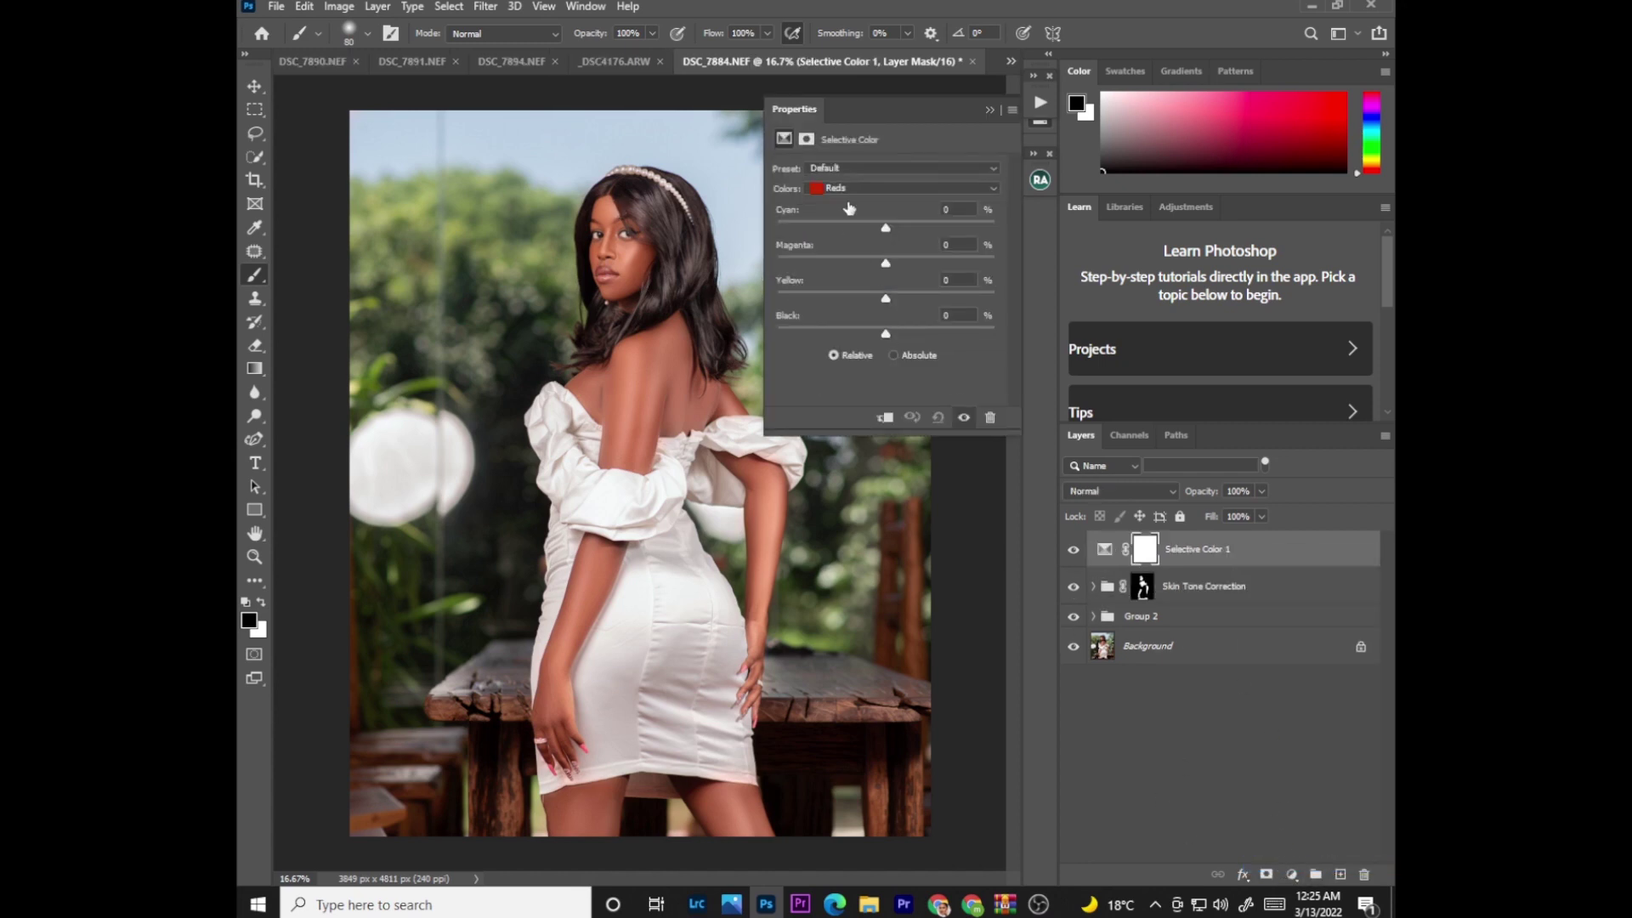
left_click(864, 189)
left_click(863, 201)
mouse_move(885, 223)
left_mouse_down()
mouse_move(870, 225)
mouse_move(881, 231)
left_mouse_up()
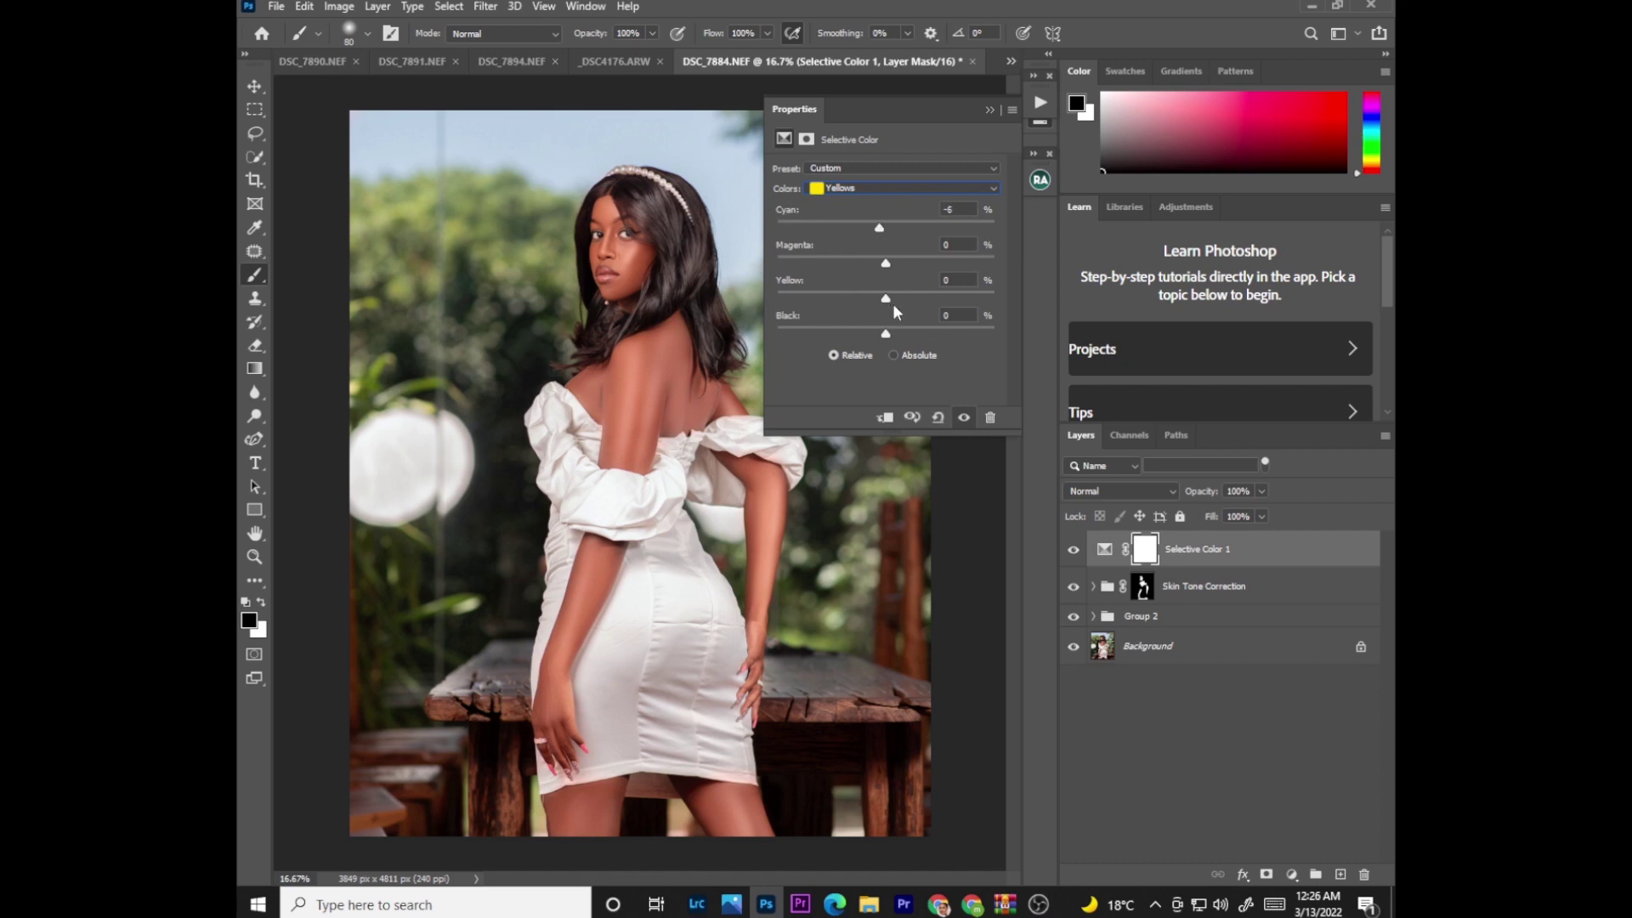
left_click_drag(890, 298, 880, 302)
left_click(988, 110)
Step: Add a Color Lookup adjustment layer and load the 3D LUT DSC_2568.CUBE from the 2022 lut 1 folder in Videos
left_click(1292, 874)
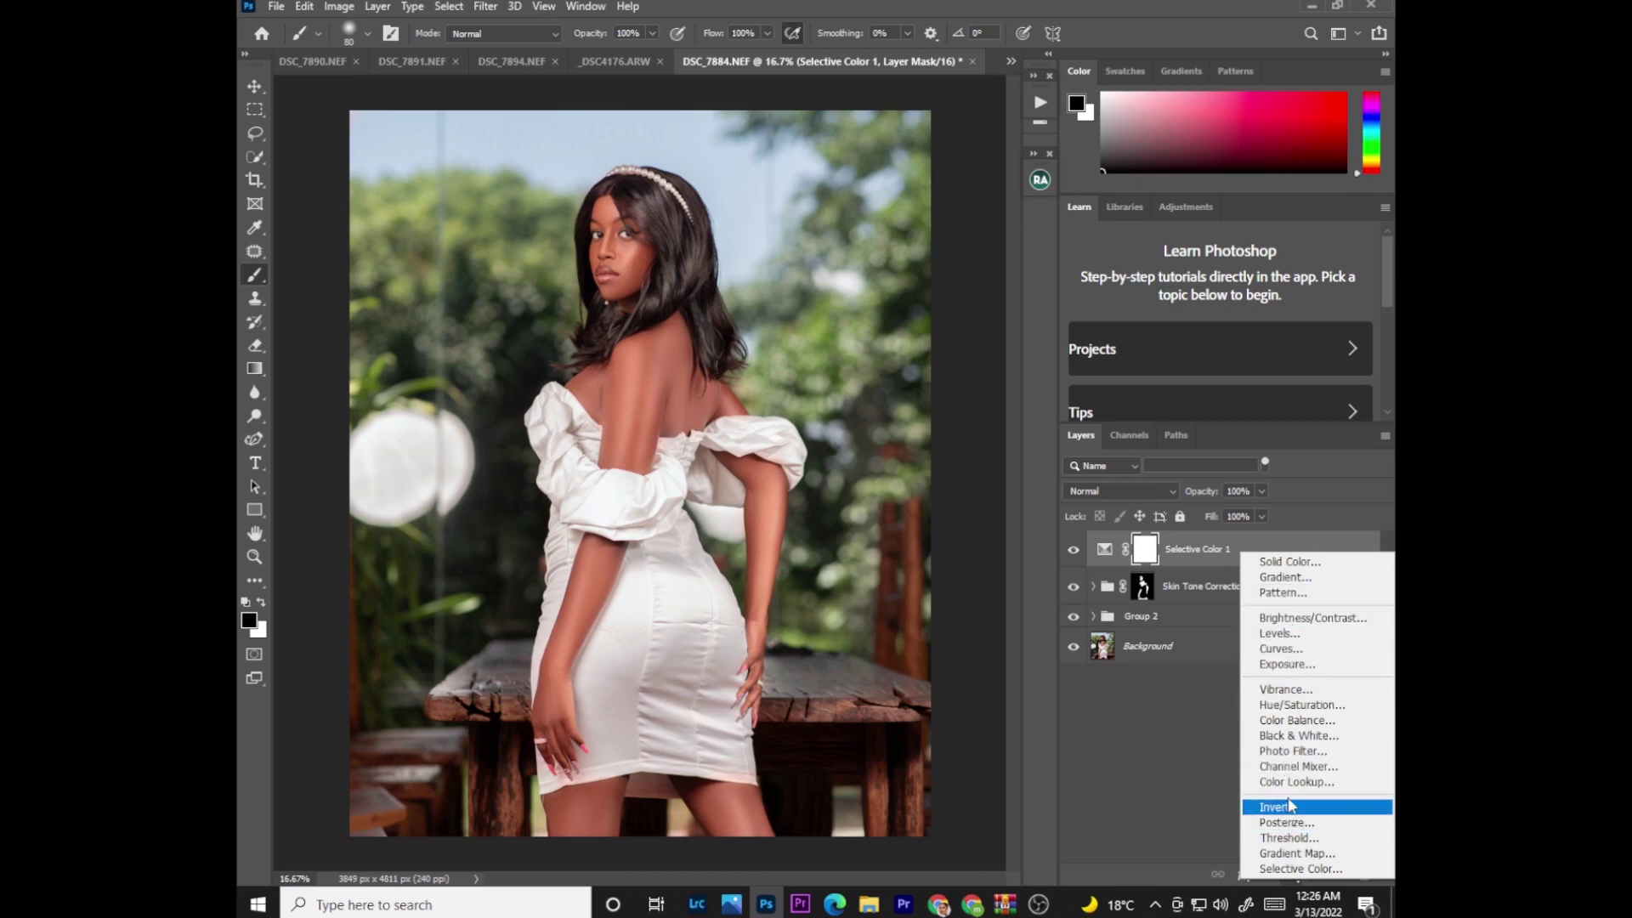
left_click(1290, 782)
left_click(891, 170)
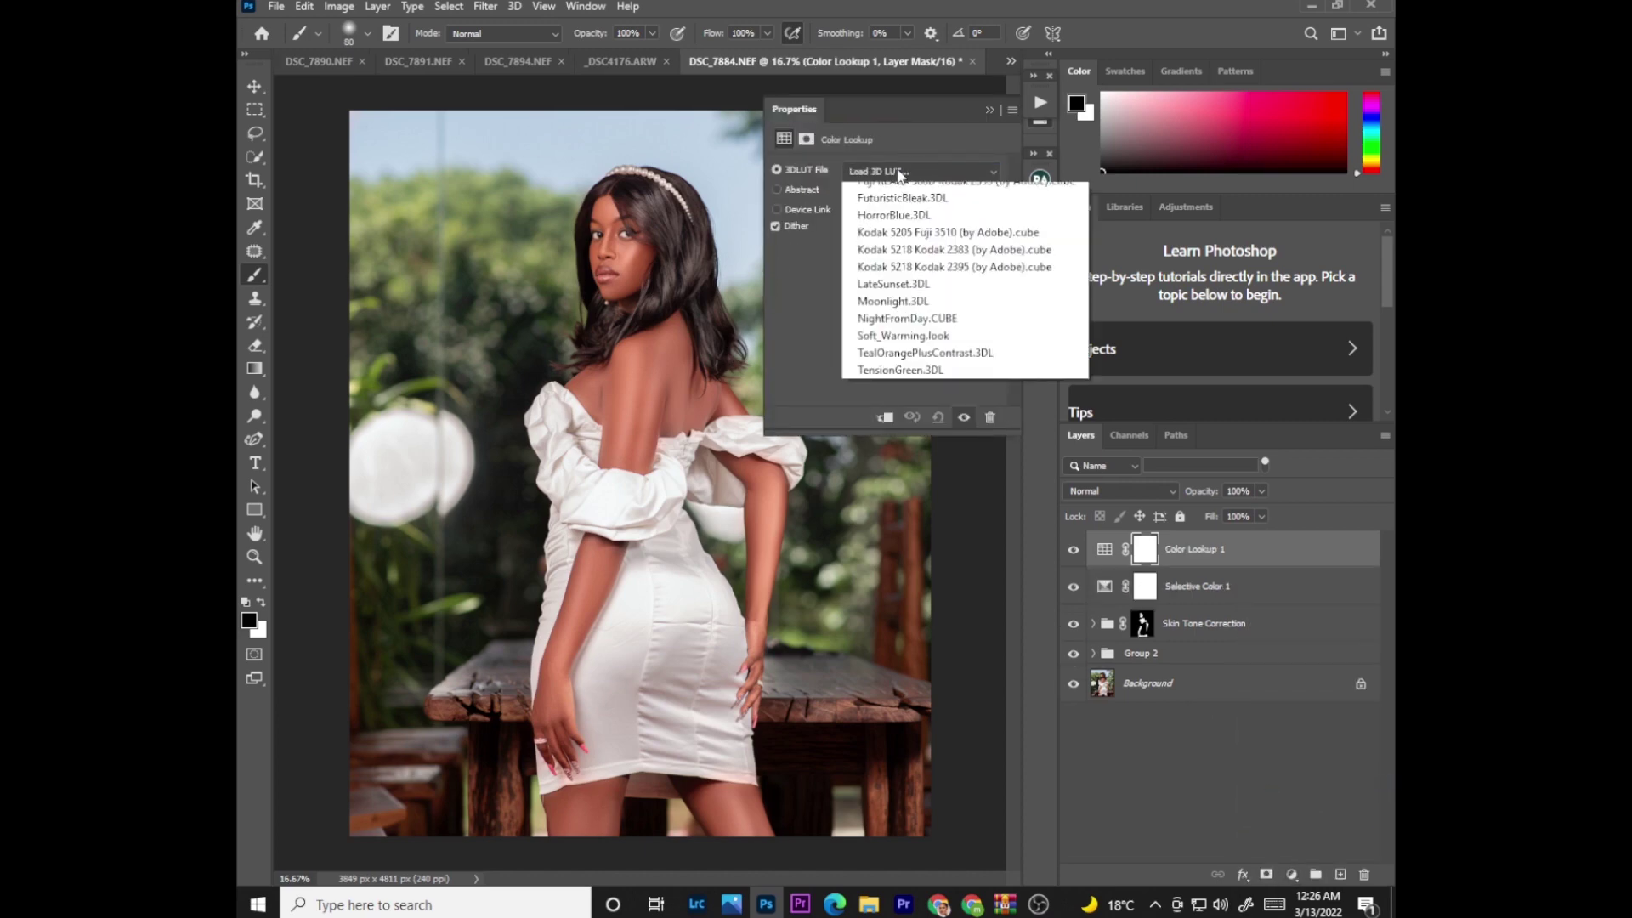
left_click(906, 194)
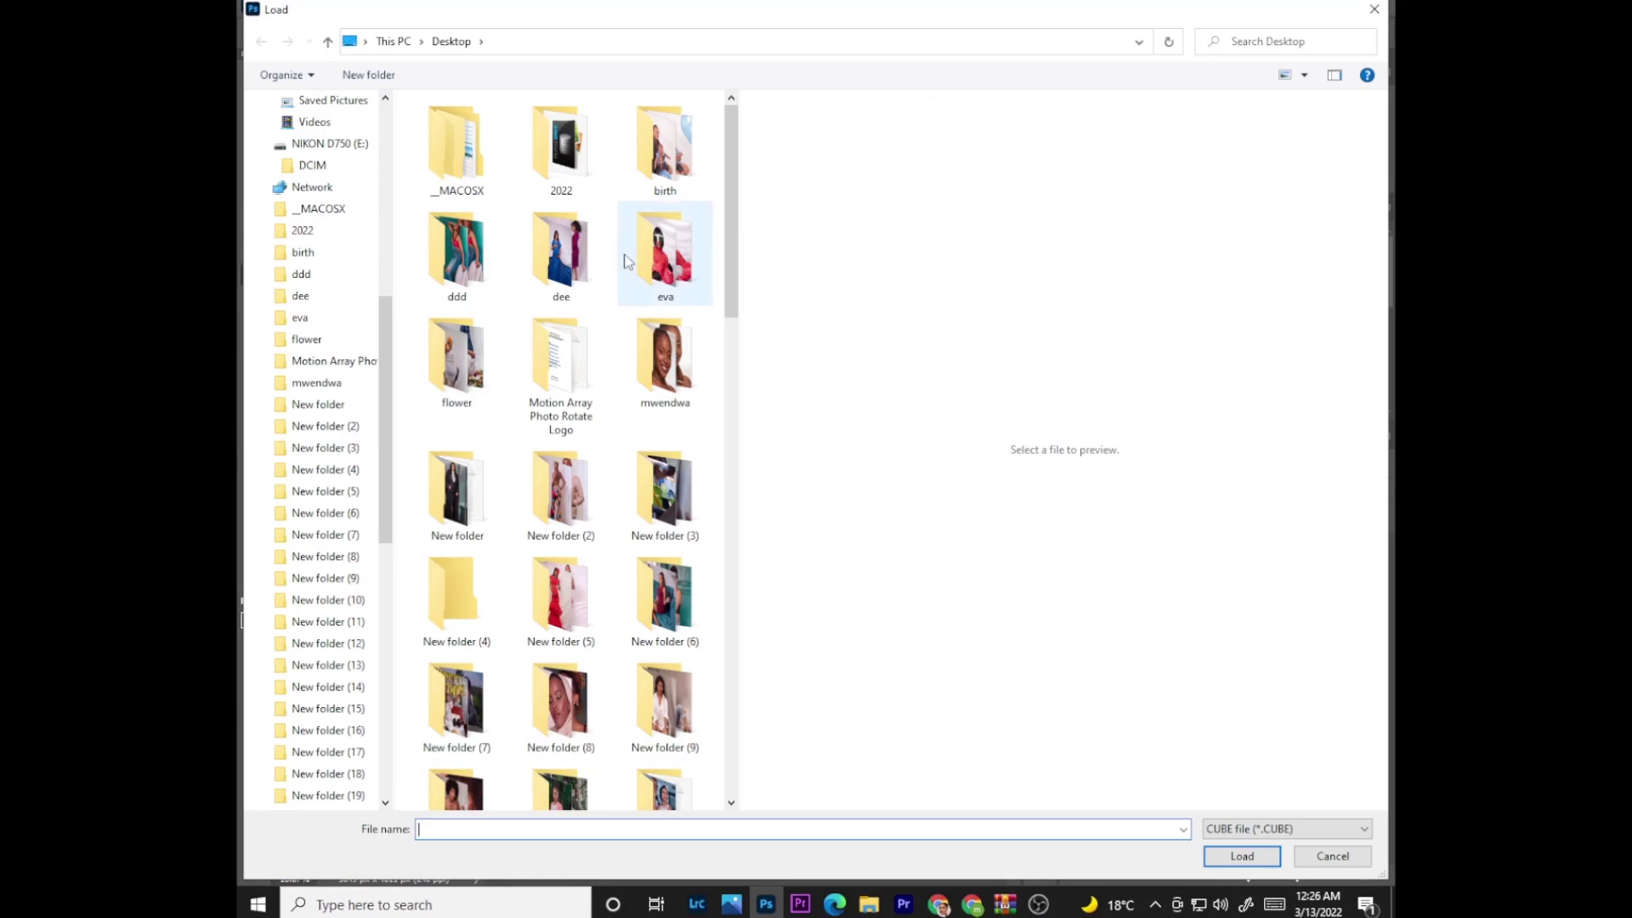
left_click_drag(730, 232, 761, 433)
scroll(327, 255, "up", 4)
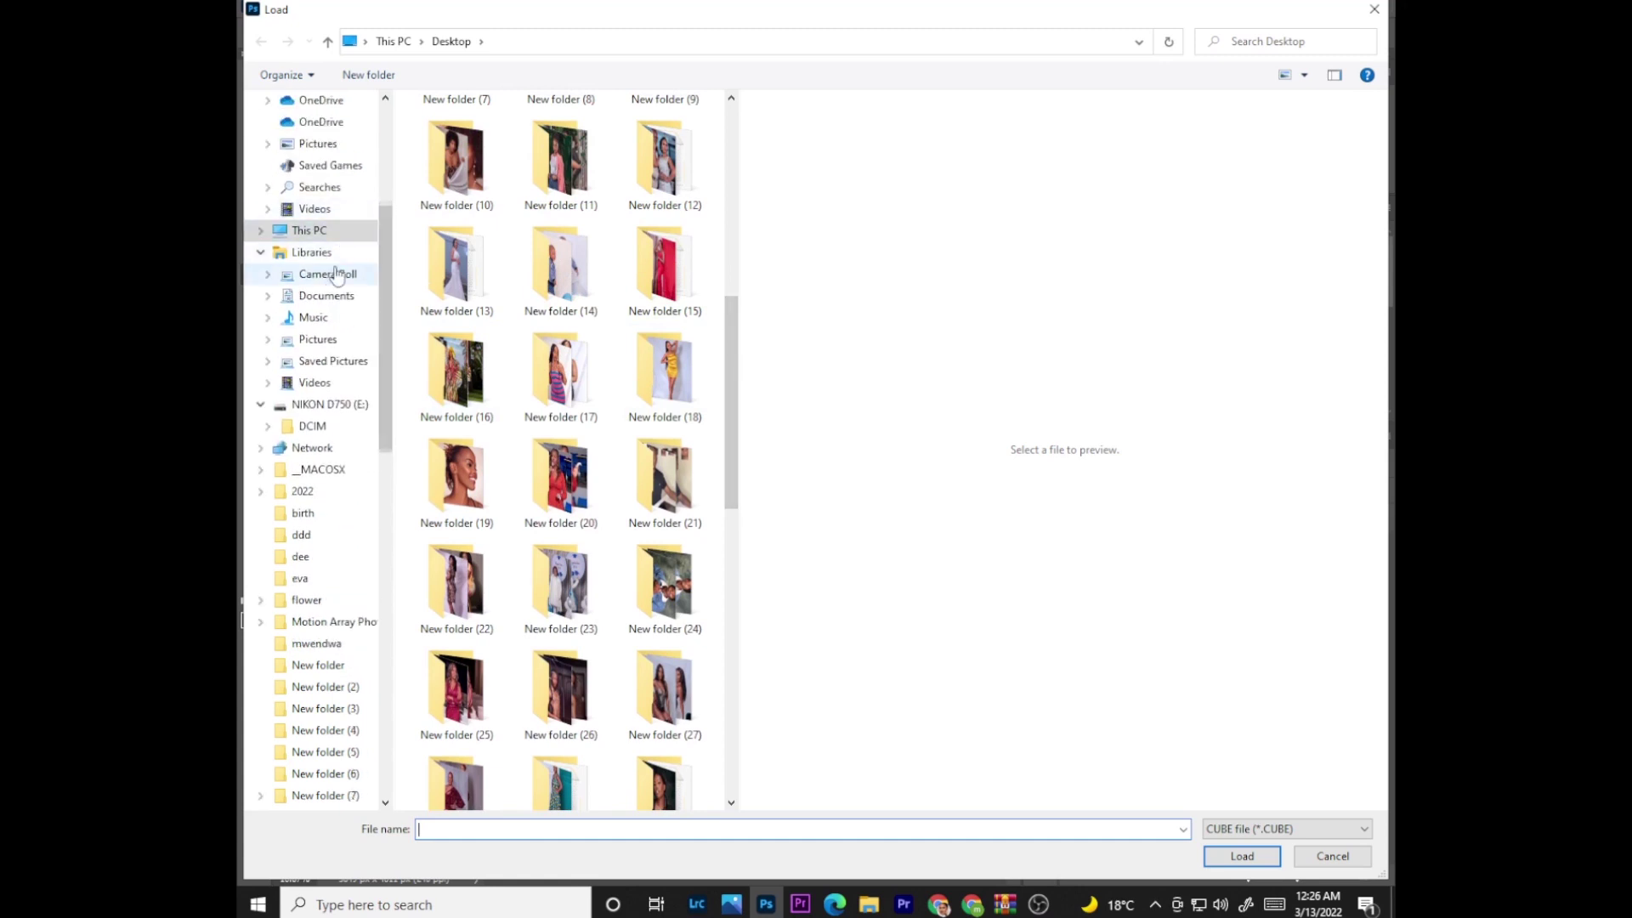
left_click(324, 210)
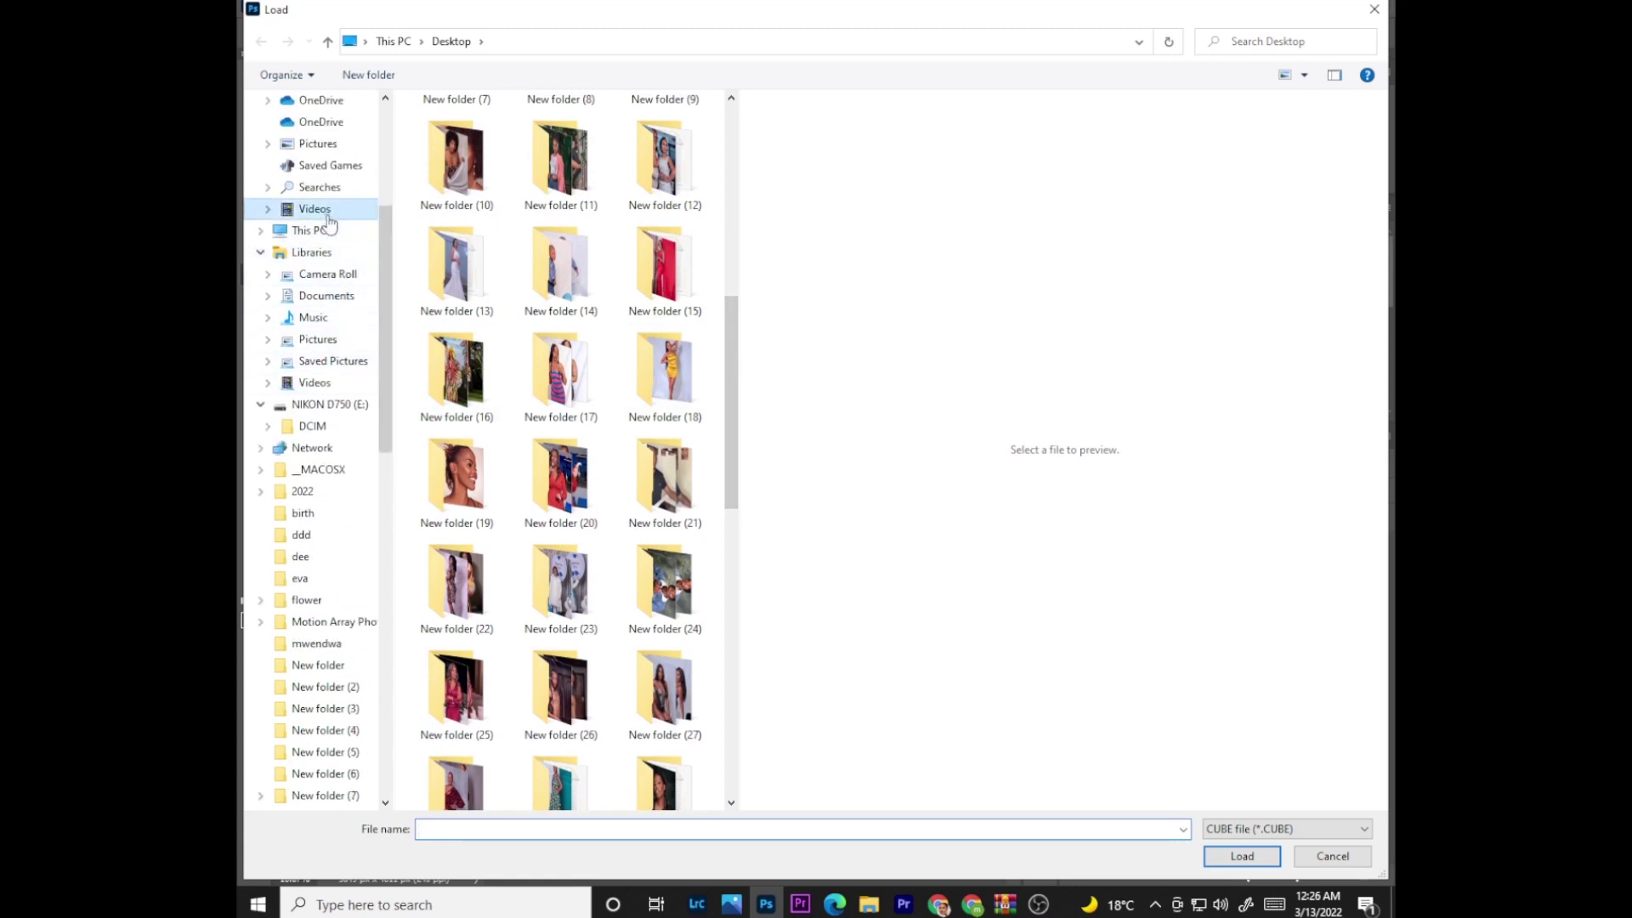
left_click(461, 152)
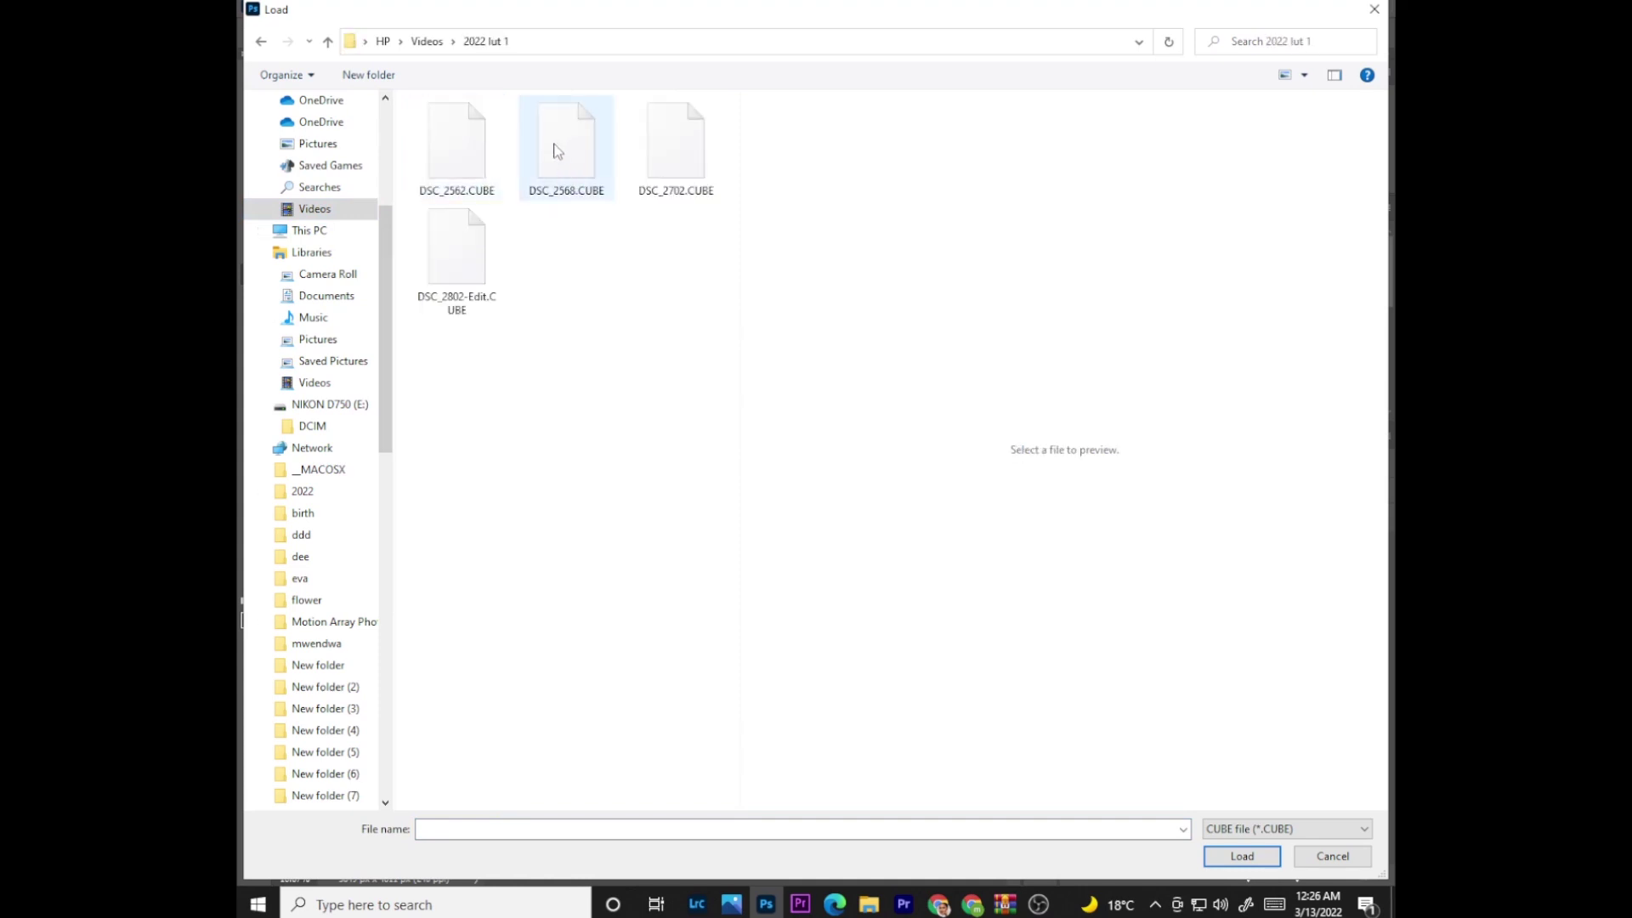
left_click(557, 151)
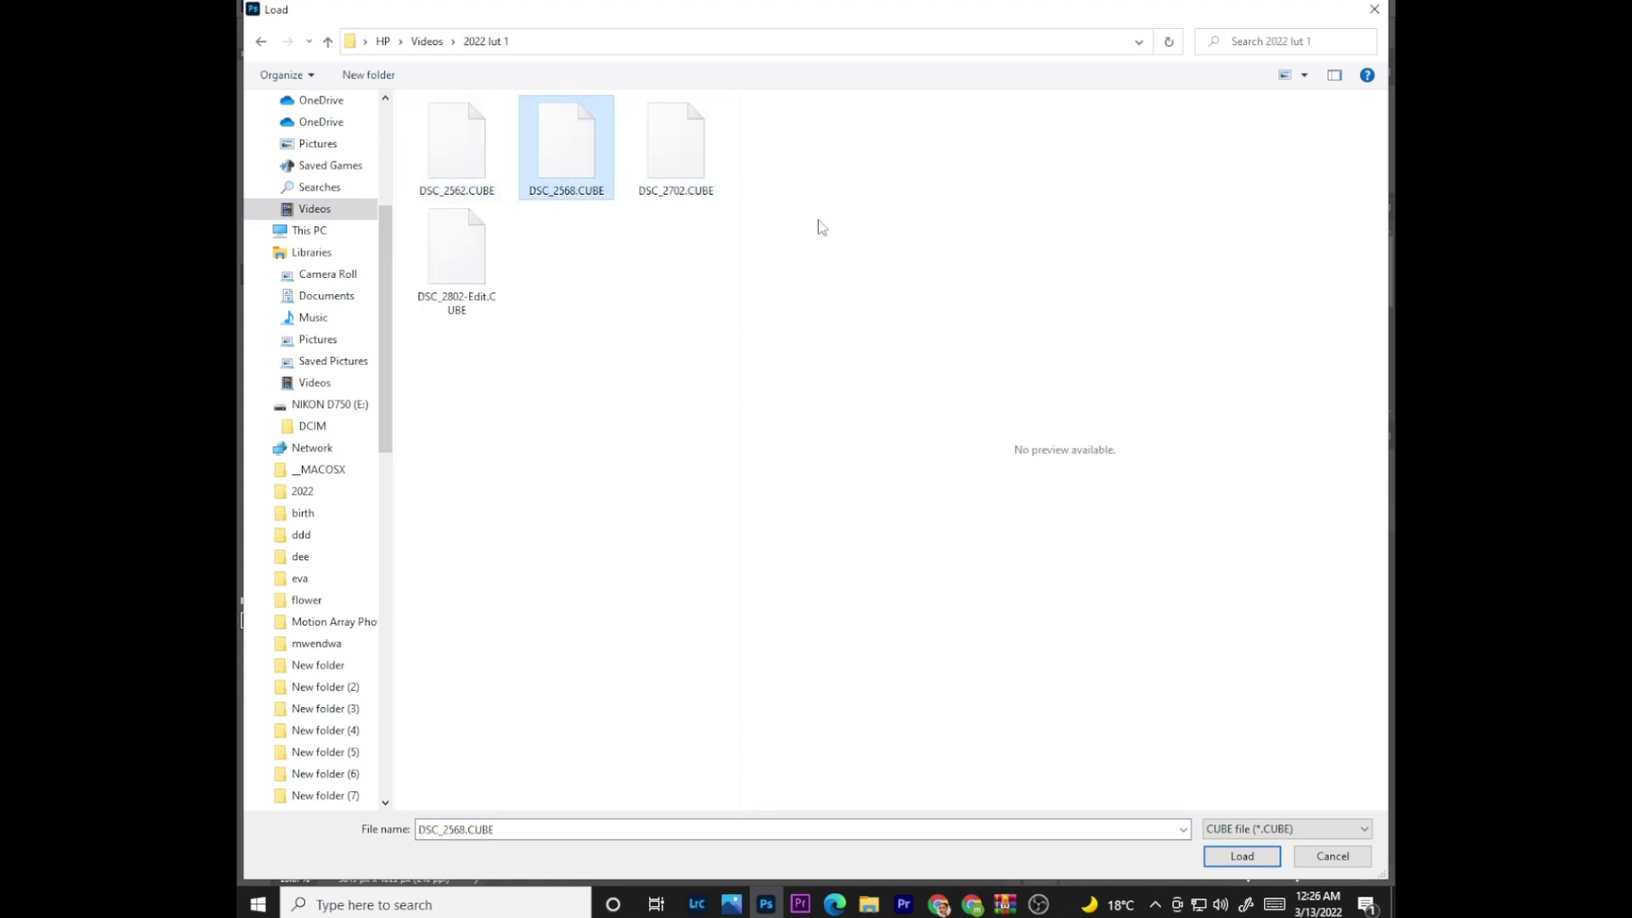
left_click(1240, 856)
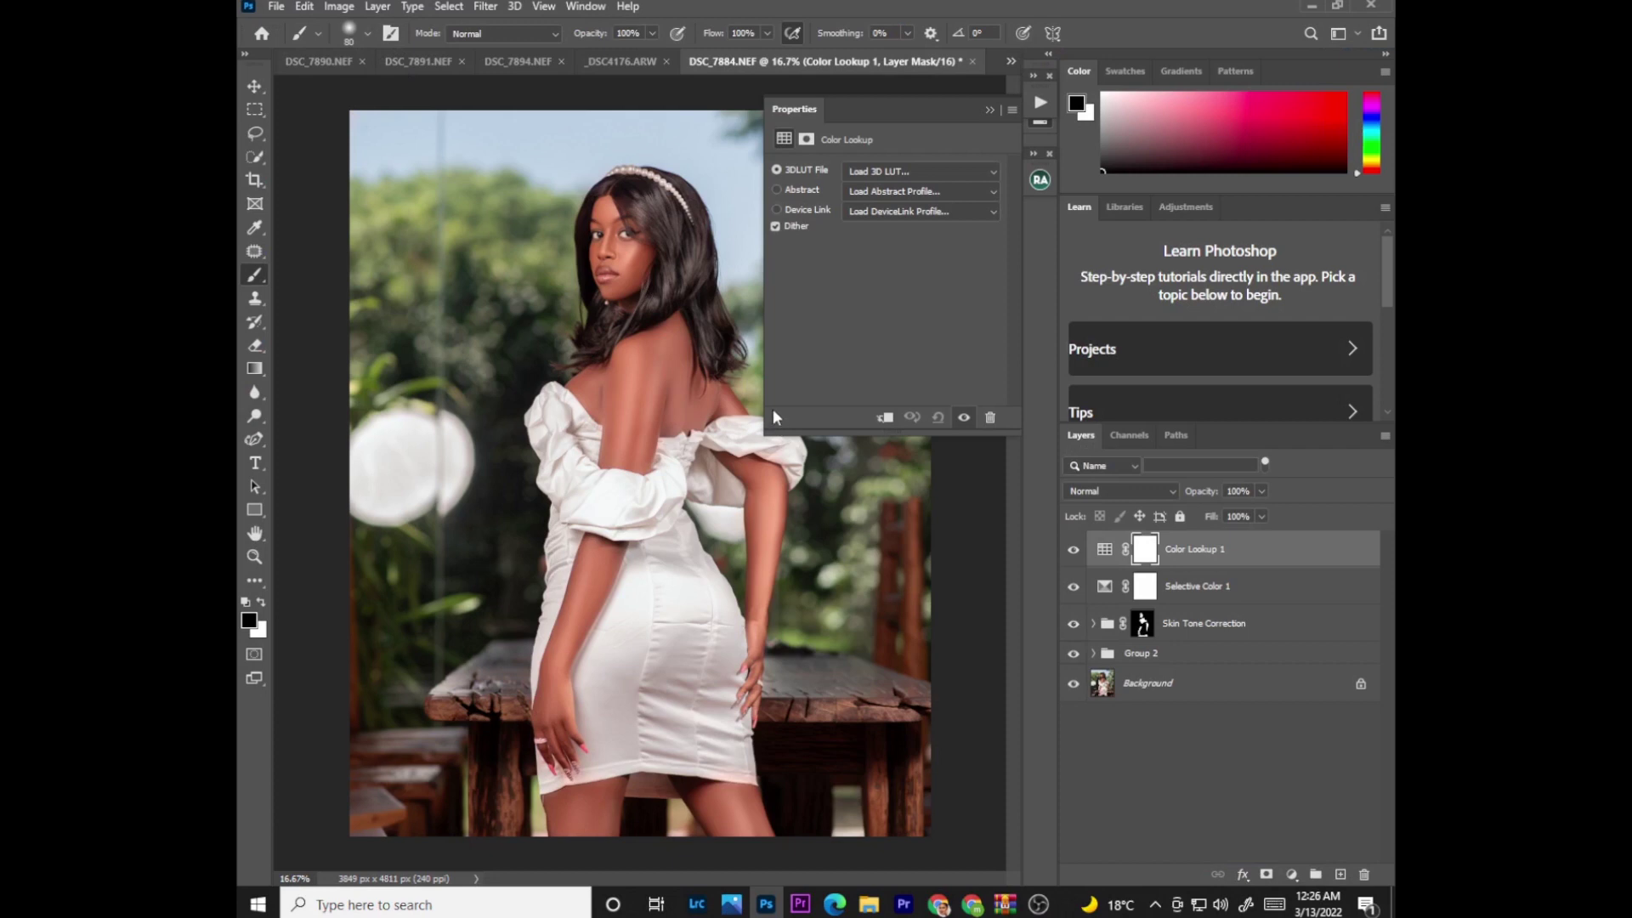
left_click(989, 110)
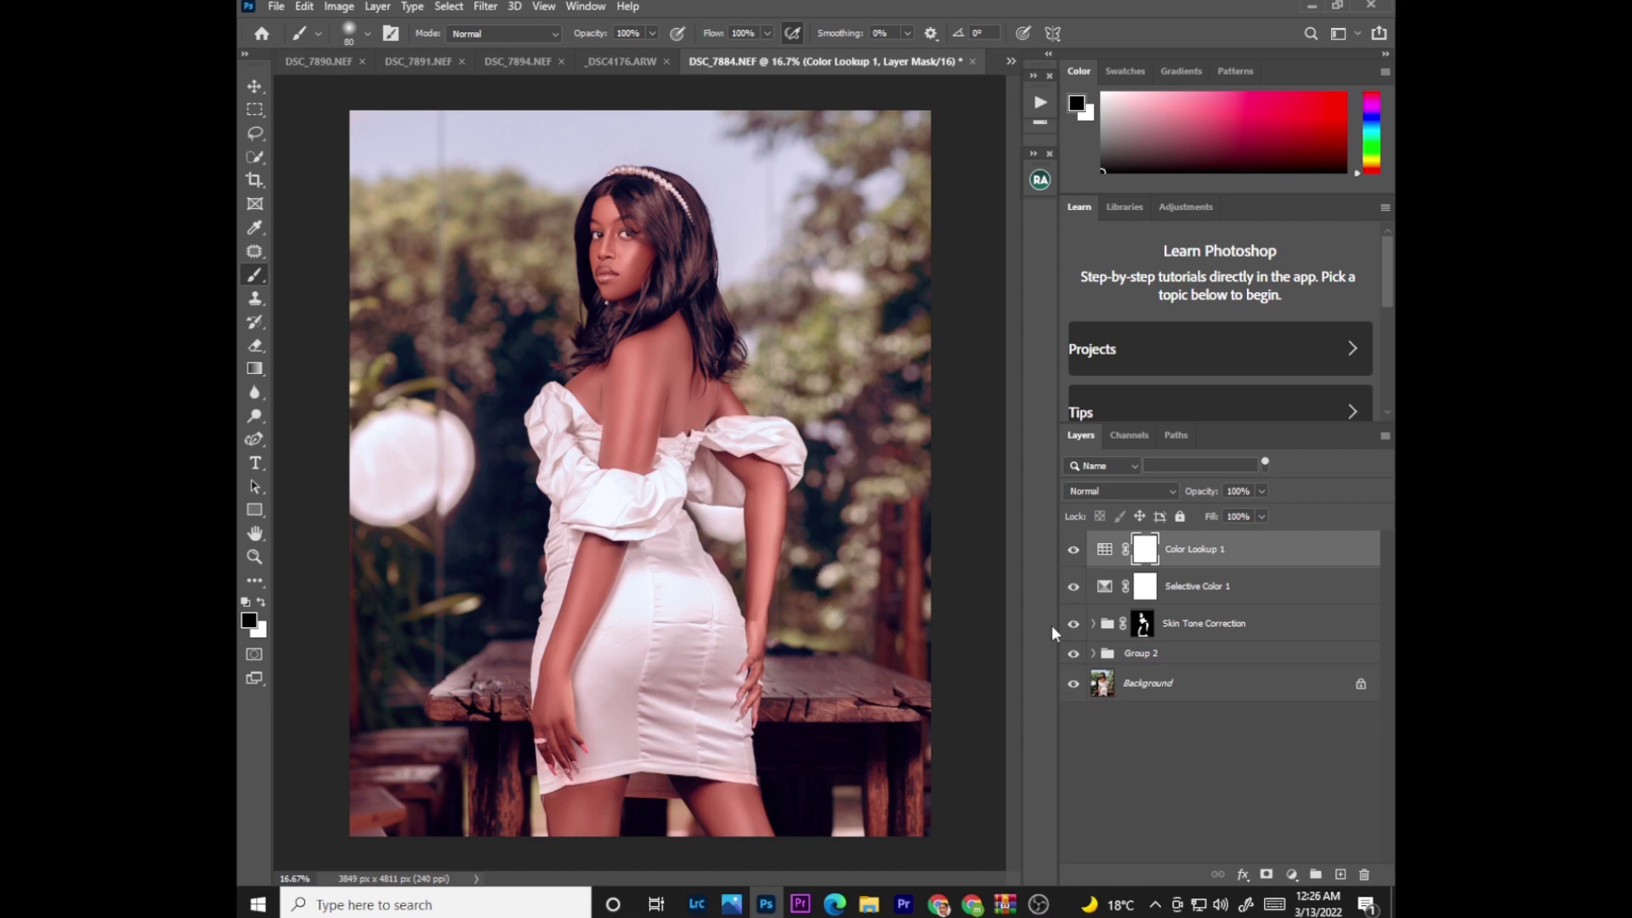
Step: Lower the Color Lookup layer's opacity to 20% and compare the image with the layer off and on
left_click(1260, 515)
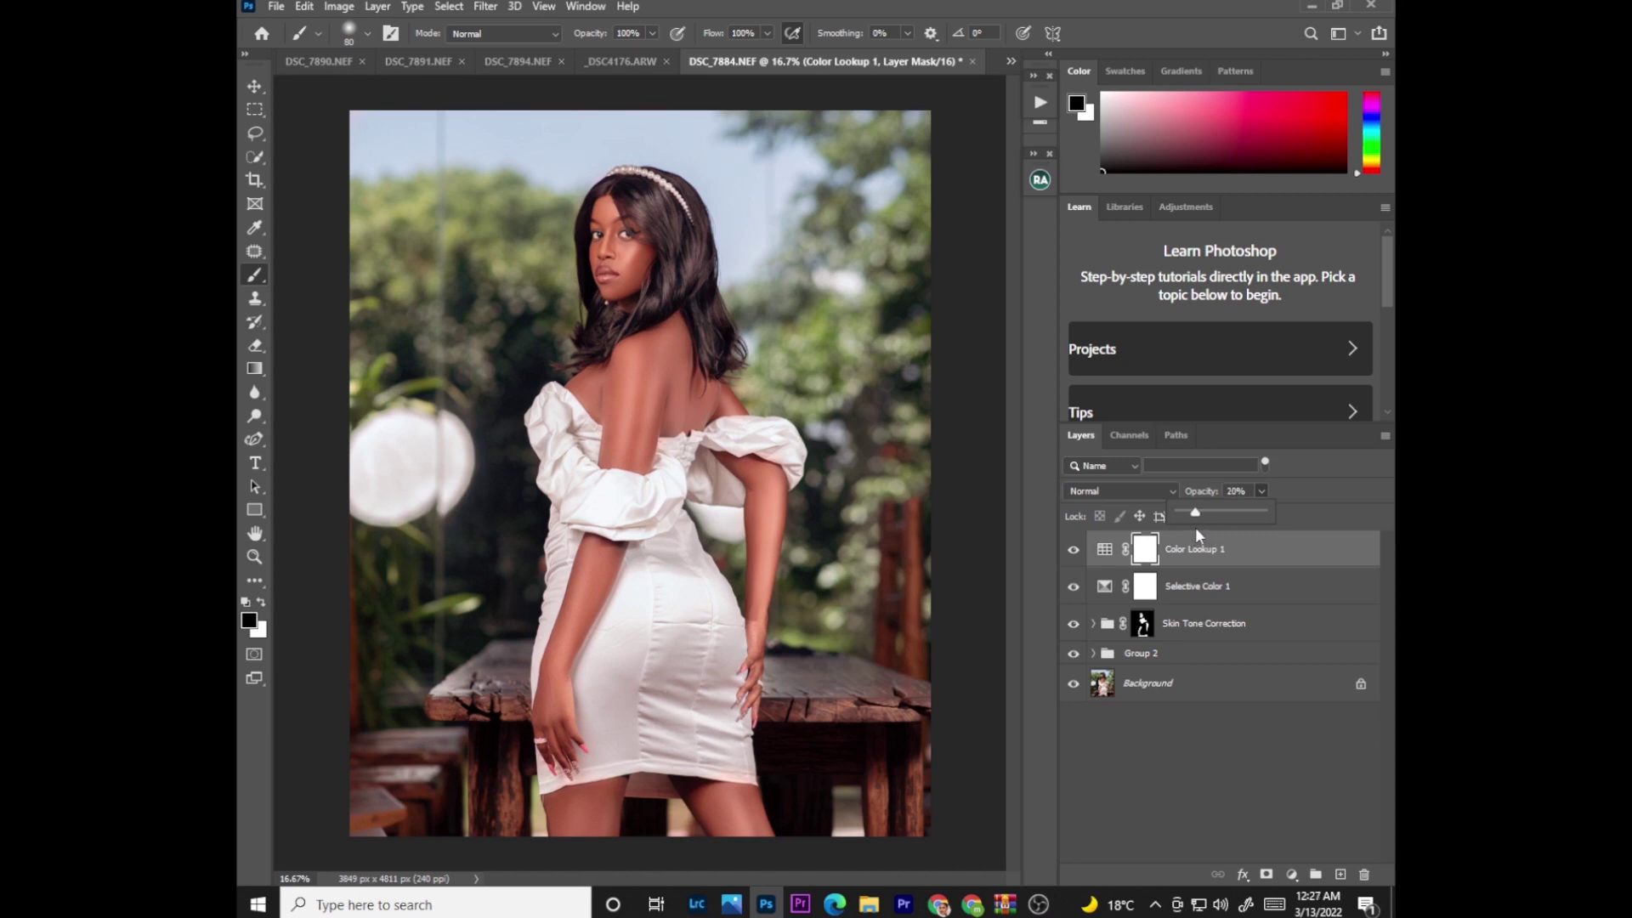
left_click(1074, 552)
left_click(1075, 552)
left_click(1074, 553)
Step: Group all layers above the Background into one group and compare the retouched image with the original
left_click(1158, 659, "shift")
key("x")
key("ctrl+g")
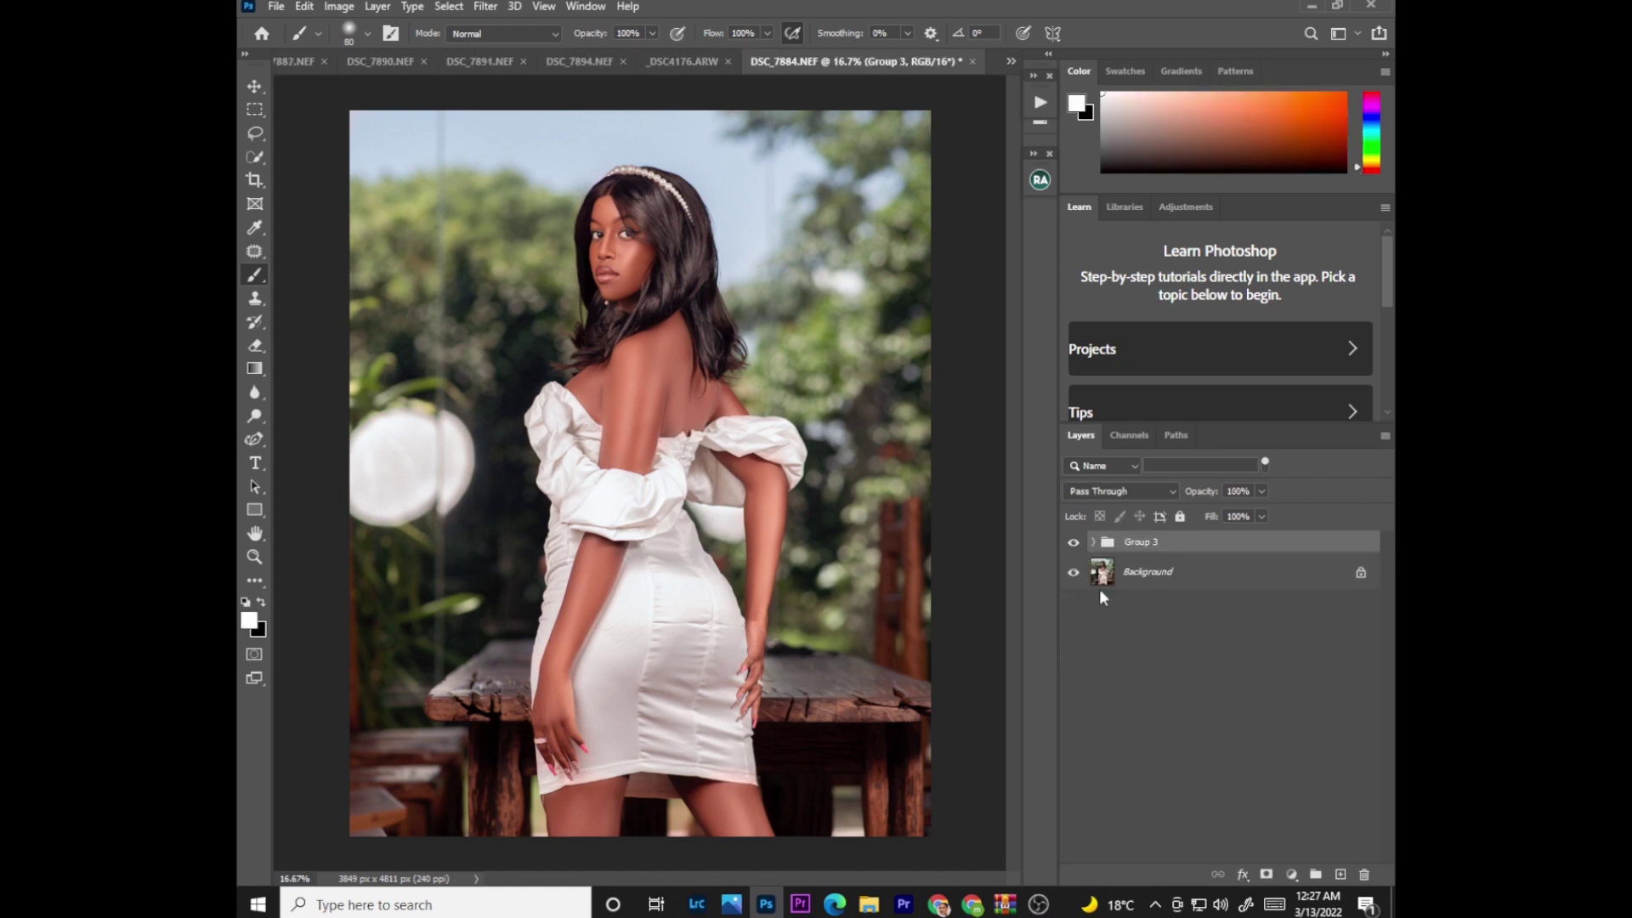
left_click(1072, 543)
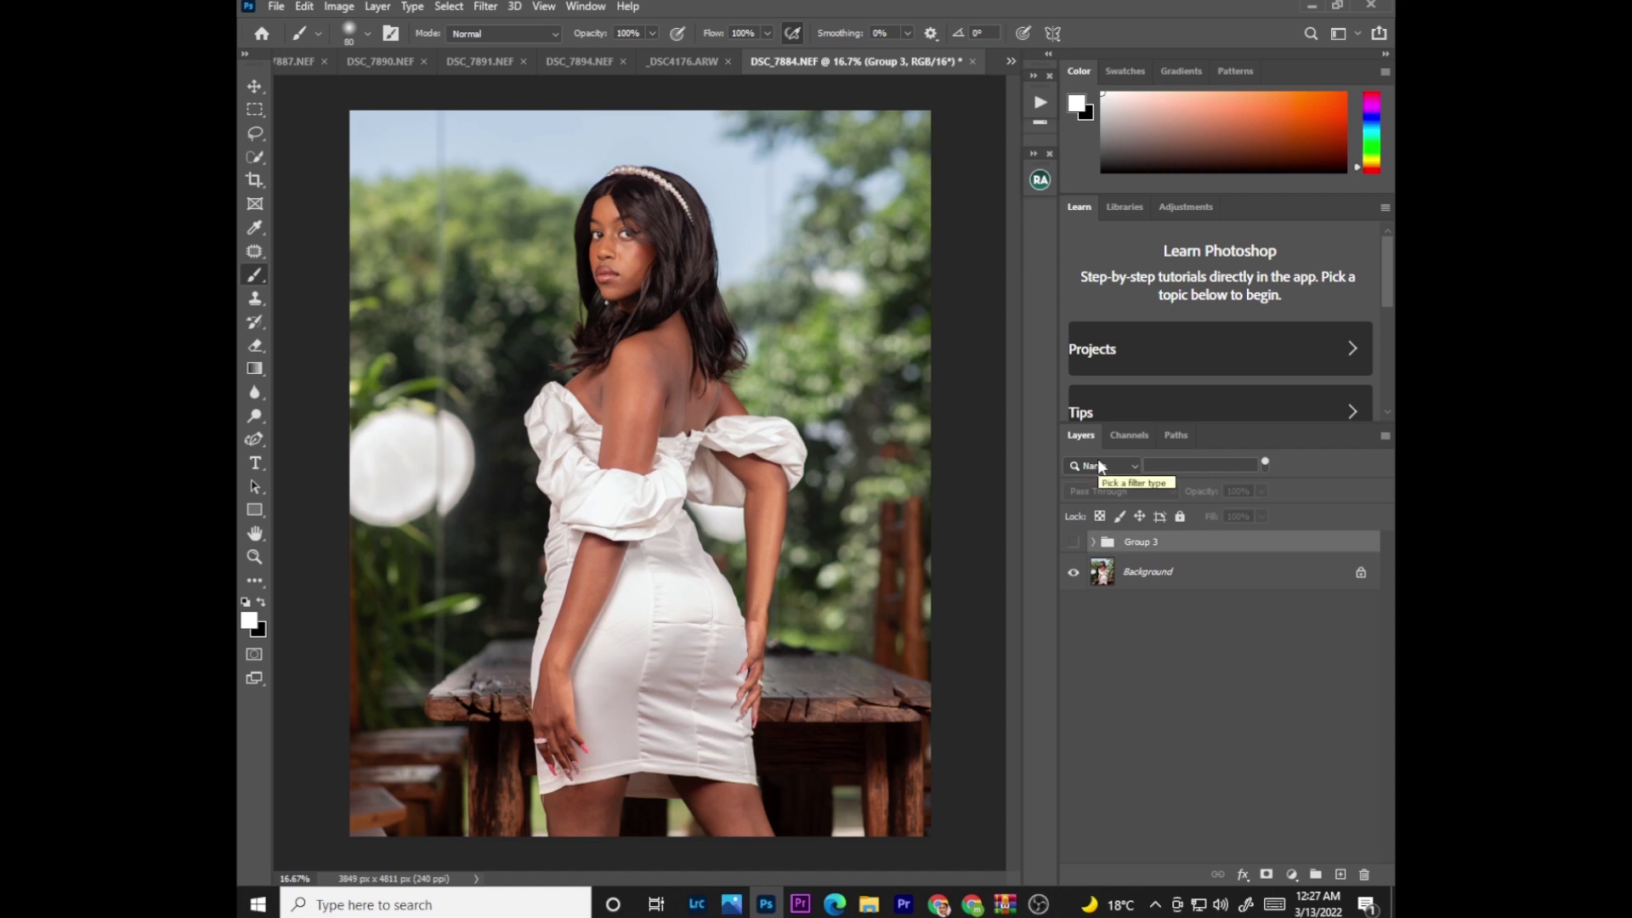
left_click(1074, 543)
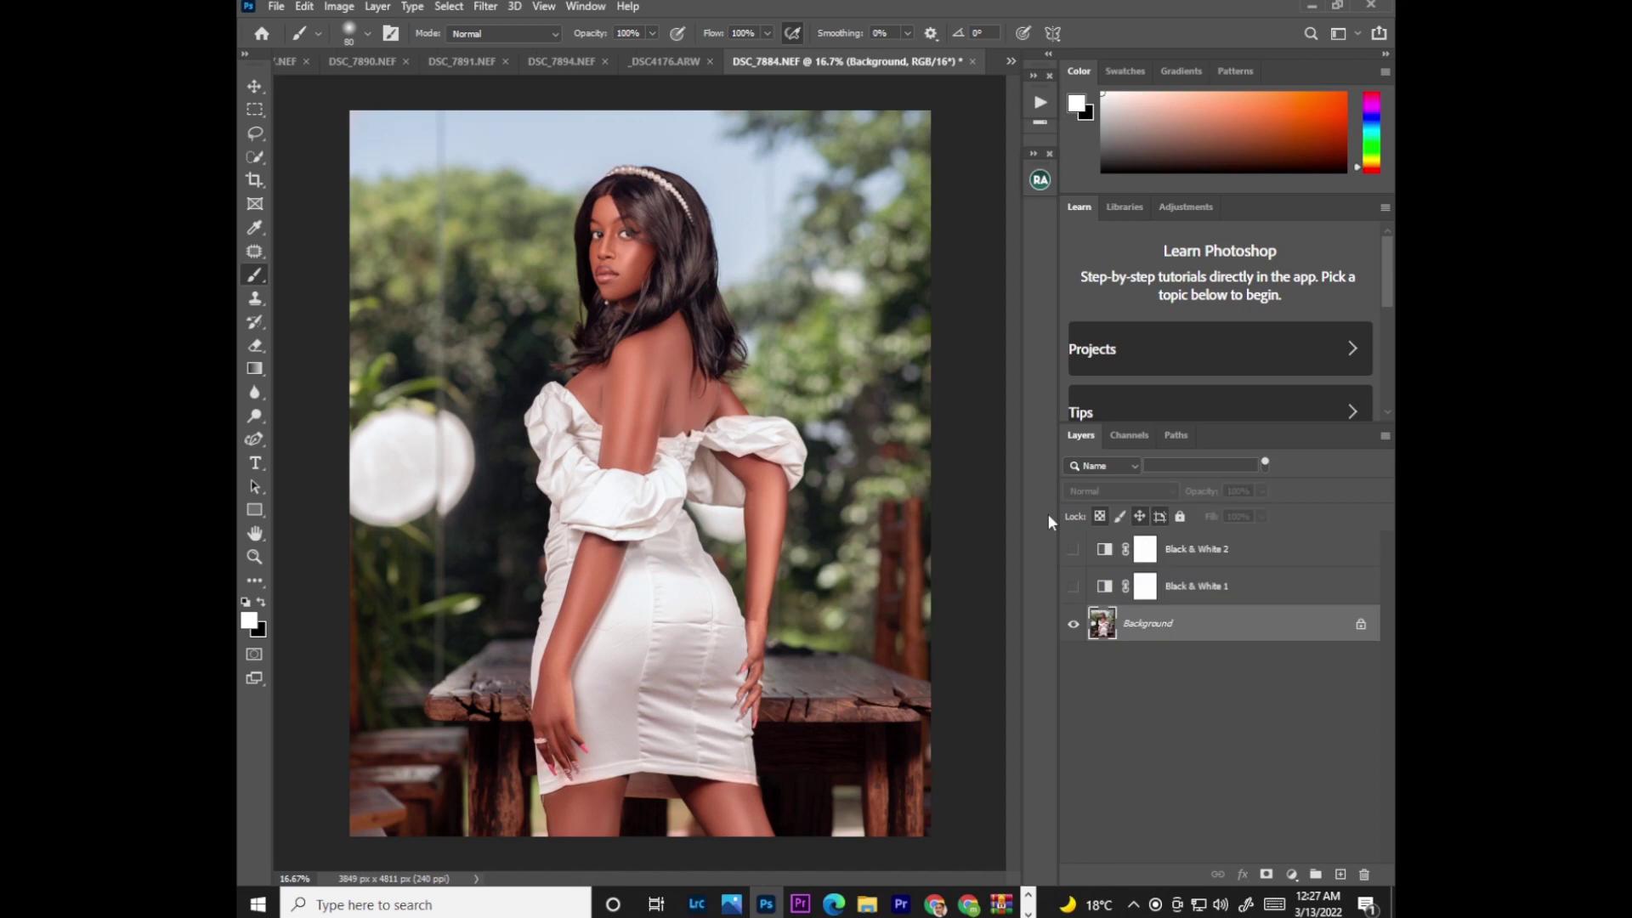
Step: On the merged layer kept after undoing the flattening, remove the round white lamp with a Patch Tool selection and a Content-Aware fill
key("ctrl+z")
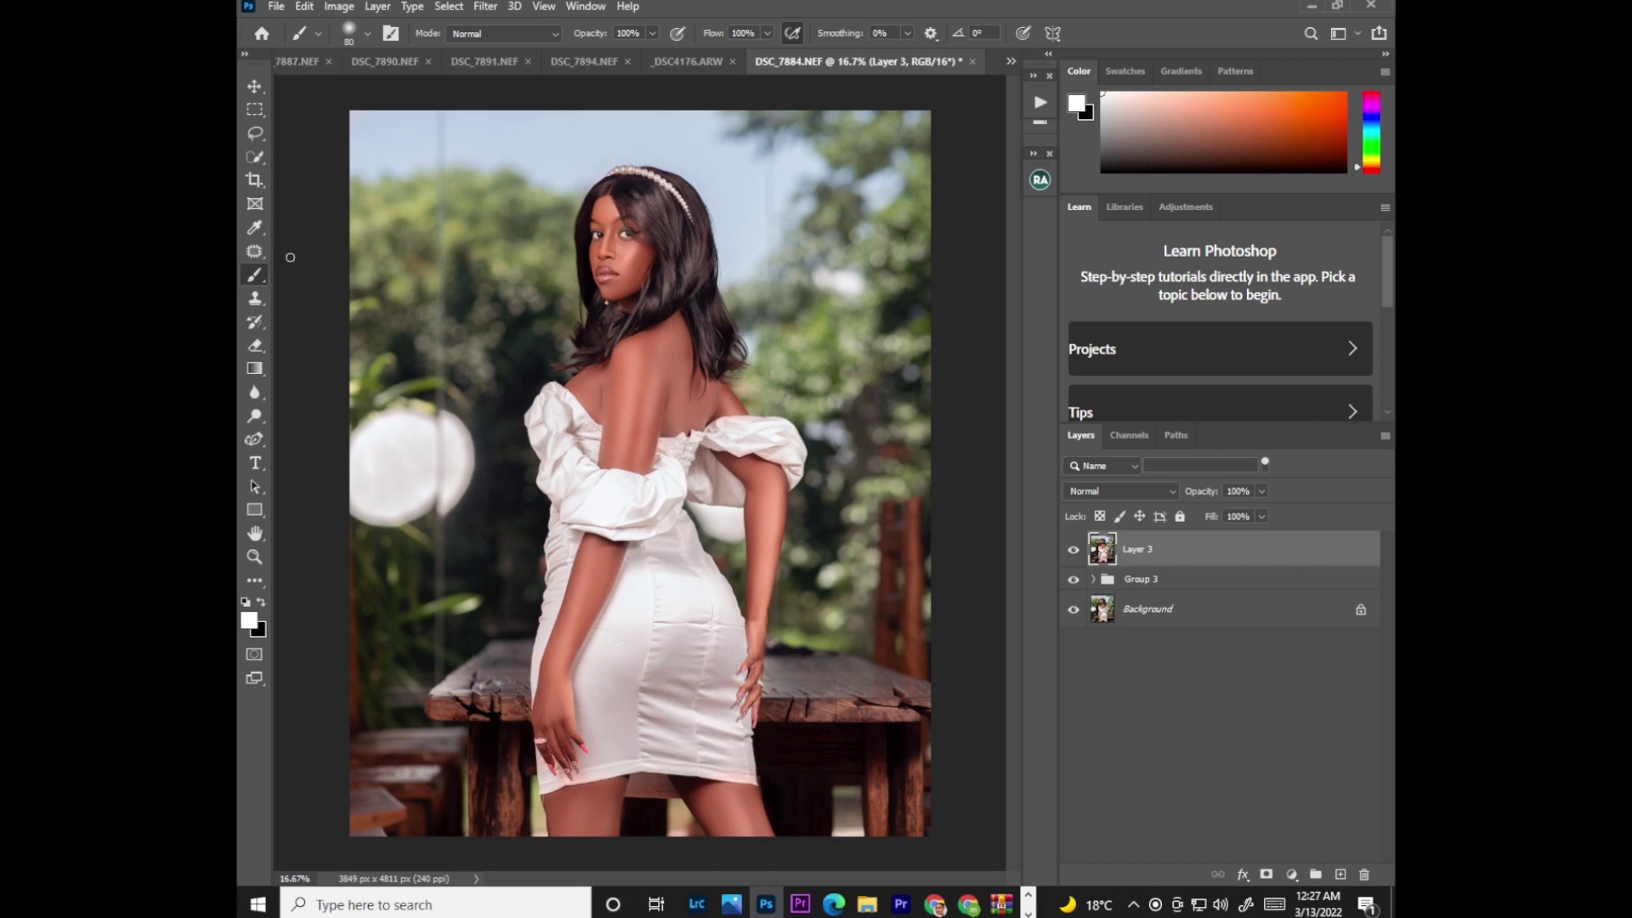
right_click(255, 251)
left_click(323, 286)
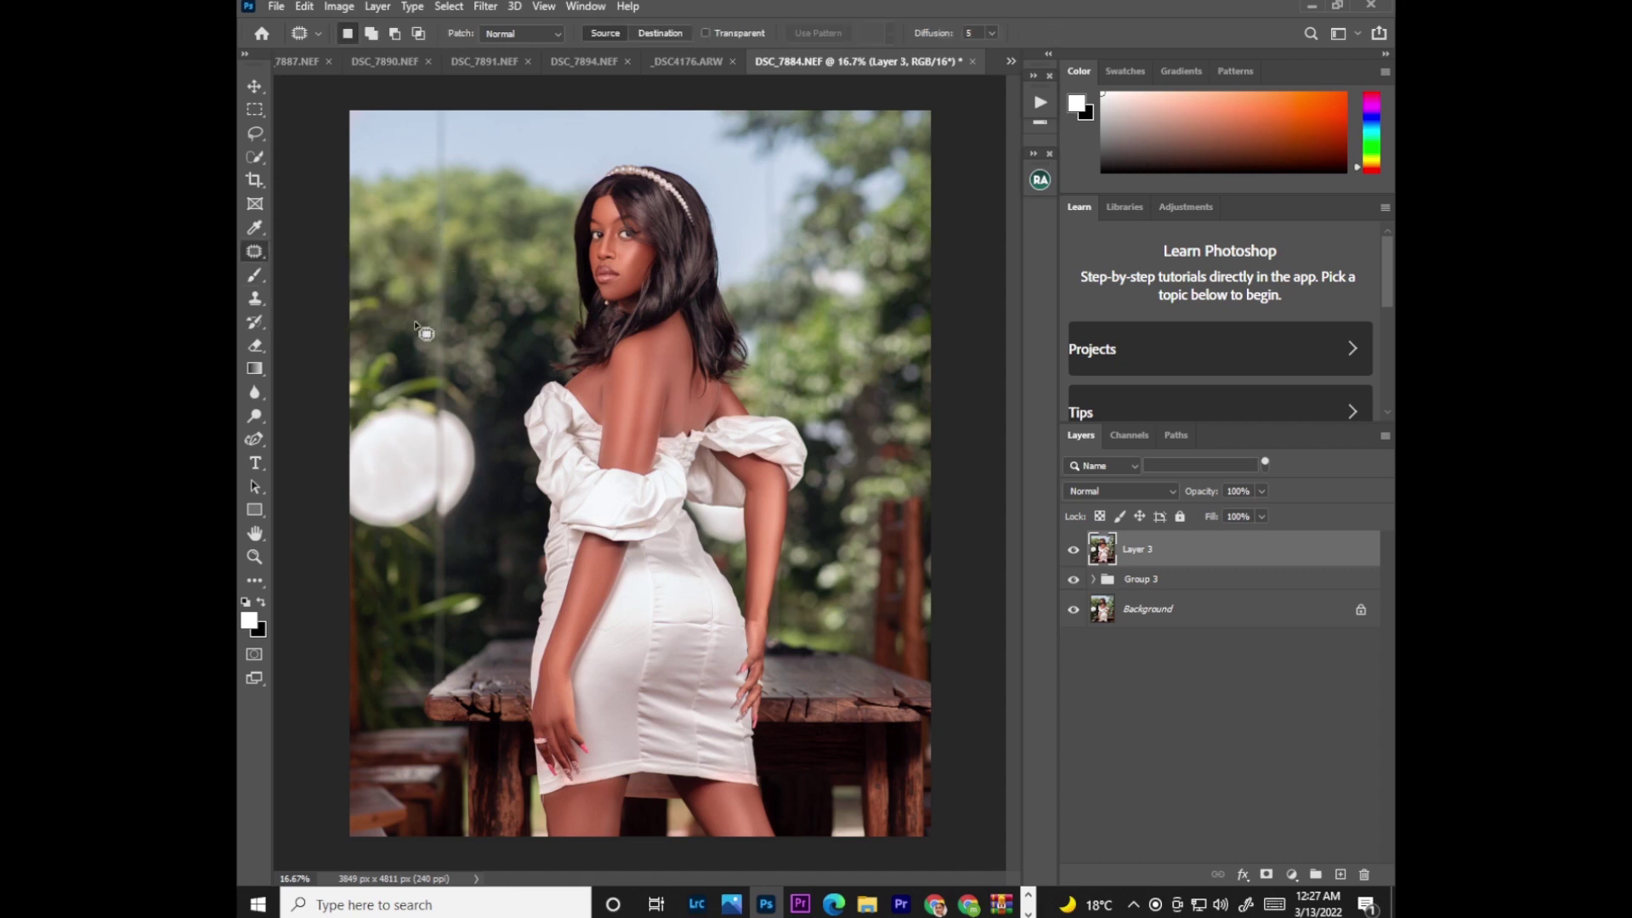
mouse_move(367, 402)
left_mouse_down()
mouse_move(396, 379)
mouse_move(431, 388)
mouse_move(486, 441)
mouse_move(483, 482)
mouse_move(426, 549)
mouse_move(382, 553)
mouse_move(352, 532)
mouse_move(336, 465)
mouse_move(363, 409)
left_mouse_up()
left_click(303, 7)
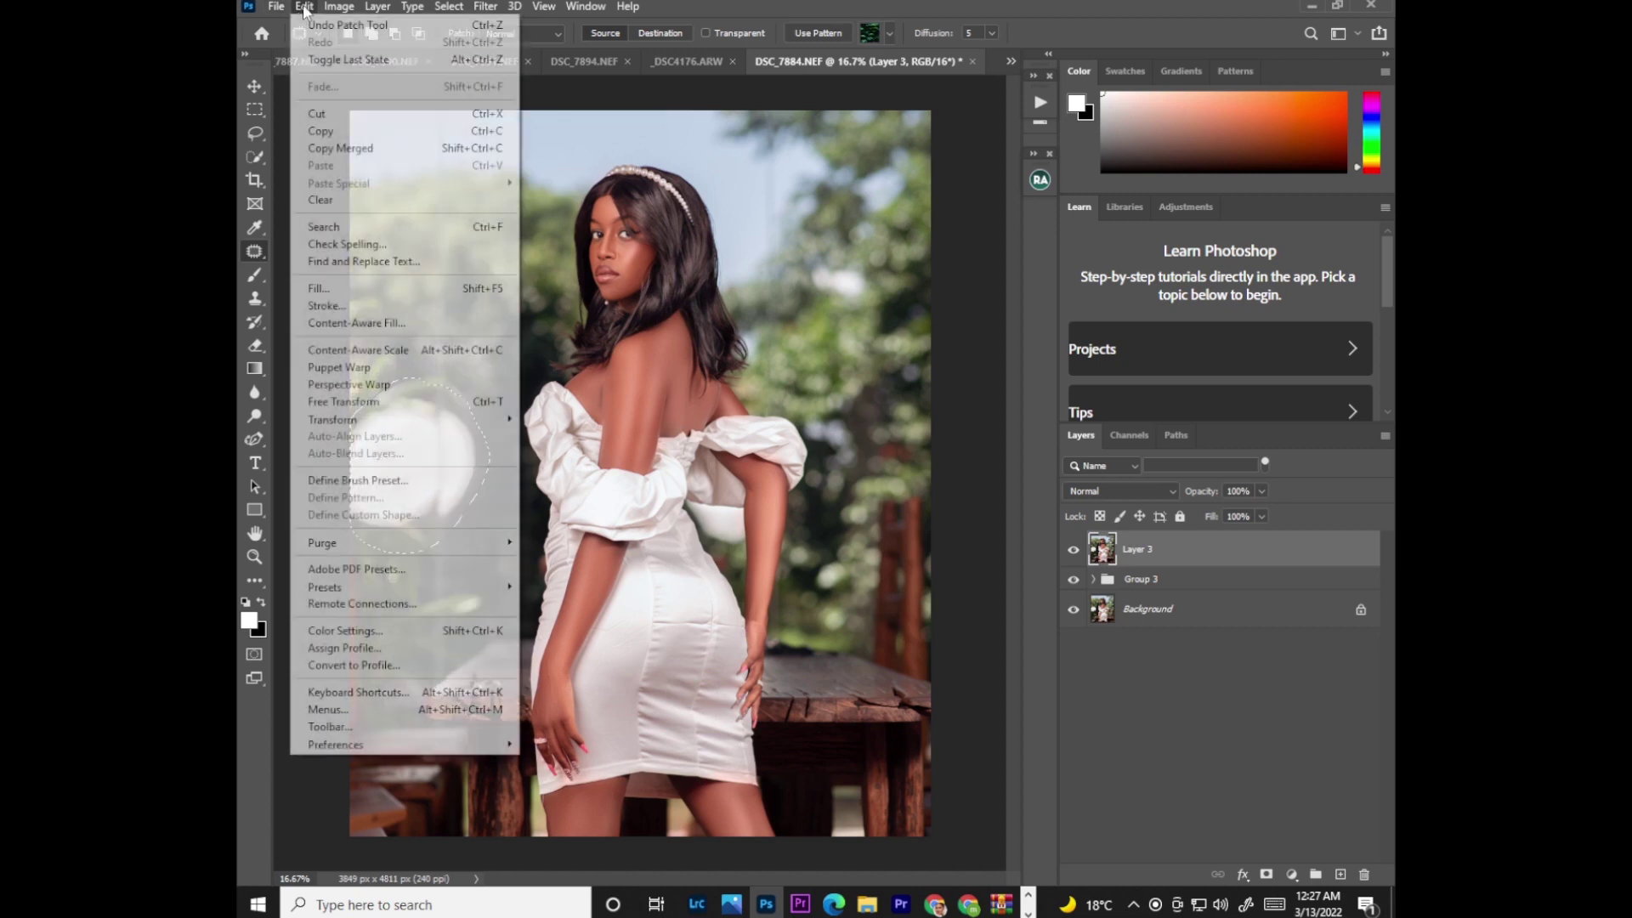
left_click(315, 288)
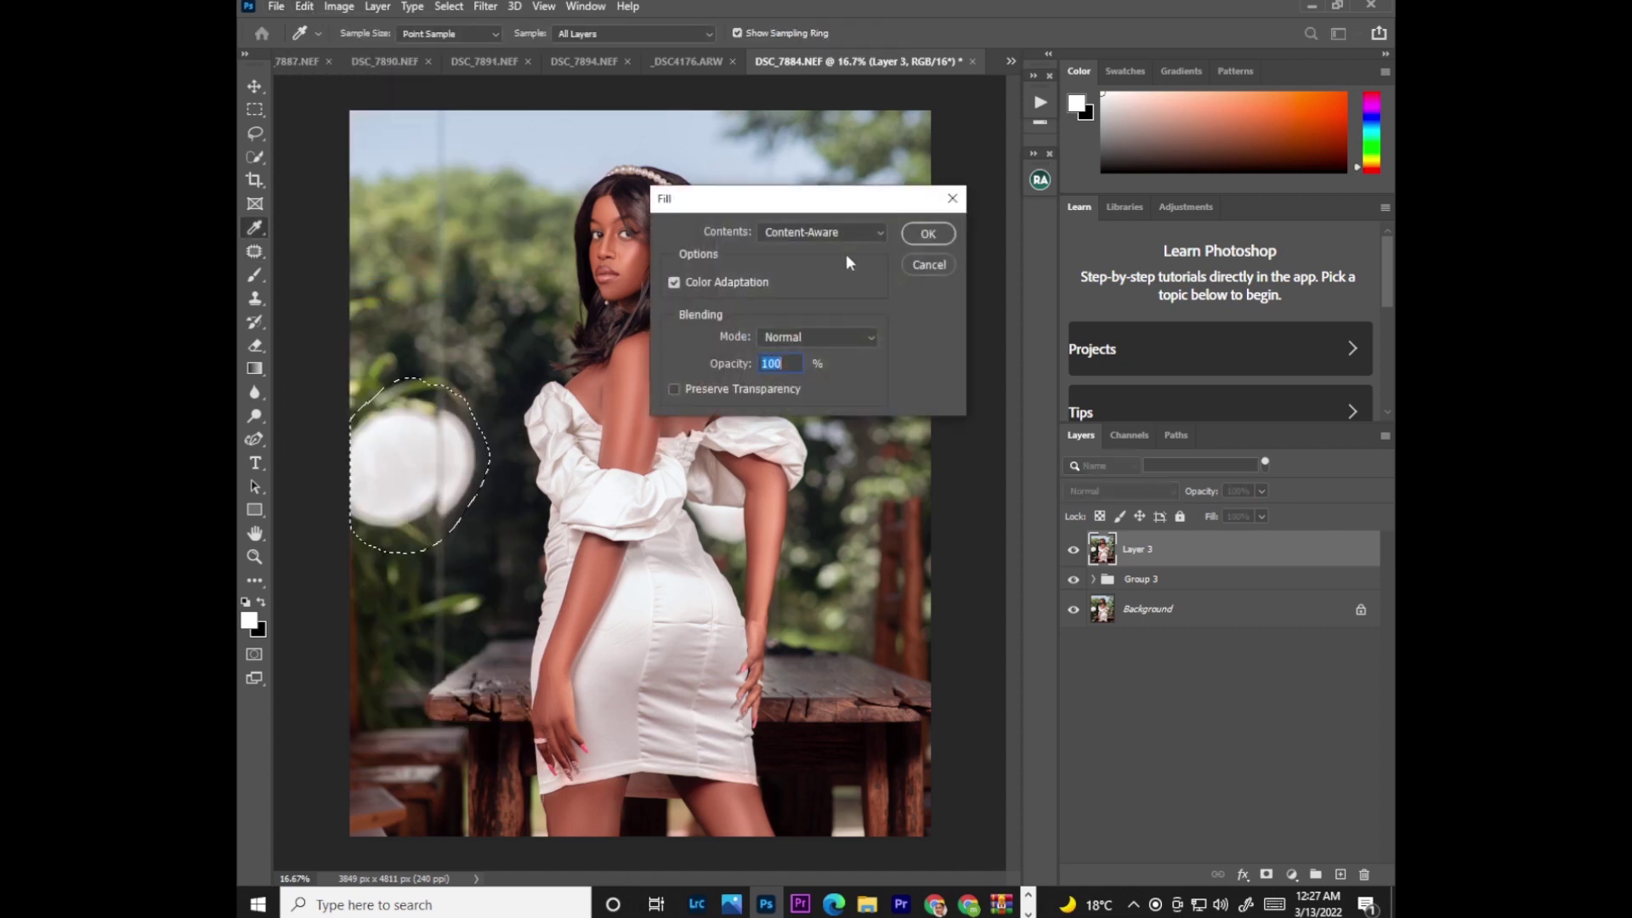
left_click(928, 234)
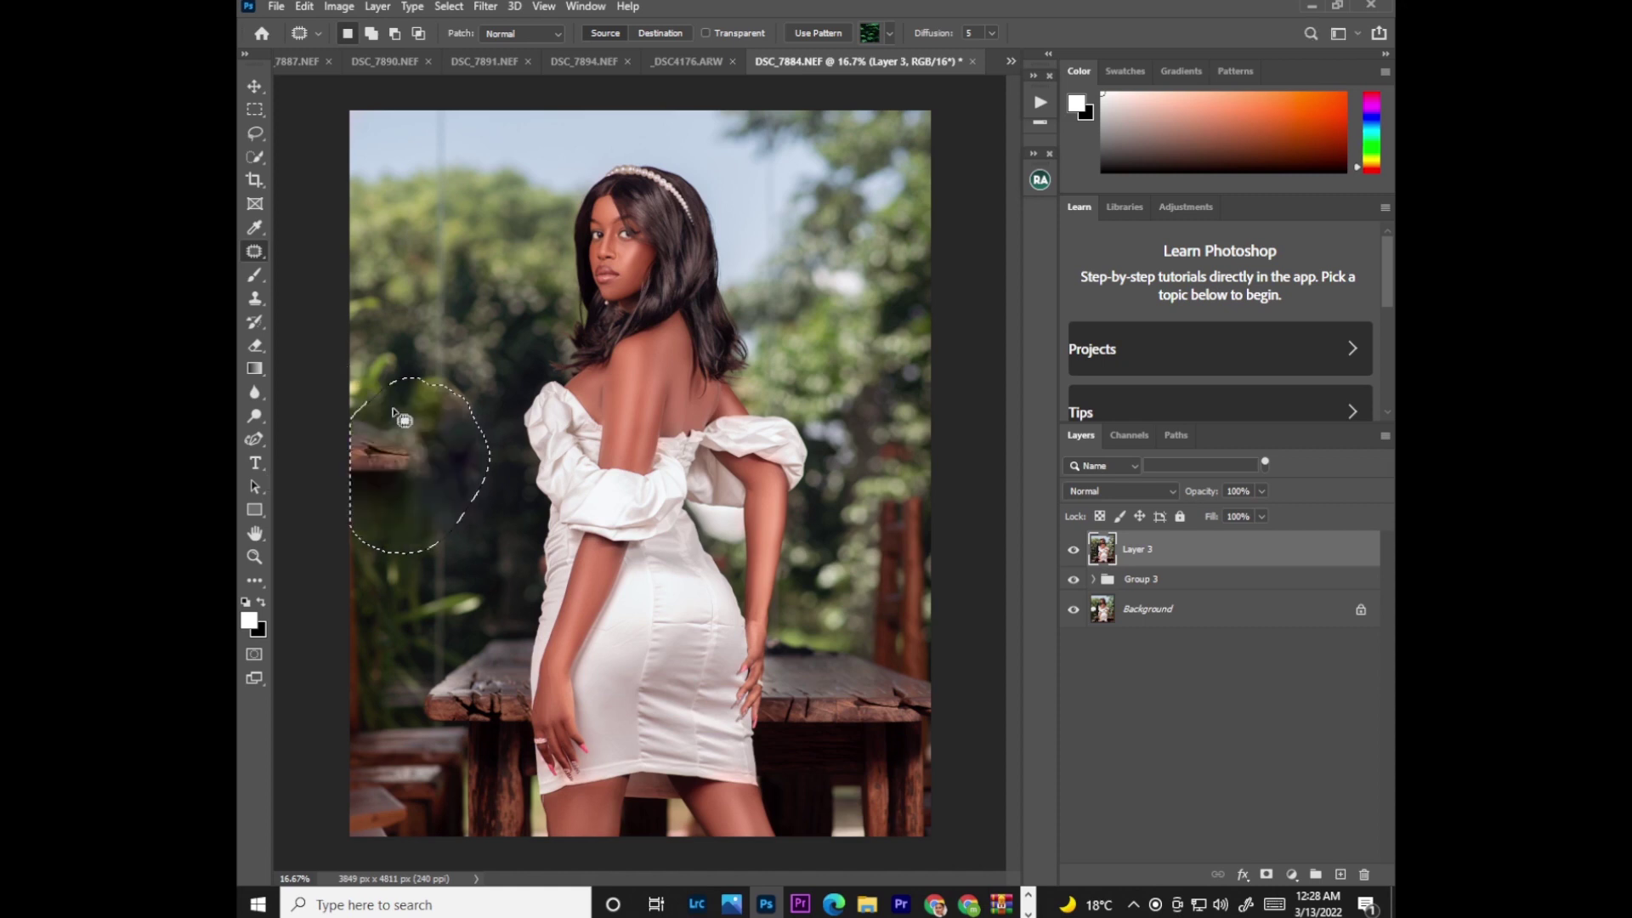
Step: Deselect the filled area and remove the stray wood fragment left at the photo's edge with a new Patch Tool selection
key("ctrl+d")
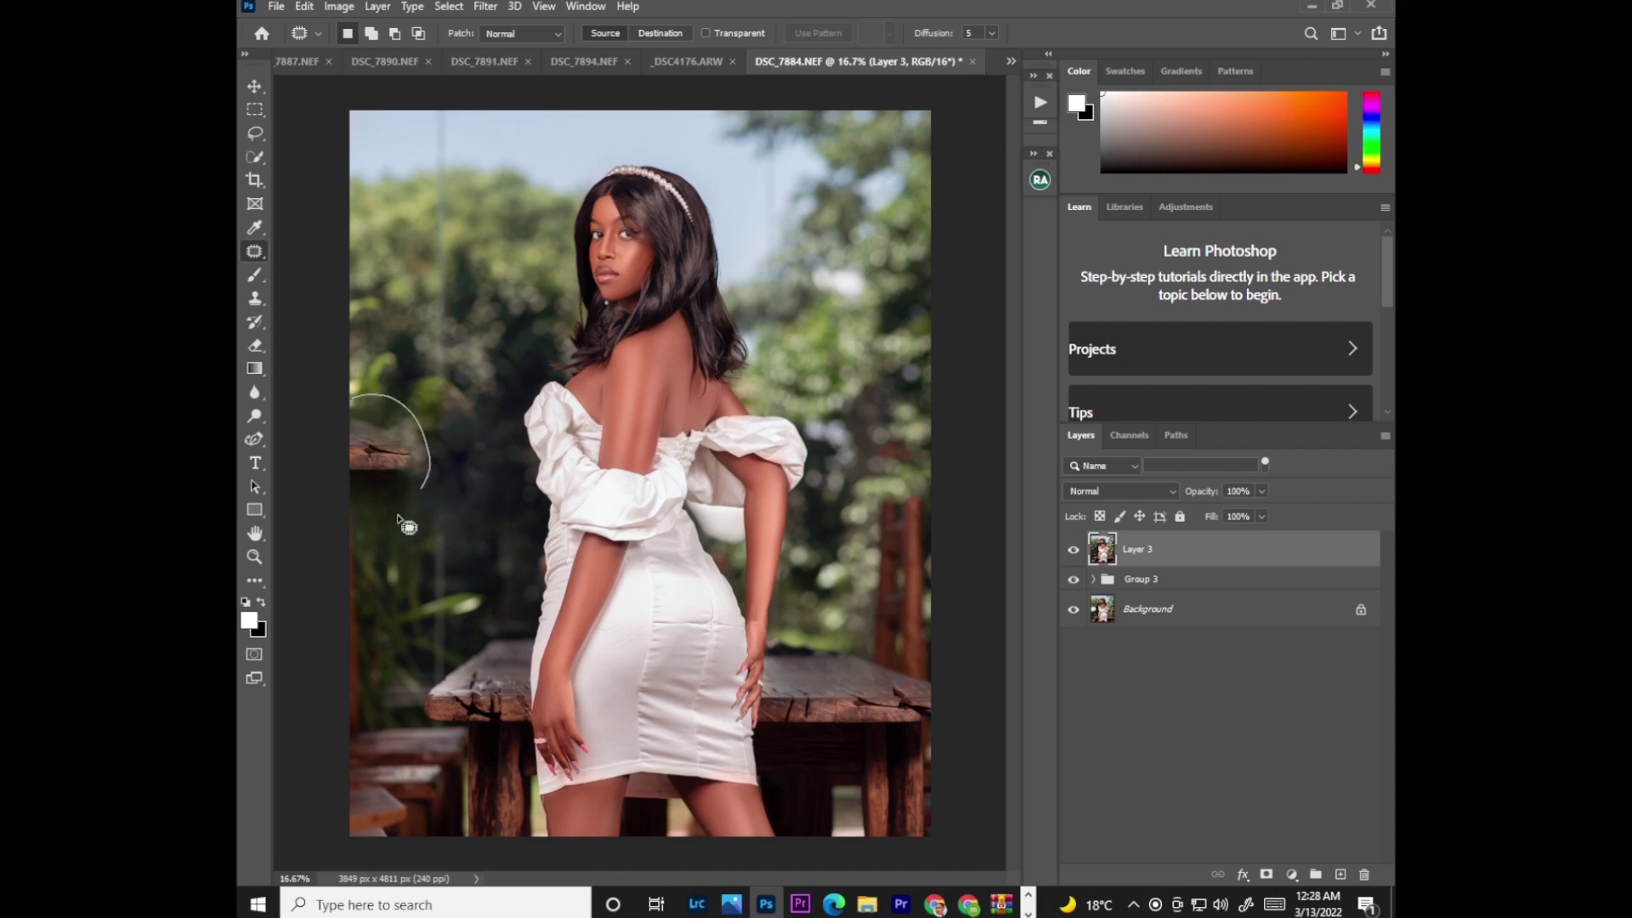
key("Delete")
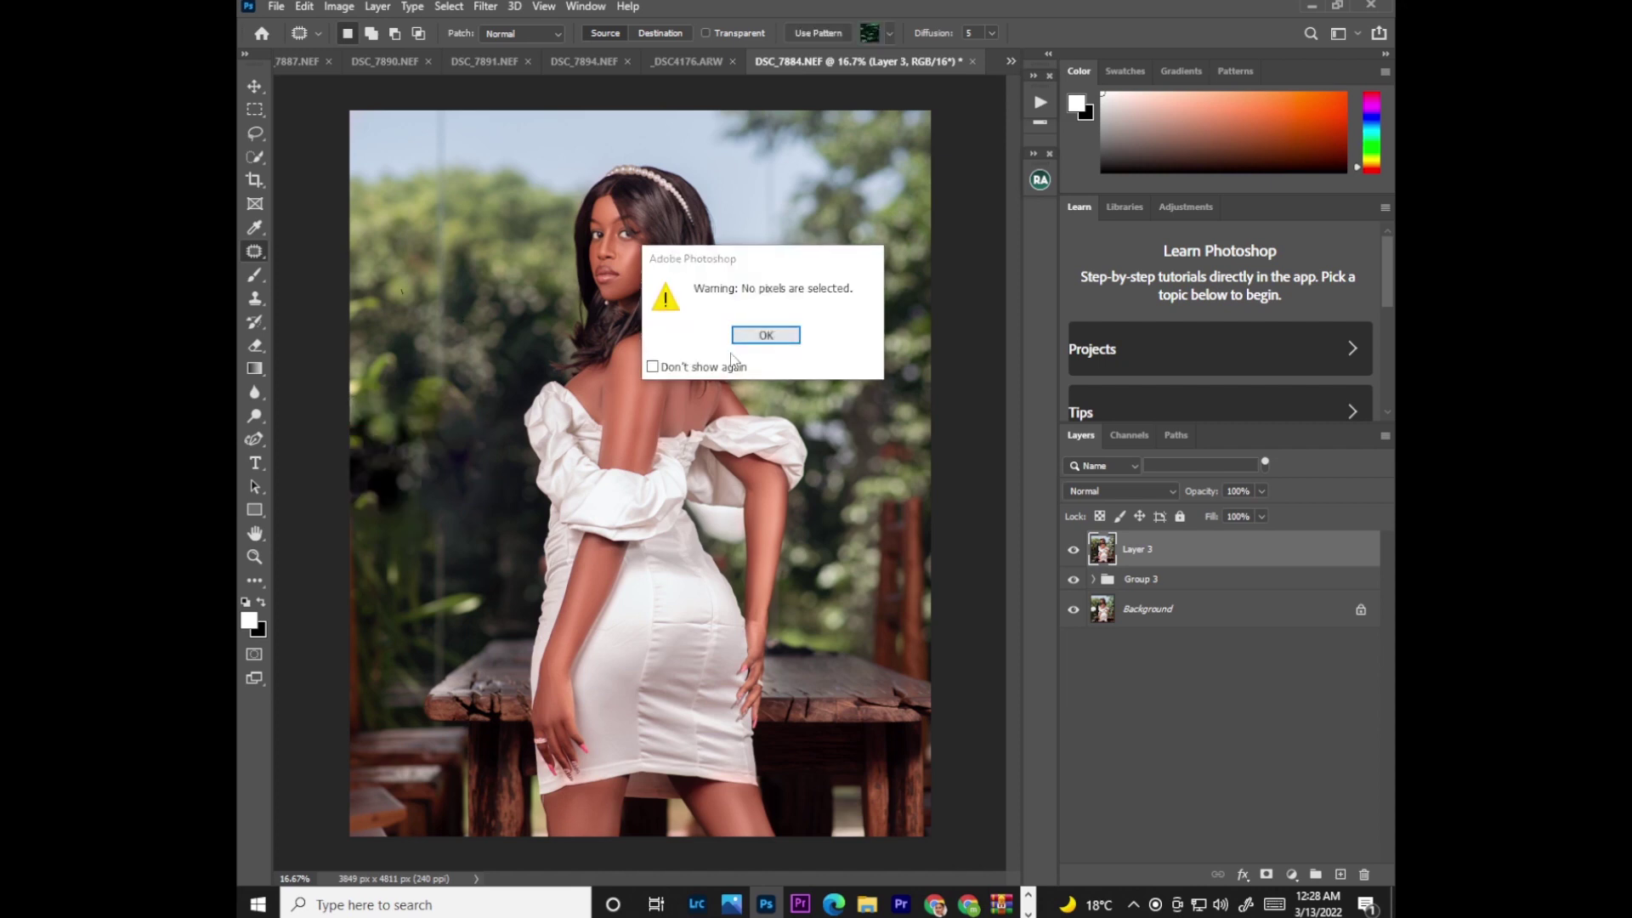
left_click(765, 335)
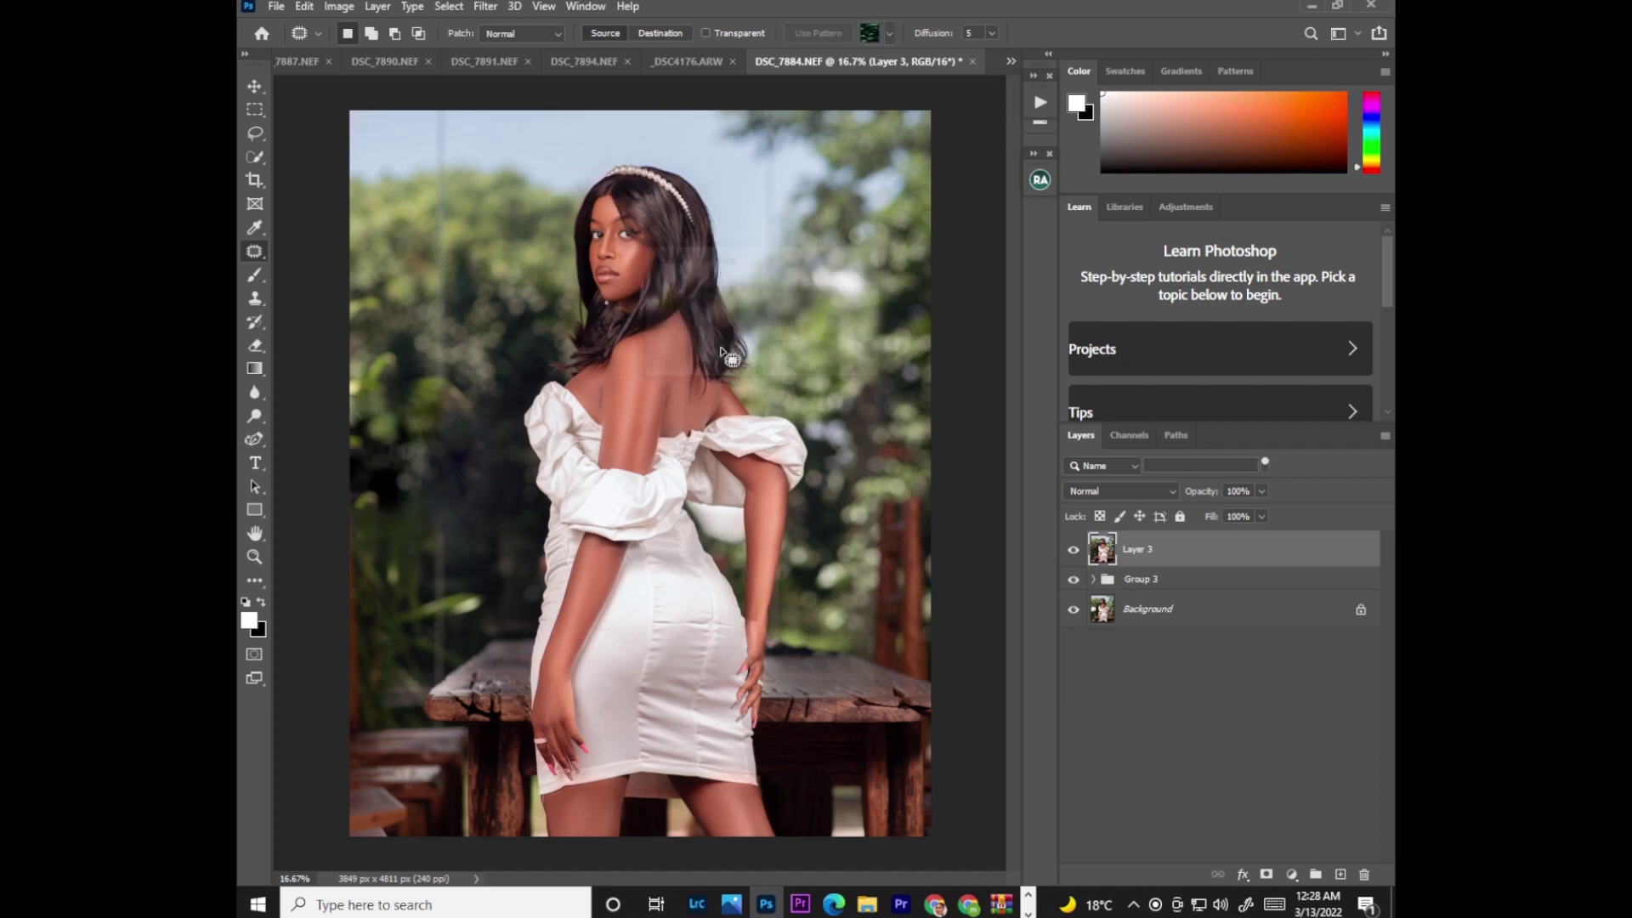
Step: Select the woman automatically with Select Subject
left_click(450, 7)
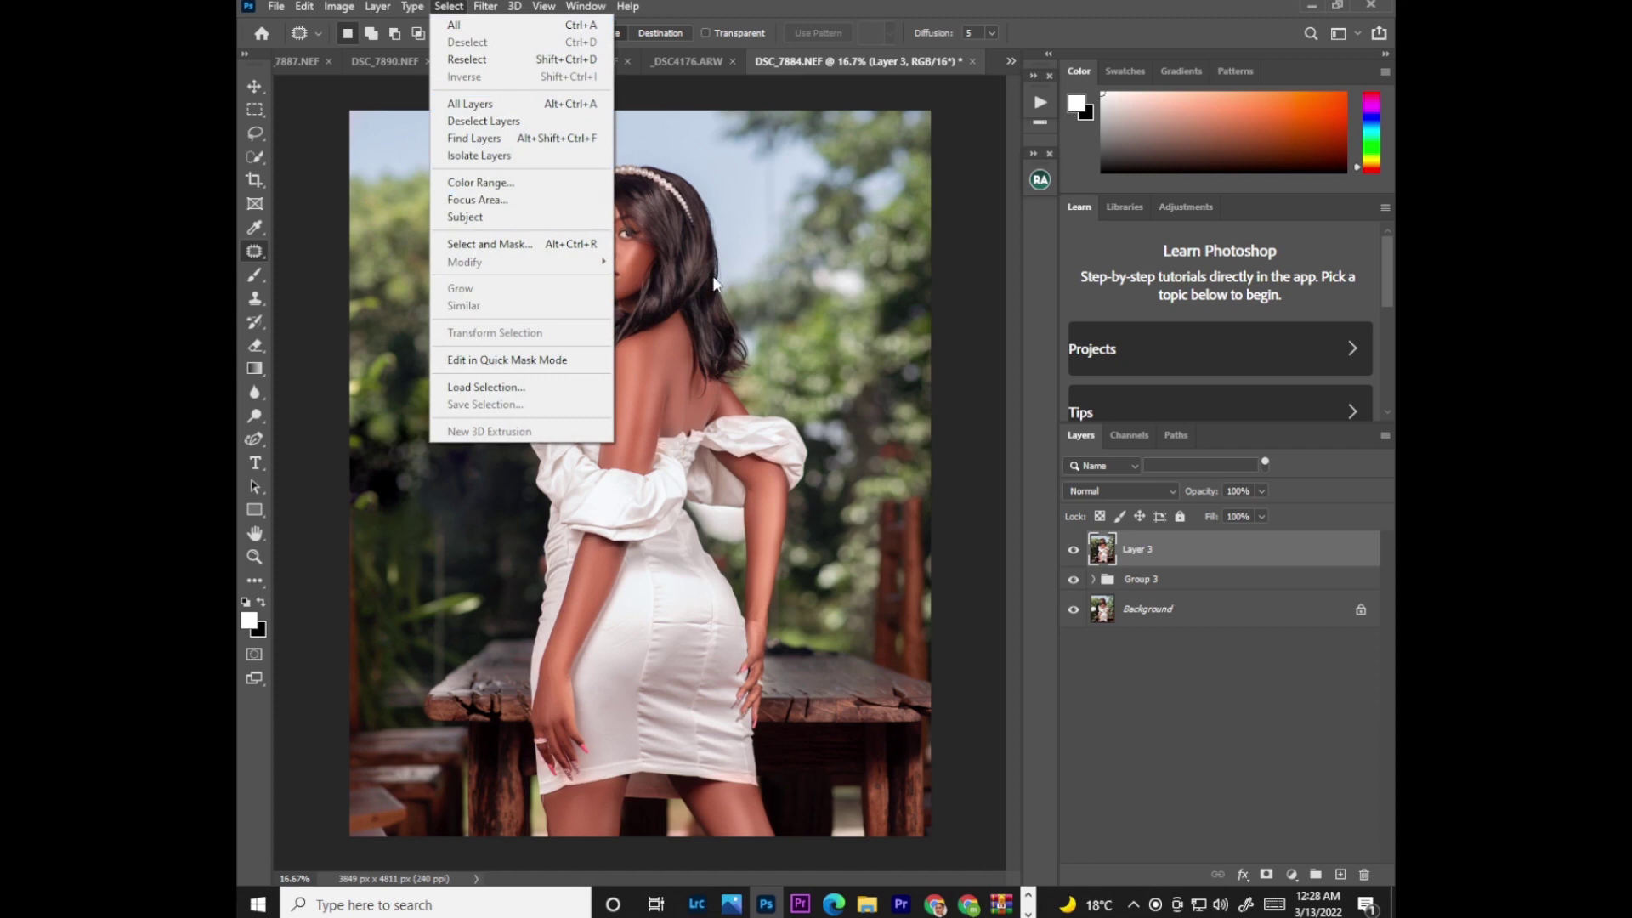
left_click(832, 286)
left_click(449, 7)
left_click(472, 212)
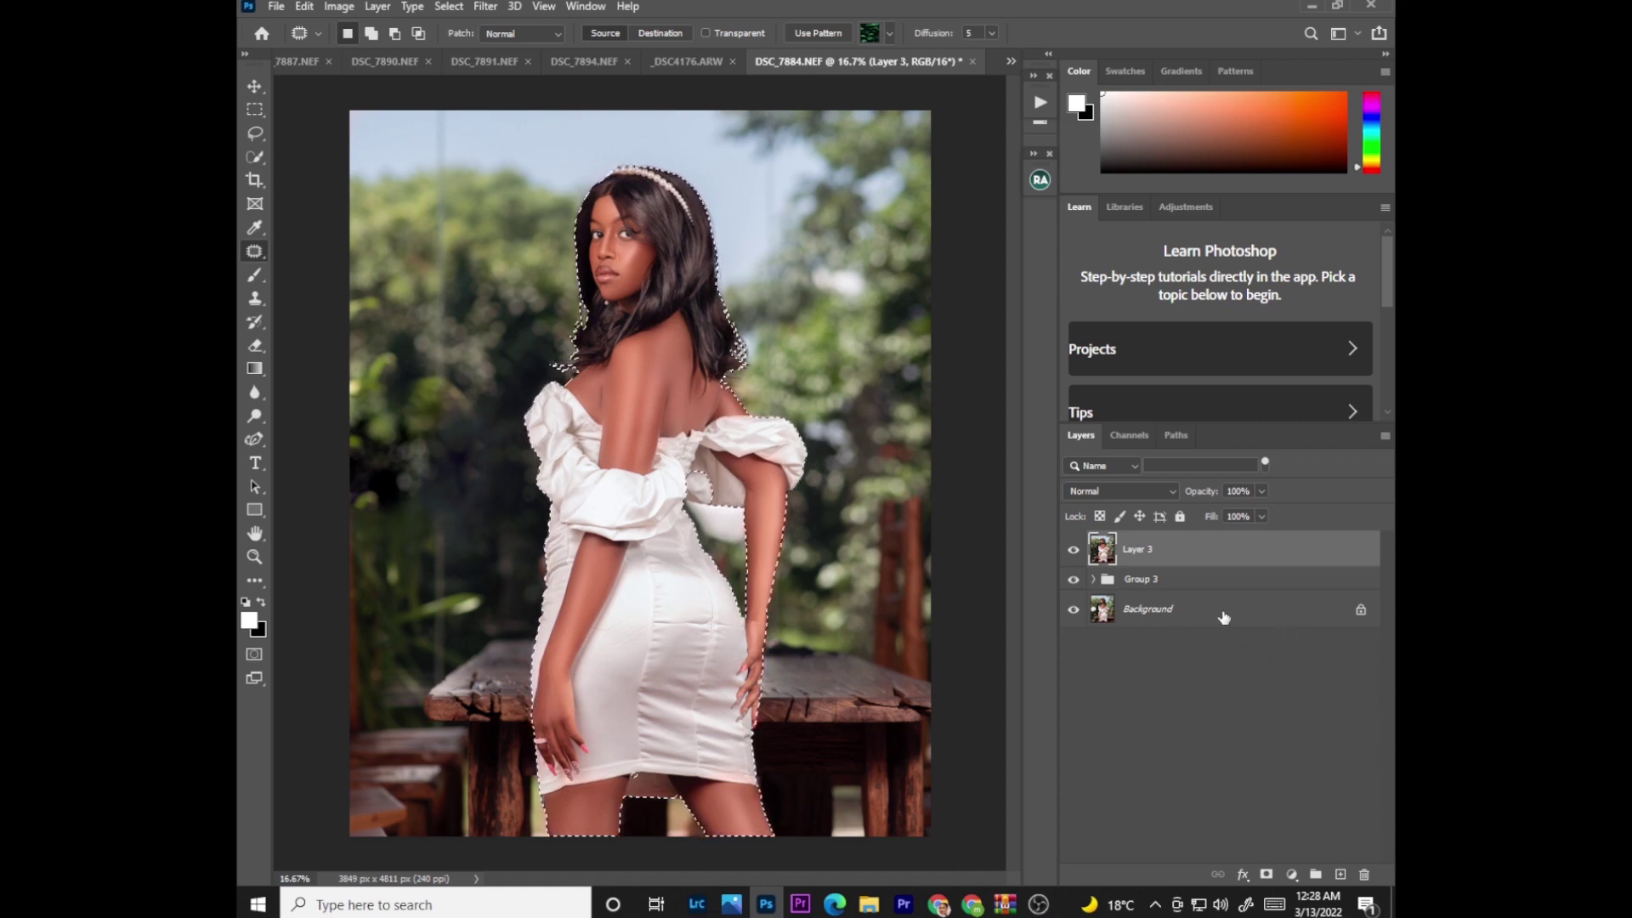
Step: Add a Selective Color adjustment layer masked by the selection, display its mask alone, and invert it to target the background
left_click(1291, 874)
left_click(1347, 863)
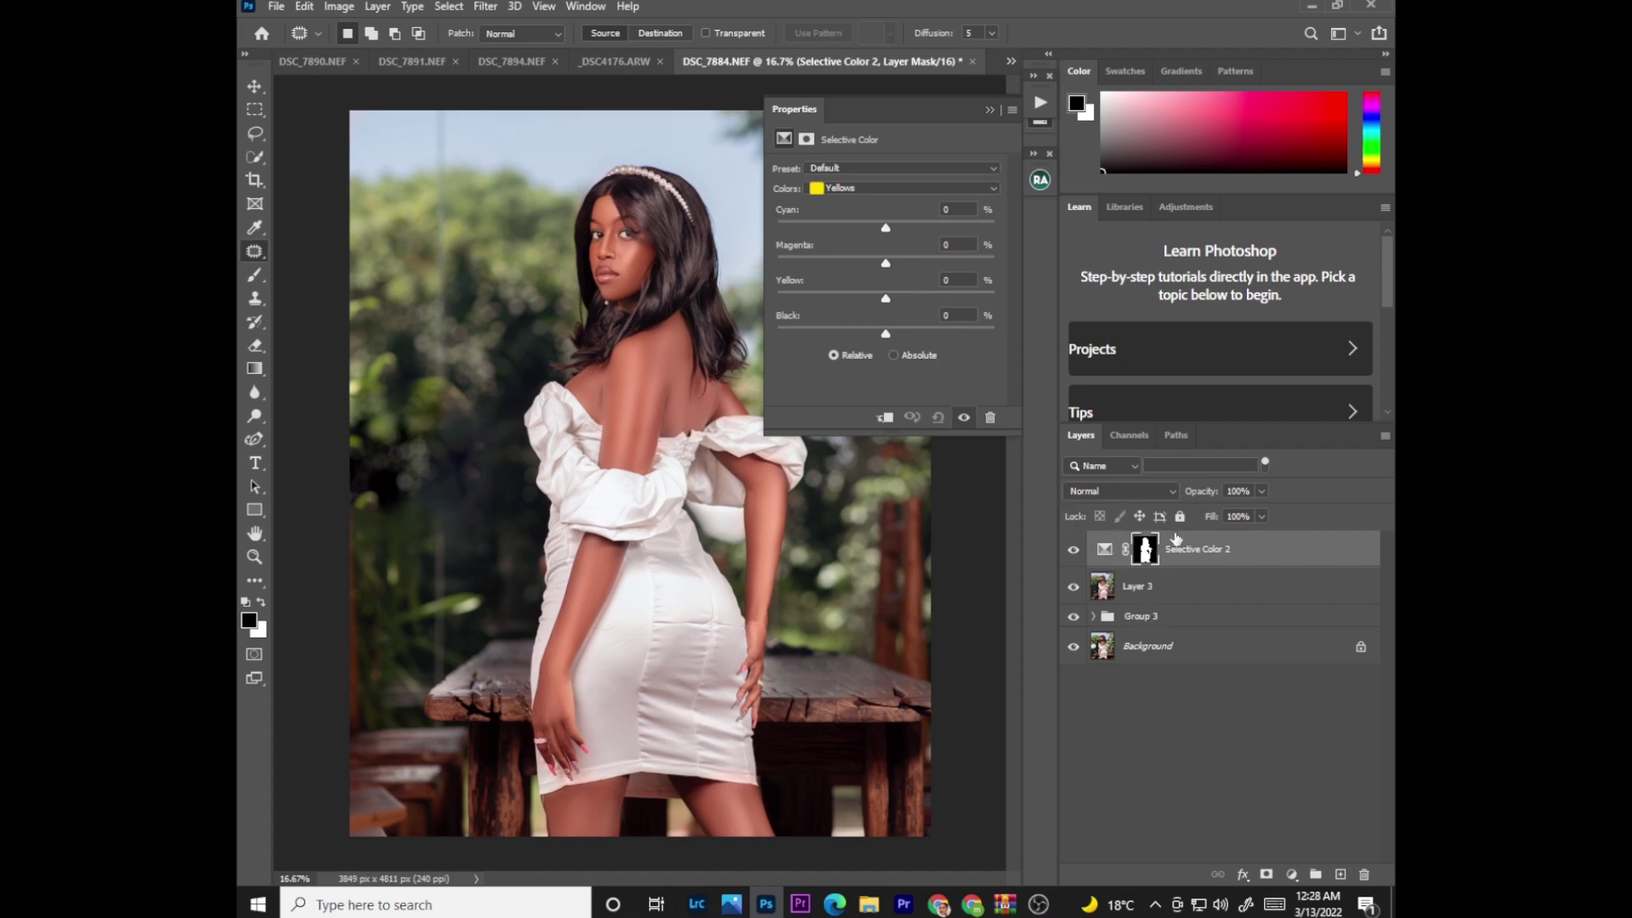
left_click(1145, 566, "alt")
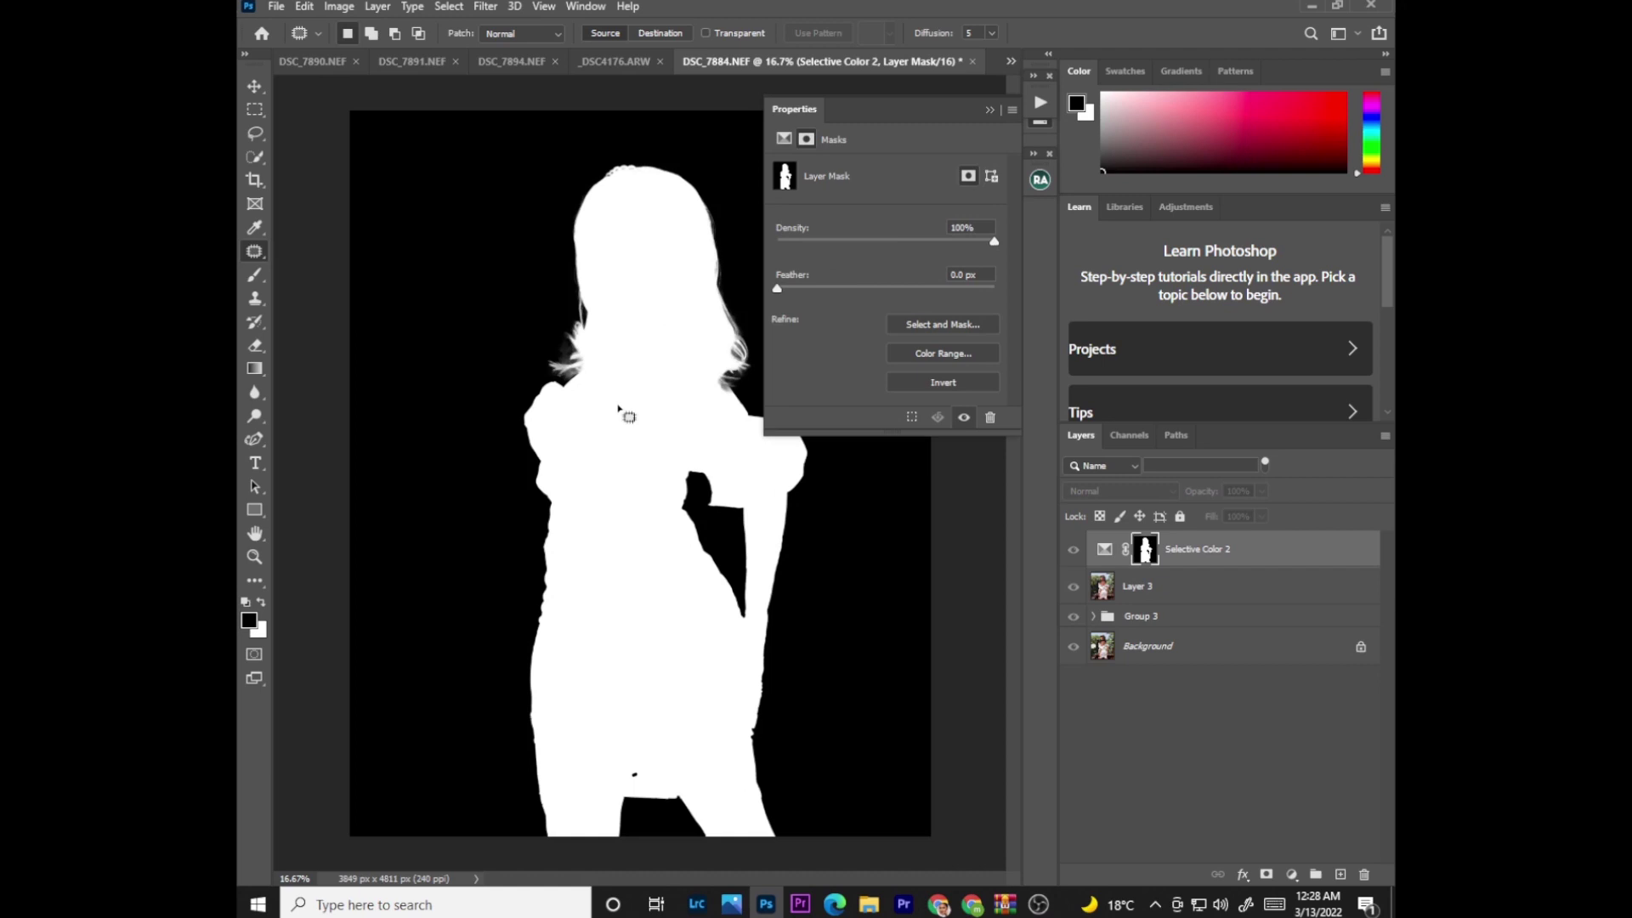
key("ctrl+i")
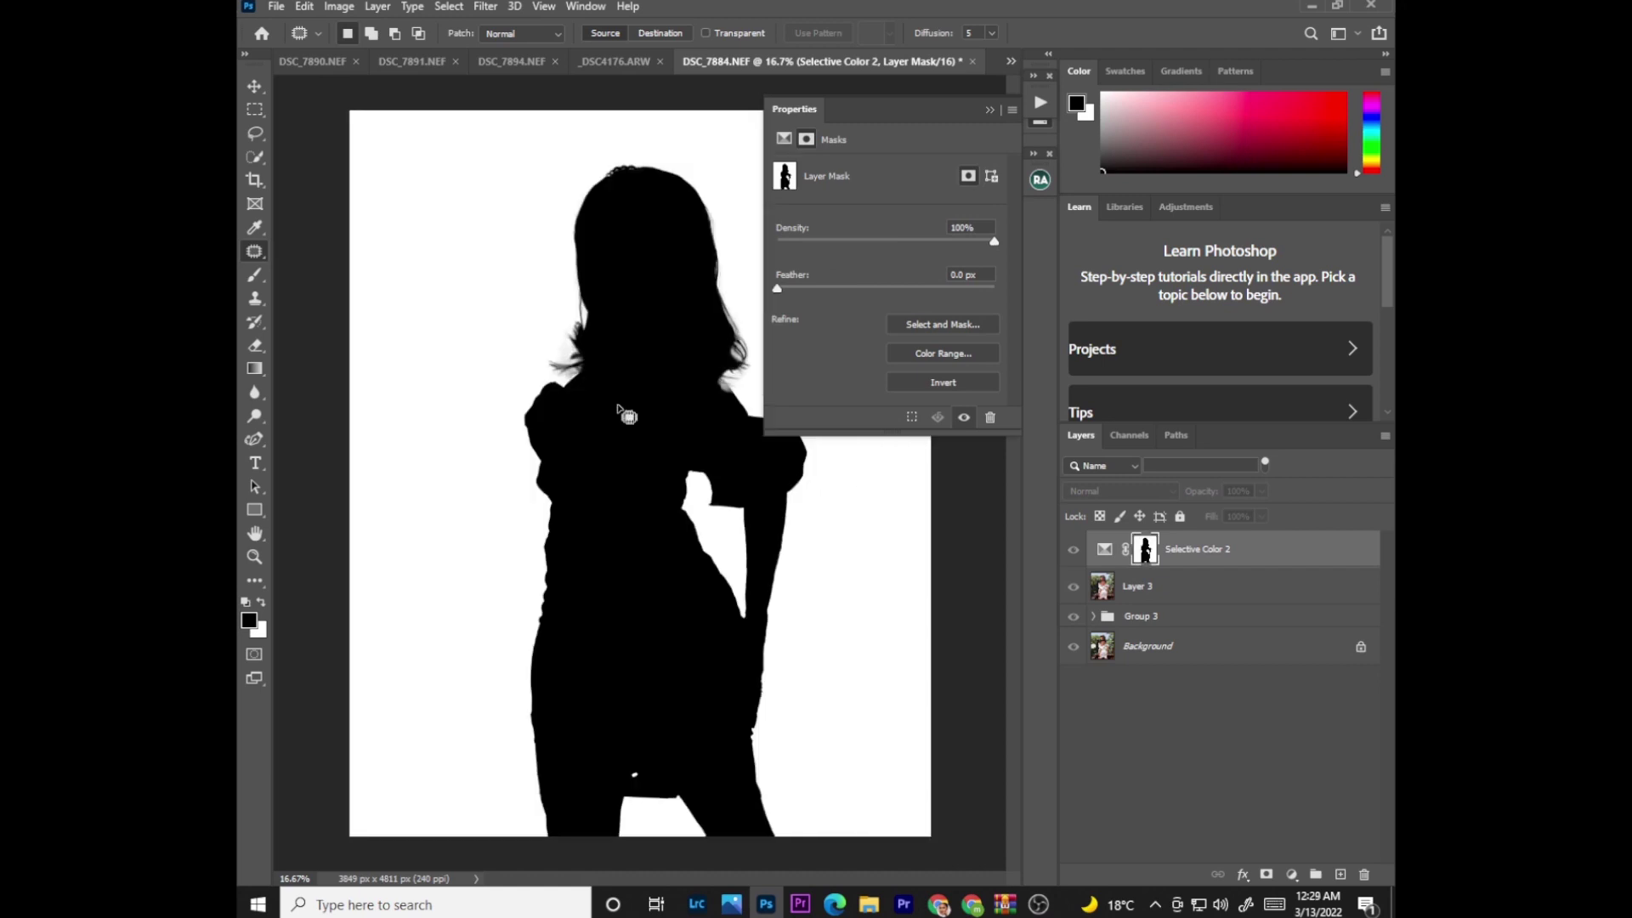
Step: Paint black with a 250 px Brush over the stray white spots in the mask's silhouette near the dress hem
right_click(261, 282)
left_click(315, 272)
key("bracketright")
key("bracketright")
key("bracketright")
key("bracketright")
key("bracketright")
key("bracketright")
key("bracketright")
key("bracketright")
key("bracketright")
key("bracketright")
key("bracketright")
key("bracketright")
key("bracketright")
key("bracketright")
left_click_drag(627, 656, 640, 765)
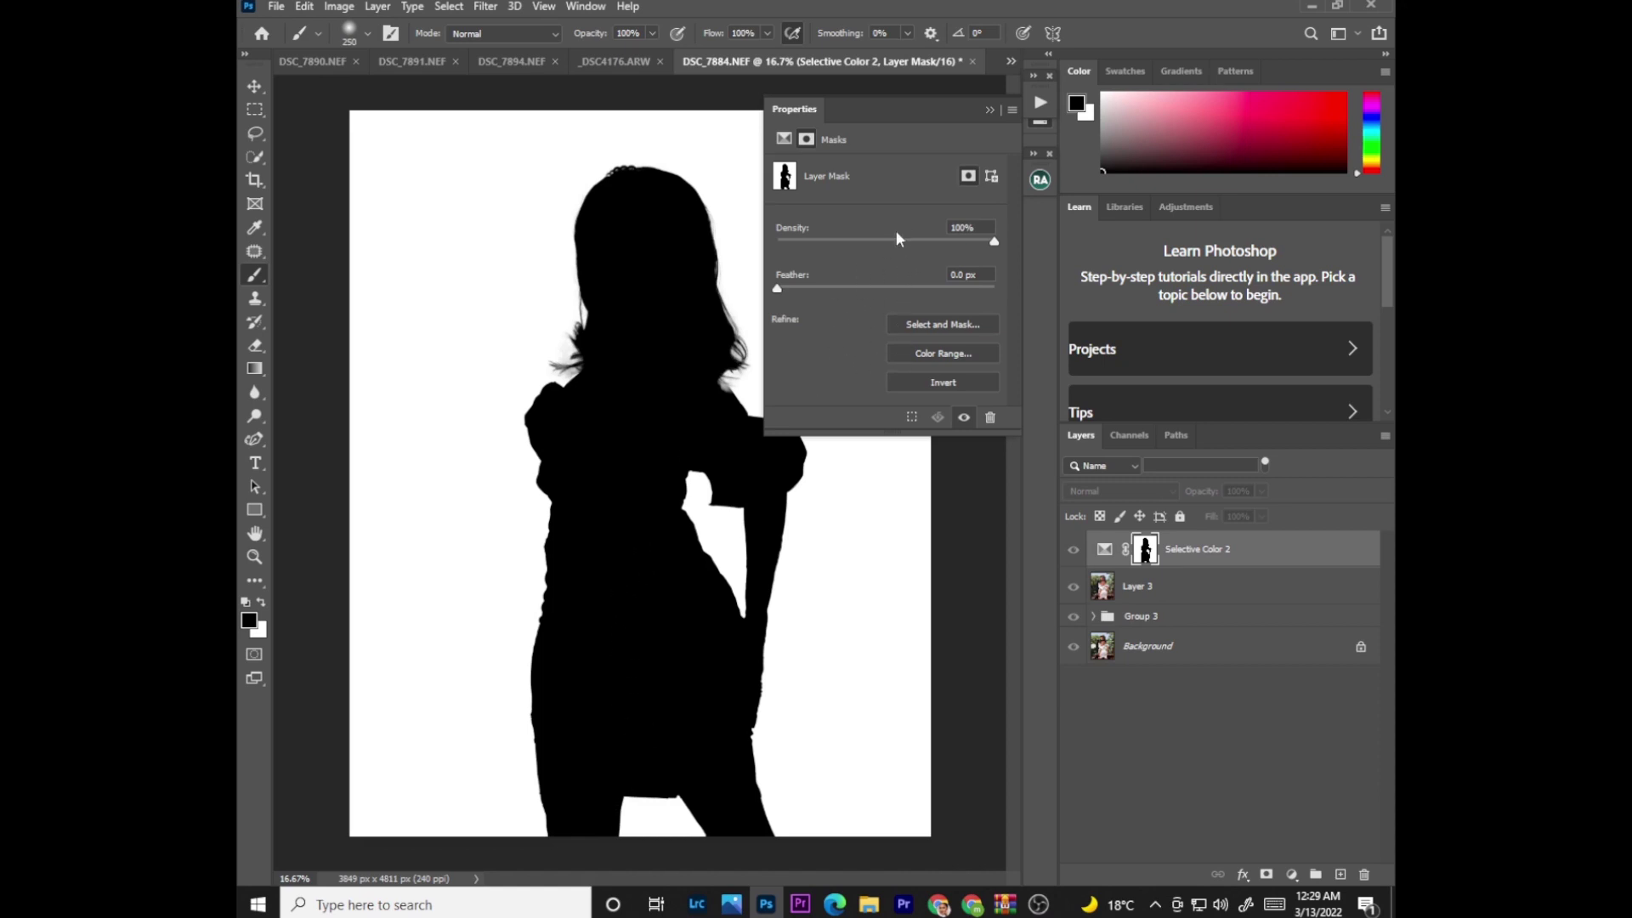
Step: Try a slight feather on the background mask and return from the mask-only view to the full image
left_click_drag(783, 294, 816, 297)
left_click(990, 109)
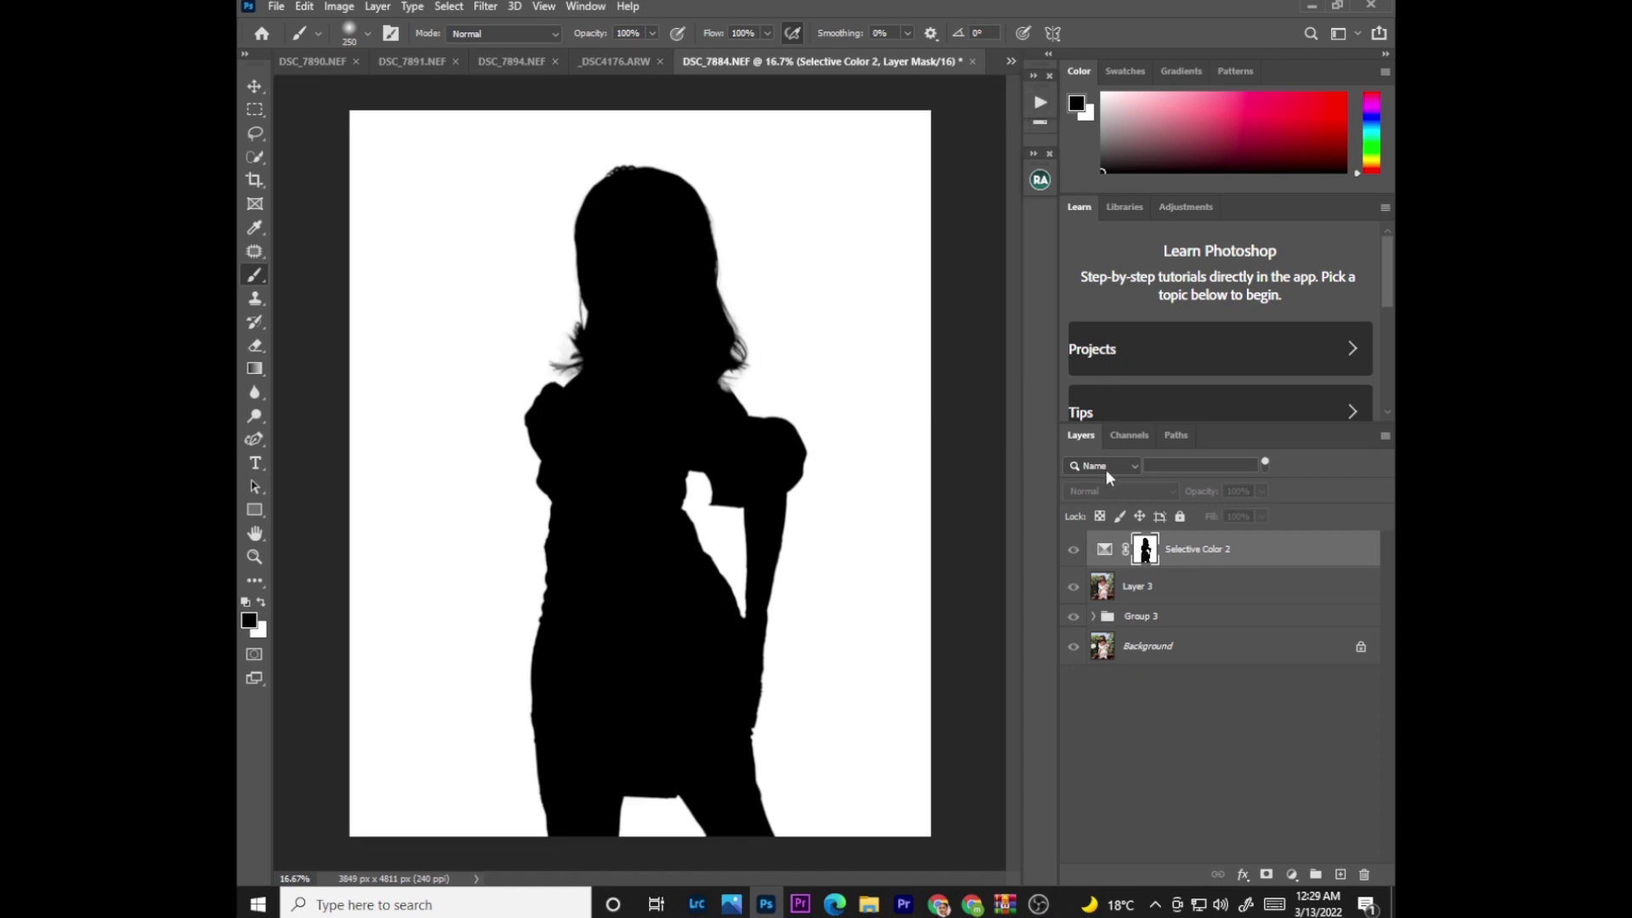
left_click(1146, 553, "alt")
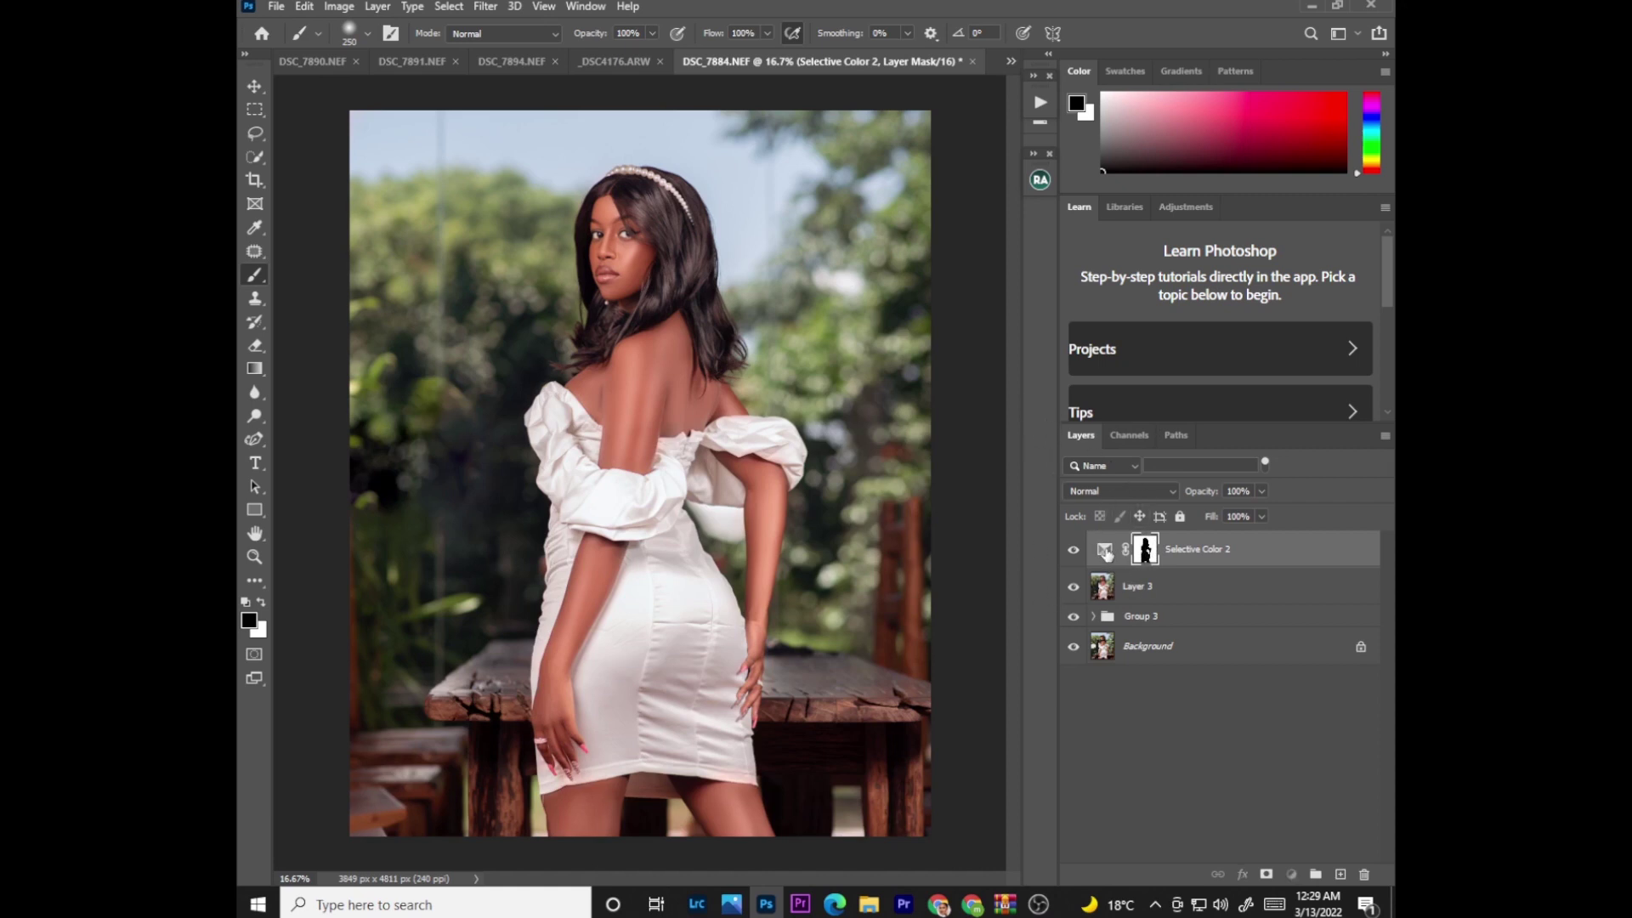
Step: In the Selective Color adjustment's Blacks, set magenta to -4, yellow to +5 and black to +2, and raise cyan slightly
double_click(1105, 550)
left_click(858, 187)
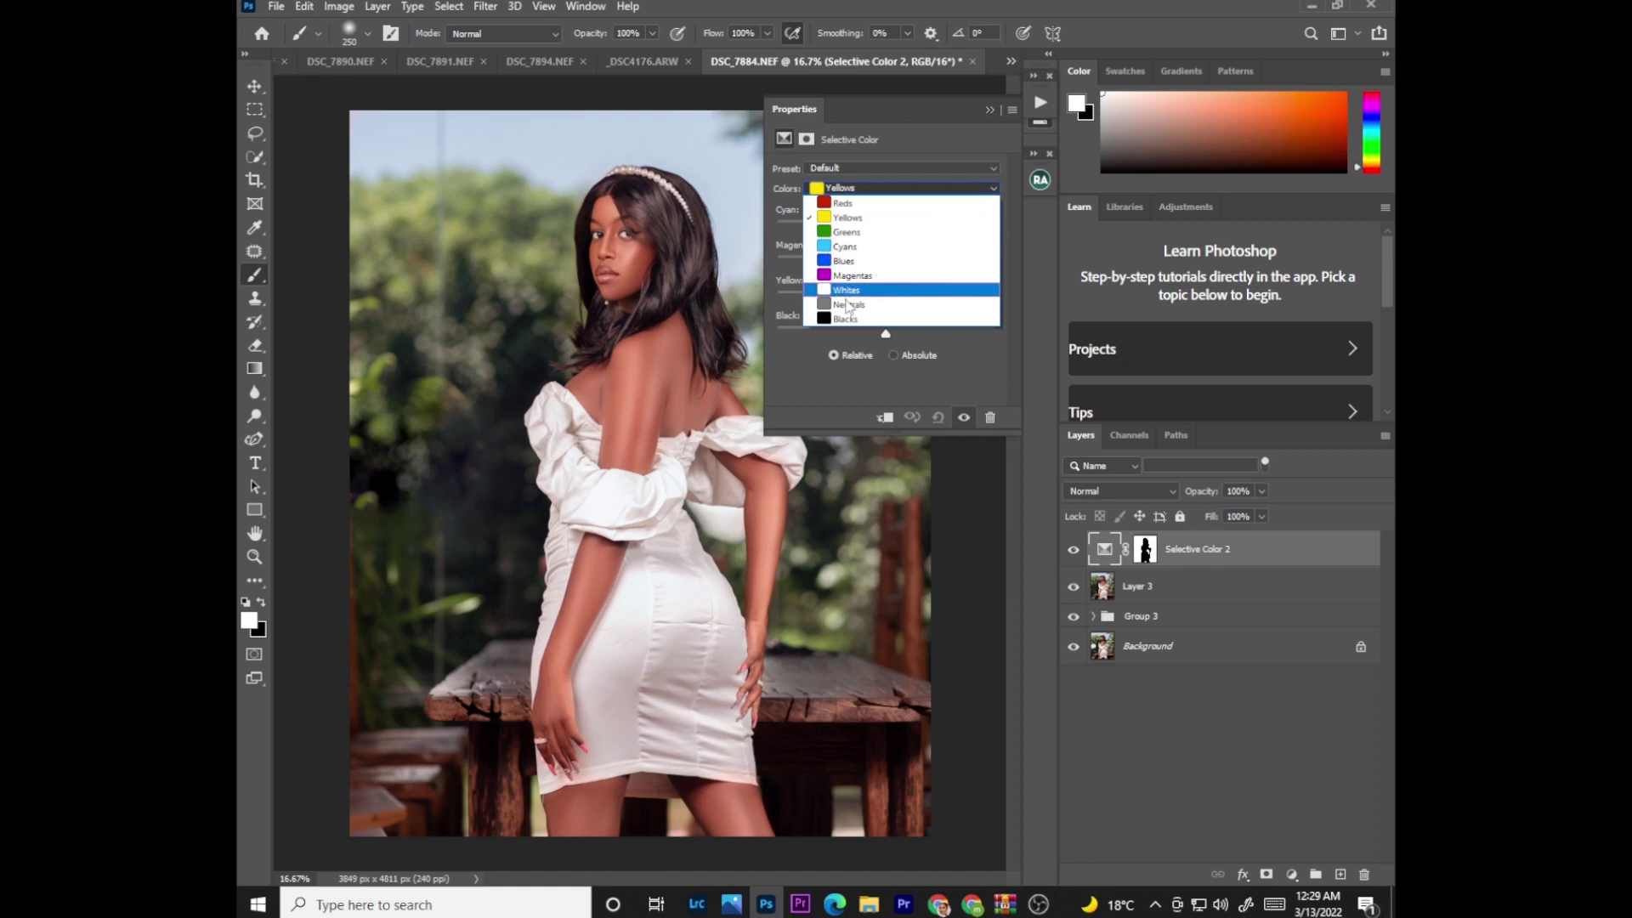
left_click(845, 318)
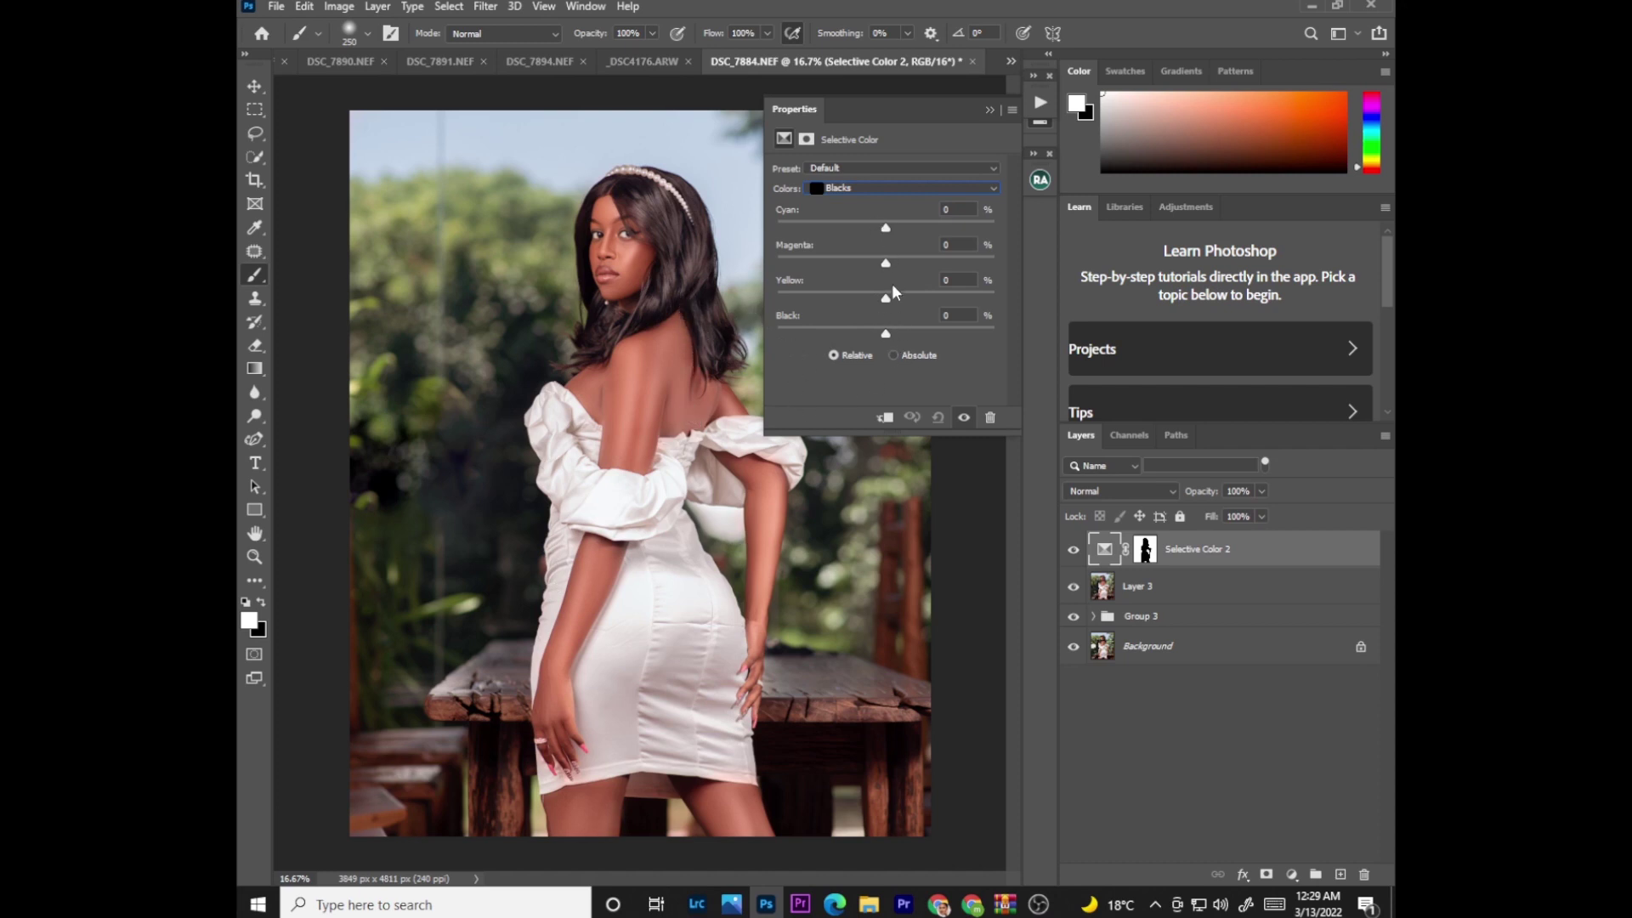
left_click_drag(884, 296, 876, 301)
left_click_drag(899, 291, 894, 300)
left_click_drag(884, 335, 889, 335)
mouse_move(885, 263)
left_mouse_down()
mouse_move(903, 261)
mouse_move(883, 265)
left_mouse_up()
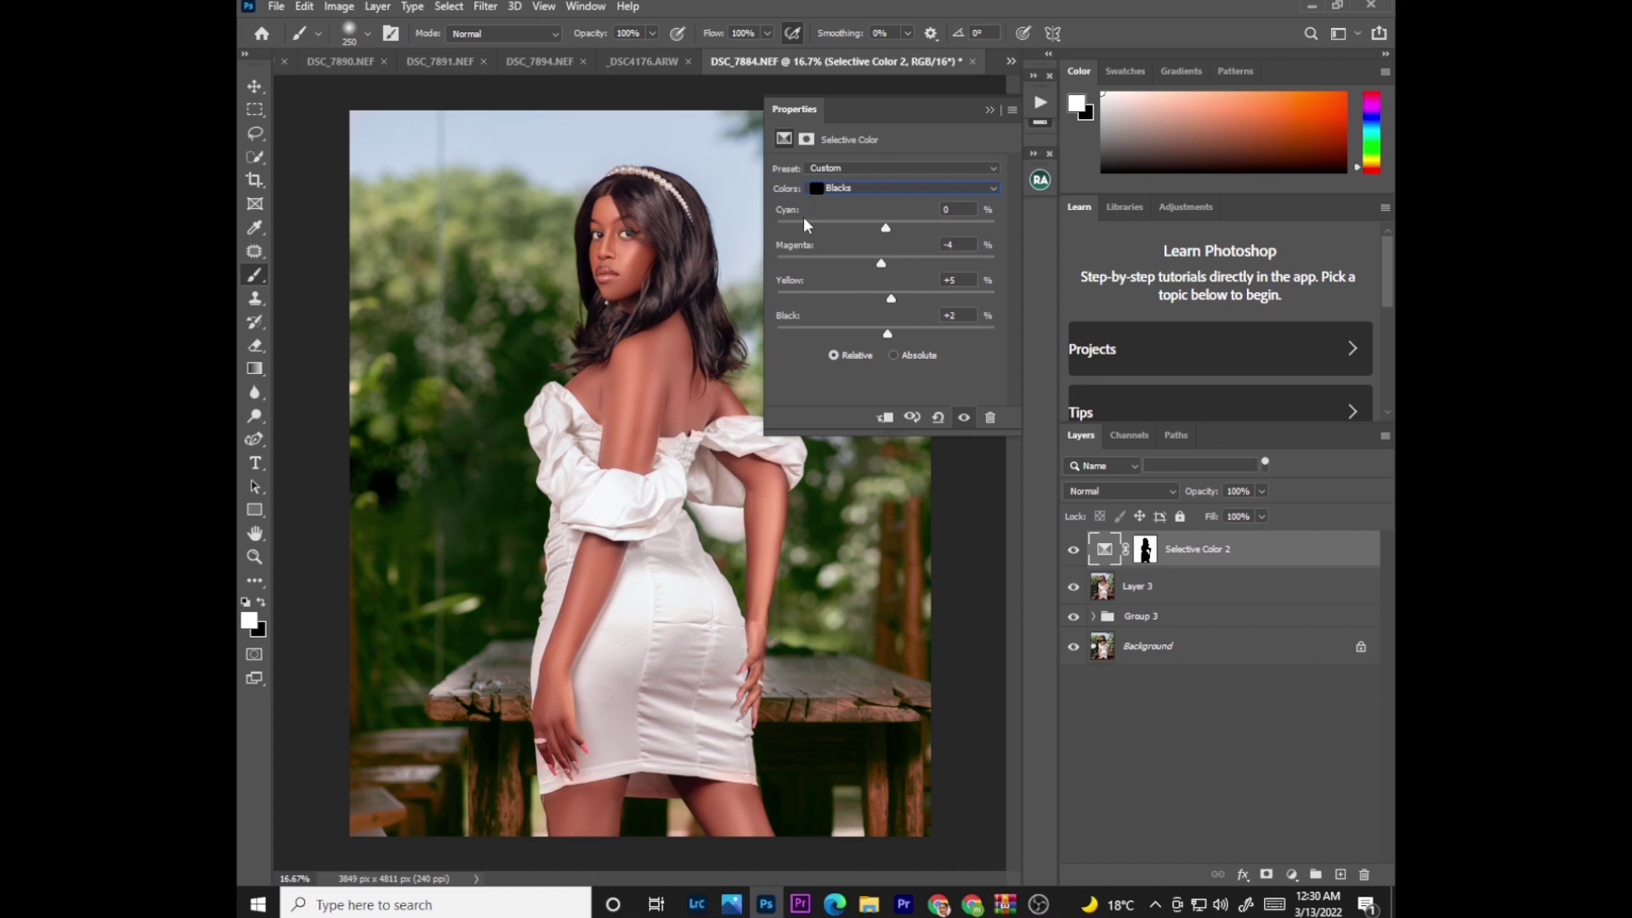
mouse_move(885, 226)
left_mouse_down()
mouse_move(870, 237)
mouse_move(890, 224)
left_mouse_up()
left_click_drag(887, 224, 891, 224)
Step: Adjust the cyan and magenta amounts of the background's Greens in the Selective Color adjustment
left_click(850, 188)
left_click(850, 232)
left_click_drag(863, 225, 955, 226)
left_click_drag(886, 263, 901, 292)
Step: Set the background's Yellows to cyan +37 and magenta +21, and adjust their yellow and black amounts
left_click(875, 187)
left_click(880, 227)
left_click_drag(878, 226, 763, 250)
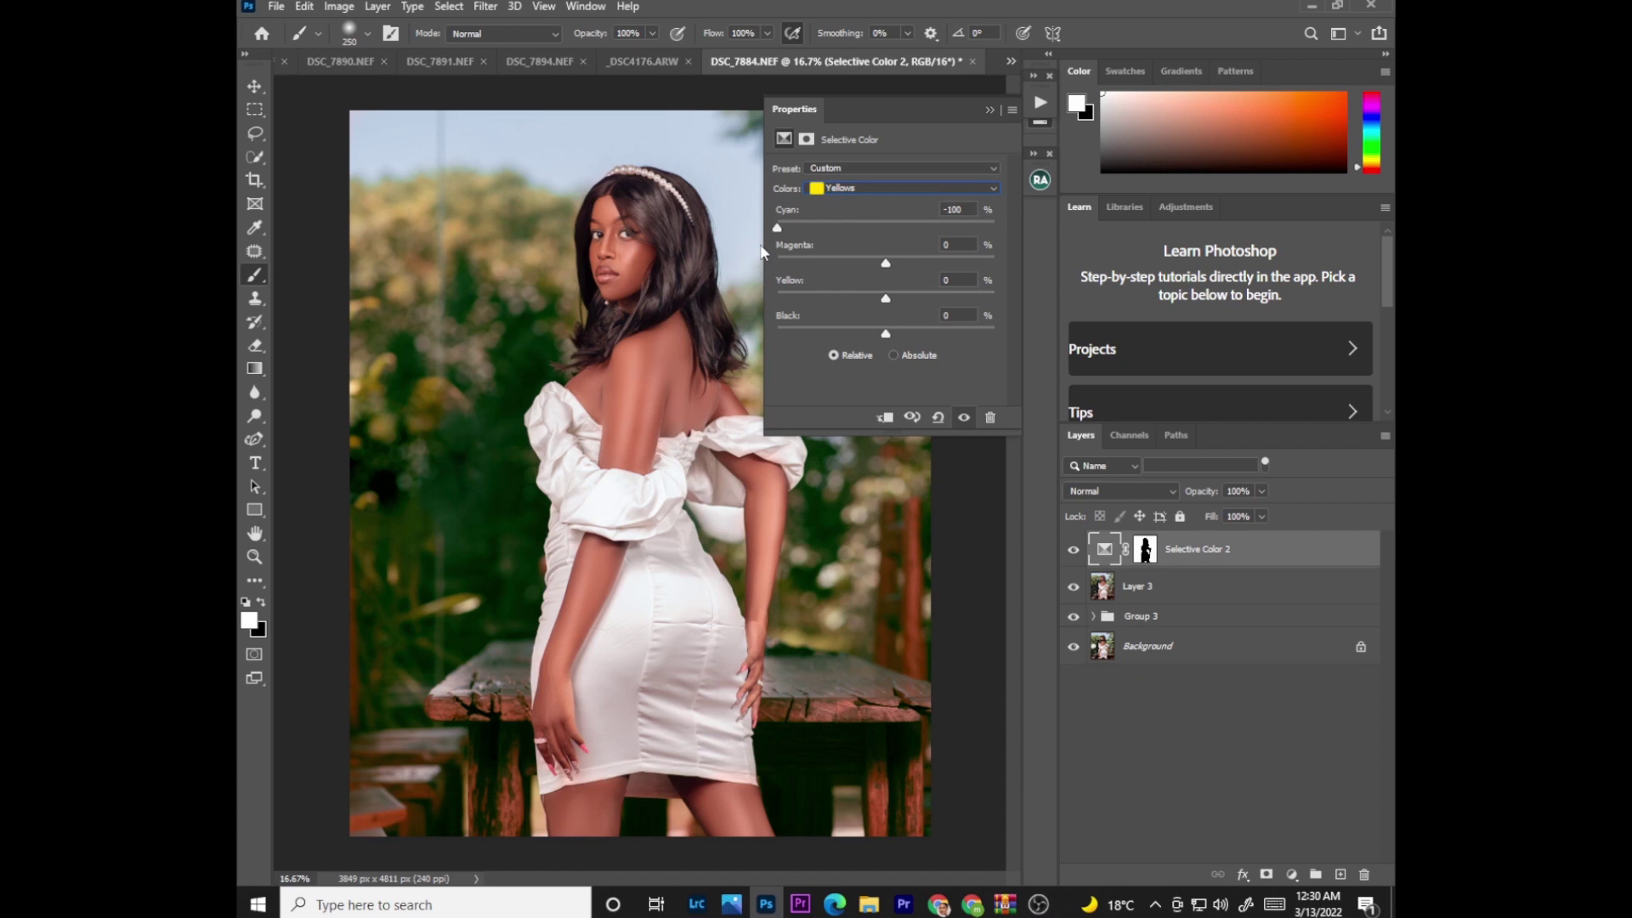
left_click_drag(808, 230, 1023, 197)
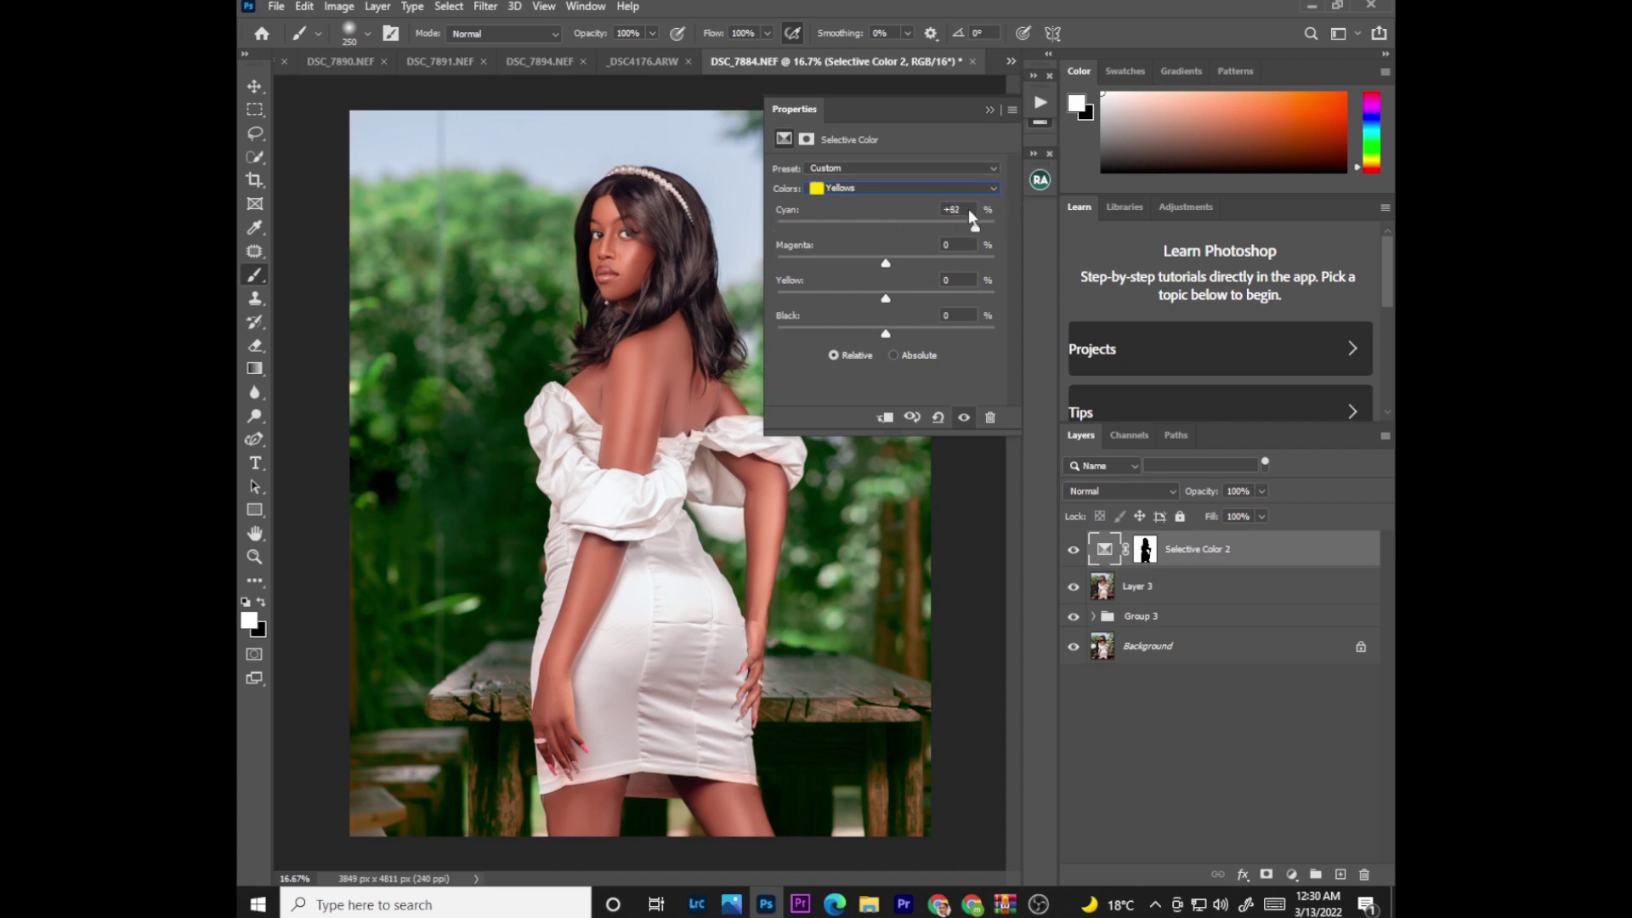
left_click_drag(963, 219, 950, 226)
left_click_drag(951, 231, 932, 237)
left_click_drag(870, 259, 816, 322)
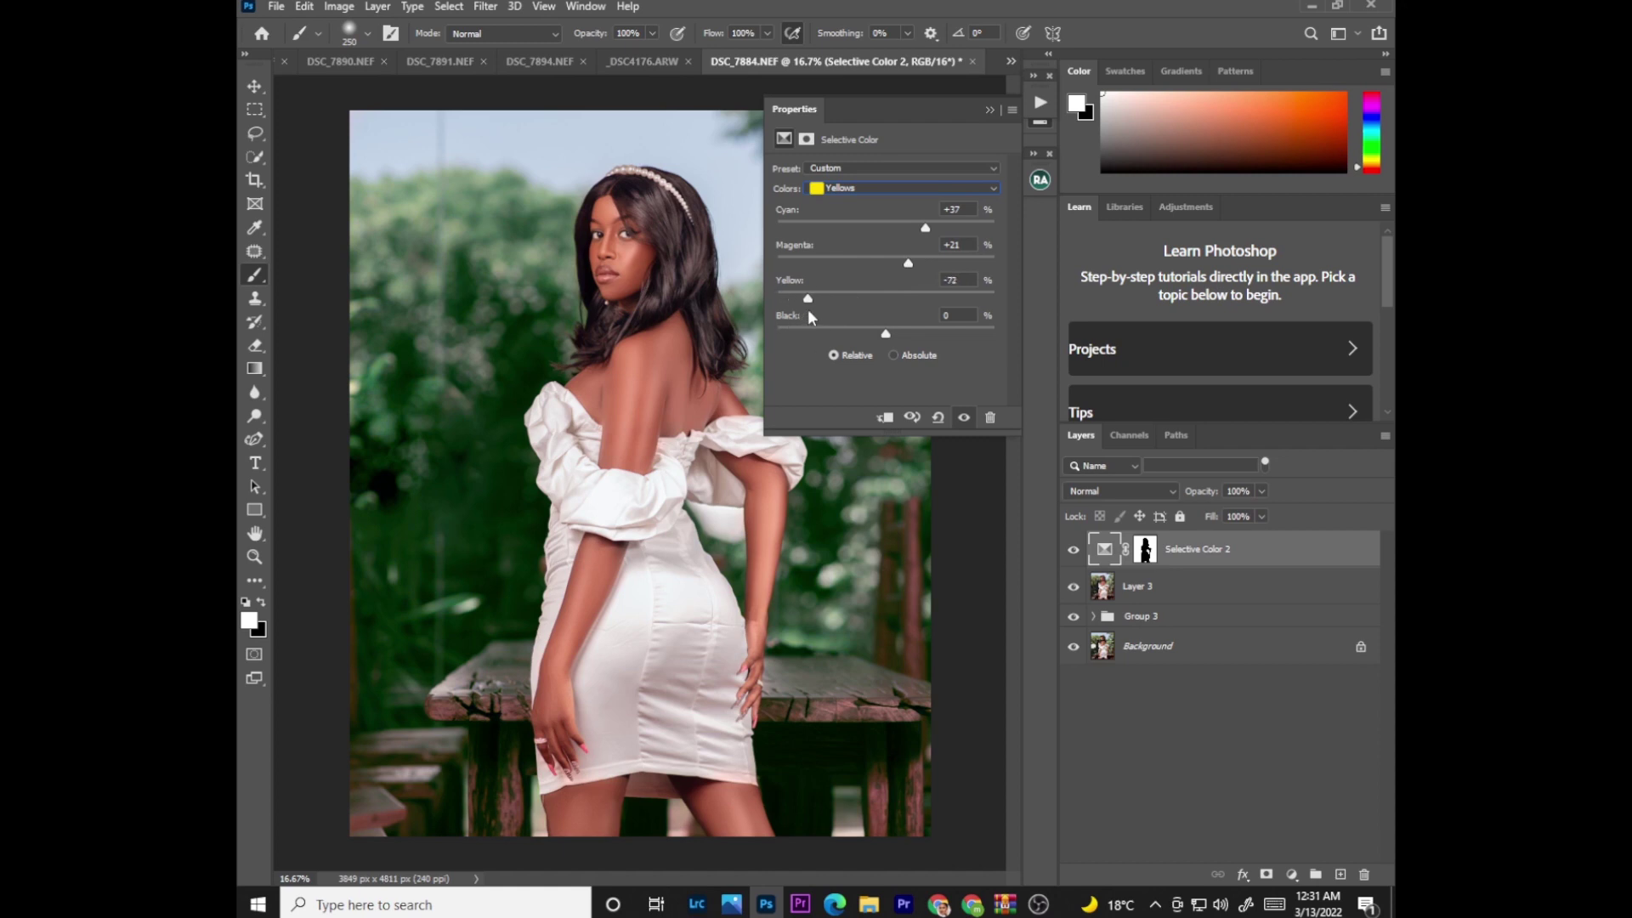
left_click_drag(799, 309, 895, 336)
Step: Set the background's Cyans to cyan +26, magenta -52 and yellow +7, and close the adjustment's settings
left_click(870, 190)
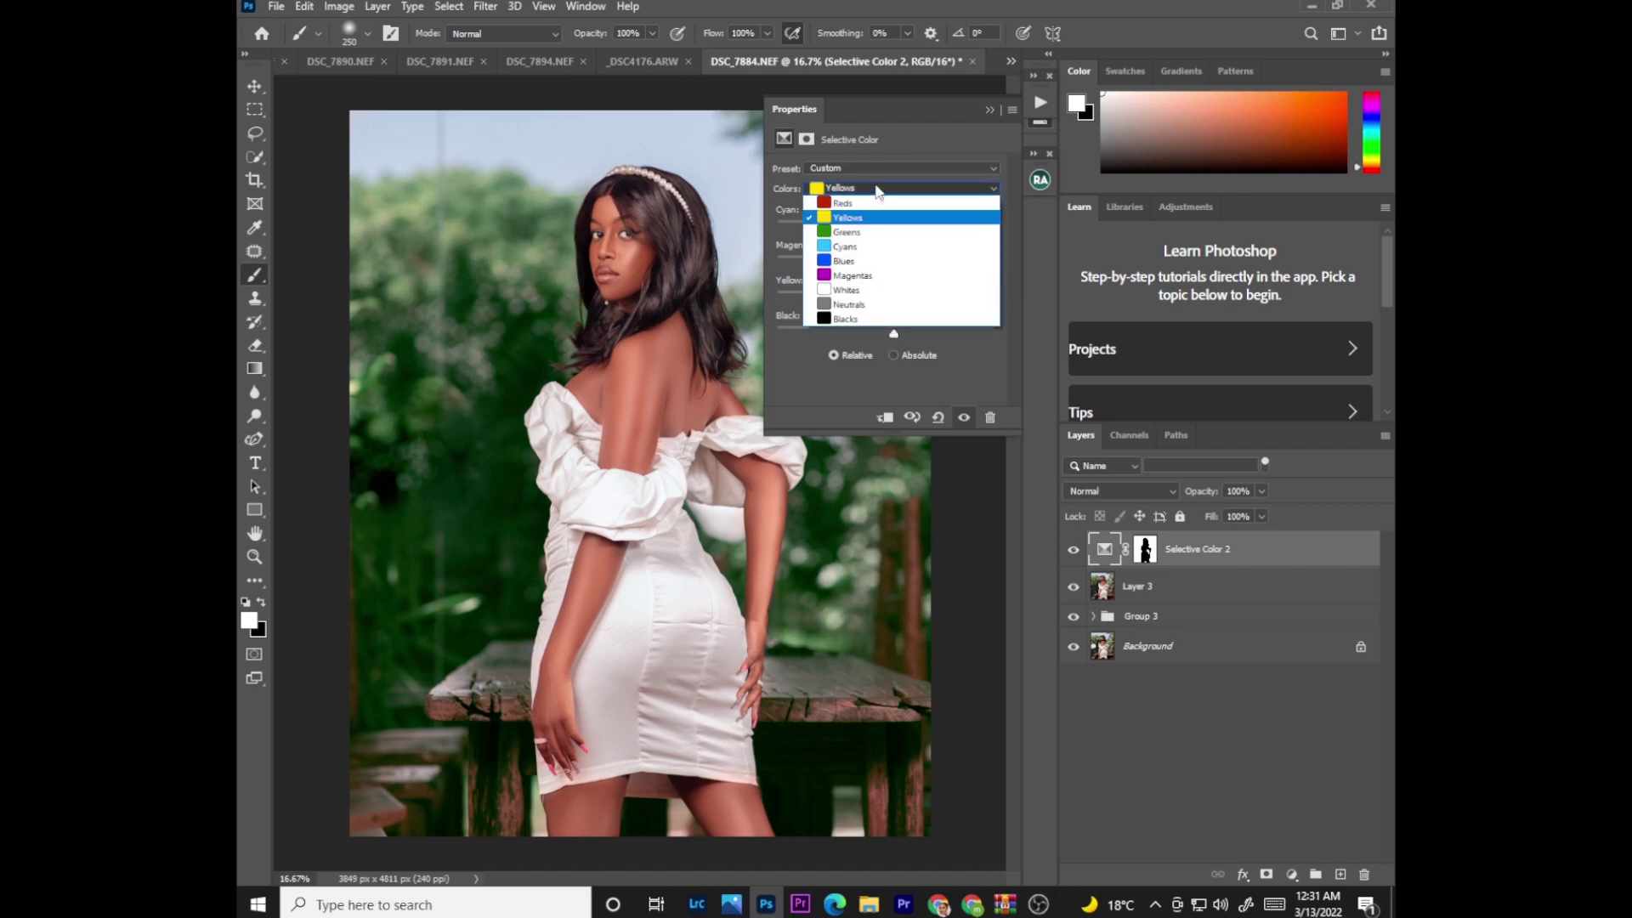
left_click(860, 248)
left_click_drag(885, 226, 825, 306)
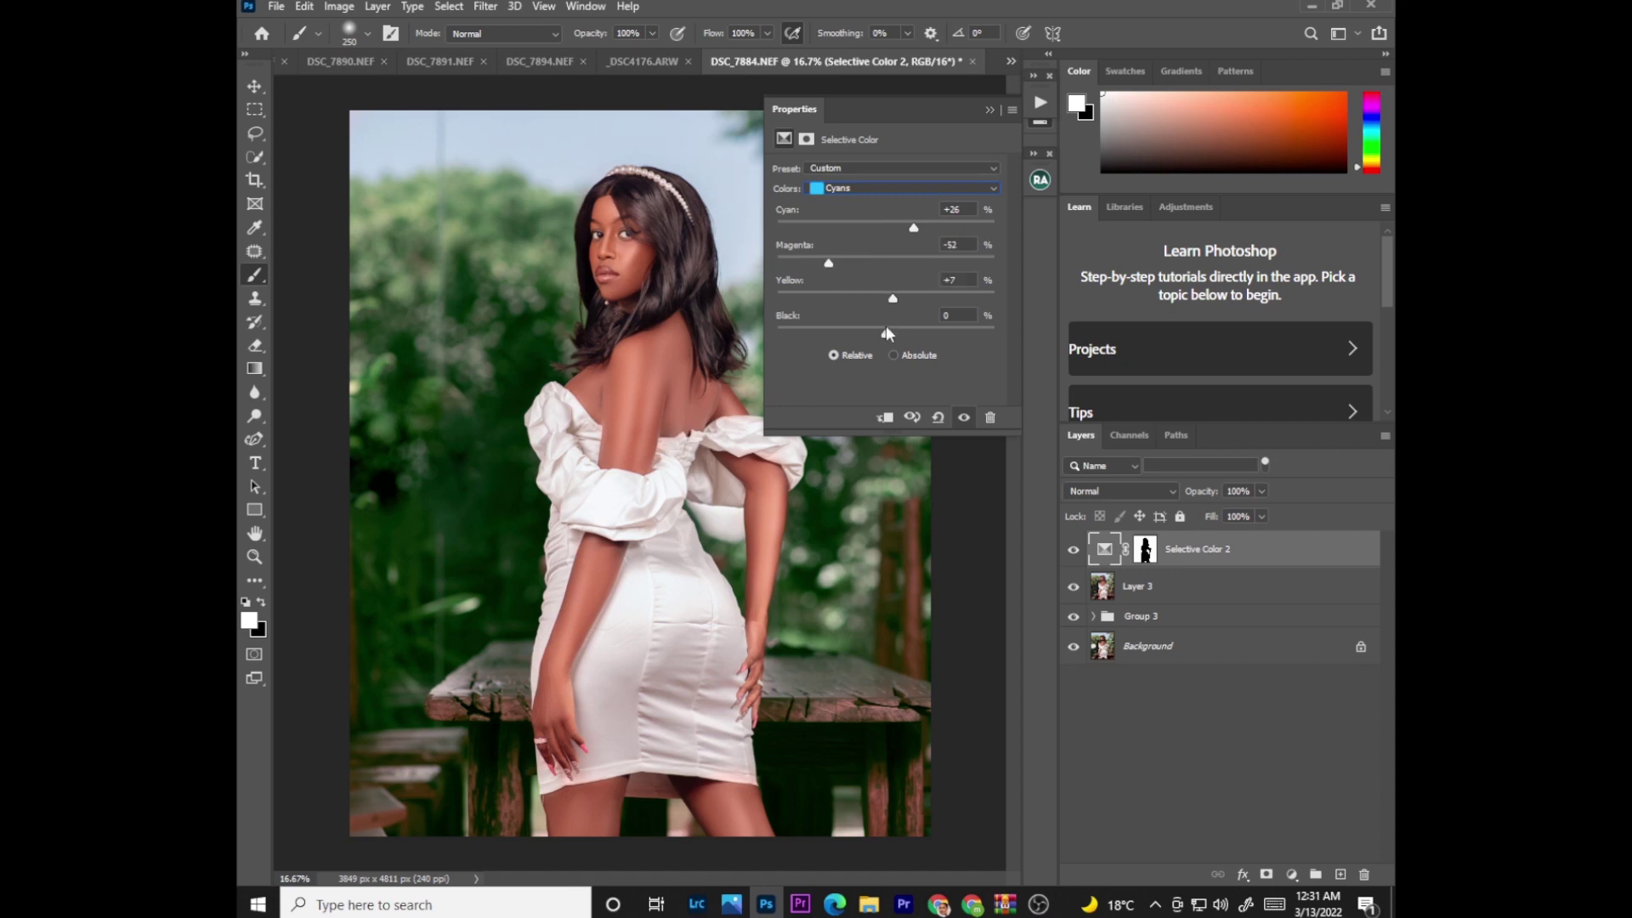
left_click(990, 109)
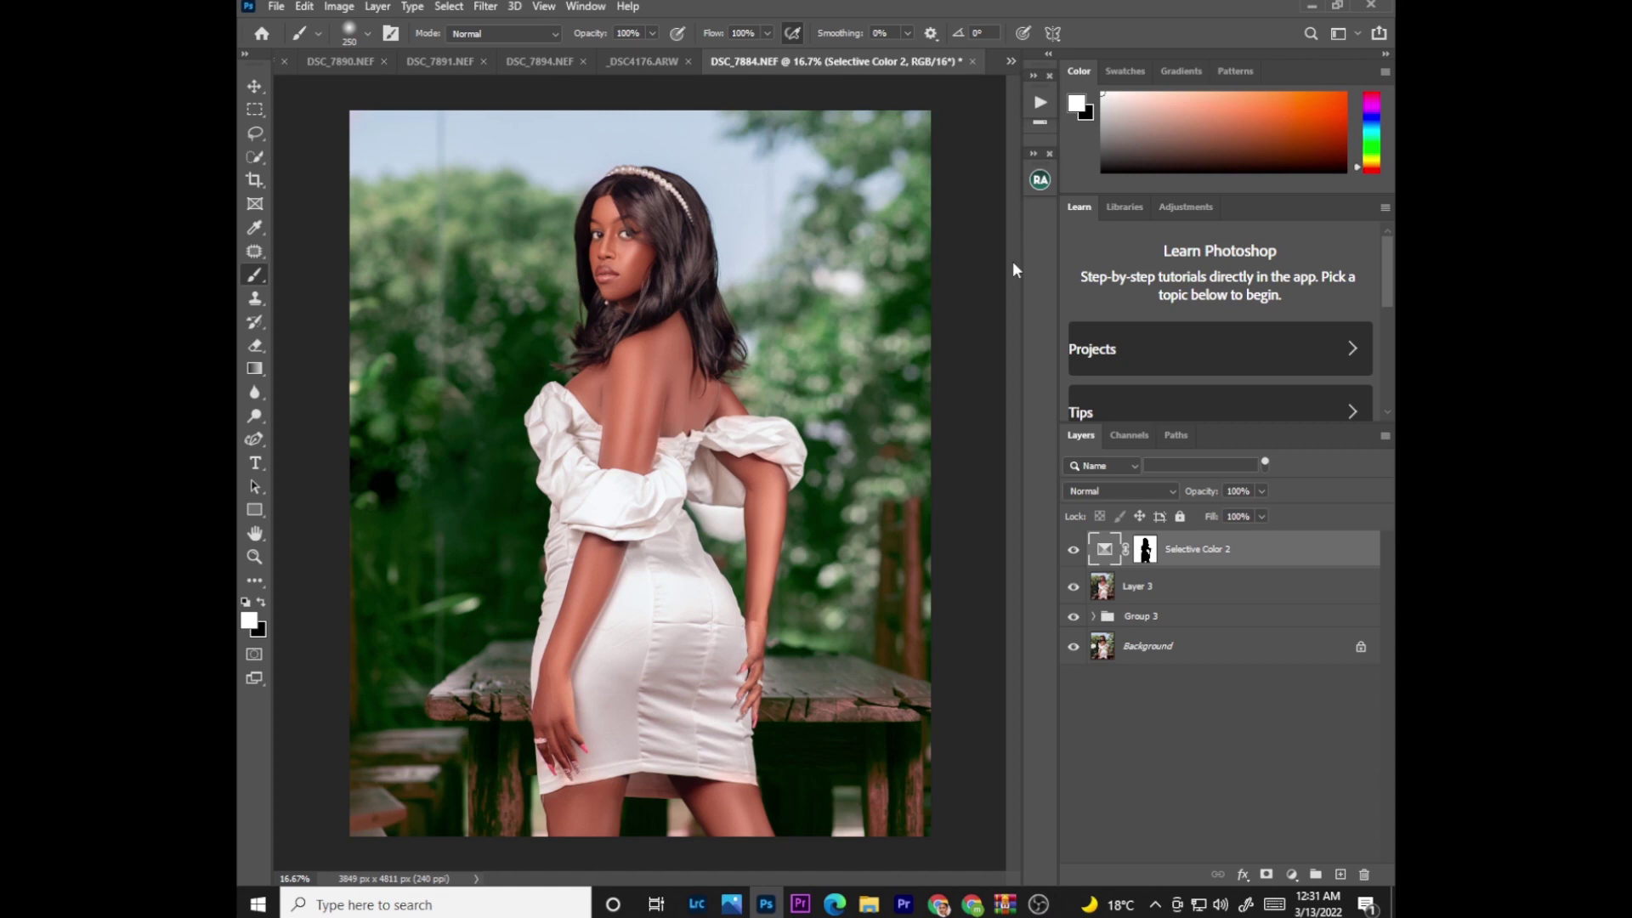
Step: Group all layers above the Background layer, and hide and show the group to compare before and after
left_click(1147, 626, "shift")
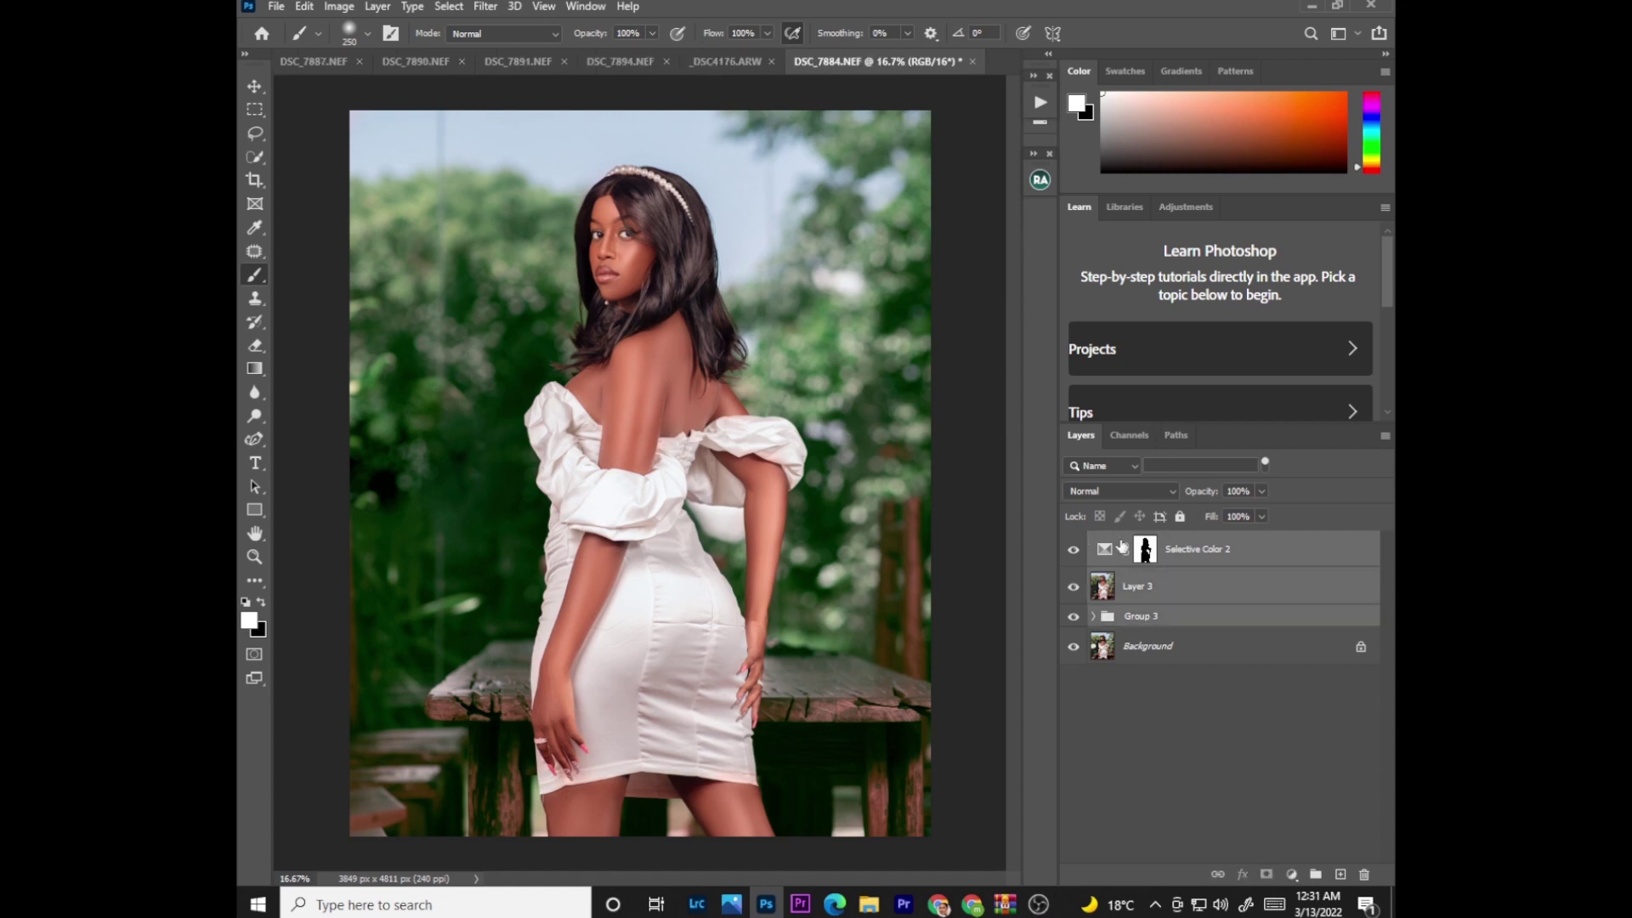
key("ctrl+g")
left_click(1074, 542)
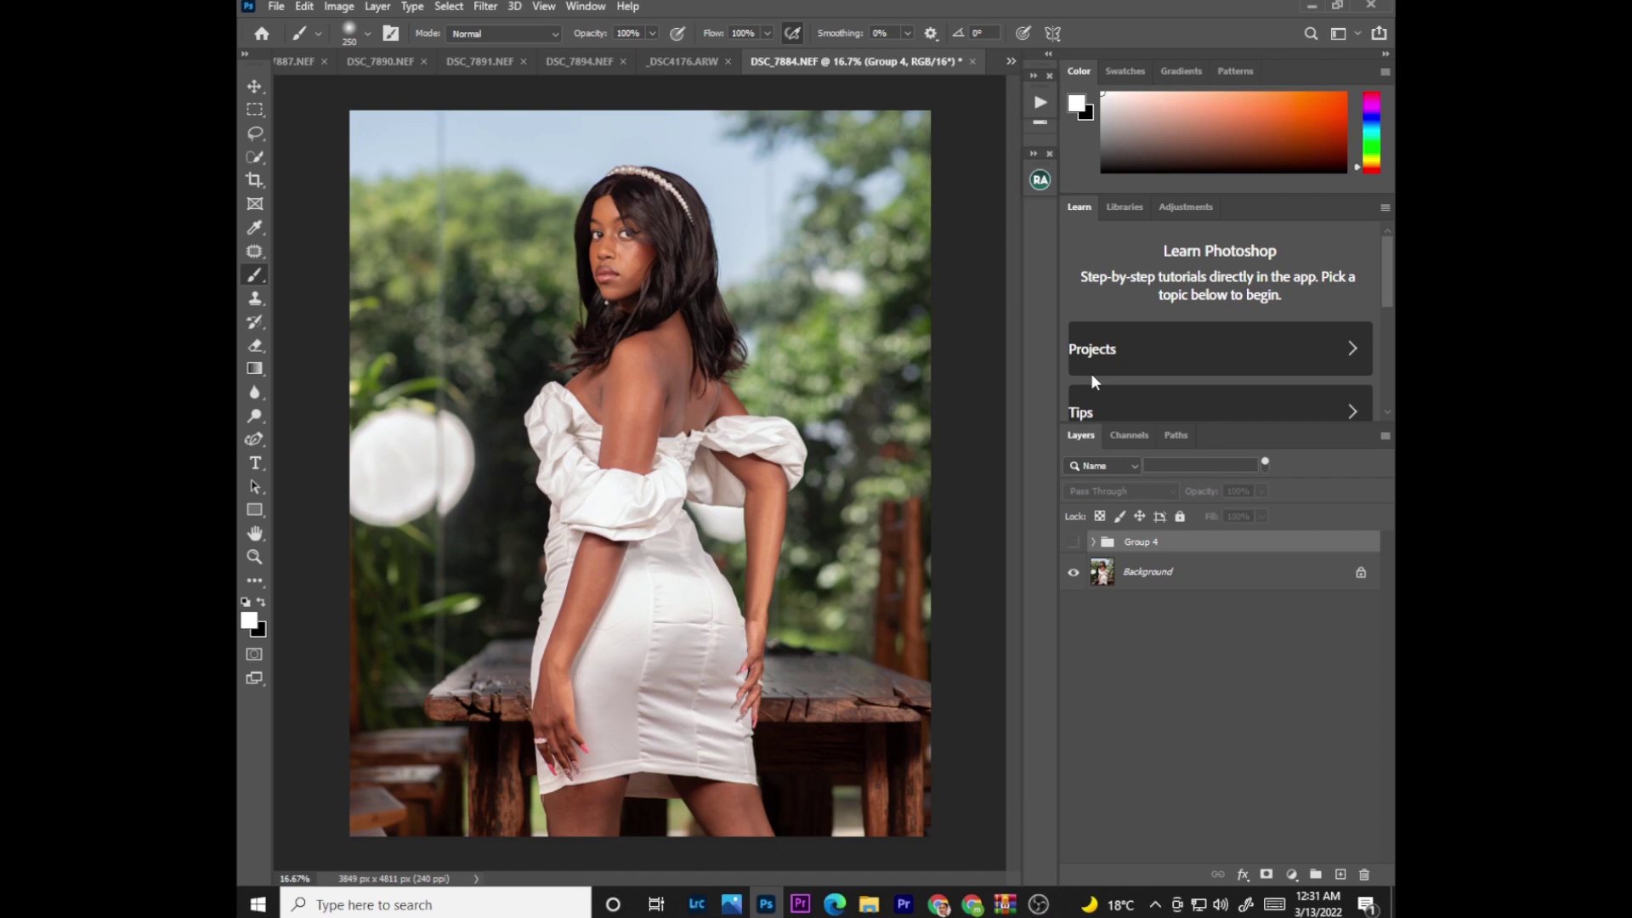
left_click(1073, 541)
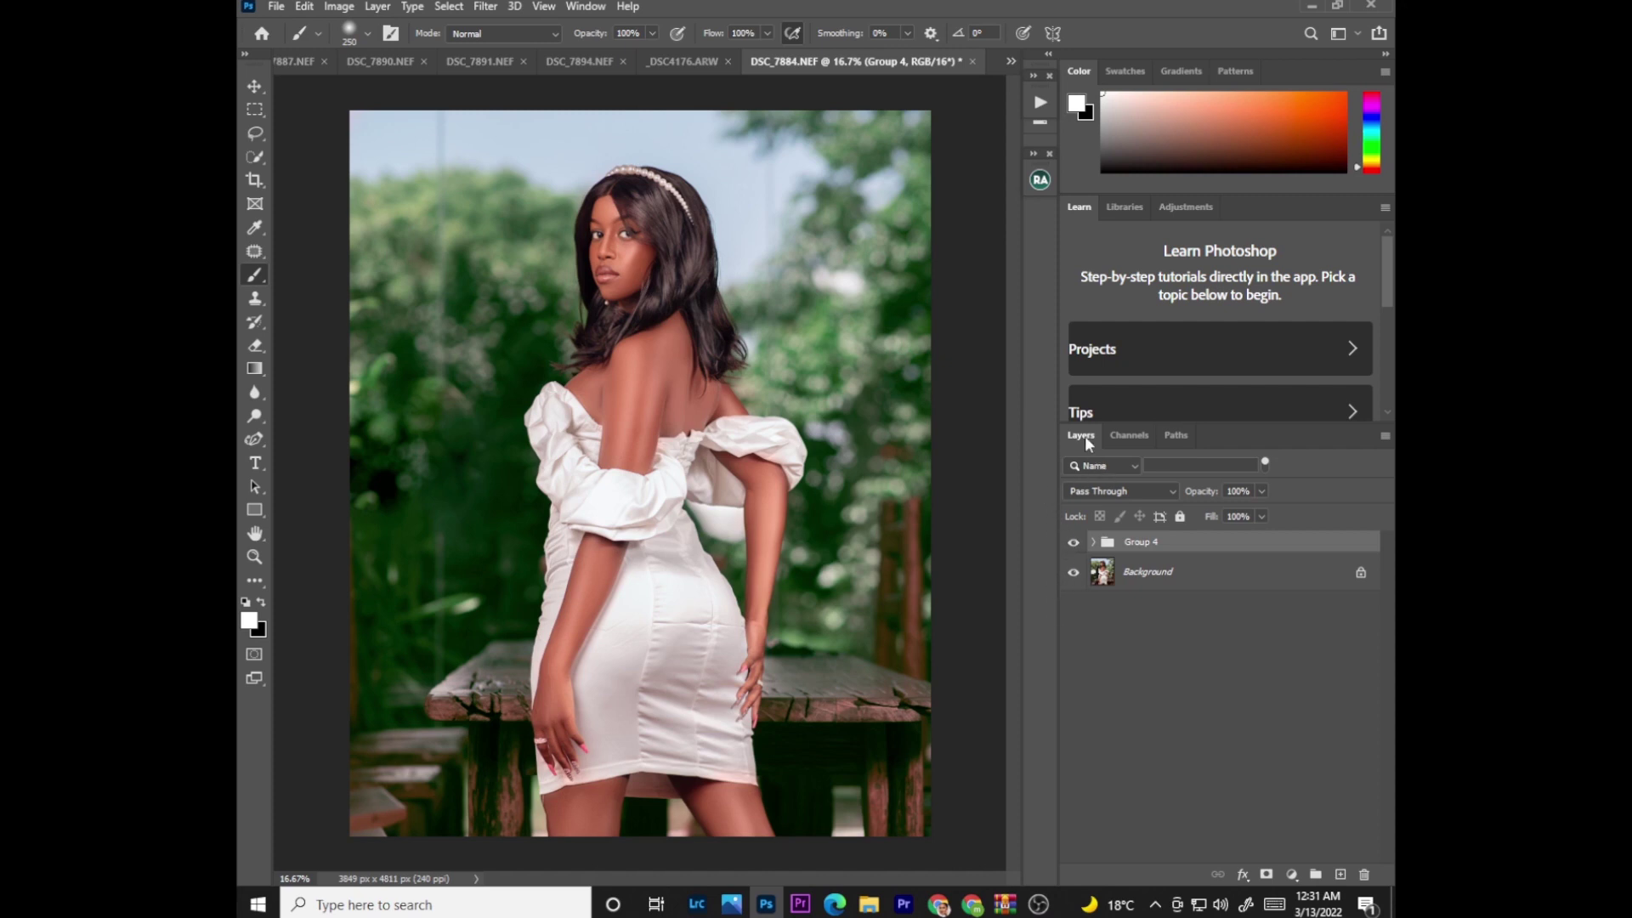
Step: Run the Eyes N Teeth Whitening action on the portrait
left_click(1039, 102)
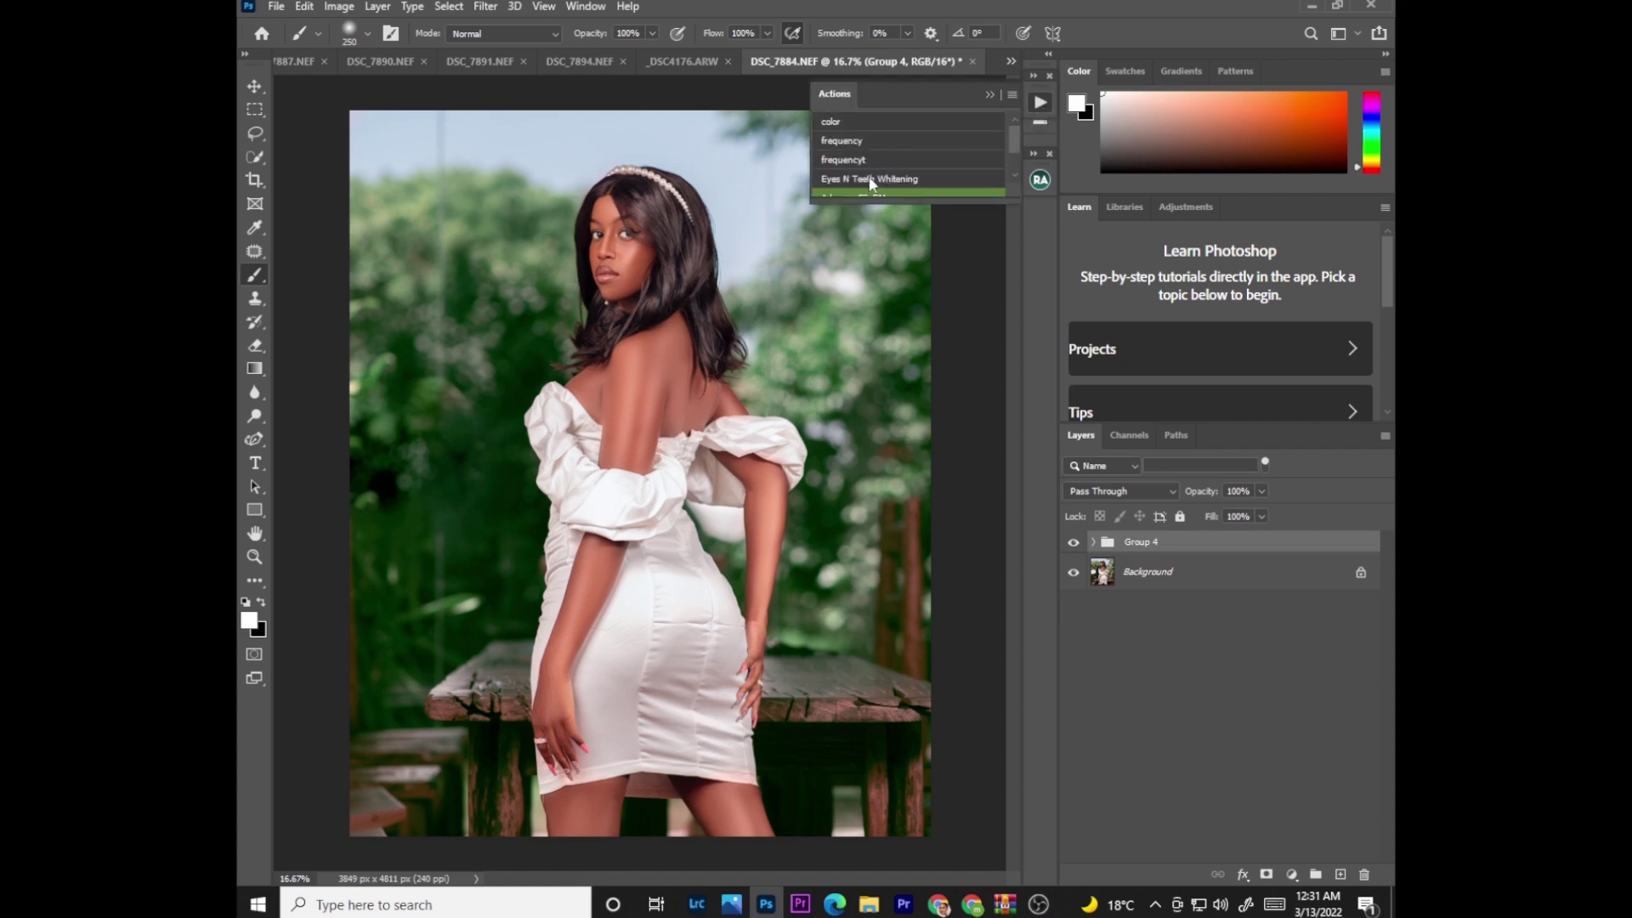
left_click(884, 178)
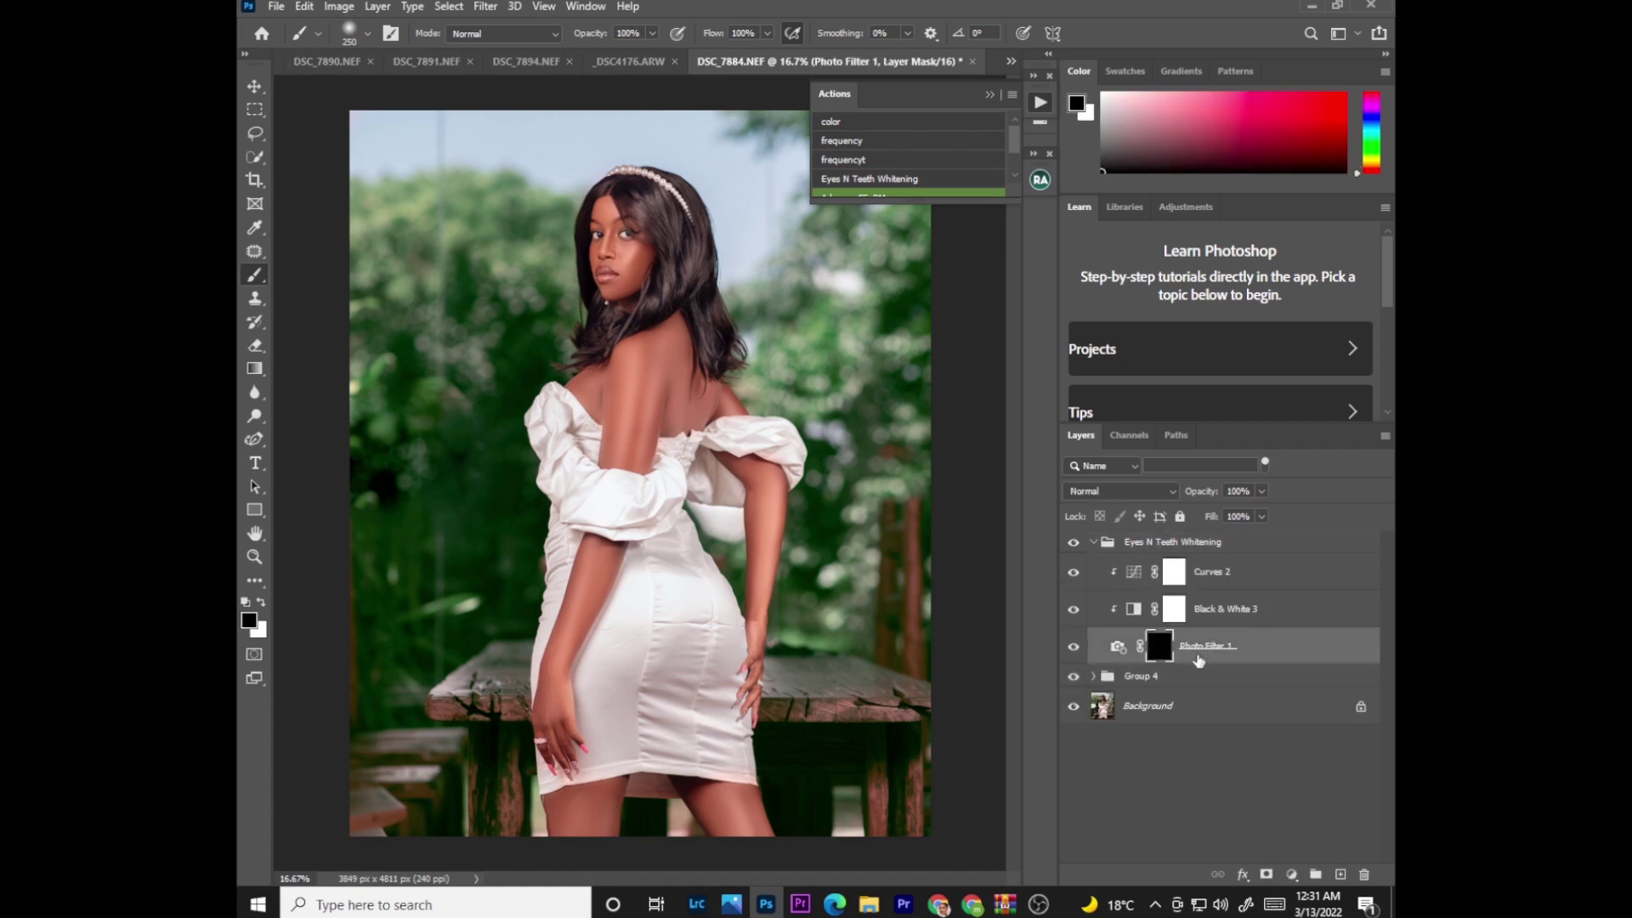
Step: Paint white over the whites of both eyes with a 20 px Brush on the Photo Filter 1 mask to brighten them
key("ctrl+plus")
key("ctrl+plus")
key("ctrl+plus")
key("ctrl+plus")
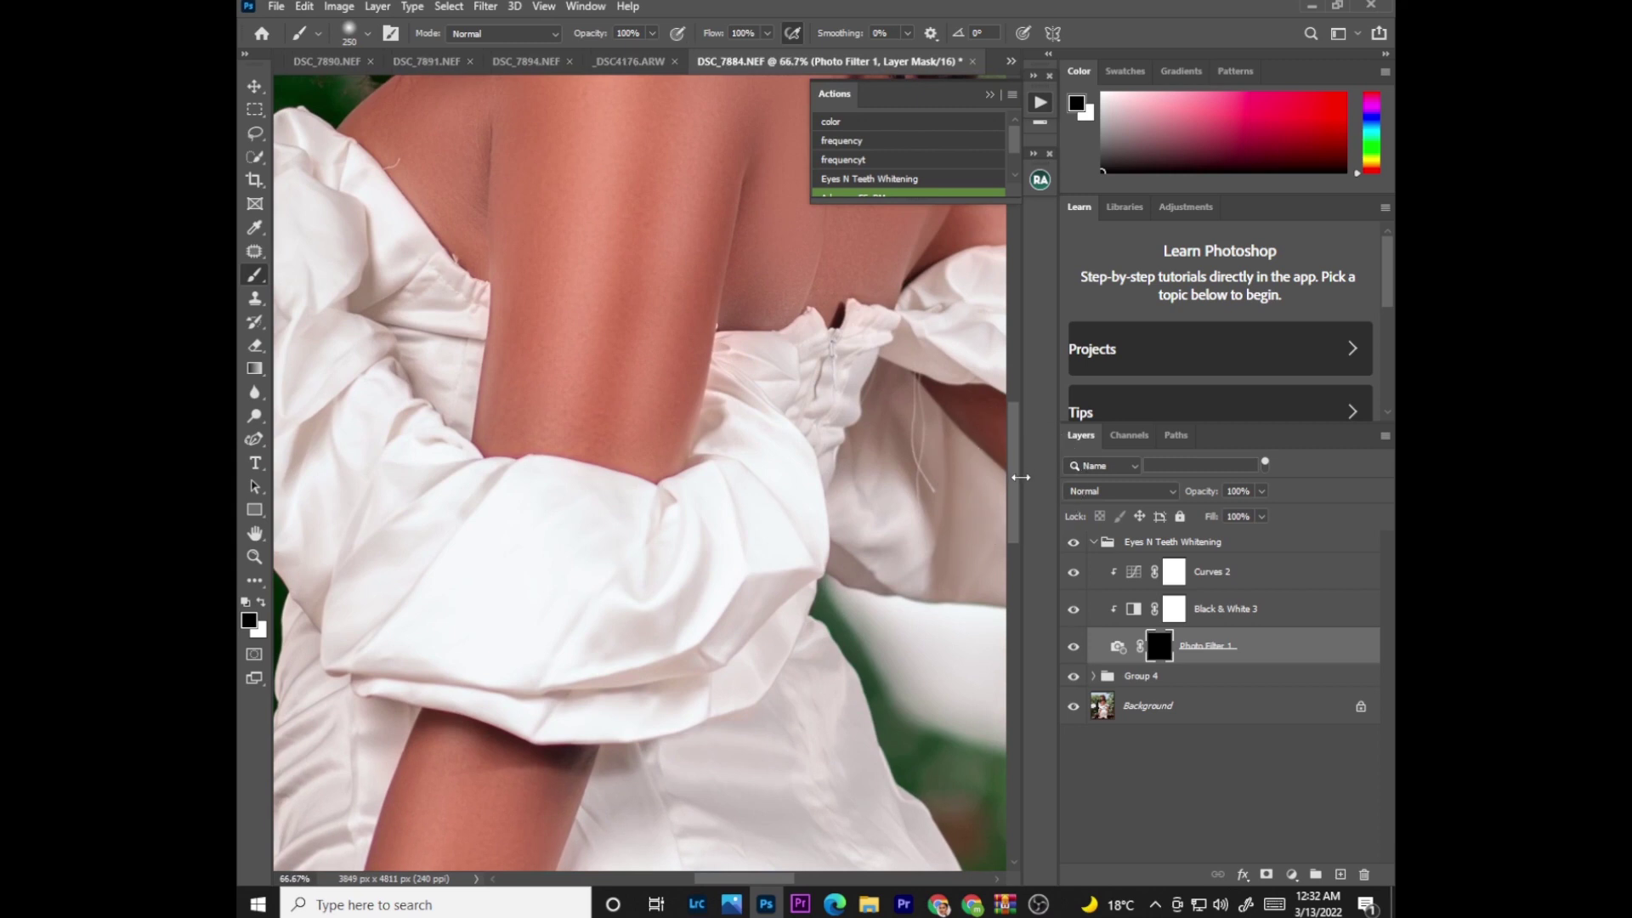
scroll(1001, 399, "up", 5)
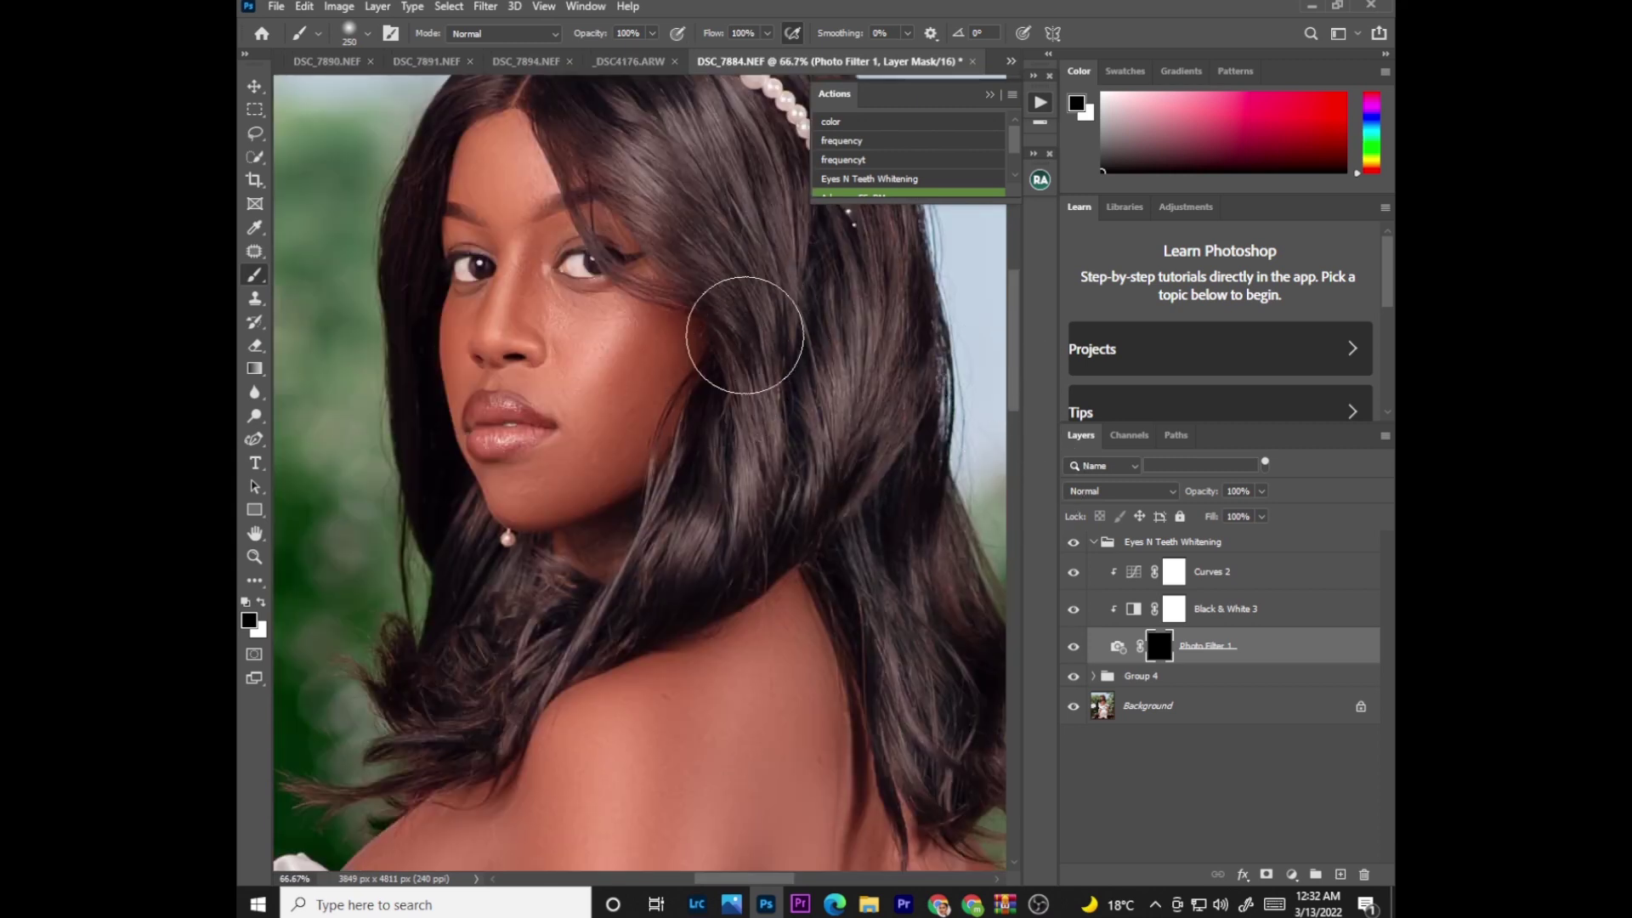
left_click_drag(603, 305, 729, 505)
key("bracketleft")
key("bracketleft")
key("bracketleft")
key("bracketleft")
key("bracketleft")
key("bracketleft")
key("bracketleft")
key("bracketleft")
key("bracketleft")
key("bracketleft")
key("bracketleft")
key("bracketleft")
key("bracketleft")
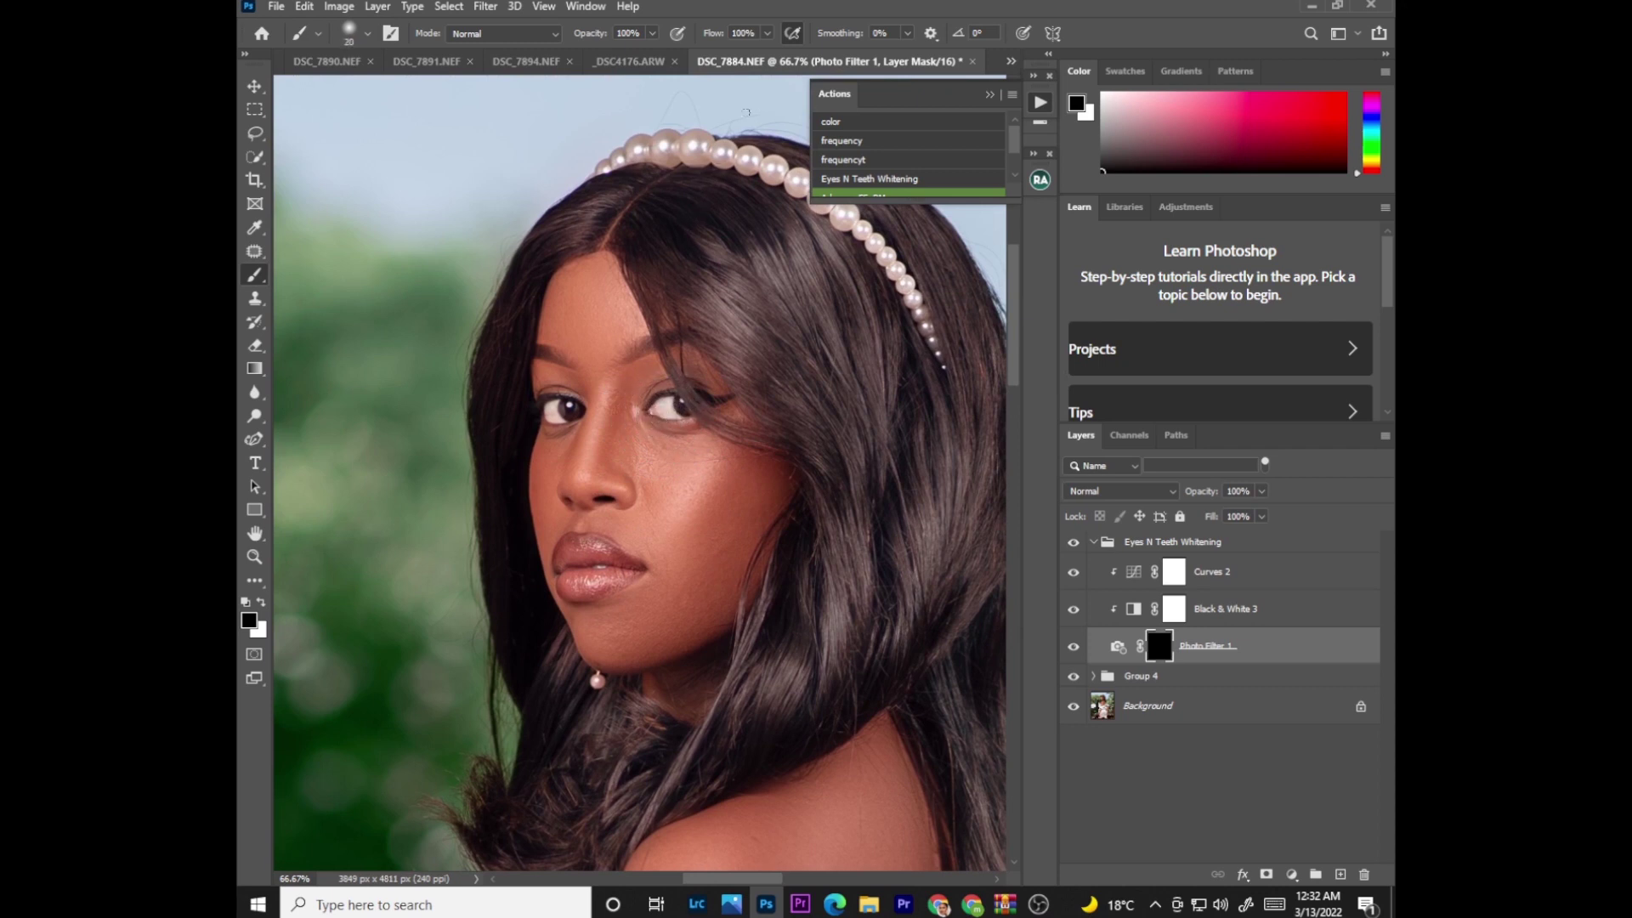
key("x")
mouse_move(674, 415)
left_mouse_down()
mouse_move(658, 412)
mouse_move(679, 399)
left_mouse_up()
left_click_drag(545, 415, 581, 419)
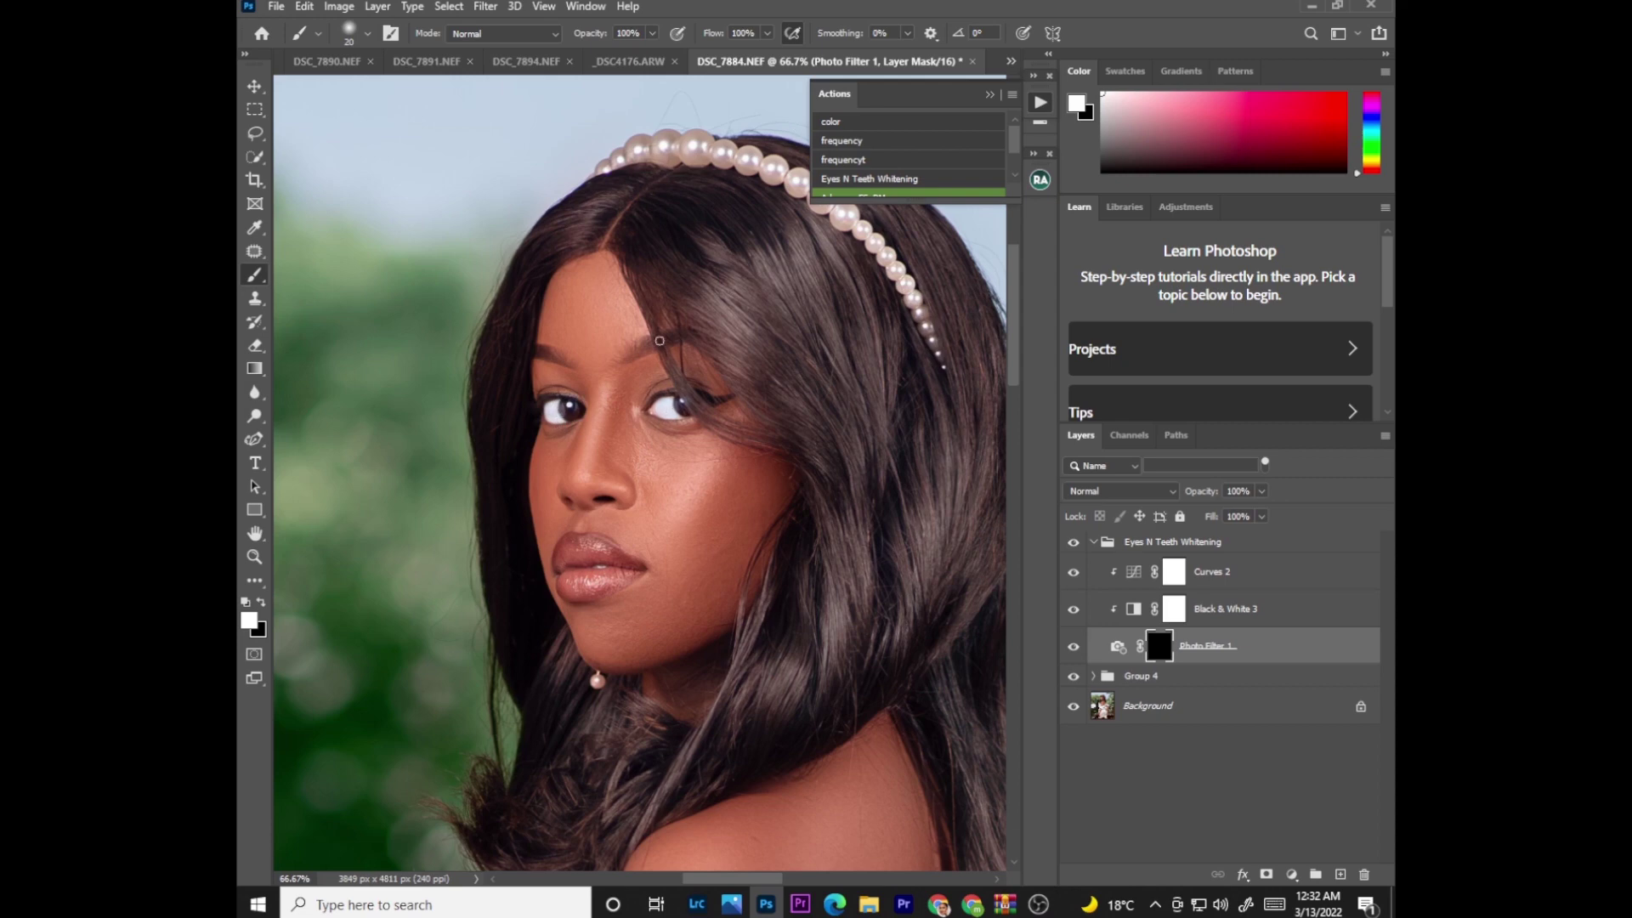
Step: Set the Brush to 90 px with 1% flow and collapse the Eyes N Teeth Whitening group
key("ctrl+minus")
key("ctrl+minus")
key("ctrl+minus")
key("ctrl+minus")
key("ctrl+minus")
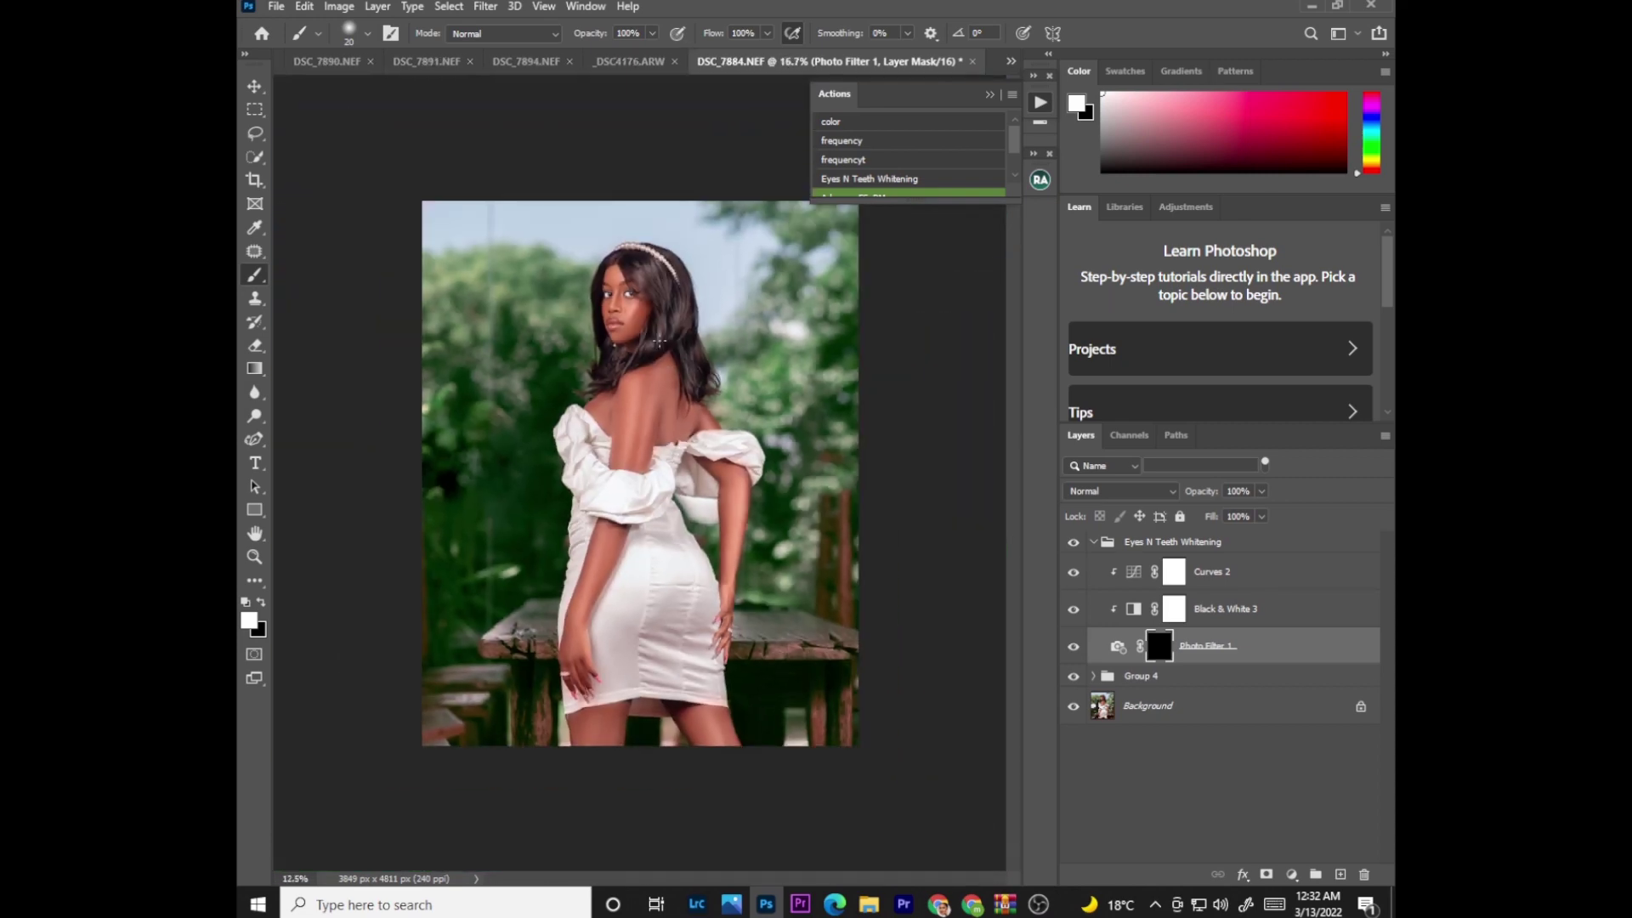
left_click_drag(761, 61, 603, 82)
key("bracketright")
left_click(1094, 543)
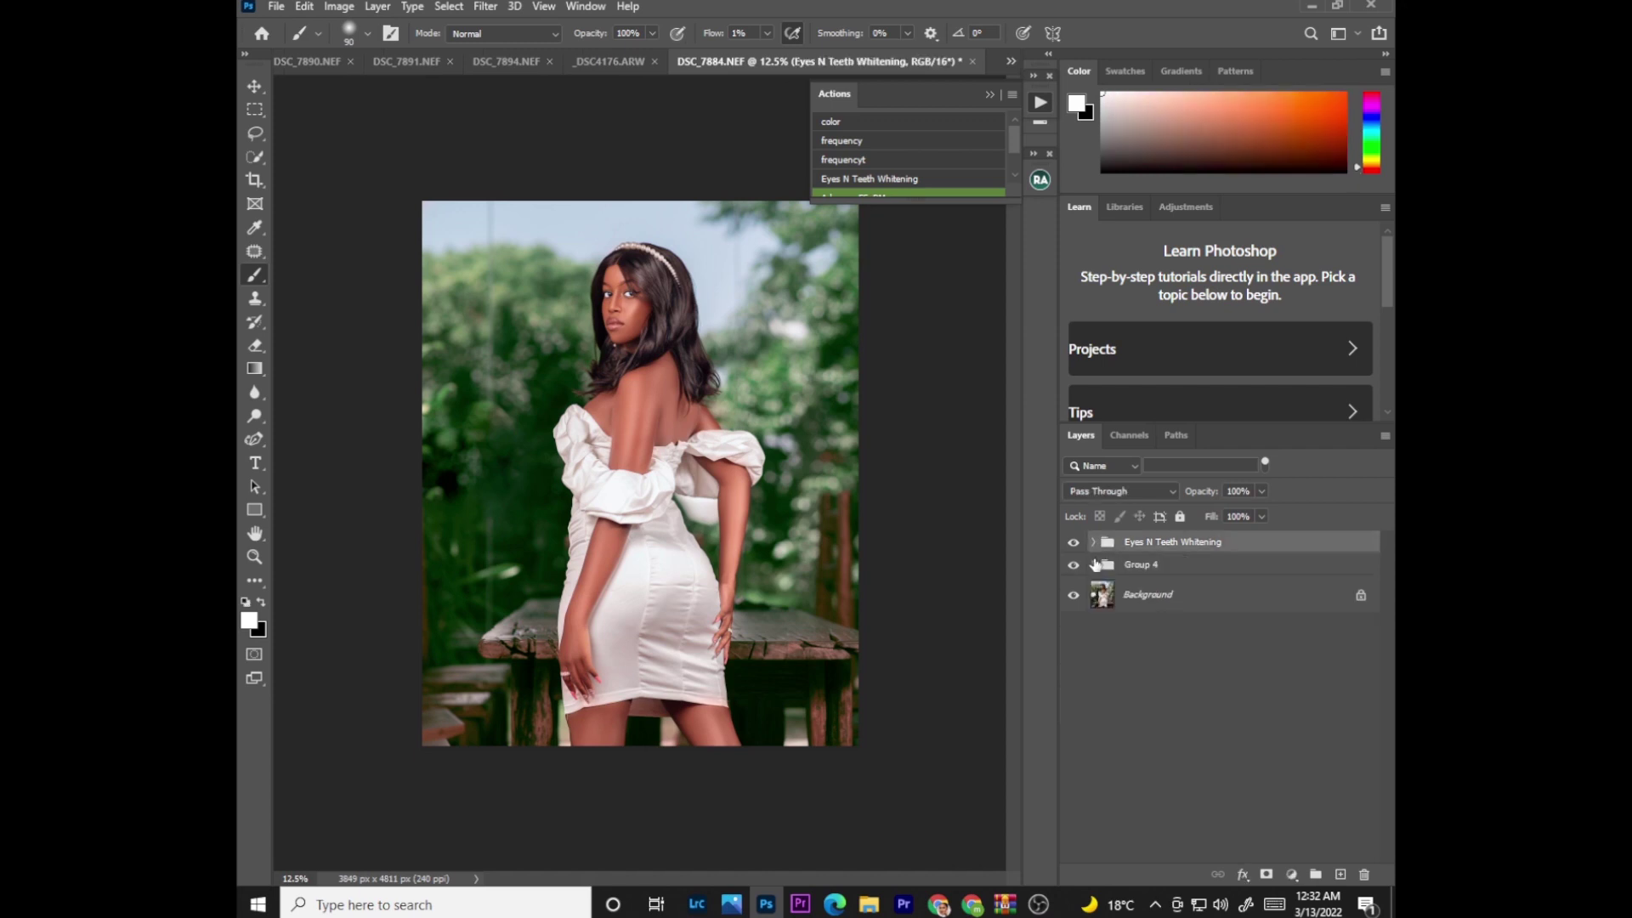
Step: Hide both retouching groups and show them again to compare the woman's face and upper body before and after
left_click(1073, 565)
left_click(1073, 542)
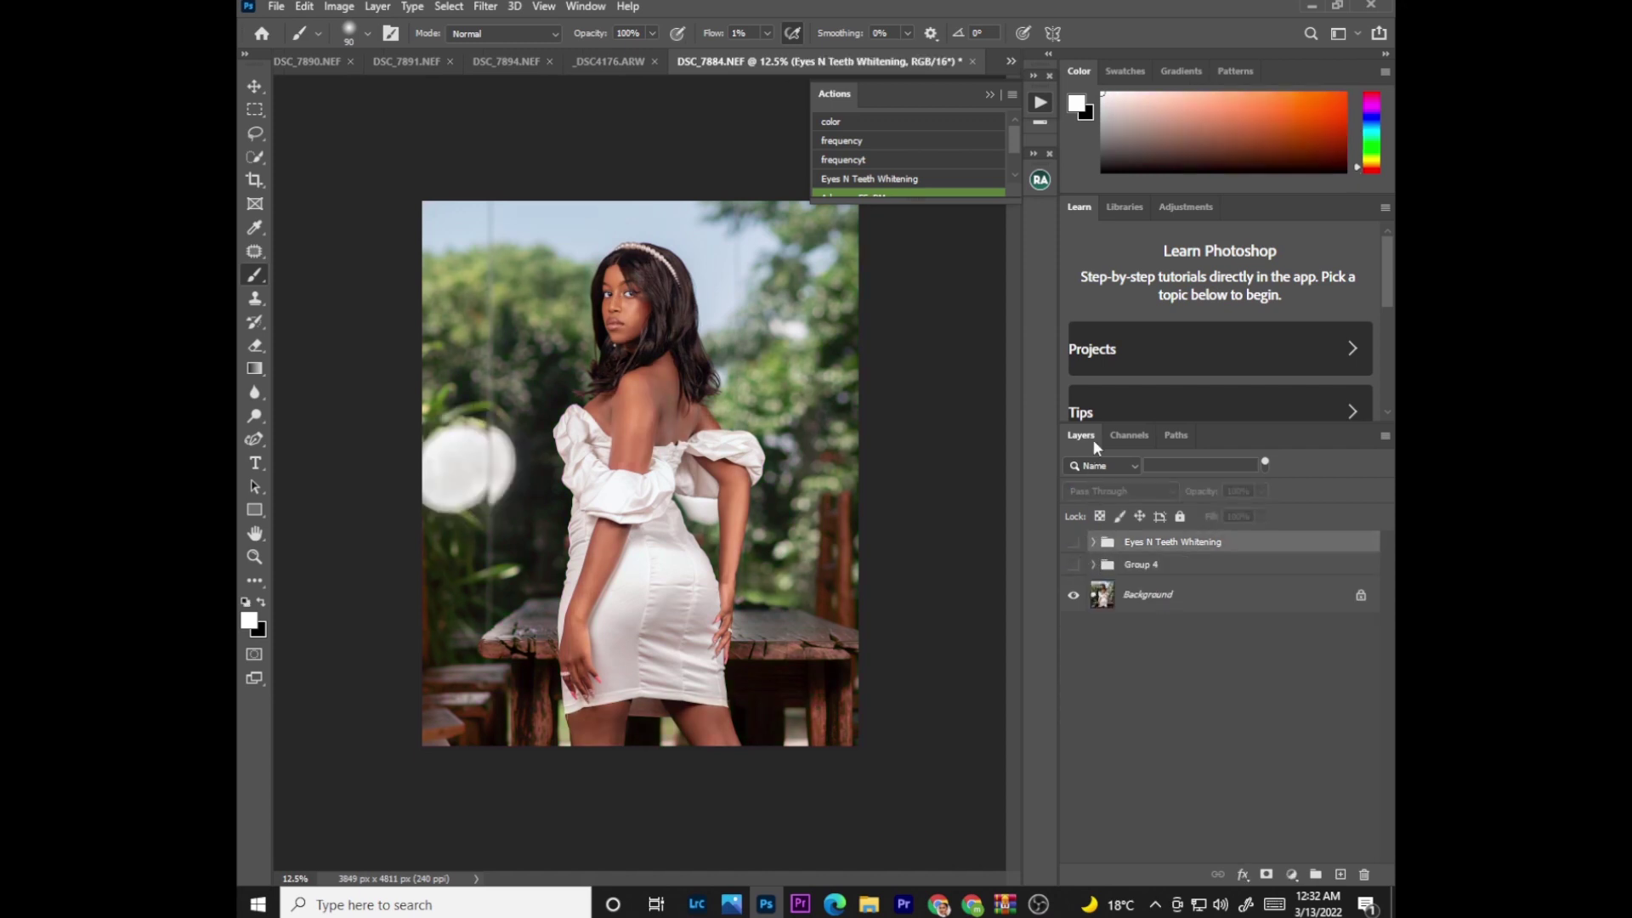
key("ctrl+plus")
key("ctrl+plus")
key("ctrl+plus")
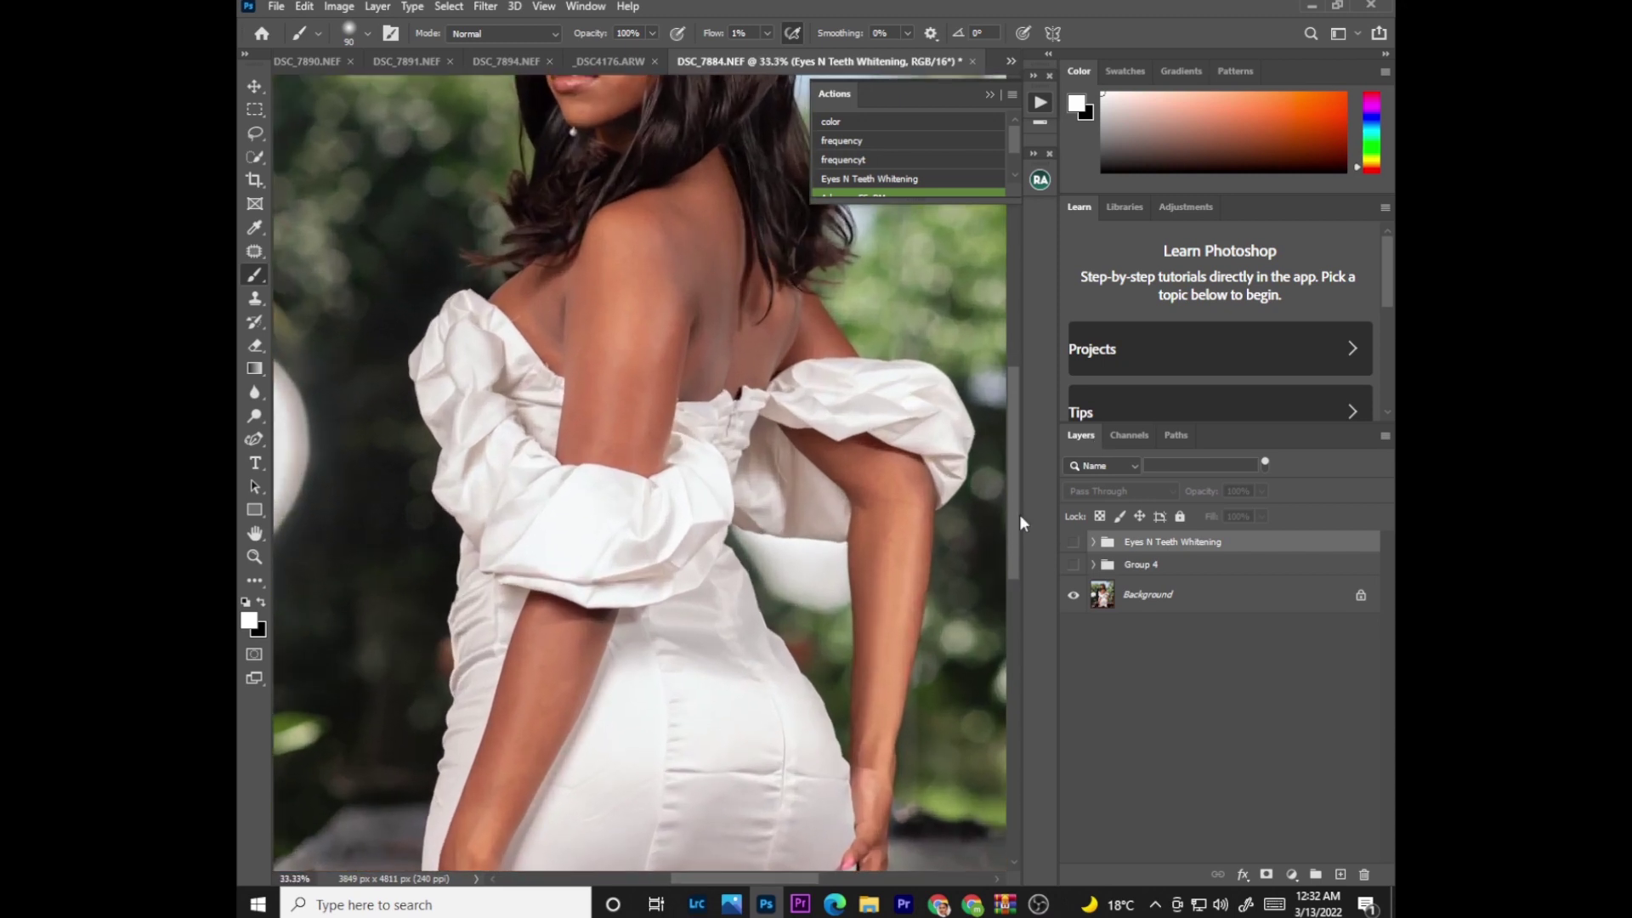
left_click_drag(1021, 515, 1028, 421)
left_click(1074, 542)
left_click(1074, 565)
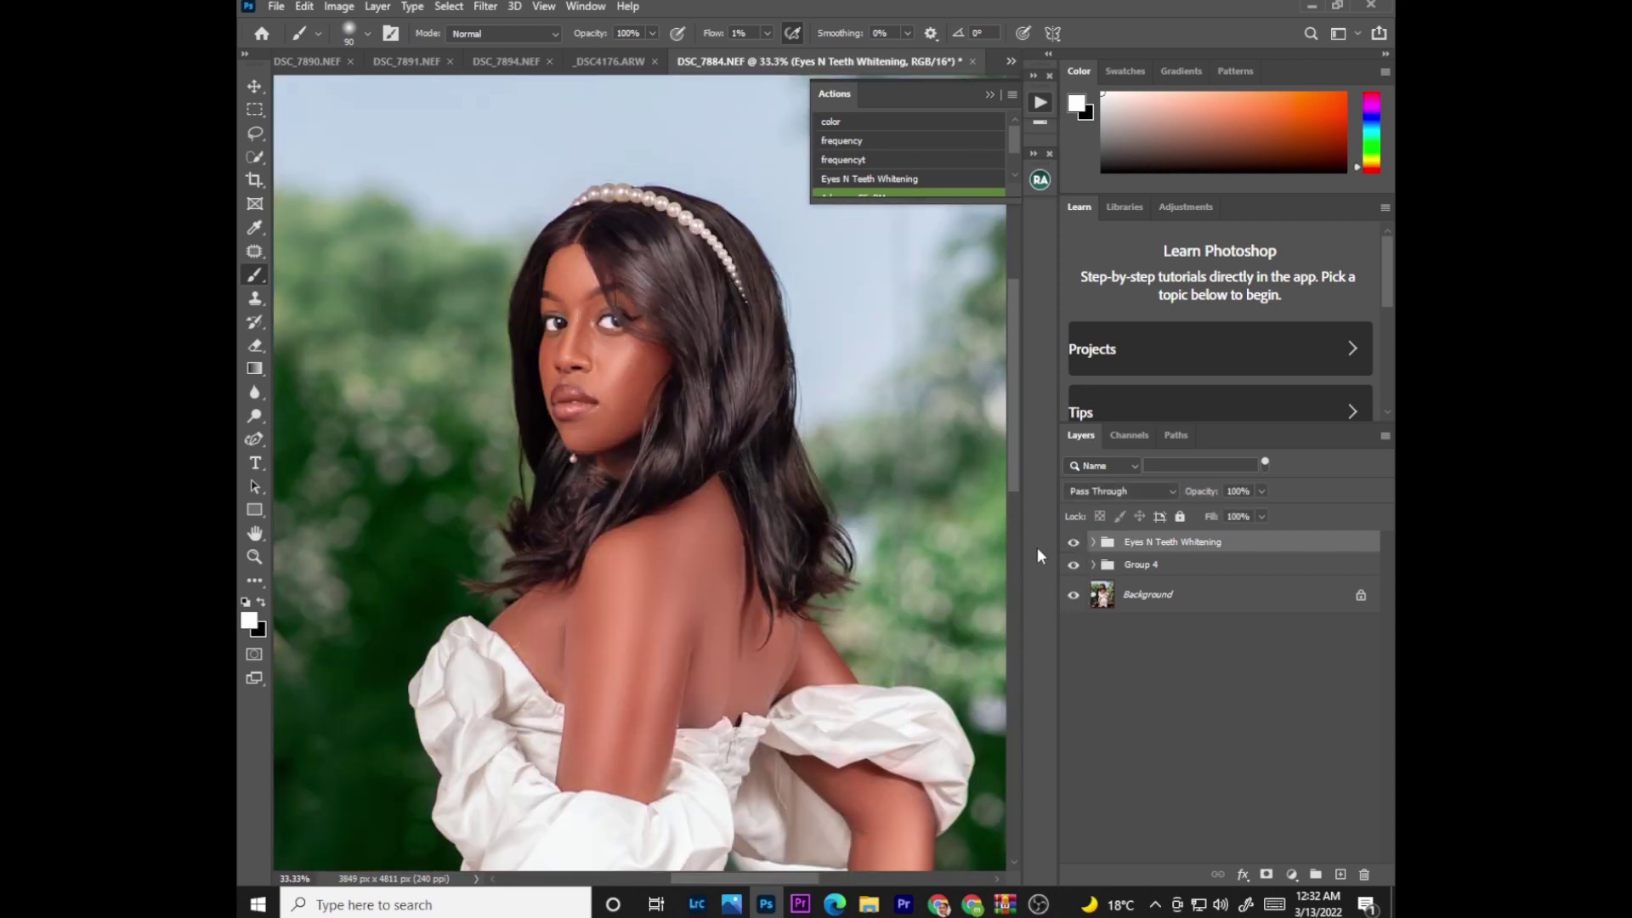
key("ctrl+minus")
key("ctrl+minus")
key("ctrl+minus")
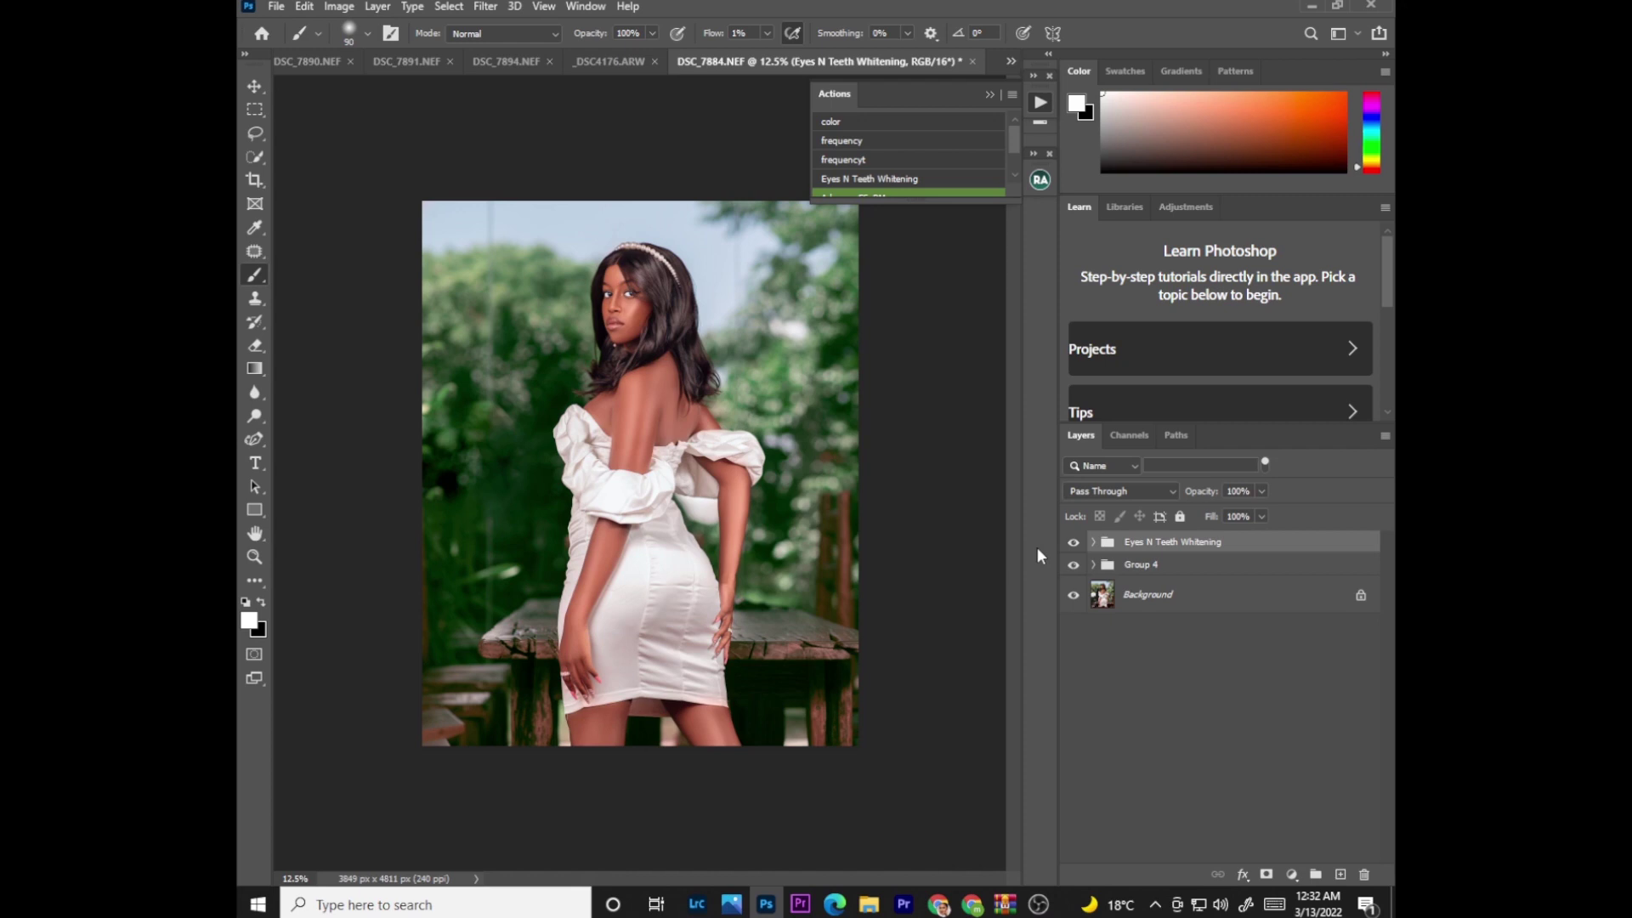
key("ctrl+plus")
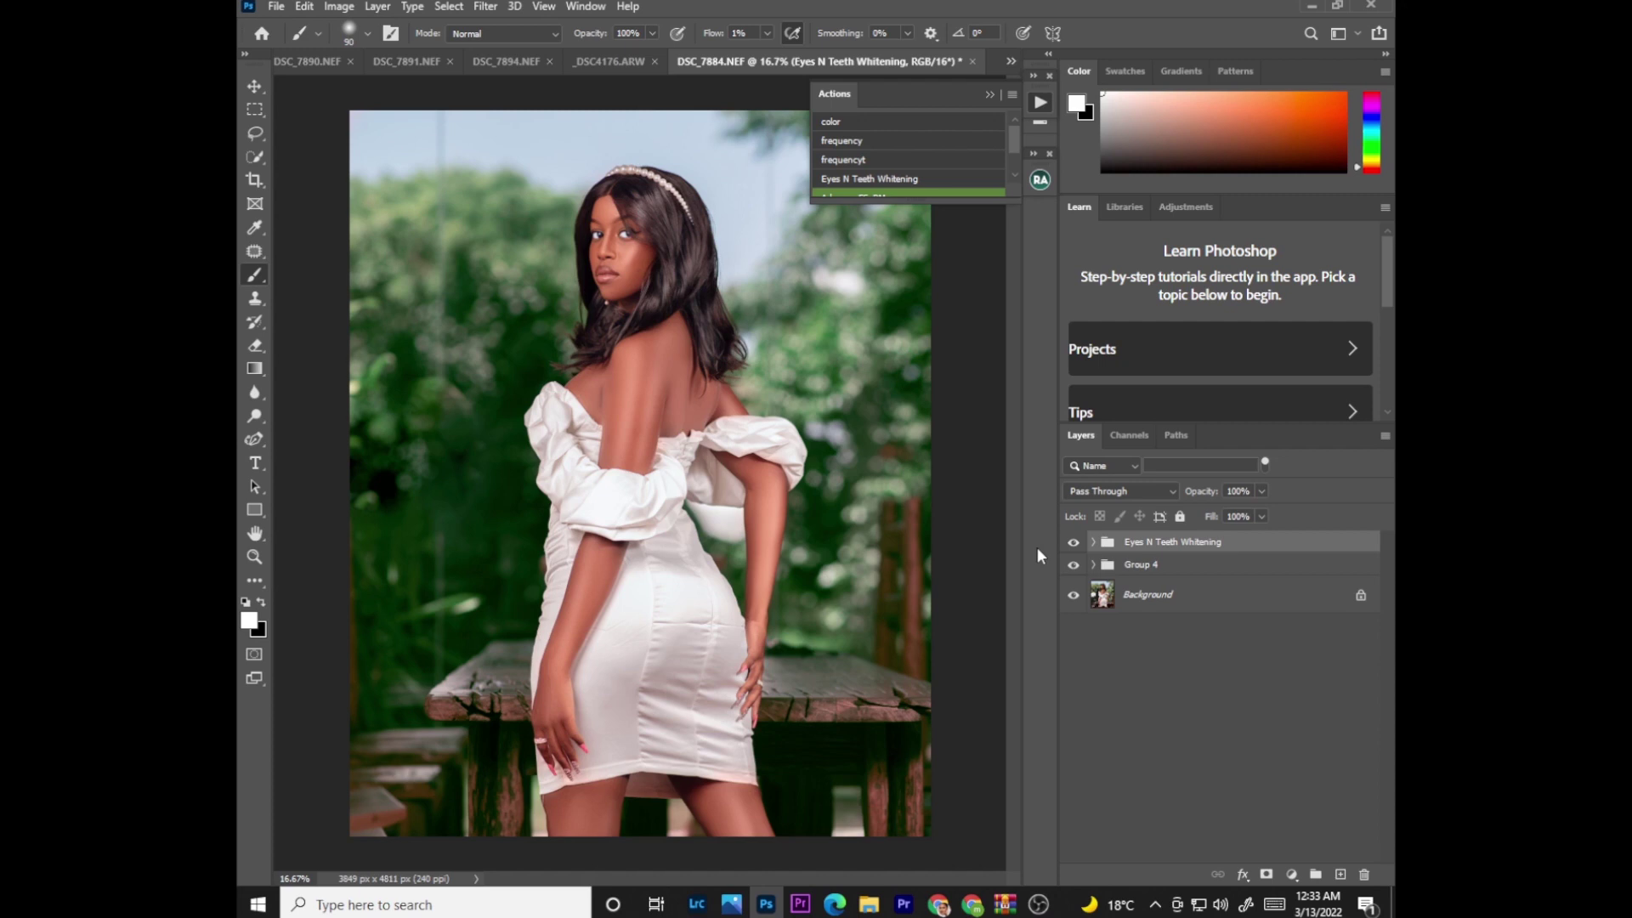
key("ctrl+minus")
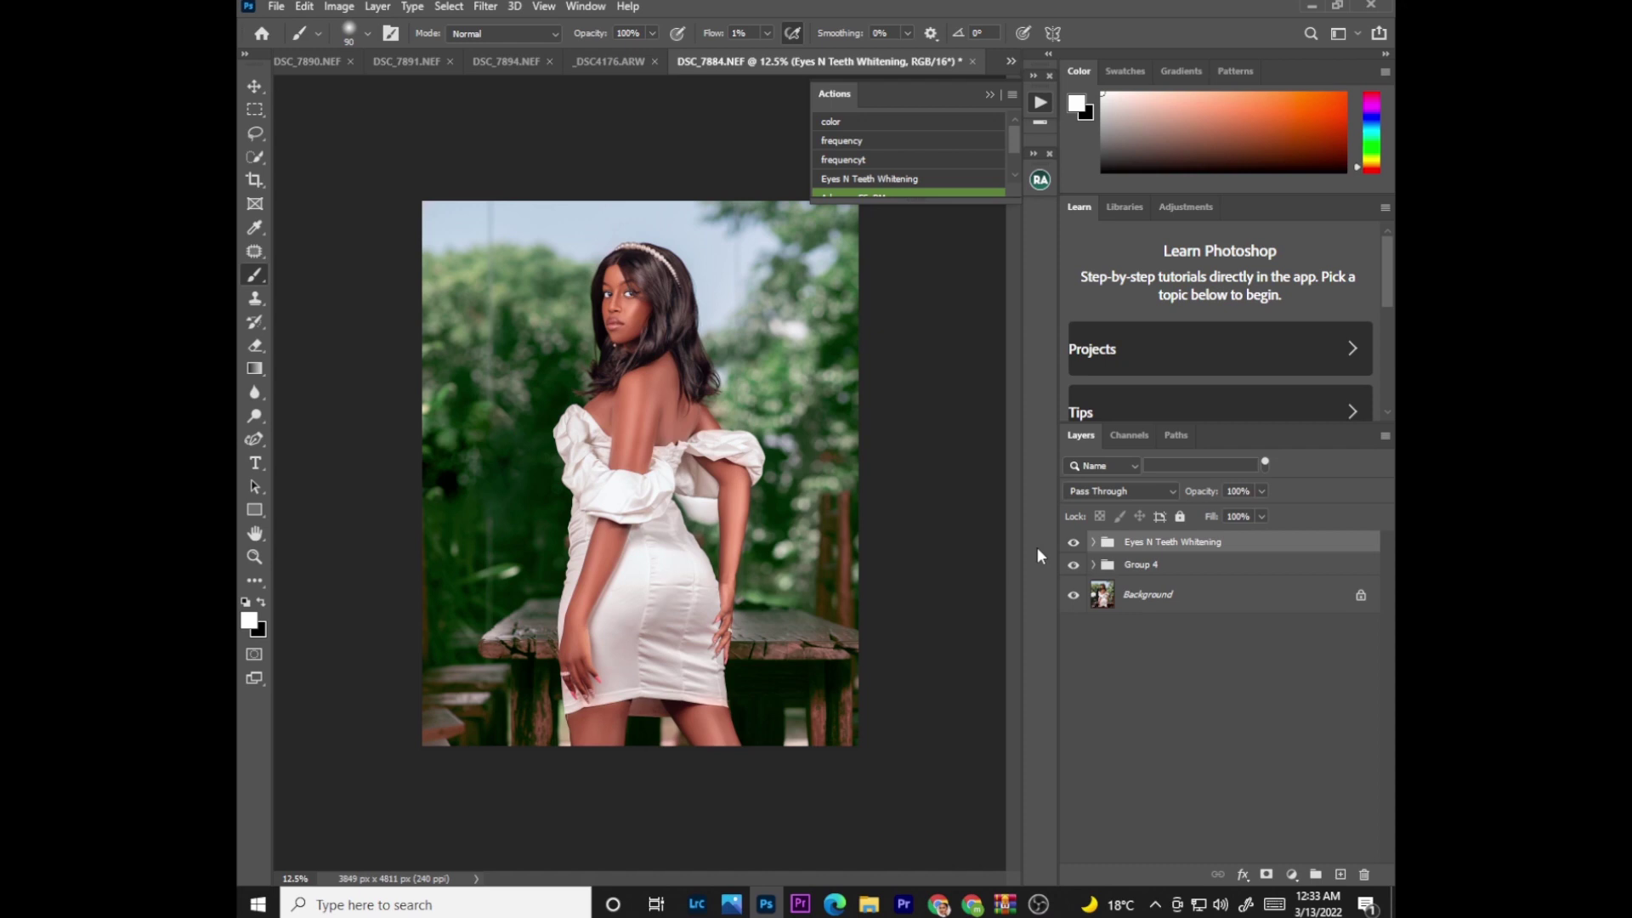
Step: Toggle the visibility of Group 4 and the whitening group repeatedly to compare the whole photo with the original
left_click(1072, 542)
left_click(1081, 564)
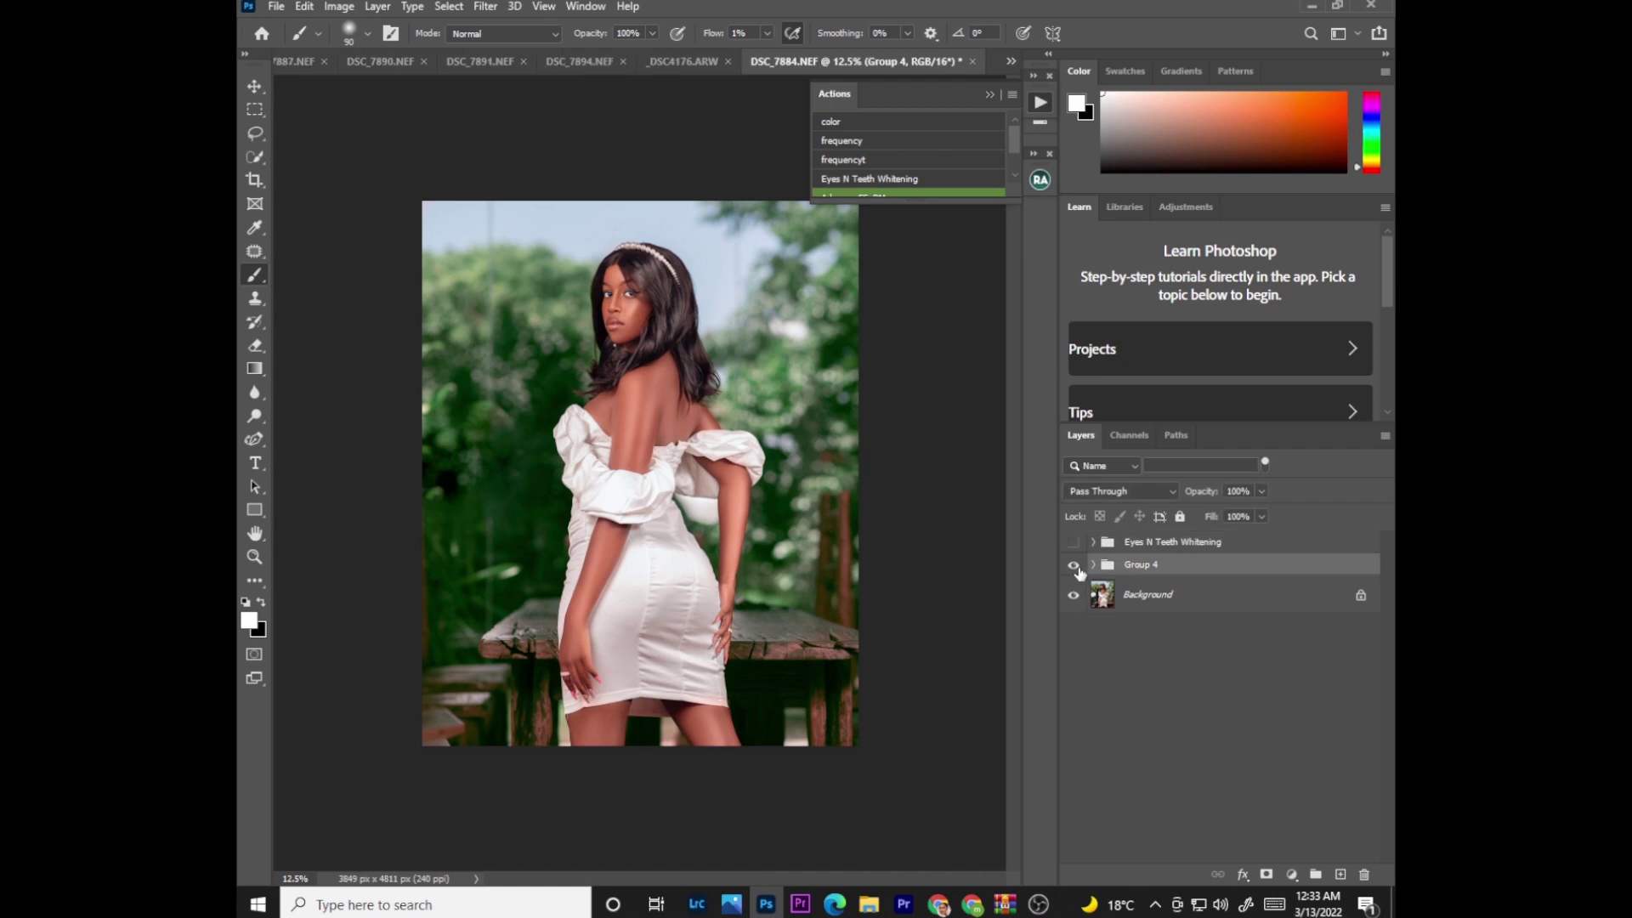
left_click(1073, 564)
left_click(1074, 566)
left_click(1074, 566)
left_click(1074, 566)
left_click(1074, 566)
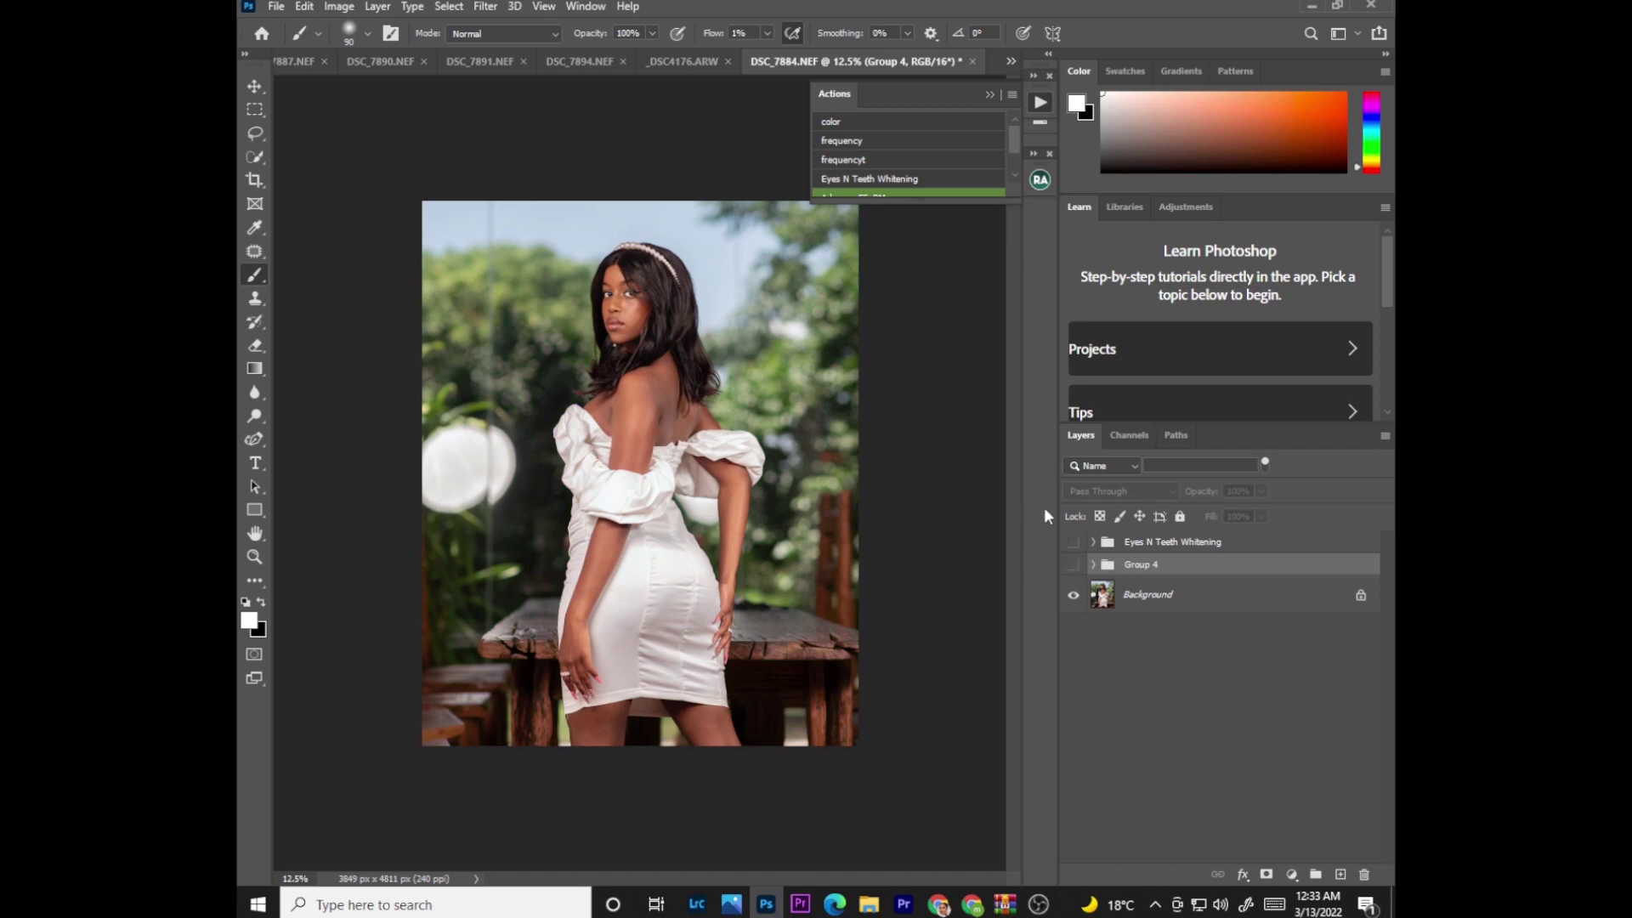
left_click(1072, 564)
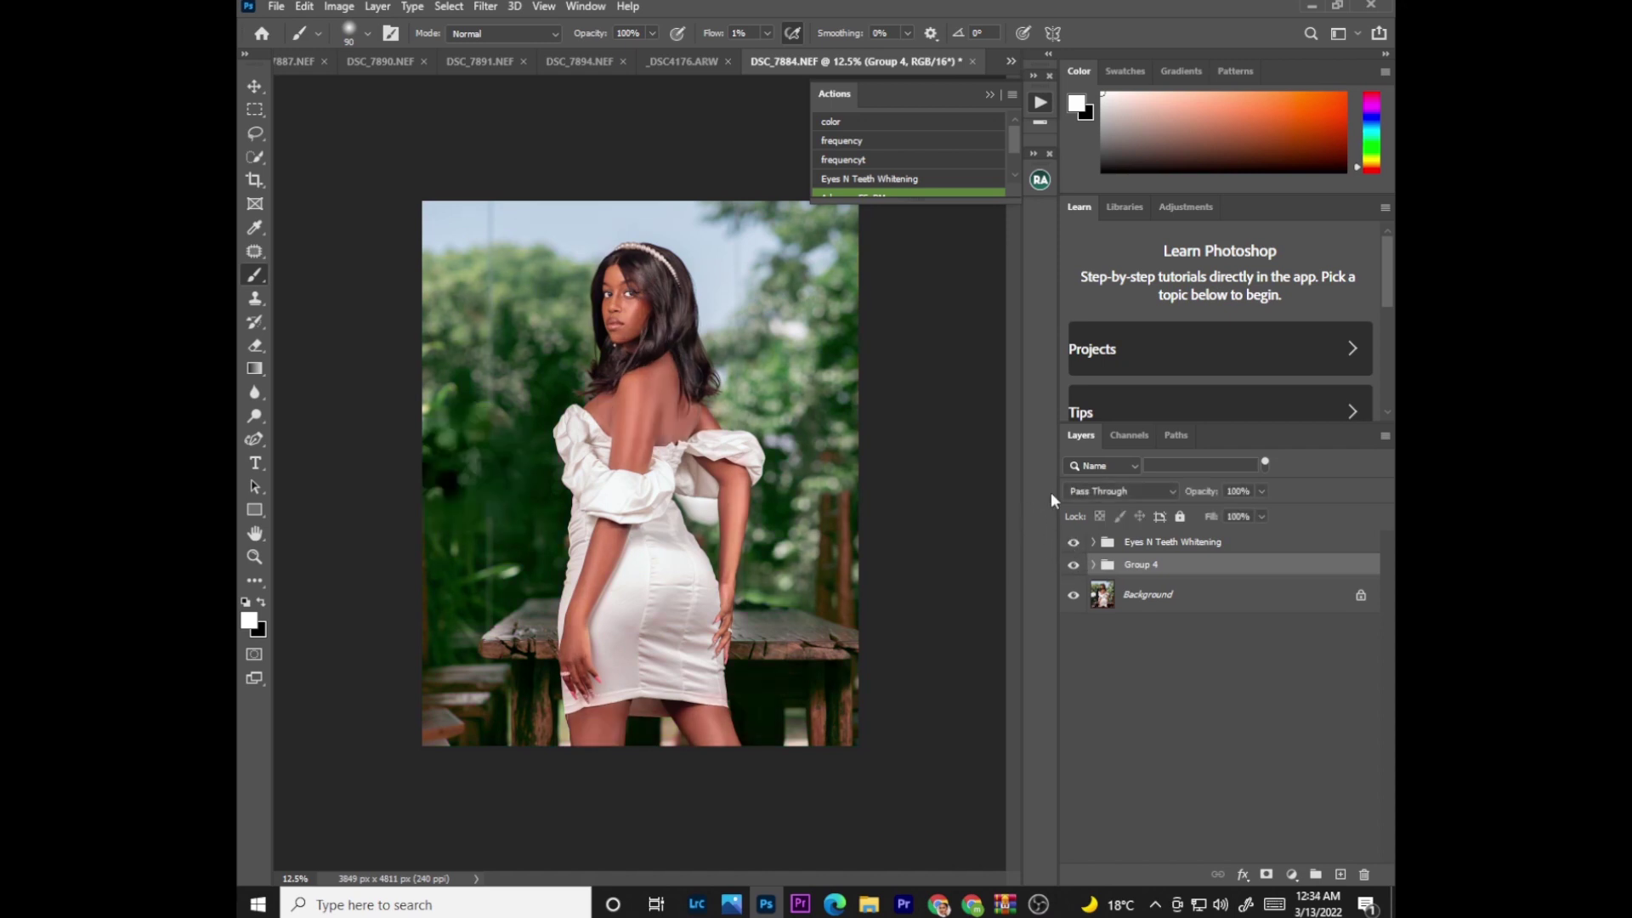
left_click(1150, 546)
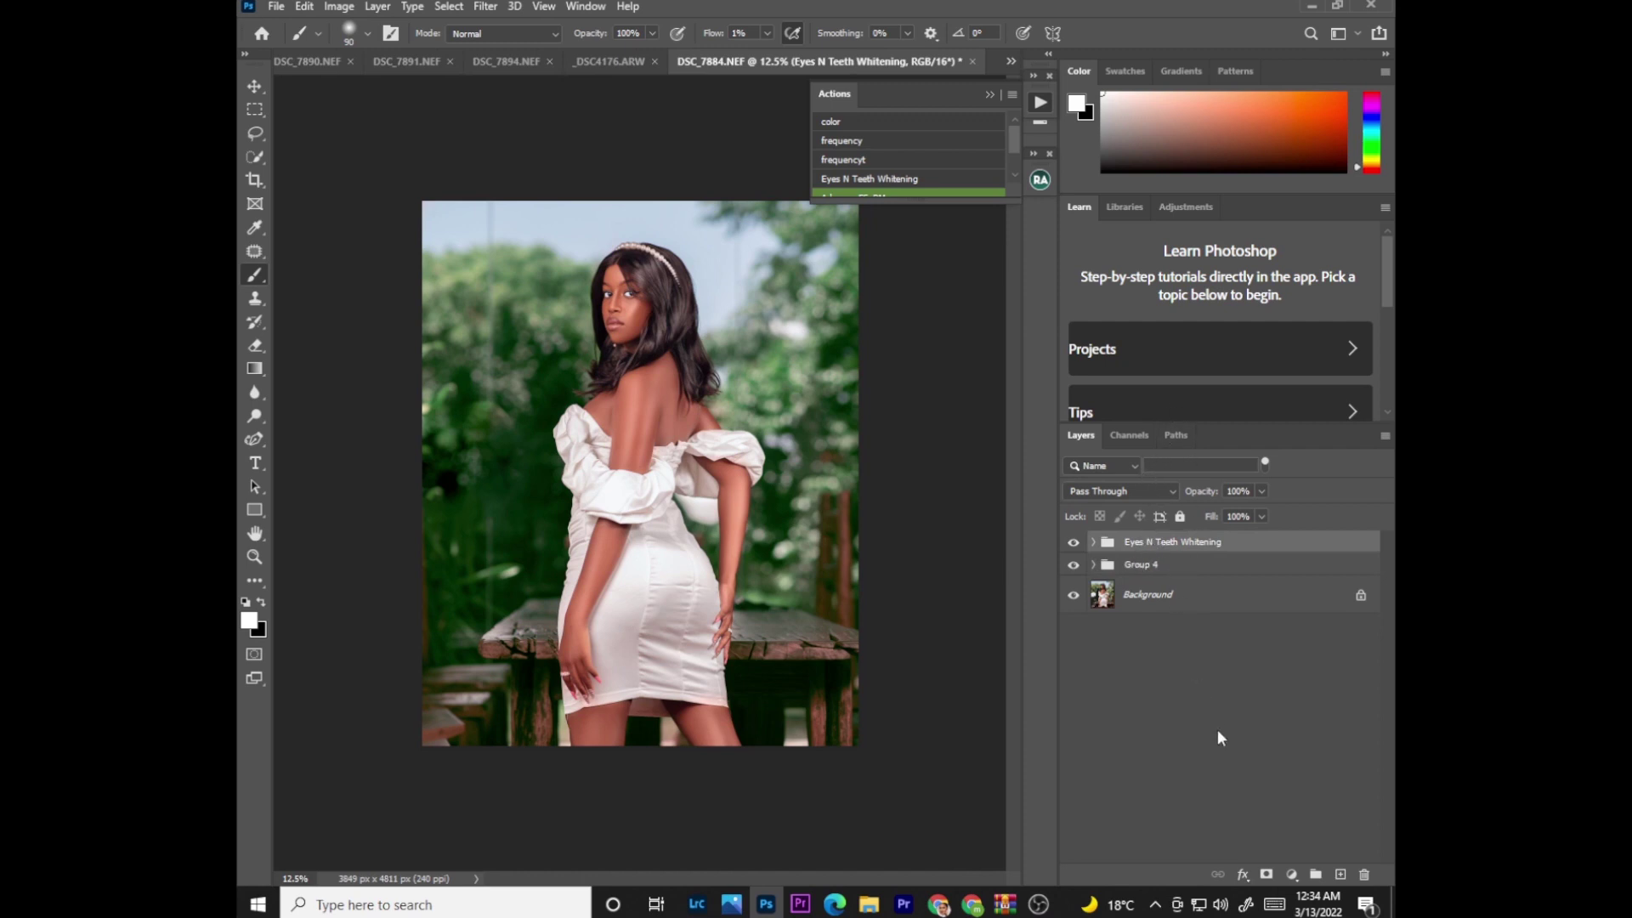
left_click(1293, 875)
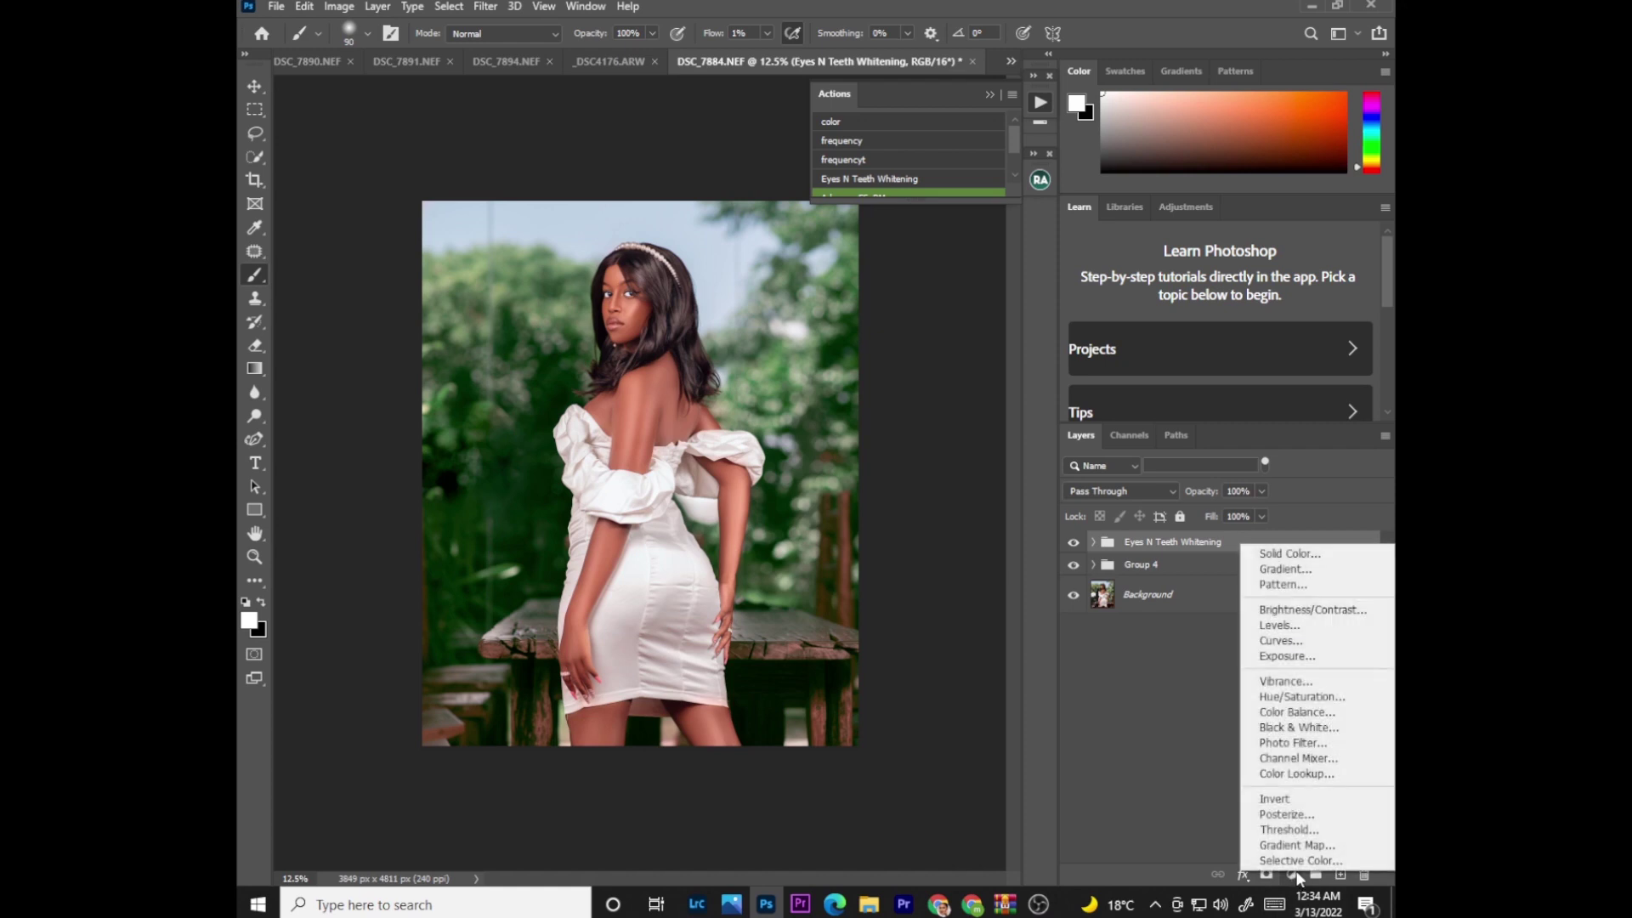
left_click(1094, 570)
Step: Expand Group 4 and add a Brightness/Contrast adjustment layer directly above Selective Color 2
left_click(1093, 566)
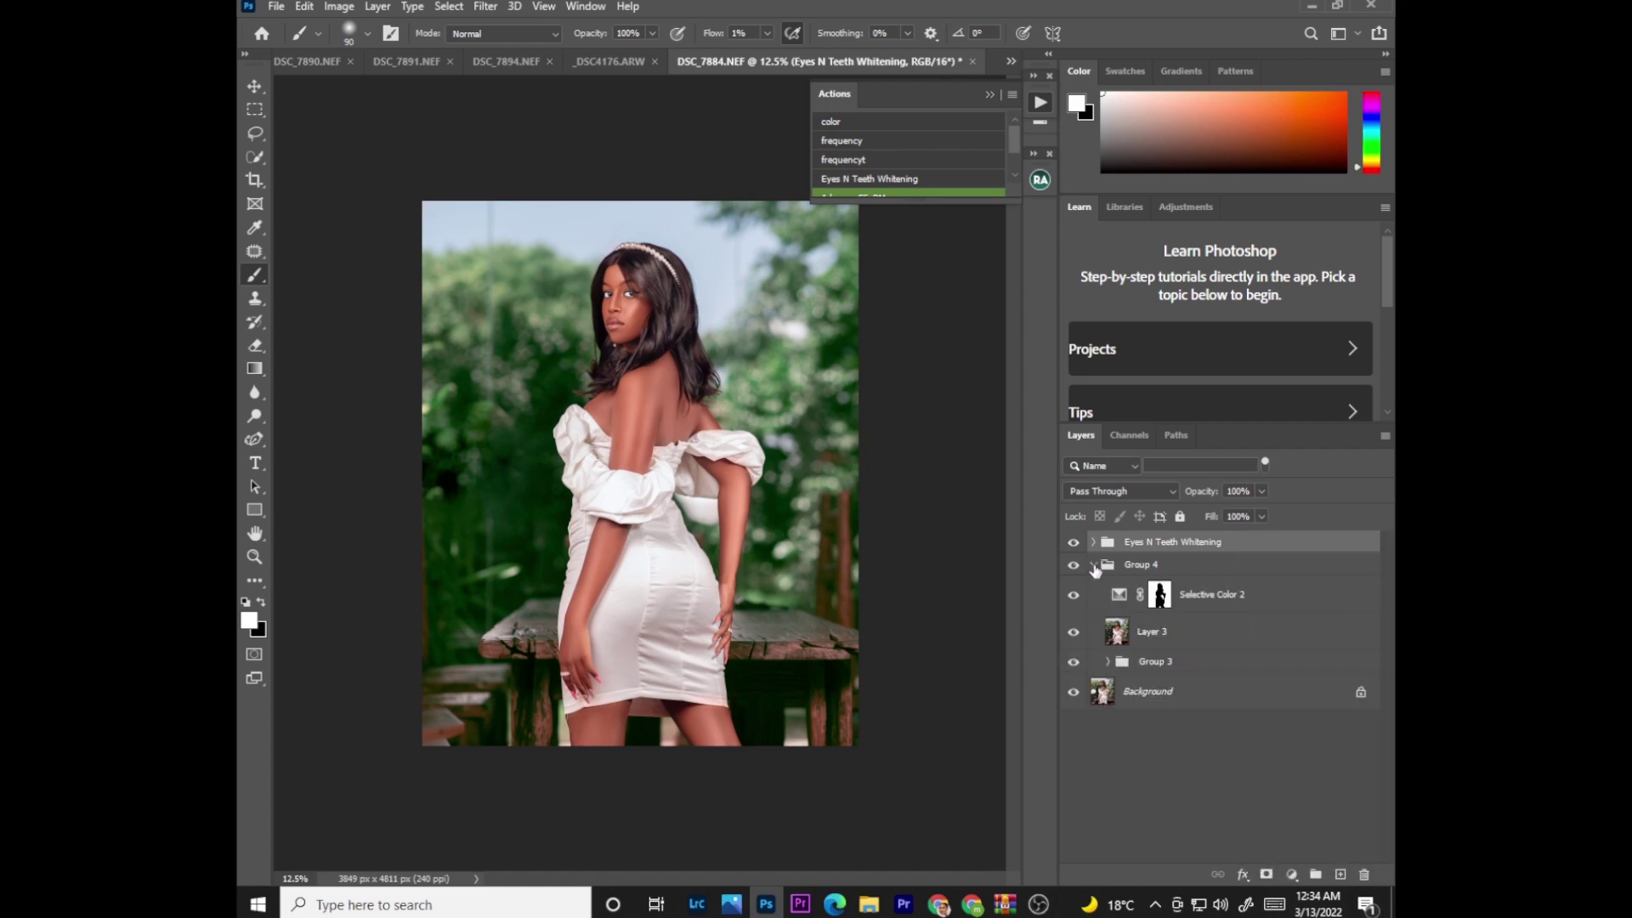
left_click(1093, 566)
left_click(1094, 566)
left_click(1160, 595)
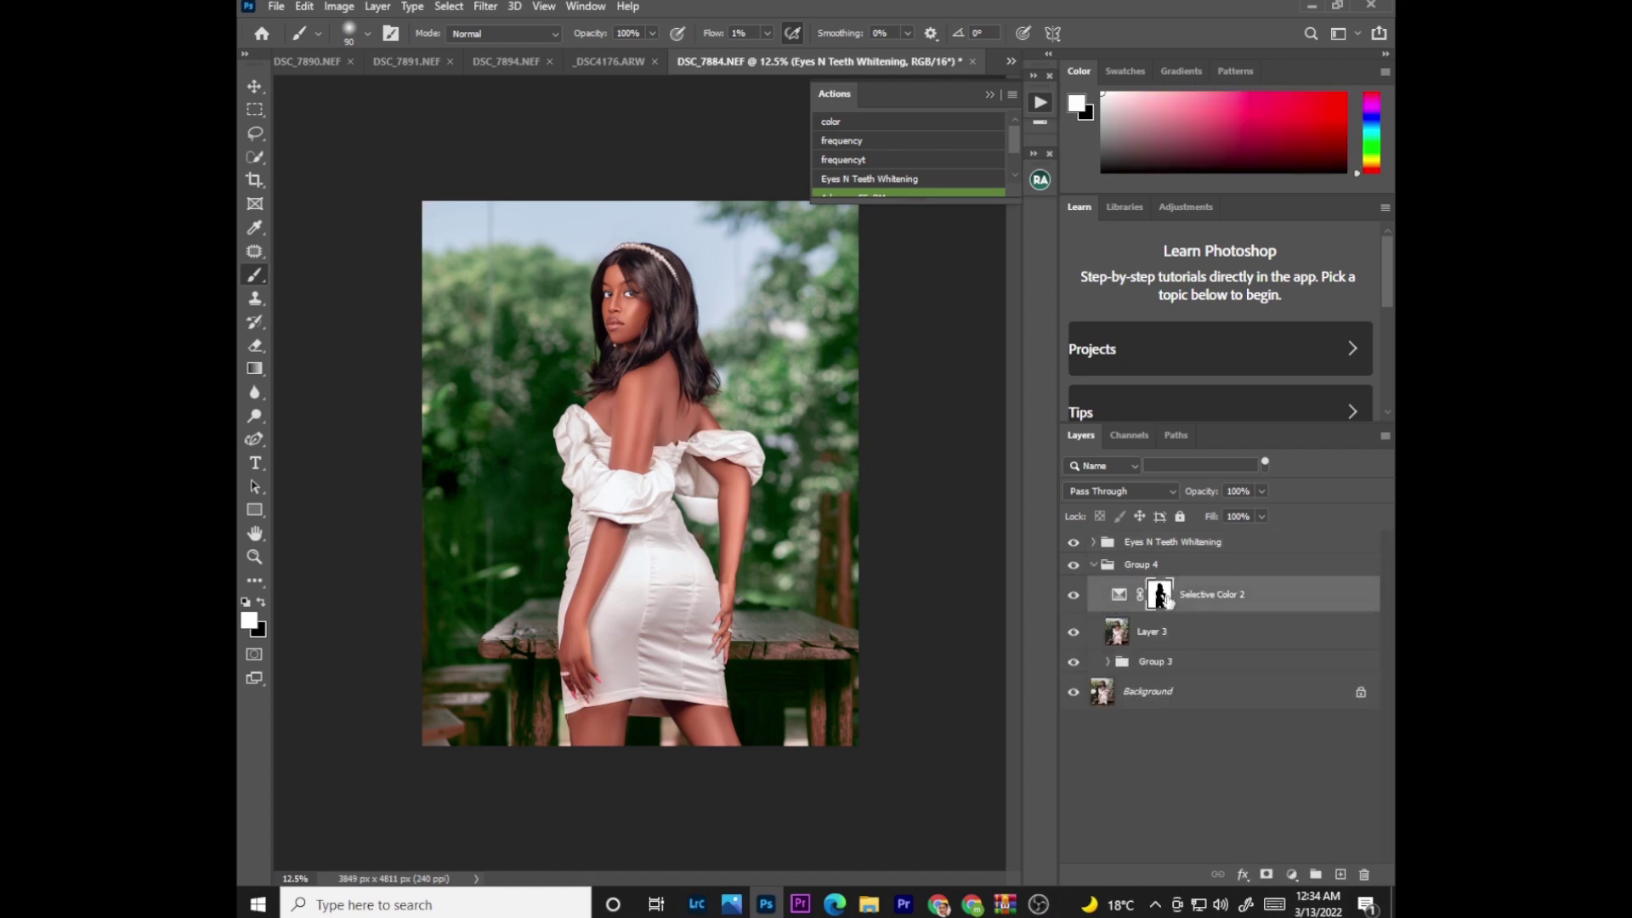
left_click(1292, 875)
left_click(1300, 609)
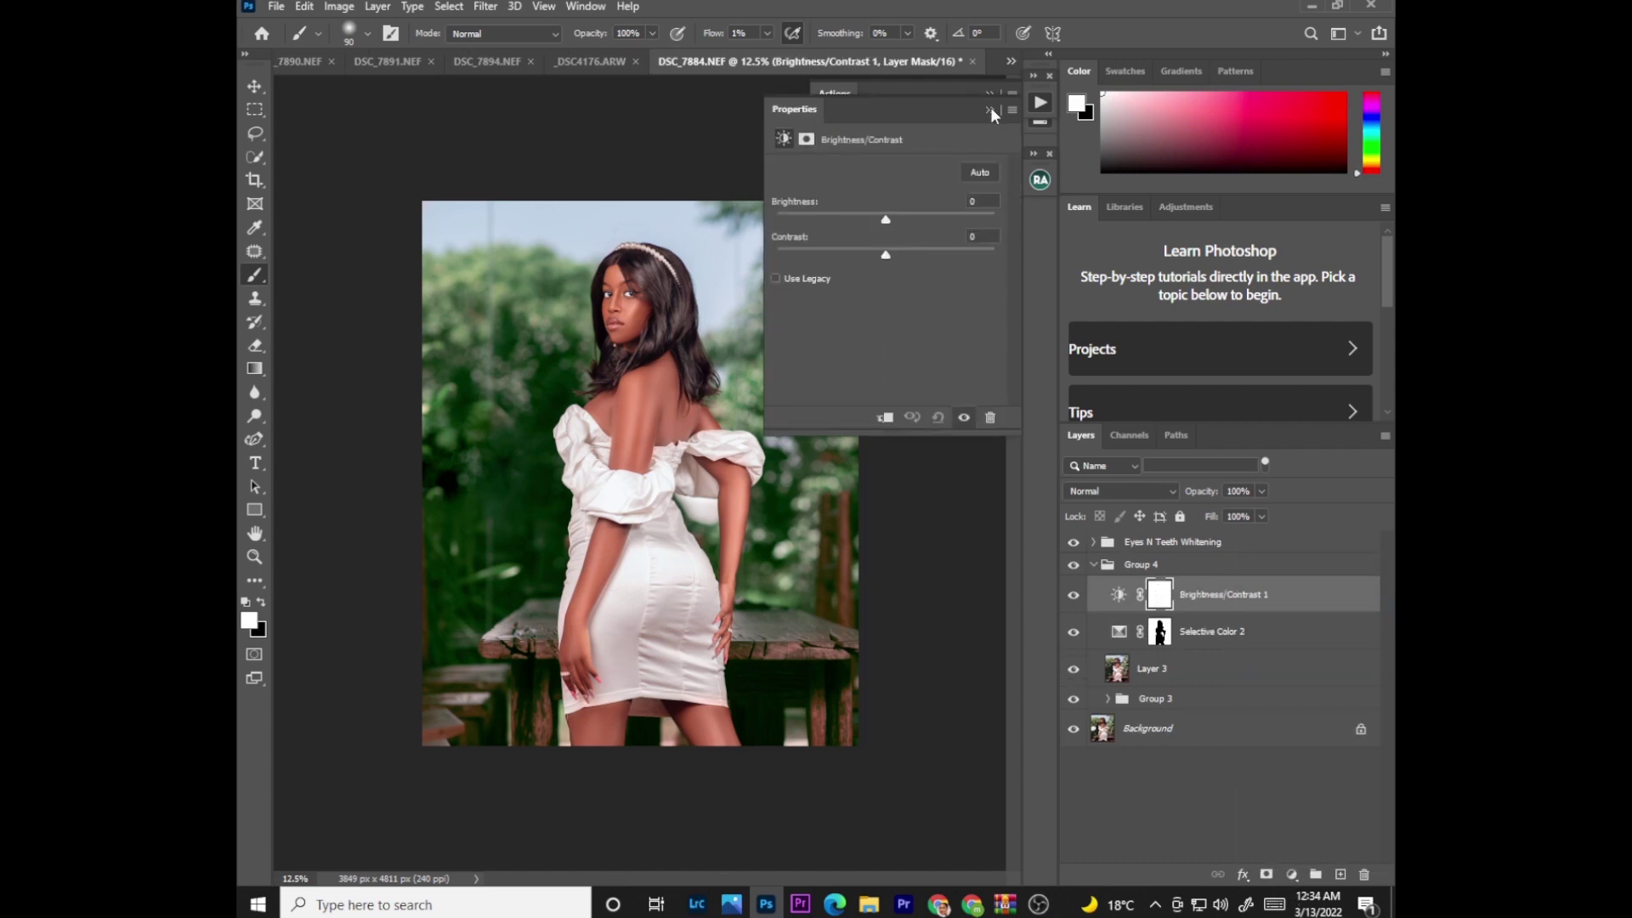
left_click(990, 107)
Step: Replace the Brightness/Contrast layer's mask with a copy of the Selective Color 2 mask
left_click(1160, 631)
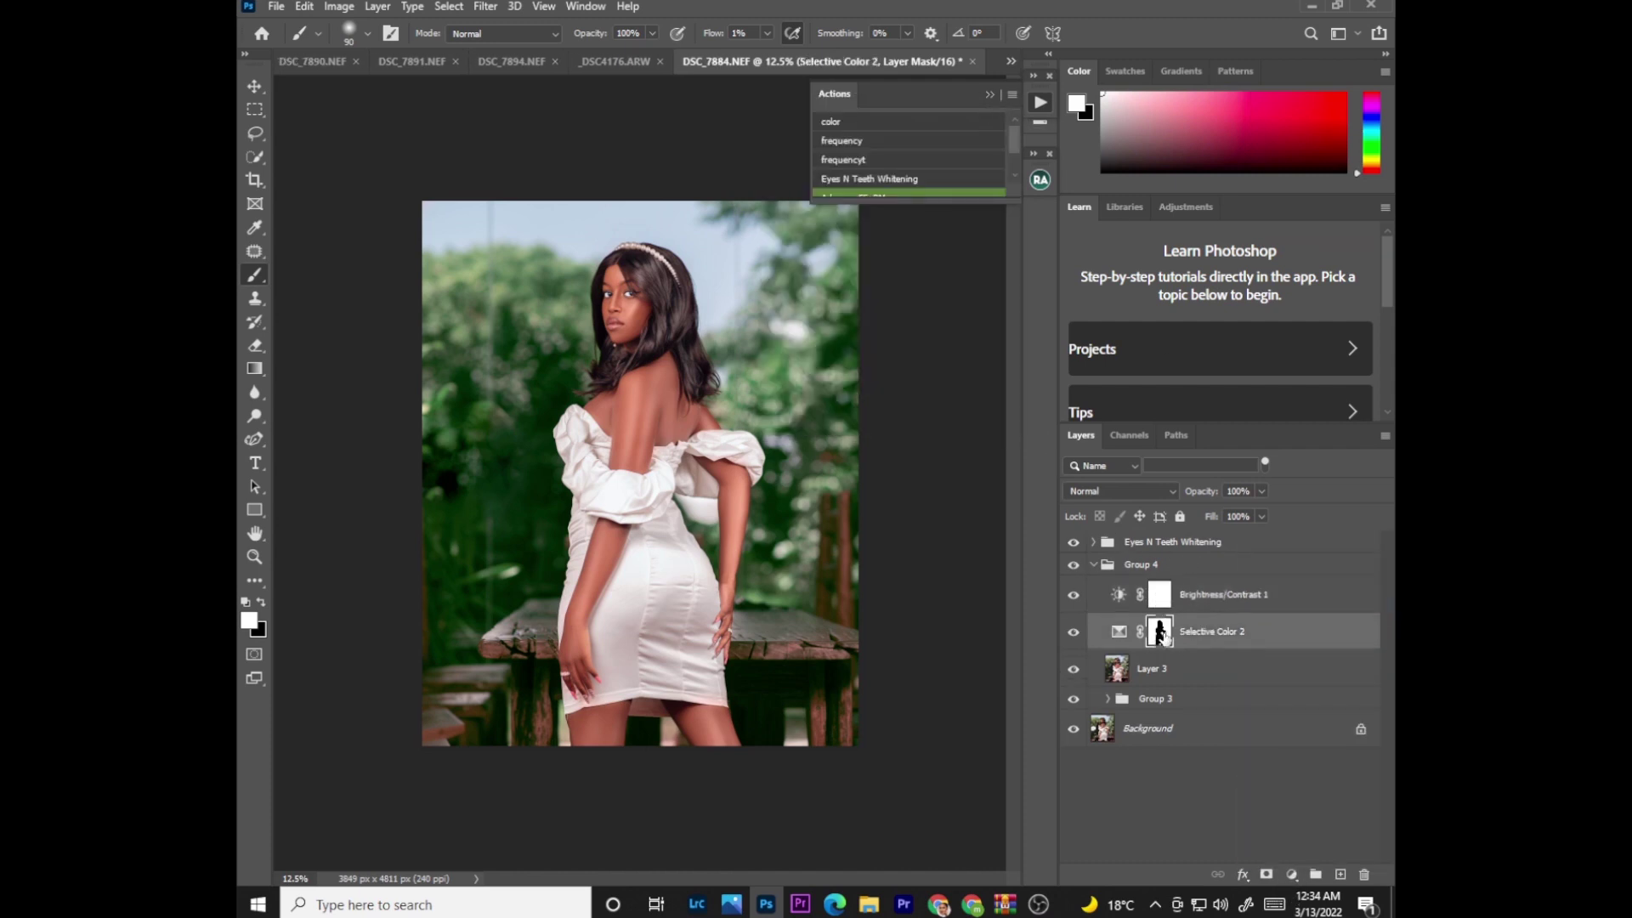
left_click_drag(1160, 634, 1160, 595)
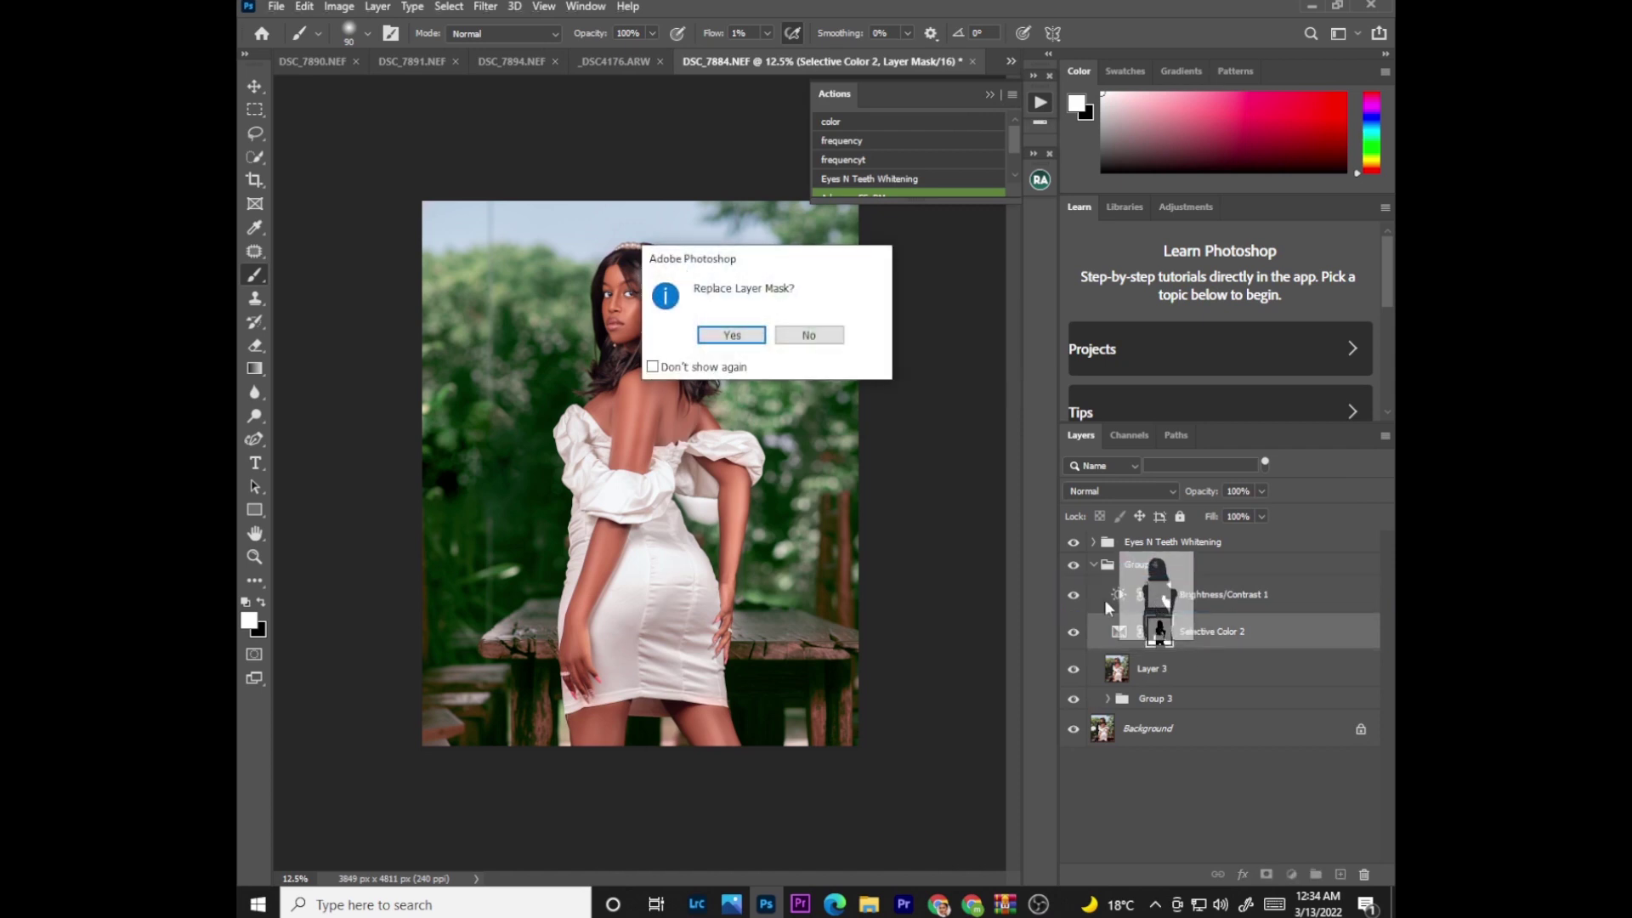
left_click(731, 336)
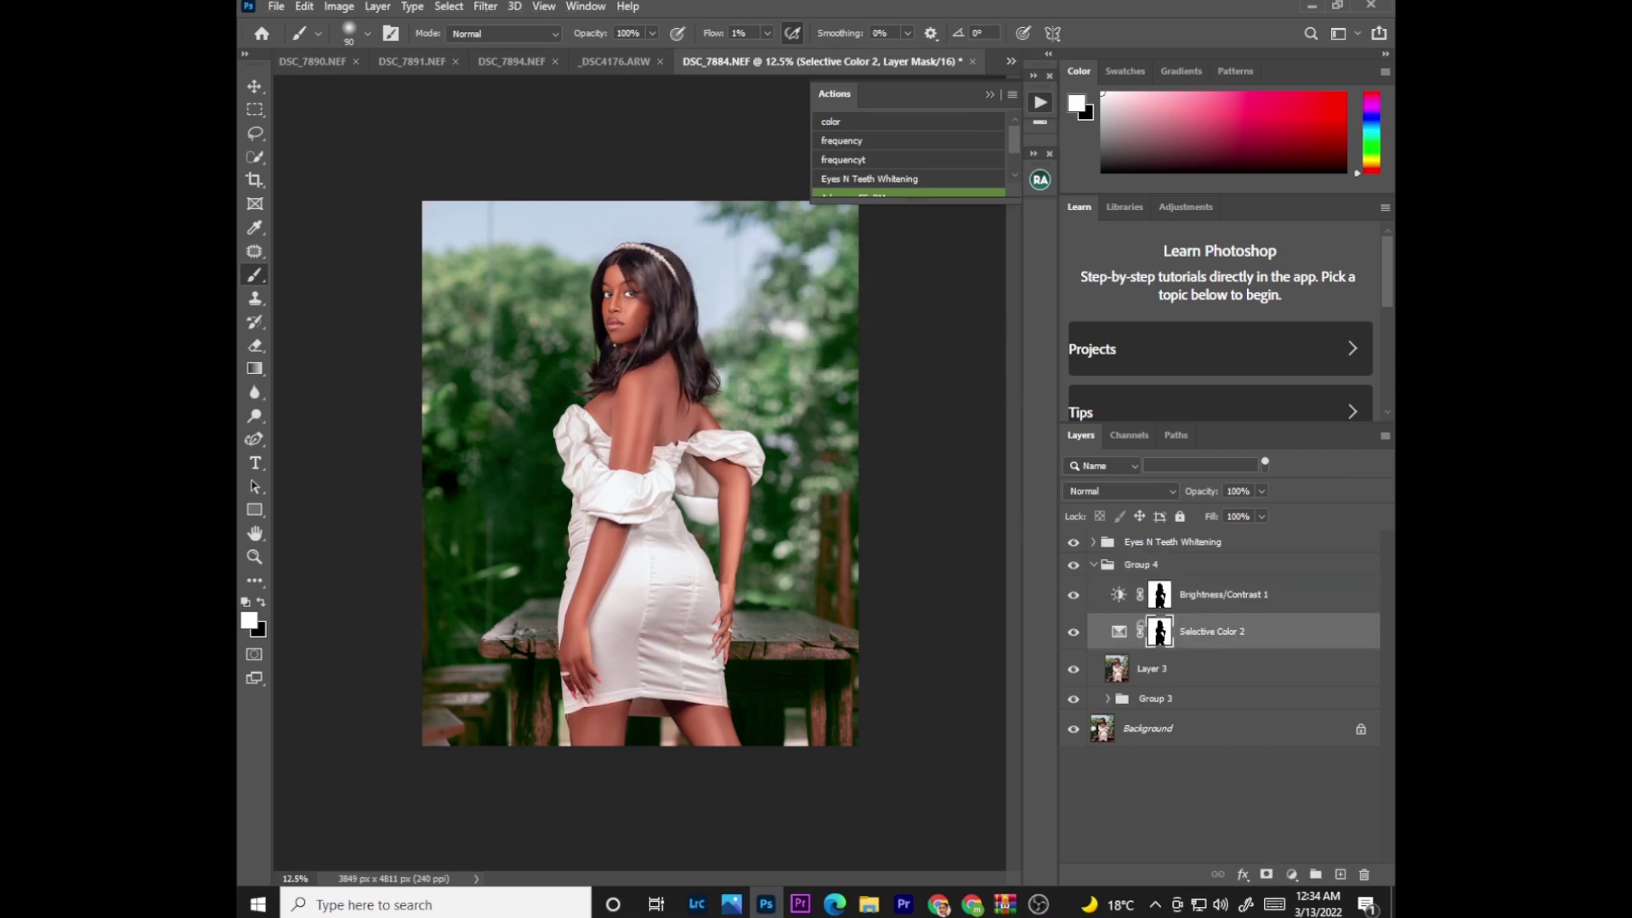
Step: Set the masked Brightness/Contrast layer's brightness to -15 and contrast to 2
left_click(1119, 594)
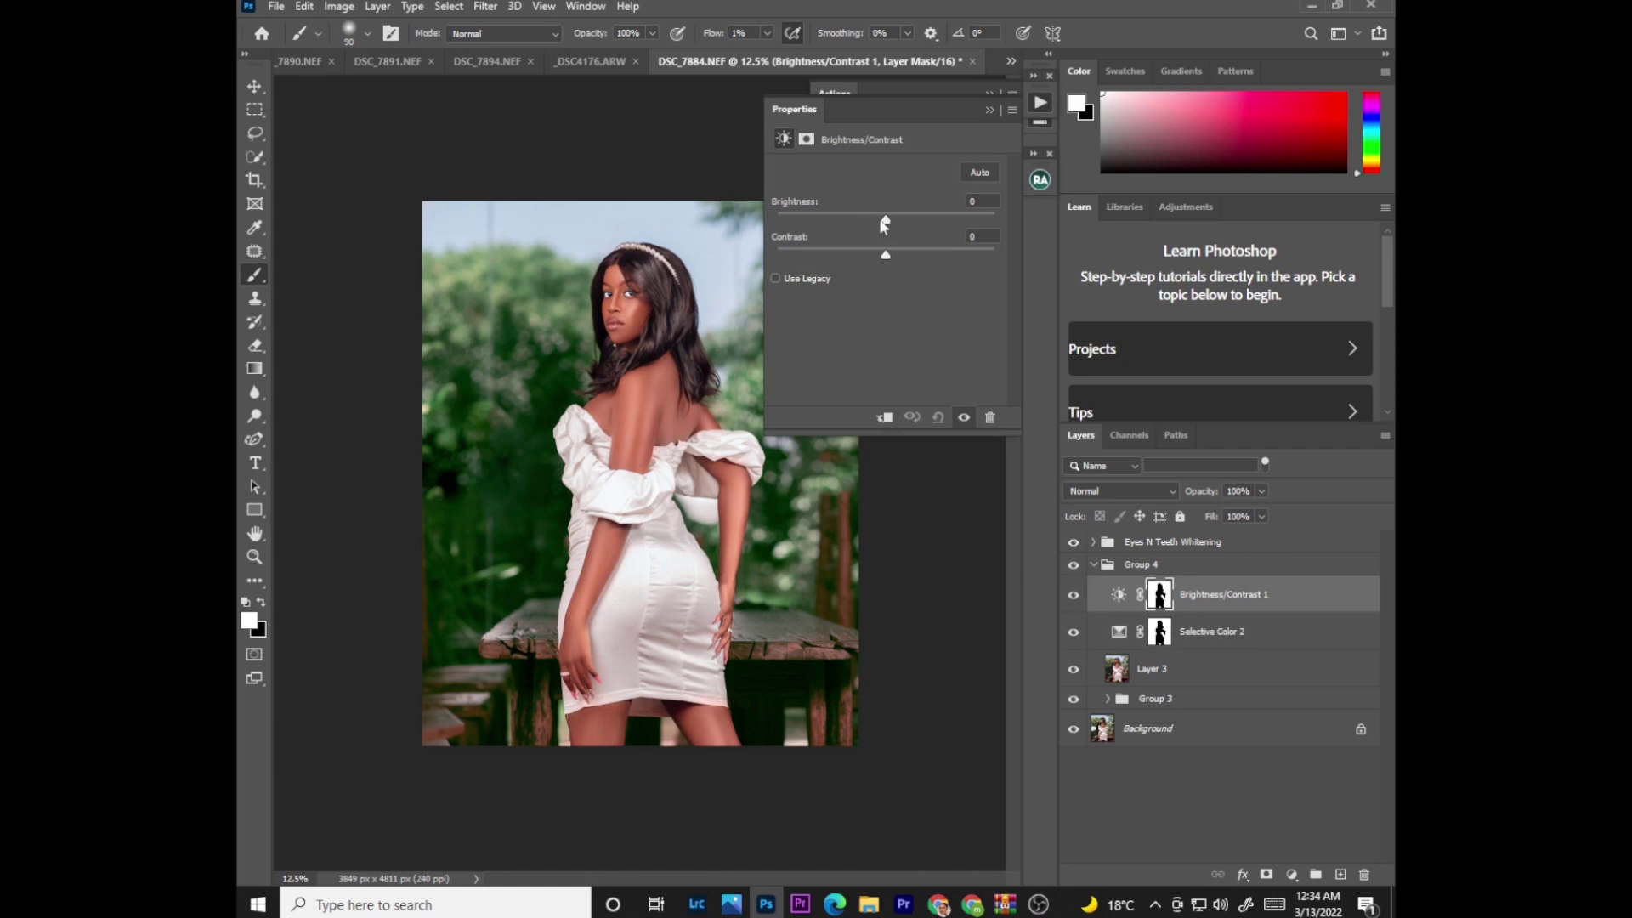
left_click_drag(881, 220, 893, 260)
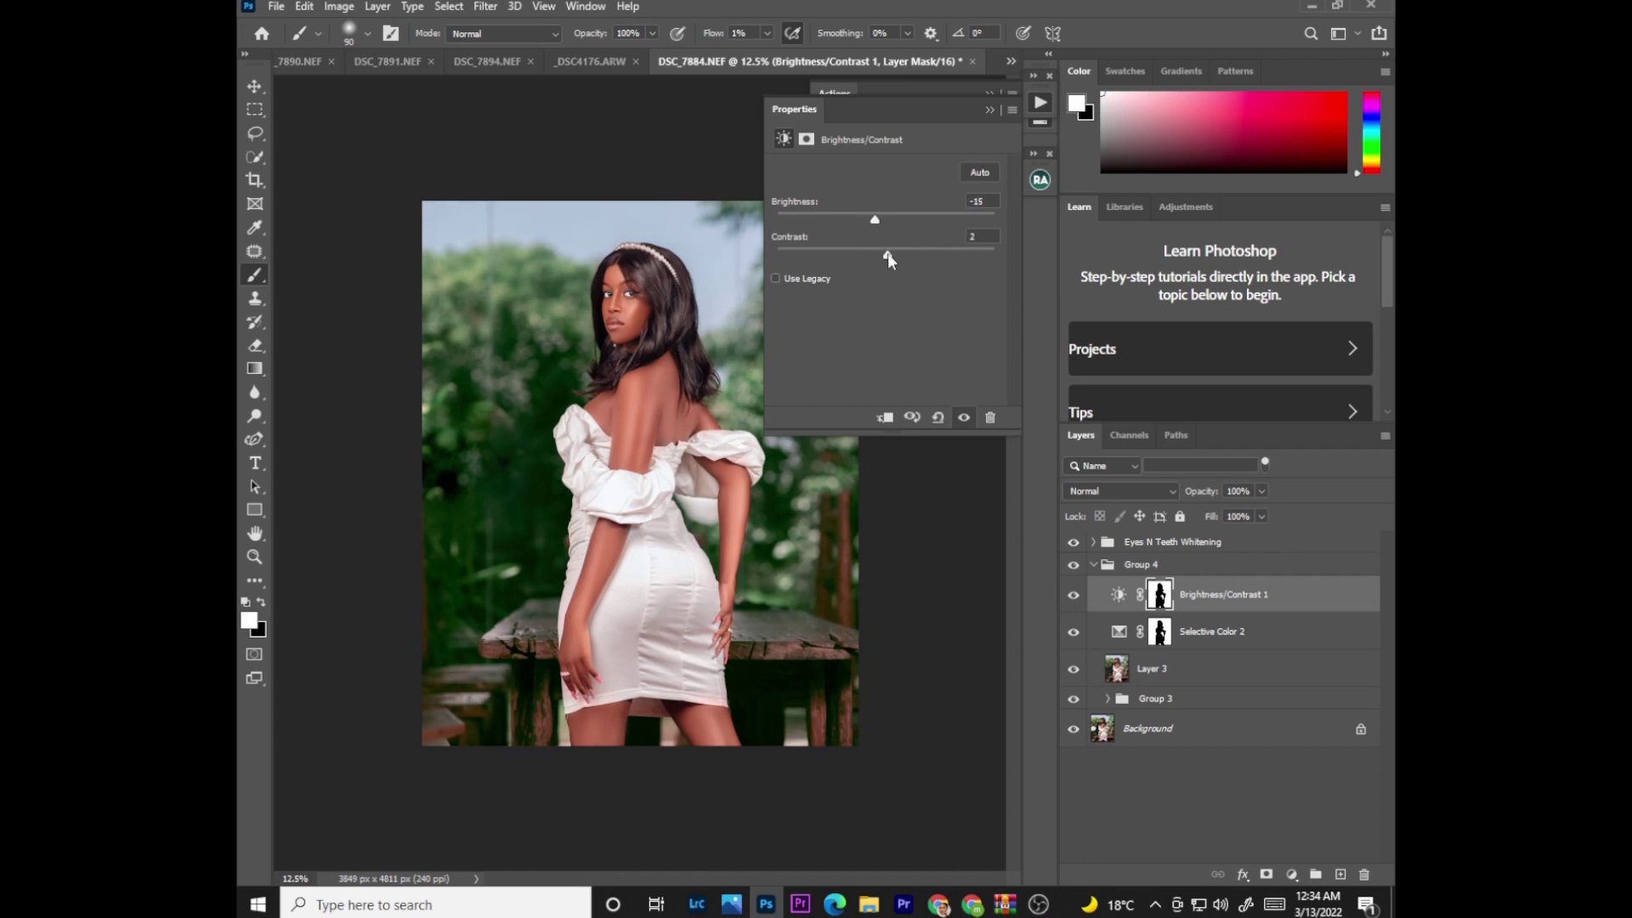
left_click(988, 111)
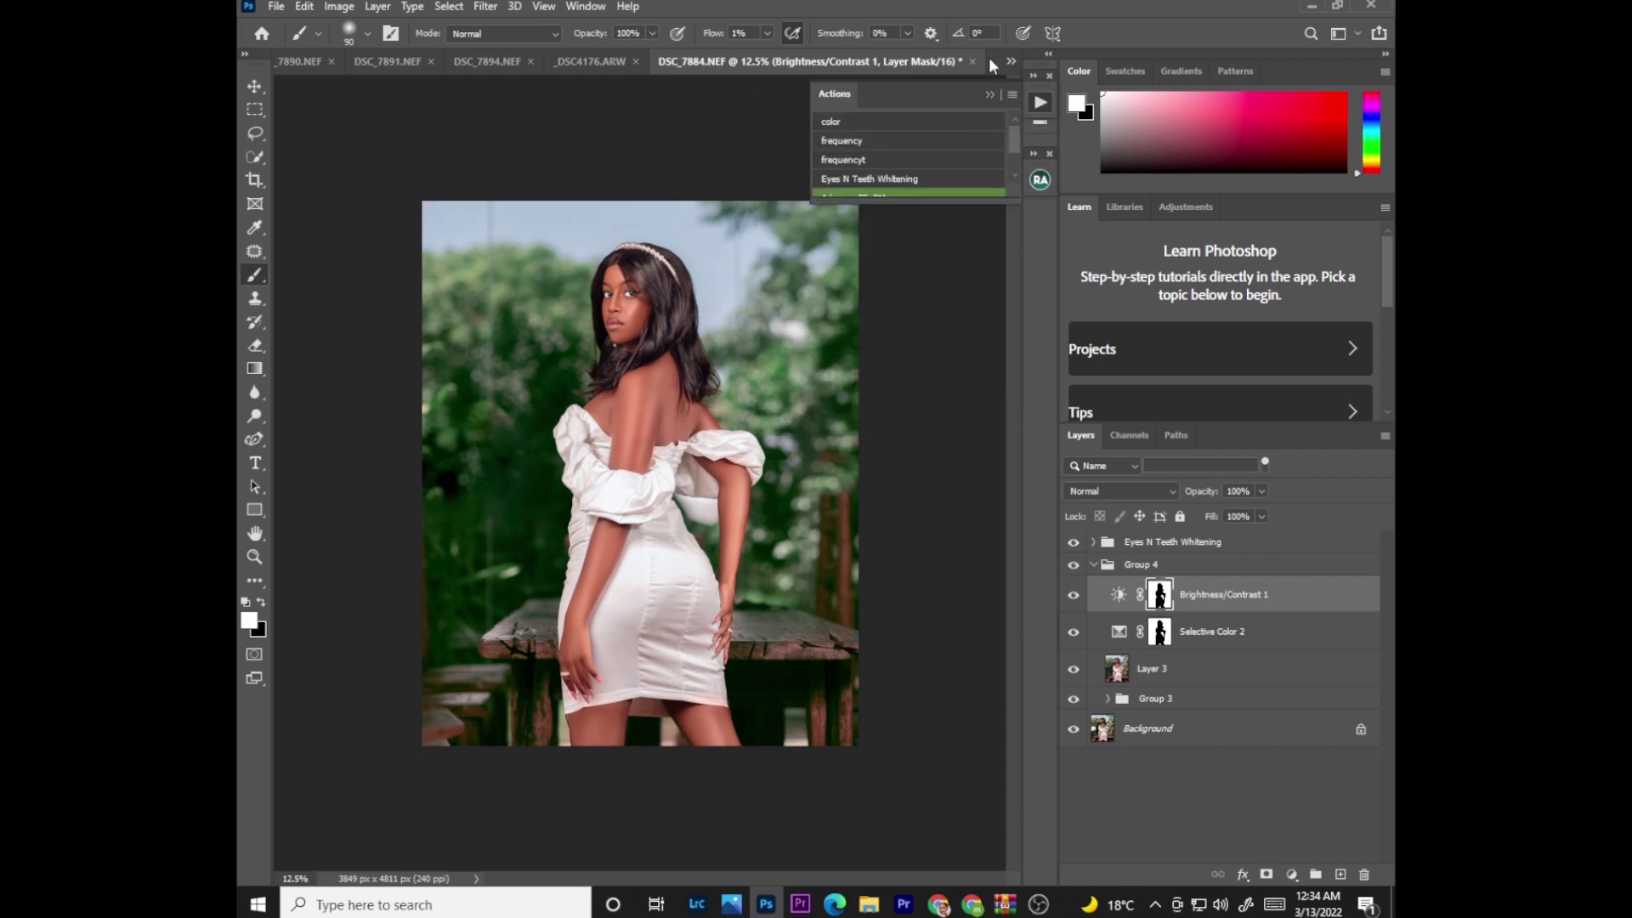
left_click(989, 105)
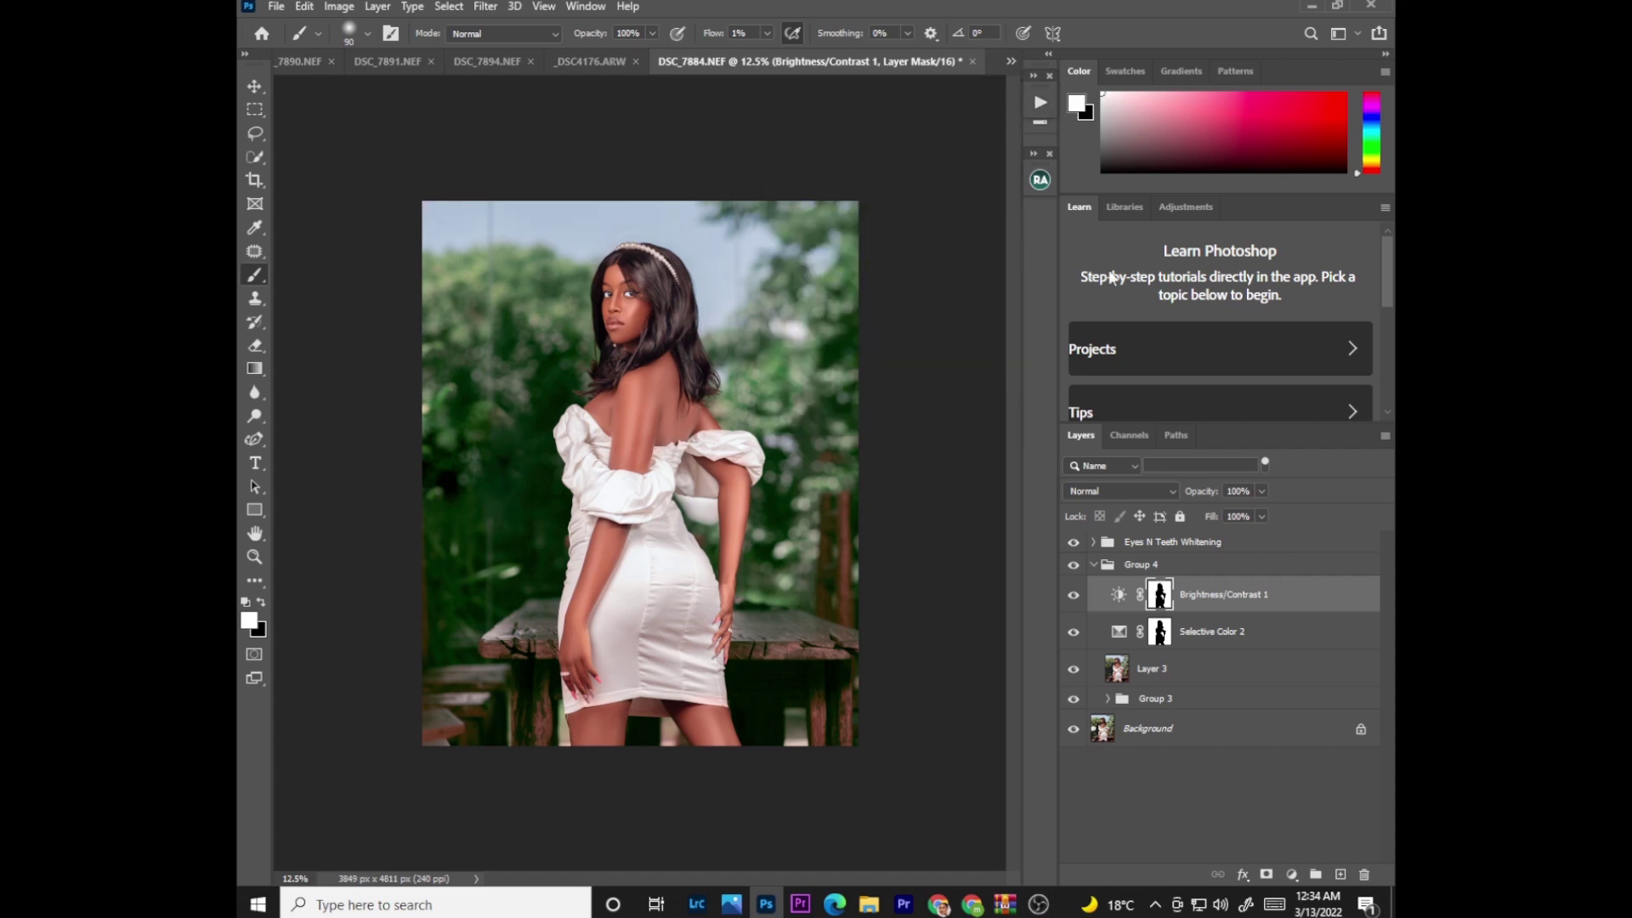
Step: Add a Hue/Saturation adjustment layer above the Brightness/Contrast layer and set its master saturation to -3
left_click(1301, 874)
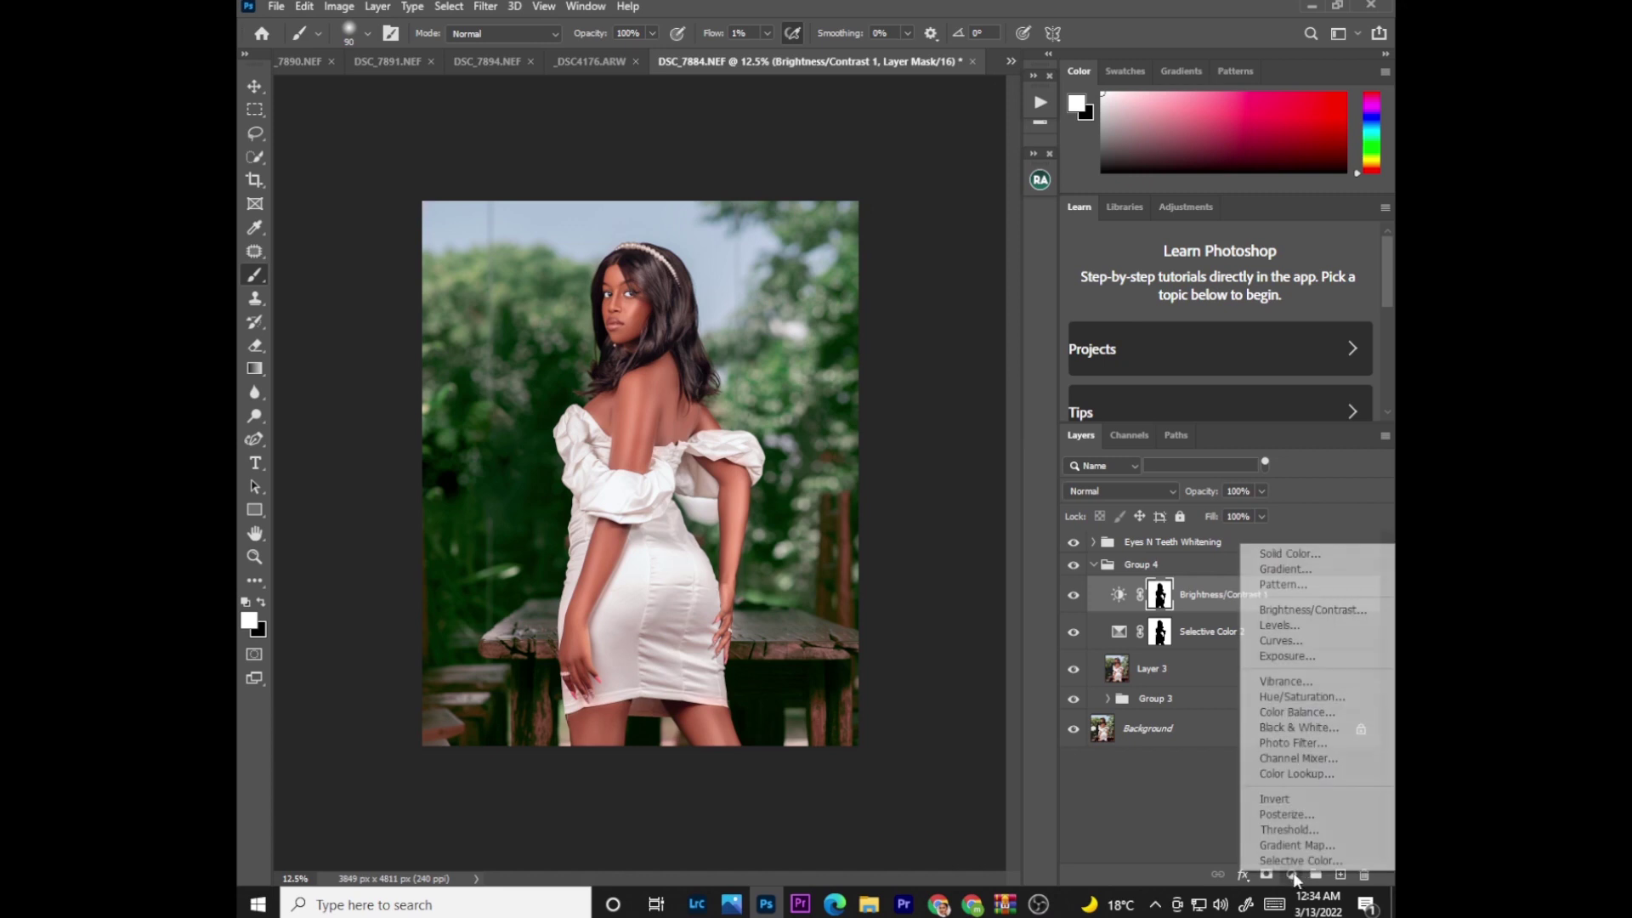
left_click(1280, 697)
left_click(883, 274)
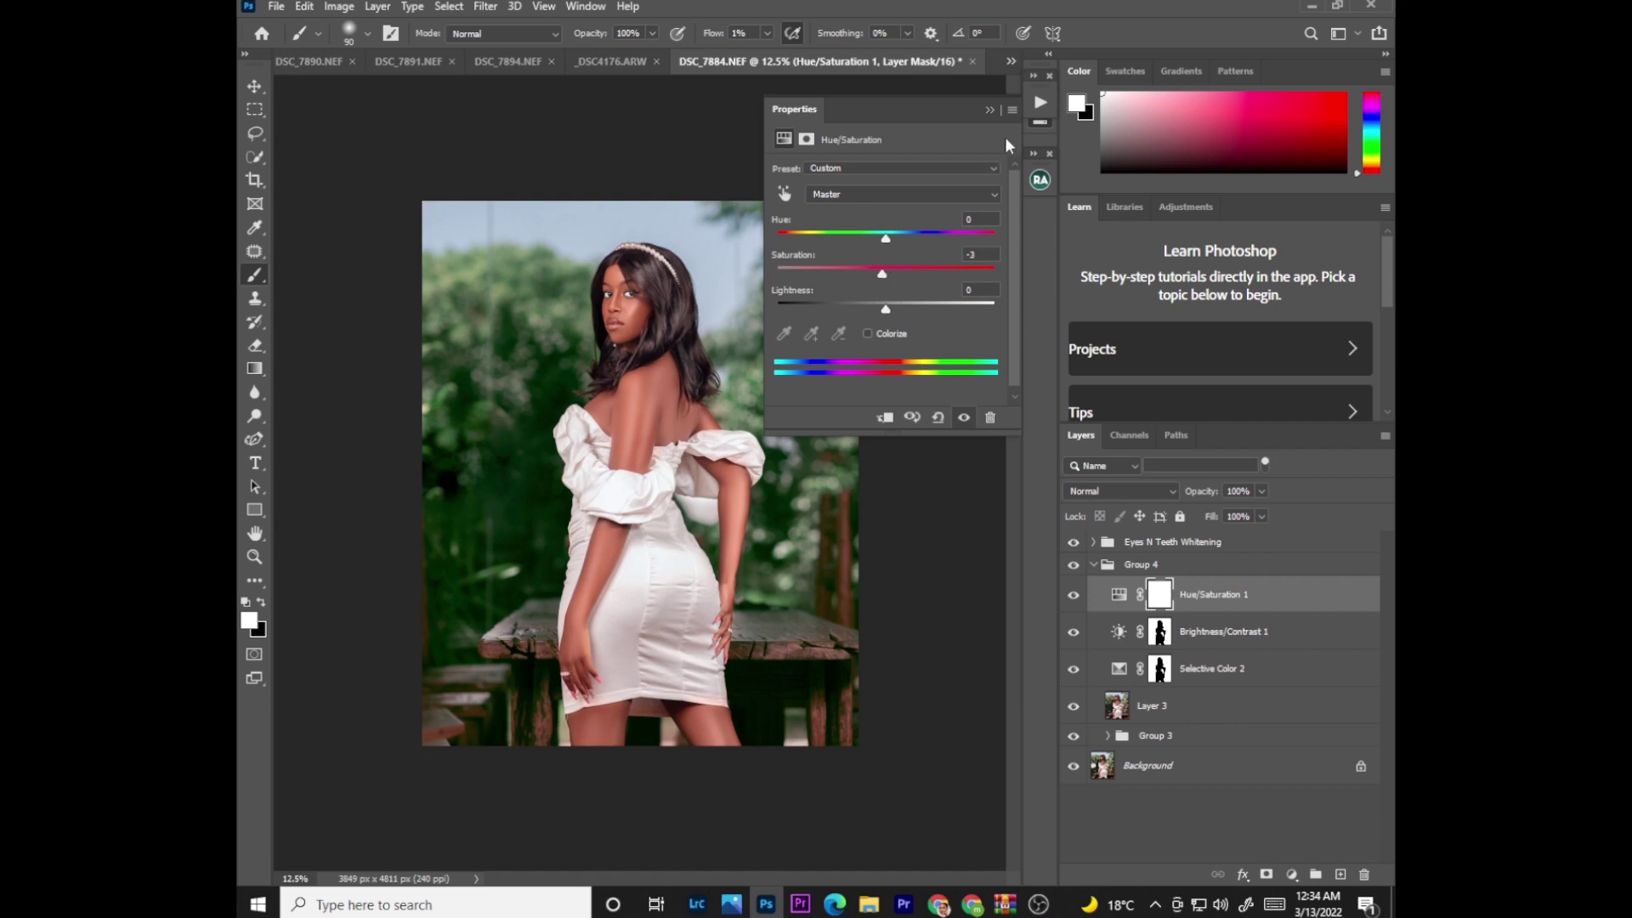
left_click(989, 109)
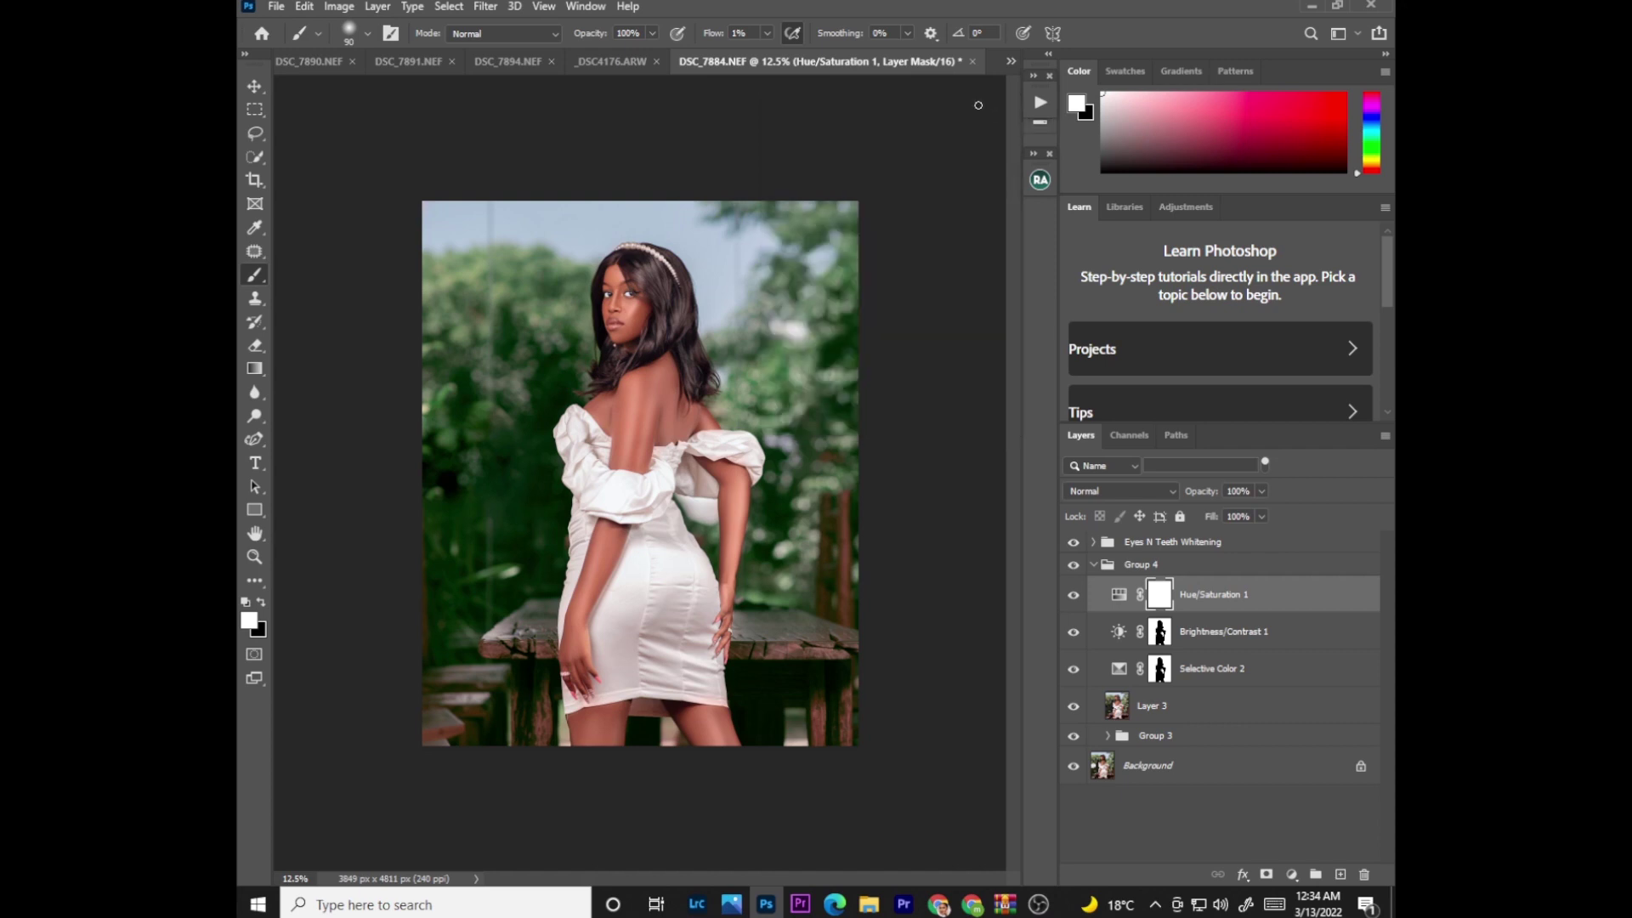